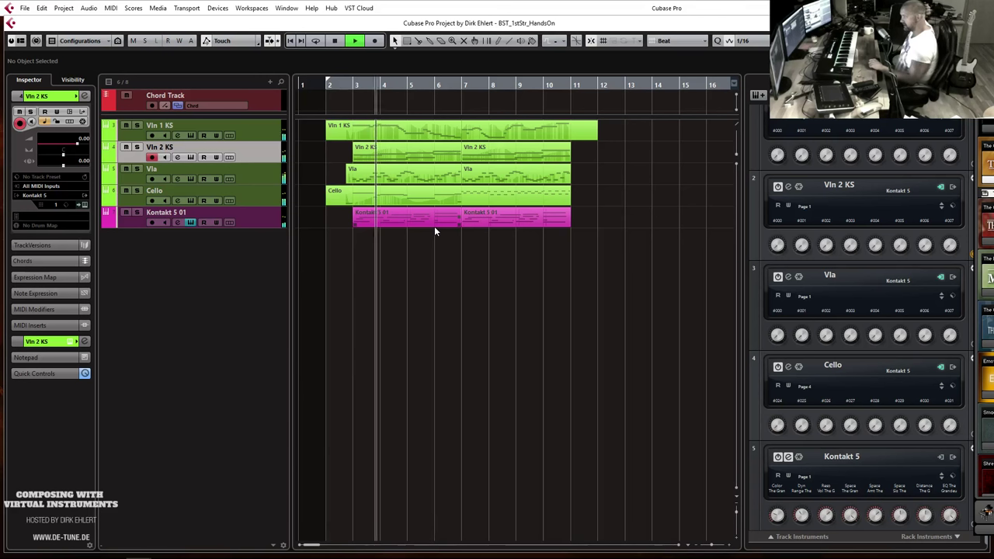
Check the microphone mix of the Cello track's Kontakt instrument during playback and mute the Kontakt 5 01 track.
{"action": "left_click", "coordinate": [266, 204]}
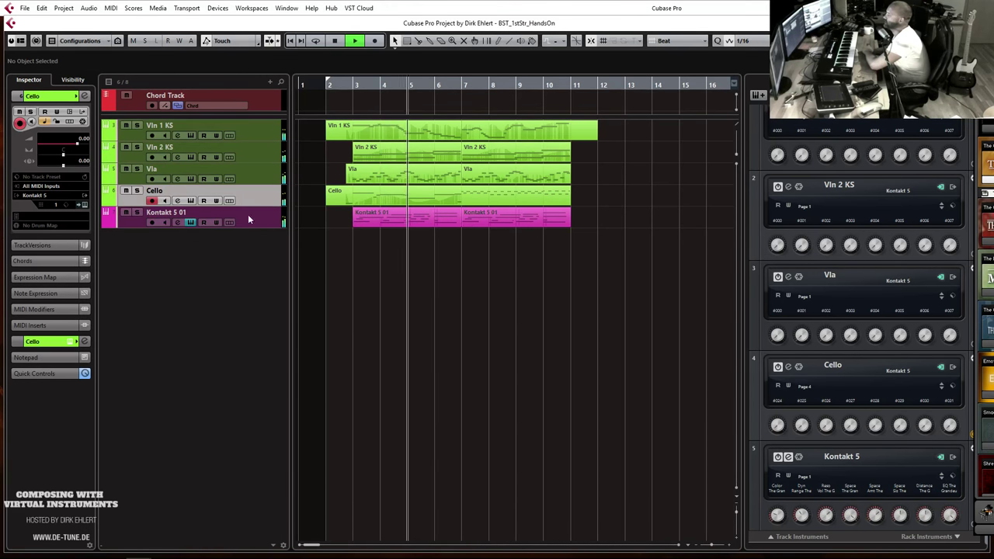
{"action": "left_click", "coordinate": [78, 206]}
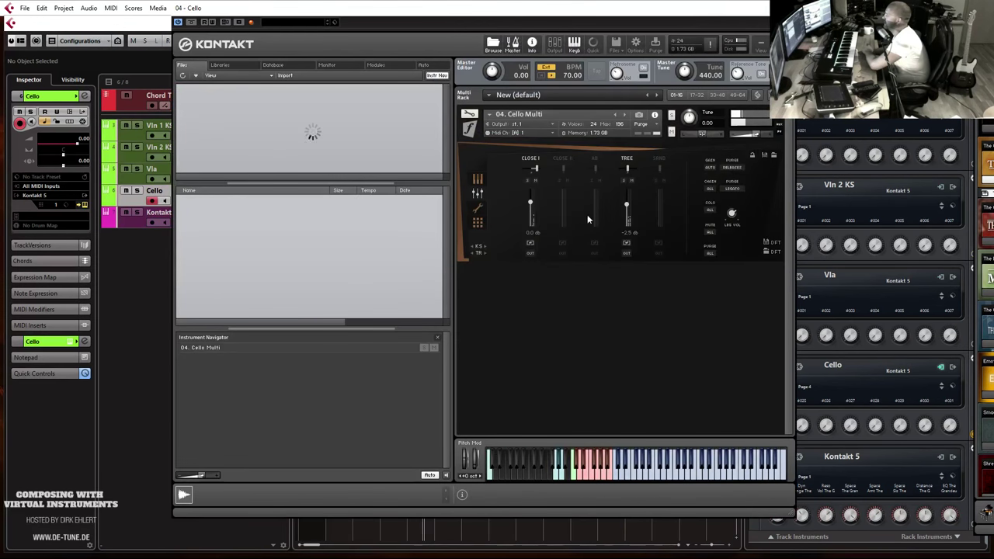
{"action": "key", "text": "ctrl+w"}
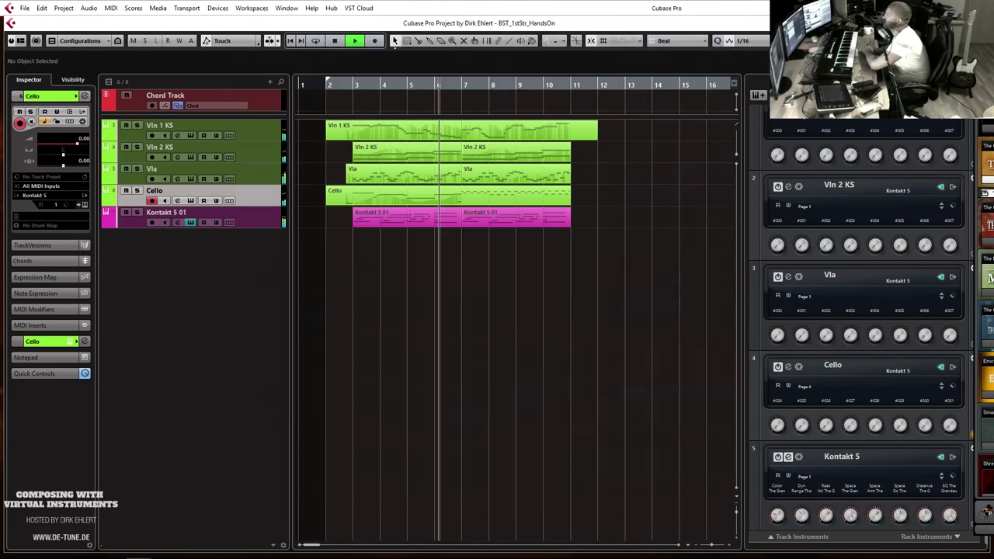
{"action": "left_click", "coordinate": [126, 212]}
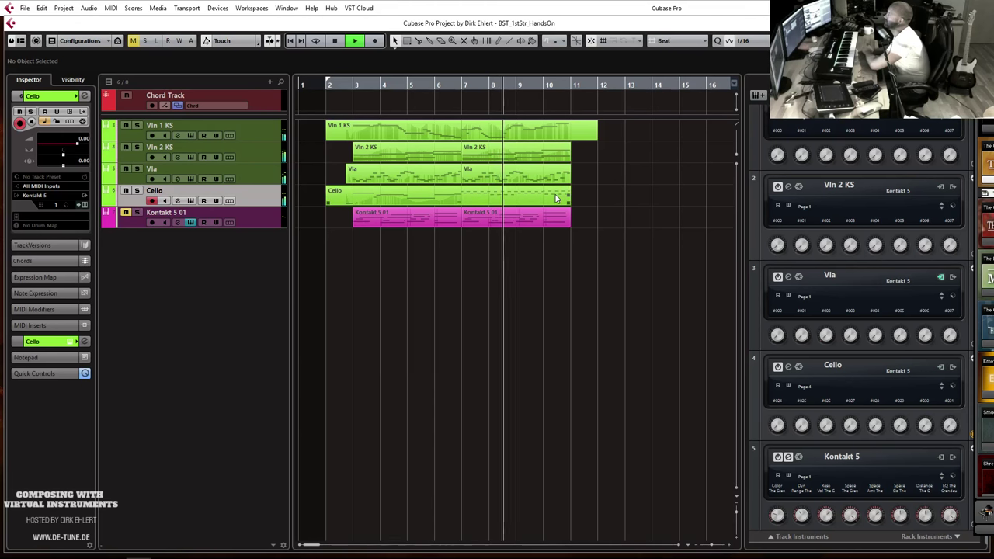
{"action": "key", "text": "space"}
Load only the Close II microphone in the Kontakt instrument of Vln 1 KS, unloading Close I and Tree.
{"action": "left_click", "coordinate": [221, 125]}
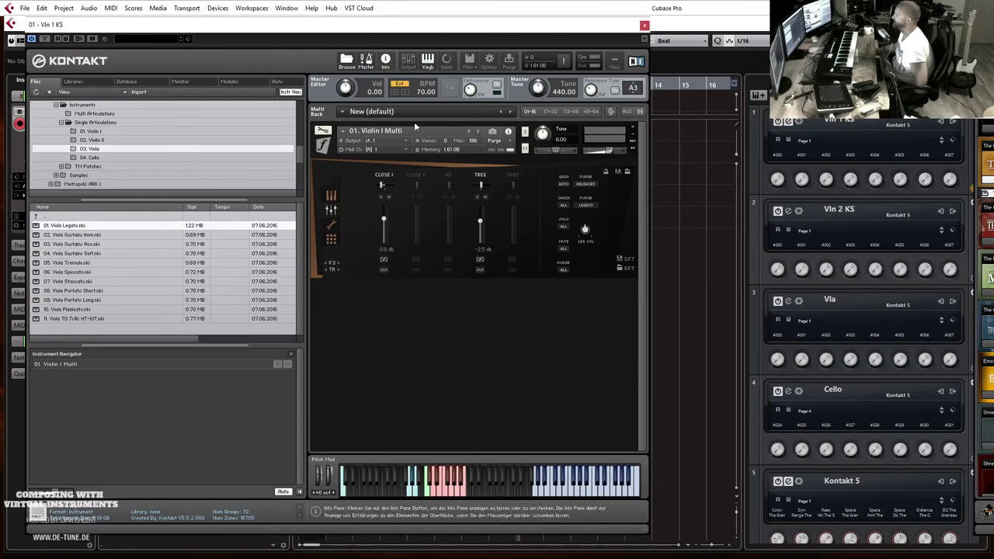
{"action": "left_click", "coordinate": [417, 174]}
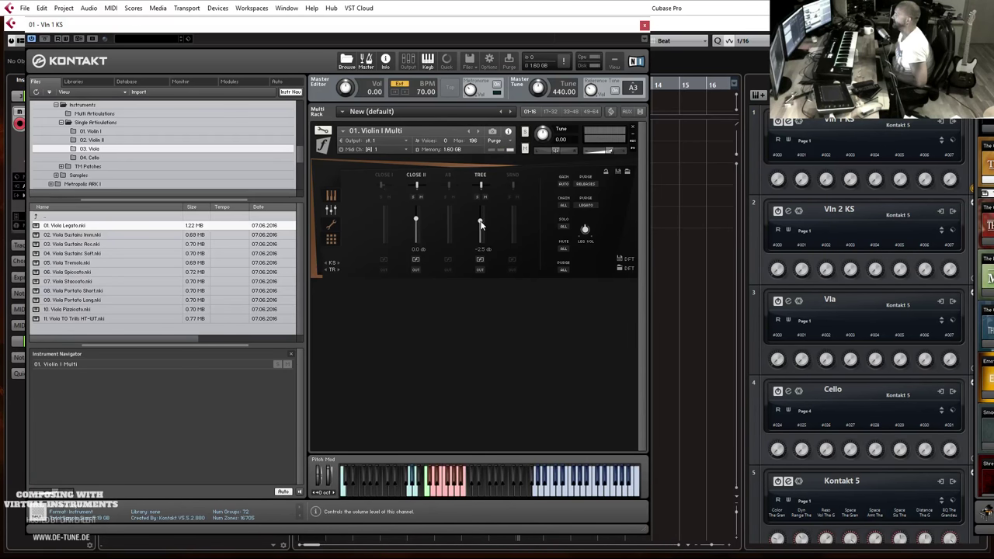
{"action": "left_click", "coordinate": [483, 175]}
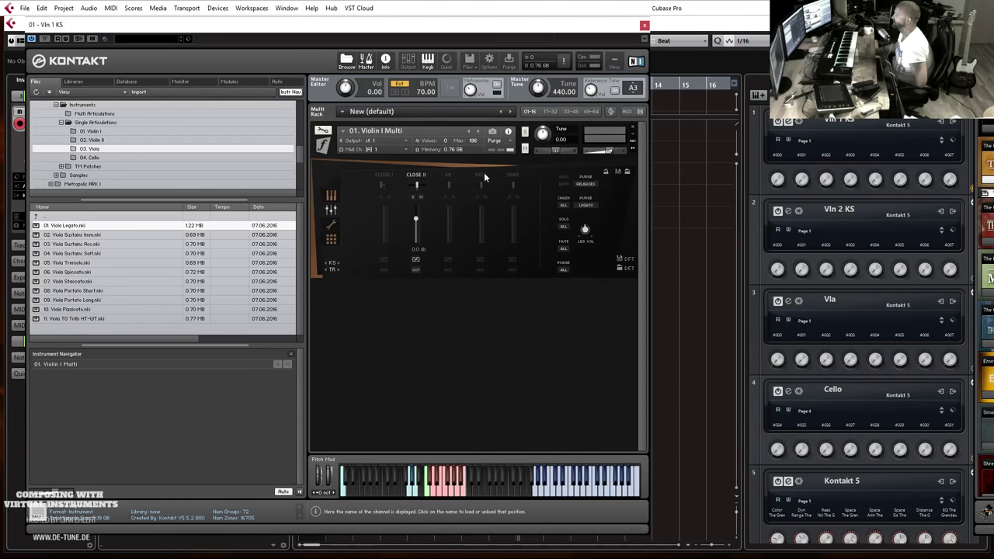
{"action": "left_click", "coordinate": [644, 25]}
Leave only the Close II microphone loaded in the Kontakt instrument of the Vln 2 KS track.
{"action": "left_click", "coordinate": [211, 145]}
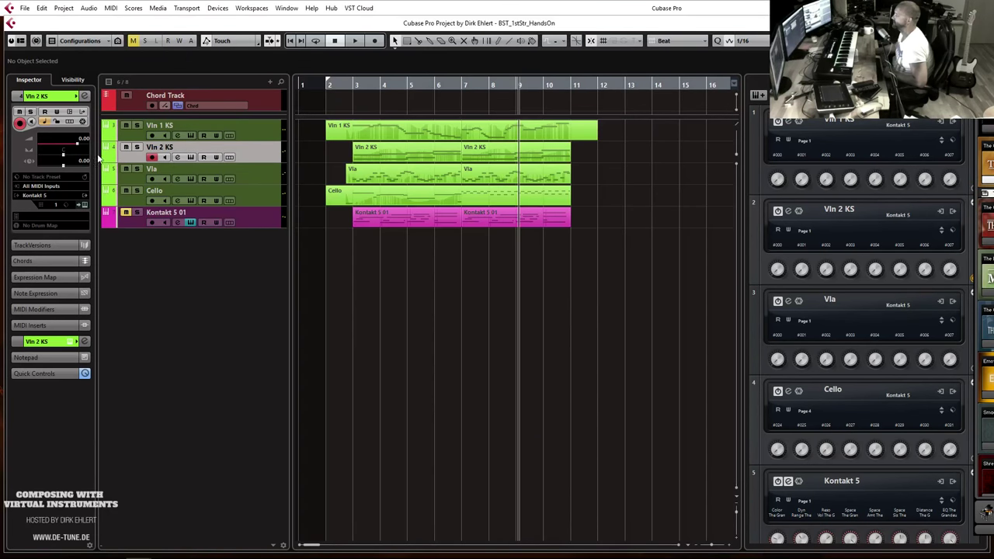
{"action": "left_click", "coordinate": [190, 222]}
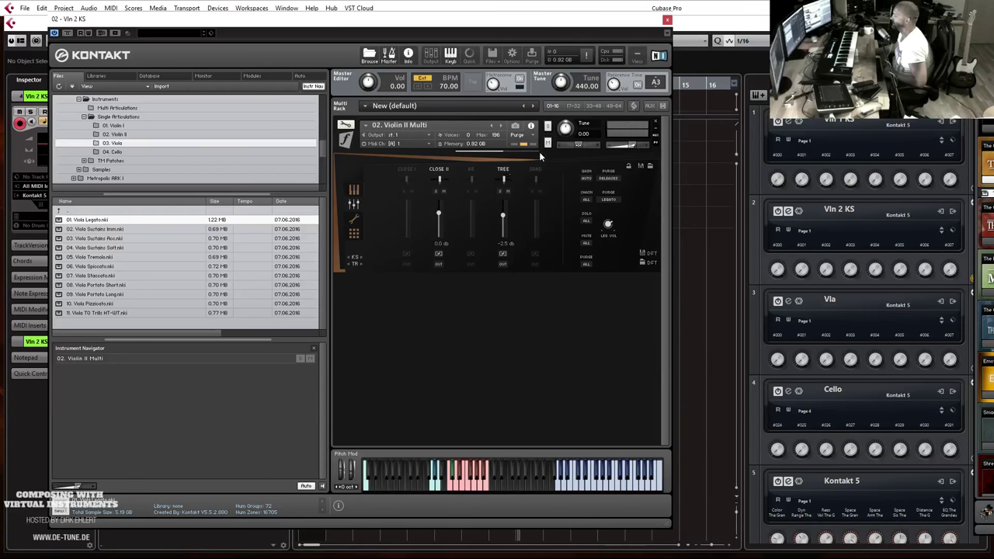
{"action": "left_click", "coordinate": [503, 170]}
{"action": "left_click", "coordinate": [667, 19]}
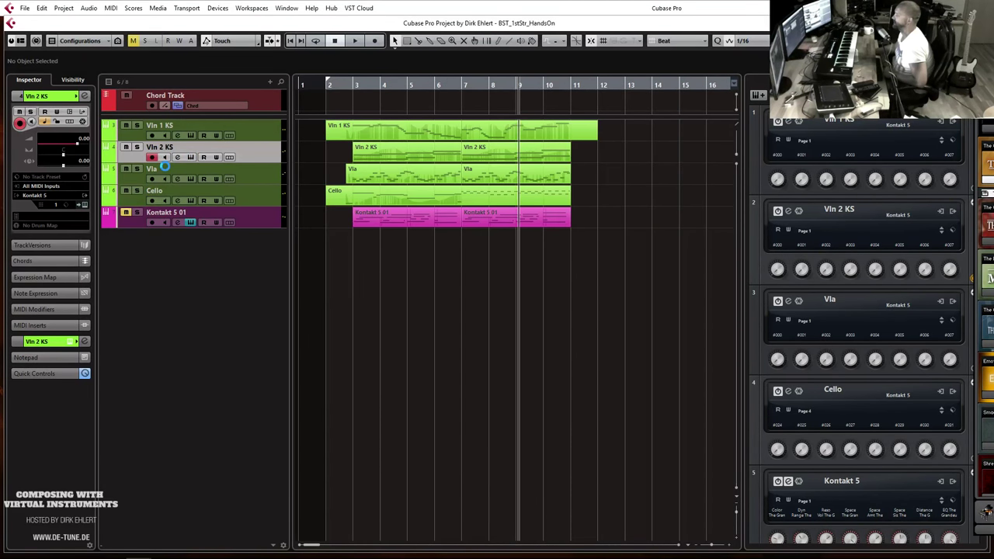
Switch the Vla track's Viola Legato patch to the Close II microphone only, with Close I and Tree unloaded.
{"action": "left_click", "coordinate": [165, 167]}
{"action": "left_click", "coordinate": [82, 204]}
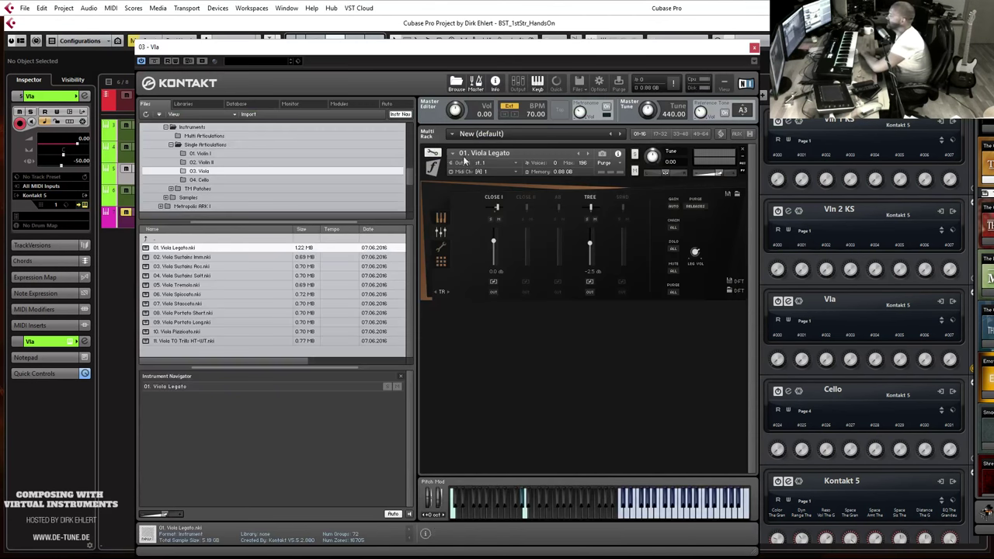
{"action": "left_click", "coordinate": [489, 196]}
{"action": "left_click", "coordinate": [526, 197]}
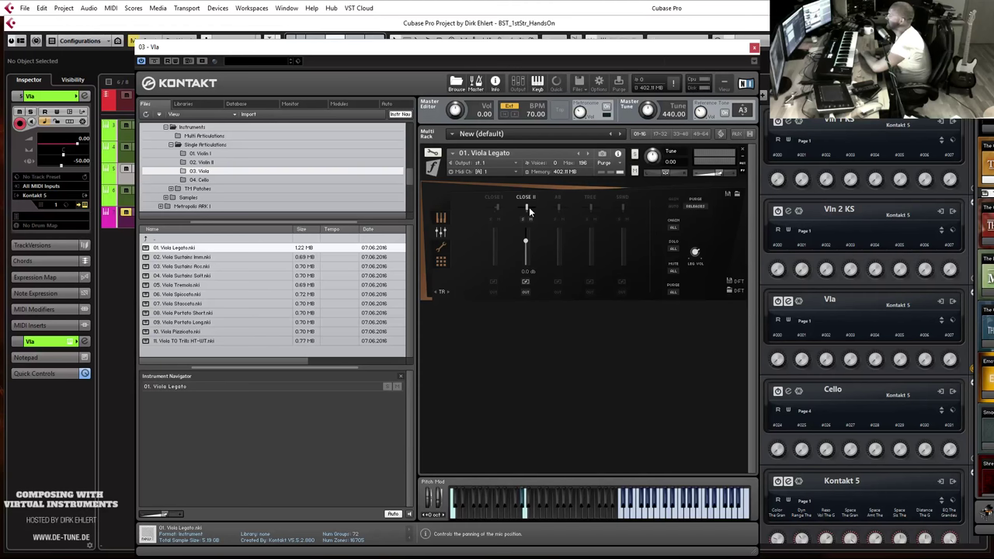
{"action": "left_click", "coordinate": [754, 48]}
Adjust the panning of the Close II microphones in the Kontakt instruments of Vln 2 KS and Vln 1 KS.
{"action": "left_click", "coordinate": [171, 146]}
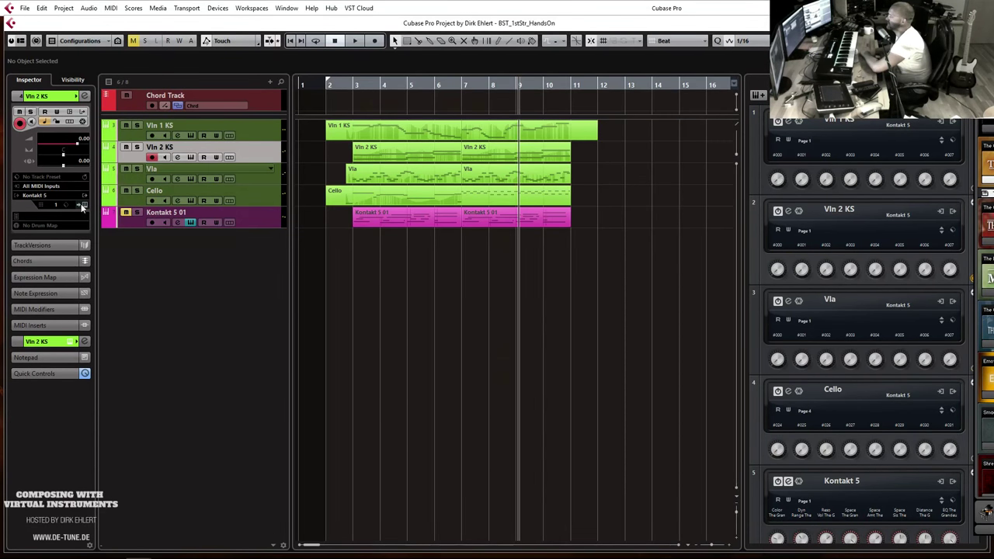
{"action": "left_click", "coordinate": [83, 206]}
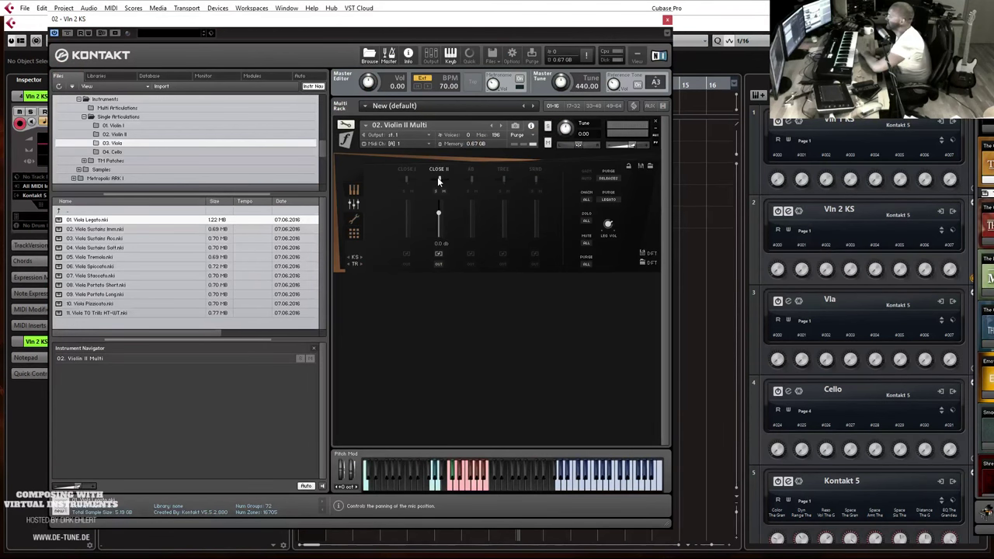
{"action": "left_click", "coordinate": [665, 21]}
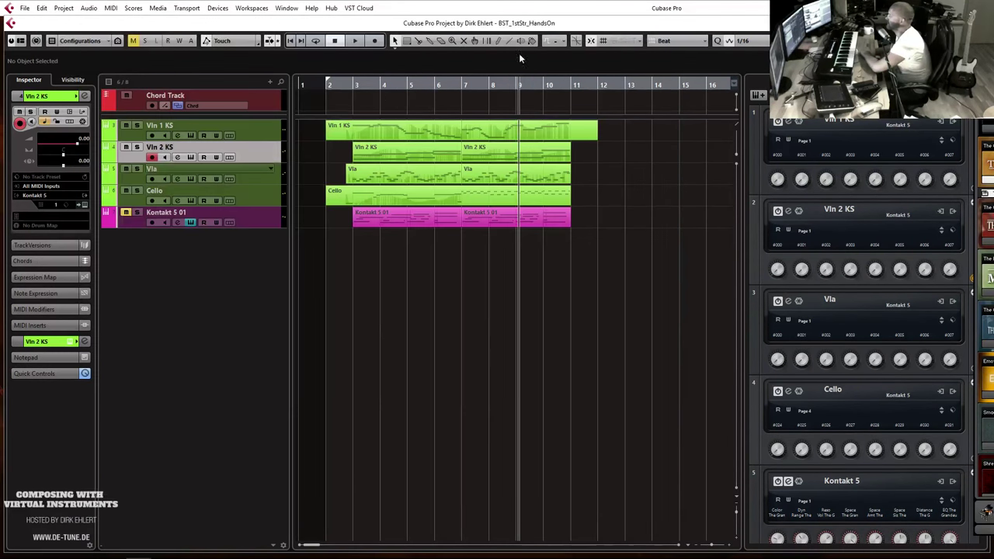
{"action": "left_click", "coordinate": [221, 129]}
{"action": "left_click", "coordinate": [82, 205]}
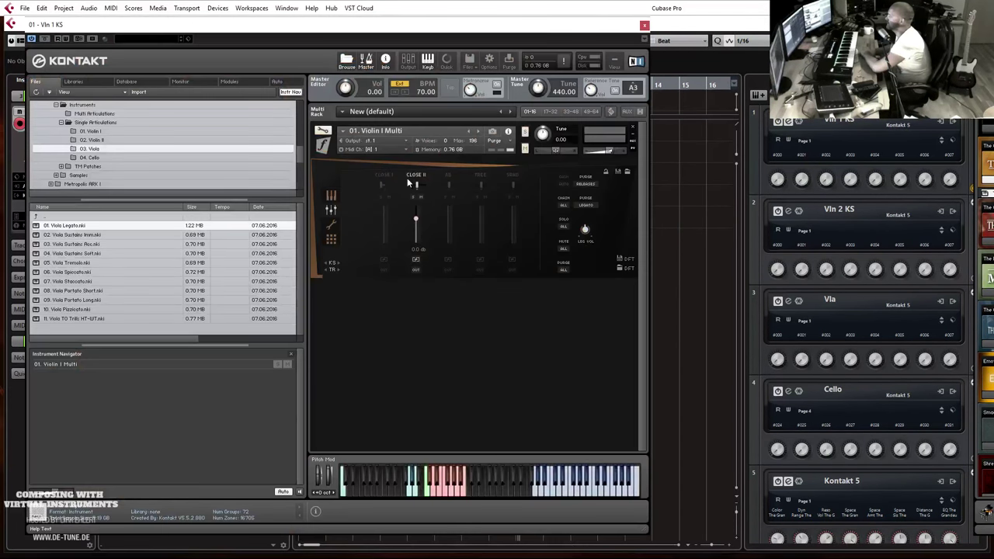
{"action": "left_click", "coordinate": [643, 25]}
Load only the Close II microphone in the Cello Multi instrument and pan it to the right.
{"action": "left_click", "coordinate": [174, 191]}
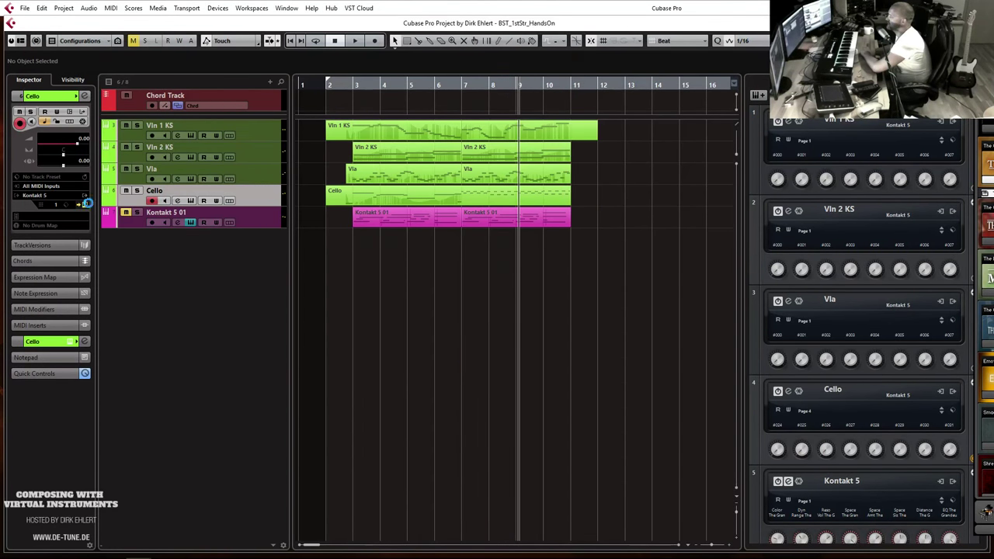
{"action": "left_click", "coordinate": [86, 204]}
{"action": "left_click", "coordinate": [627, 159]}
{"action": "left_click", "coordinate": [530, 158]}
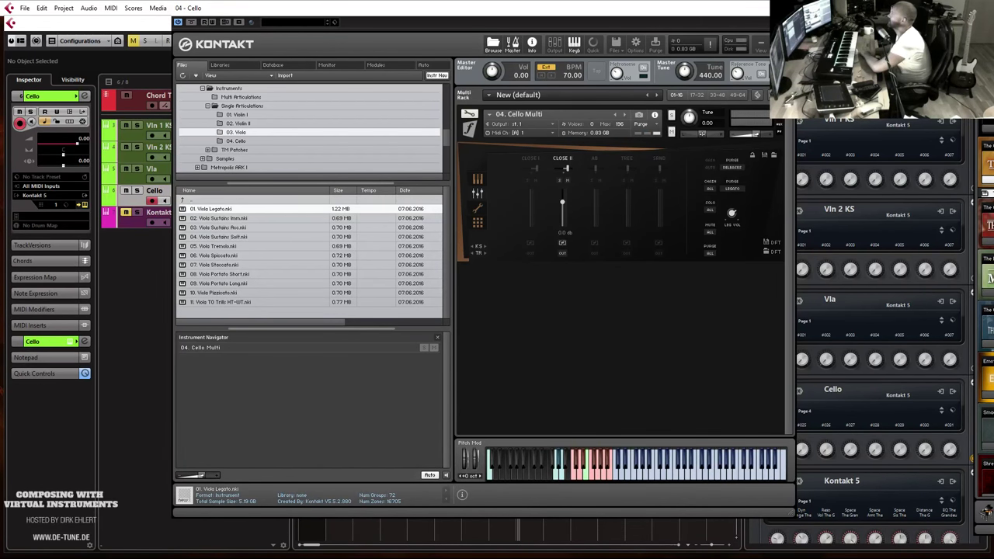
{"action": "left_click", "coordinate": [789, 8]}
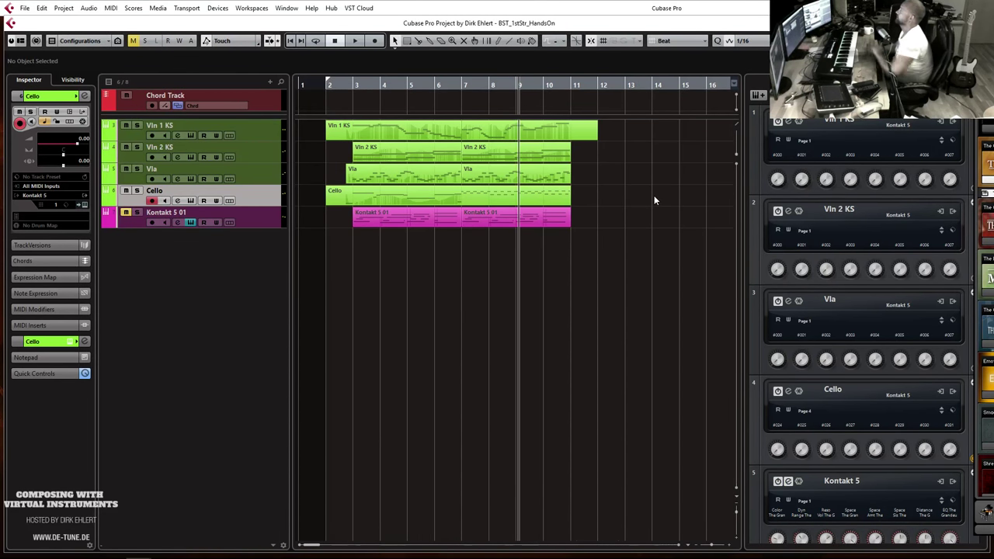
Play back the strings and lower the Cello channel's fader to about -0.7 dB in the mixer.
{"action": "right_click", "coordinate": [254, 204]}
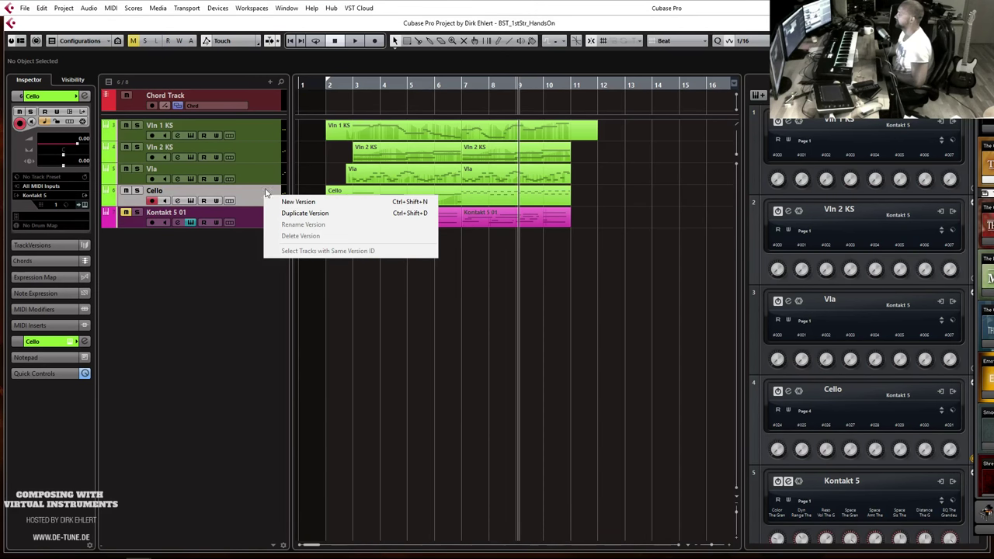
{"action": "left_click", "coordinate": [265, 172]}
{"action": "key", "text": "space"}
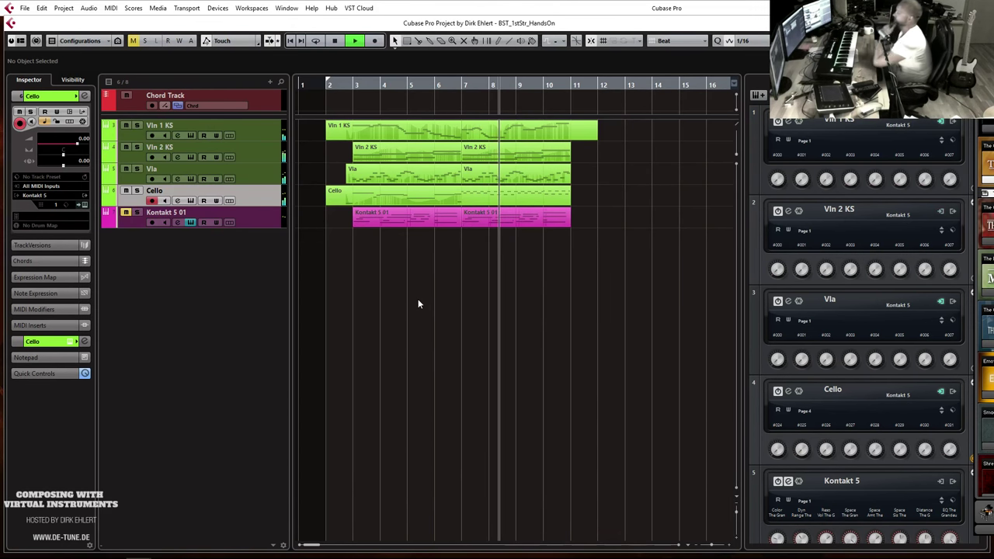
{"action": "key", "text": "F3"}
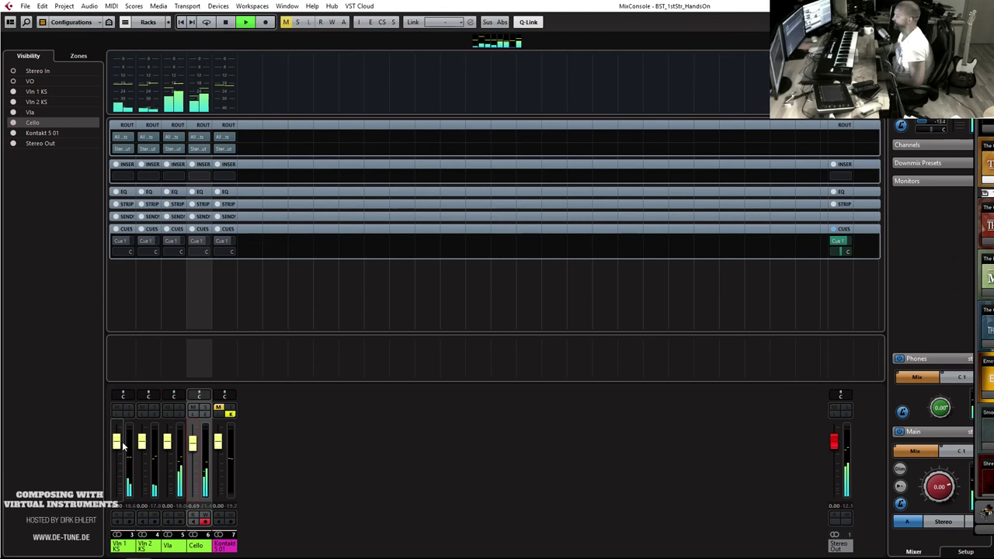
{"action": "key", "text": "F3"}
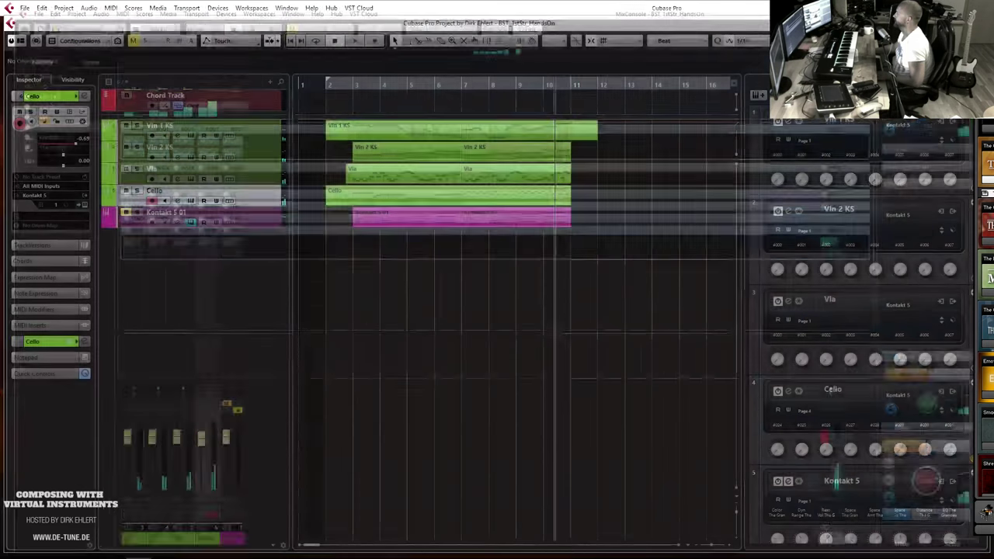
Adjust the Close II microphone's volume in the Vln 1 KS Kontakt instrument and audition the strings.
{"action": "left_click", "coordinate": [221, 131]}
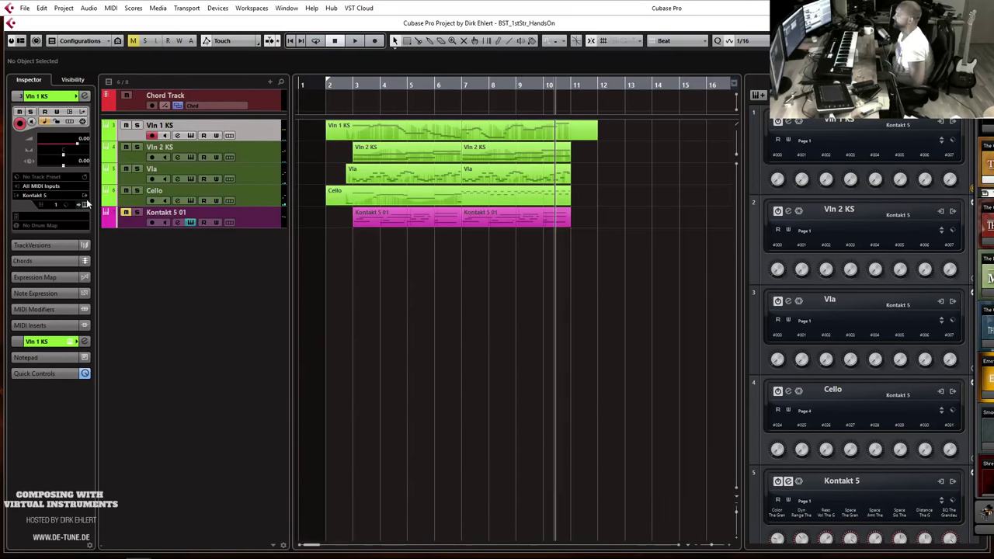
{"action": "left_click", "coordinate": [174, 210]}
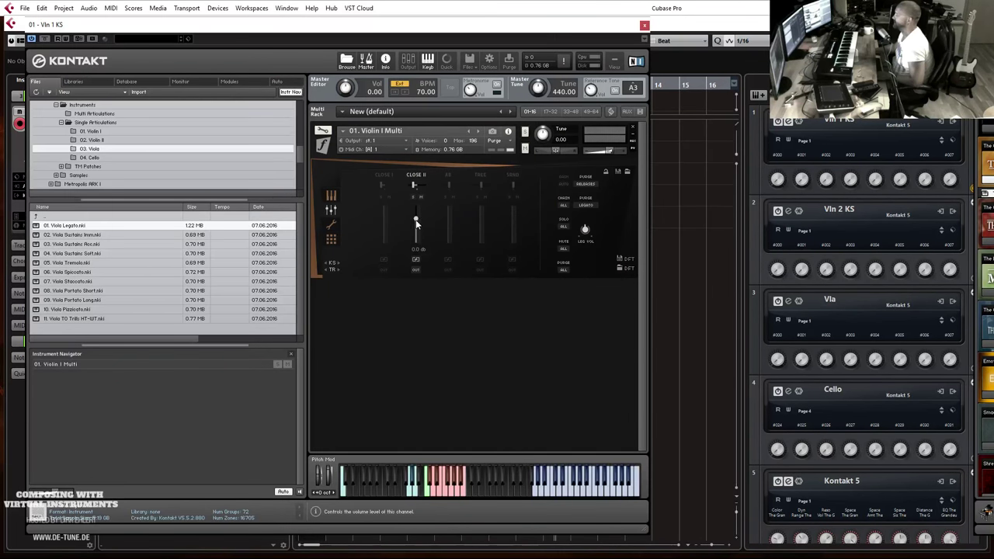
{"action": "left_click_drag", "start_coordinate": [417, 210], "coordinate": [417, 209]}
{"action": "key", "text": "Escape"}
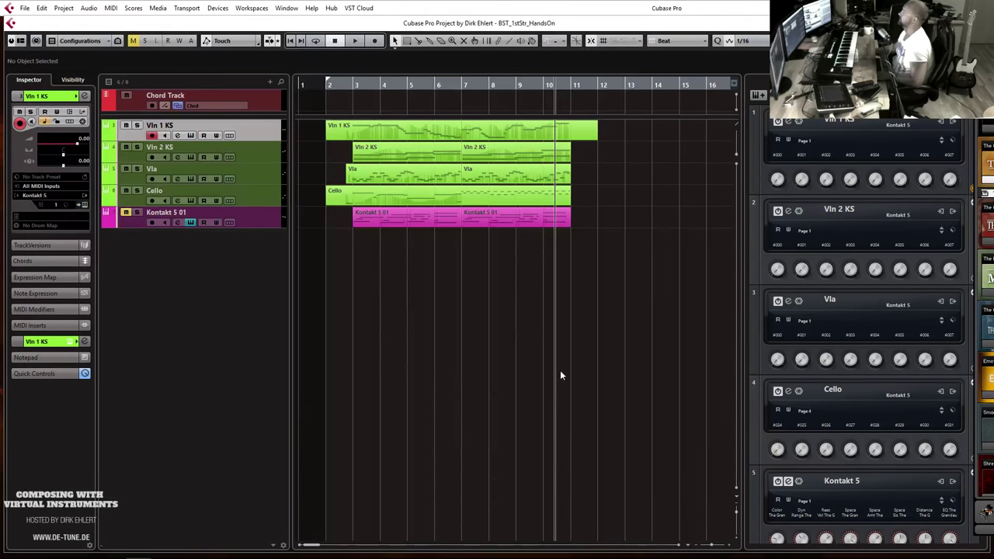
{"action": "key", "text": "space"}
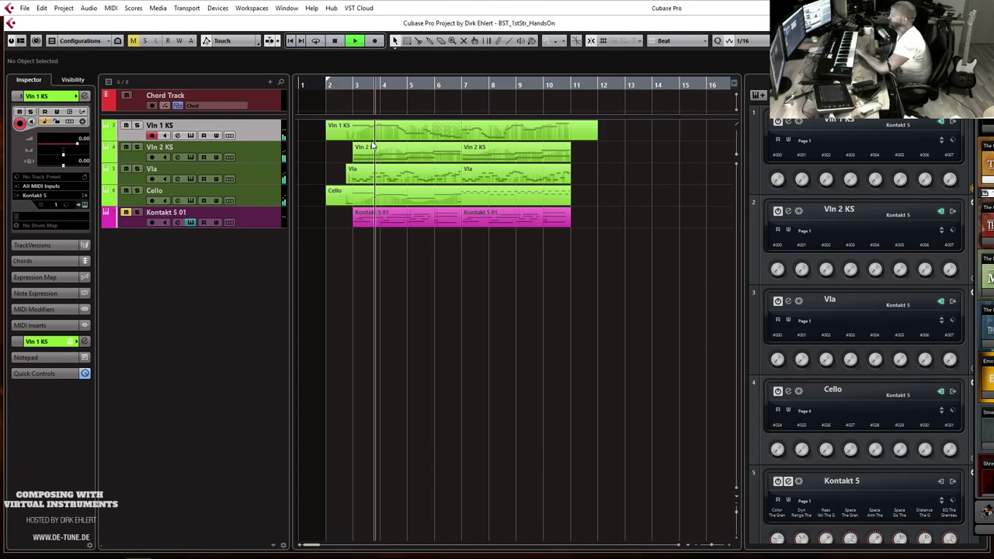
{"action": "key", "text": "space"}
Add a stereo FX channel track named Chamber with the LexChamber reverb and load its Medium Chamber 2 preset.
{"action": "right_click", "coordinate": [171, 262]}
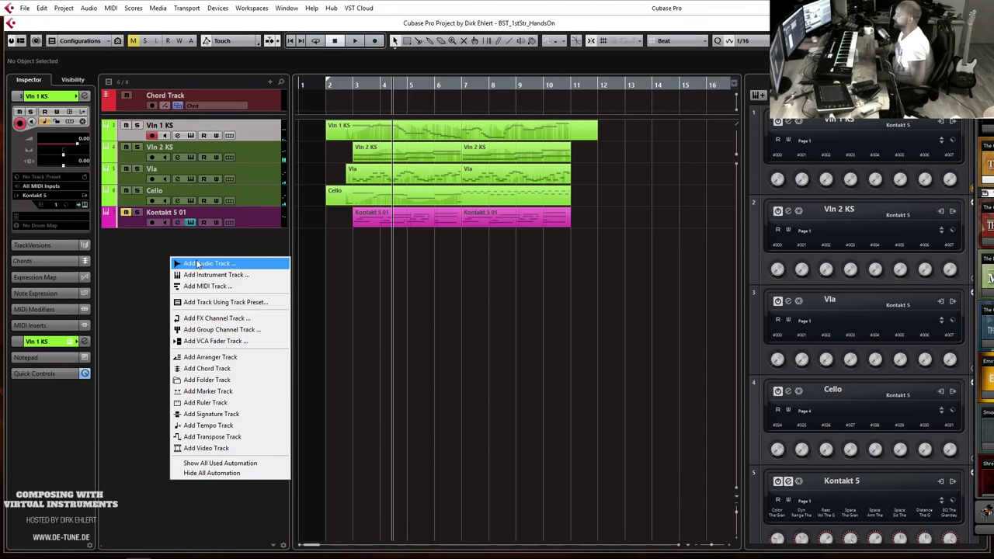
{"action": "left_click", "coordinate": [260, 319]}
{"action": "left_click", "coordinate": [290, 291]}
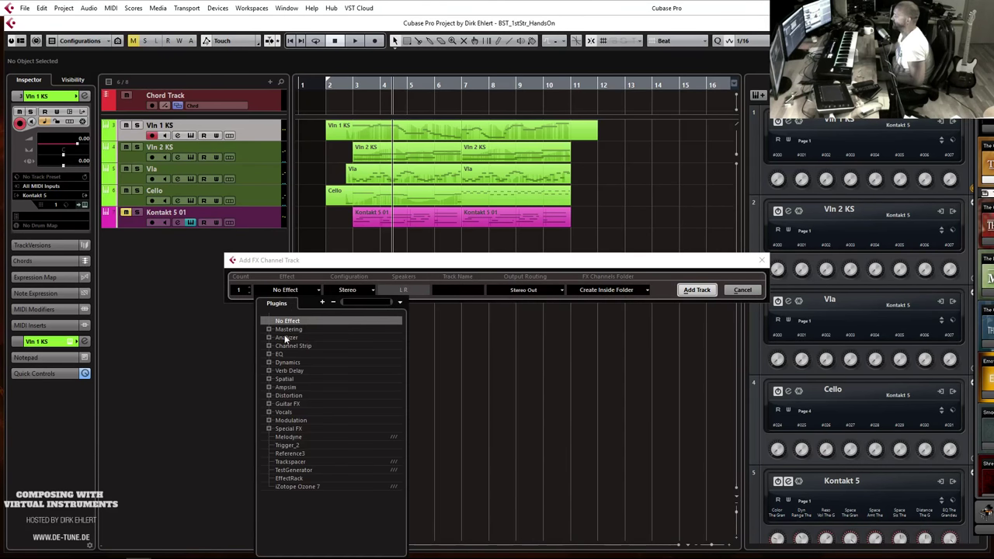
{"action": "left_click", "coordinate": [268, 371]}
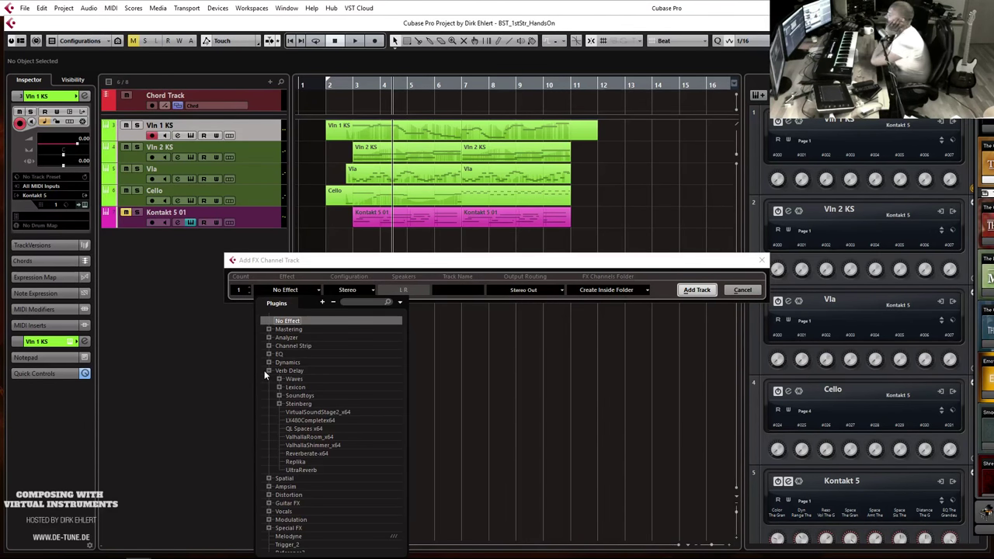
{"action": "left_click", "coordinate": [279, 387]}
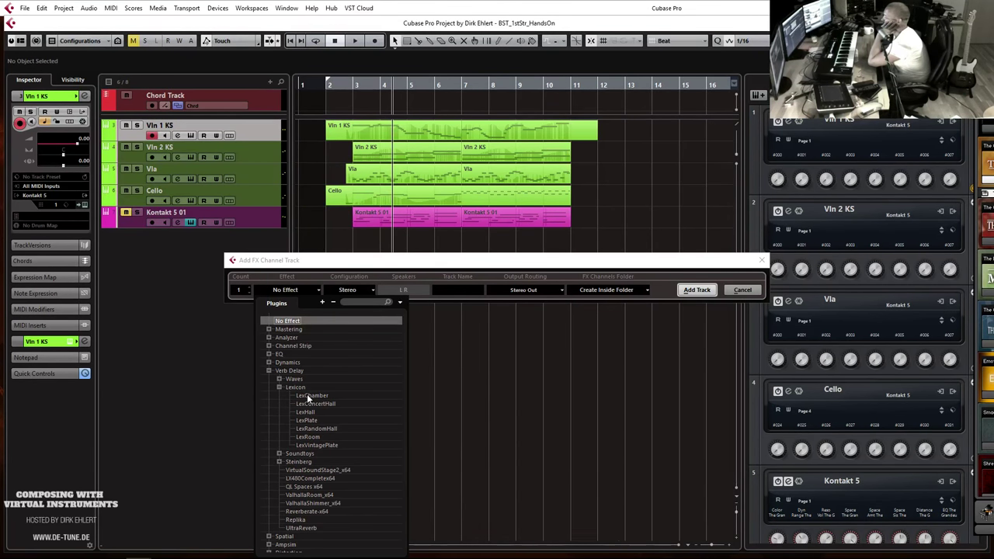
{"action": "left_click", "coordinate": [312, 396]}
{"action": "left_click", "coordinate": [474, 291]}
{"action": "type", "text": "Chamber"}
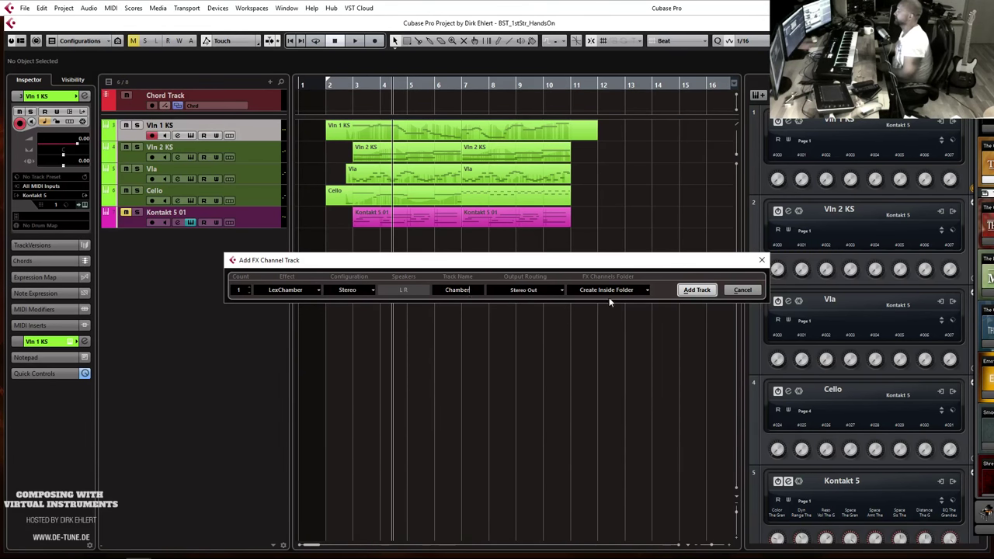
{"action": "key", "text": "Return"}
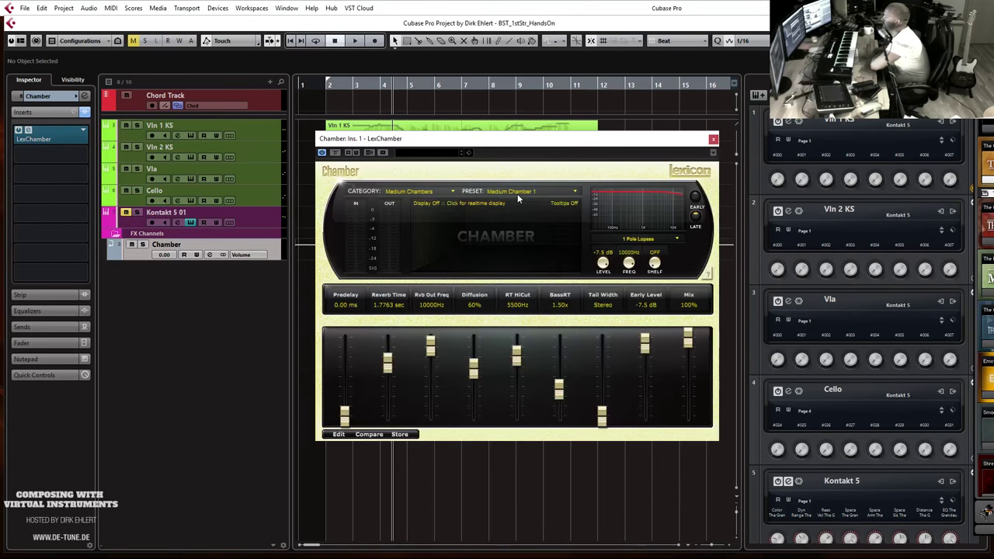
{"action": "left_click", "coordinate": [517, 193]}
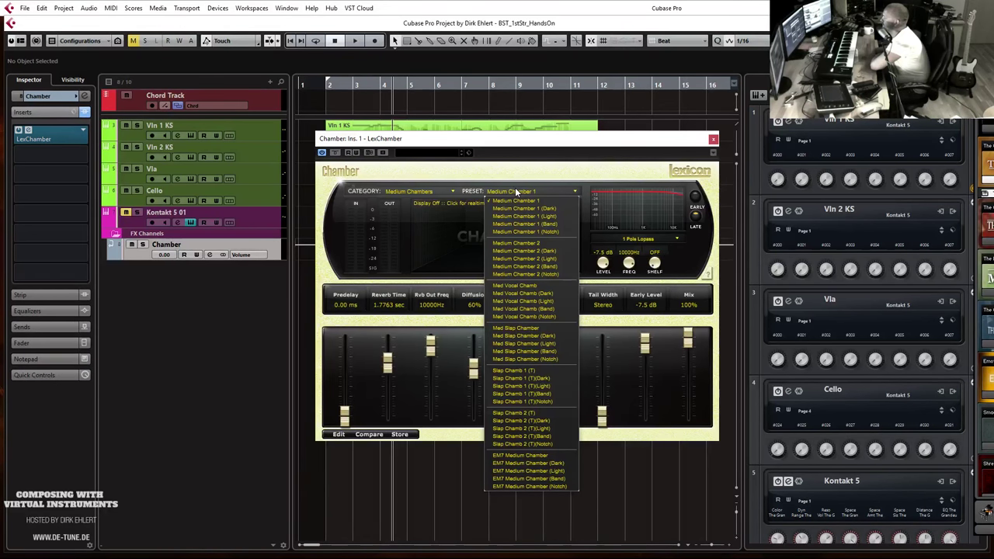
{"action": "left_click", "coordinate": [519, 243]}
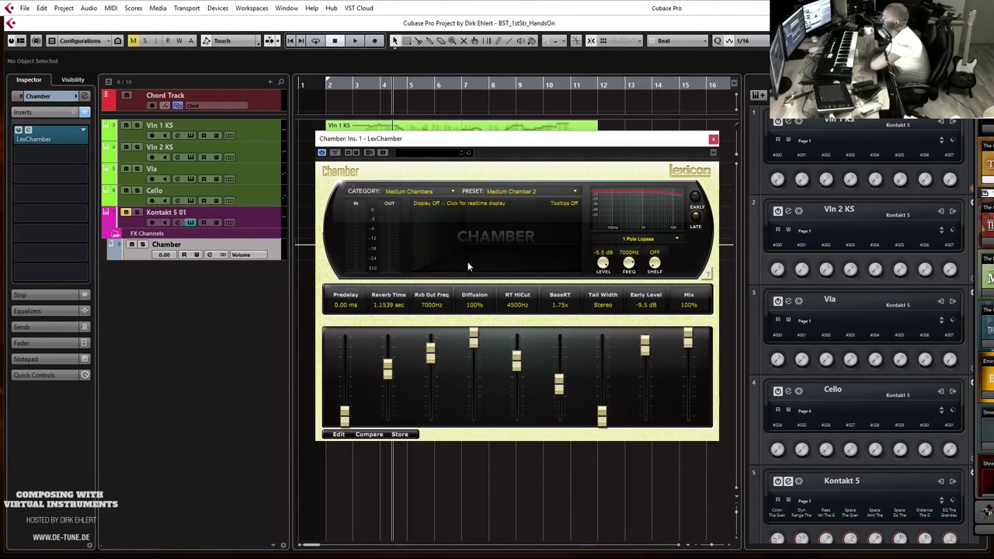
Add a send to the Chamber FX channel on the Vln 1 KS, Vln 2 KS, Vla and Cello channels together.
{"action": "left_click", "coordinate": [713, 139]}
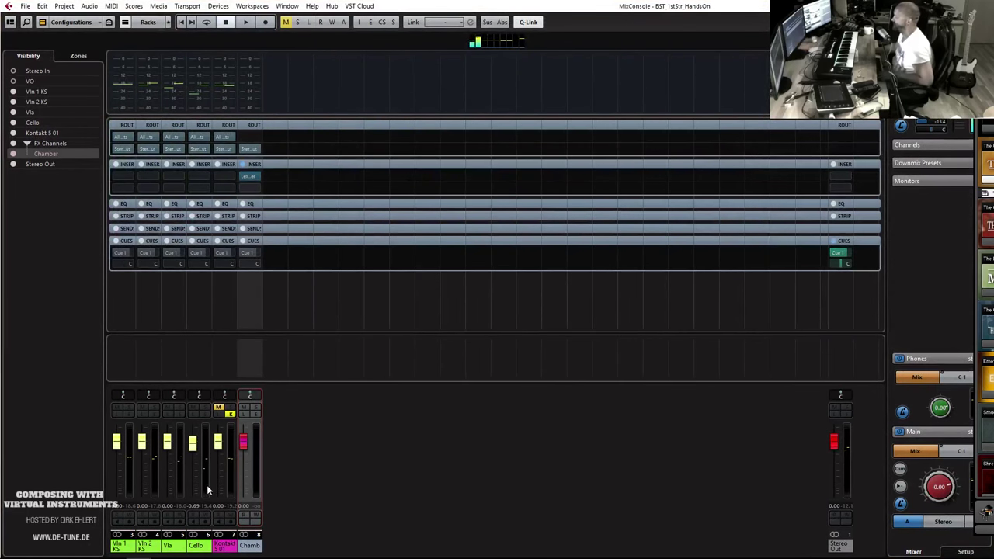
{"action": "left_click", "coordinate": [207, 488]}
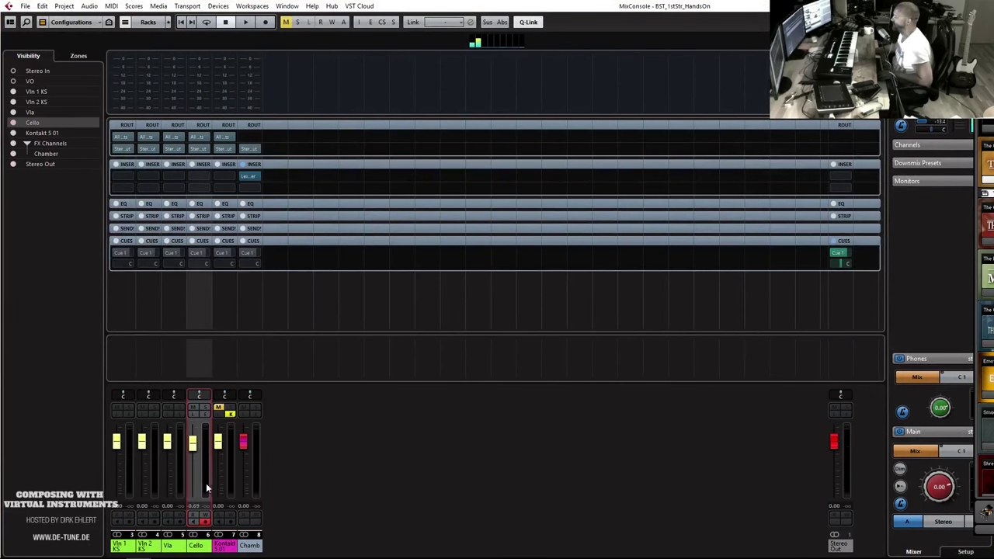
{"action": "left_click", "coordinate": [128, 487], "text": "shift"}
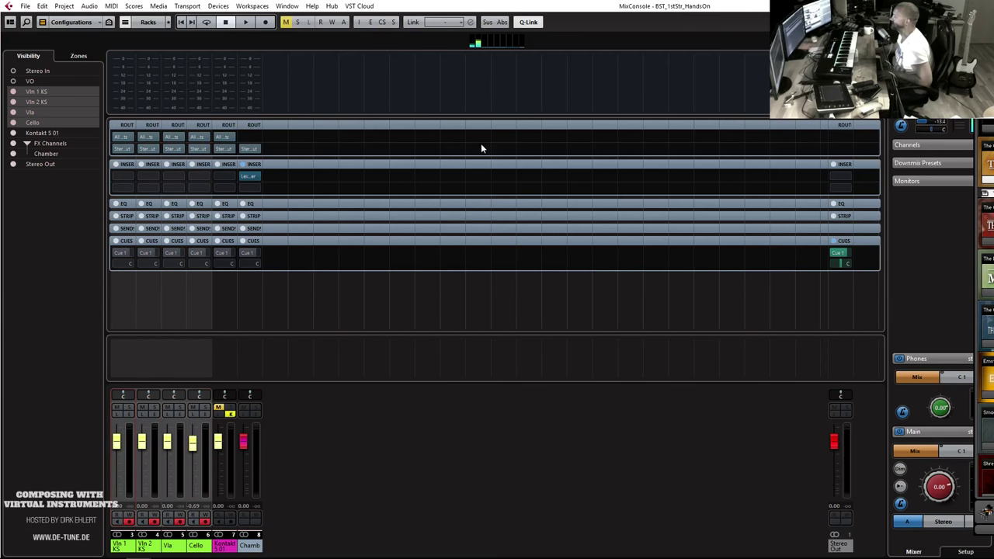
{"action": "left_click", "coordinate": [127, 229]}
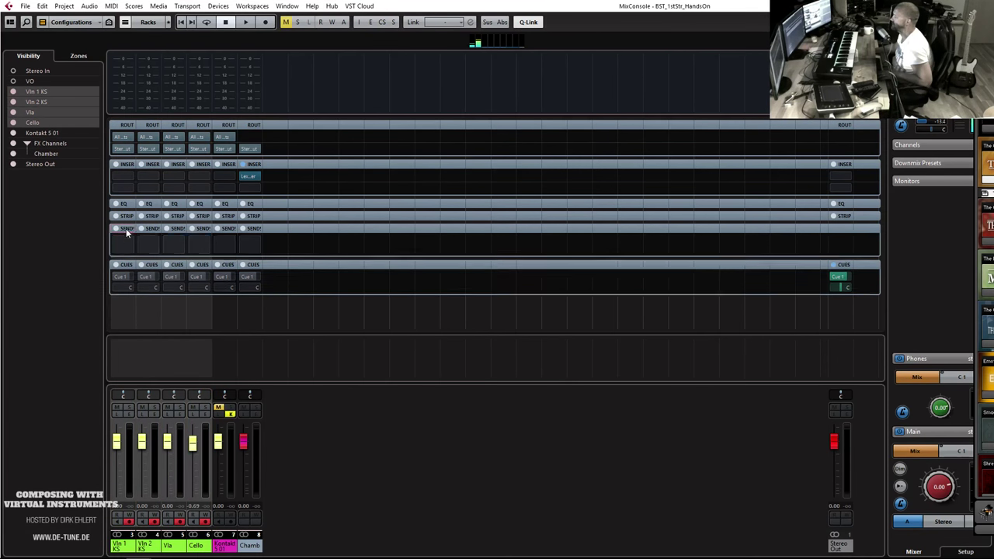
{"action": "left_click", "coordinate": [127, 250]}
{"action": "left_click", "coordinate": [153, 284]}
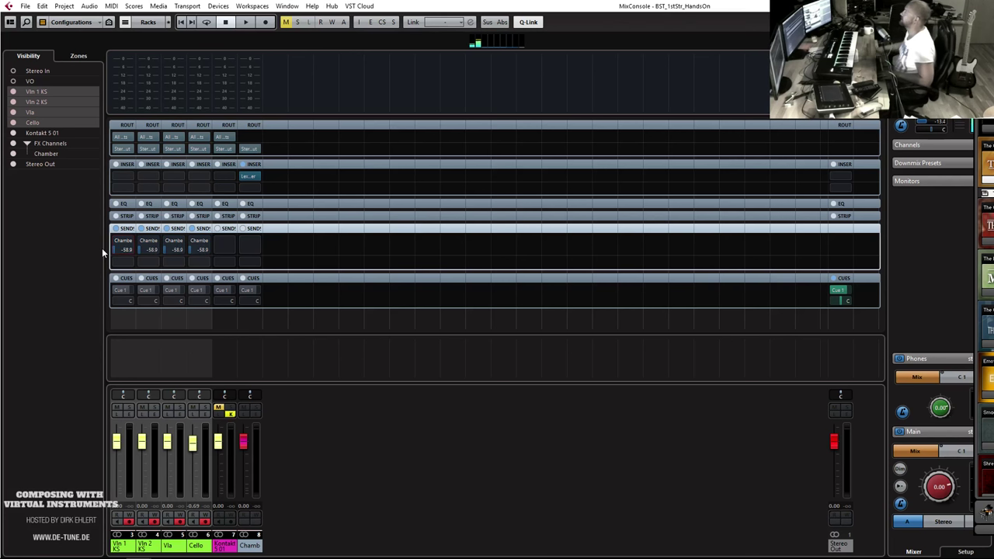
Raise the Chamber send level of the four string channels to -7.39 while auditioning the strings, and stop playback in the project view.
{"action": "key", "text": "space"}
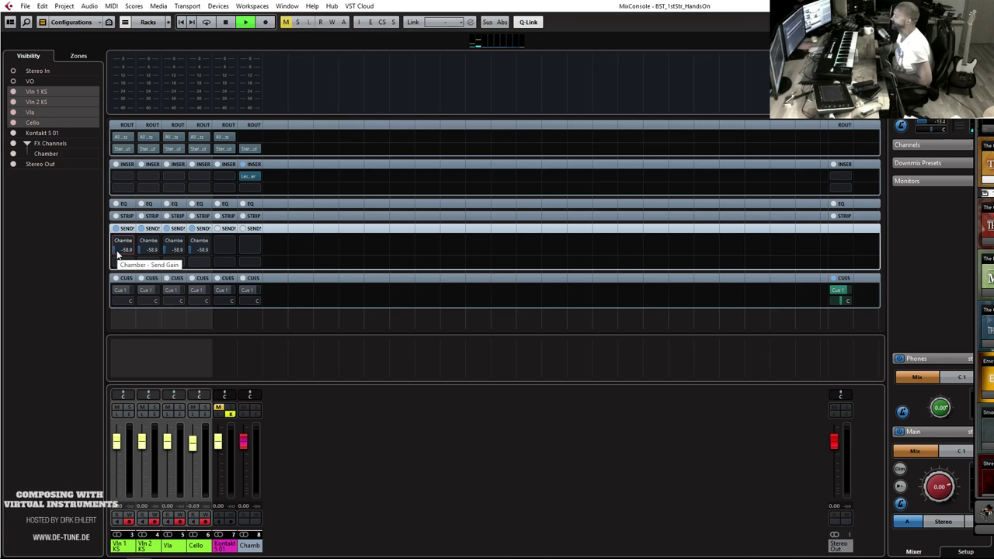
{"action": "scroll", "coordinate": [118, 251], "scroll_direction": "up", "scroll_amount": 5}
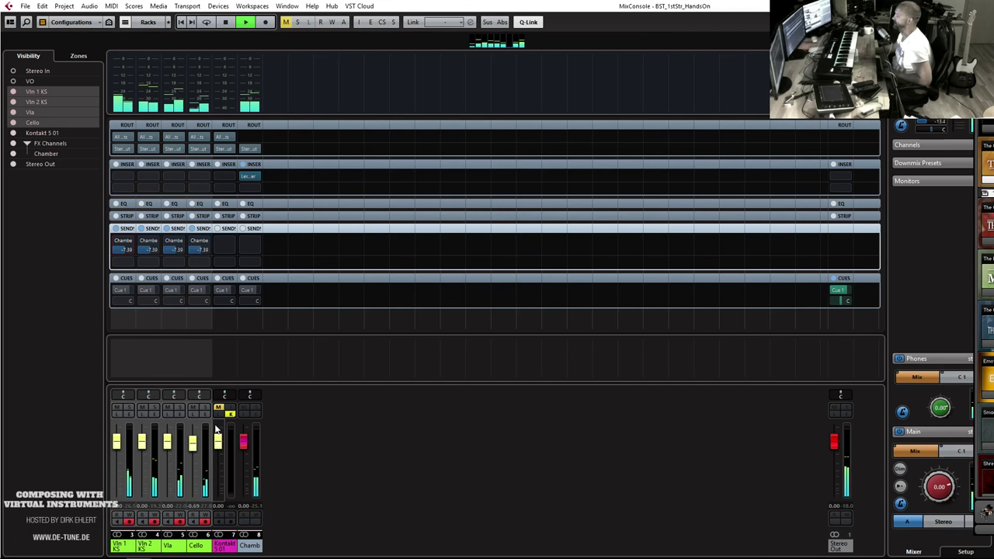
{"action": "left_click", "coordinate": [208, 448]}
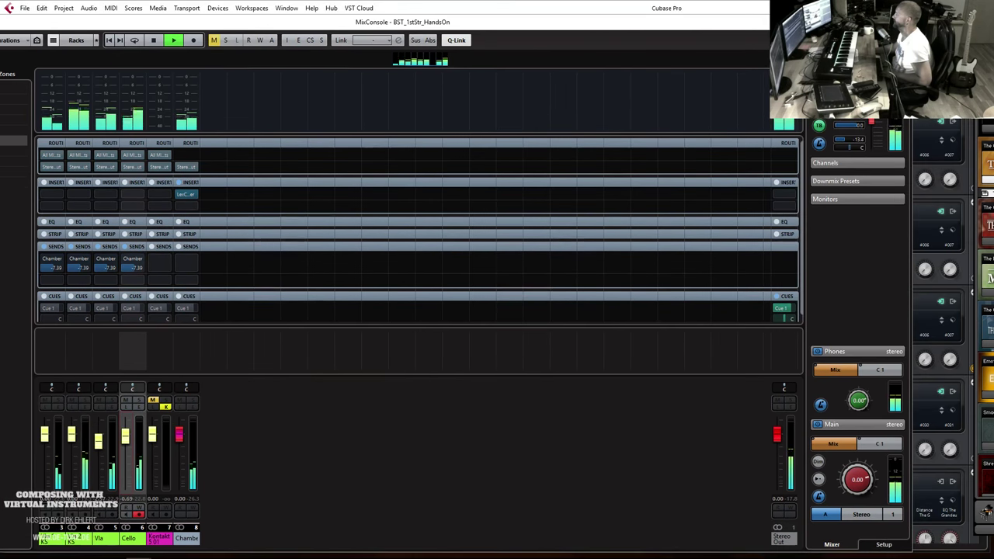
{"action": "key", "text": "F3"}
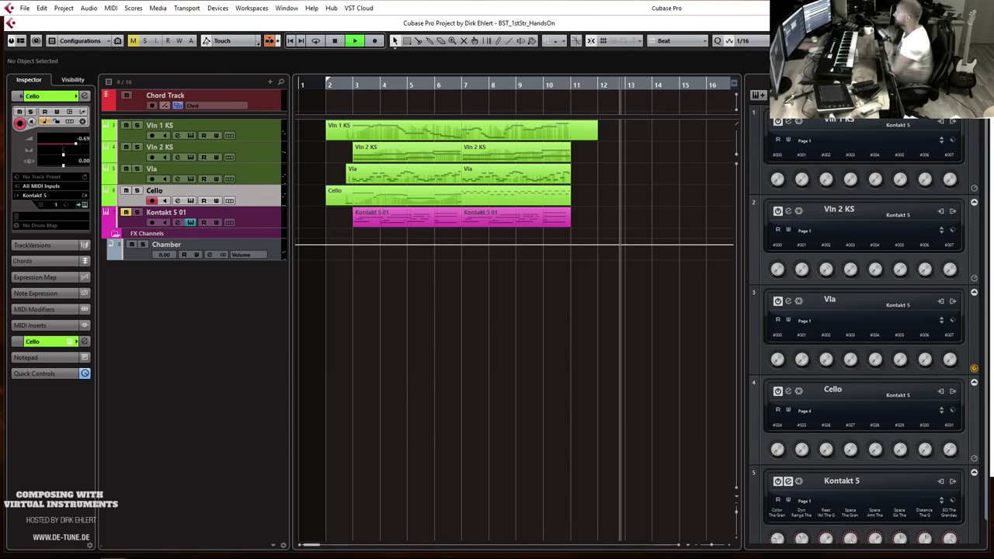
{"action": "key", "text": "space"}
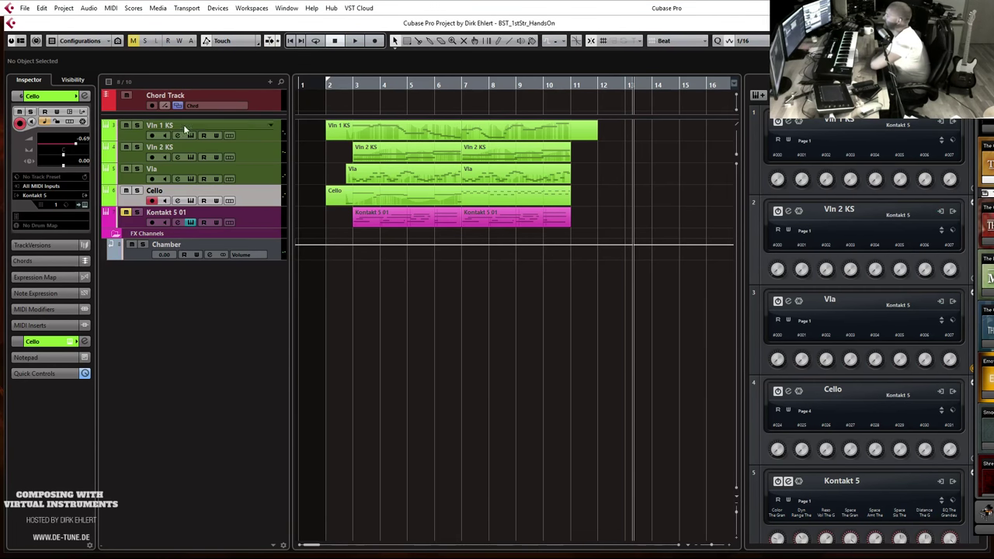
Open the Vln 2 KS track's Kontakt instrument beside the track list and show the track's audio sends.
{"action": "left_click", "coordinate": [187, 153]}
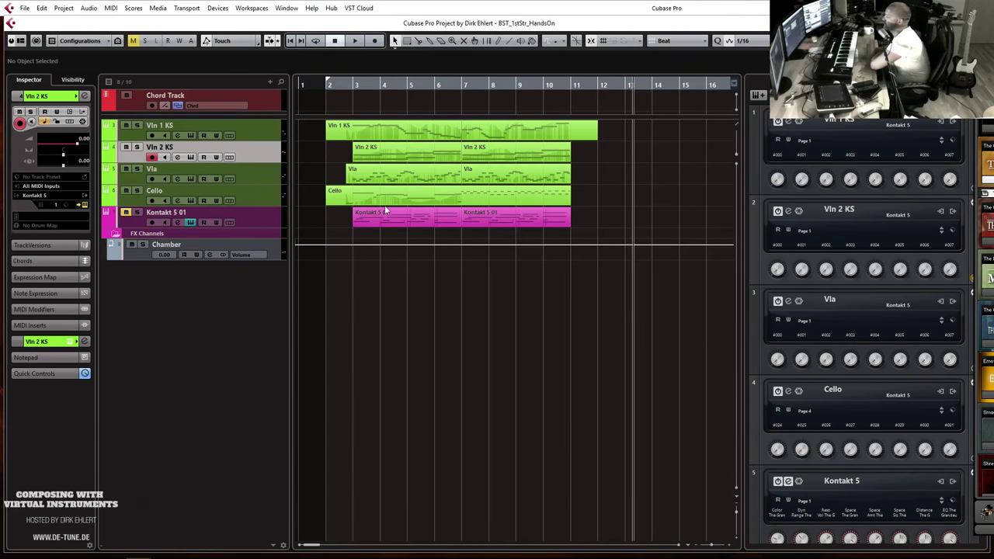
{"action": "key", "text": "f"}
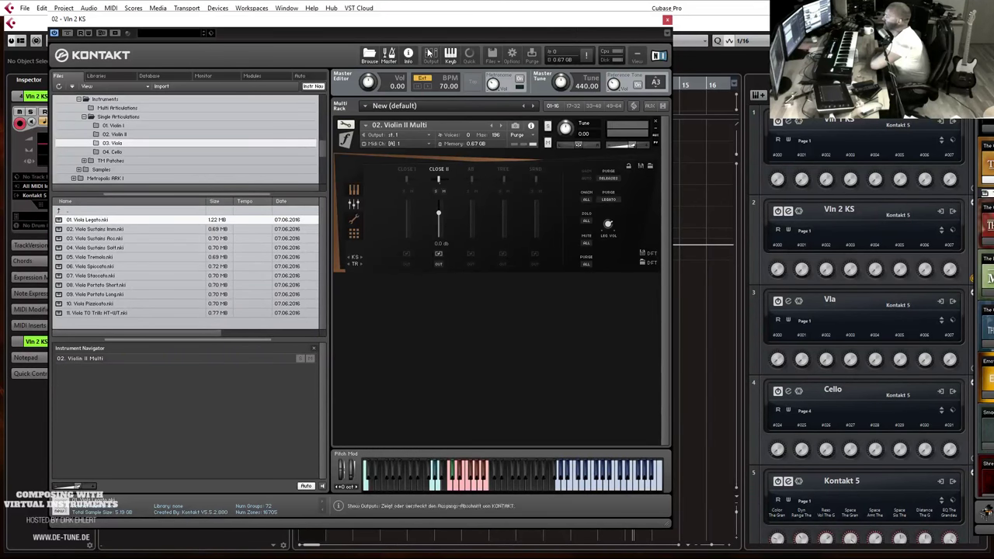
{"action": "left_click_drag", "start_coordinate": [448, 18], "coordinate": [745, 13]}
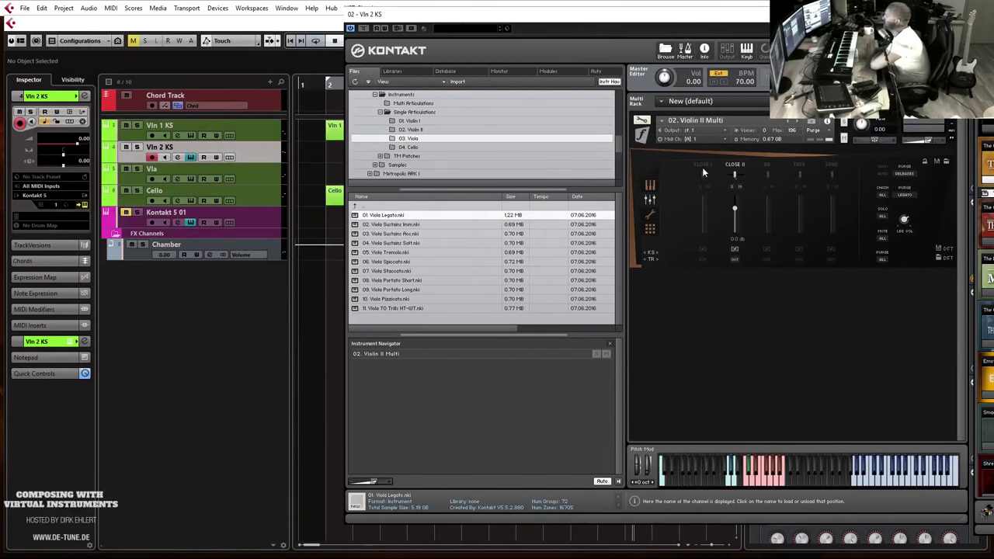
{"action": "left_click", "coordinate": [45, 341]}
{"action": "left_click", "coordinate": [33, 273]}
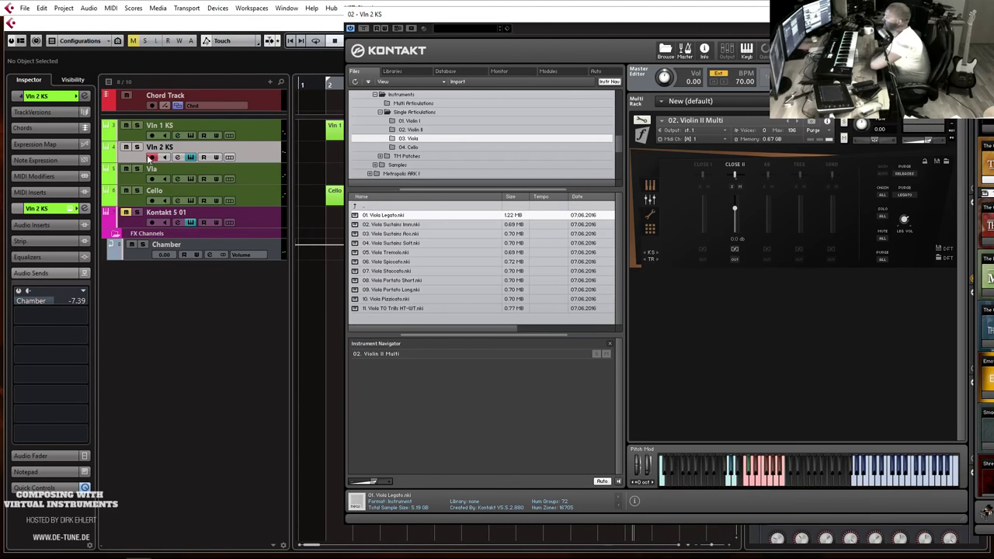
Split the Cello part at bar 7 and play back its second section soloed, with the locators set around it.
{"action": "left_click", "coordinate": [135, 205]}
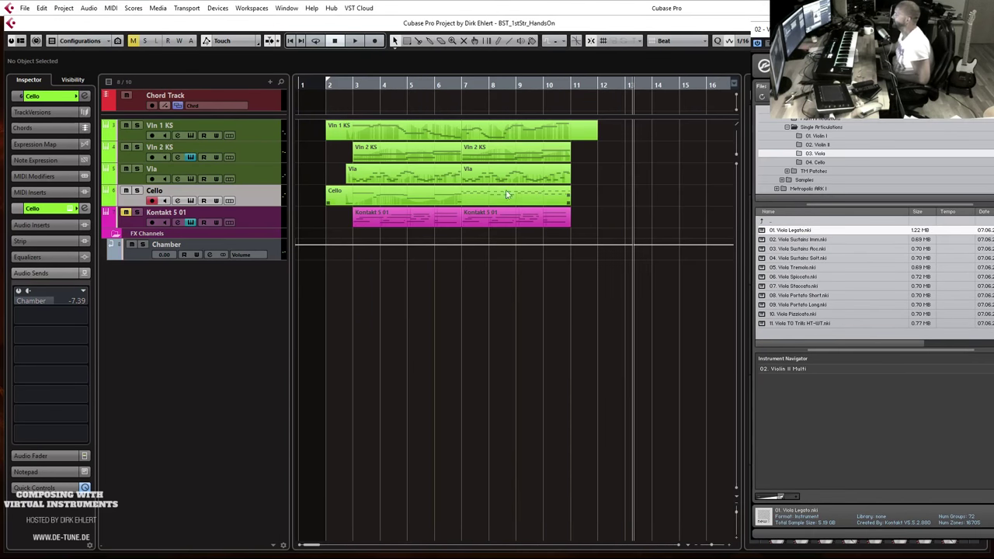
{"action": "left_click", "coordinate": [503, 205]}
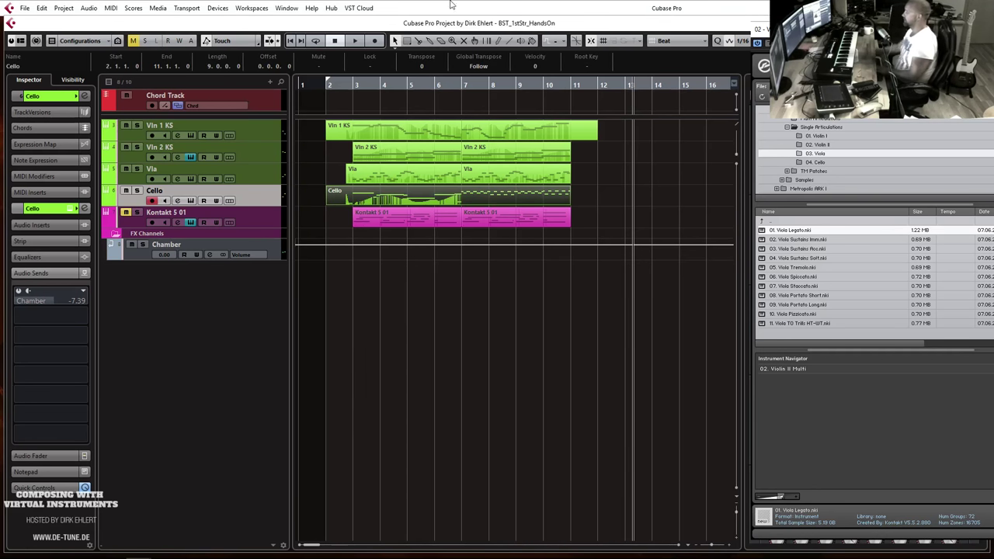
{"action": "left_click", "coordinate": [475, 198], "text": "alt"}
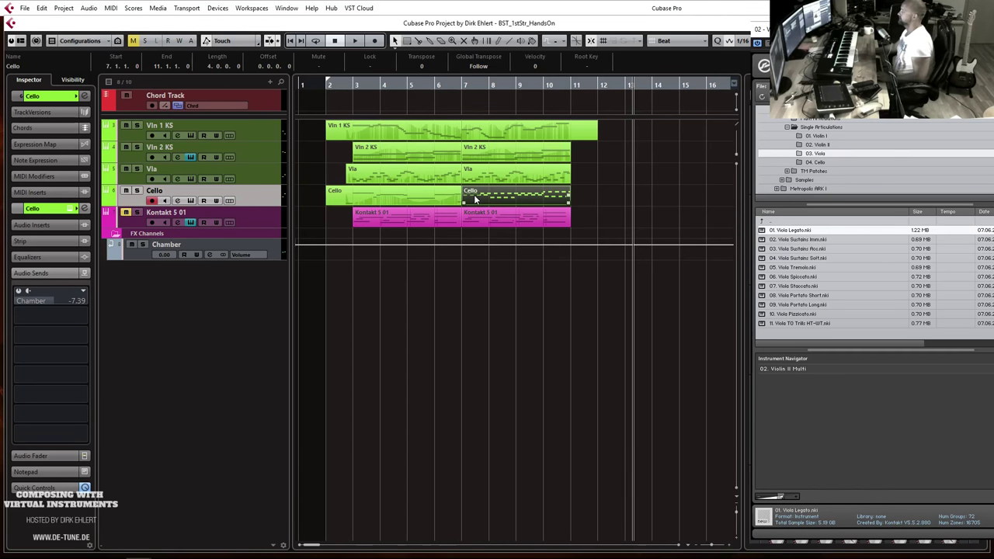
{"action": "key", "text": "p"}
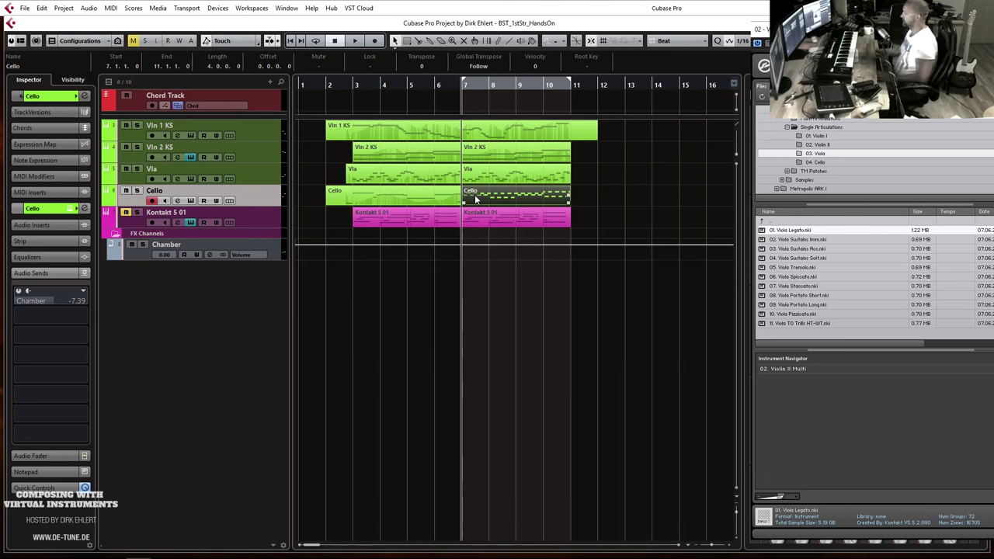
{"action": "left_click", "coordinate": [137, 191]}
{"action": "key", "text": "space"}
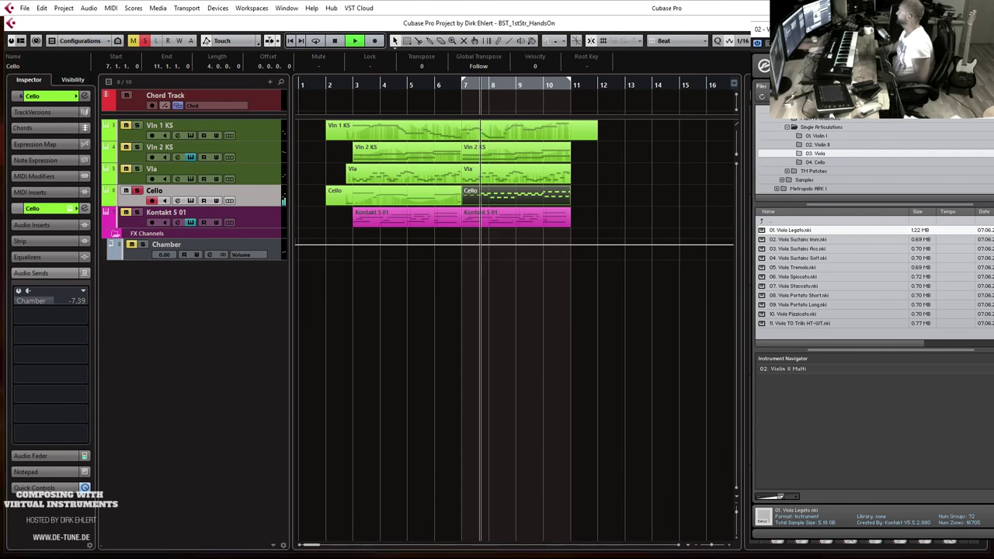
{"action": "key", "text": "F11"}
{"action": "left_click", "coordinate": [351, 168]}
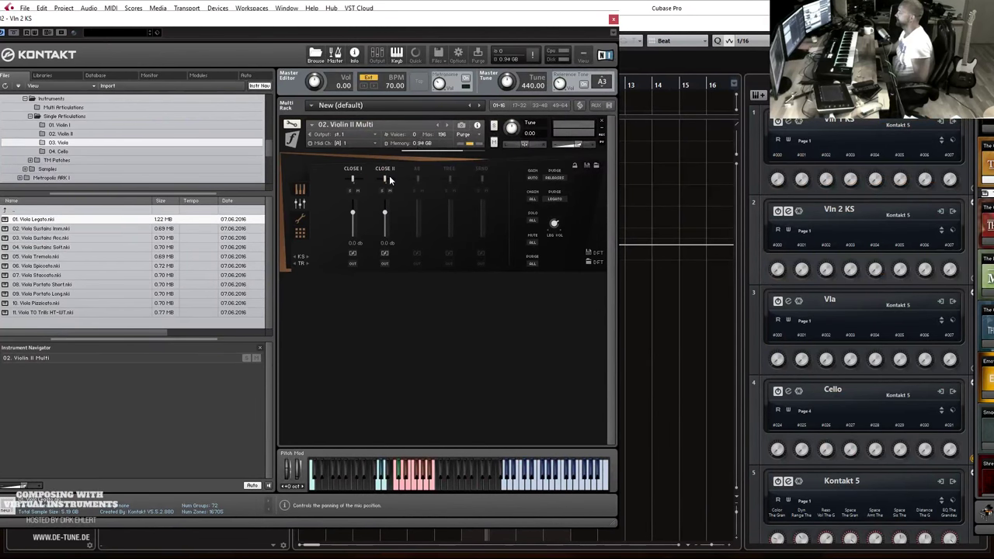
{"action": "left_click", "coordinate": [384, 169]}
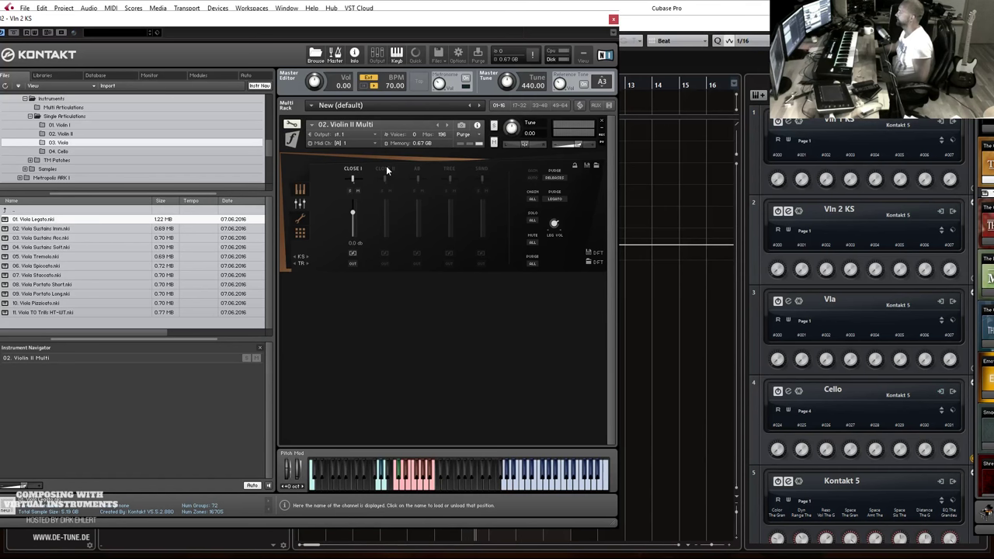
{"action": "left_click", "coordinate": [386, 173]}
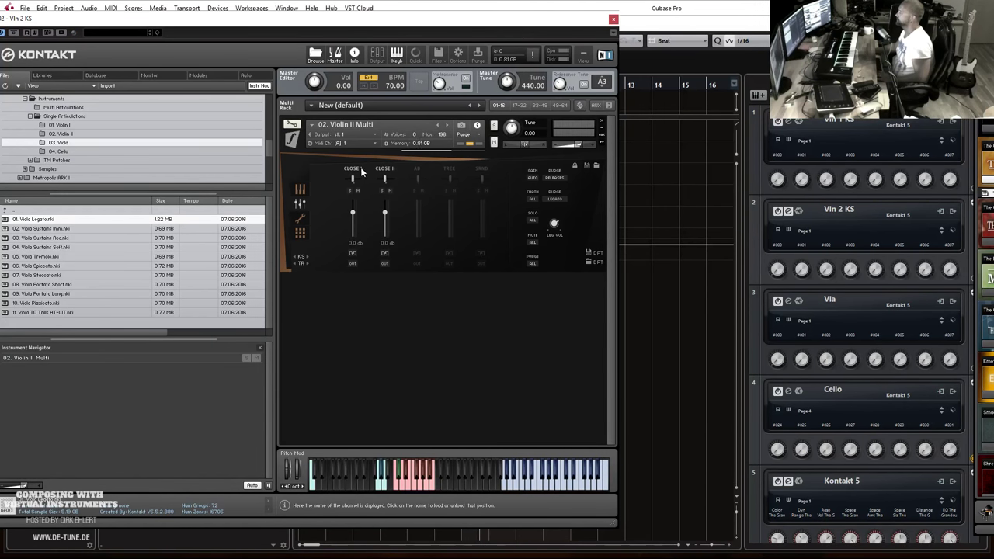
{"action": "left_click", "coordinate": [613, 20]}
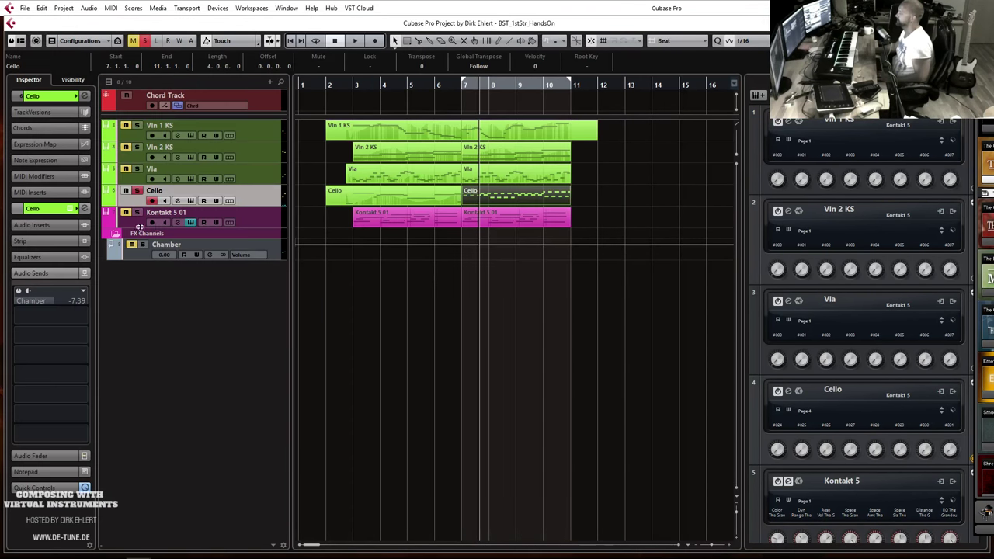
Audition the Close I microphone in place of Close II in the Cello Multi instrument, and restore Close II as the only microphone.
{"action": "left_click", "coordinate": [71, 208]}
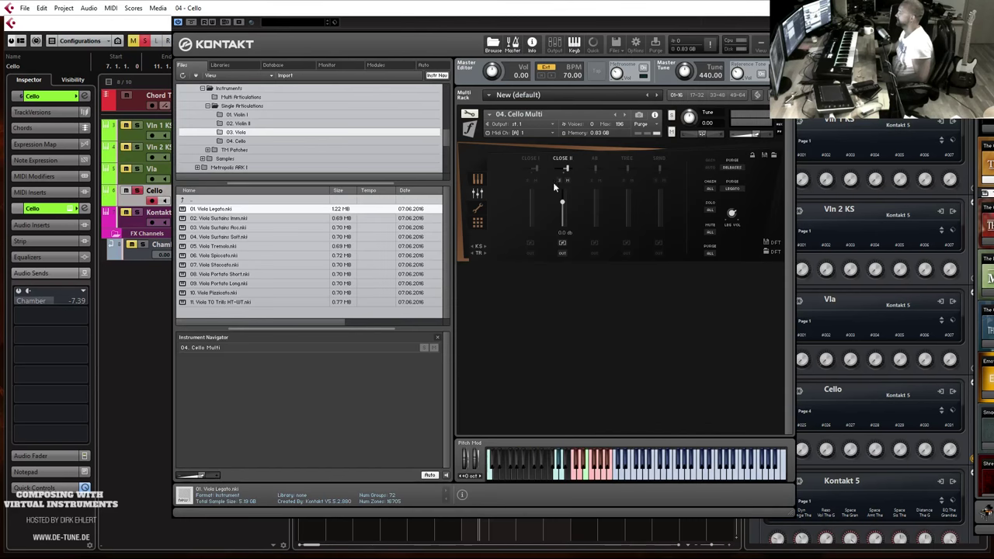
{"action": "left_click", "coordinate": [533, 158]}
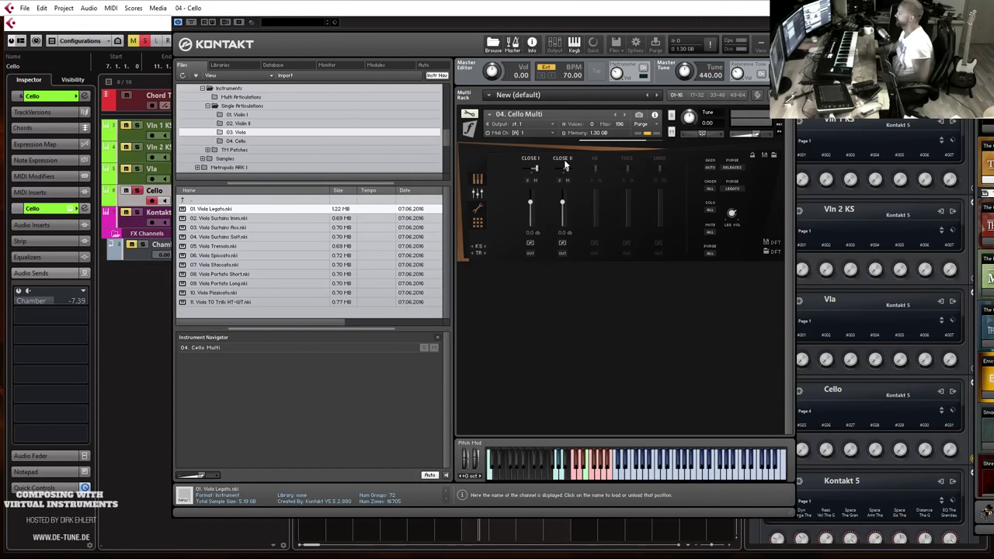
{"action": "left_click", "coordinate": [563, 158]}
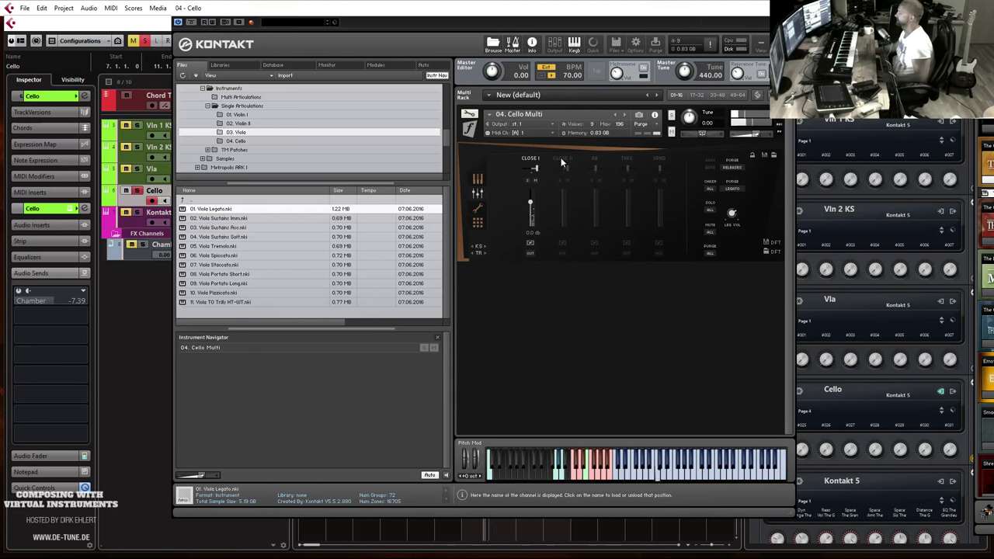
{"action": "left_click", "coordinate": [560, 158]}
{"action": "left_click", "coordinate": [531, 158]}
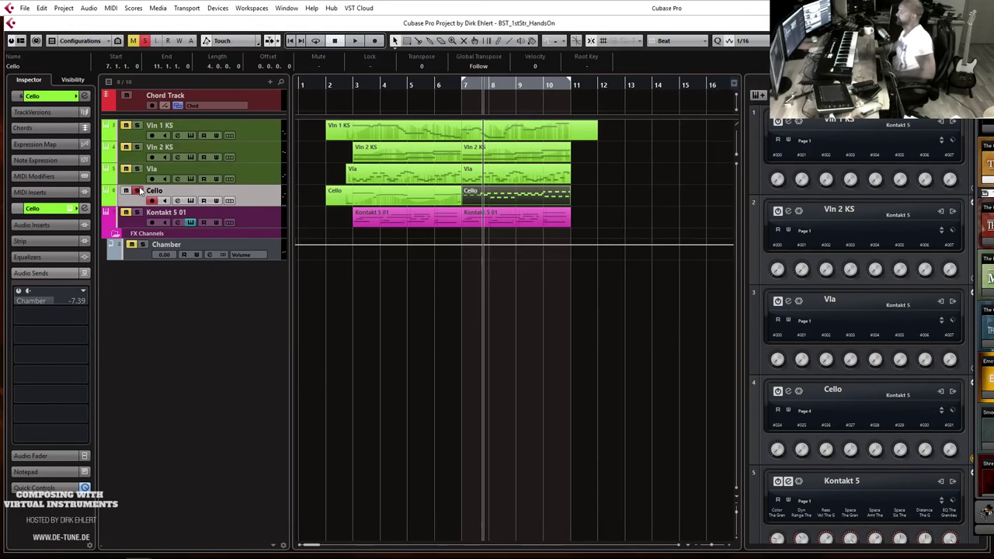
Play back the unsoloed string arrangement from bar 7, and extend the left locator back to just before bar 3.
{"action": "key", "text": "space"}
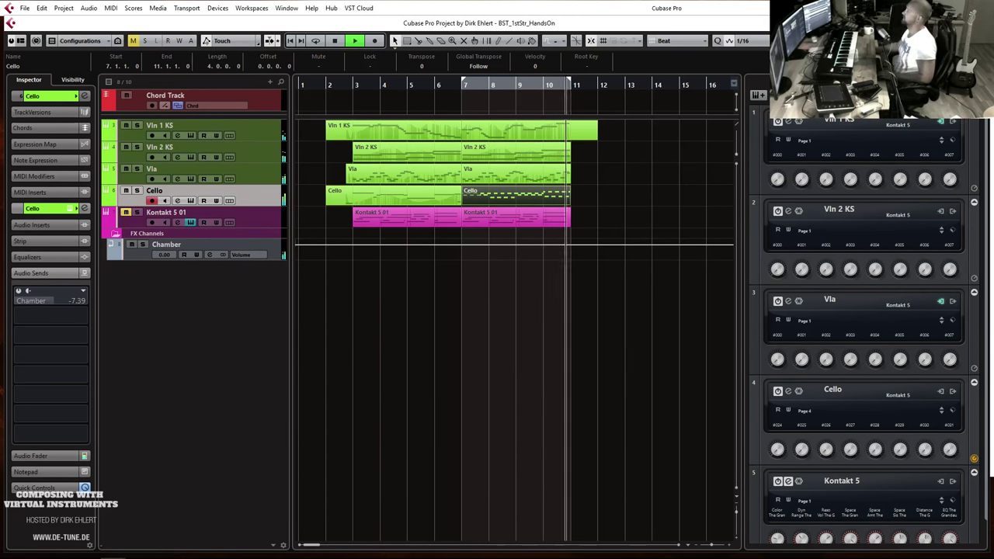
{"action": "left_click", "coordinate": [695, 371]}
{"action": "key", "text": "space"}
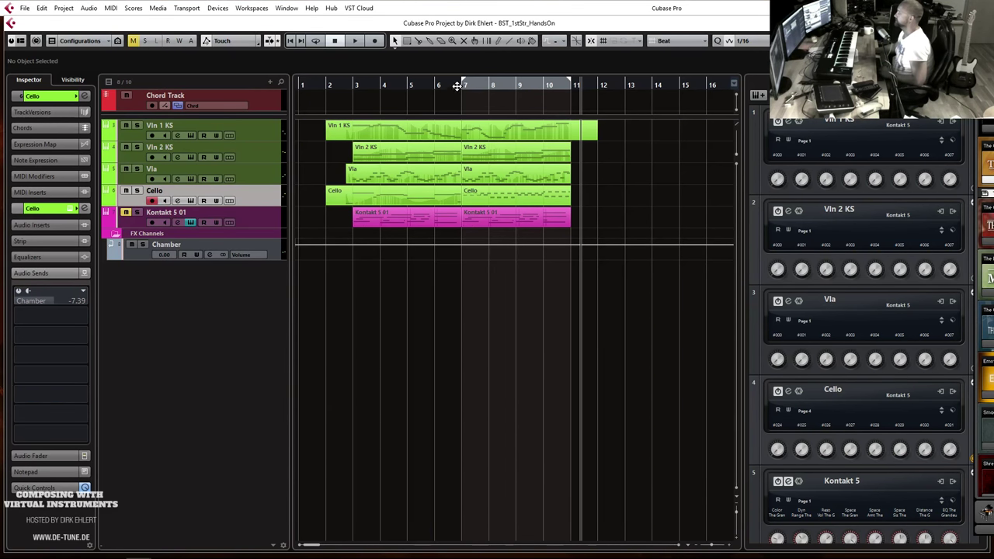
{"action": "left_click_drag", "start_coordinate": [460, 86], "coordinate": [342, 104]}
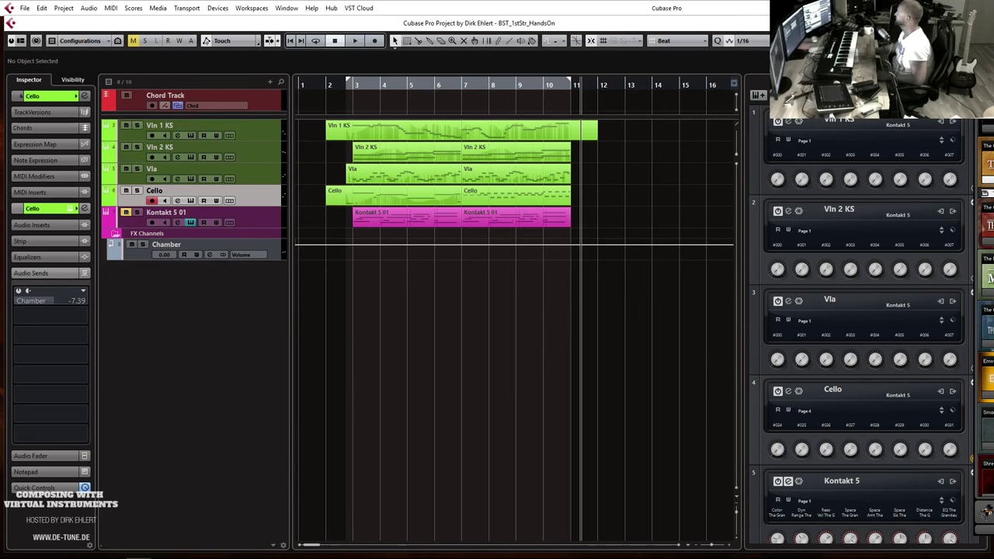
Insert the Virtual Mix Rack plugin on the Vln 1 KS channel and load the VCC Channel module into its first slot.
{"action": "key", "text": "F3"}
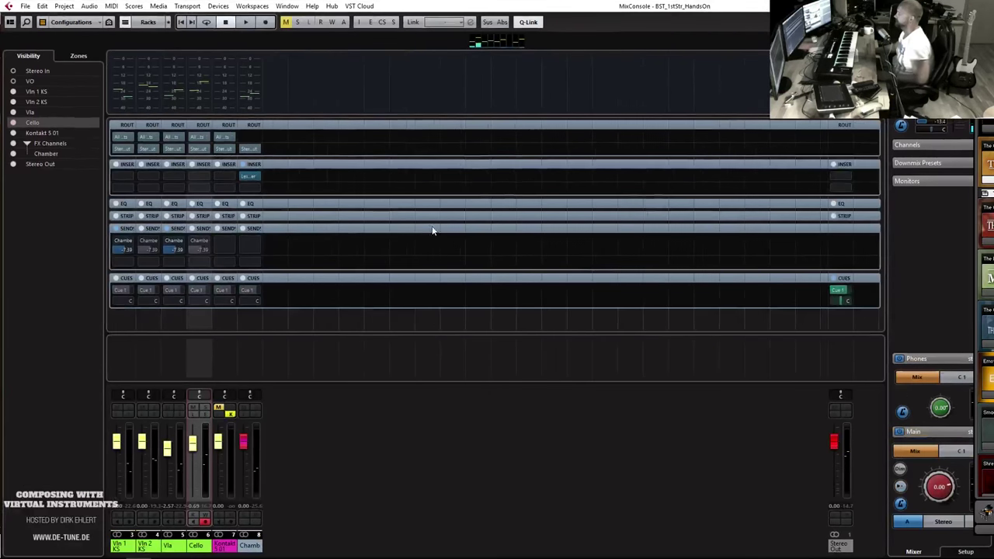
{"action": "left_click", "coordinate": [131, 174]}
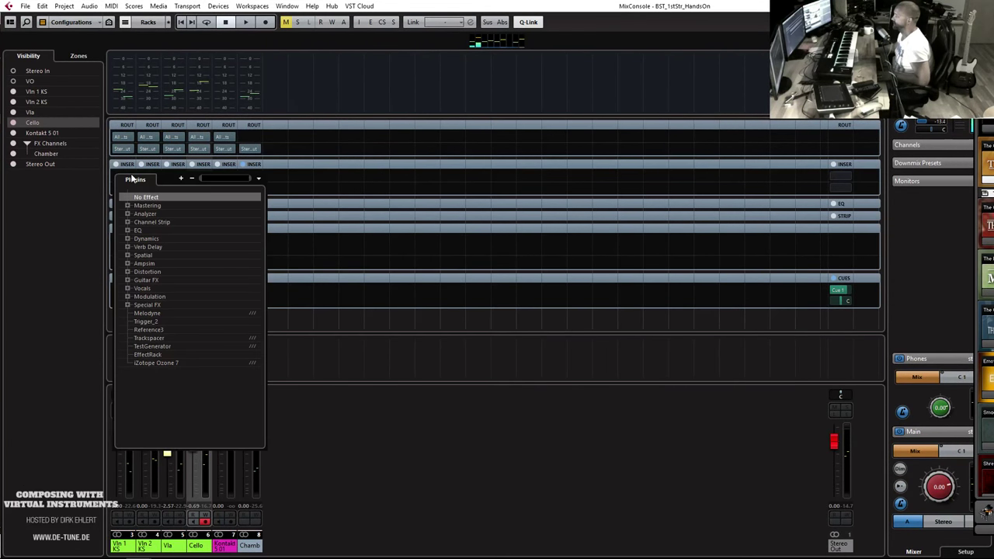
{"action": "left_click", "coordinate": [128, 222]}
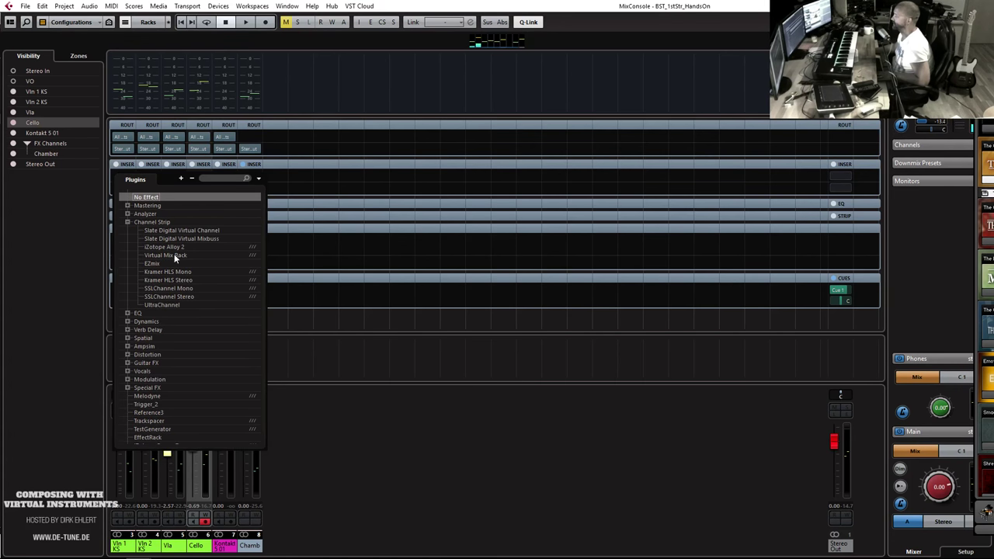
{"action": "left_click", "coordinate": [173, 253]}
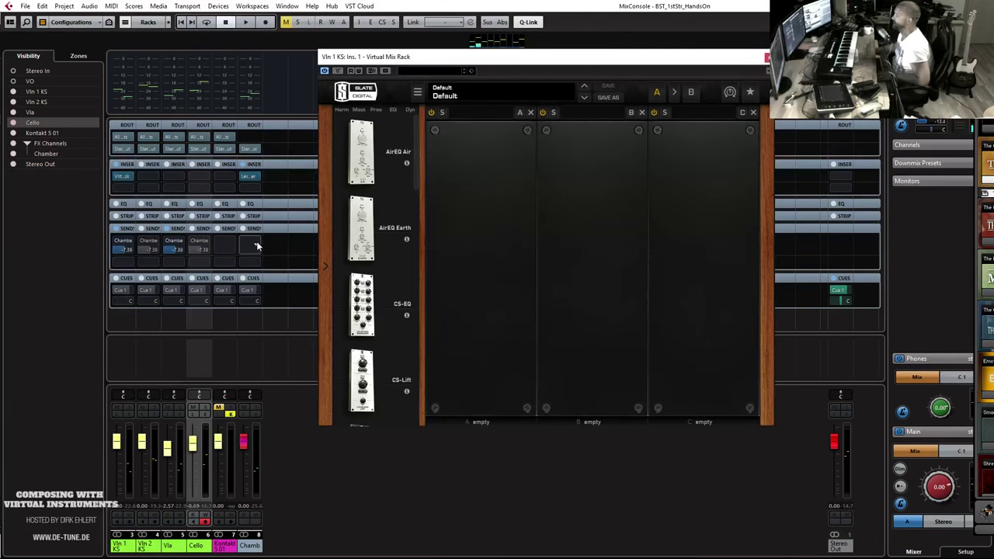
{"action": "left_click_drag", "start_coordinate": [415, 167], "coordinate": [510, 295]}
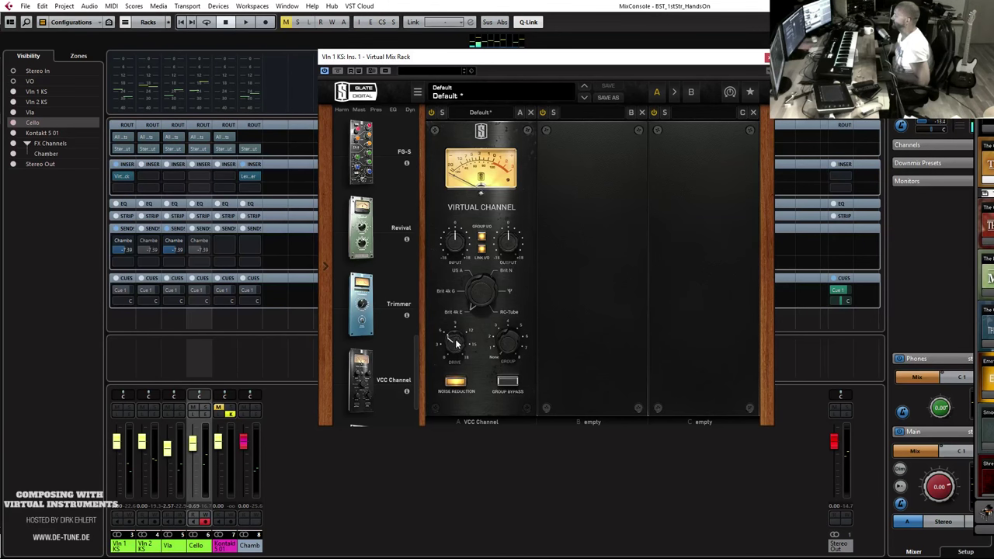
Set the VCC Channel console model to Ψ and copy the Virtual Mix Rack insert to Vln 2 KS, Vla, Cello and Kontakt 5 01.
{"action": "left_click_drag", "start_coordinate": [472, 293], "coordinate": [482, 223]}
{"action": "left_click", "coordinate": [766, 58]}
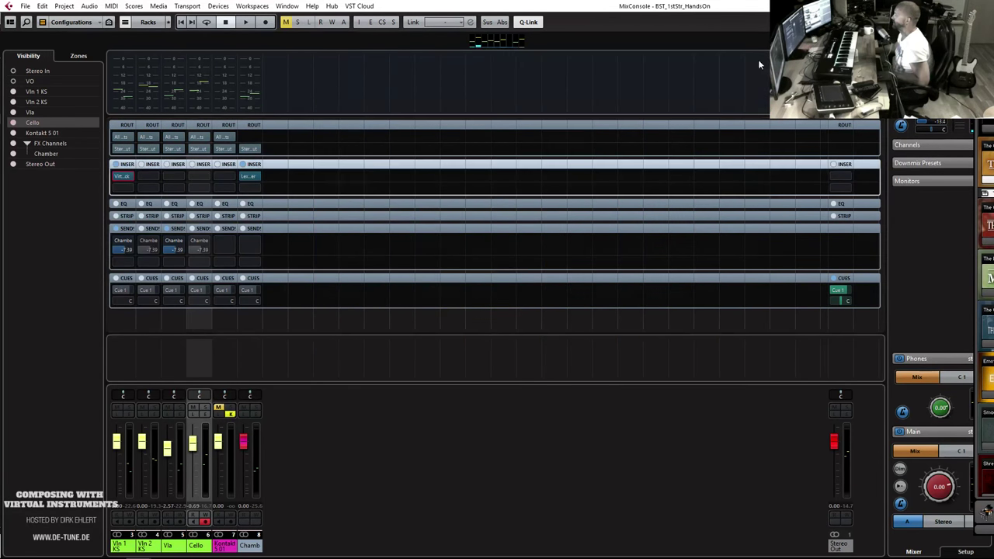
{"action": "left_click_drag", "start_coordinate": [122, 177], "coordinate": [199, 177]}
{"action": "left_click", "coordinate": [225, 177]}
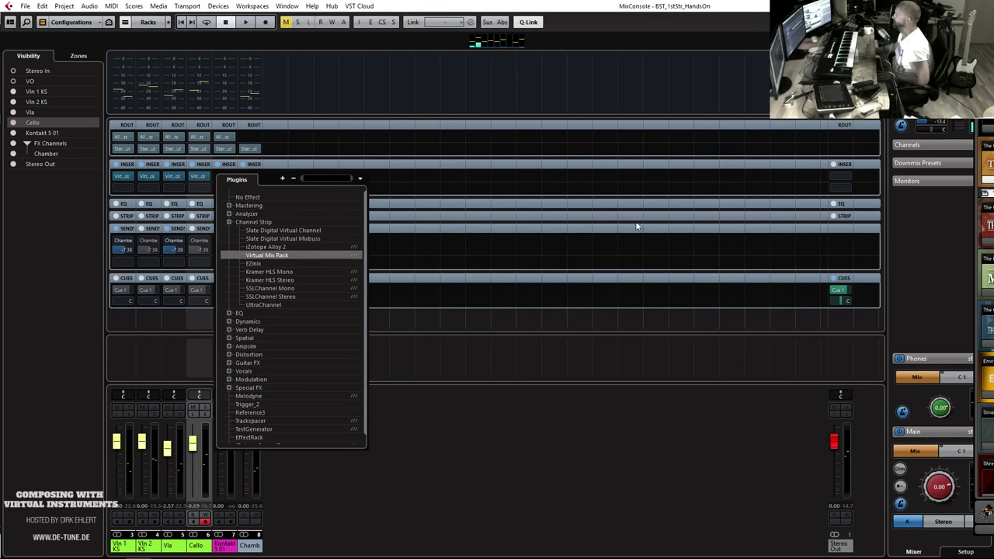
{"action": "left_click", "coordinate": [564, 356]}
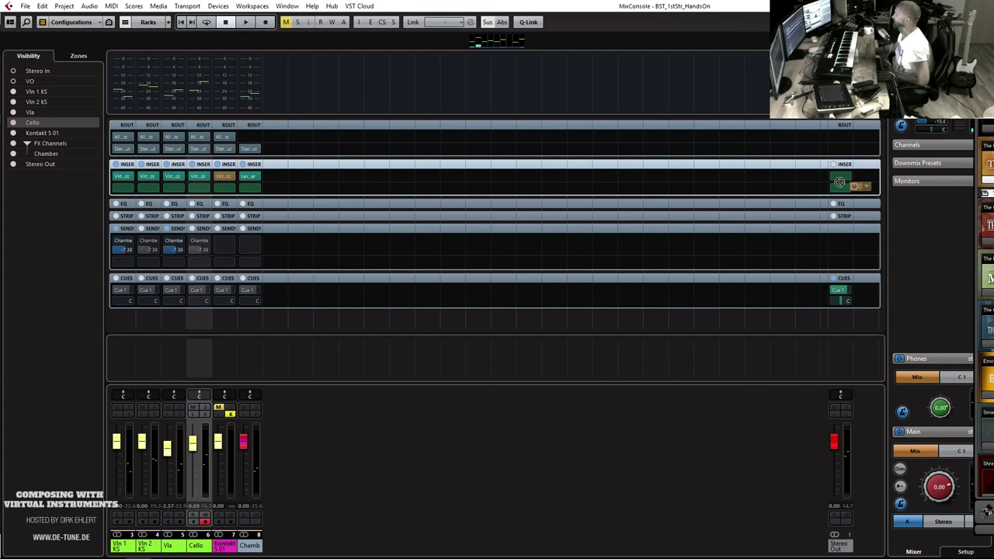
Insert the Virtual Mix Rack on Stereo Out and replace its VCC Channel module with VCC MixBuss in the first slot.
{"action": "left_click", "coordinate": [845, 178]}
{"action": "left_click", "coordinate": [882, 254]}
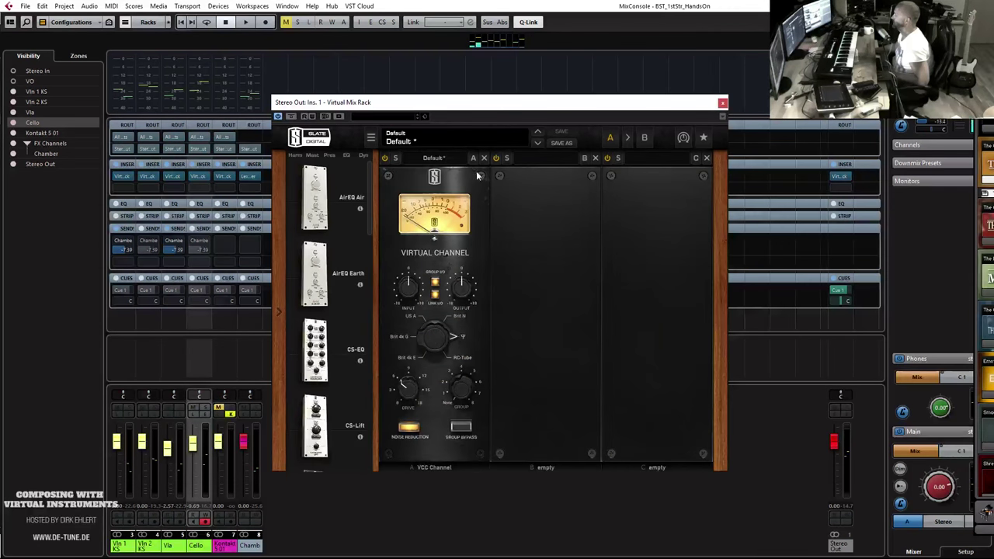
{"action": "left_click", "coordinate": [483, 159]}
{"action": "scroll", "coordinate": [371, 211], "scroll_direction": "down", "scroll_amount": 10}
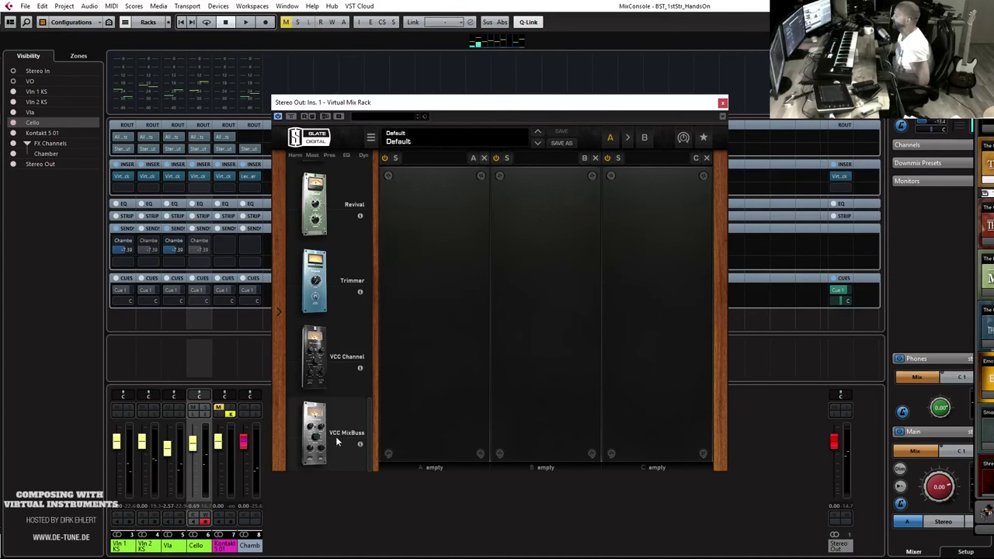
{"action": "left_click_drag", "start_coordinate": [348, 435], "coordinate": [464, 352]}
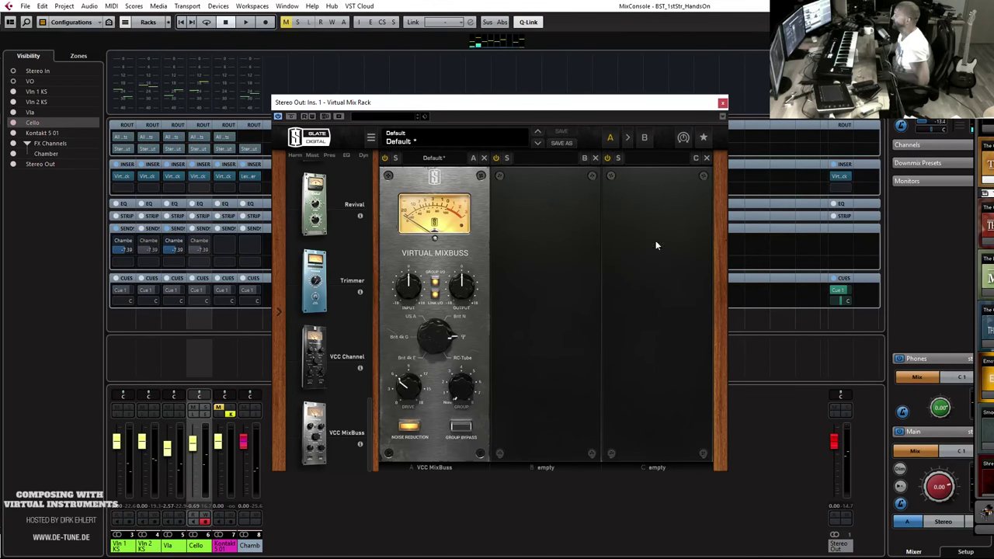
{"action": "left_click", "coordinate": [722, 104]}
Play back the arrangement in the maximized MixConsole and activate the Chamber sends on Vln 2 KS and Cello.
{"action": "key", "text": "space"}
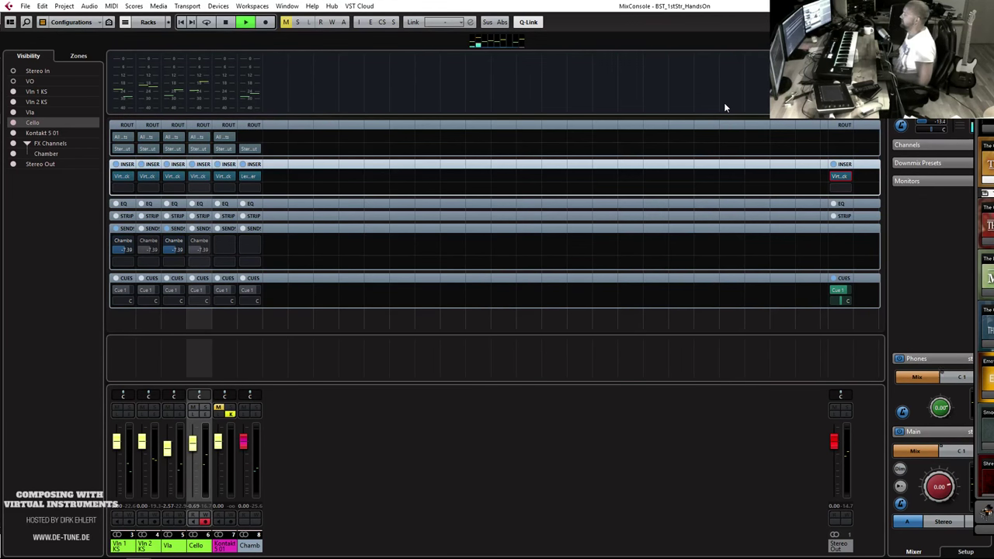
{"action": "key", "text": "space"}
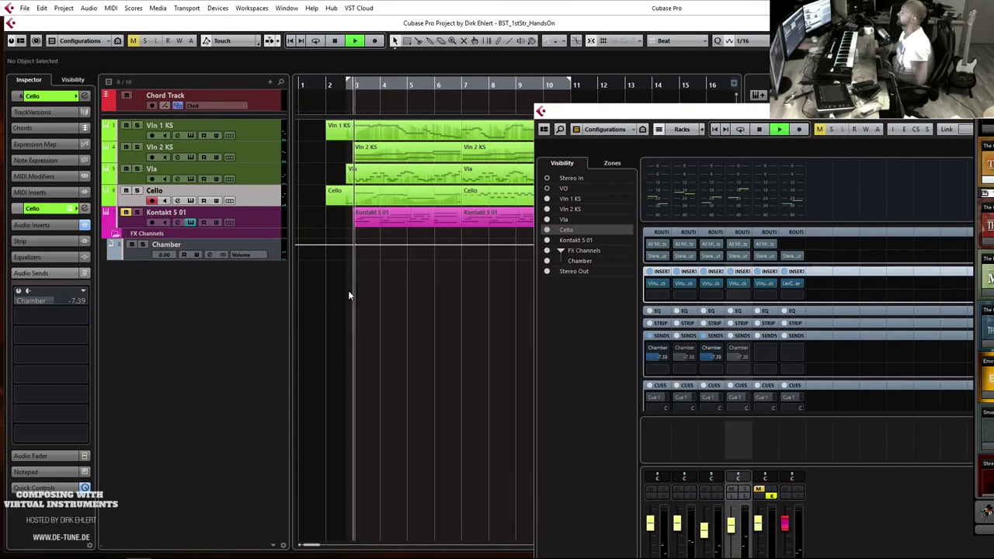
{"action": "left_click_drag", "start_coordinate": [708, 110], "coordinate": [488, 35]}
{"action": "double_click", "coordinate": [487, 34]}
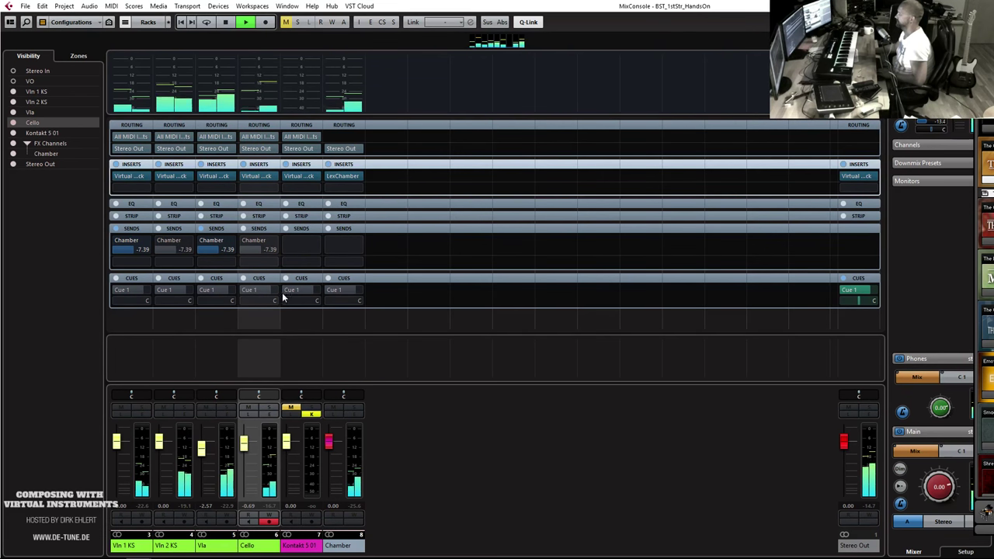
{"action": "left_click", "coordinate": [160, 242]}
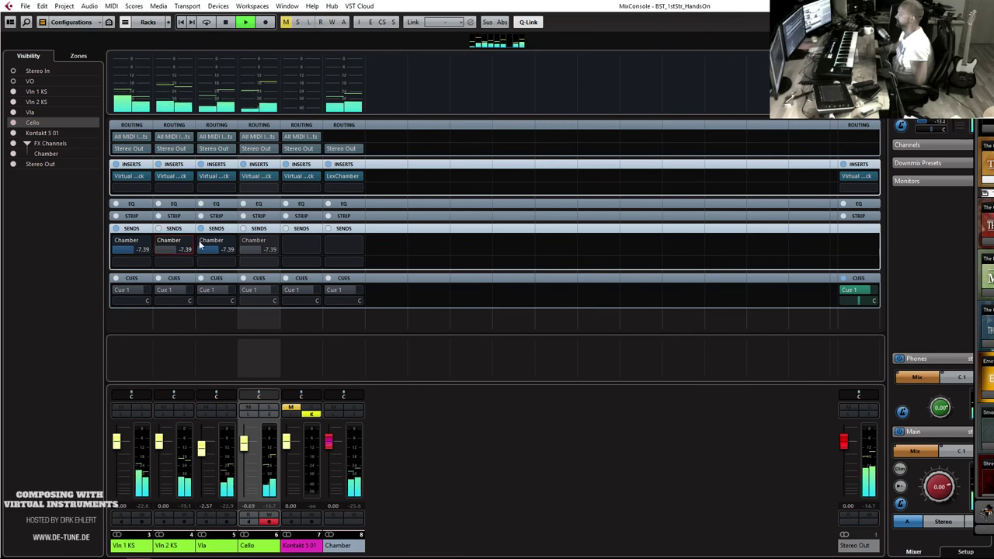
{"action": "left_click", "coordinate": [160, 242]}
{"action": "left_click", "coordinate": [244, 242]}
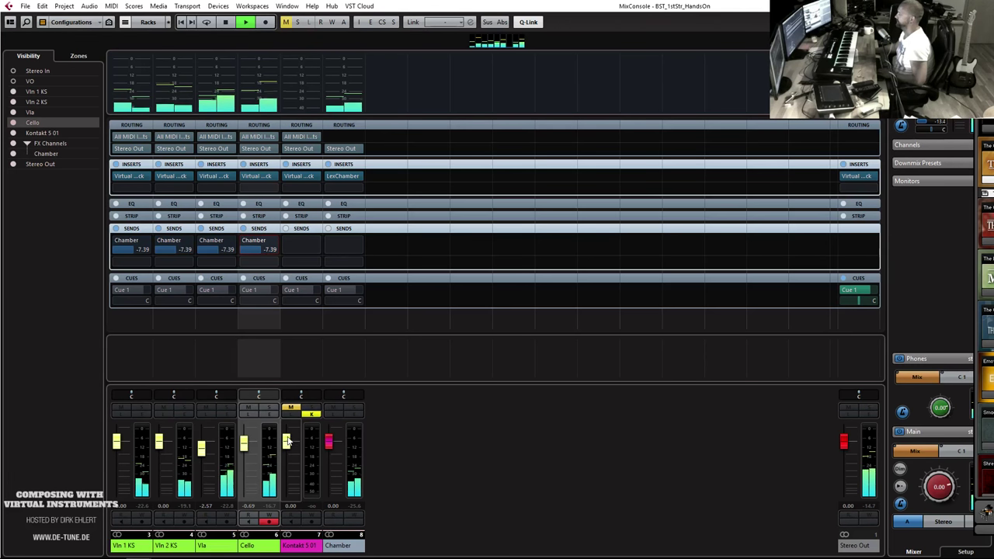
{"action": "key", "text": "g"}
{"action": "key", "text": "g"}
{"action": "key", "text": "g"}
{"action": "key", "text": "g"}
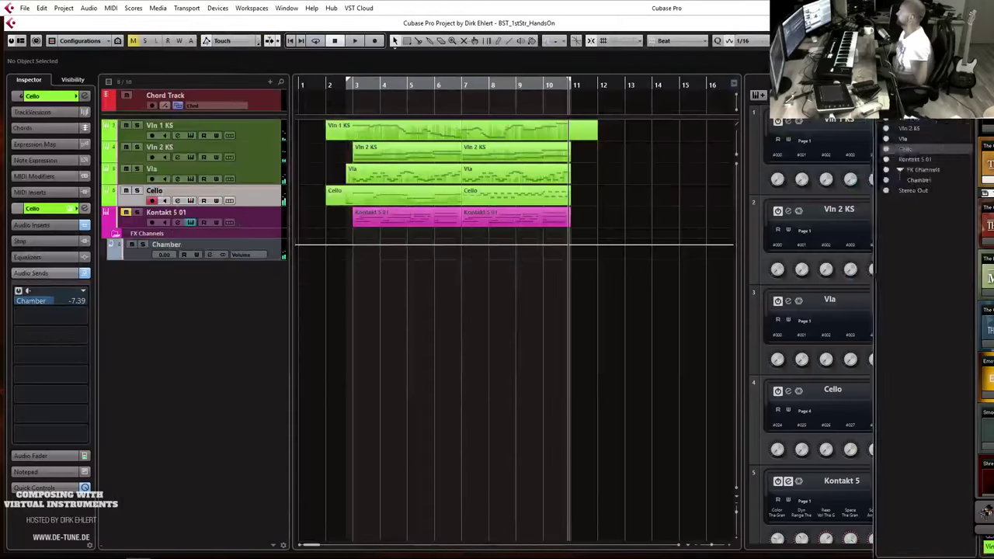
Duplicate the Cello track and delete the duplicate's first part, keeping only the section from bar 7.
{"action": "left_click", "coordinate": [459, 230]}
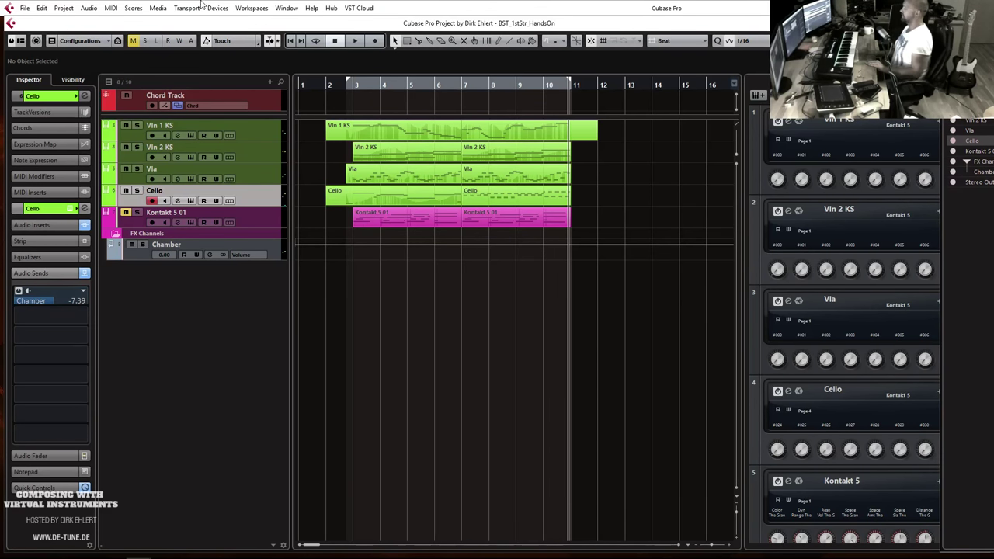
{"action": "right_click", "coordinate": [140, 200]}
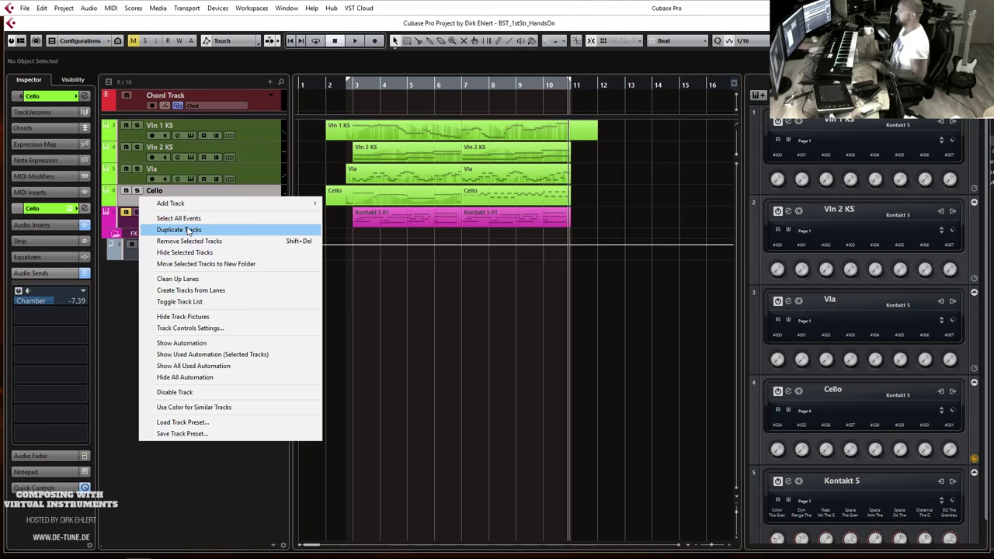
{"action": "left_click", "coordinate": [257, 224]}
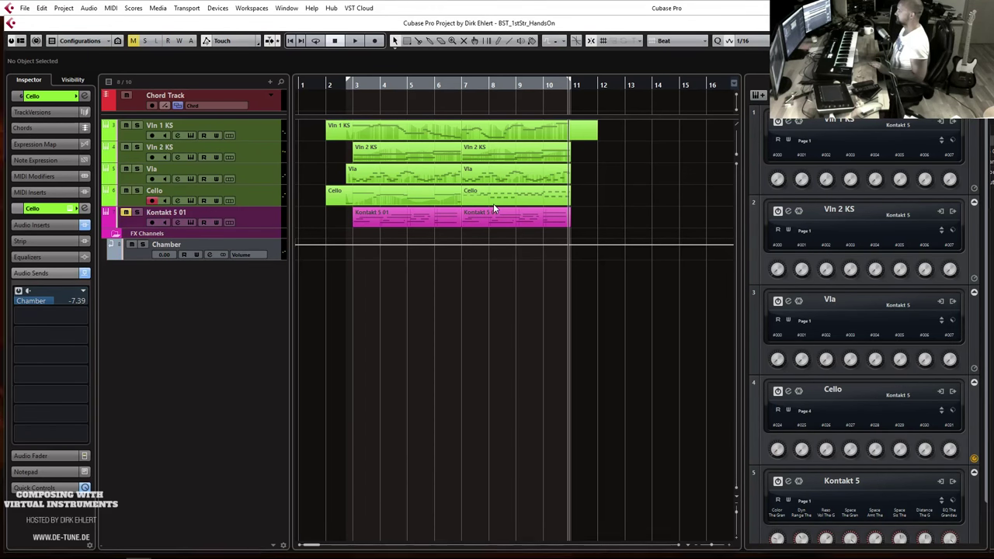
{"action": "left_click", "coordinate": [388, 217]}
{"action": "key", "text": "Delete"}
{"action": "left_click", "coordinate": [471, 221]}
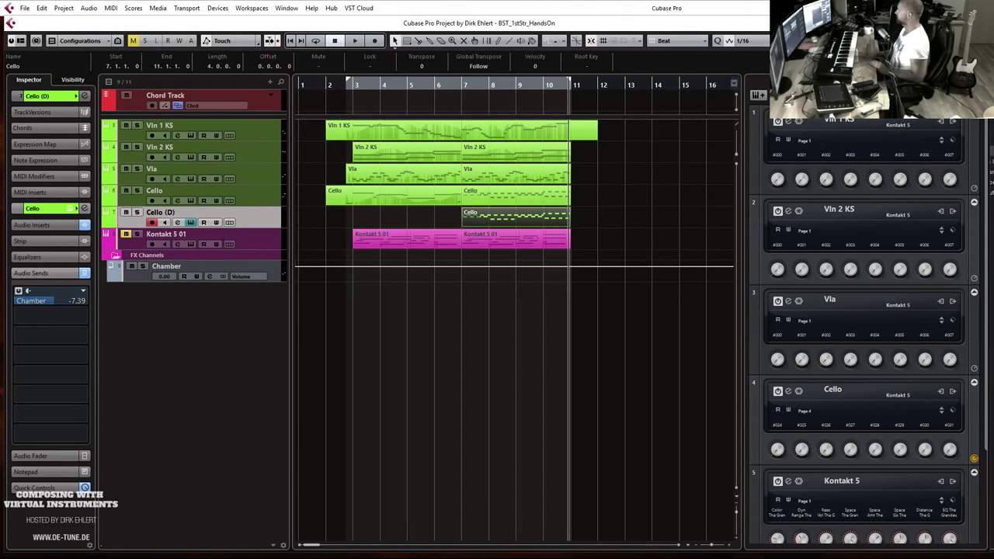
Load 12. Celli Spiccato Exposed from the Berlin Strings celli instruments in place of Cello Multi in the duplicated track's Kontakt.
{"action": "left_click", "coordinate": [190, 222]}
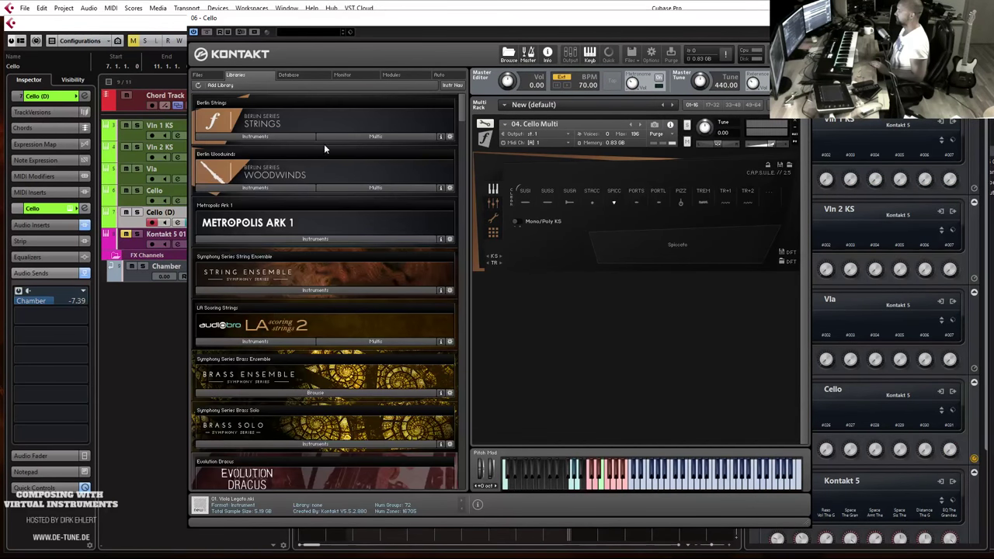
{"action": "left_click", "coordinate": [278, 136]}
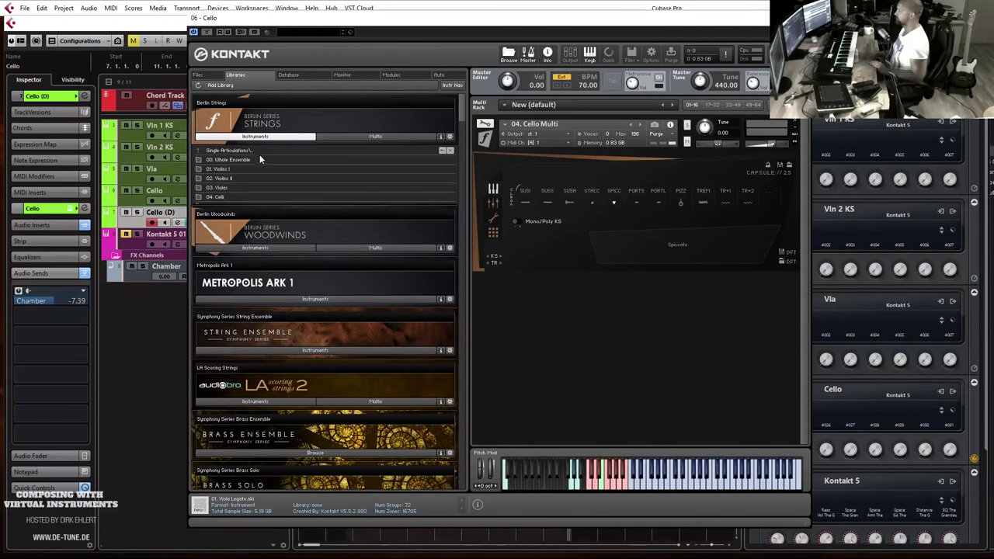
{"action": "left_click", "coordinate": [233, 198]}
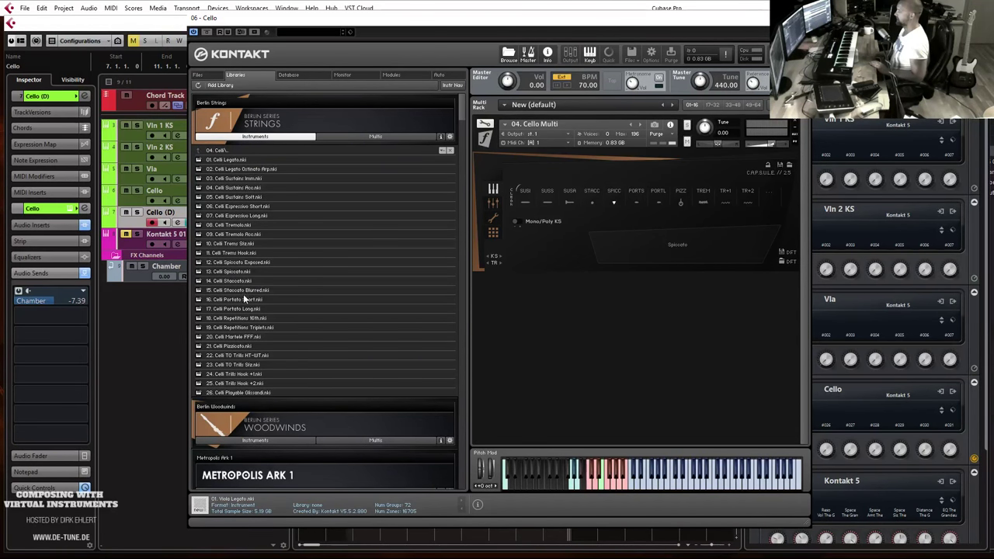
{"action": "left_click", "coordinate": [238, 263]}
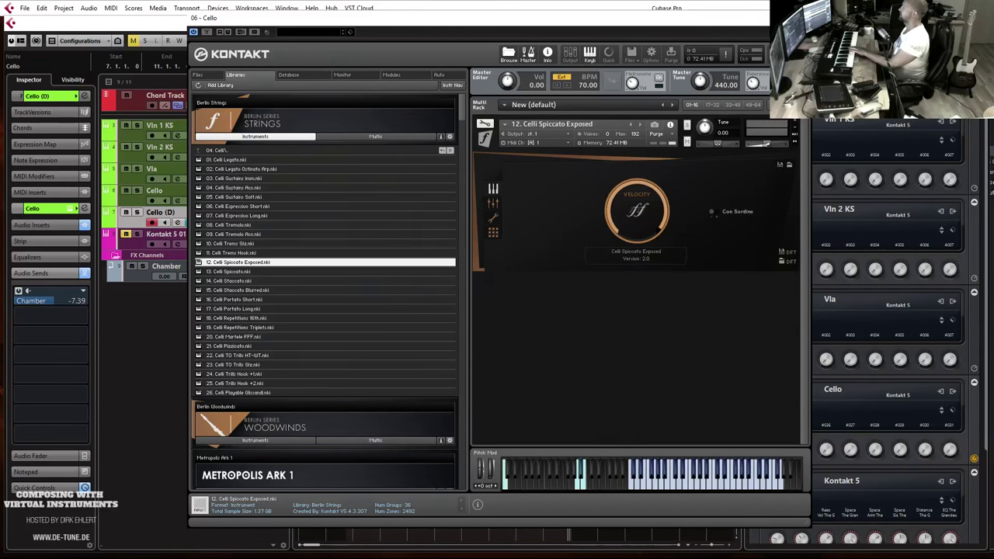
{"action": "key", "text": "ctrl+w"}
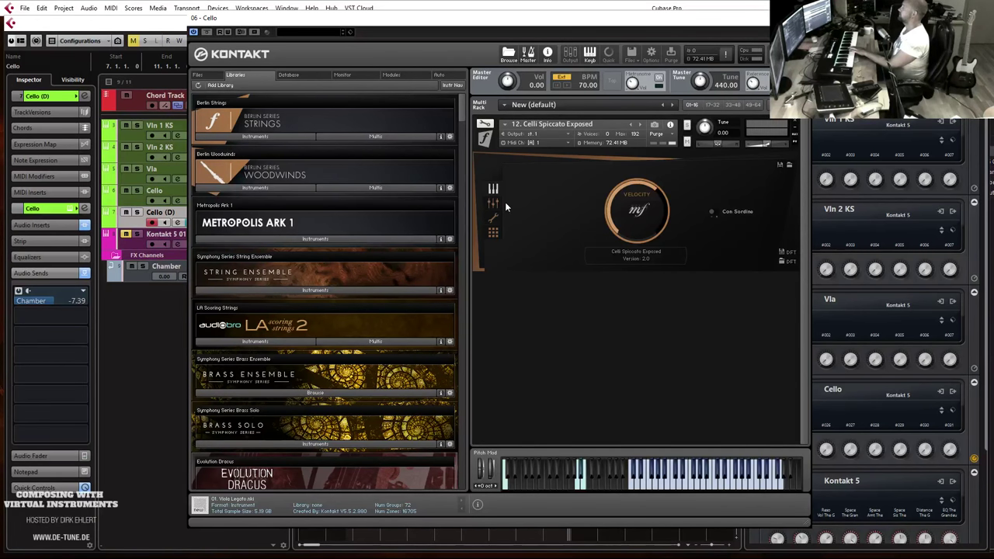
{"action": "left_click_drag", "start_coordinate": [461, 112], "coordinate": [463, 106]}
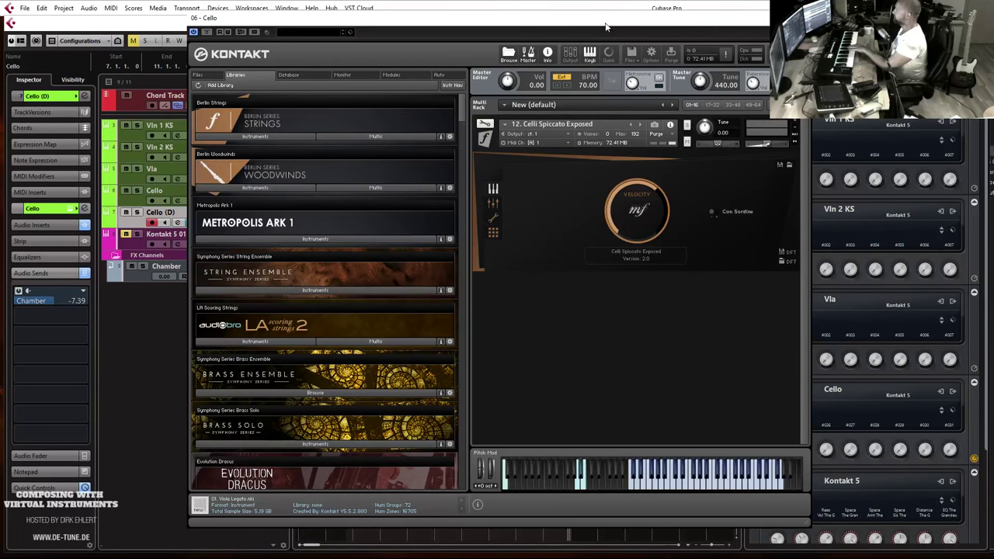
Deactivate the Chamber send on Cello (D), play back from just after bar 6, and close the Kontakt window.
{"action": "left_click_drag", "start_coordinate": [603, 26], "coordinate": [993, 13]}
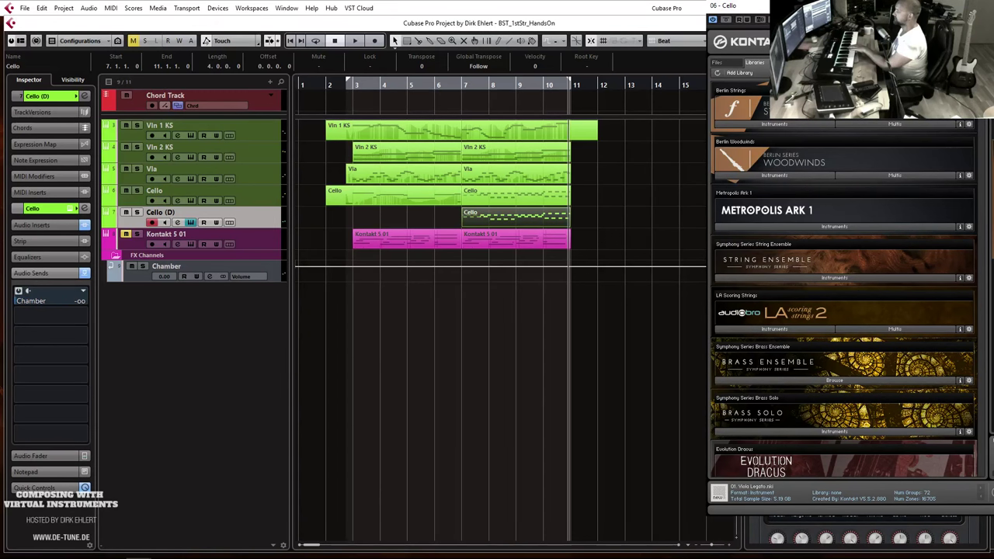
{"action": "left_click", "coordinate": [19, 291]}
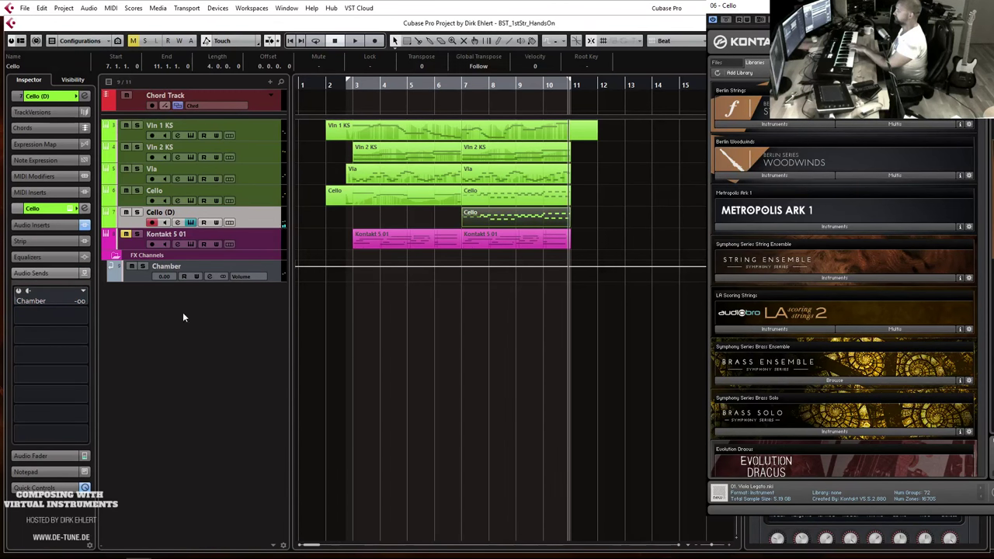
{"action": "left_click", "coordinate": [443, 84]}
{"action": "key", "text": "space"}
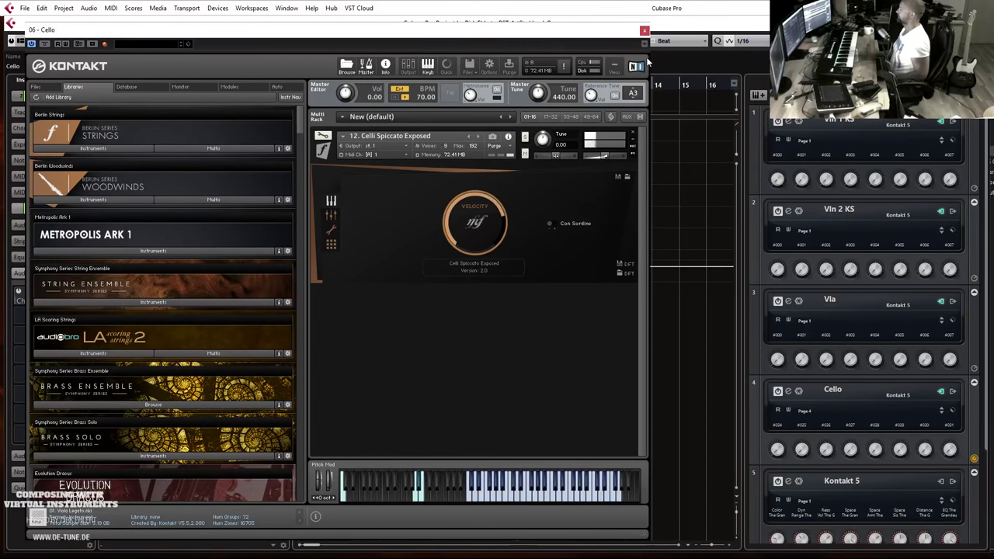
{"action": "left_click", "coordinate": [645, 29]}
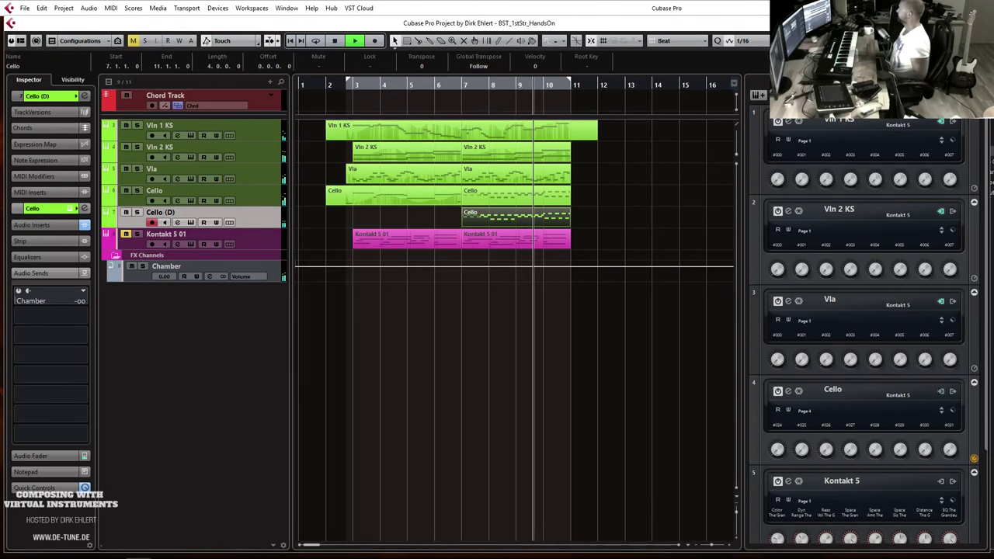
Add the Revival module to the second slot of the Stereo Out rack with Shimmer at 8.40, and start playback.
{"action": "key", "text": "F3"}
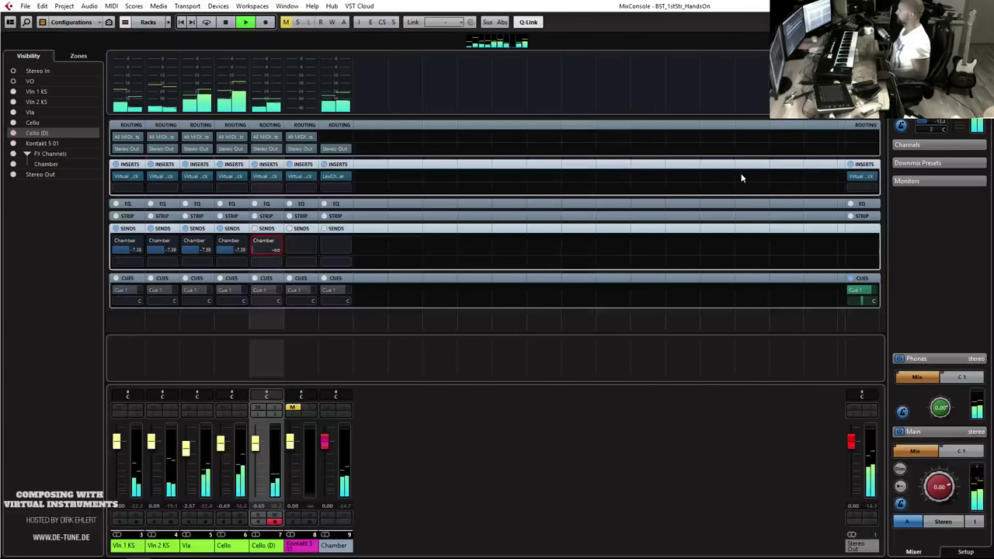
{"action": "left_click", "coordinate": [864, 179]}
{"action": "key", "text": "space"}
{"action": "left_click_drag", "start_coordinate": [372, 219], "coordinate": [365, 425]}
{"action": "left_click_drag", "start_coordinate": [314, 307], "coordinate": [545, 319]}
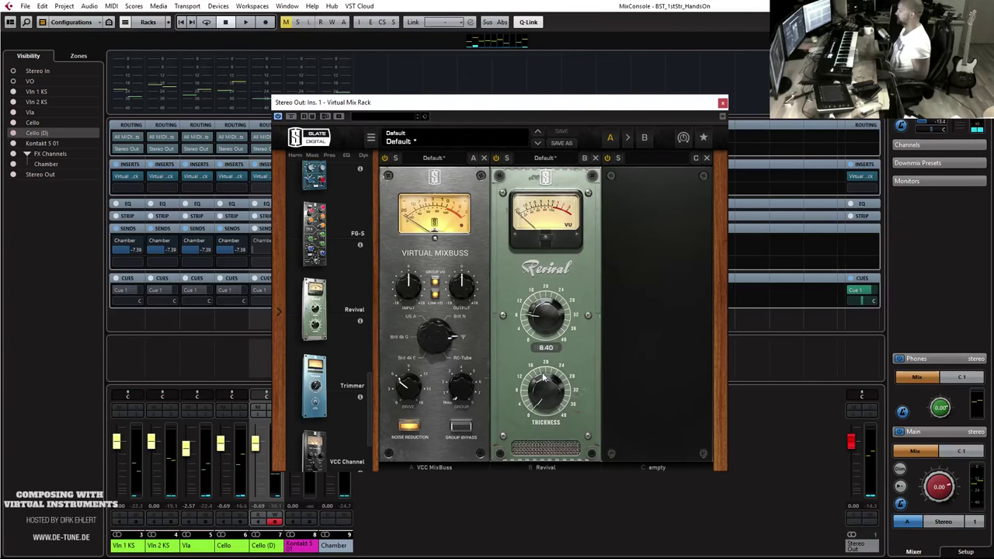
{"action": "key", "text": "space"}
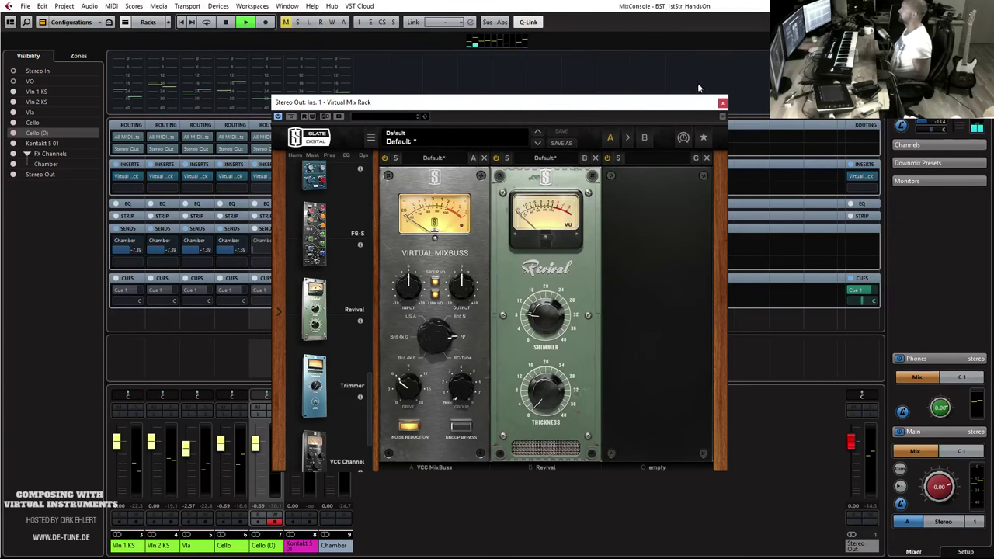
{"action": "left_click", "coordinate": [722, 103]}
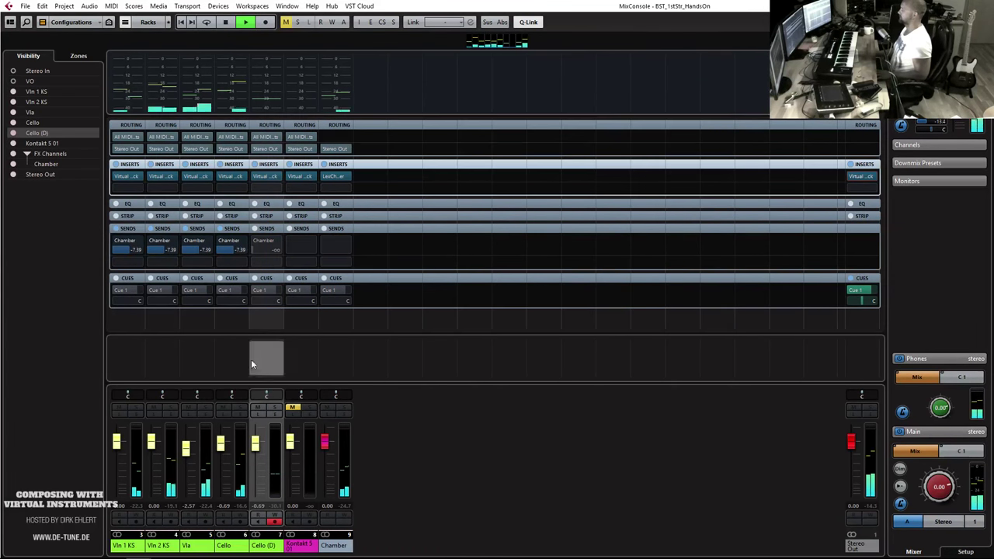
Unmute the Kontakt 5 01 channel and lower its fader to -4.18.
{"action": "left_click", "coordinate": [291, 408]}
{"action": "left_click_drag", "start_coordinate": [290, 441], "coordinate": [290, 458]}
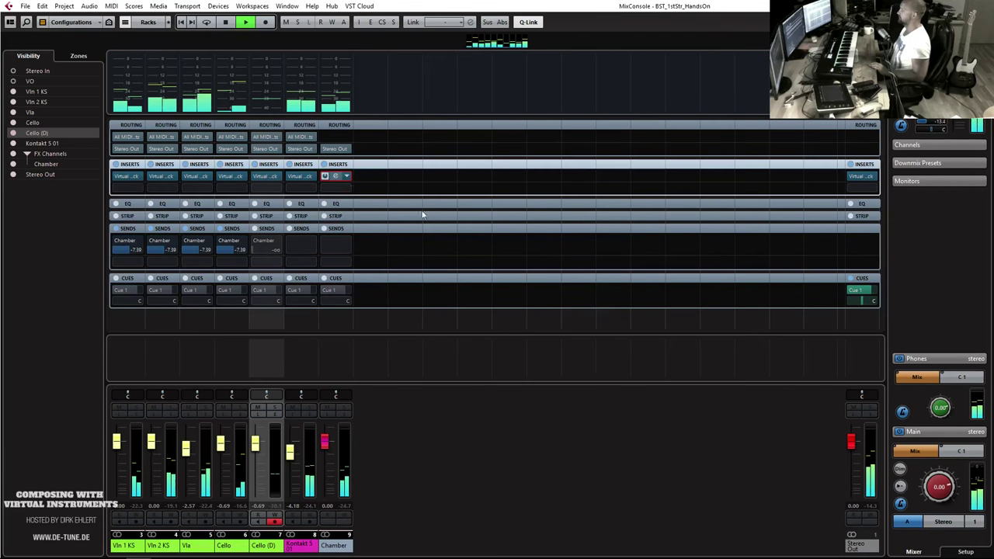
Change the Chamber channel's LexChamber reverb to the Lge Wide Chamber preset from the Large Chambers category.
{"action": "left_click", "coordinate": [334, 176]}
{"action": "left_click", "coordinate": [401, 195]}
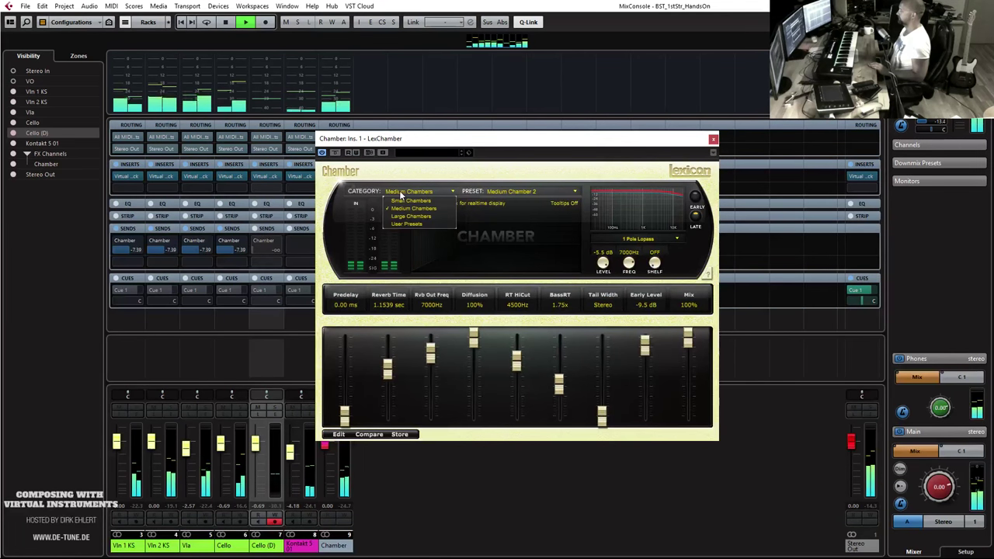
{"action": "left_click", "coordinate": [425, 220]}
{"action": "left_click", "coordinate": [517, 193]}
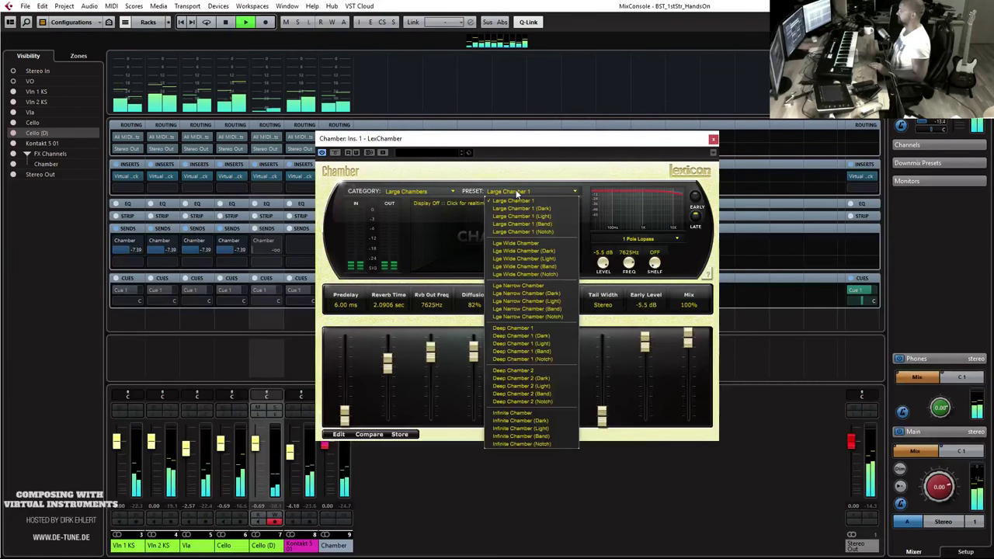
{"action": "left_click", "coordinate": [525, 245]}
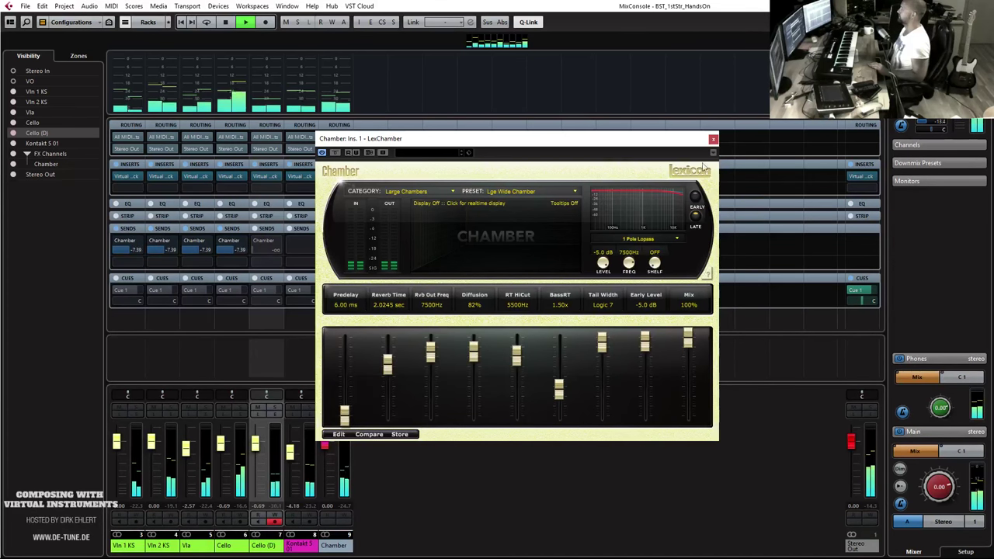
{"action": "left_click", "coordinate": [713, 139]}
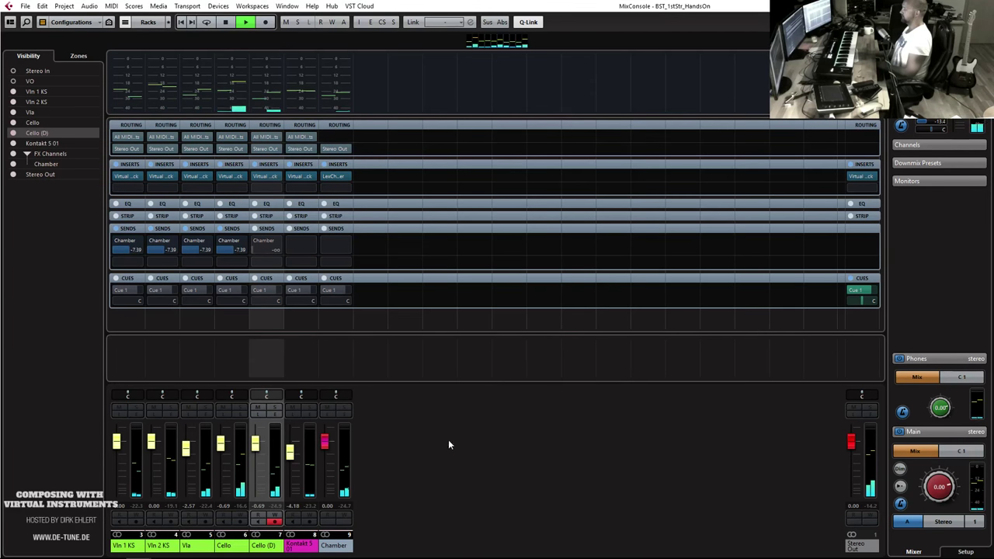
Return to the project window, stop playback, and place the cursor at bar 7 with the Cello (D) track muted.
{"action": "key", "text": "F3"}
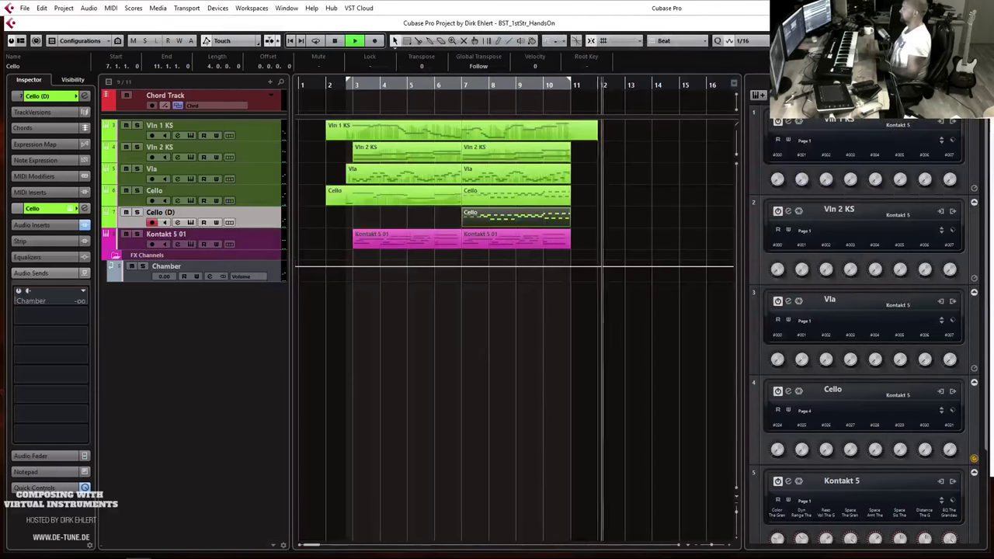
{"action": "left_click", "coordinate": [618, 214]}
{"action": "key", "text": "space"}
{"action": "left_click", "coordinate": [461, 87]}
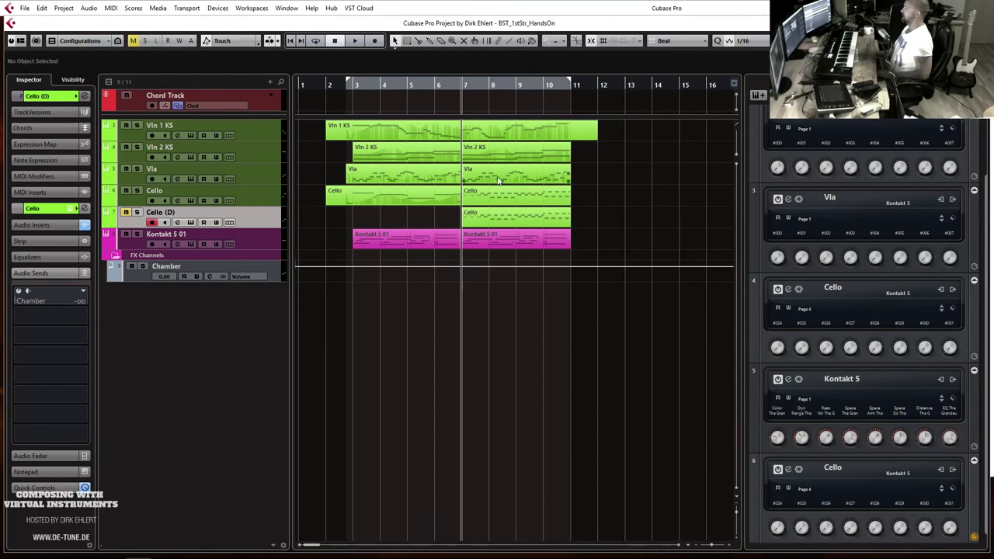
Select the Vln 1 KS, Vln 2 KS, Vla and Cello tracks and more than double their track height.
{"action": "key", "text": "h"}
{"action": "key", "text": "h"}
{"action": "key", "text": "g"}
{"action": "key", "text": "g"}
{"action": "key", "text": "g"}
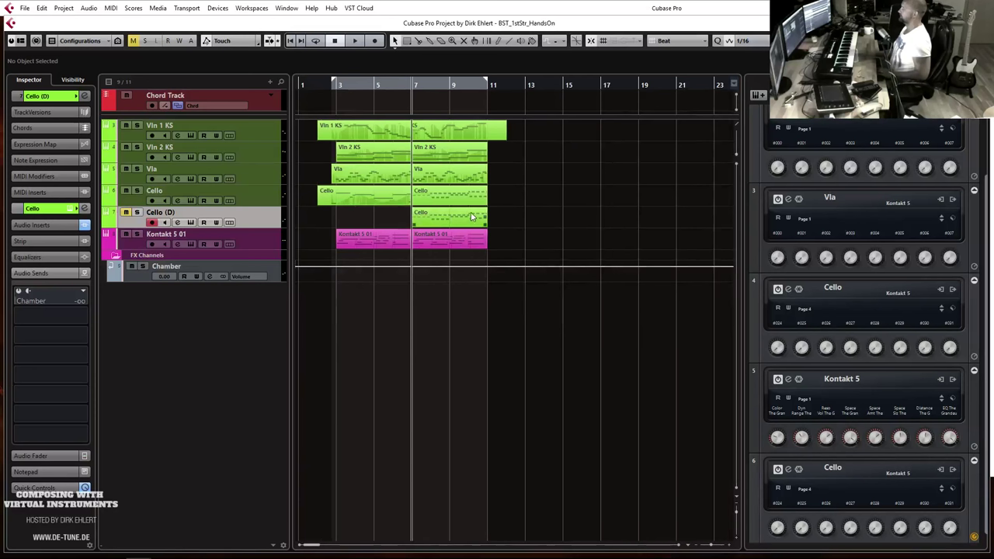
{"action": "key", "text": "g"}
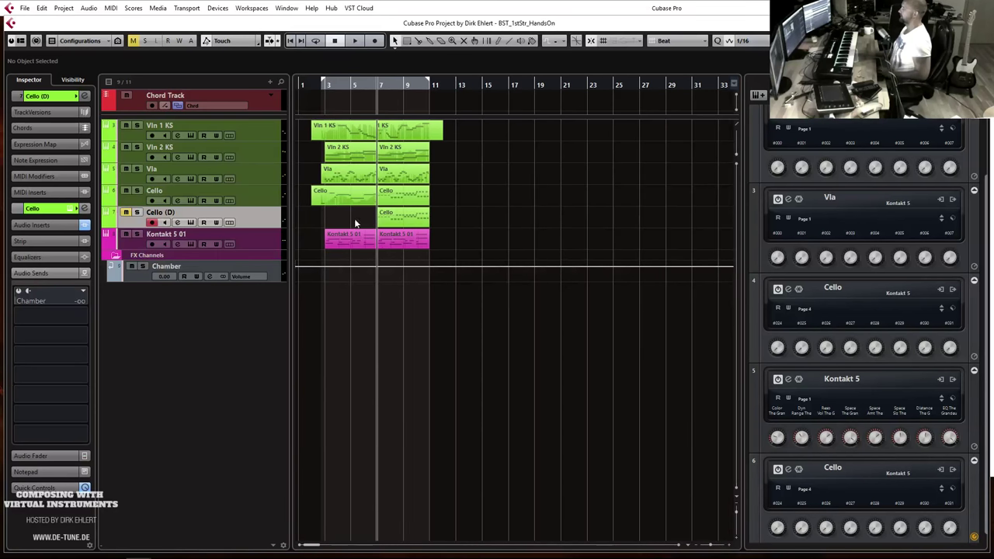
{"action": "left_click", "coordinate": [137, 203]}
{"action": "left_click", "coordinate": [134, 140], "text": "shift"}
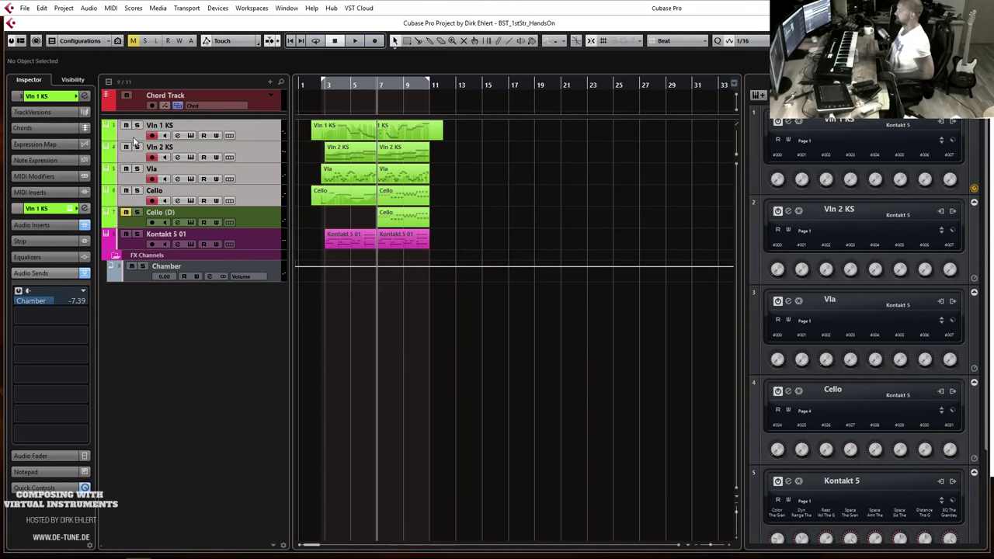
{"action": "left_click_drag", "start_coordinate": [140, 141], "coordinate": [138, 174]}
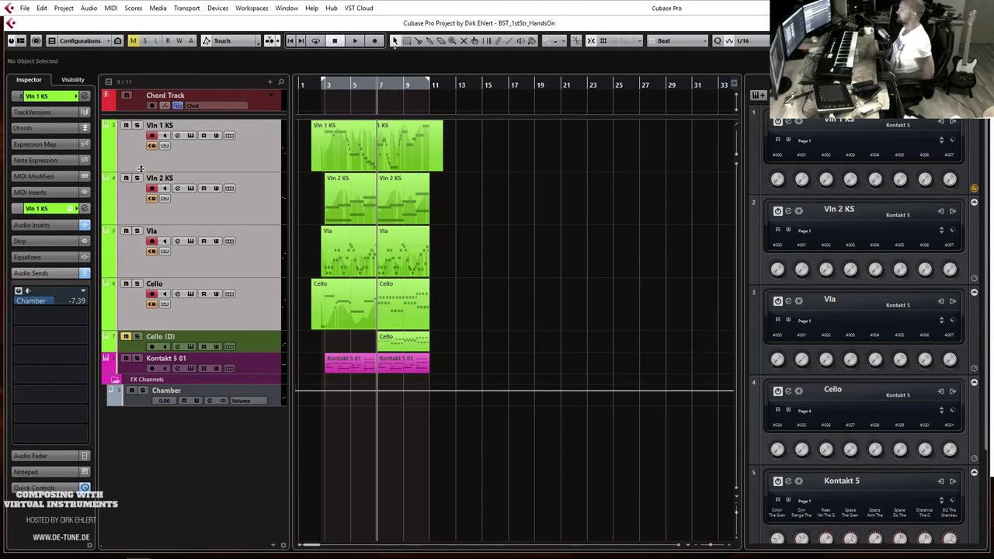
Play the string arrangement from the left locator just before bar 3 and stop around bar 11.
{"action": "key", "text": "KP_1"}
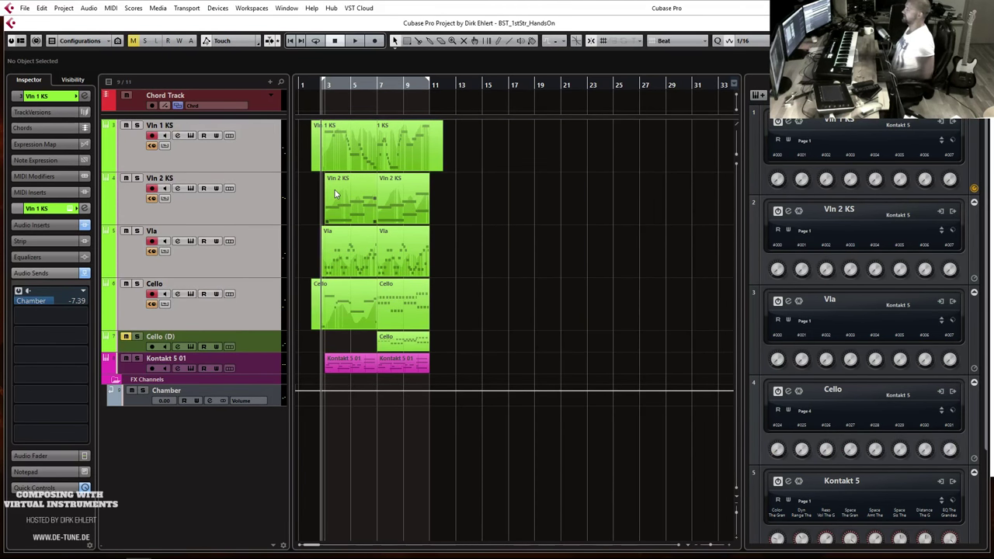
{"action": "left_click", "coordinate": [538, 211]}
{"action": "key", "text": "space"}
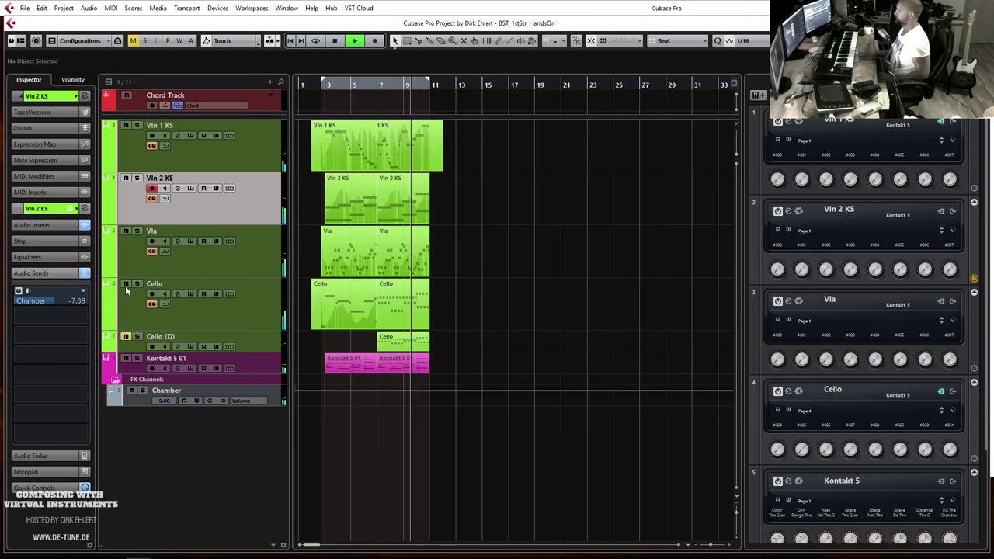
{"action": "key", "text": "space"}
Delete the Cello (D) track together with its events.
{"action": "left_click", "coordinate": [270, 350]}
{"action": "key", "text": "Delete"}
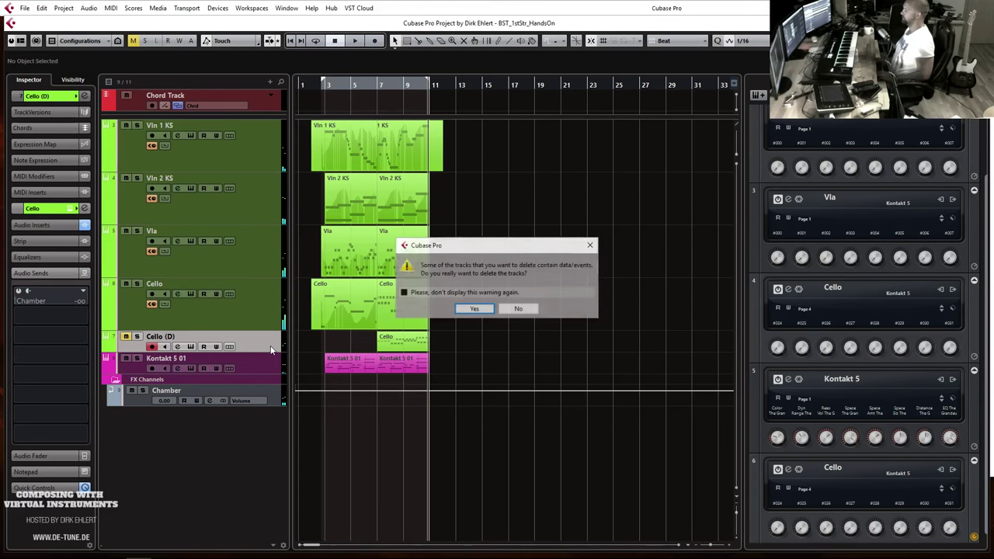
{"action": "left_click", "coordinate": [470, 309]}
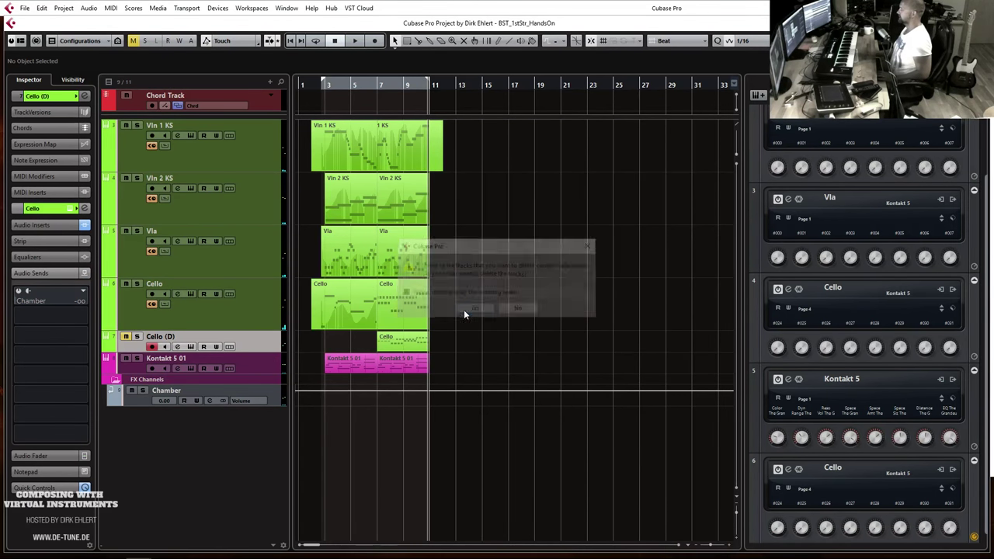
Open the second Vln 1 KS part for note editing and insert a low keyswitch note at 10.4.4.0, ending at bar 11.
{"action": "double_click", "coordinate": [439, 167]}
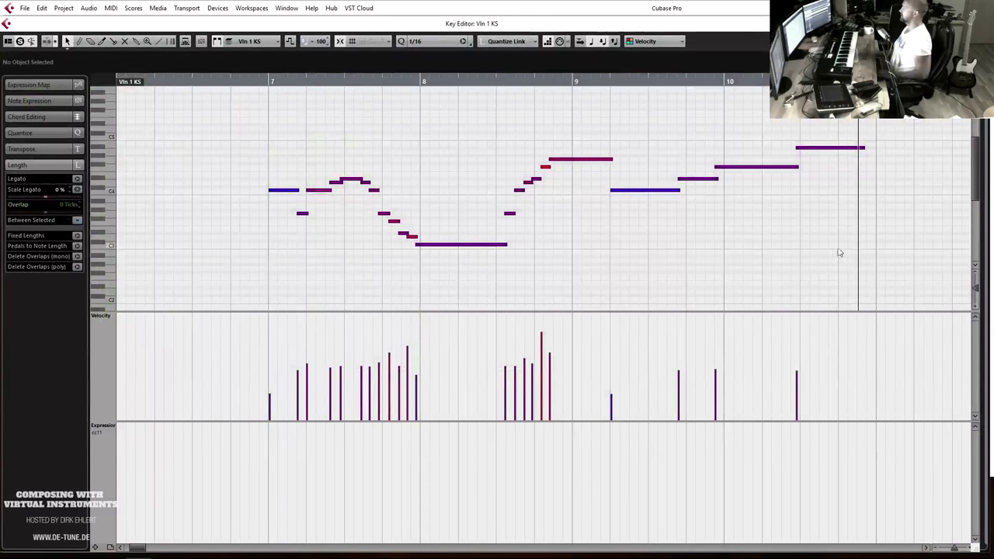
{"action": "key", "text": "h"}
{"action": "key", "text": "h"}
{"action": "key", "text": "h"}
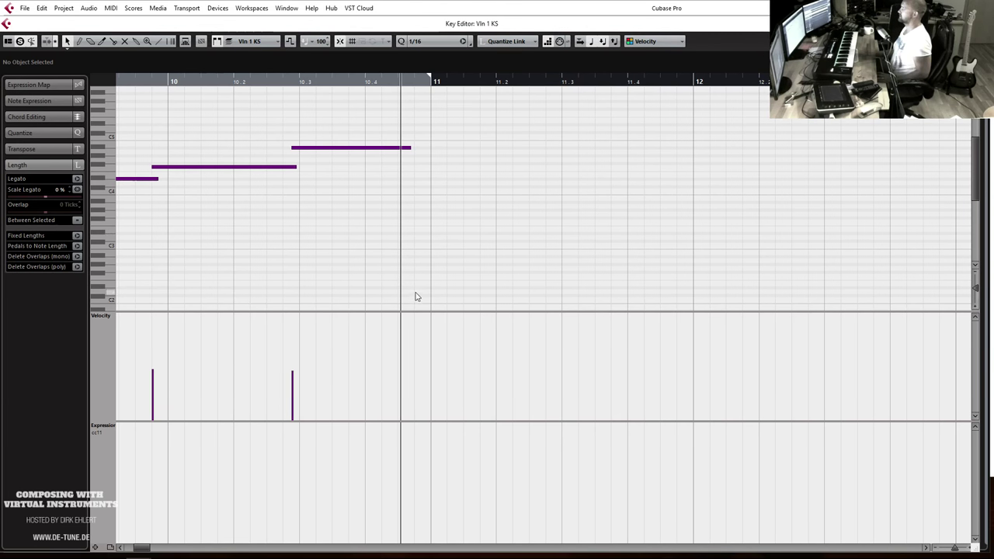
{"action": "scroll", "coordinate": [416, 299], "scroll_direction": "down", "scroll_amount": 2}
{"action": "scroll", "coordinate": [415, 298], "scroll_direction": "down", "scroll_amount": 4}
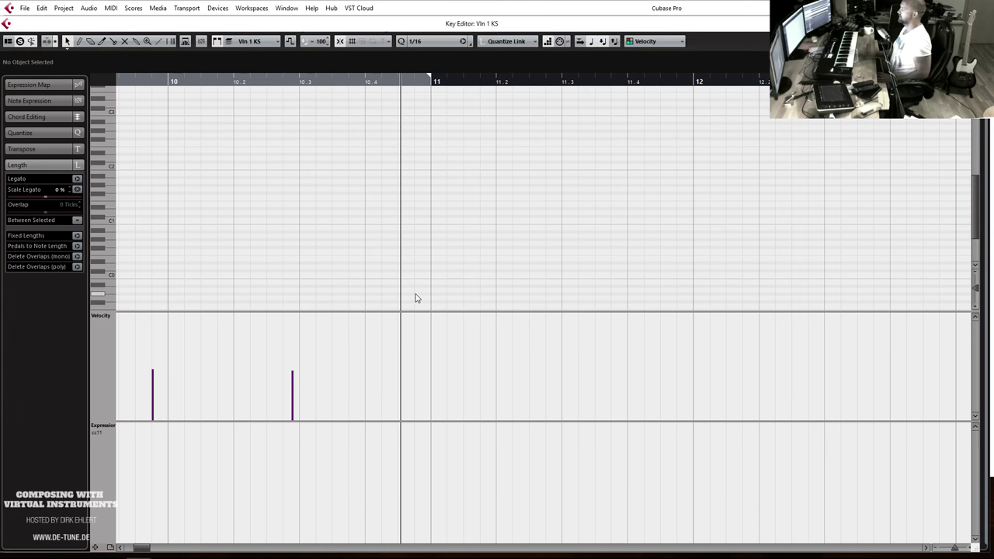
{"action": "left_click", "coordinate": [429, 251], "text": "alt"}
{"action": "scroll", "coordinate": [508, 236], "scroll_direction": "up", "scroll_amount": 6}
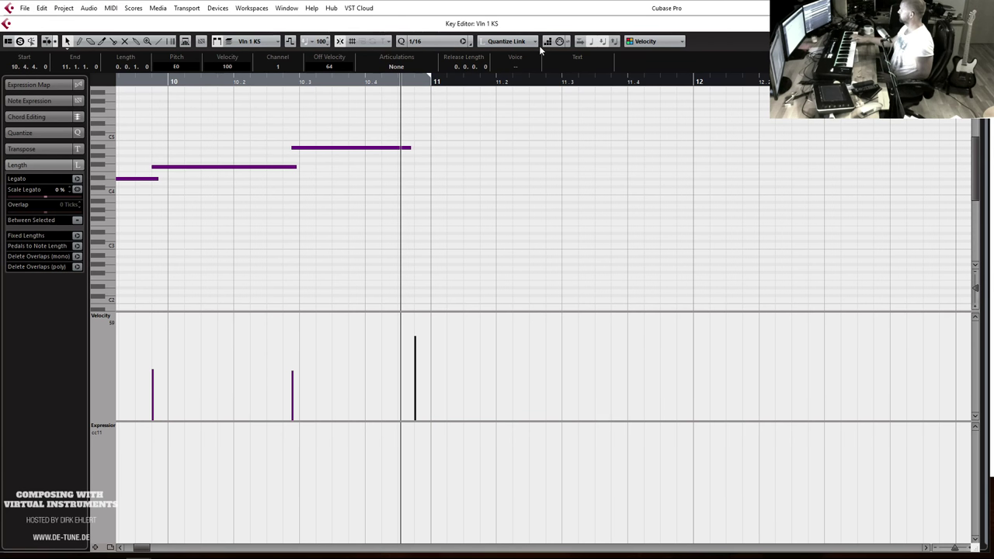
Set the quantize grid to 1/16 Triplet and step-enter repeated descending violin figures across bars 11 and 12.
{"action": "left_click", "coordinate": [424, 43]}
{"action": "left_click", "coordinate": [455, 181]}
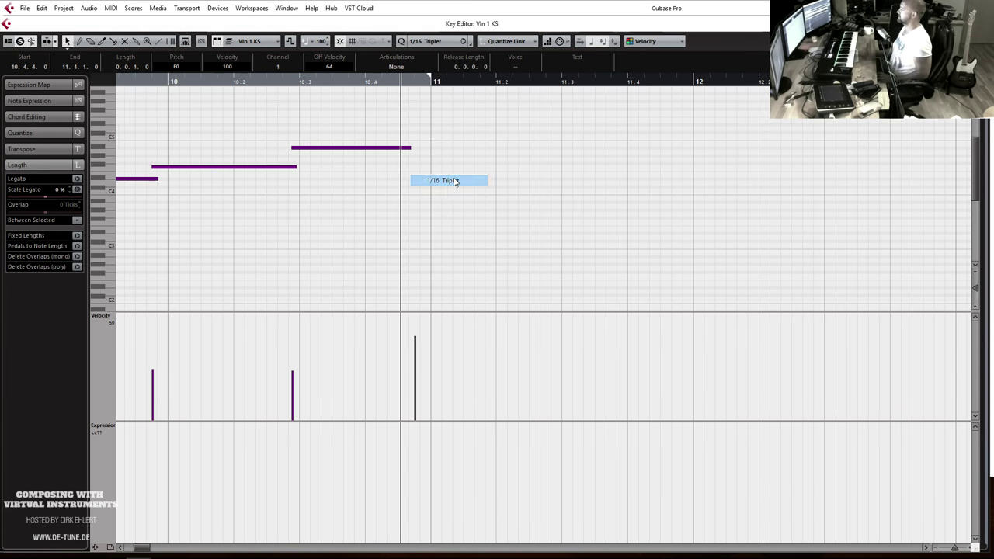
{"action": "left_click", "coordinate": [434, 146]}
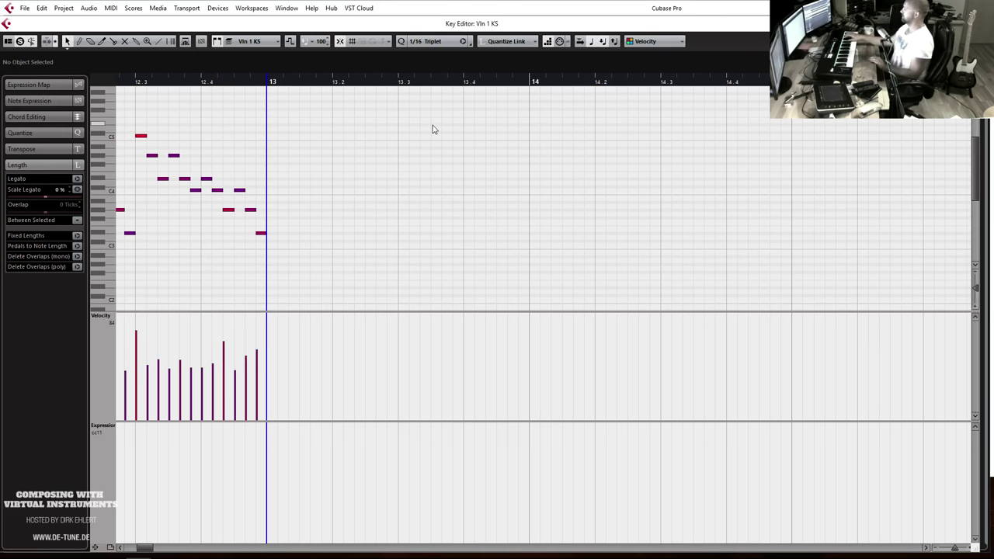
Insert a C0 keyswitch note at 6.4.4.40, just before bar 7, and play from there.
{"action": "left_click_drag", "start_coordinate": [222, 81], "coordinate": [222, 104]}
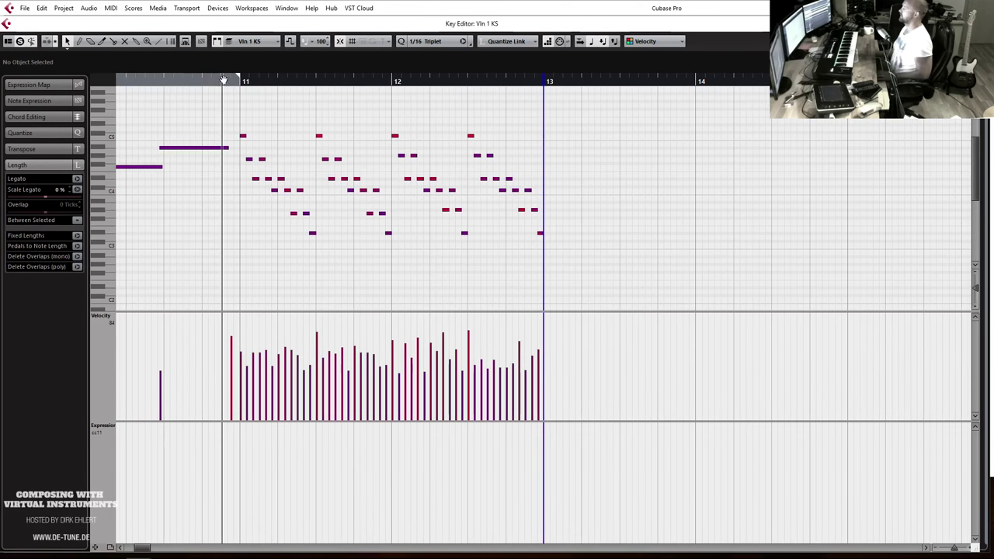
{"action": "scroll", "coordinate": [291, 166], "scroll_direction": "left", "scroll_amount": 5}
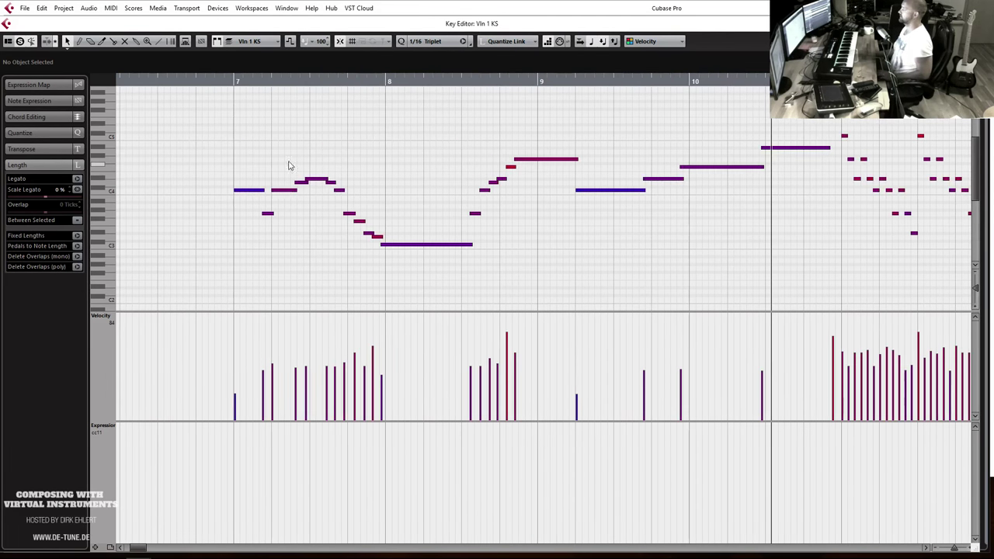
{"action": "left_click", "coordinate": [185, 81]}
{"action": "scroll", "coordinate": [311, 195], "scroll_direction": "down", "scroll_amount": 5}
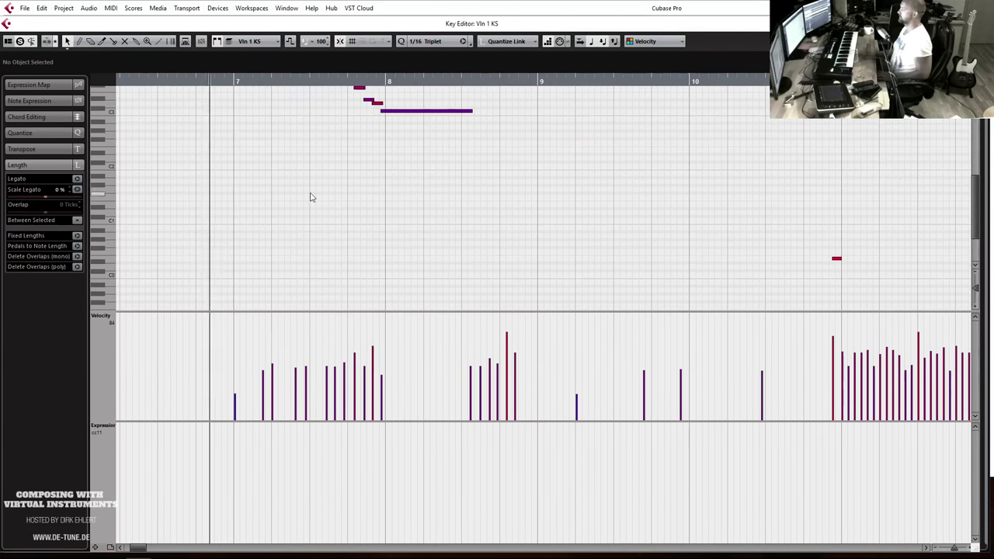
{"action": "left_click", "coordinate": [232, 272]}
{"action": "key", "text": "space"}
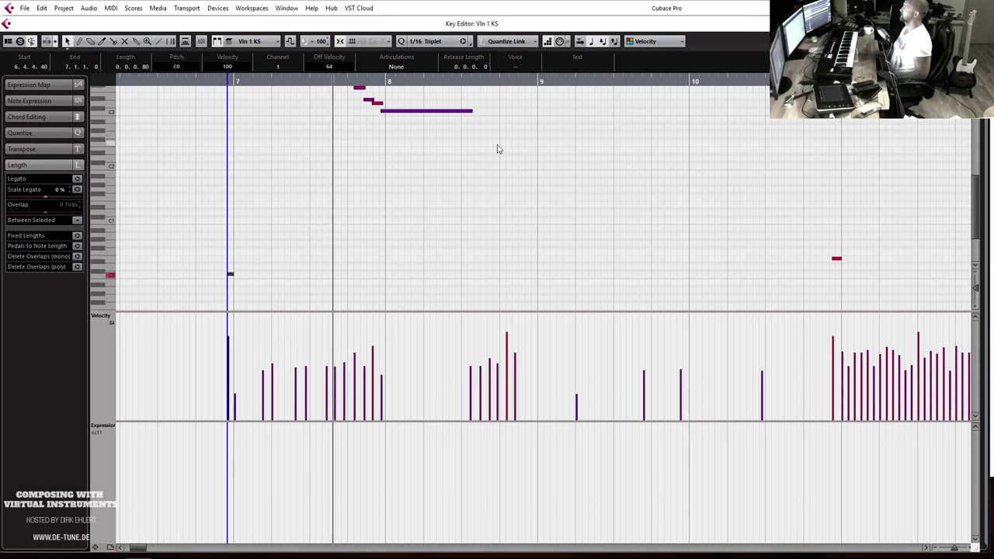
Shift the rising run and its long final note in bar 8 later so they start at 8.3.4.35, and play the passage.
{"action": "scroll", "coordinate": [501, 149], "scroll_direction": "up", "scroll_amount": 4}
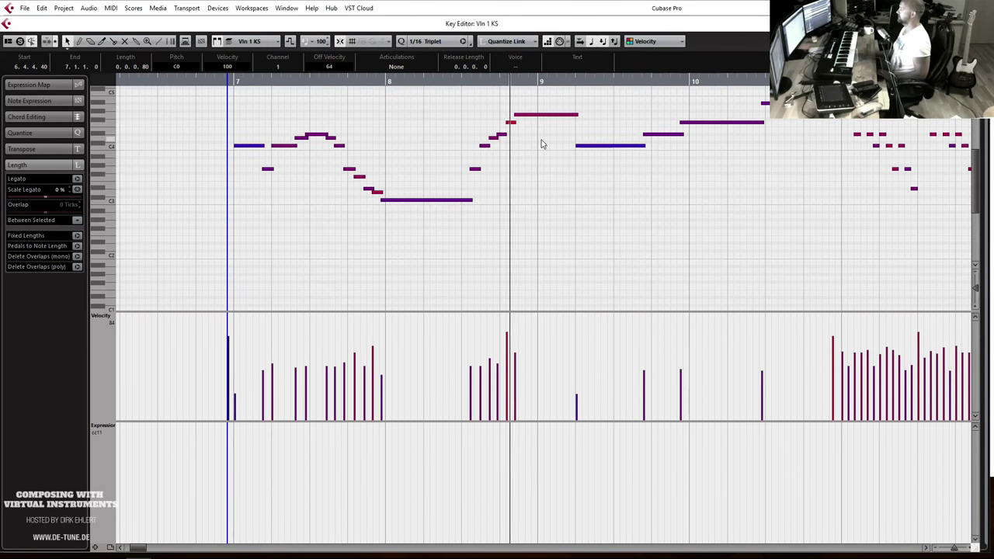
{"action": "left_click_drag", "start_coordinate": [544, 104], "coordinate": [477, 175]}
{"action": "left_click_drag", "start_coordinate": [528, 119], "coordinate": [545, 120]}
{"action": "key", "text": "space"}
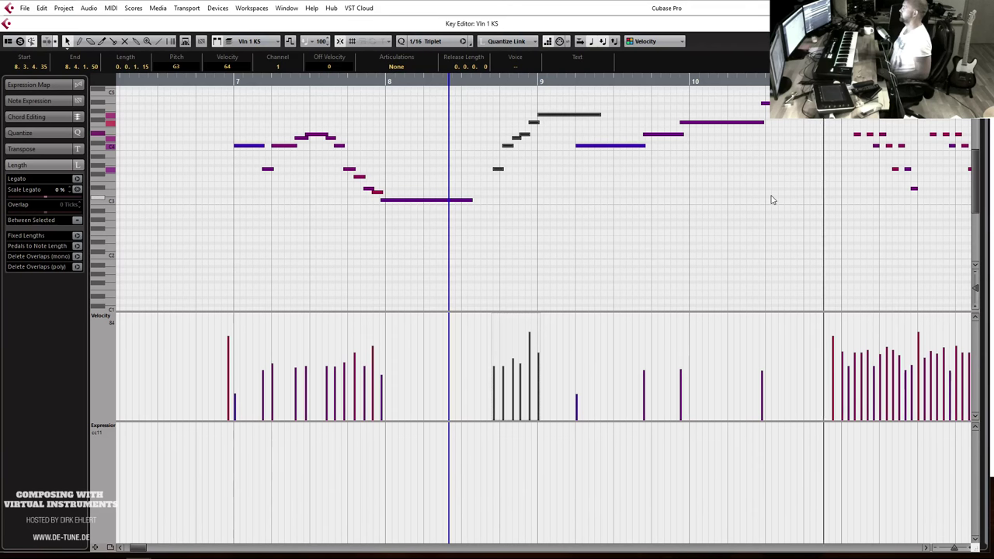
Delete the violin triplet notes from the middle of bar 11 through the end of bar 12.
{"action": "scroll", "coordinate": [771, 200], "scroll_direction": "right", "scroll_amount": 10}
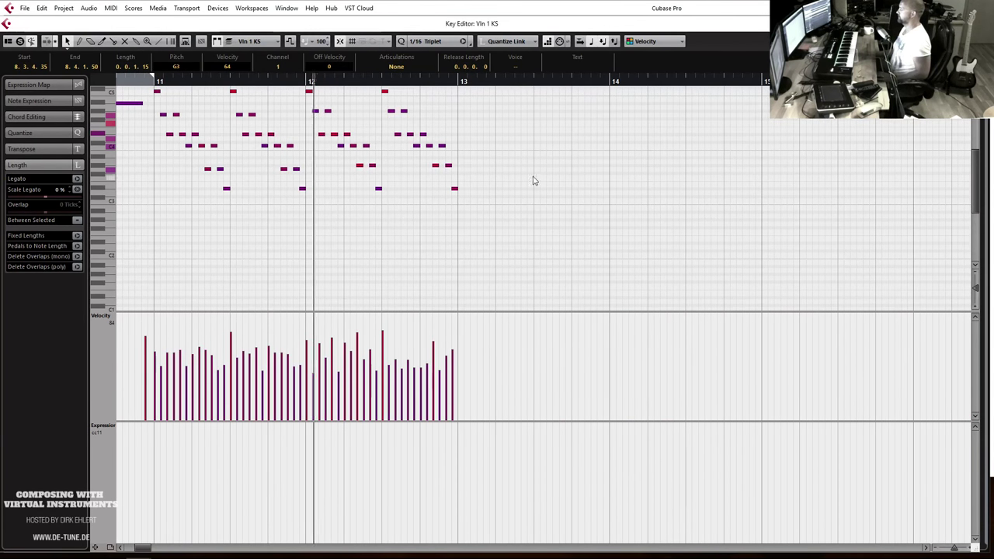
{"action": "scroll", "coordinate": [621, 204], "scroll_direction": "up", "scroll_amount": 3}
{"action": "left_click_drag", "start_coordinate": [237, 157], "coordinate": [478, 298]}
{"action": "key", "text": "Delete"}
Step-enter a new descending triplet figure in the second half of bar 11 and play from bar 11.
{"action": "scroll", "coordinate": [437, 267], "scroll_direction": "down", "scroll_amount": 2}
{"action": "left_click", "coordinate": [153, 92]}
{"action": "left_click", "coordinate": [227, 117]}
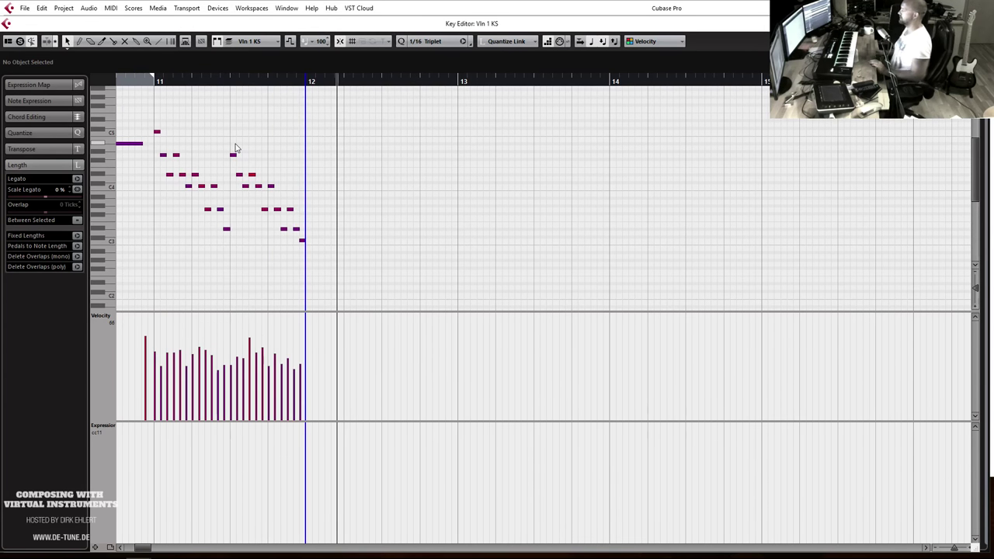
{"action": "left_click", "coordinate": [155, 85]}
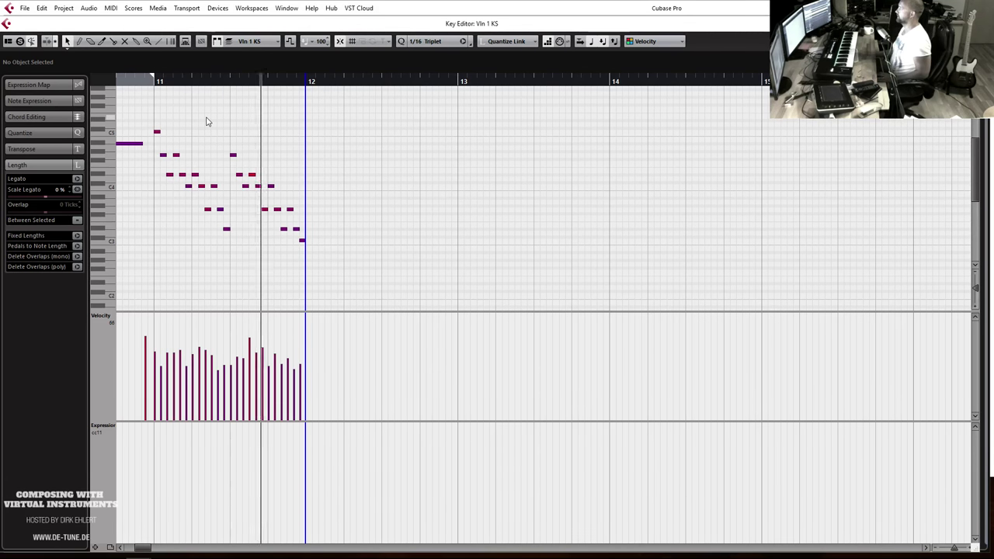
Replace the triplet notes in the second half of bar 11 with a descending figure that starts lower.
{"action": "left_click_drag", "start_coordinate": [230, 145], "coordinate": [395, 258]}
{"action": "key", "text": "Delete"}
{"action": "left_click", "coordinate": [230, 134]}
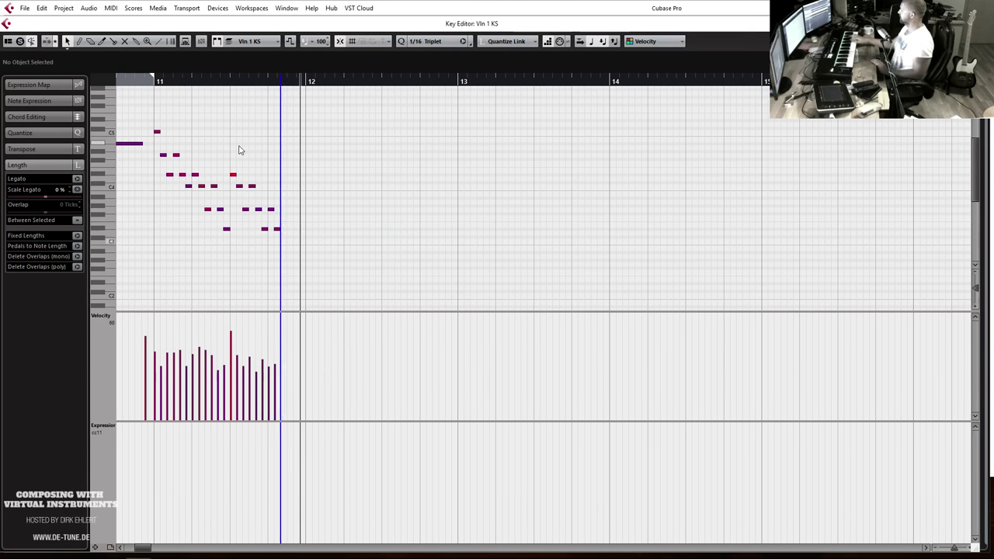
Play from bar 11 and extend the violin triplets to bar 13 with a line that rises and falls.
{"action": "left_click", "coordinate": [154, 82]}
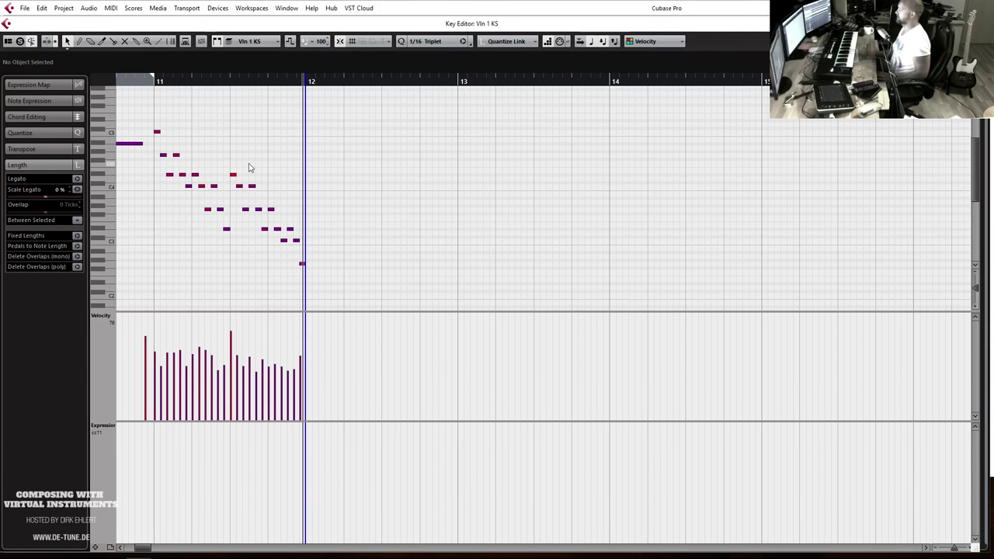
{"action": "key", "text": "space"}
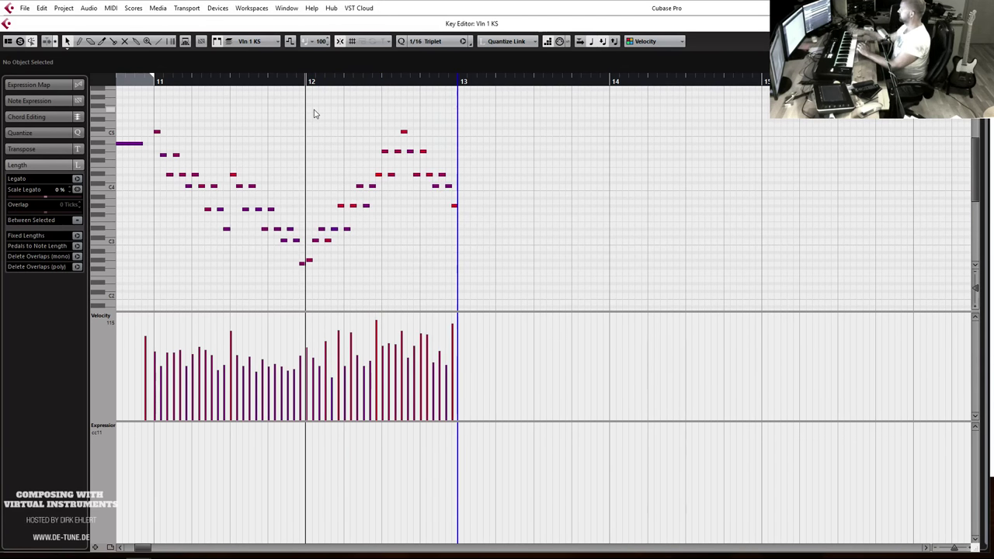
{"action": "key", "text": "space"}
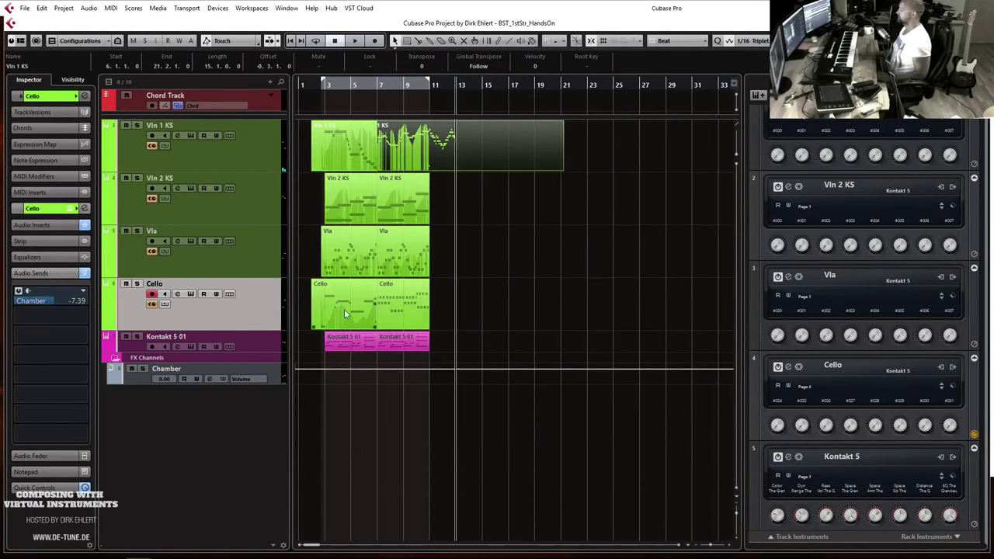
Extend the second Cello part to about bar 13 and step-enter a rhythmic two-note pattern in the first half of bar 11.
{"action": "left_click_drag", "start_coordinate": [425, 326], "coordinate": [457, 328]}
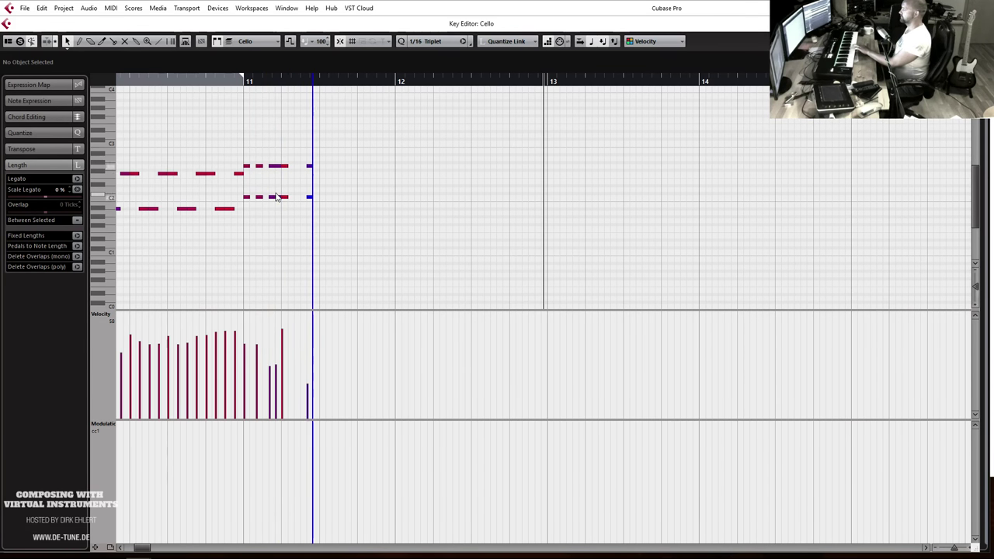
Duplicate the half-bar cello pattern to fill the rest of bar 11 and play it back.
{"action": "left_click_drag", "start_coordinate": [360, 136], "coordinate": [244, 215]}
{"action": "key", "text": "ctrl+d"}
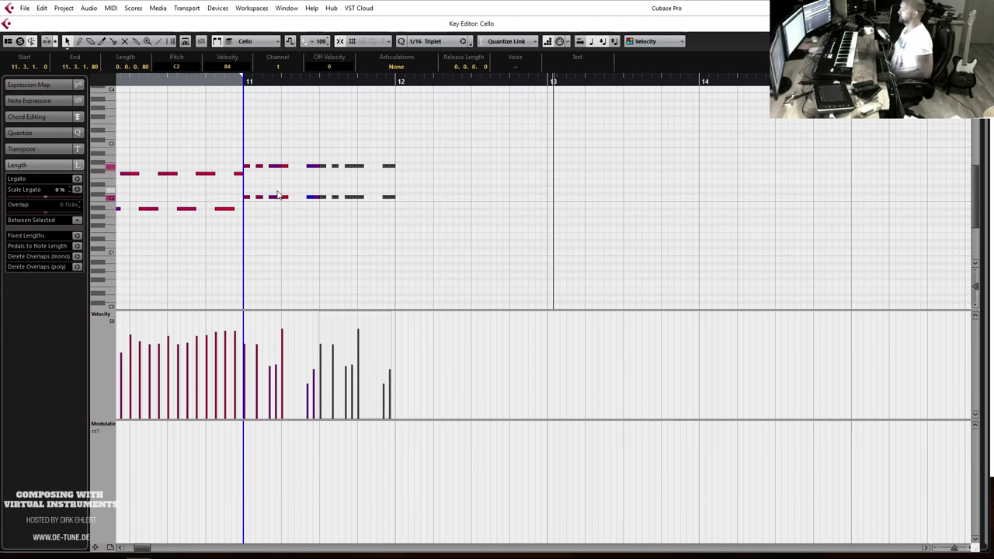
{"action": "key", "text": "space"}
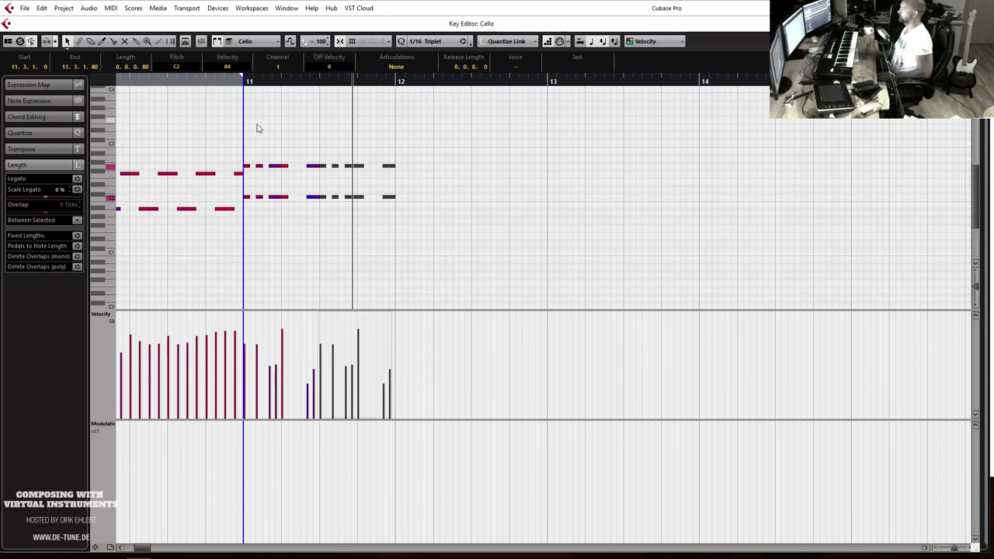
Move the middle note pair of the three-pair cluster in the second half of bar 11 into the gap that follows.
{"action": "left_click", "coordinate": [372, 163]}
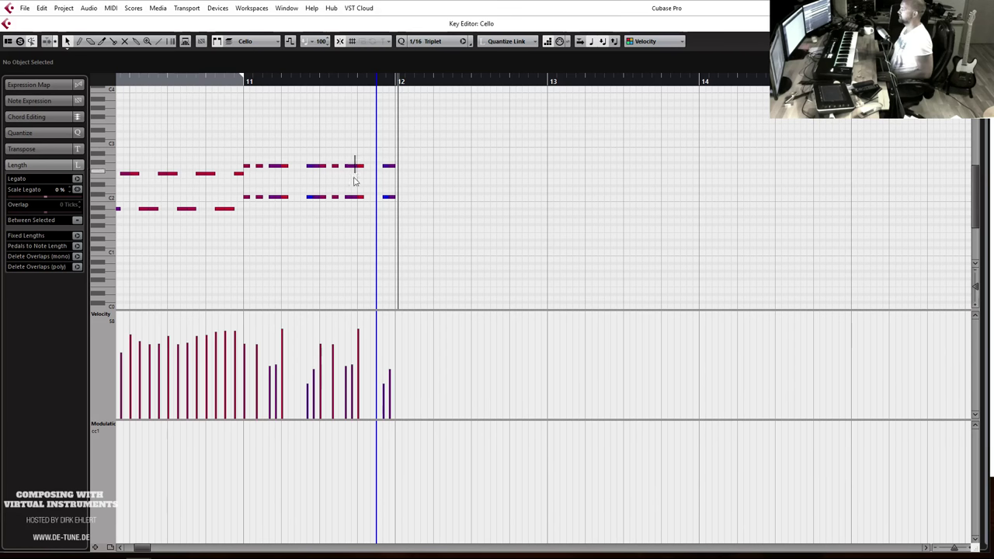
{"action": "left_click", "coordinate": [351, 197]}
{"action": "left_click_drag", "start_coordinate": [355, 198], "coordinate": [368, 199]}
{"action": "left_click", "coordinate": [368, 120]}
Duplicate the complete bar 11 cello pattern into bar 12.
{"action": "left_click", "coordinate": [354, 82]}
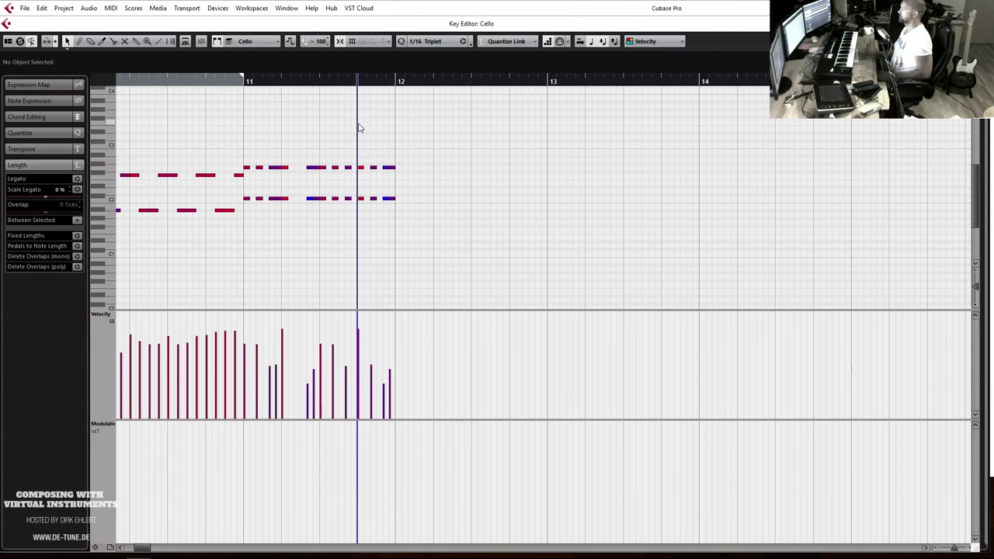
{"action": "left_click_drag", "start_coordinate": [437, 143], "coordinate": [248, 225]}
{"action": "key", "text": "ctrl+d"}
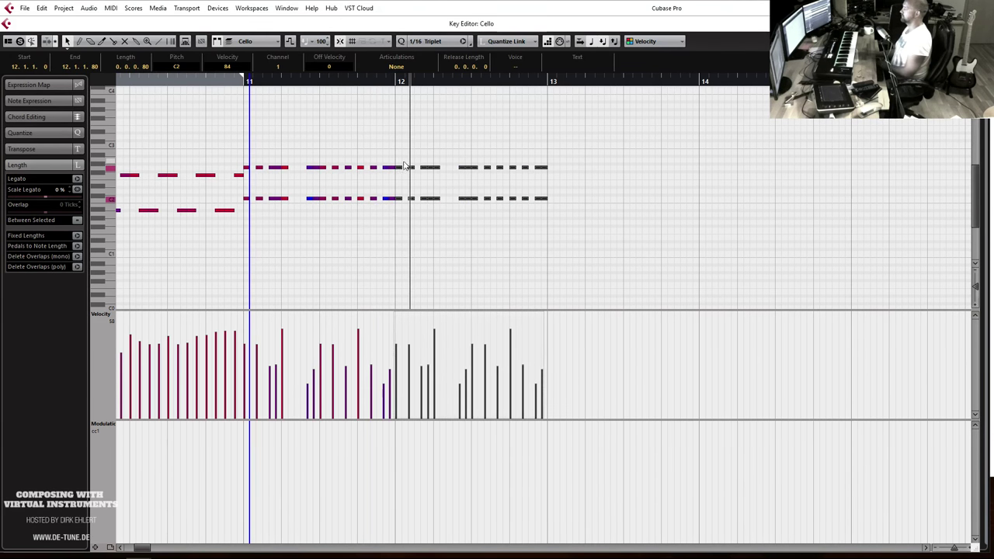
Raise the upper notes of the bar 12 cello pattern a semitone to G#2 and increase the velocities of all bar 12 notes.
{"action": "left_click_drag", "start_coordinate": [400, 162], "coordinate": [572, 174]}
{"action": "key", "text": "Up"}
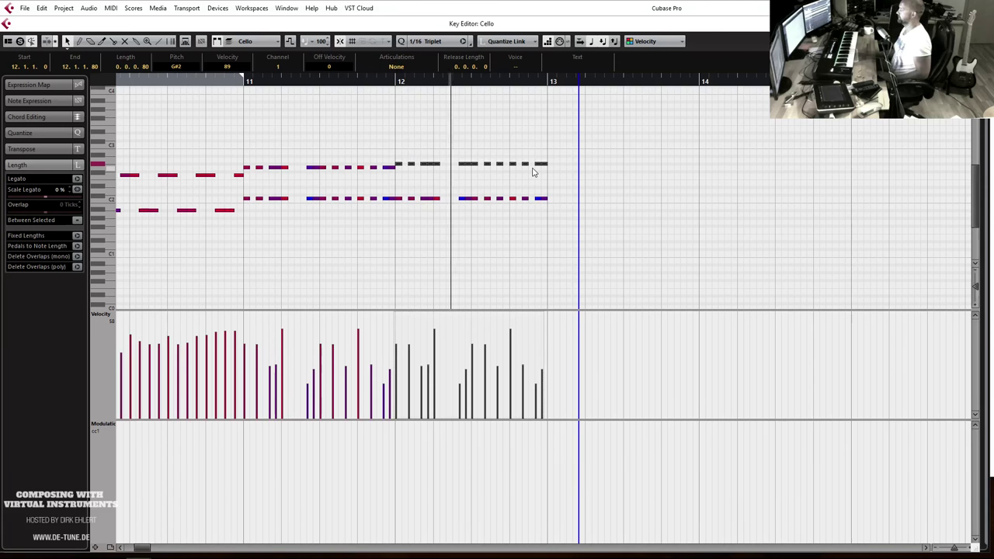
{"action": "key", "text": "g"}
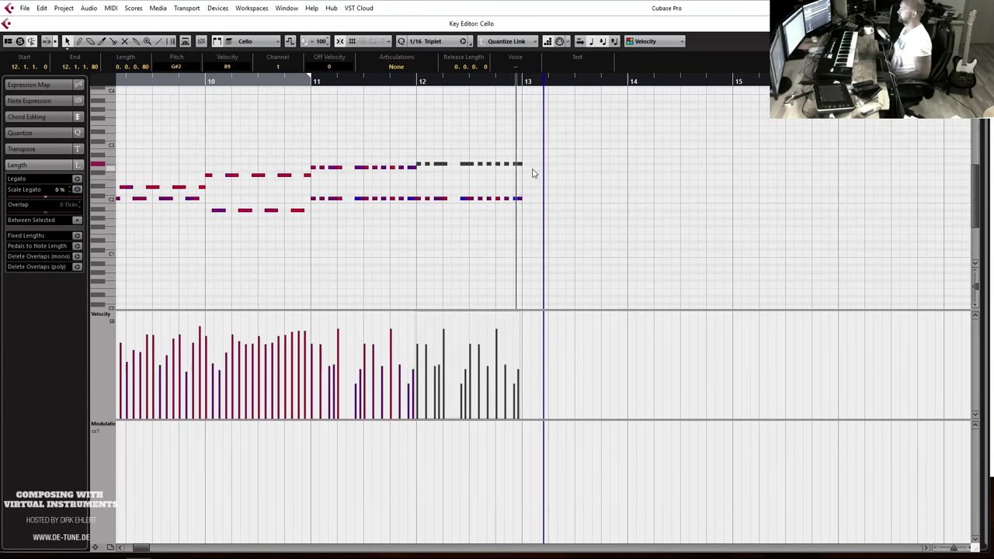
{"action": "left_click_drag", "start_coordinate": [542, 153], "coordinate": [421, 219]}
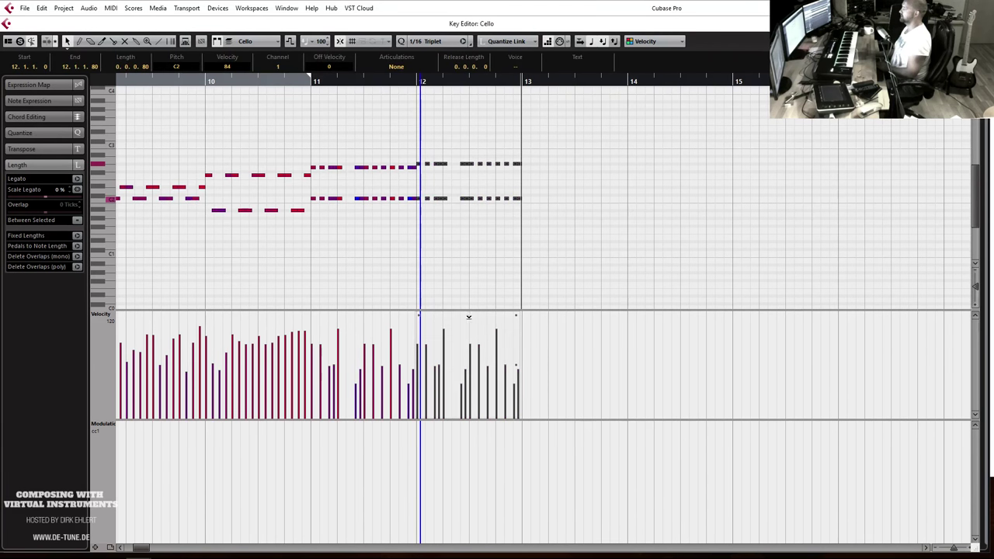
{"action": "left_click", "coordinate": [468, 335]}
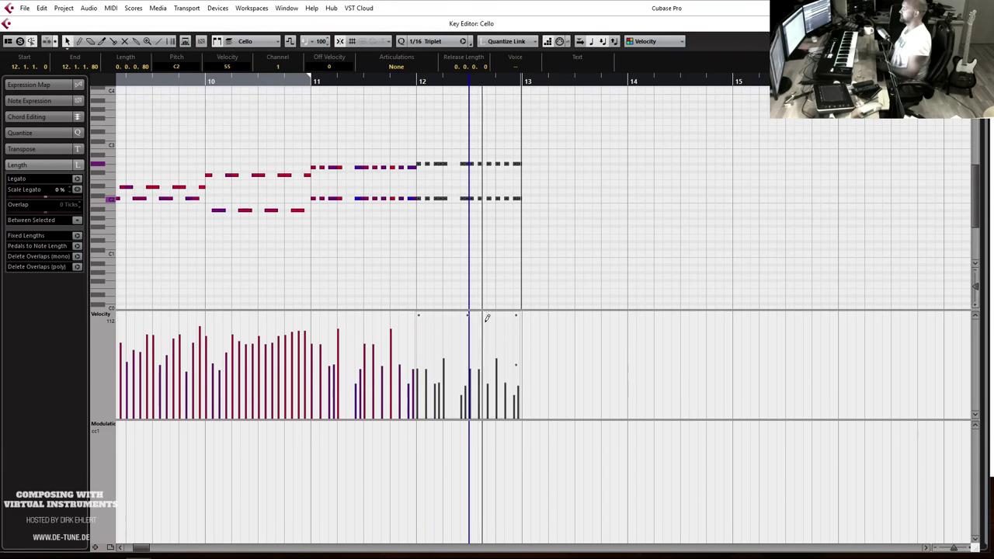
{"action": "left_click", "coordinate": [485, 315]}
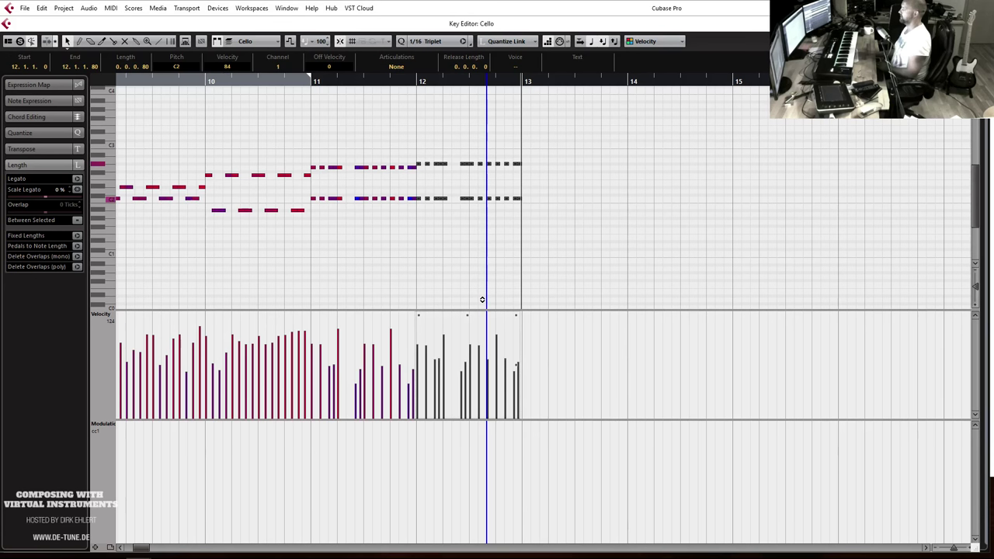
{"action": "left_click", "coordinate": [482, 296]}
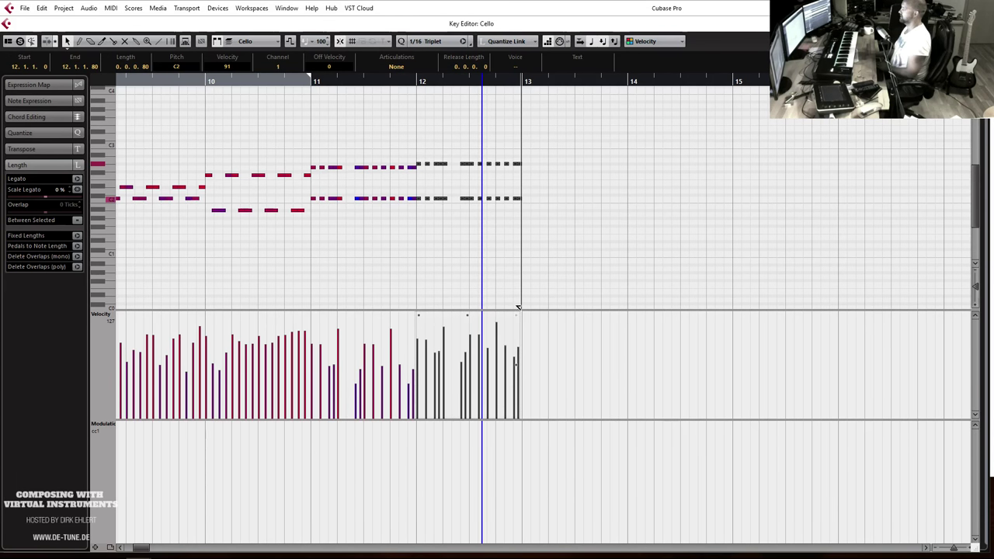
{"action": "key", "text": "Return"}
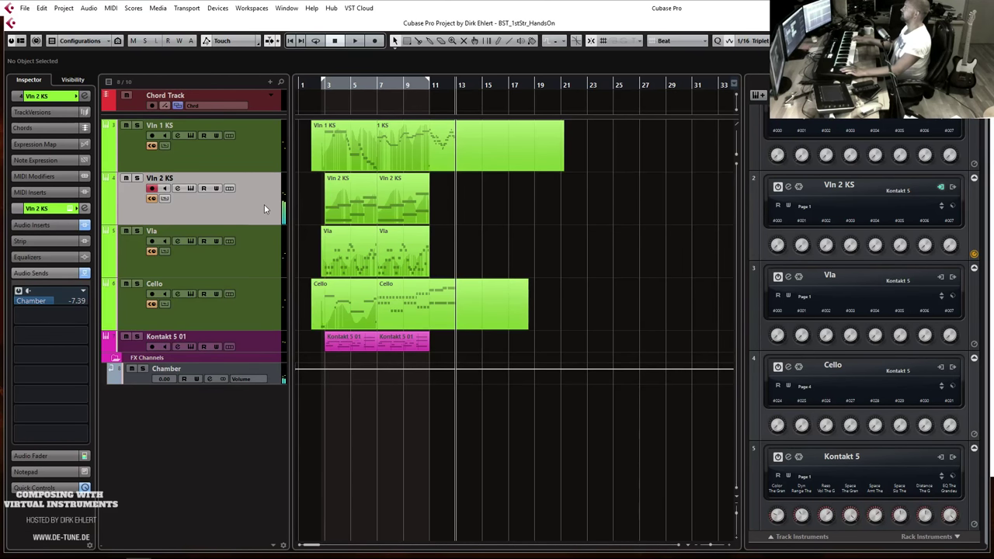
Play back the transition from about bar 10 through the new violin and cello material in bars 11 and 12.
{"action": "key", "text": "space"}
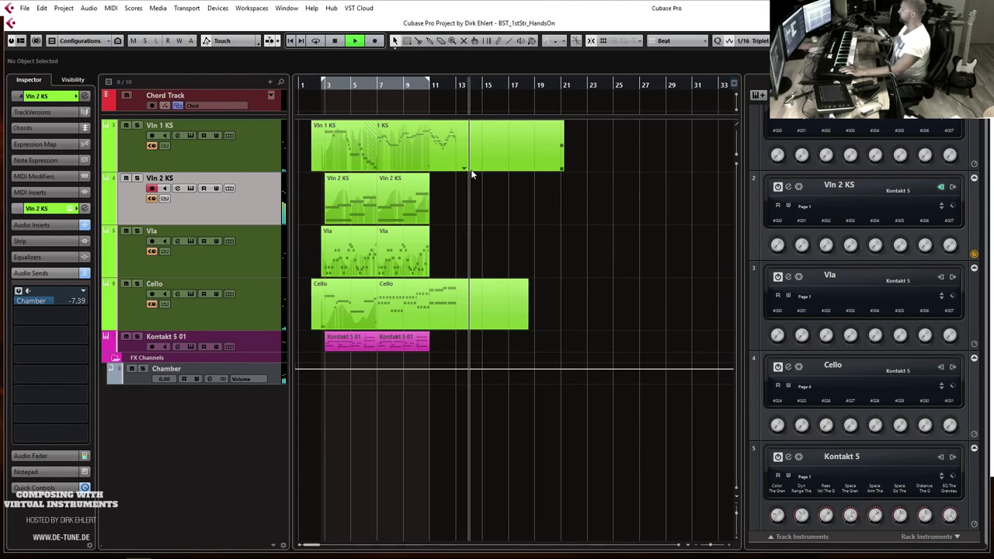
{"action": "key", "text": "space"}
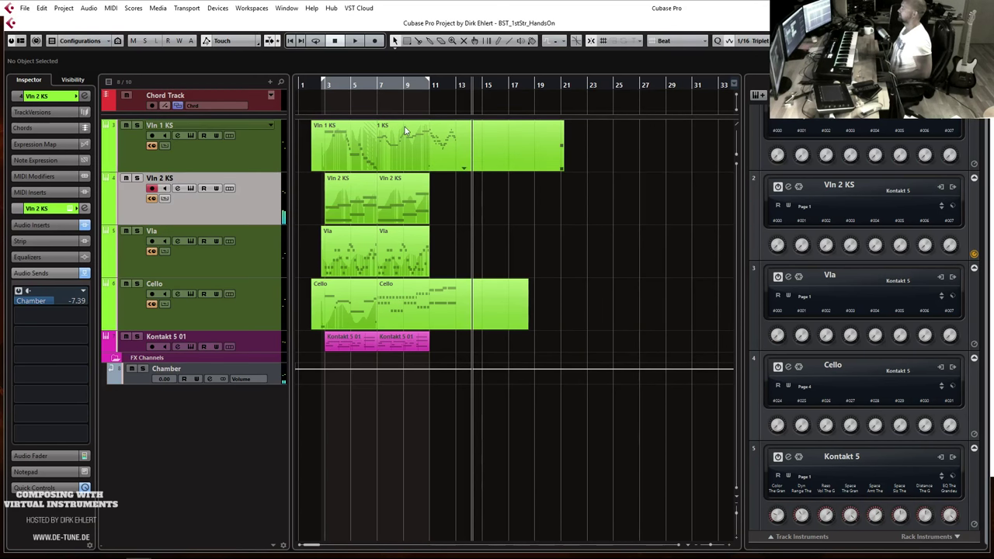
{"action": "double_click", "coordinate": [420, 87]}
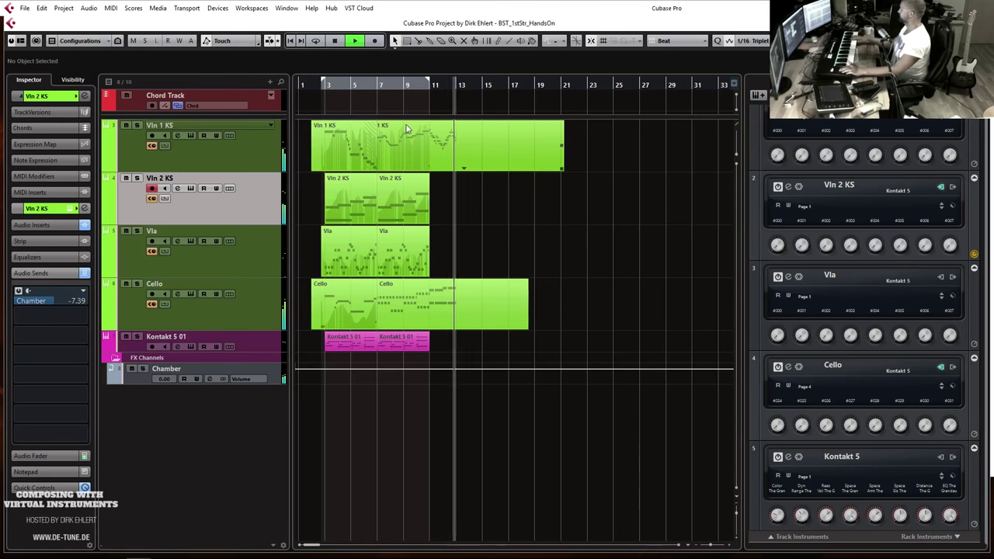
{"action": "key", "text": "space"}
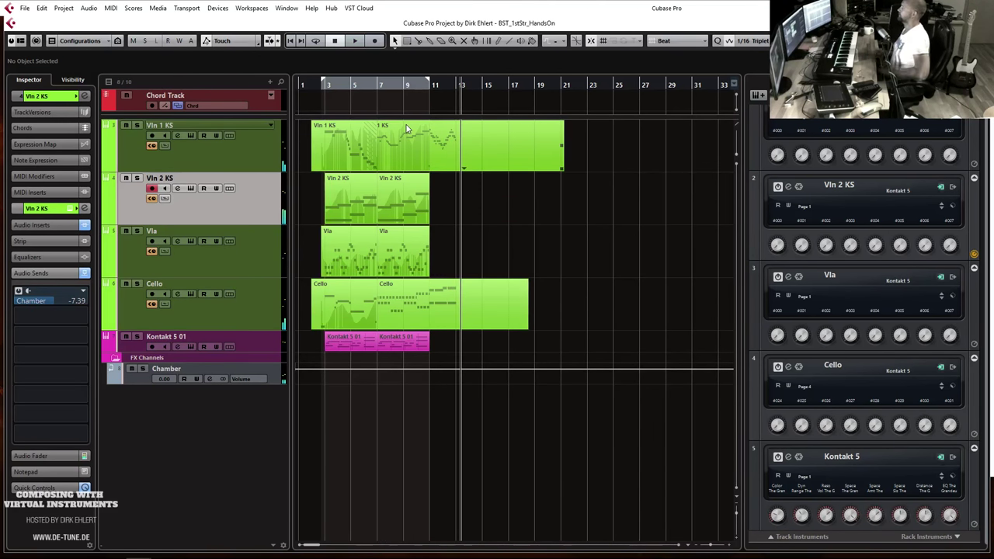
{"action": "key", "text": "KP_0"}
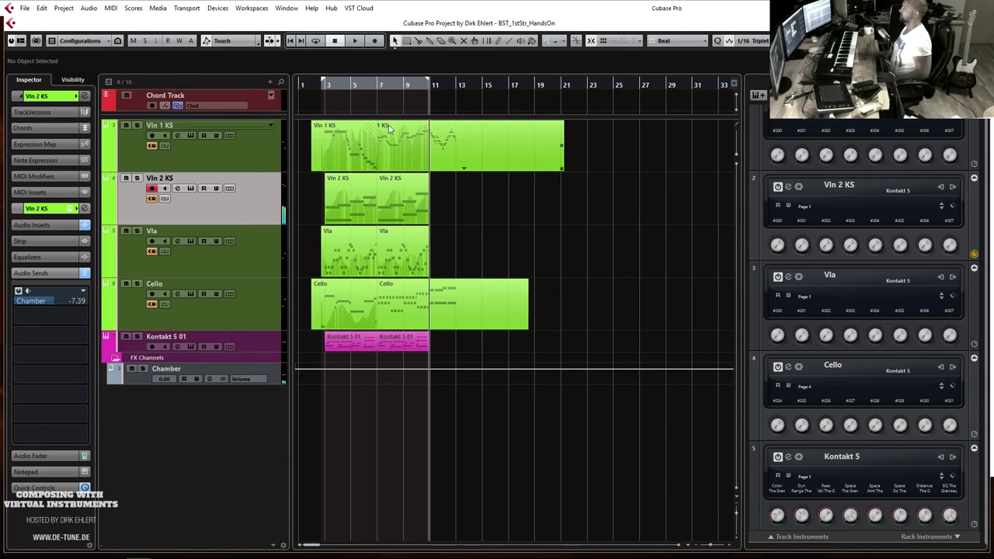
{"action": "left_click", "coordinate": [420, 90]}
{"action": "key", "text": "space"}
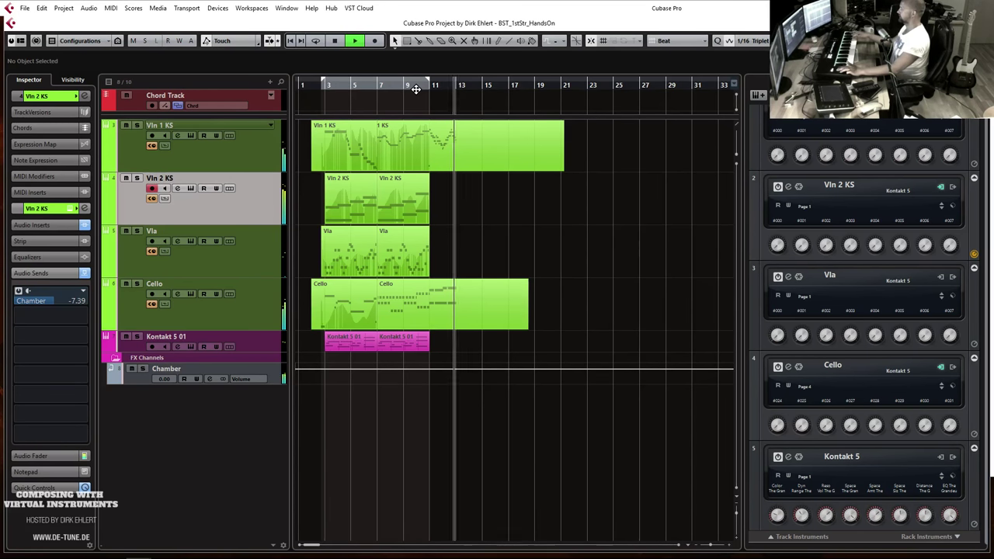
{"action": "key", "text": "space"}
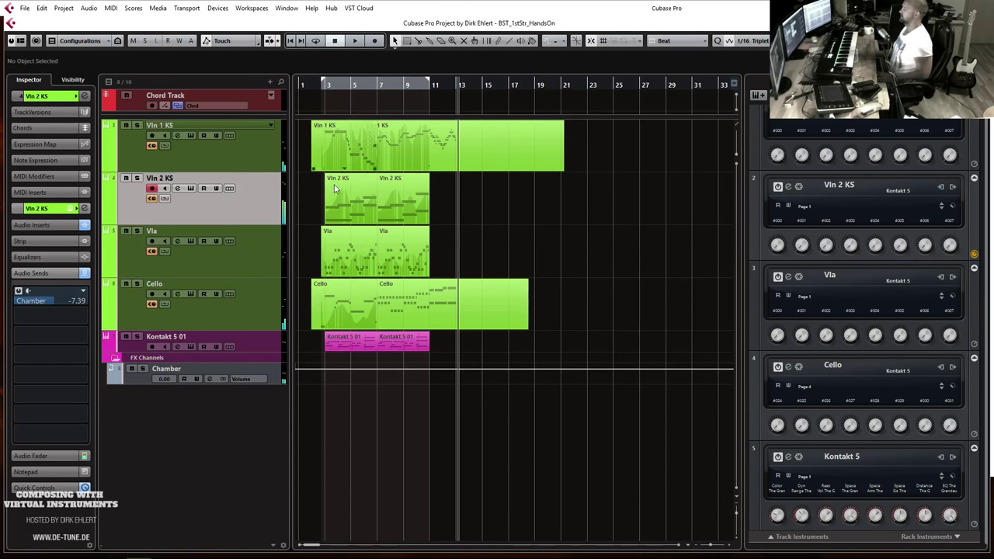
Replace the Viola Legato patch on the Vla track with 03. Viola Multi and use its Close II microphone.
{"action": "left_click", "coordinate": [266, 254]}
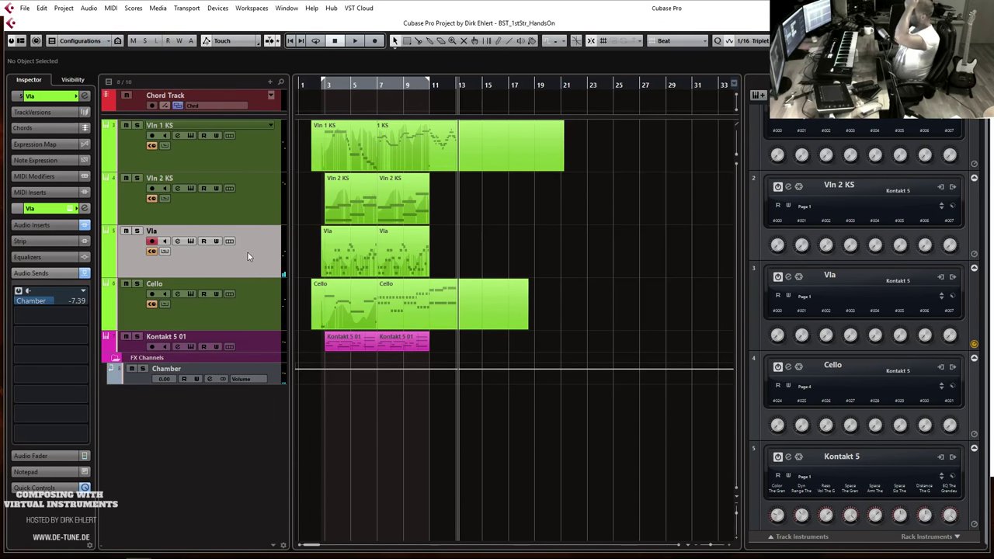
{"action": "left_click", "coordinate": [218, 206]}
{"action": "left_click", "coordinate": [209, 263]}
{"action": "left_click", "coordinate": [72, 209]}
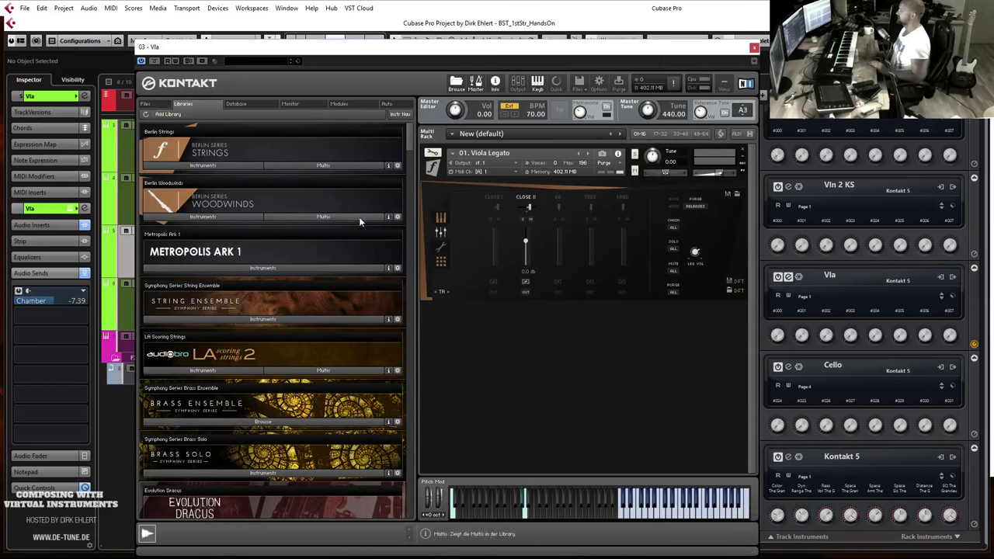
{"action": "left_click", "coordinate": [146, 103]}
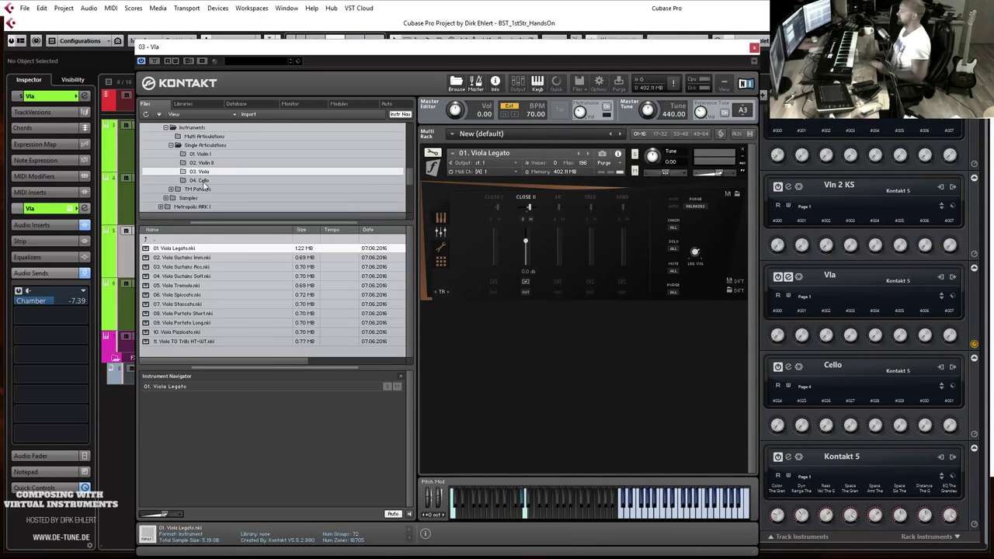
{"action": "left_click", "coordinate": [200, 137]}
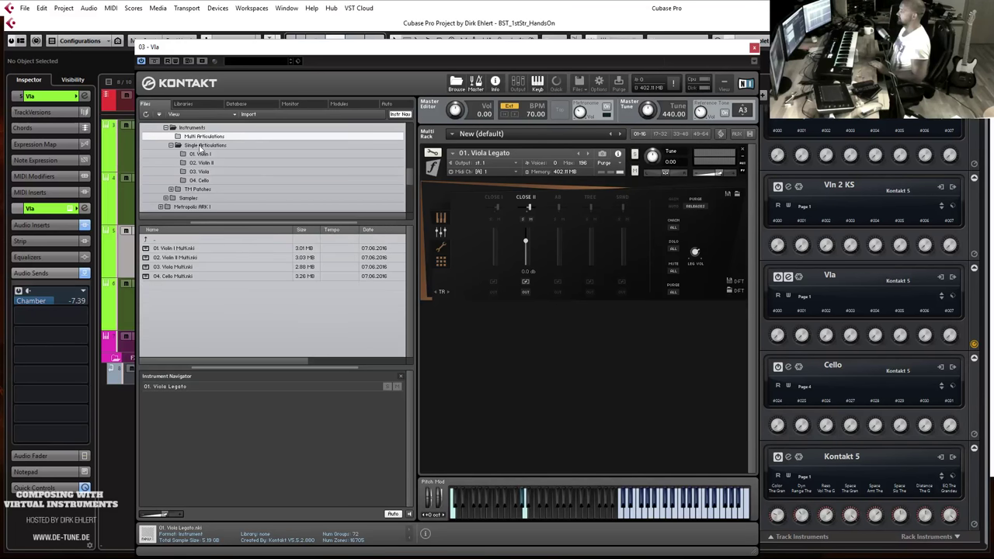
{"action": "double_click", "coordinate": [175, 267]}
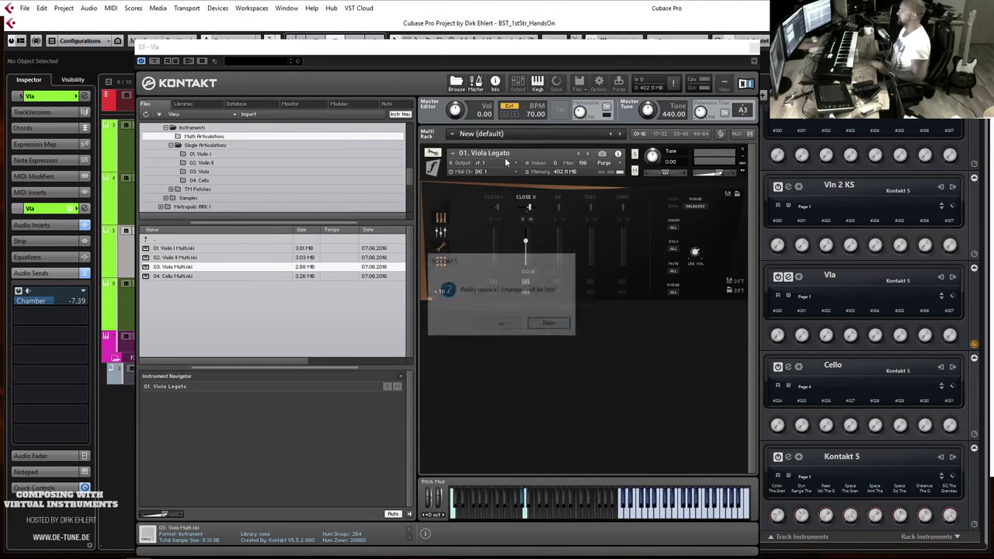
{"action": "left_click", "coordinate": [501, 323]}
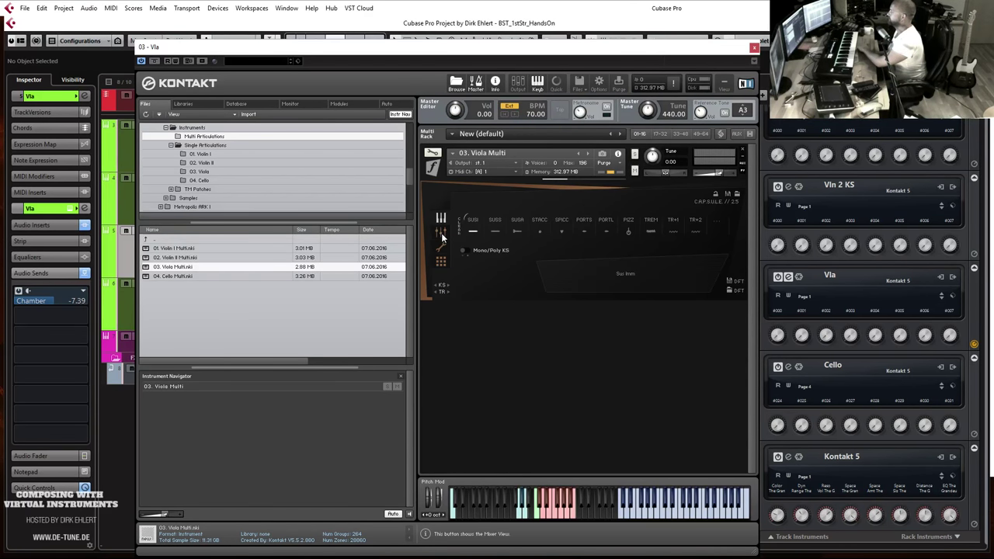
{"action": "left_click", "coordinate": [527, 198]}
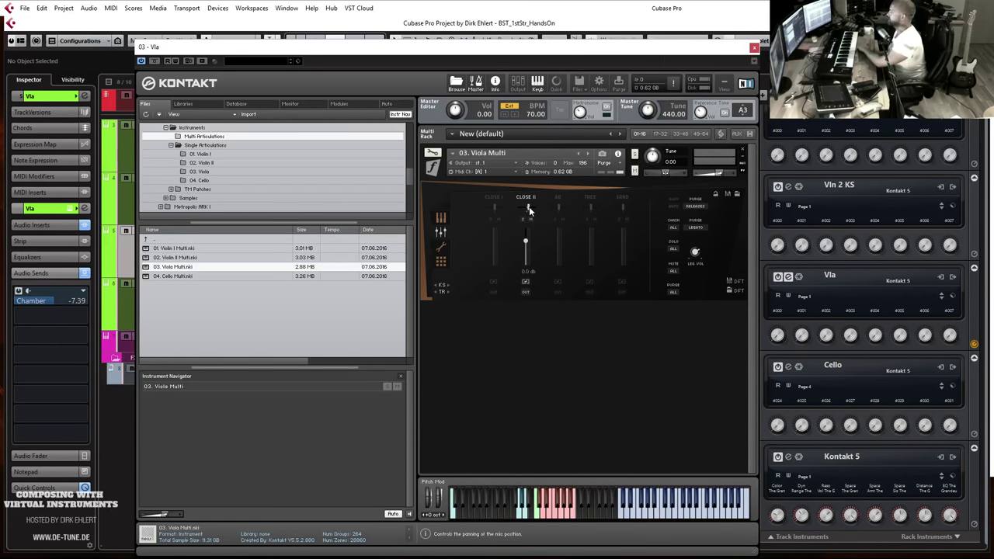
{"action": "left_click", "coordinate": [754, 49]}
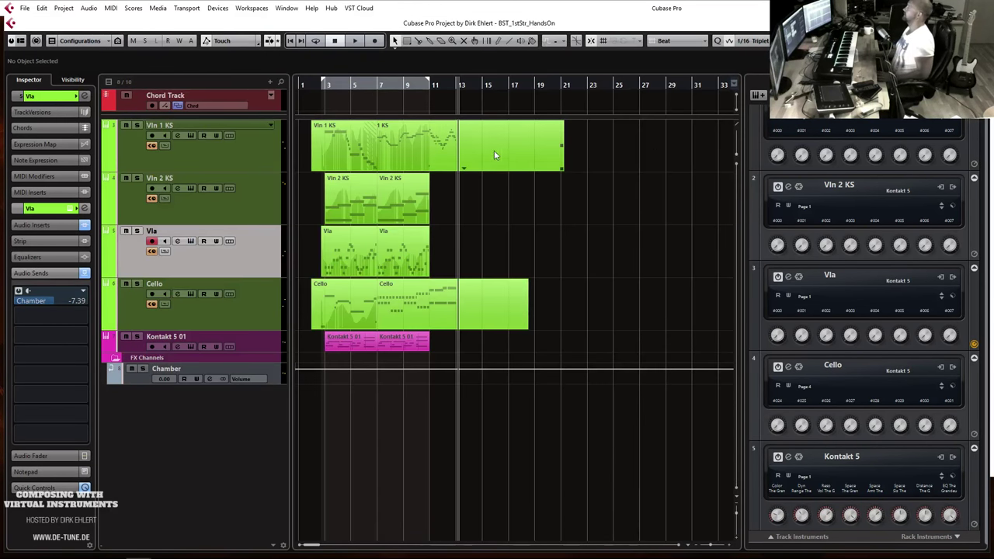
Play the arrangement from about bar 9 to bar 13 while trying out a viola part.
{"action": "left_click", "coordinate": [410, 86]}
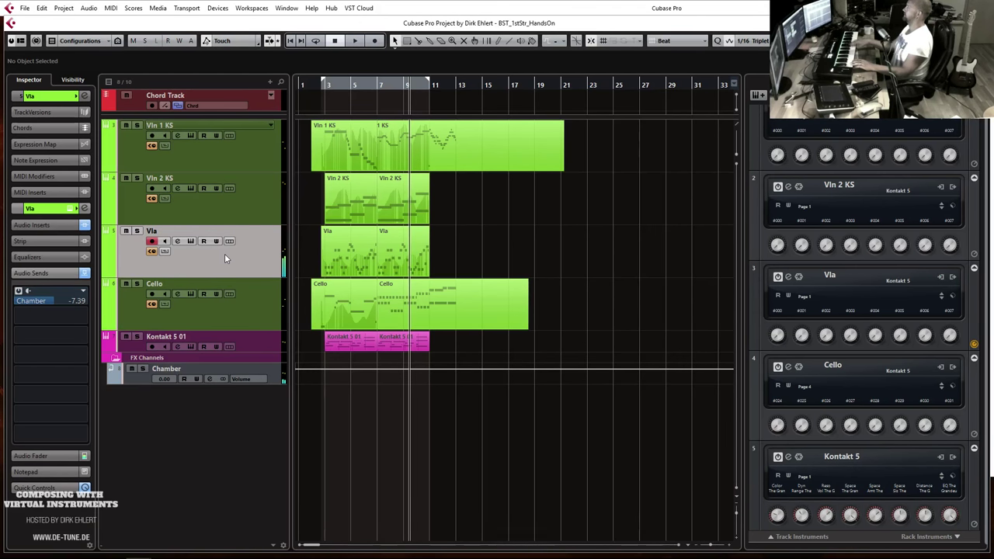
{"action": "key", "text": "space"}
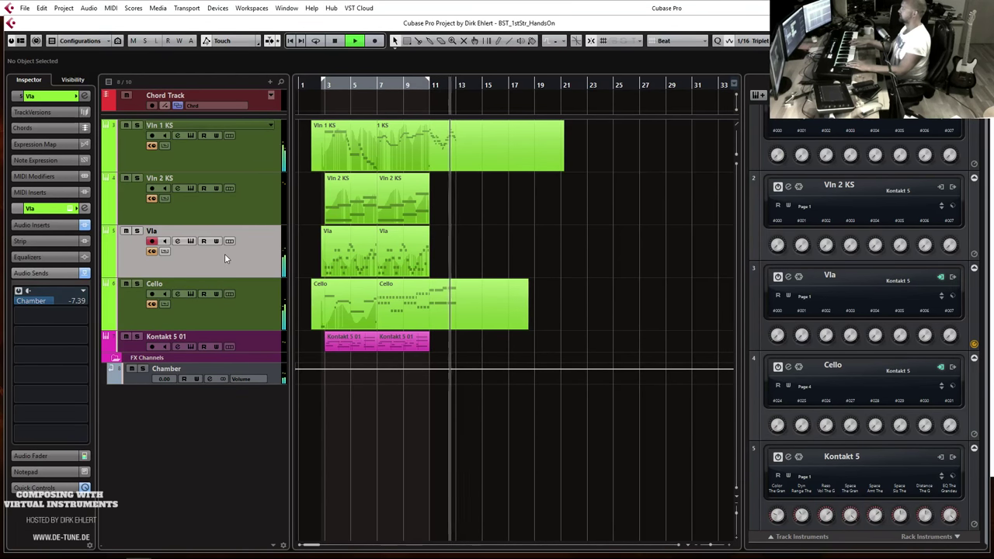
{"action": "key", "text": "space"}
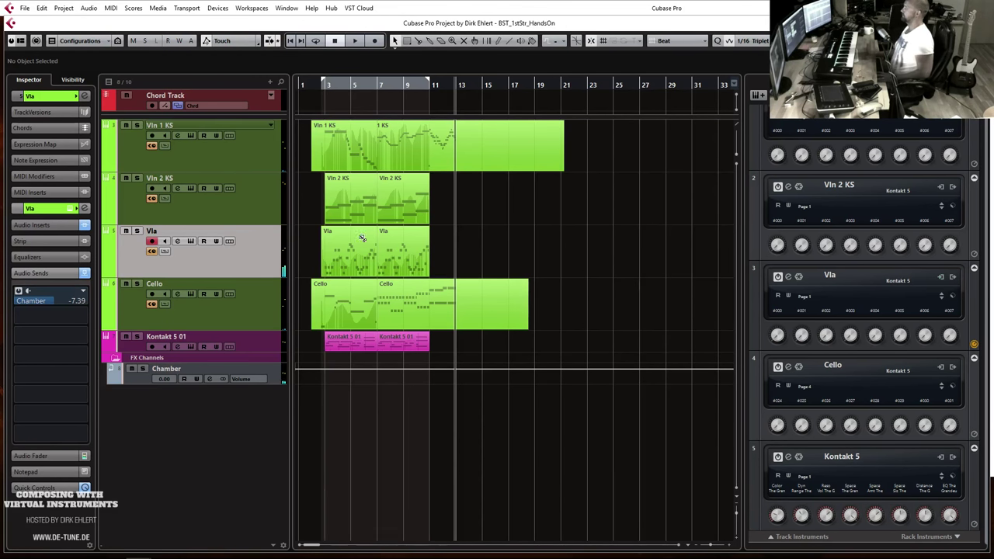
Create a Vla part spanning bars 11 and 12 and step-enter a descending three-note sixteenth-triplet pattern through bar 11.
{"action": "left_click_drag", "start_coordinate": [432, 247], "coordinate": [458, 254]}
{"action": "key", "text": "ctrl+z"}
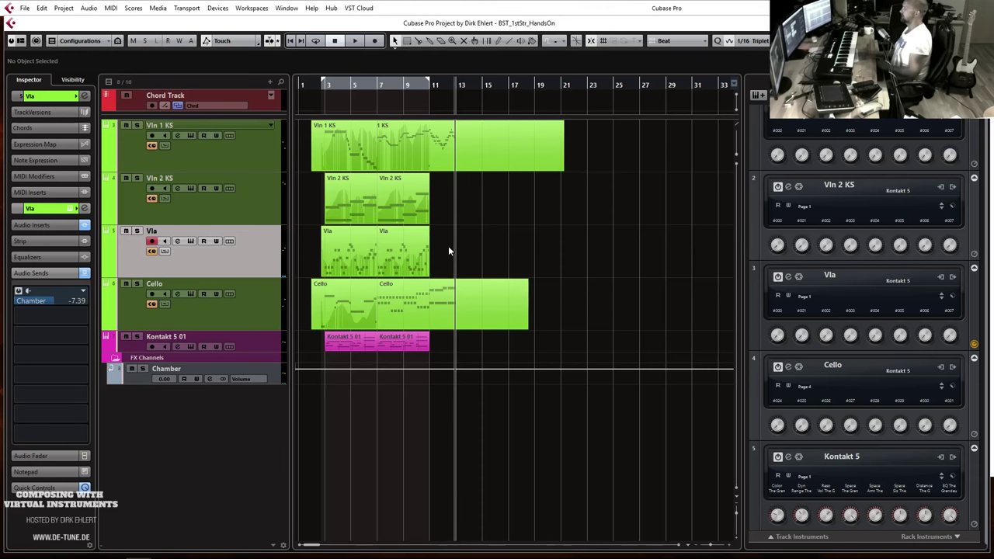
{"action": "left_click", "coordinate": [448, 246]}
{"action": "double_click", "coordinate": [448, 245]}
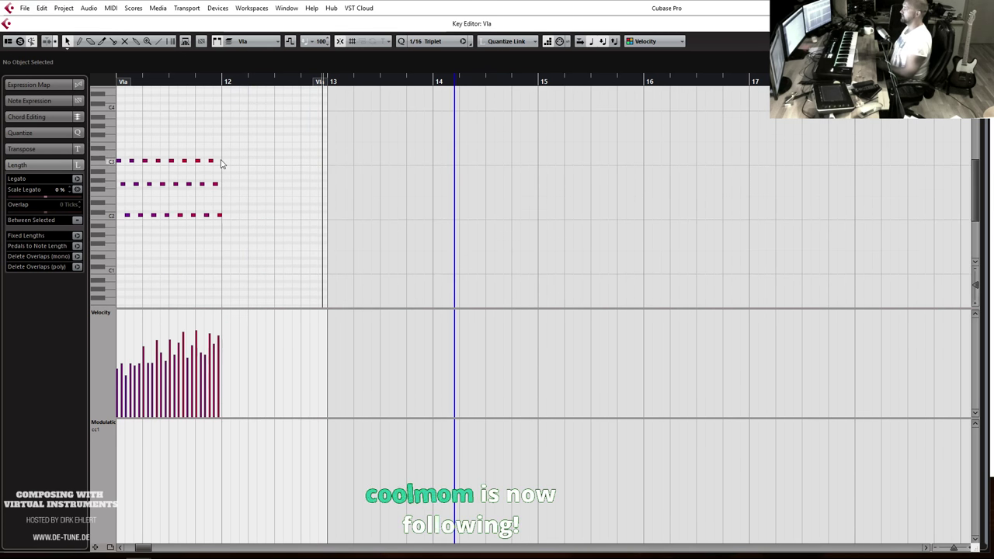
Step-enter the descending three-note viola pattern through bar 12, keeping the top note and raising the two lower ones.
{"action": "left_click", "coordinate": [220, 163]}
{"action": "key", "text": "KP_Multiply"}
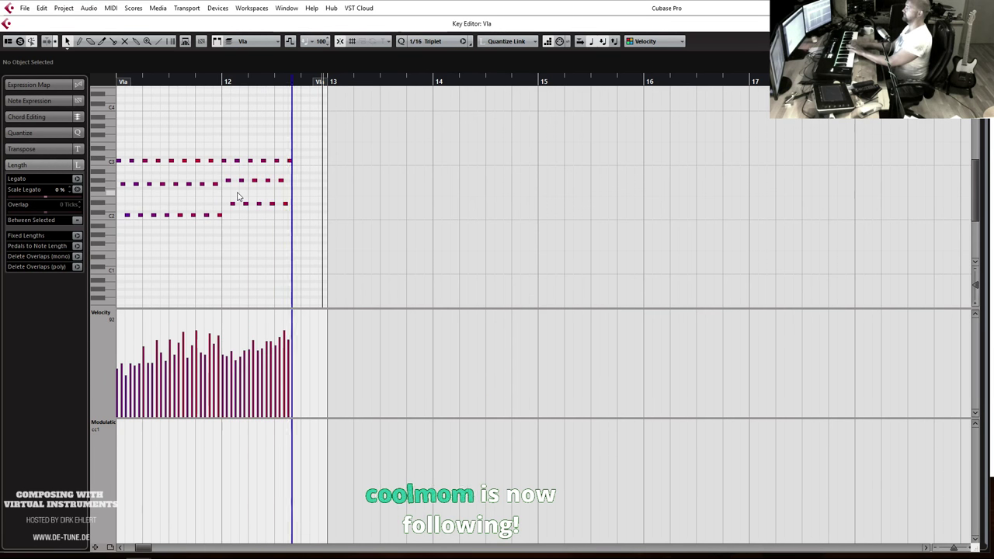
{"action": "key", "text": "Return"}
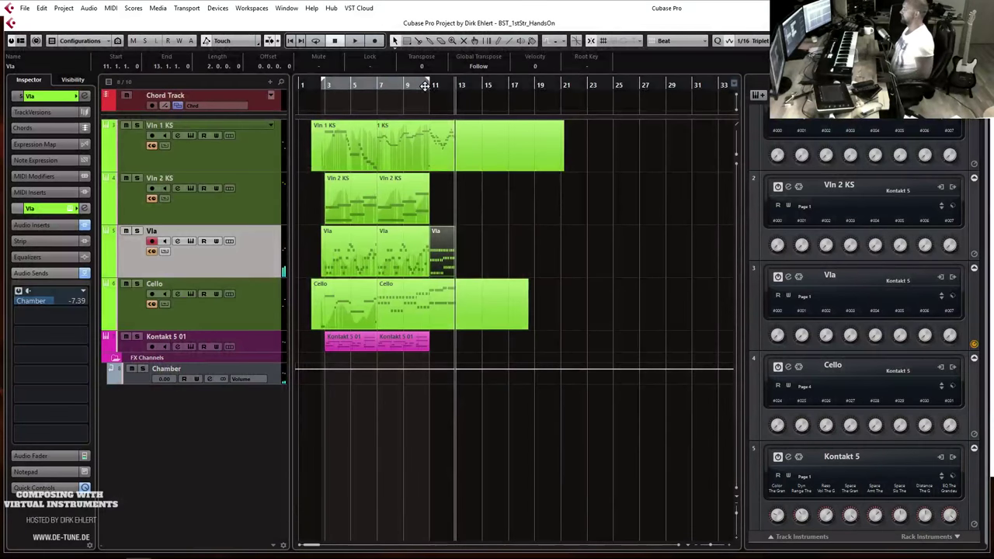
Play back the new viola passage and set the Vla track's delay to 0.00.
{"action": "key", "text": "space"}
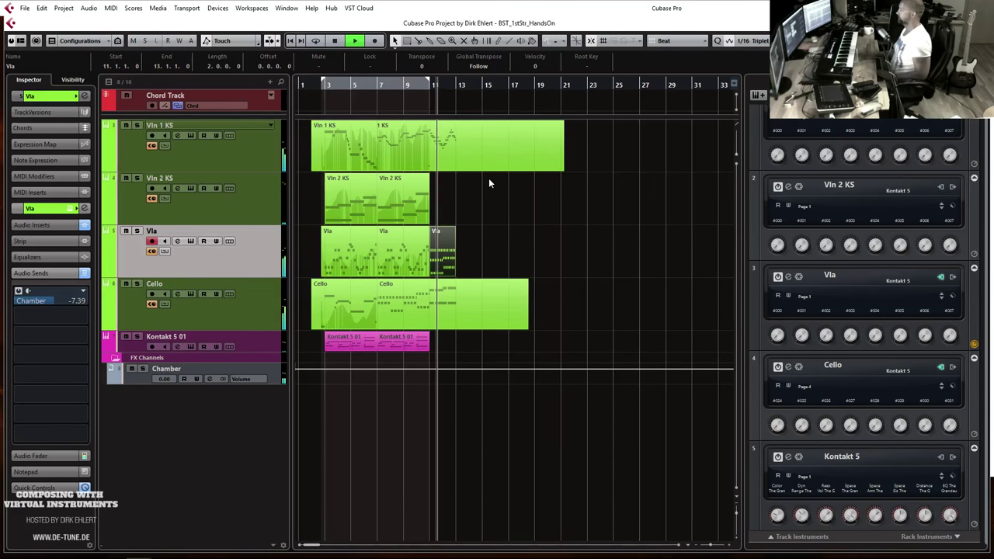
{"action": "left_click", "coordinate": [46, 96]}
{"action": "key", "text": "space"}
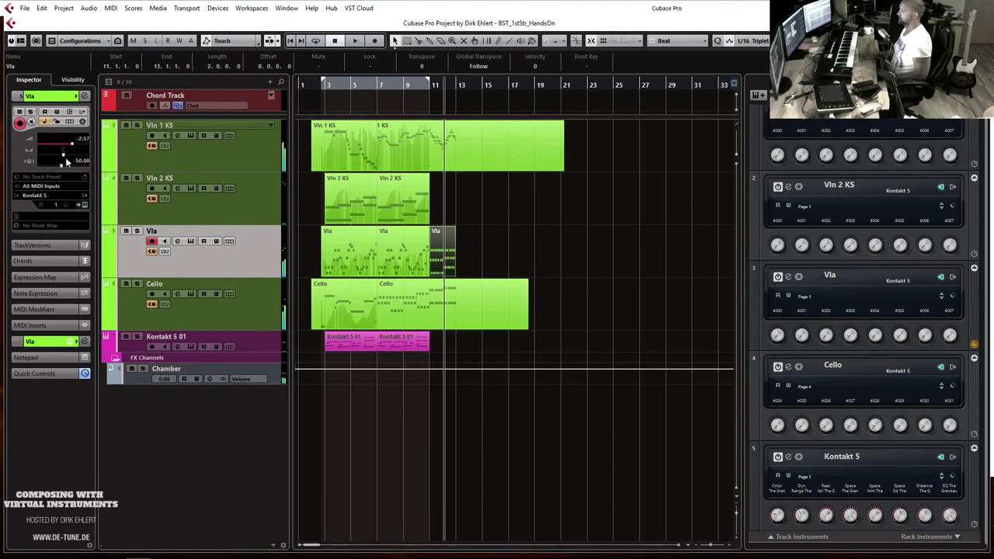
{"action": "left_click", "coordinate": [79, 162]}
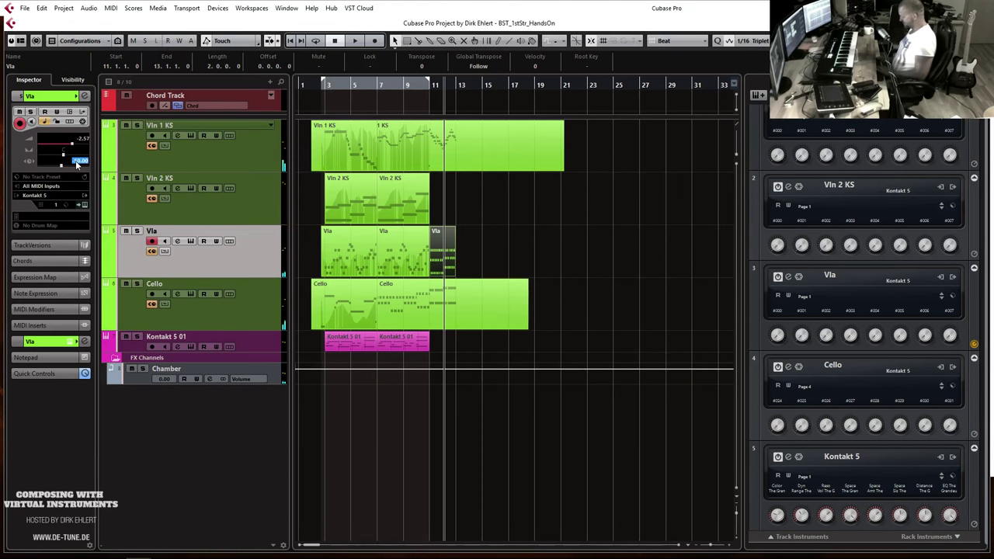
{"action": "key", "text": "Return"}
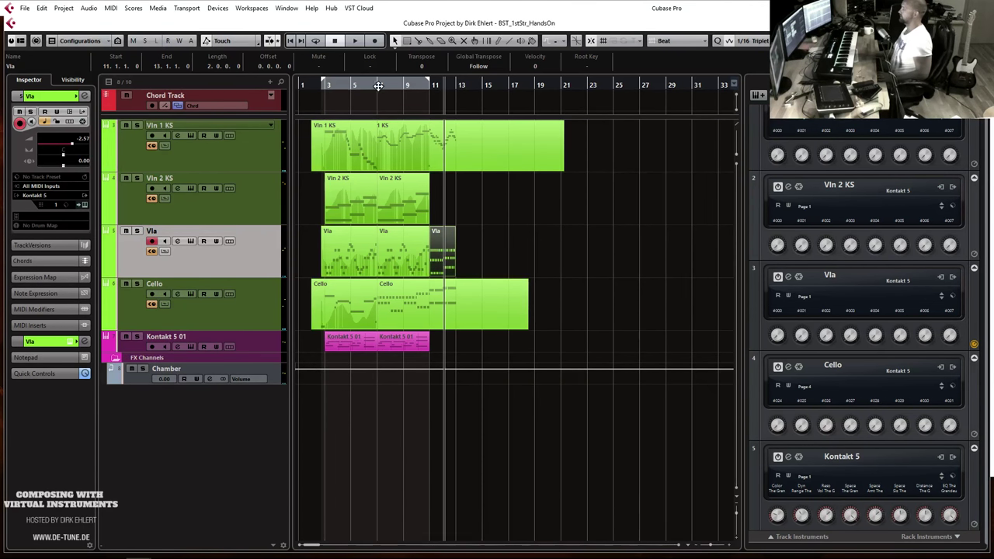
Play from bar 3, open the first Vla part and place a C0 keyswitch note just before bar 3.
{"action": "double_click", "coordinate": [320, 90]}
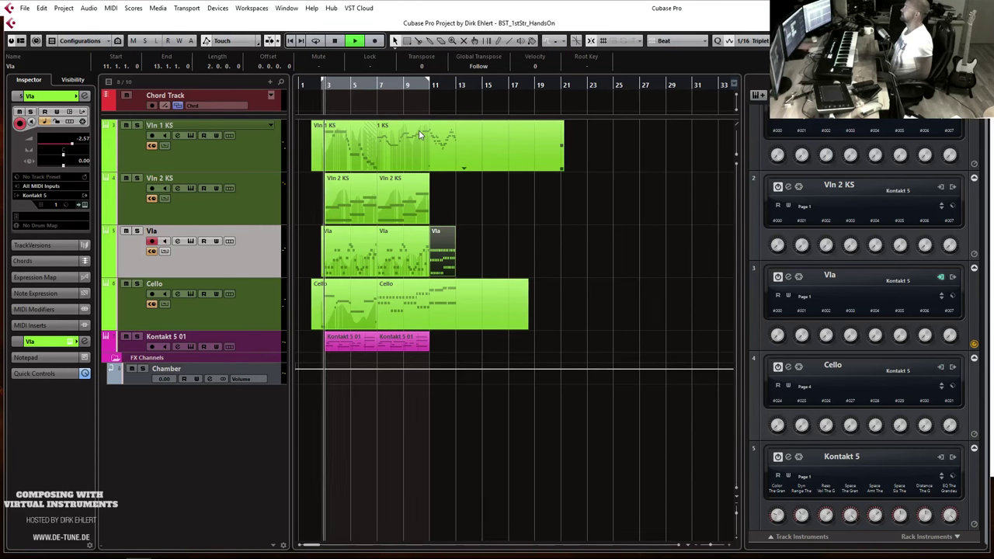
{"action": "double_click", "coordinate": [366, 250]}
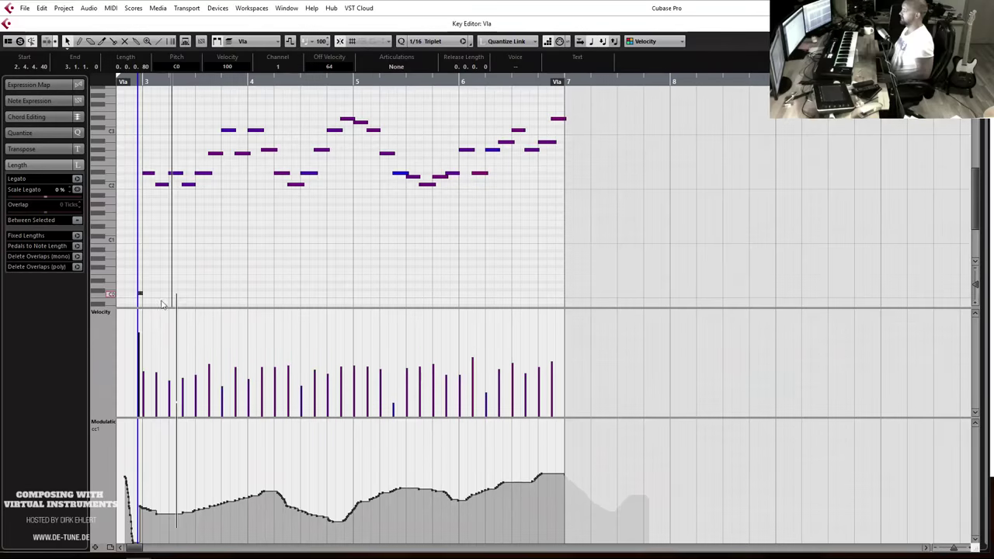
Extend the start of the first Vln 2 KS part back to 2.3.1.0 and draw a low keyswitch note just before bar 3.
{"action": "key", "text": "Return"}
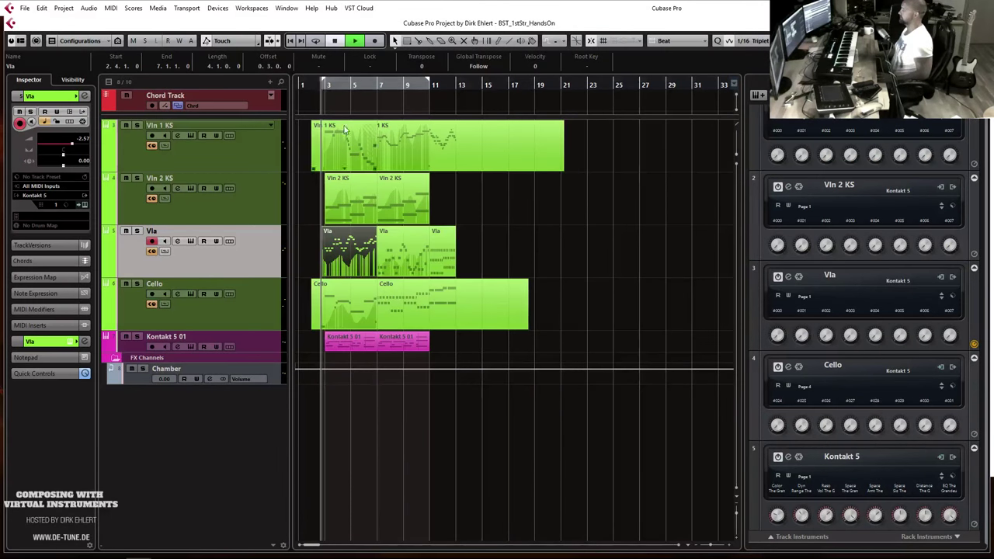
{"action": "left_click_drag", "start_coordinate": [324, 223], "coordinate": [317, 223]}
{"action": "double_click", "coordinate": [317, 223]}
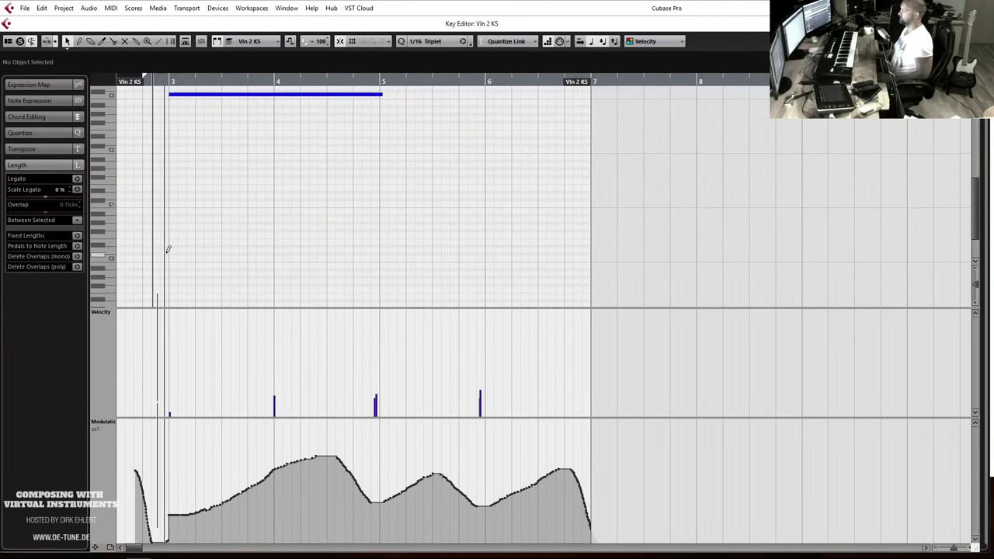
{"action": "left_click", "coordinate": [166, 253]}
{"action": "key", "text": "Return"}
Play back the full string arrangement through to bar 13.
{"action": "key", "text": "space"}
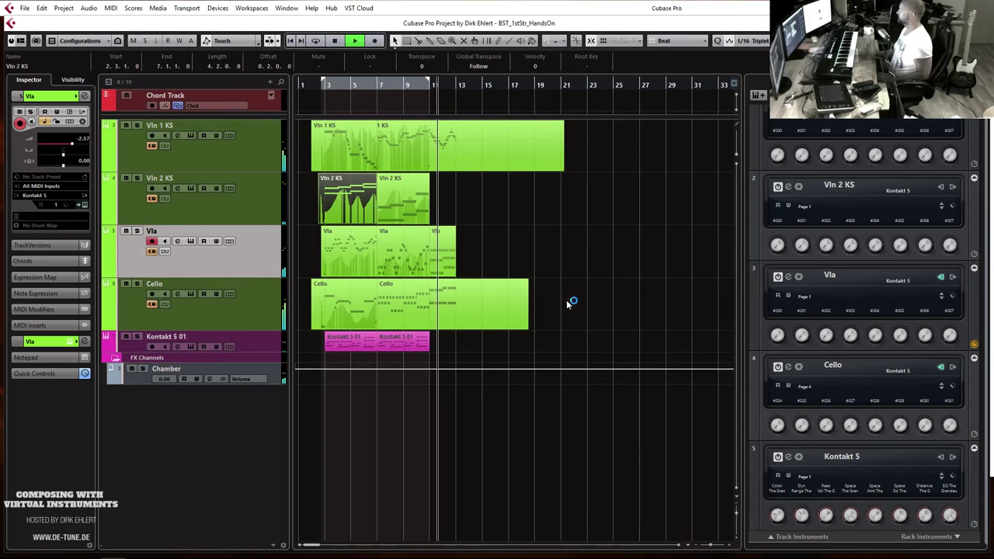
{"action": "left_click", "coordinate": [565, 239]}
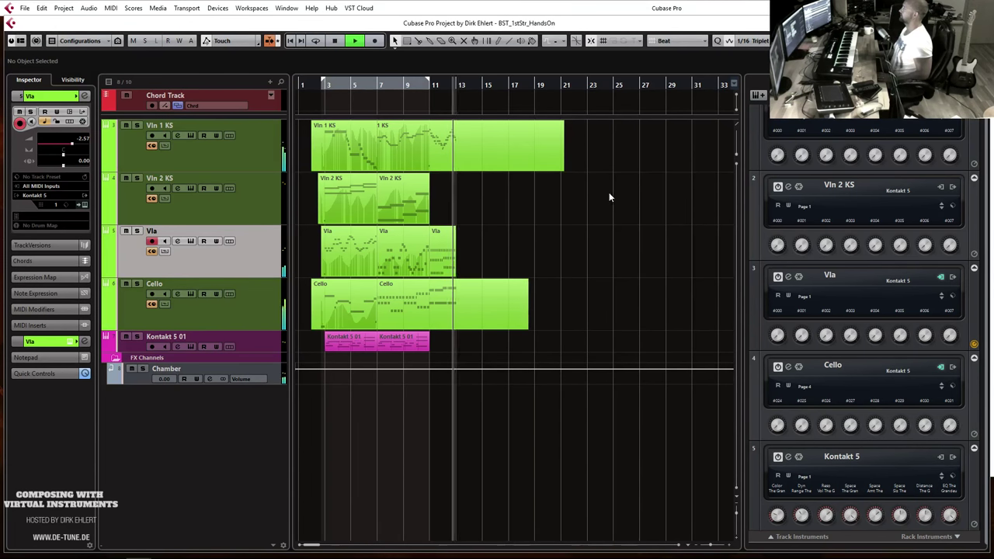
{"action": "key", "text": "space"}
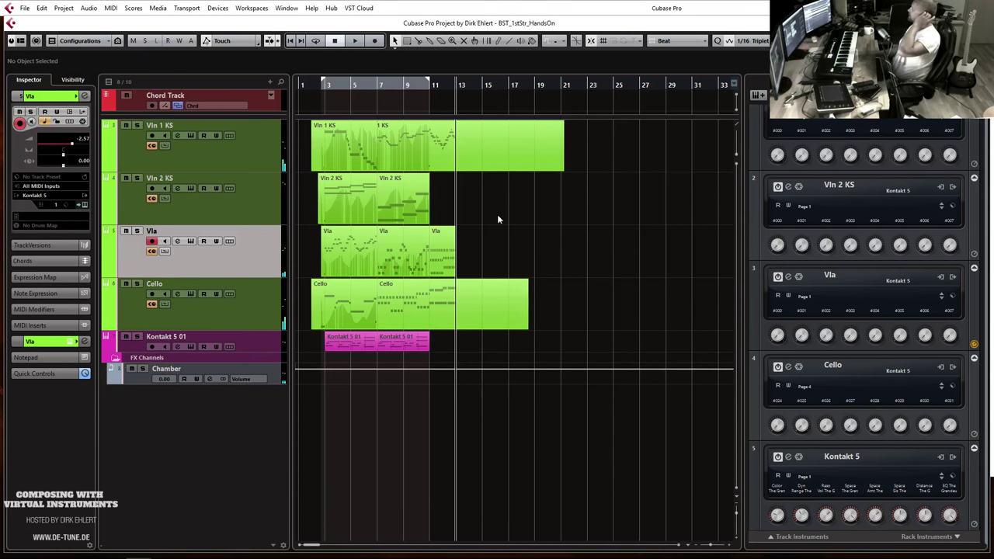
Delete all parts from the arrangement and reduce the heights of the Vln 1 KS, Vln 2 KS, Vla and Cello tracks.
{"action": "left_click_drag", "start_coordinate": [619, 422], "coordinate": [249, 52]}
{"action": "key", "text": "Delete"}
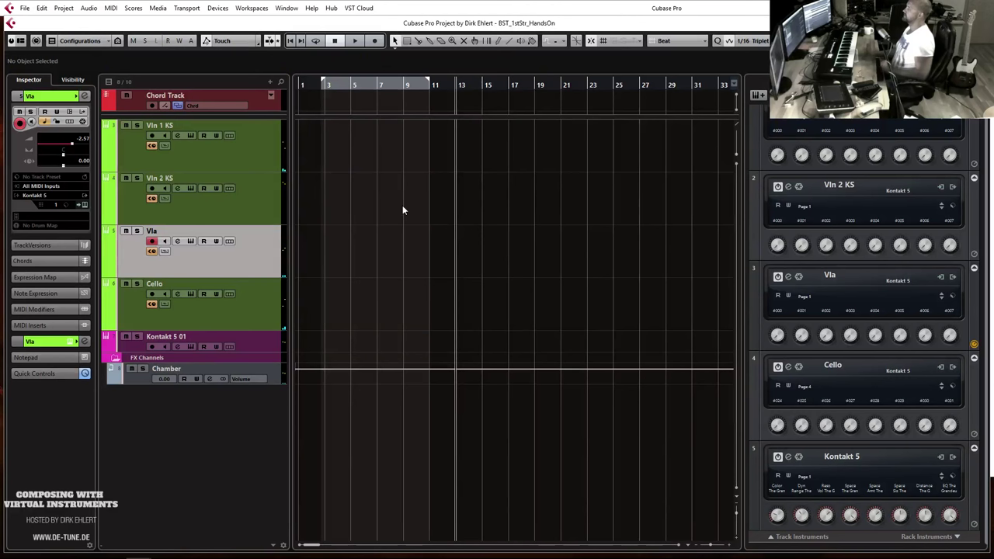
{"action": "left_click", "coordinate": [247, 155]}
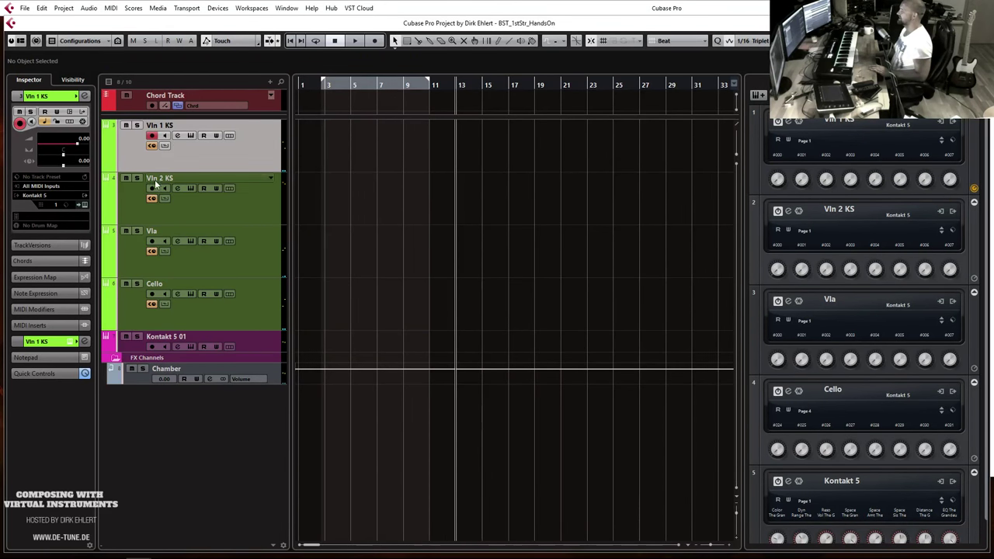
{"action": "left_click_drag", "start_coordinate": [206, 171], "coordinate": [208, 137]}
{"action": "left_click", "coordinate": [203, 188]}
{"action": "left_click_drag", "start_coordinate": [205, 189], "coordinate": [209, 157]}
{"action": "left_click_drag", "start_coordinate": [192, 214], "coordinate": [200, 184]}
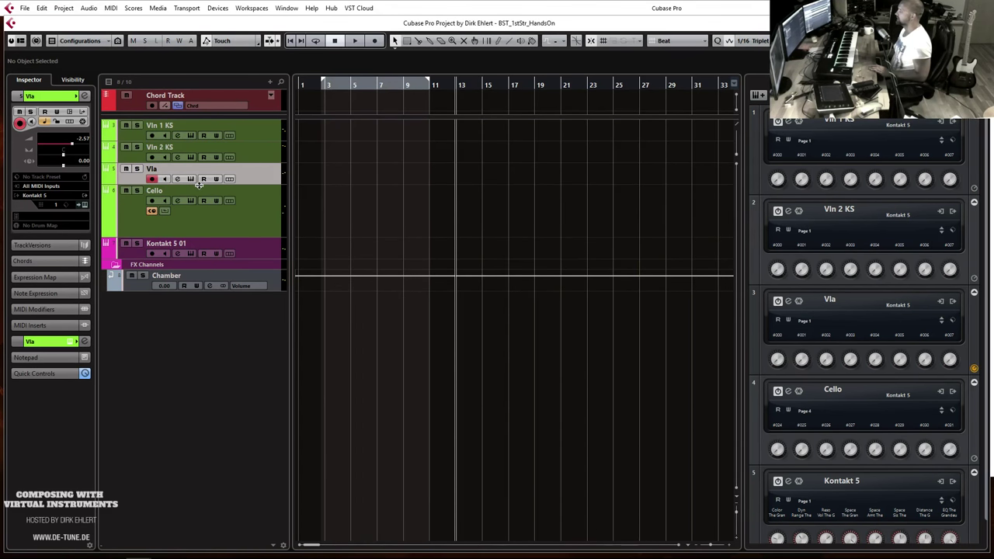
{"action": "left_click_drag", "start_coordinate": [193, 237], "coordinate": [203, 206]}
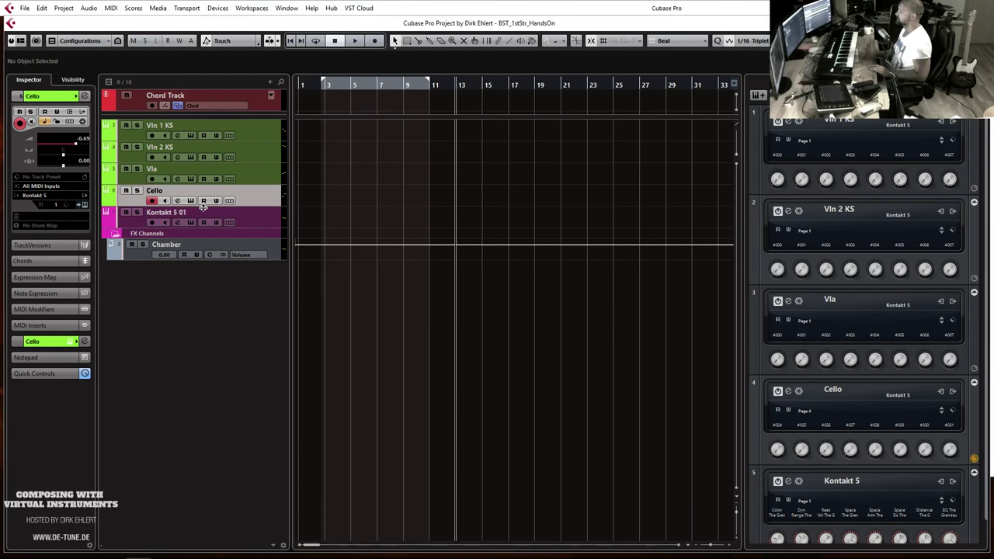
Record a new chordal sketch on the Kontakt 5 01 track through bar 11.
{"action": "left_click", "coordinate": [259, 222]}
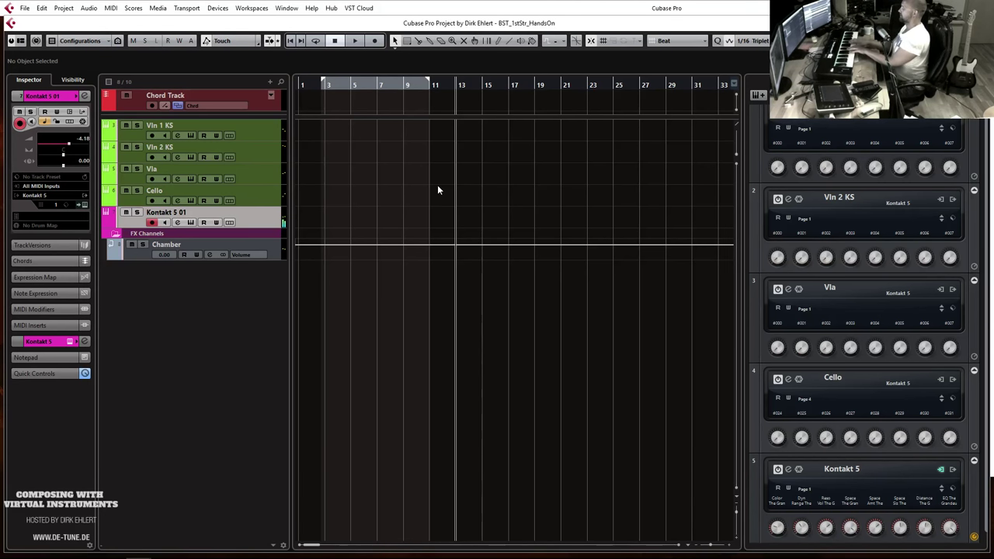
{"action": "key", "text": "KP_Multiply"}
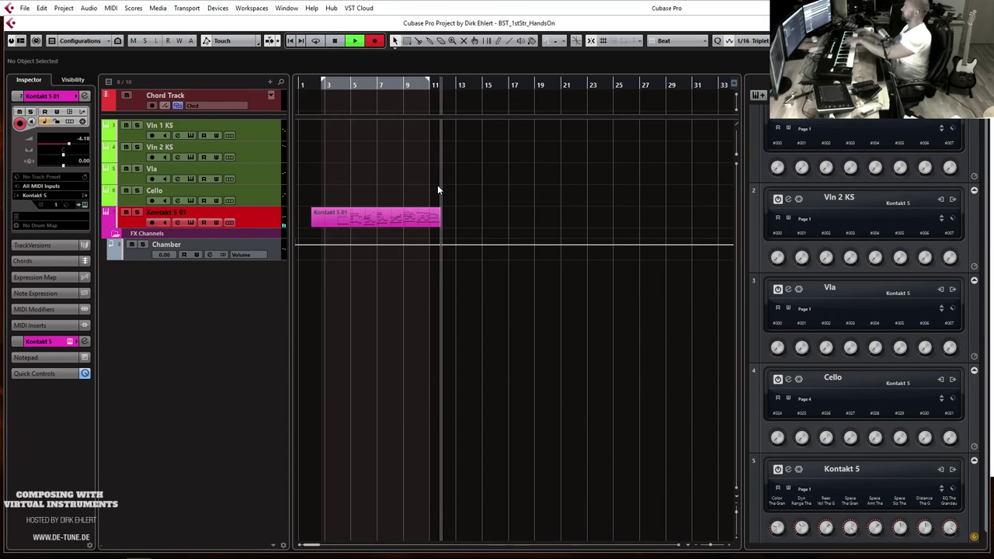
{"action": "key", "text": "space"}
Set the quantize value to 1/16 for the recorded sketch and trim the Kontakt 5 01 part's start to bar 4.
{"action": "key", "text": "ctrl+e"}
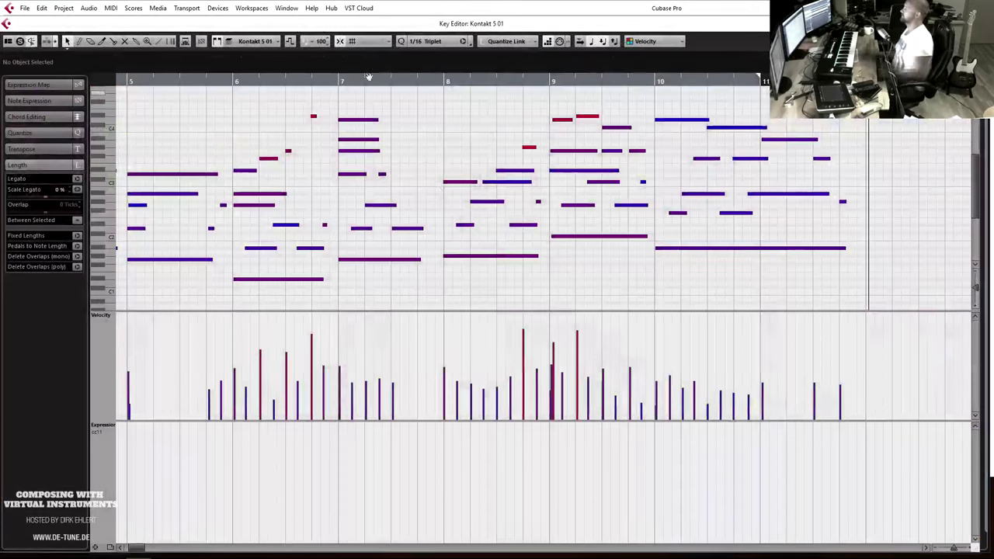
{"action": "left_click", "coordinate": [414, 45]}
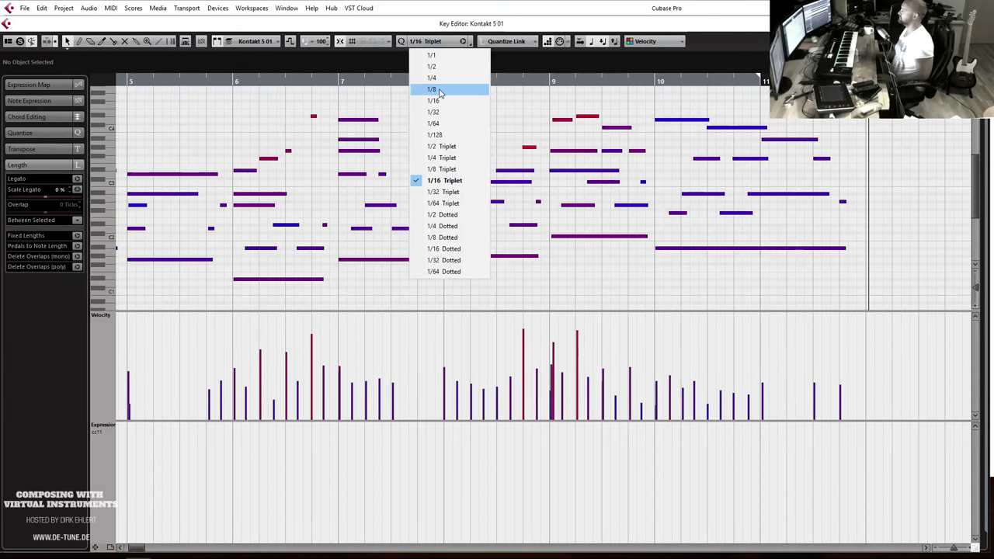
{"action": "left_click", "coordinate": [438, 90]}
{"action": "left_click", "coordinate": [403, 45]}
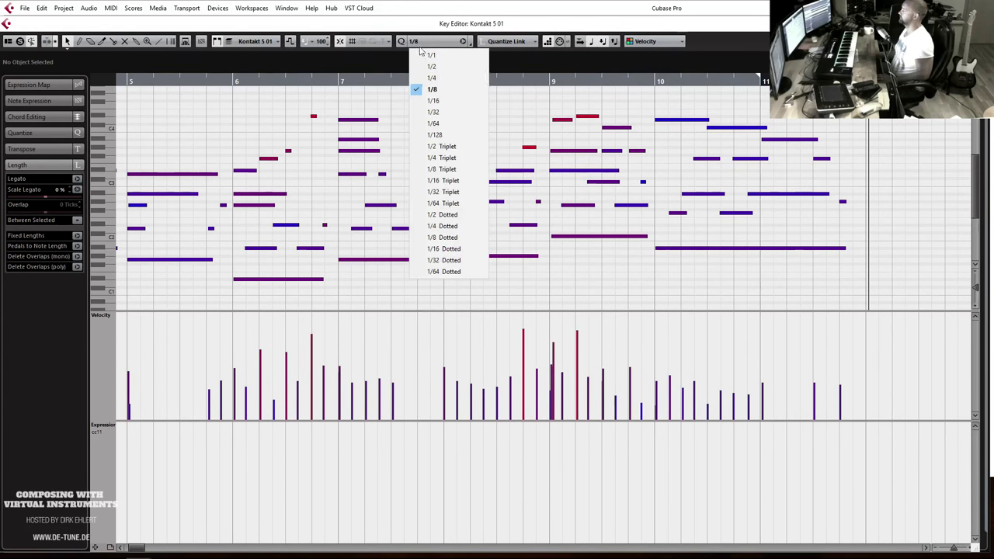
{"action": "left_click", "coordinate": [435, 100]}
{"action": "scroll", "coordinate": [434, 212], "scroll_direction": "left", "scroll_amount": 5}
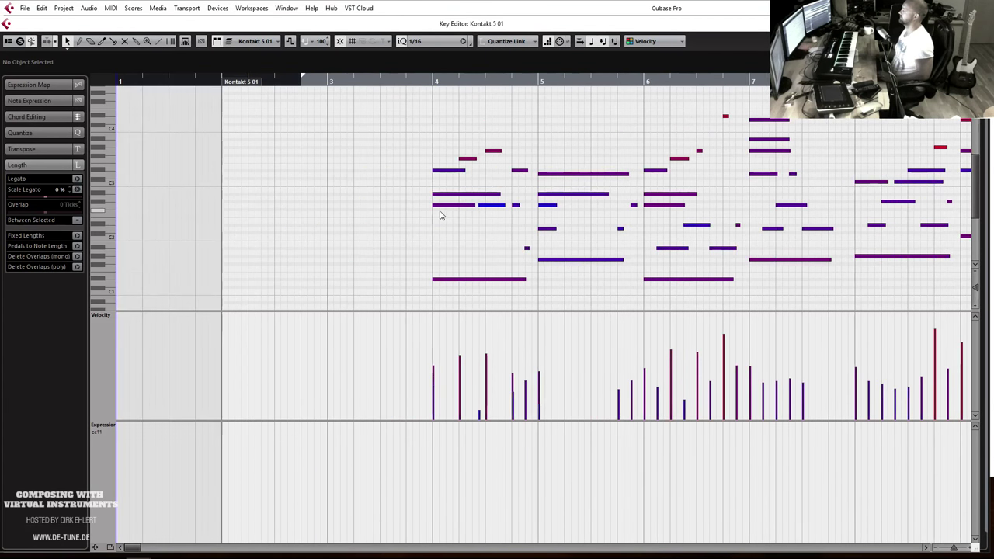
{"action": "left_click_drag", "start_coordinate": [410, 122], "coordinate": [445, 294]}
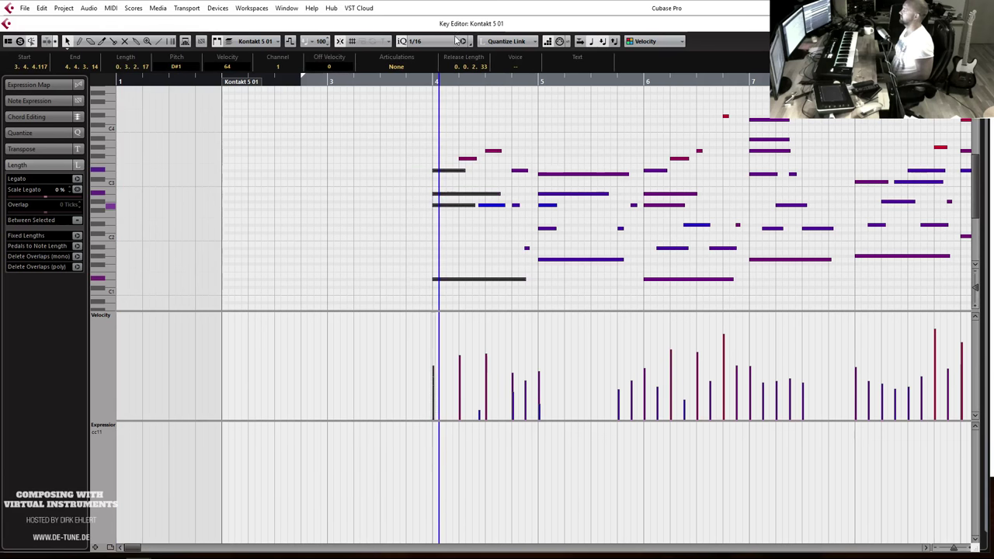
{"action": "left_click_drag", "start_coordinate": [228, 83], "coordinate": [440, 91]}
{"action": "key", "text": "Return"}
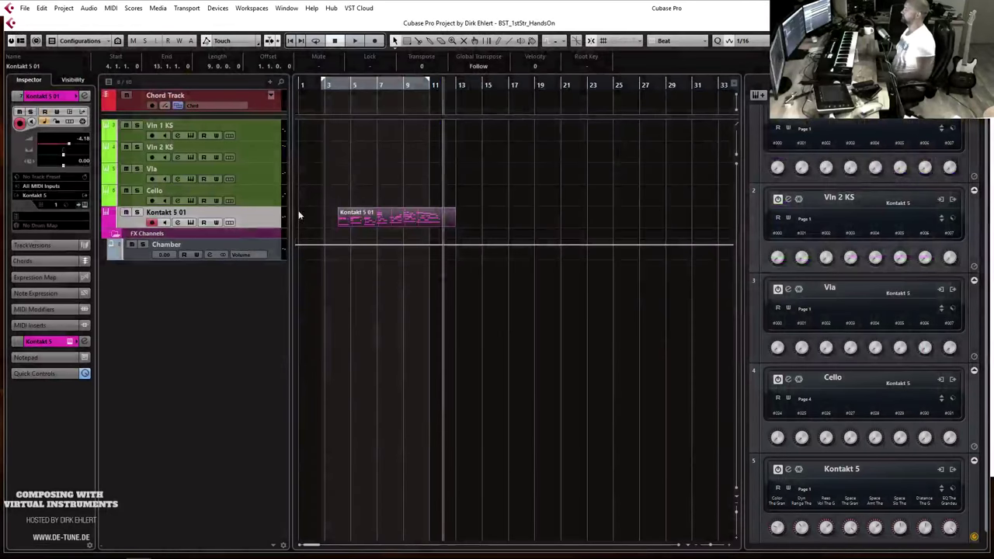
Show the transport panel and set a fixed project tempo of 64.
{"action": "key", "text": "F2"}
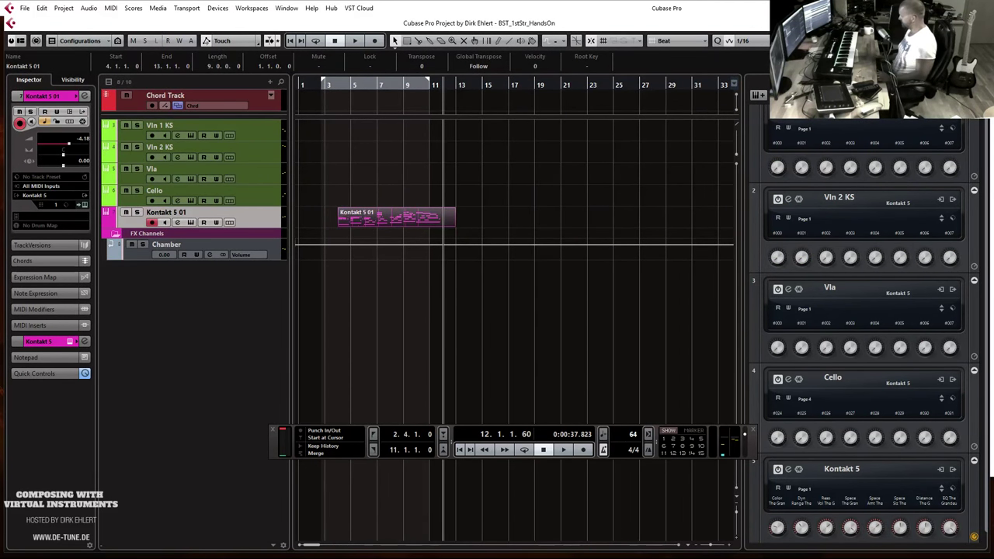
{"action": "key", "text": "h"}
{"action": "key", "text": "h"}
{"action": "key", "text": "h"}
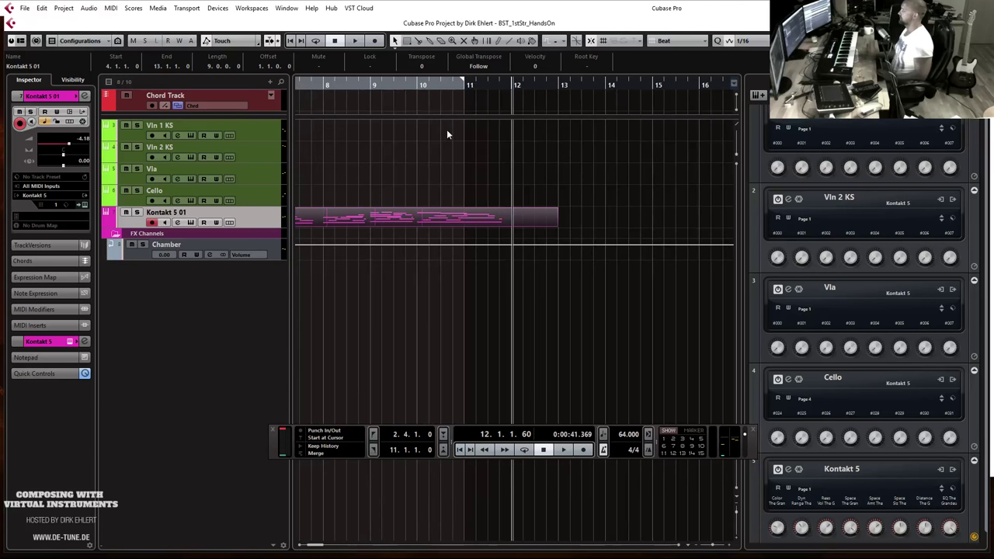
Set the left locator to bar 3 and rehearse a Vln 1 KS line against the sketch.
{"action": "left_click", "coordinate": [360, 115]}
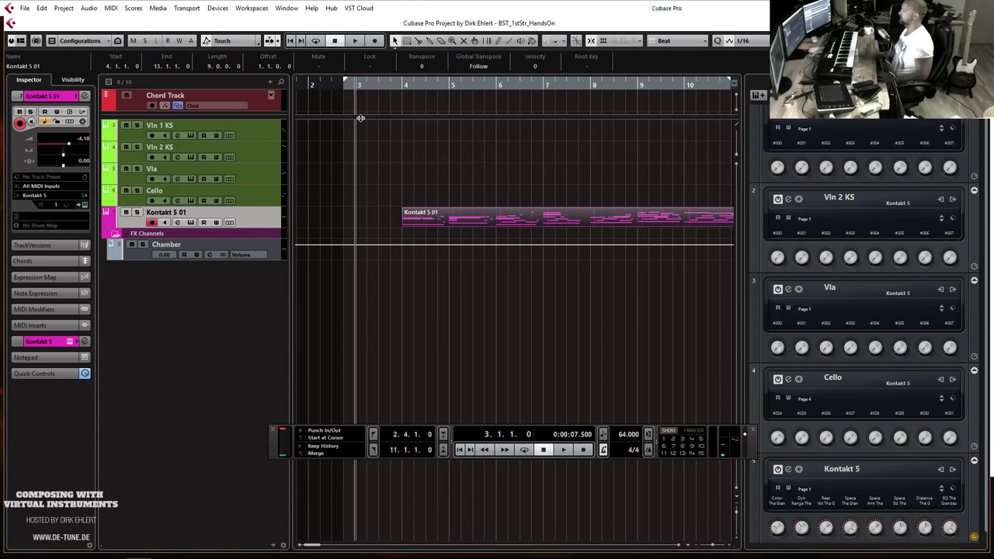
{"action": "key", "text": "ctrl+1"}
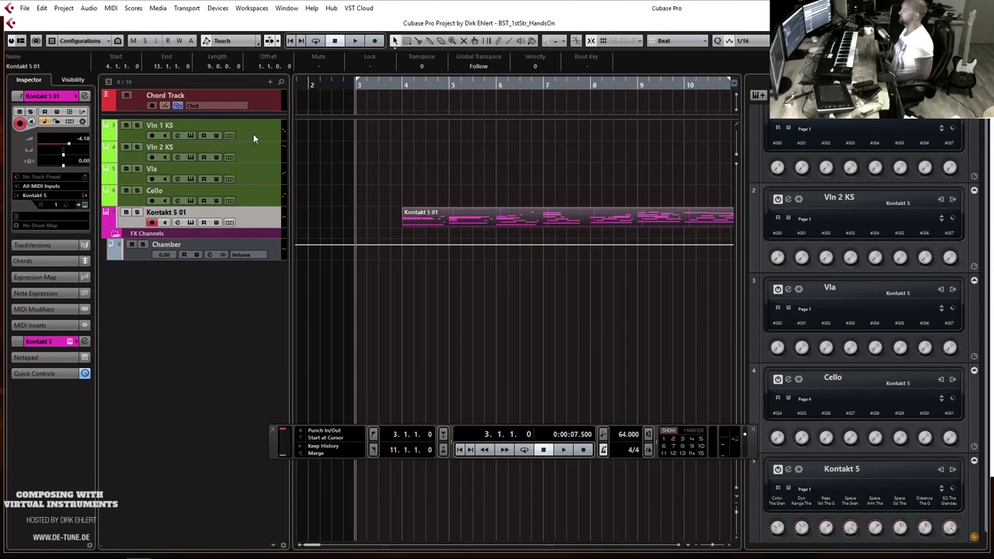
{"action": "left_click", "coordinate": [253, 137]}
{"action": "key", "text": "space"}
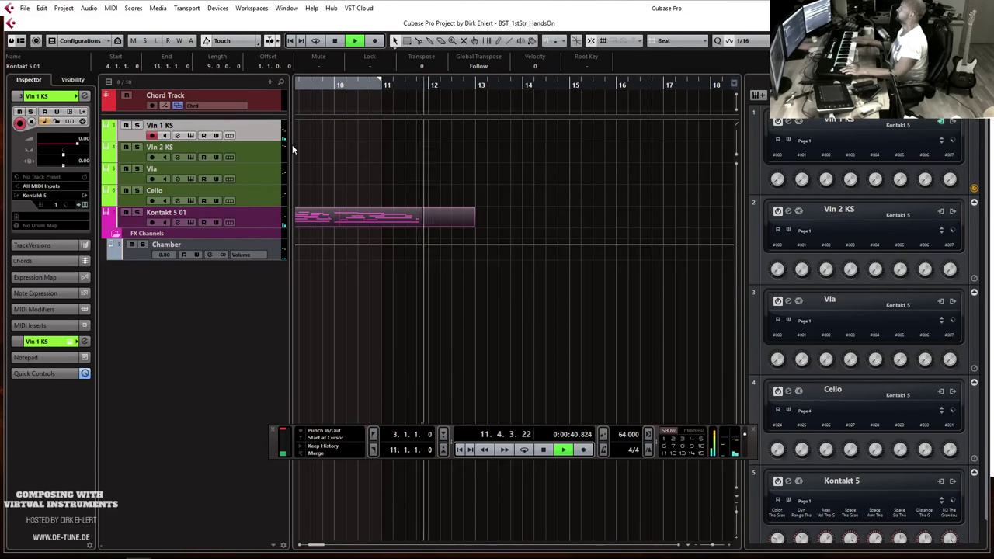
{"action": "key", "text": "space"}
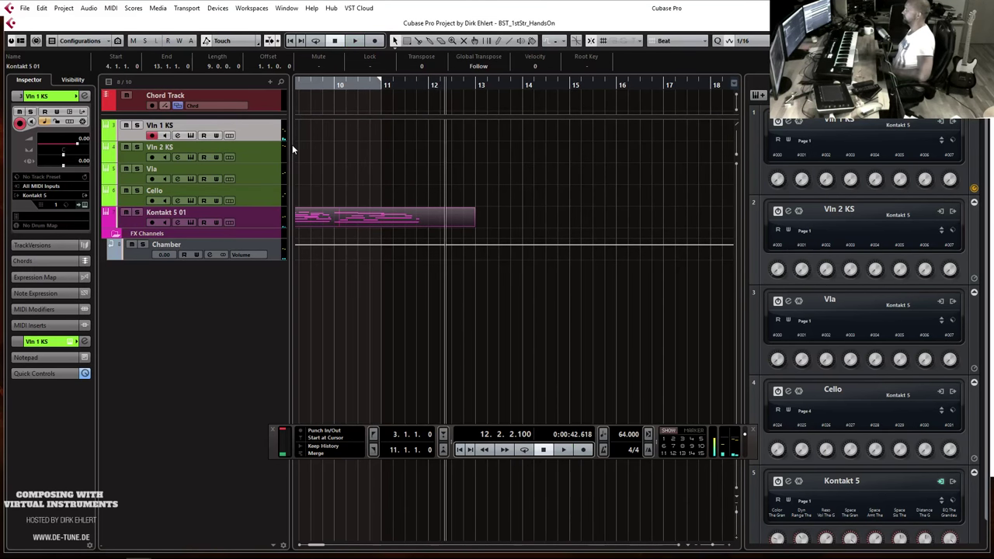
Record the Vln 1 KS line with its dynamics over the sketch from bar 3 through bar 11.
{"action": "scroll", "coordinate": [292, 145], "scroll_direction": "left", "scroll_amount": 5}
{"action": "left_click", "coordinate": [358, 92]}
{"action": "left_click", "coordinate": [320, 98]}
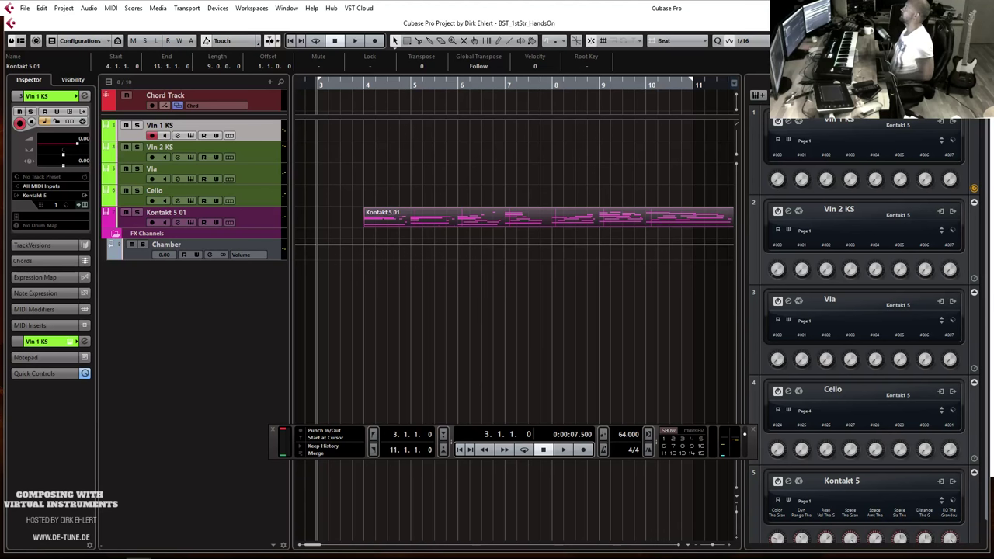
{"action": "key", "text": "F2"}
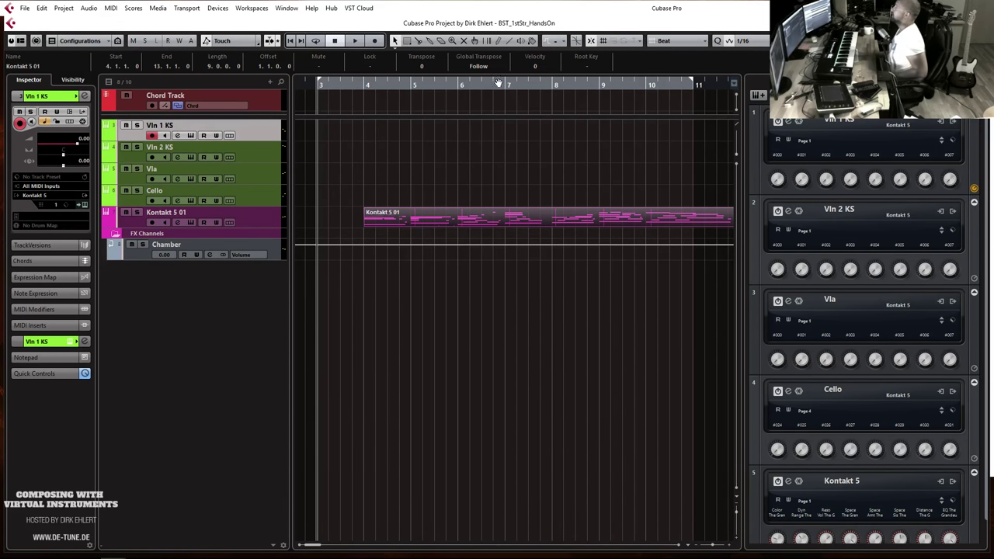
{"action": "key", "text": "F2"}
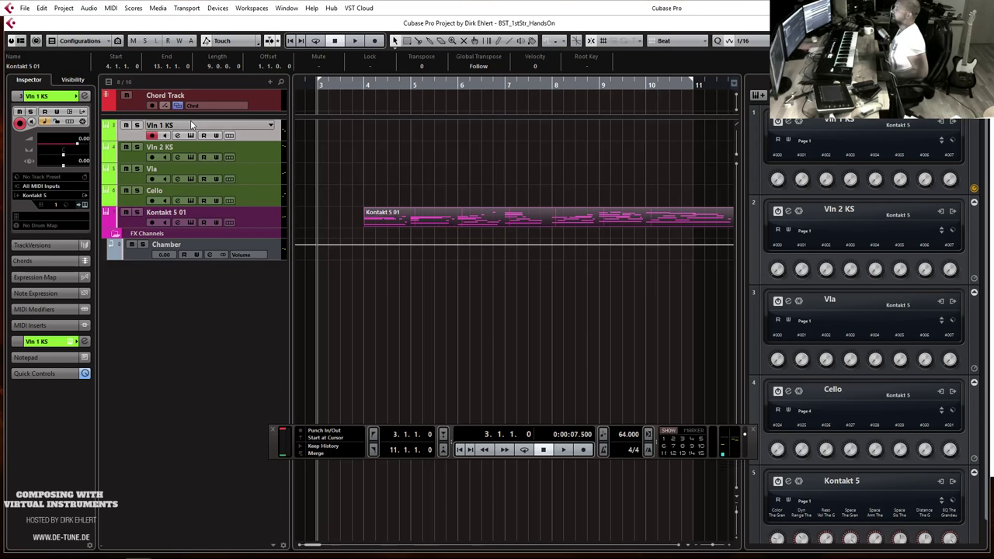
{"action": "key", "text": "KP_Multiply"}
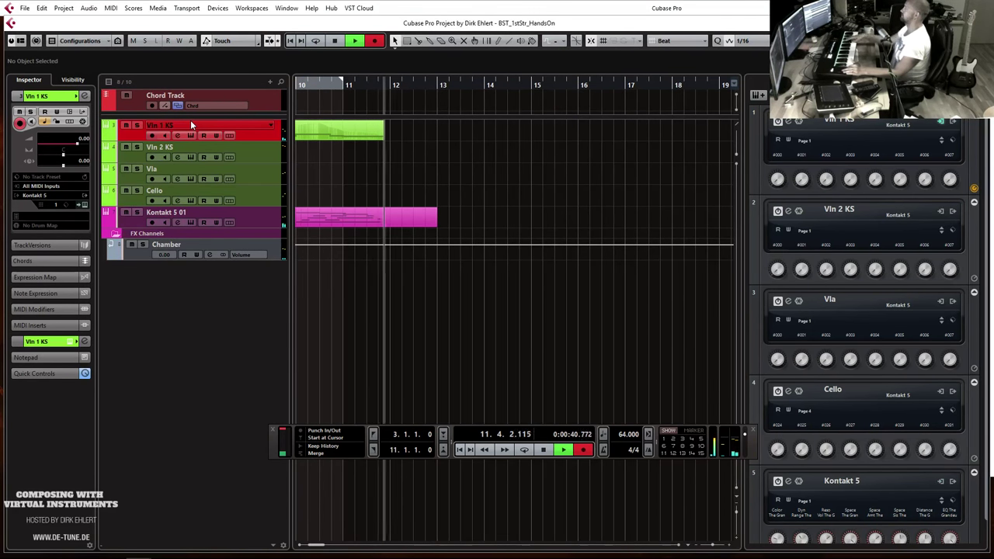
{"action": "key", "text": "space"}
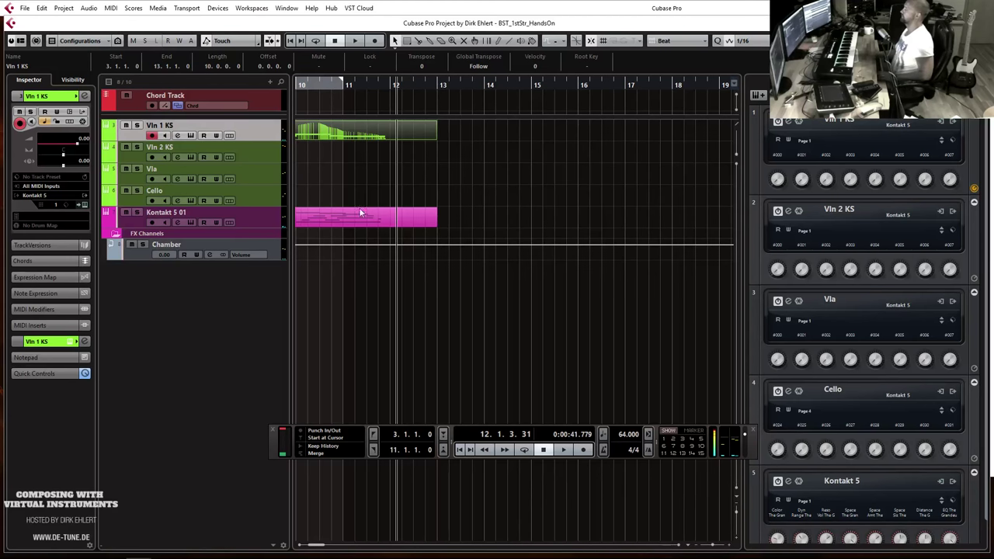
Try out a line on the Vla track during playback from bar 3, and select the Cello track for recording.
{"action": "scroll", "coordinate": [387, 243], "scroll_direction": "left", "scroll_amount": 5}
{"action": "scroll", "coordinate": [387, 243], "scroll_direction": "left", "scroll_amount": 3}
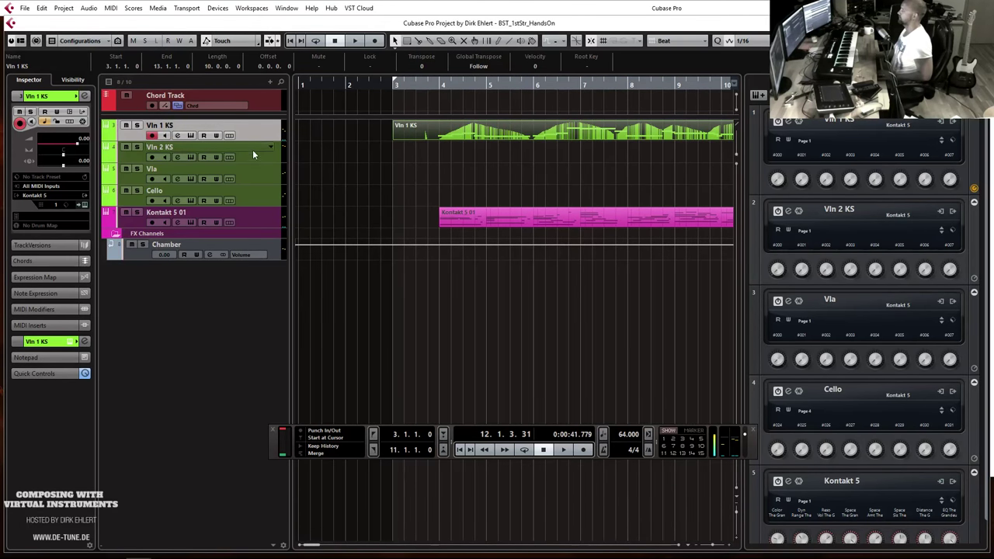
{"action": "left_click", "coordinate": [259, 178]}
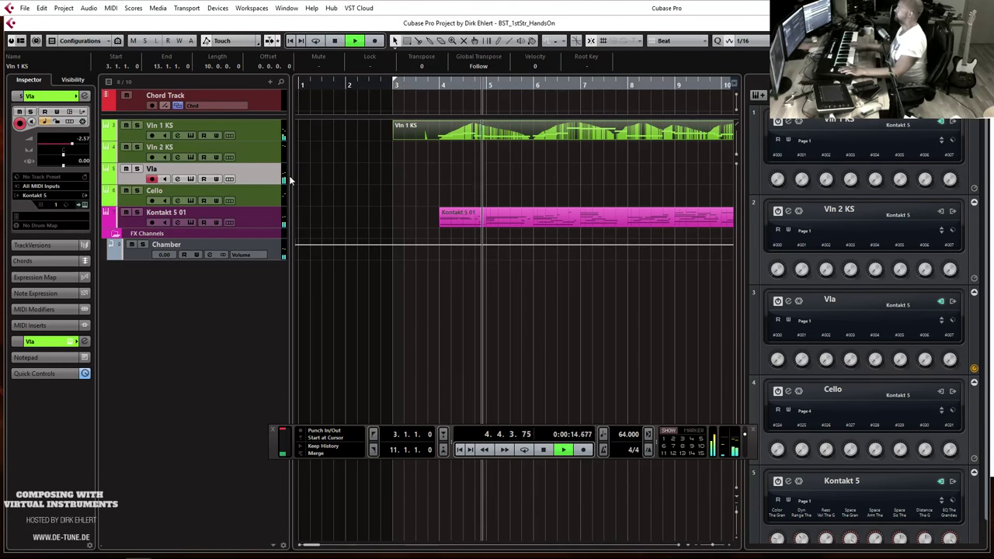
{"action": "key", "text": "space"}
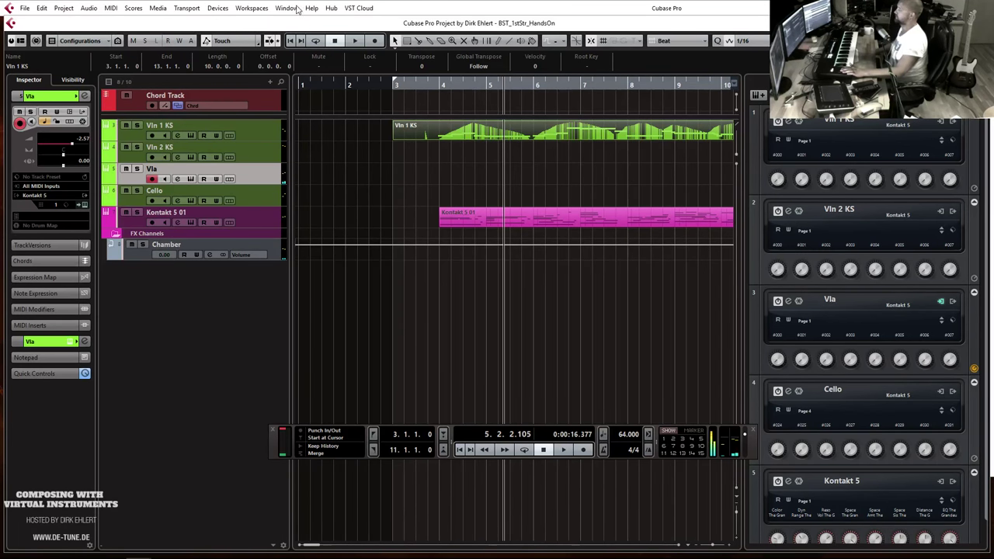
{"action": "left_click", "coordinate": [266, 190]}
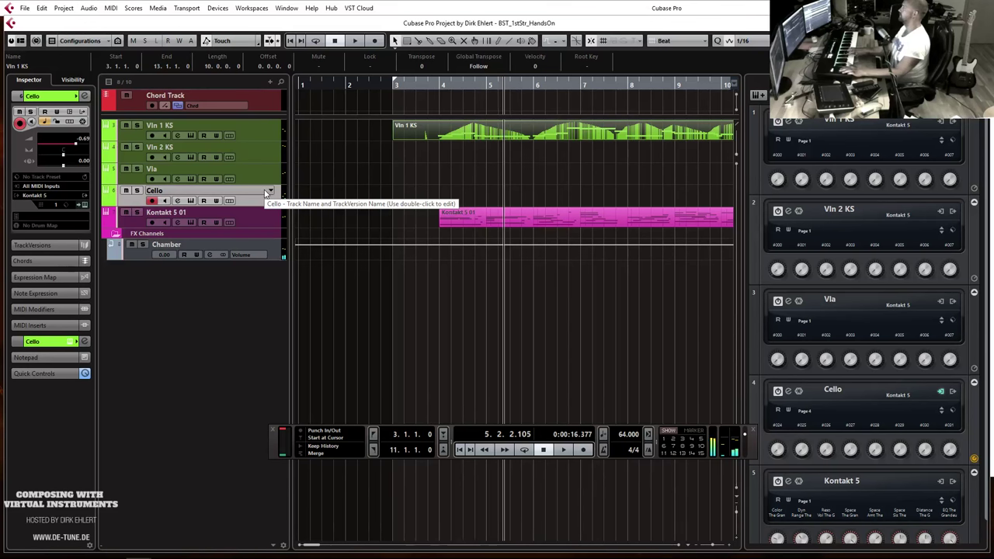
{"action": "key", "text": "KP_Multiply"}
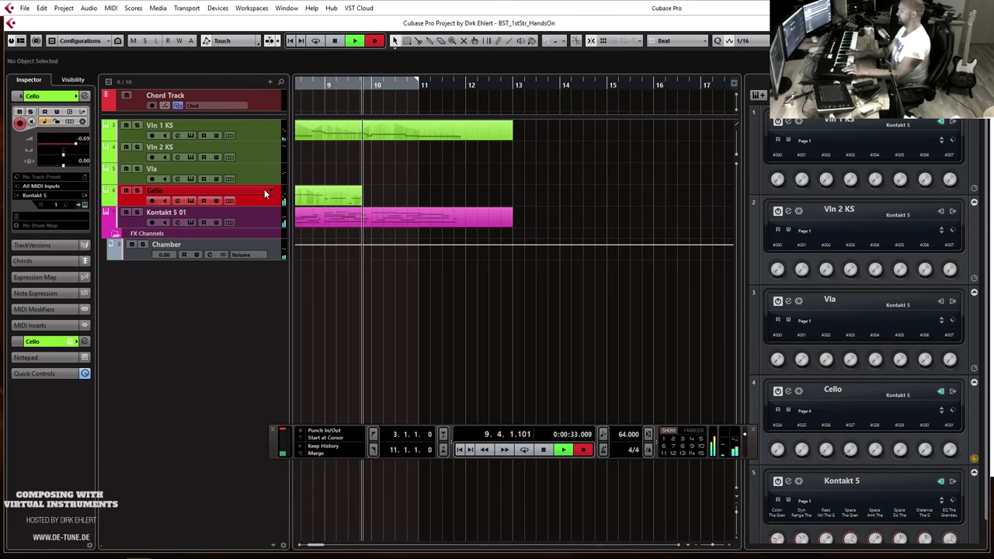
{"action": "key", "text": "space"}
{"action": "key", "text": "Delete"}
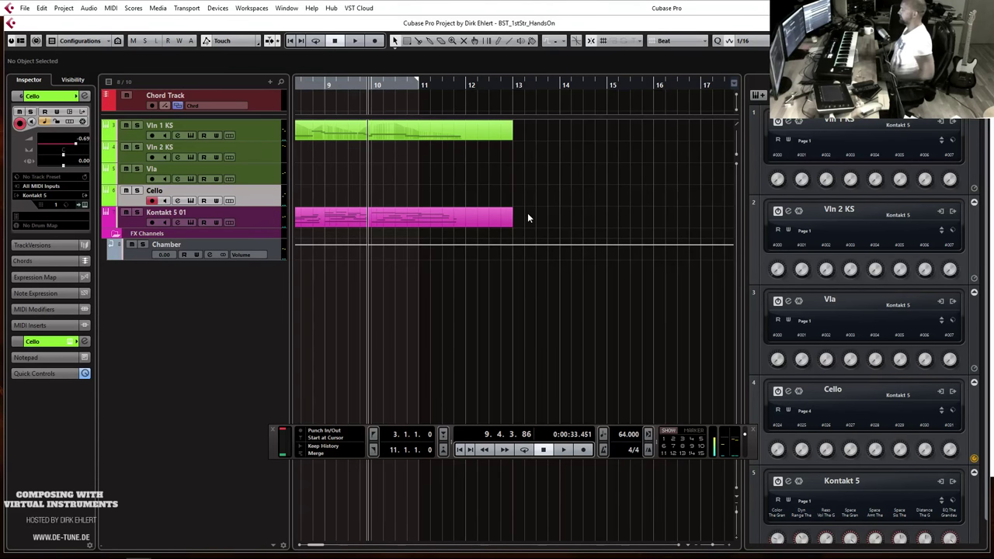
Record the Cello line with its dynamics over the sketch from bar 3 until just past bar 12.
{"action": "scroll", "coordinate": [528, 212], "scroll_direction": "left", "scroll_amount": 7}
{"action": "key", "text": "KP_1"}
{"action": "key", "text": "KP_Multiply"}
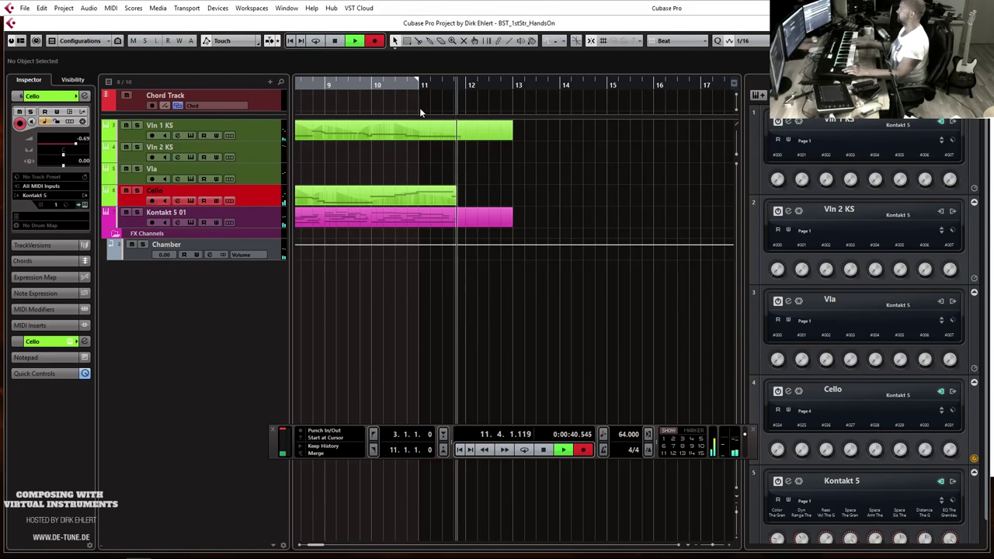
{"action": "key", "text": "space"}
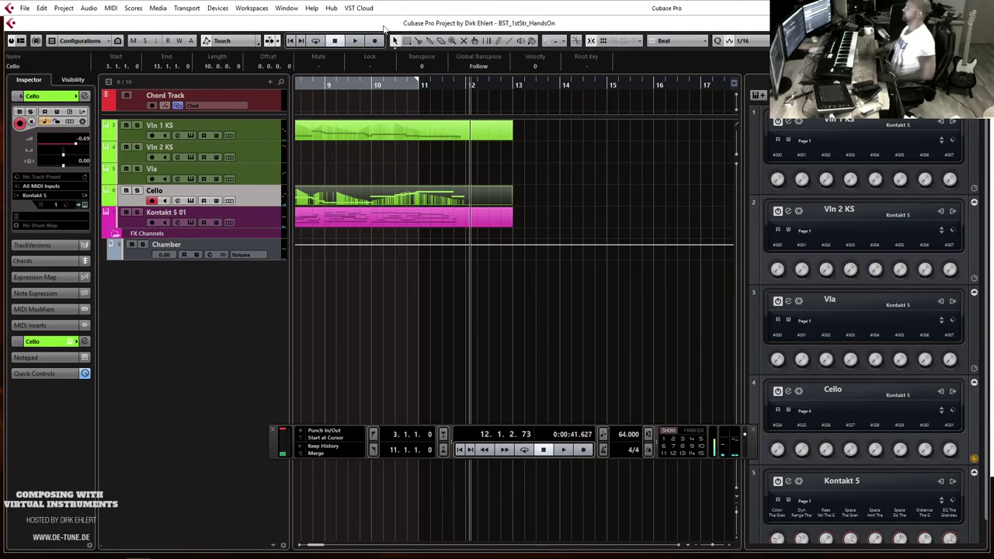
Rehearse a line on the Vla track against the recorded parts, playing twice from bar 4.
{"action": "scroll", "coordinate": [443, 189], "scroll_direction": "left", "scroll_amount": 8}
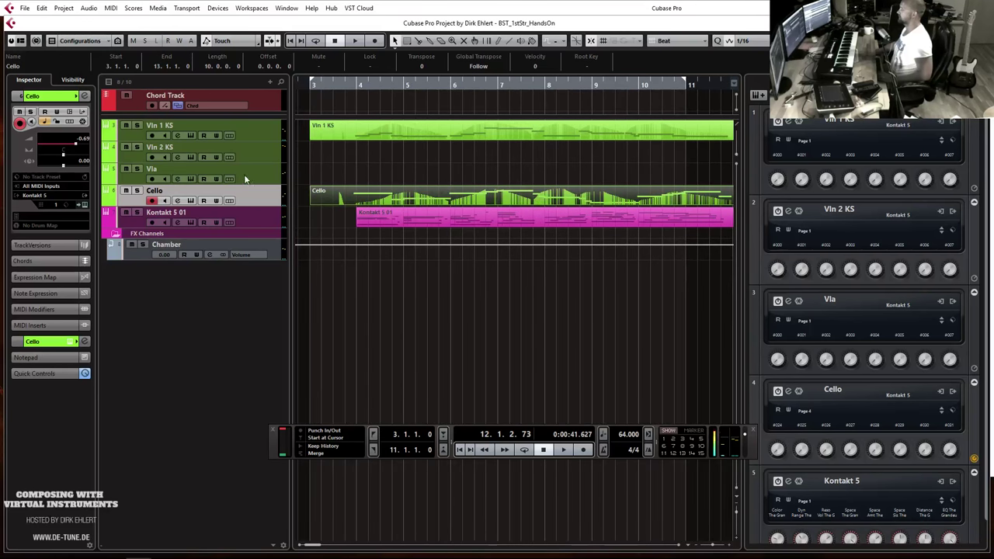
{"action": "left_click", "coordinate": [276, 174]}
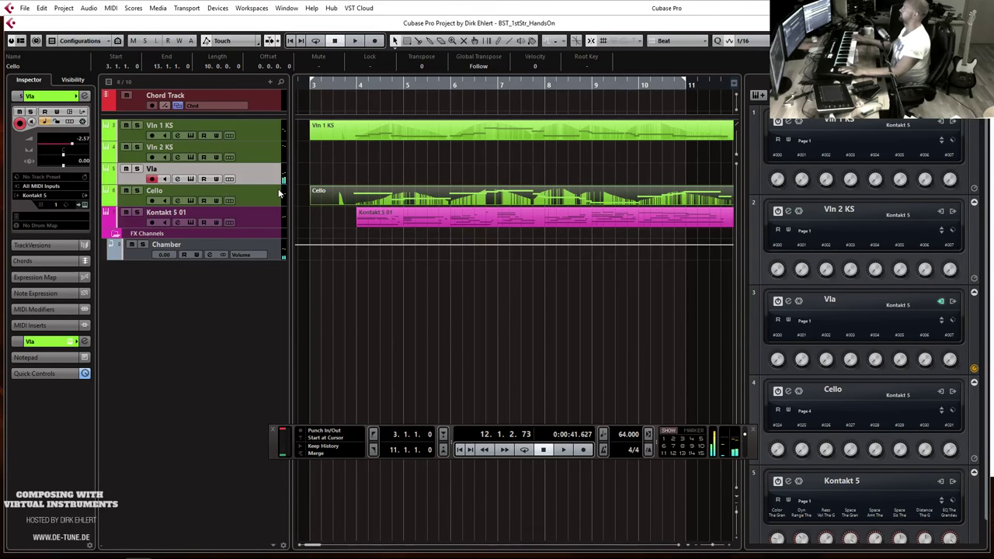
{"action": "left_click", "coordinate": [356, 84]}
{"action": "key", "text": "space"}
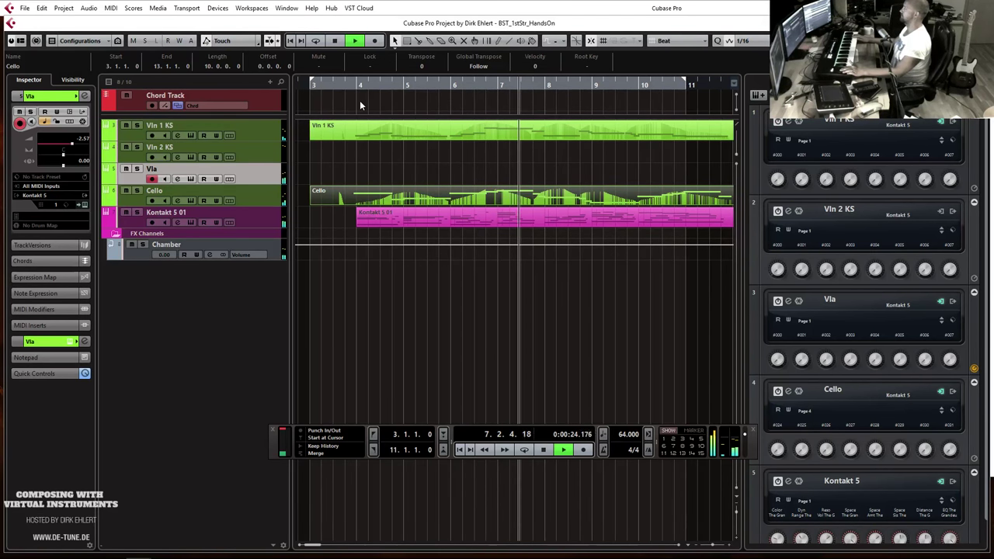
{"action": "key", "text": "space"}
{"action": "left_click", "coordinate": [357, 86]}
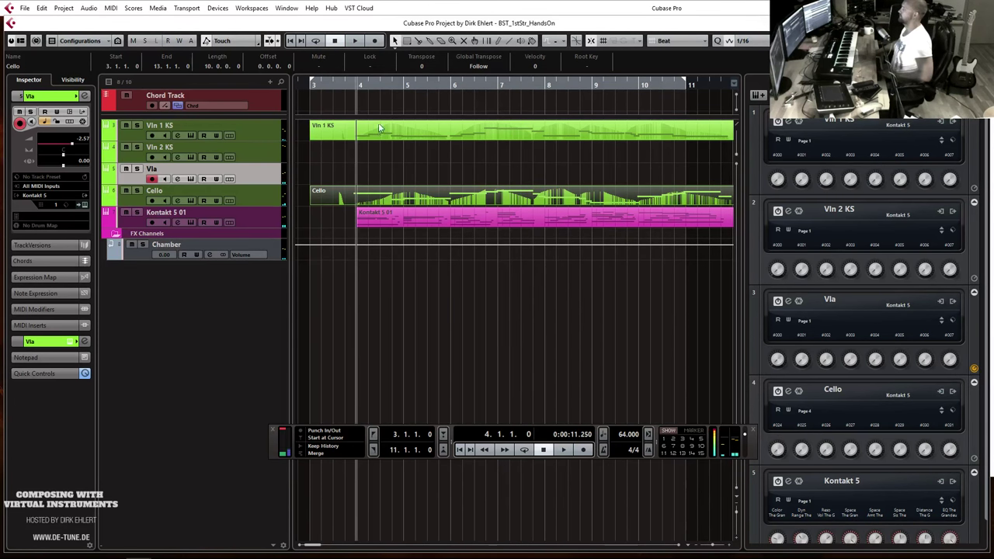
{"action": "key", "text": "space"}
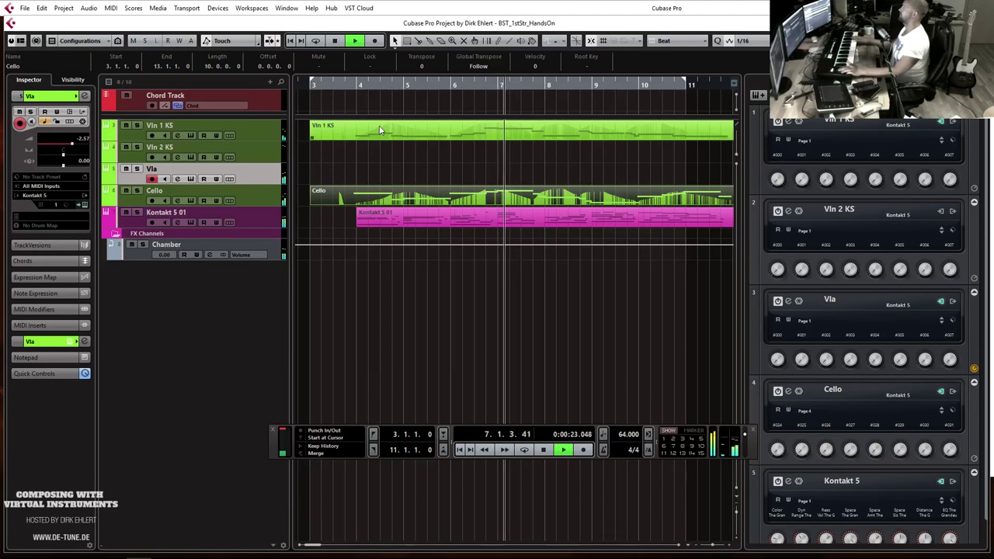
{"action": "key", "text": "space"}
{"action": "left_click", "coordinate": [352, 101]}
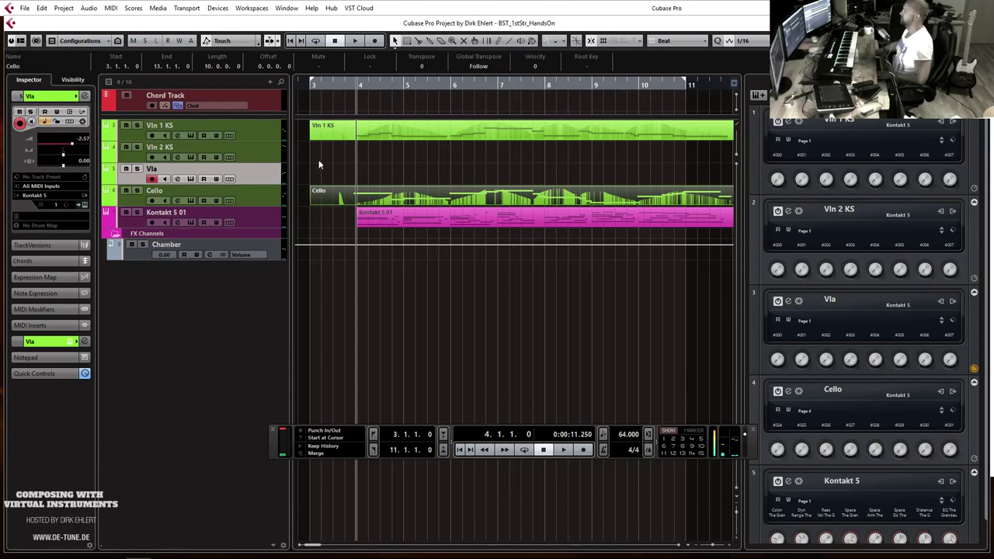
Record the Vln 2 KS line with its dynamics from bar 3 through bar 11.
{"action": "left_click", "coordinate": [263, 153]}
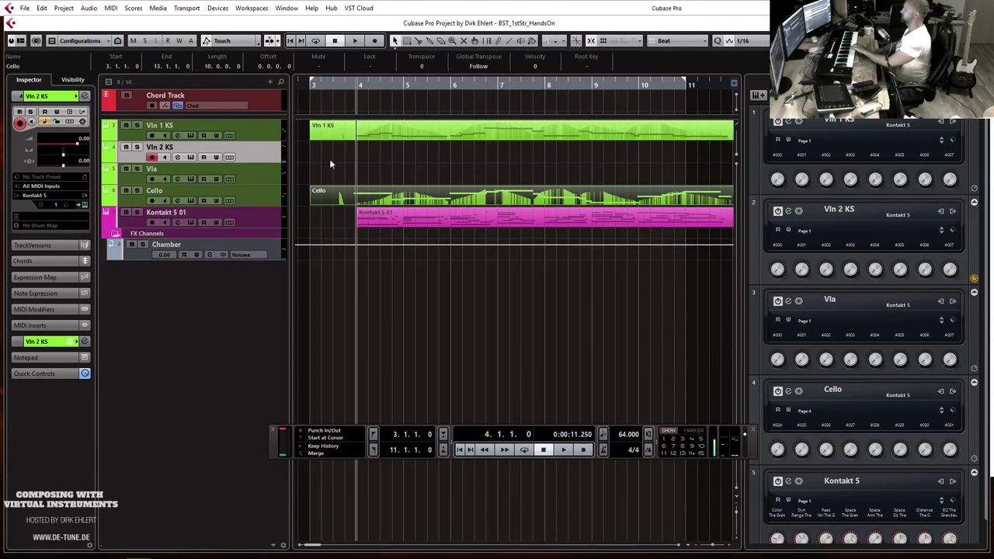
{"action": "key", "text": "KP_Multiply"}
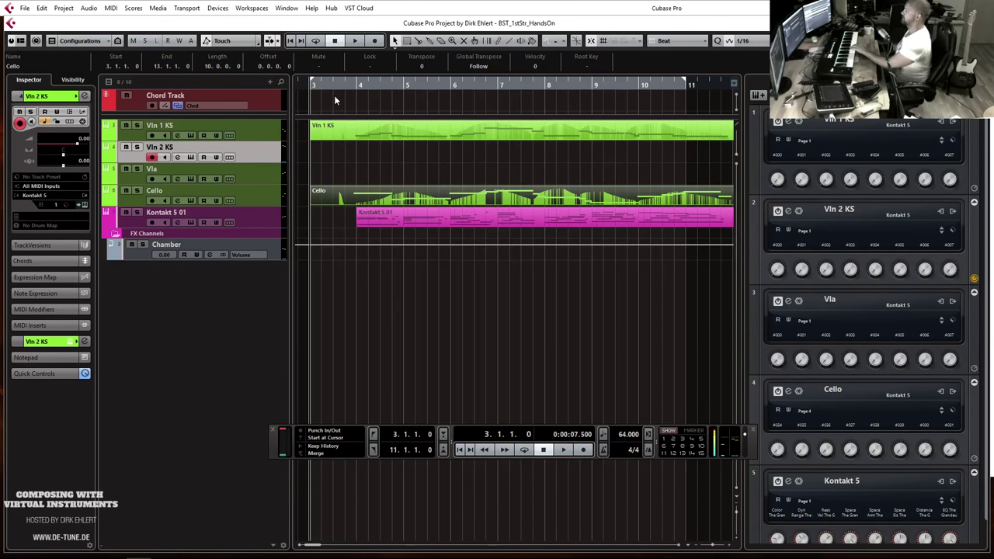
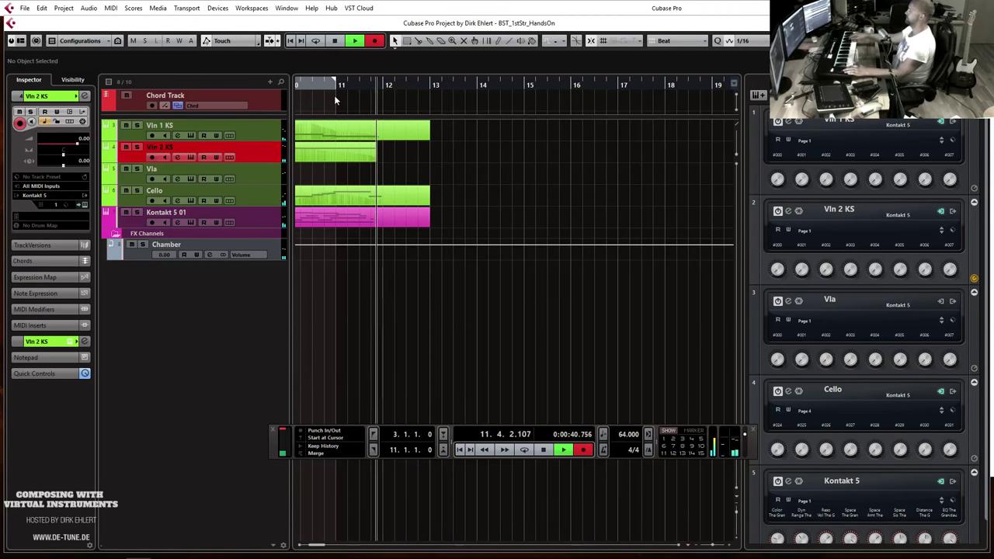
{"action": "key", "text": "space"}
{"action": "left_click", "coordinate": [335, 41]}
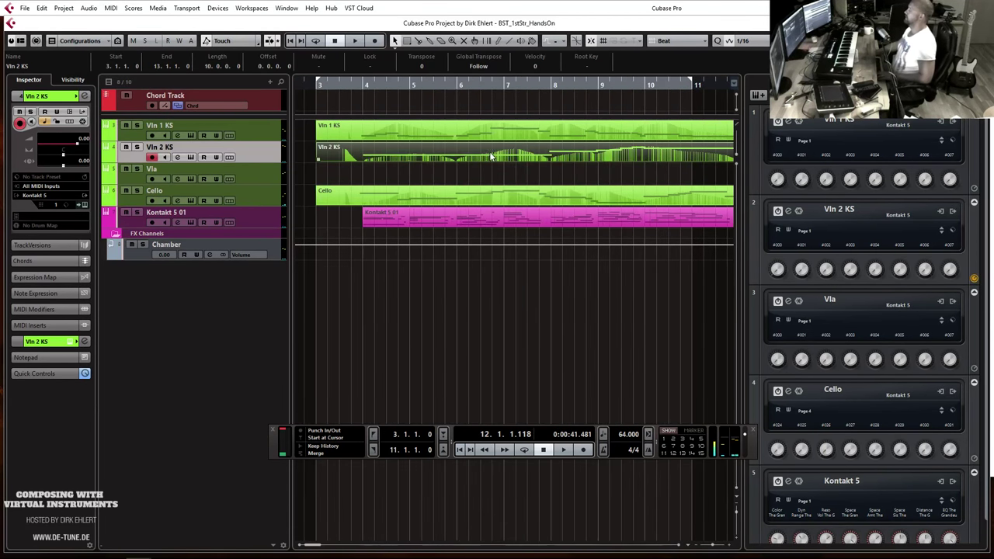
Select the Vla track and rehearse its line against the recorded parts from bar 3 to bar 12.
{"action": "left_click", "coordinate": [263, 172]}
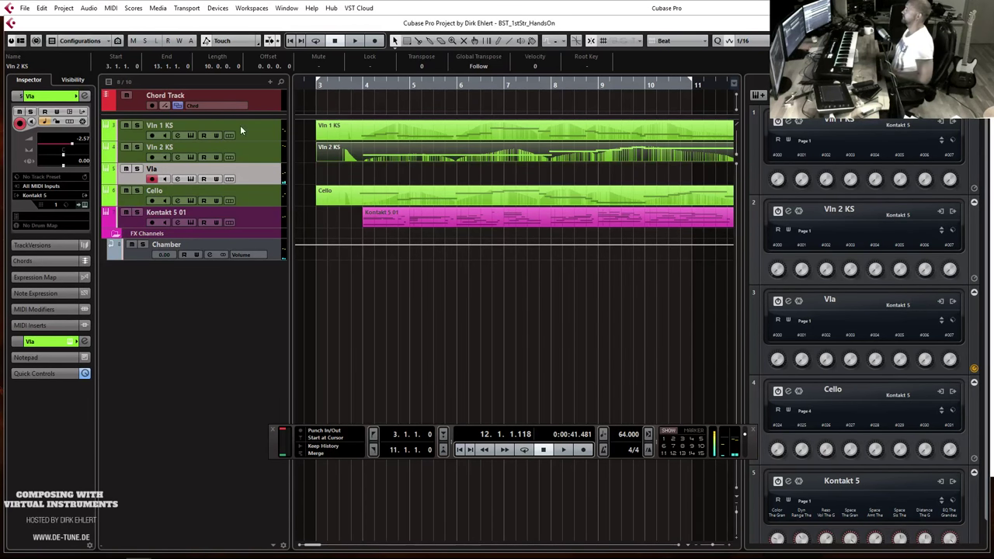
{"action": "left_click", "coordinate": [308, 87]}
{"action": "key", "text": "space"}
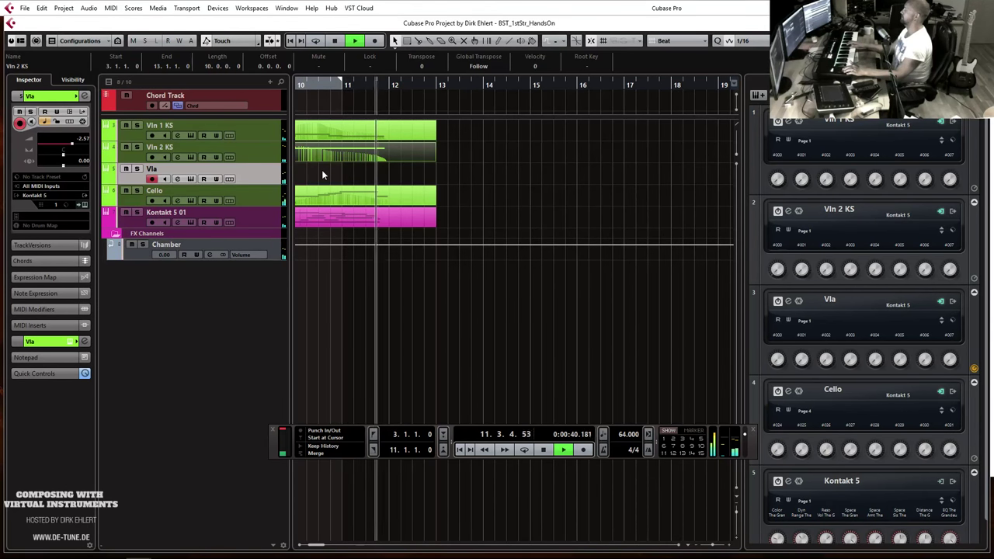
{"action": "key", "text": "space"}
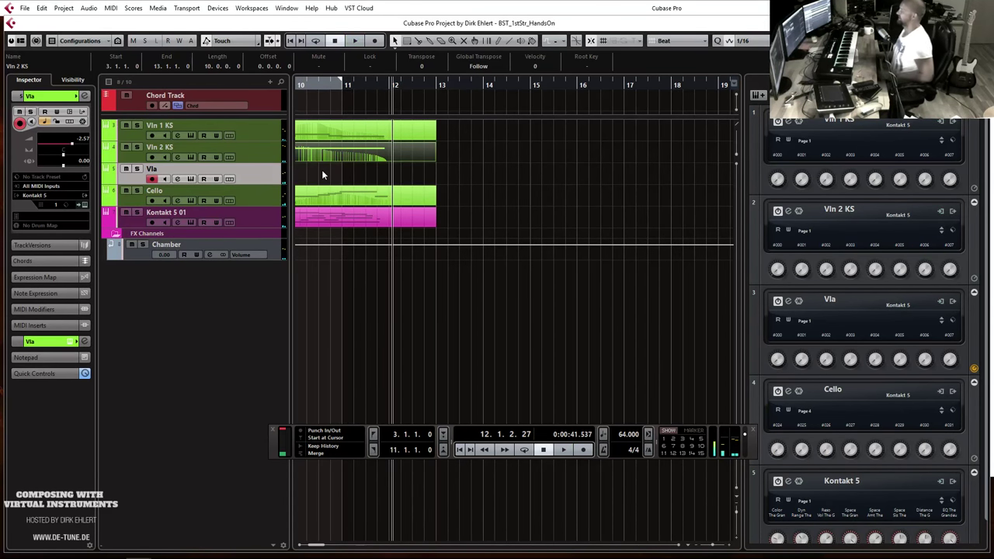
Try recording a Vla take from bar 3, stopping at about bar 6.
{"action": "scroll", "coordinate": [435, 275], "scroll_direction": "left", "scroll_amount": 10}
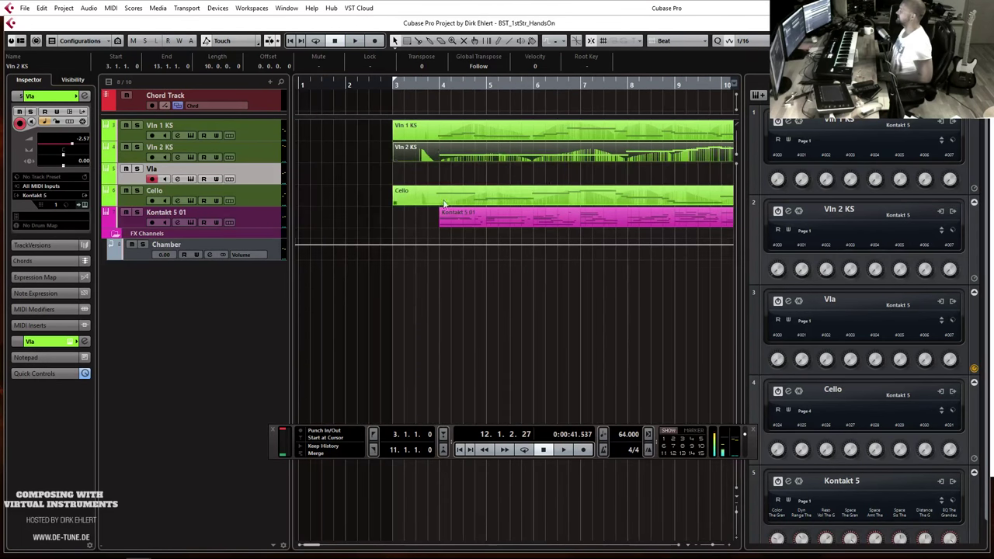
{"action": "left_click", "coordinate": [396, 97]}
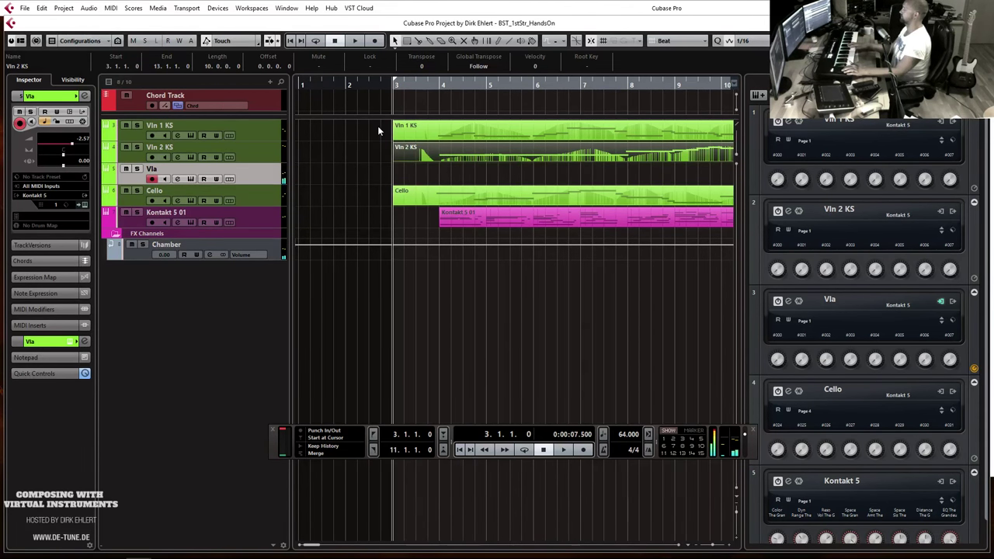
{"action": "key", "text": "KP_Multiply"}
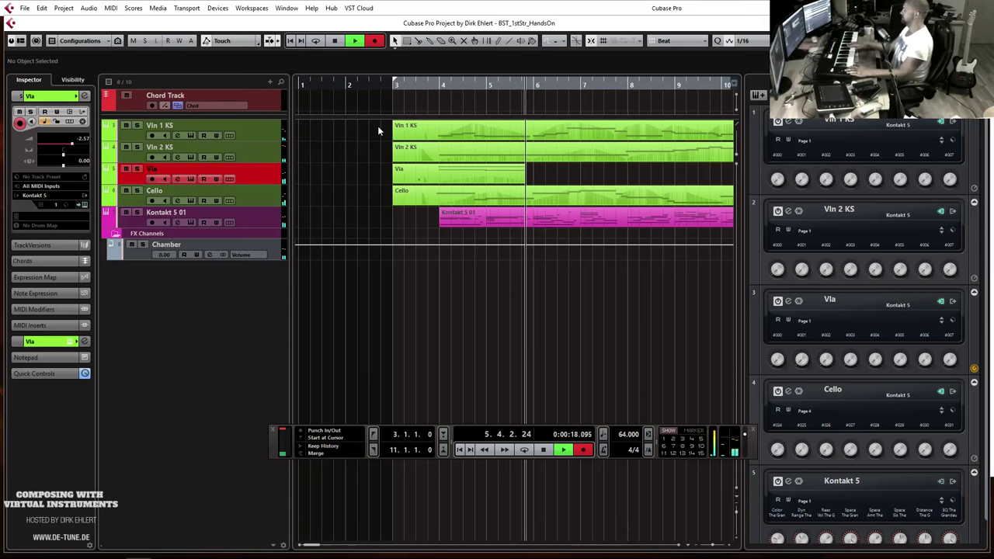
{"action": "key", "text": "space"}
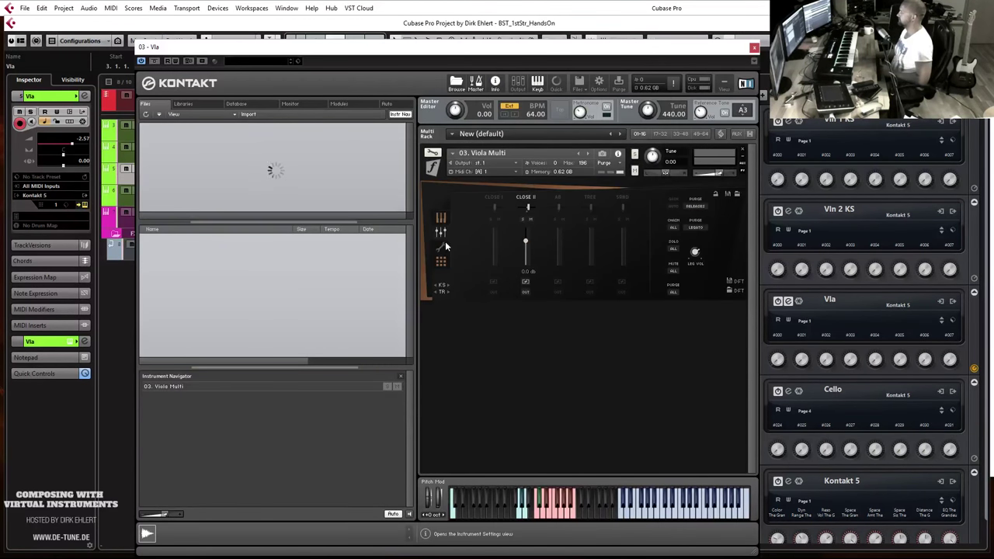
Check the Viola Multi's dynamics settings in Kontakt and delete the unfinished Vla take.
{"action": "left_click", "coordinate": [440, 246]}
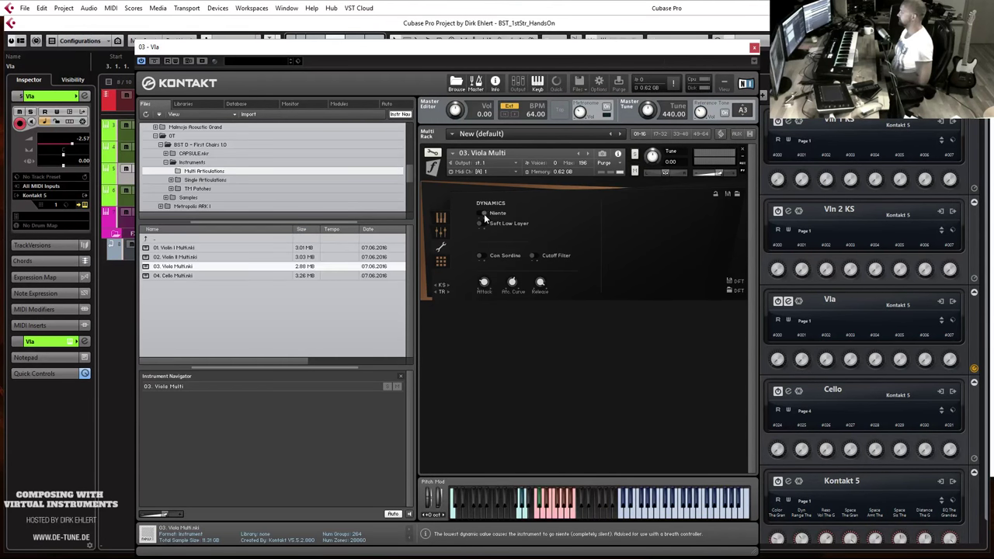
{"action": "left_click", "coordinate": [753, 47]}
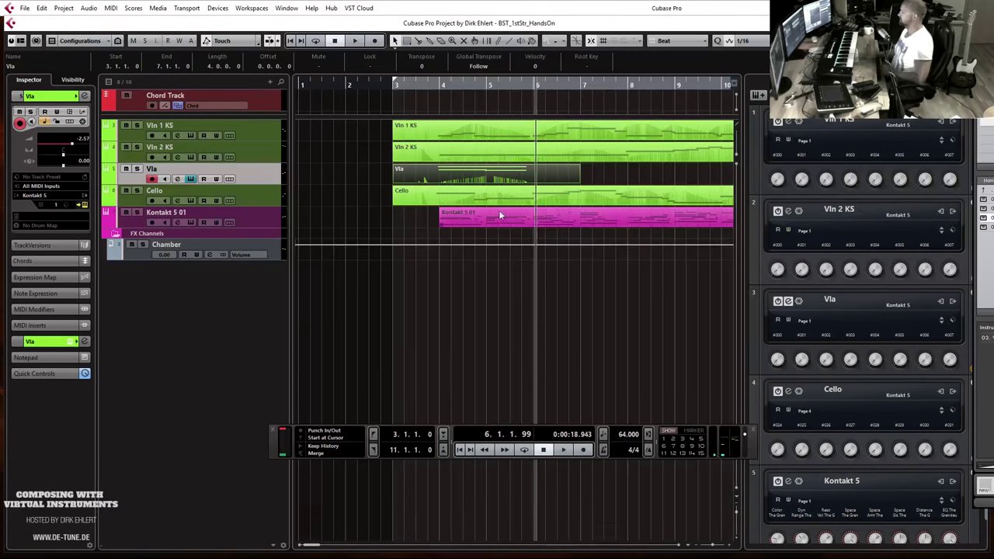
{"action": "key", "text": "Delete"}
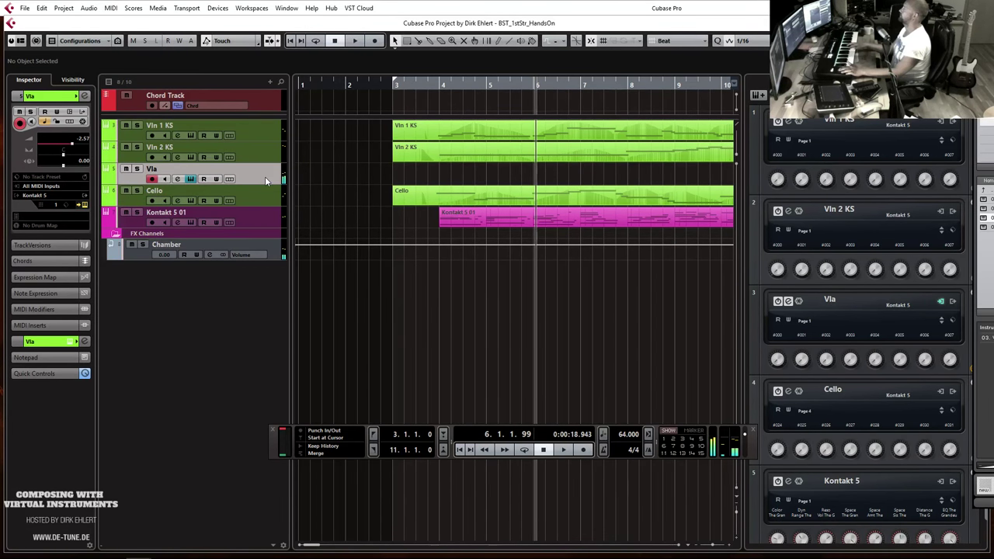
Record the full Vla line with its dynamics from bar 3 until just past bar 12.
{"action": "key", "text": "KP_1"}
{"action": "key", "text": "KP_Multiply"}
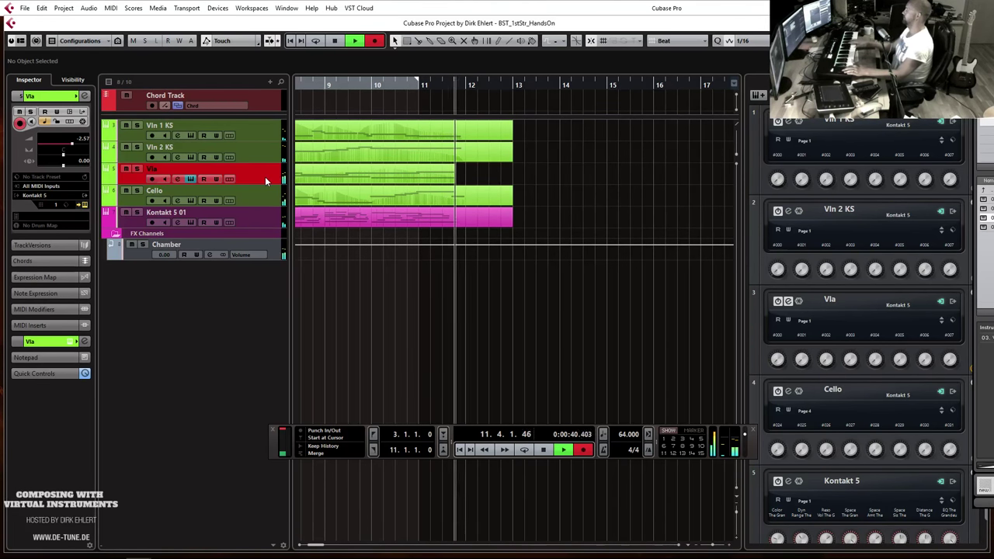
{"action": "key", "text": "space"}
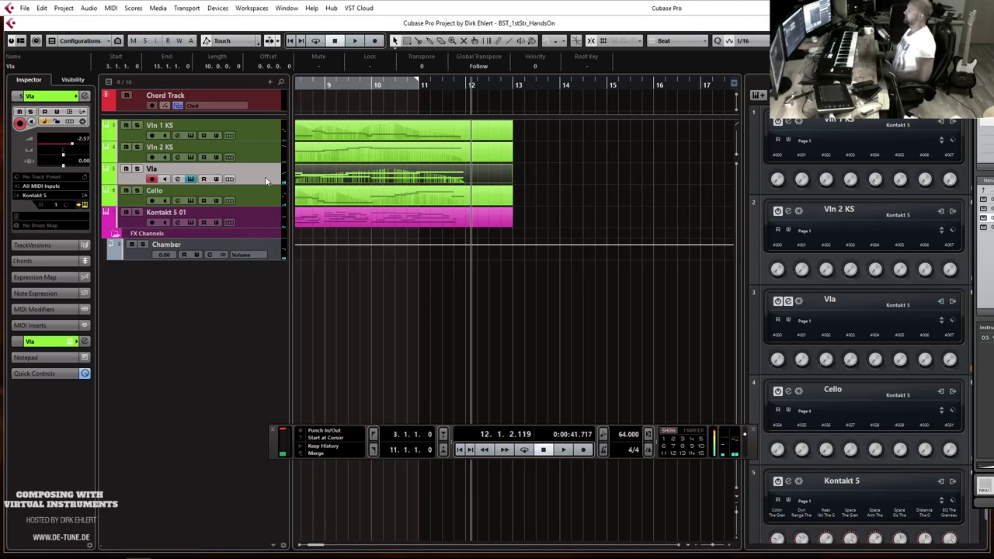
Open the Vln 1 KS, Vln 2 KS, Vla and Cello parts together in the Key Editor and play from late in bar 3.
{"action": "scroll", "coordinate": [663, 137], "scroll_direction": "left", "scroll_amount": 3}
{"action": "left_click_drag", "start_coordinate": [663, 137], "coordinate": [576, 188]}
{"action": "double_click", "coordinate": [576, 188]}
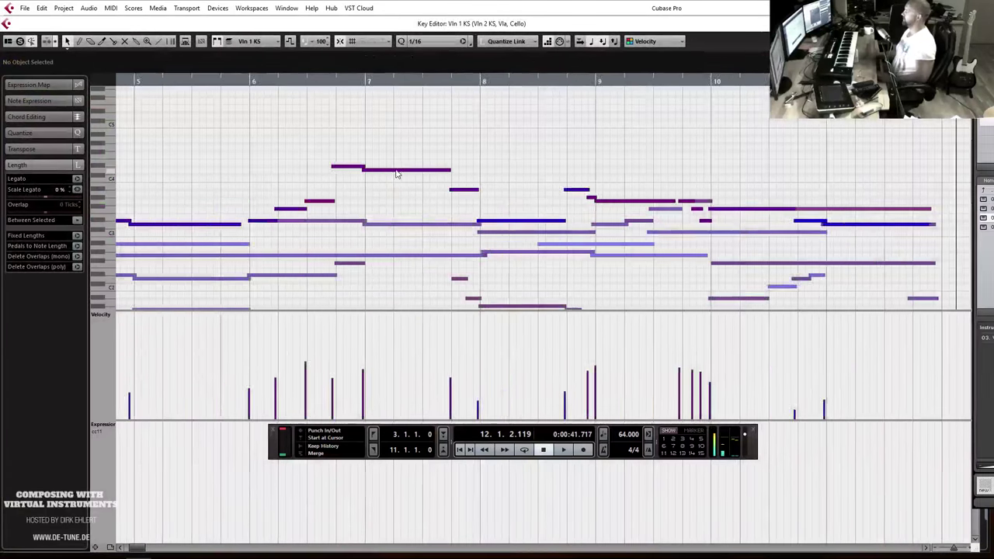
{"action": "scroll", "coordinate": [395, 178], "scroll_direction": "left", "scroll_amount": 5}
{"action": "scroll", "coordinate": [428, 166], "scroll_direction": "down", "scroll_amount": 3}
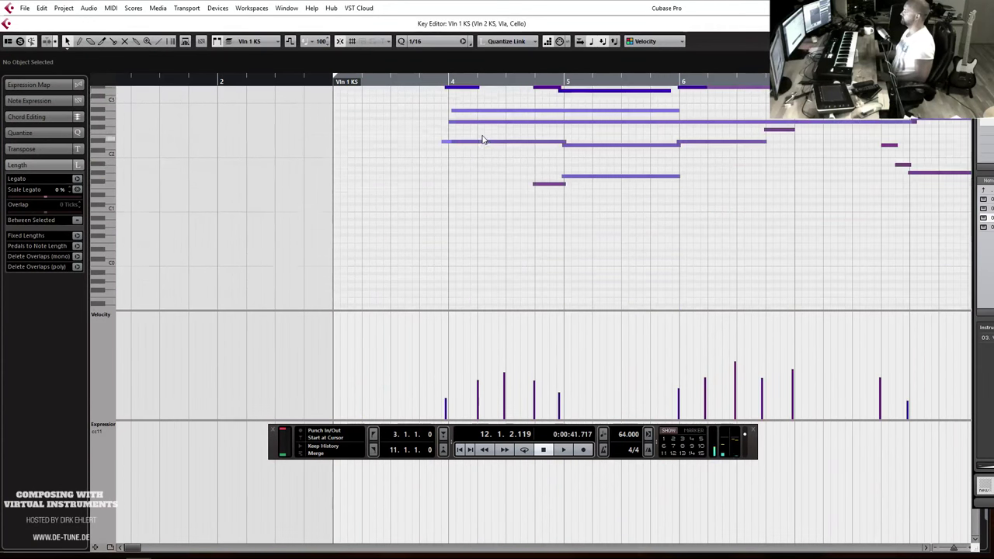
{"action": "left_click", "coordinate": [426, 83]}
{"action": "key", "text": "space"}
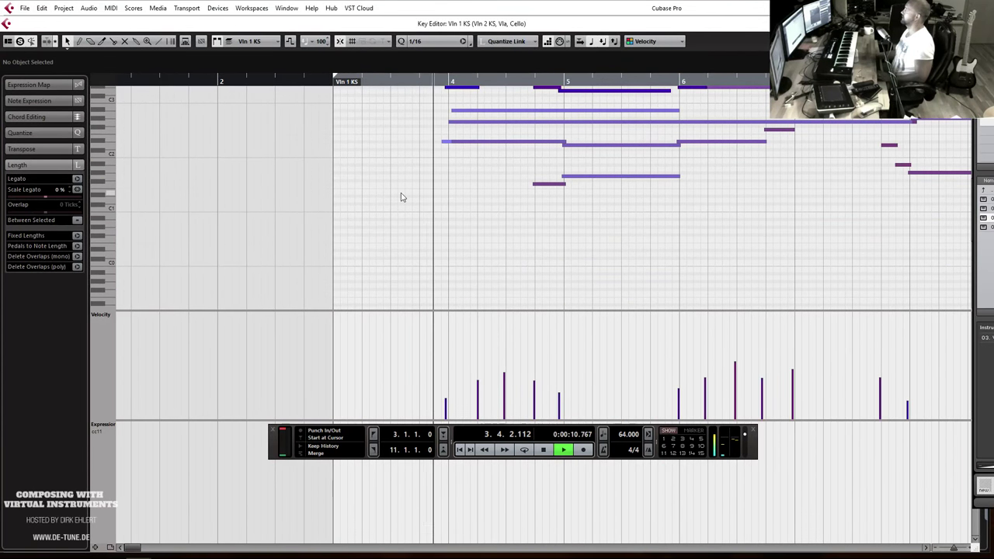
Make the Vla part active for editing while listening to the combined string parts into bar 7.
{"action": "key", "text": "g"}
{"action": "key", "text": "g"}
{"action": "key", "text": "g"}
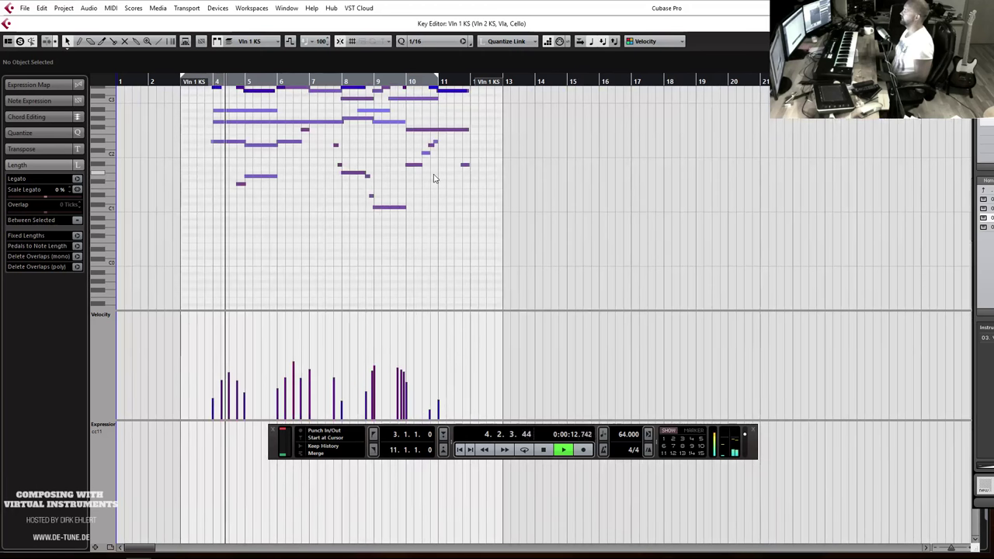
{"action": "key", "text": "shift+h"}
{"action": "key", "text": "h"}
{"action": "key", "text": "h"}
{"action": "key", "text": "h"}
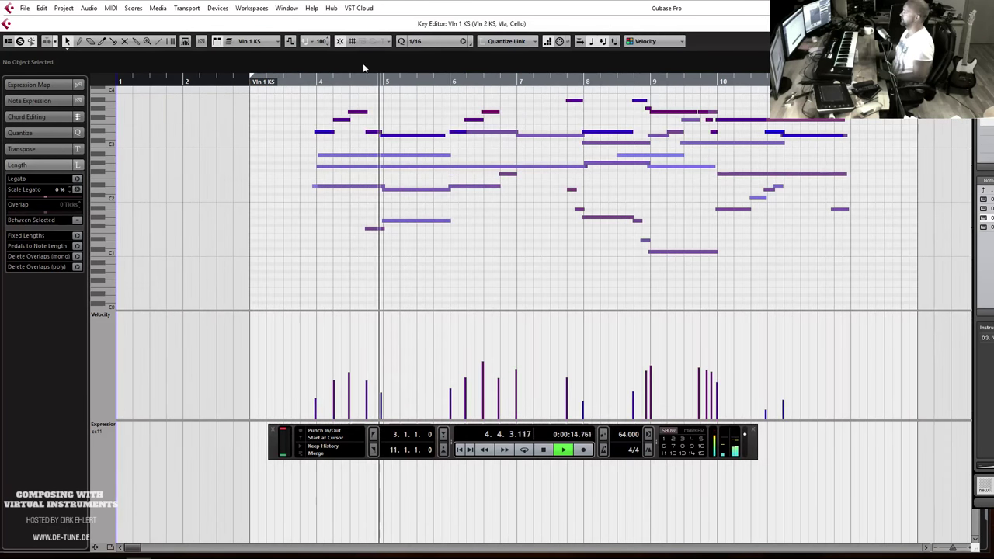
{"action": "left_click", "coordinate": [253, 41]}
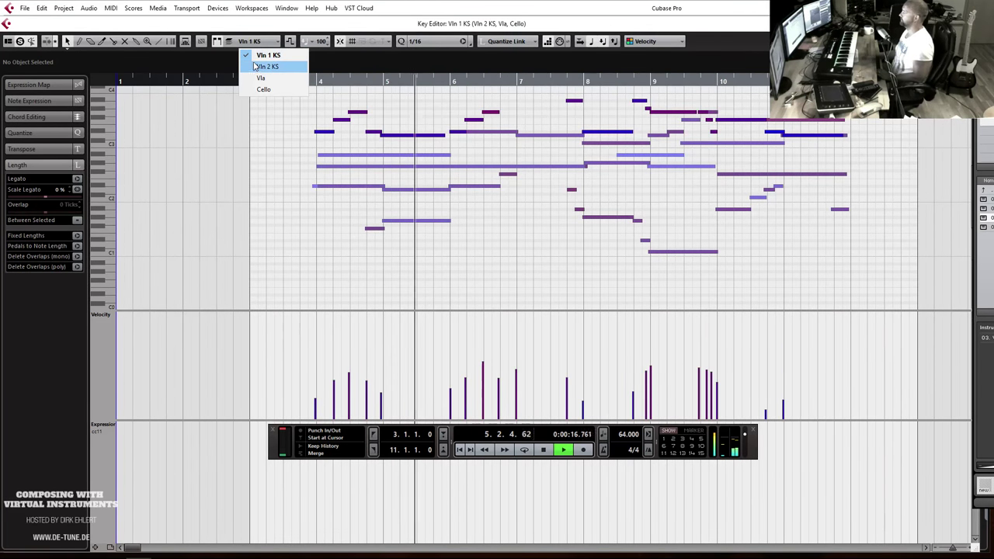
{"action": "left_click", "coordinate": [261, 78]}
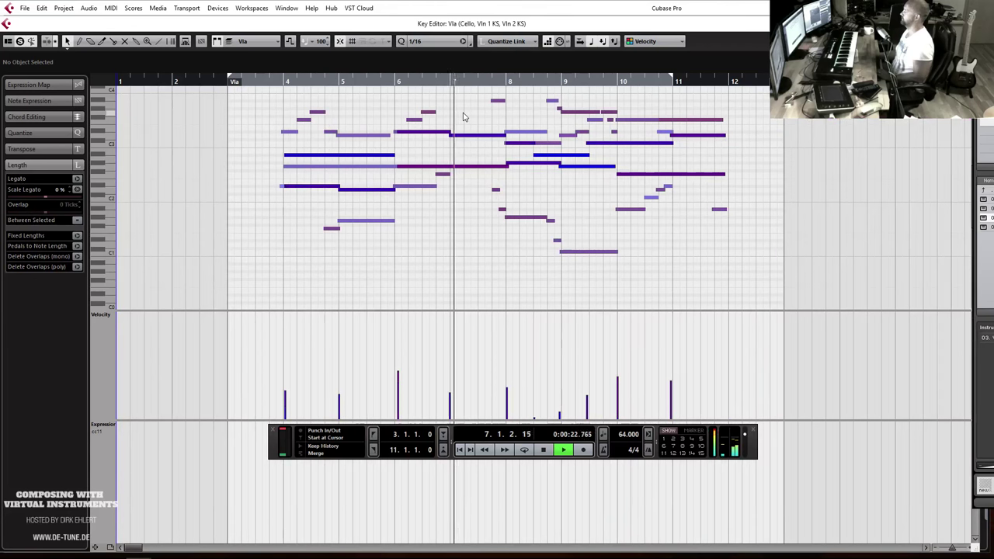
{"action": "key", "text": "space"}
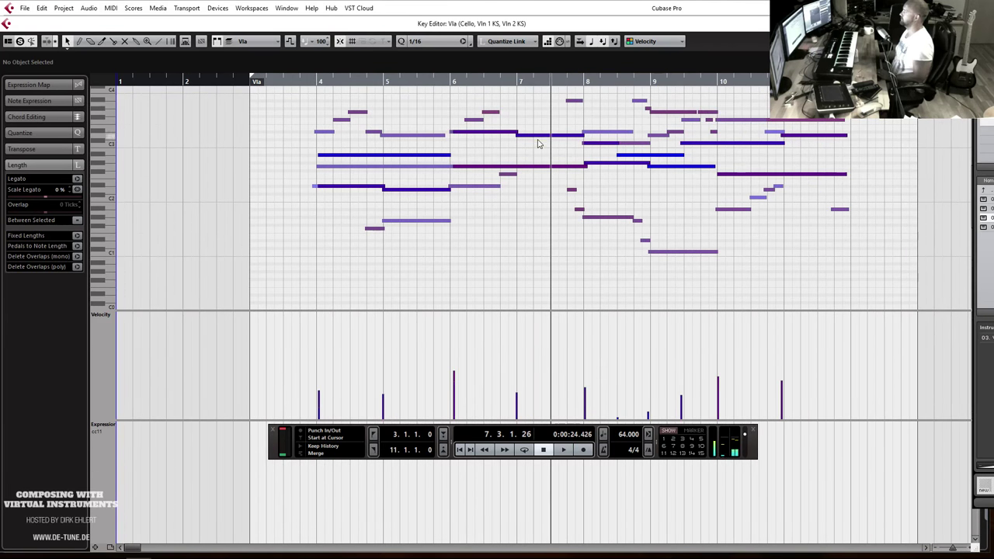
Try the upper Vla note at bar 7 on A#2 and listen to it in context from bar 5.
{"action": "left_click", "coordinate": [527, 138]}
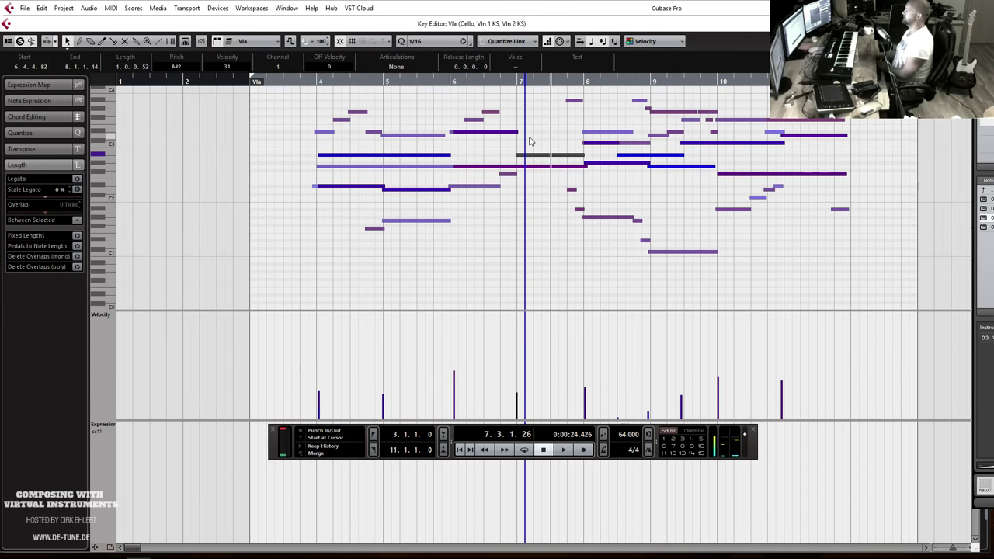
{"action": "left_click", "coordinate": [427, 83]}
{"action": "key", "text": "space"}
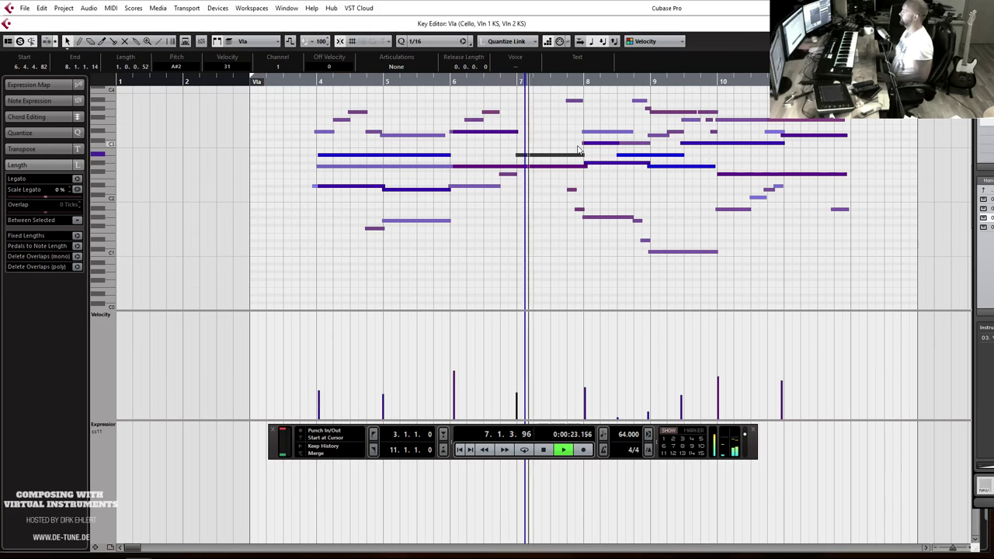
{"action": "key", "text": "space"}
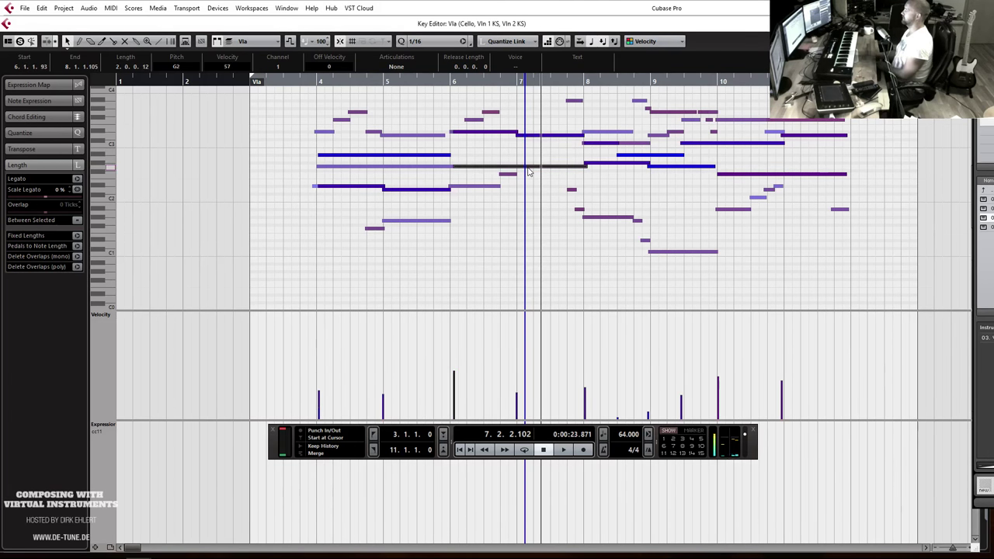
Split the lower Vla note at the start of bar 7, raise its second part to A#2, and move the upper bar 7 note to G3.
{"action": "left_click", "coordinate": [491, 112]}
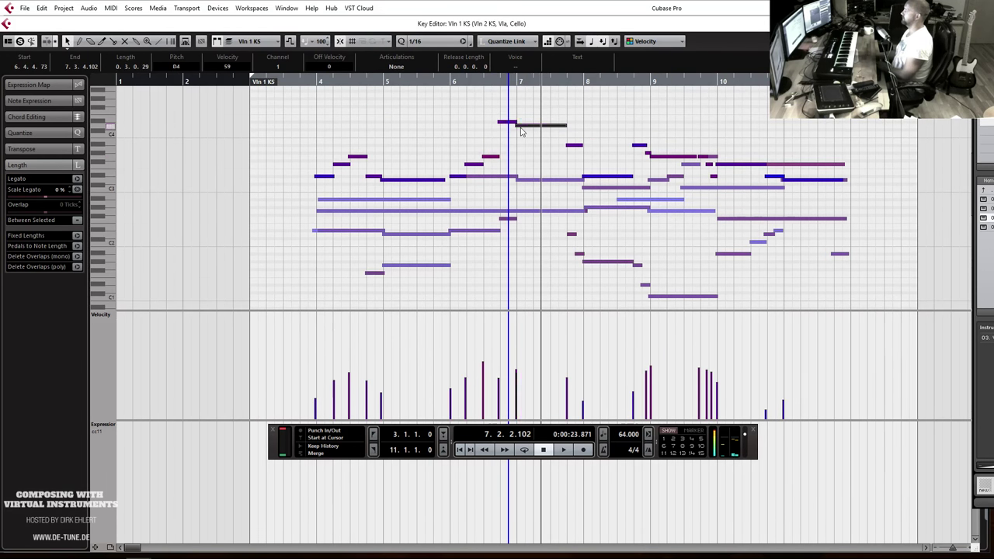
{"action": "left_click", "coordinate": [529, 200]}
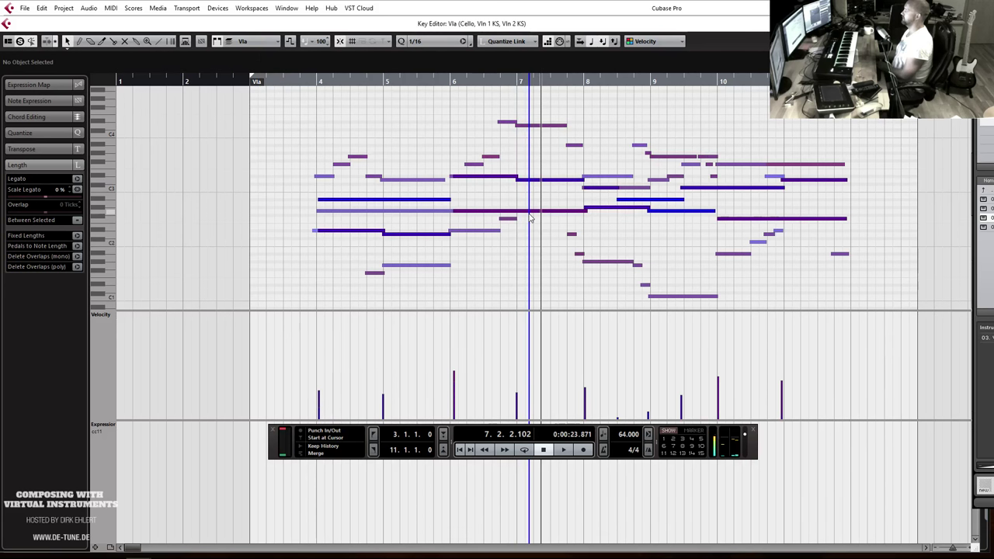
{"action": "left_click", "coordinate": [528, 210]}
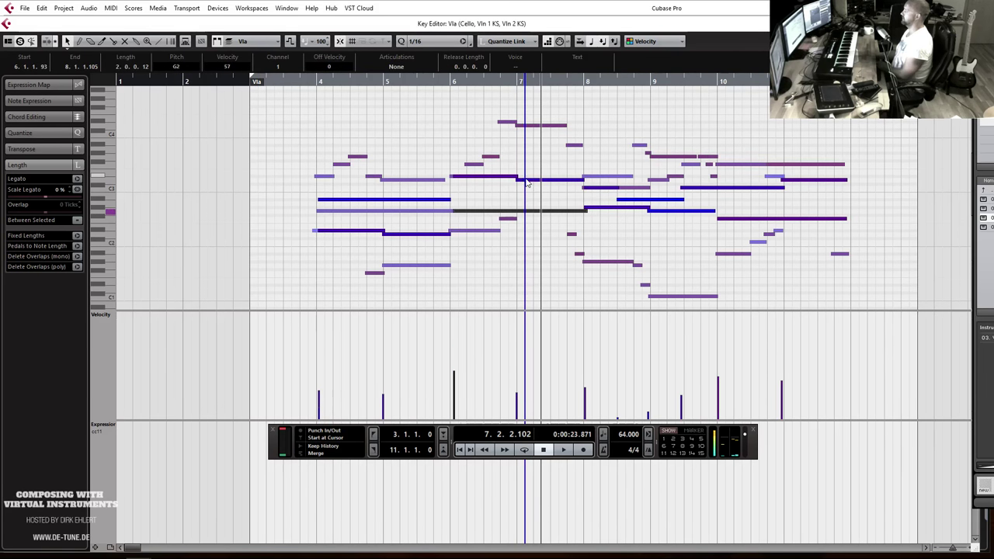
{"action": "left_click", "coordinate": [531, 211], "text": "alt"}
{"action": "key", "text": "Up"}
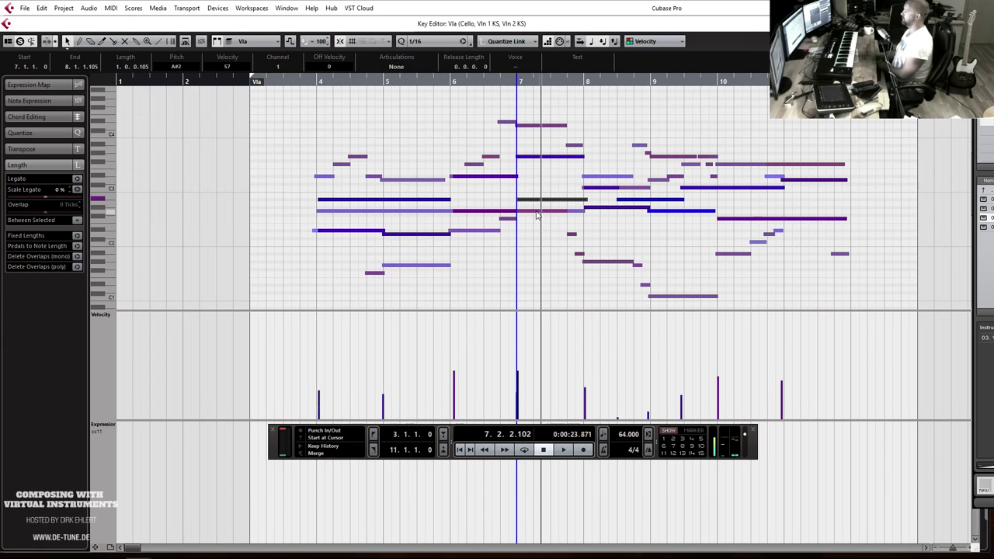
Make the Cello part active, select its last bar 6 note, and play the revised harmony from bar 6 into bar 7.
{"action": "left_click", "coordinate": [533, 211]}
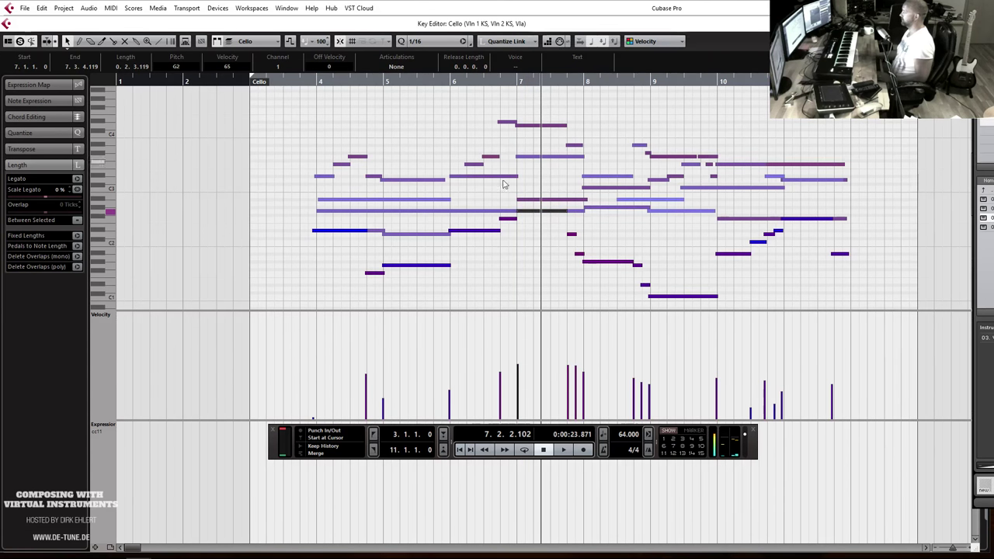
{"action": "left_click", "coordinate": [514, 218]}
{"action": "left_click", "coordinate": [449, 81]}
{"action": "key", "text": "space"}
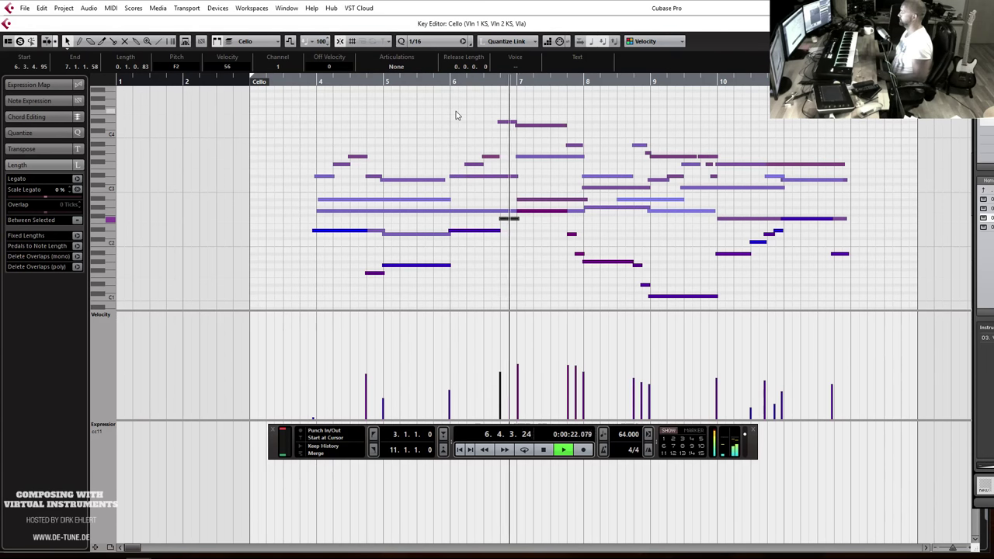
{"action": "key", "text": "h"}
{"action": "key", "text": "h"}
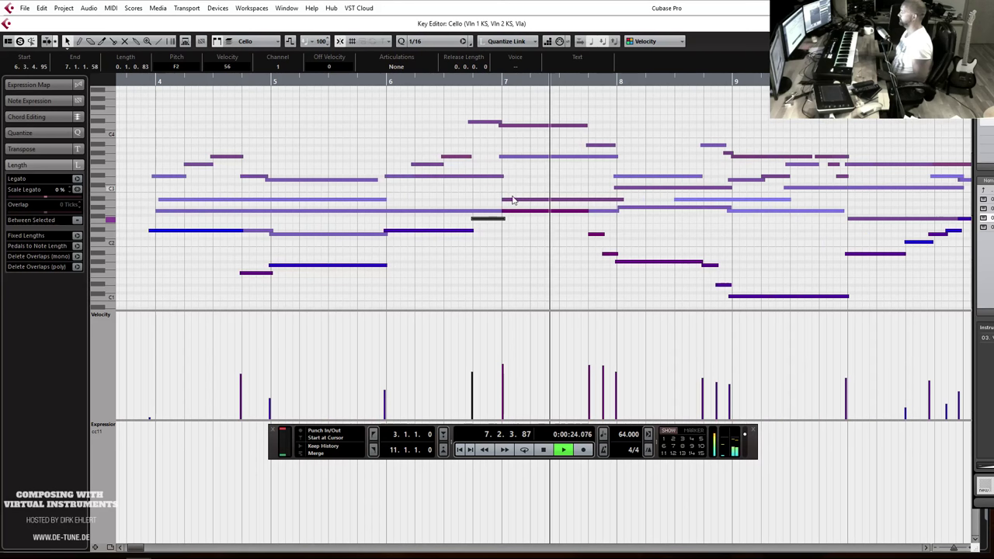
{"action": "key", "text": "space"}
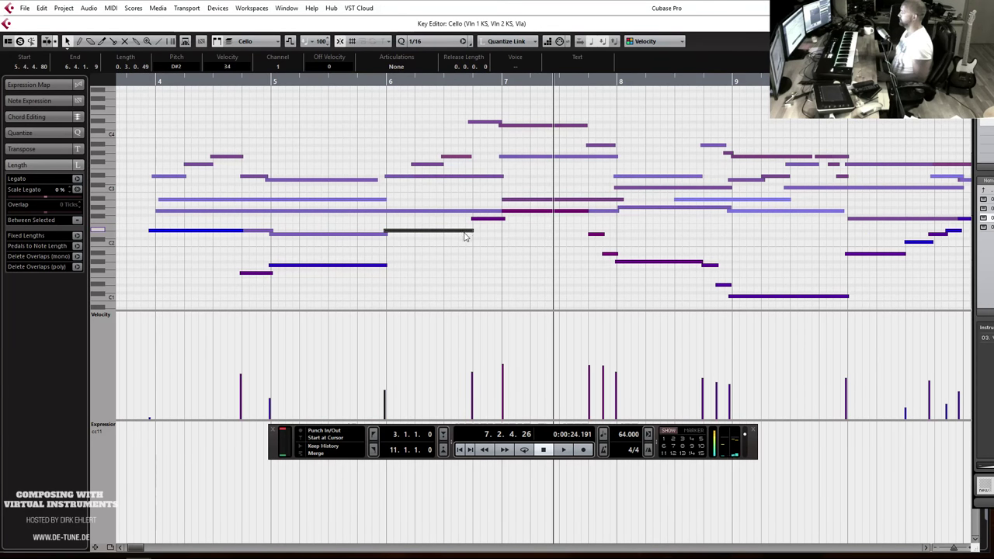
Lower the last Cello note of bar 6 to A#1 and the long bar 7 note to G1, and listen from bar 6.
{"action": "key", "text": "Down"}
{"action": "key", "text": "Down"}
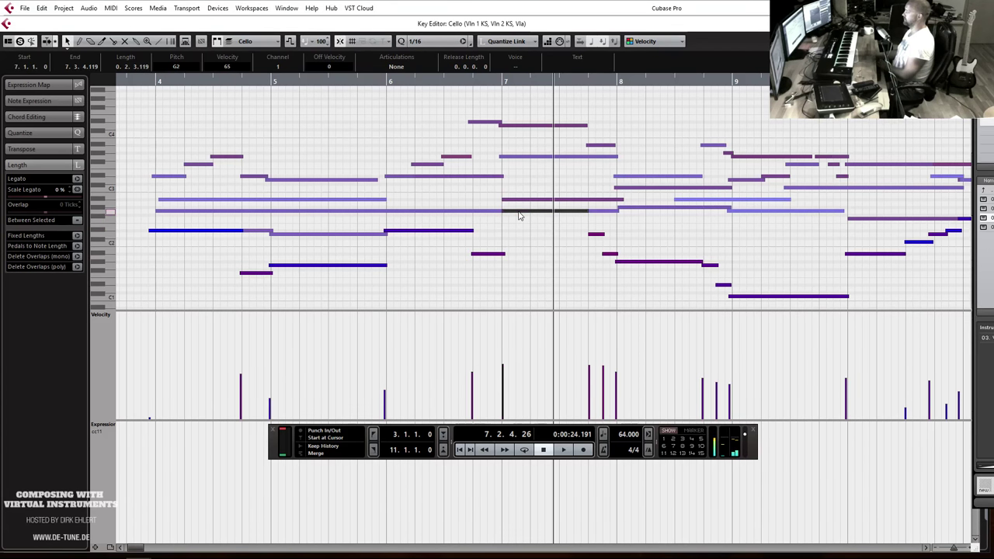
{"action": "left_click", "coordinate": [388, 80]}
{"action": "key", "text": "space"}
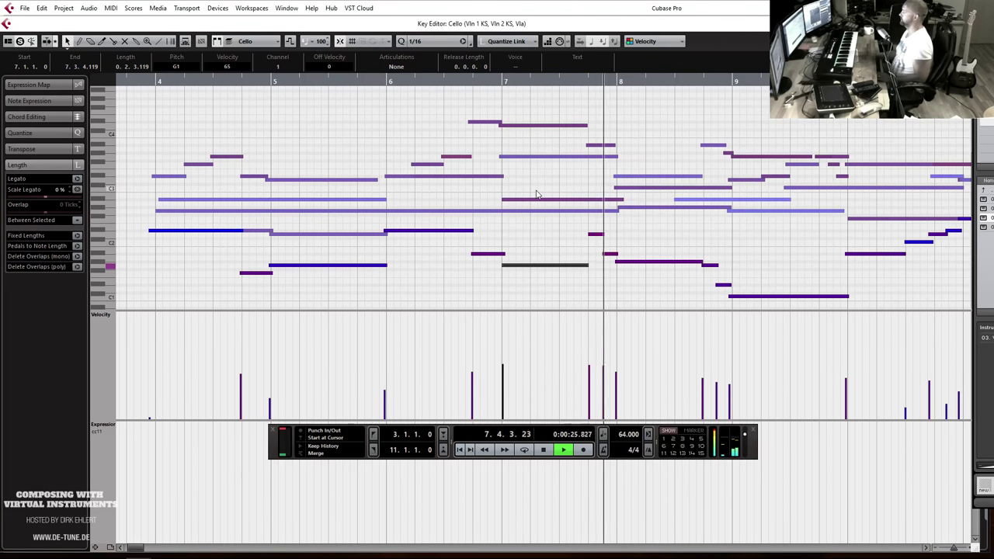
{"action": "key", "text": "space"}
Make Vln 2 KS active, split its long G2 note at bar 7, and raise the second part to D3.
{"action": "left_click", "coordinate": [522, 158]}
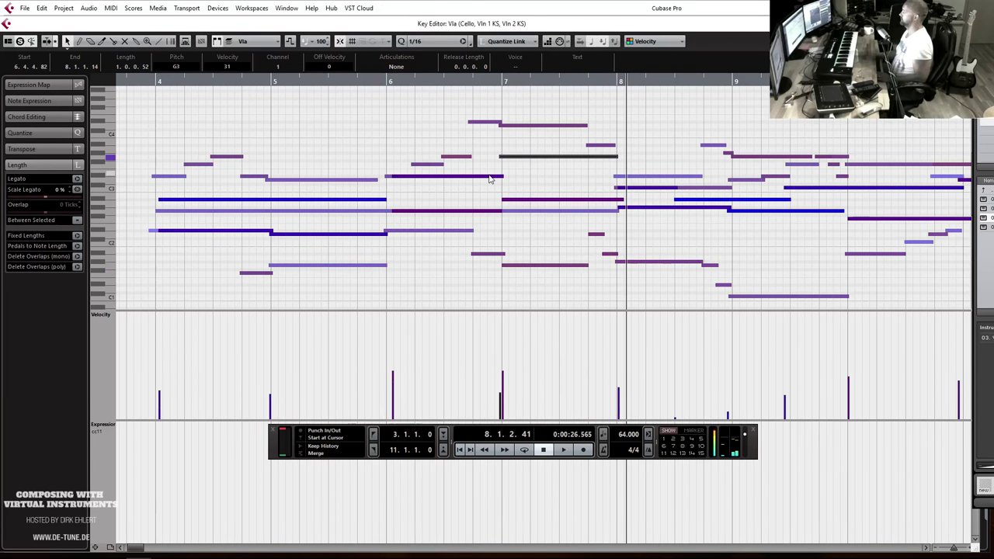
{"action": "left_click", "coordinate": [256, 43]}
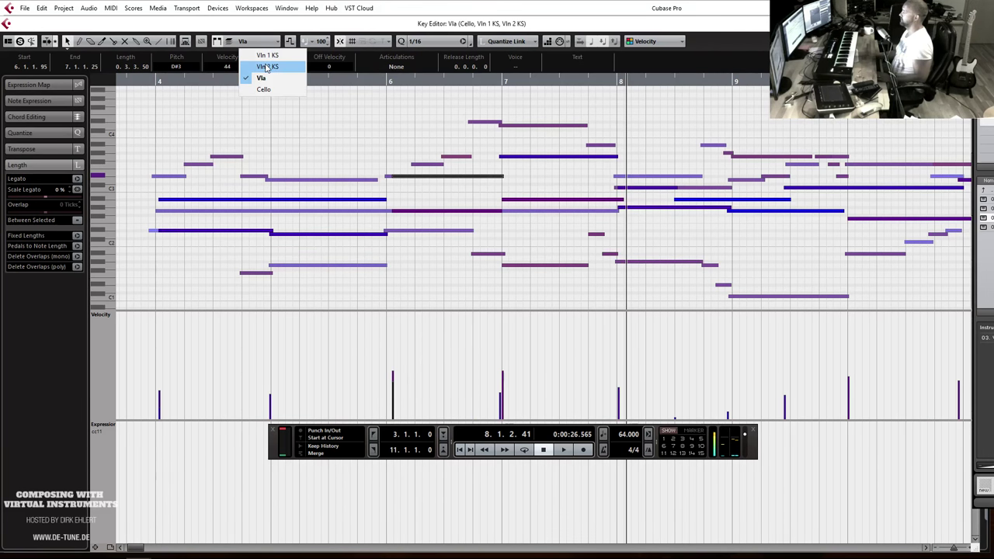
{"action": "left_click", "coordinate": [266, 68]}
{"action": "left_click", "coordinate": [501, 211]}
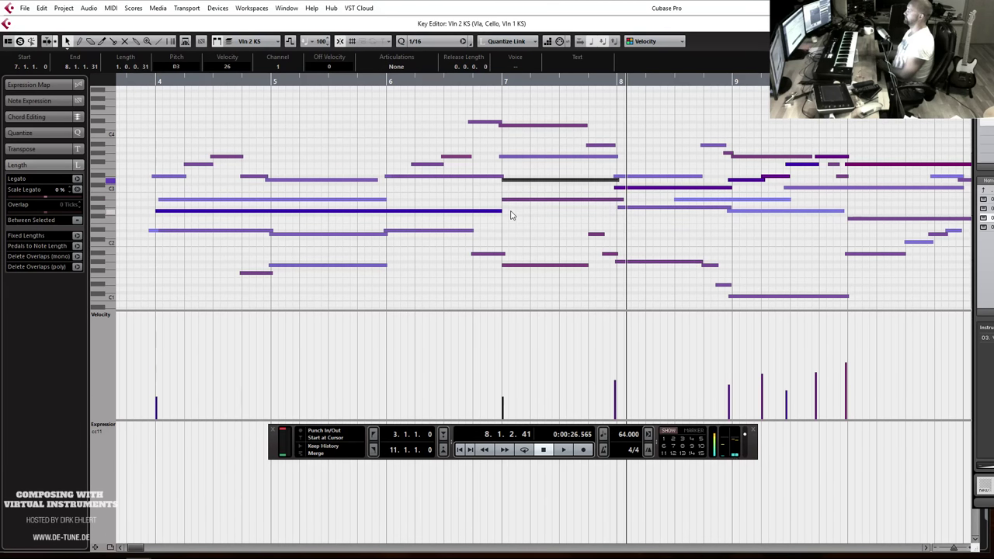
Play the strings from bar 6 through bar 7 and show CC 1 (Modulation) in the lower controller lane.
{"action": "left_click", "coordinate": [475, 221]}
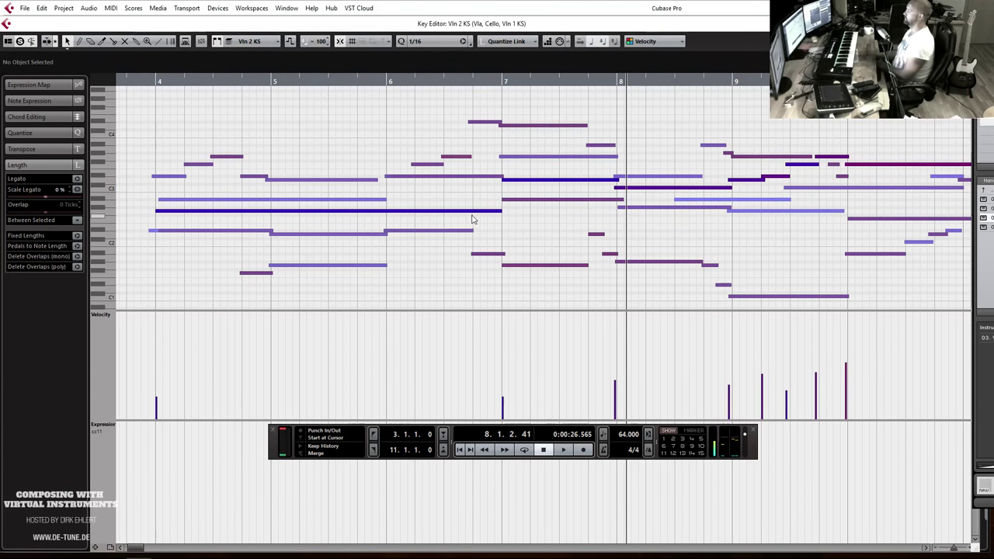
{"action": "left_click", "coordinate": [469, 211]}
{"action": "left_click", "coordinate": [385, 79]}
{"action": "key", "text": "space"}
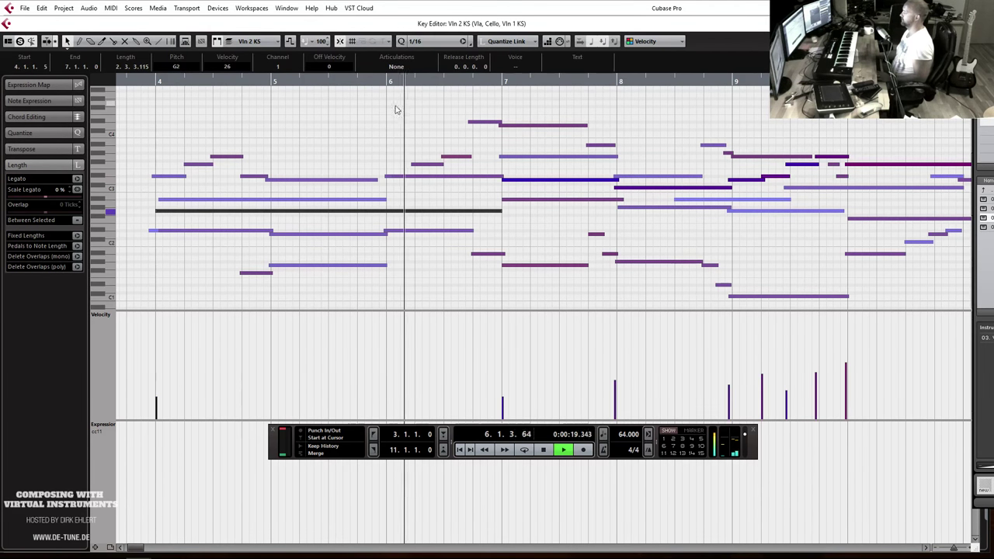
{"action": "left_click", "coordinate": [104, 424]}
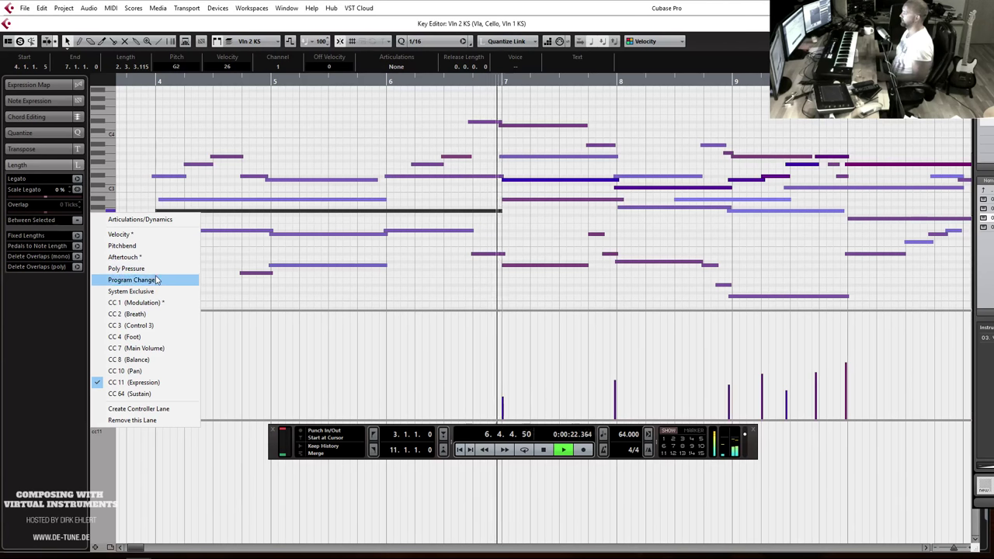
{"action": "left_click", "coordinate": [160, 303]}
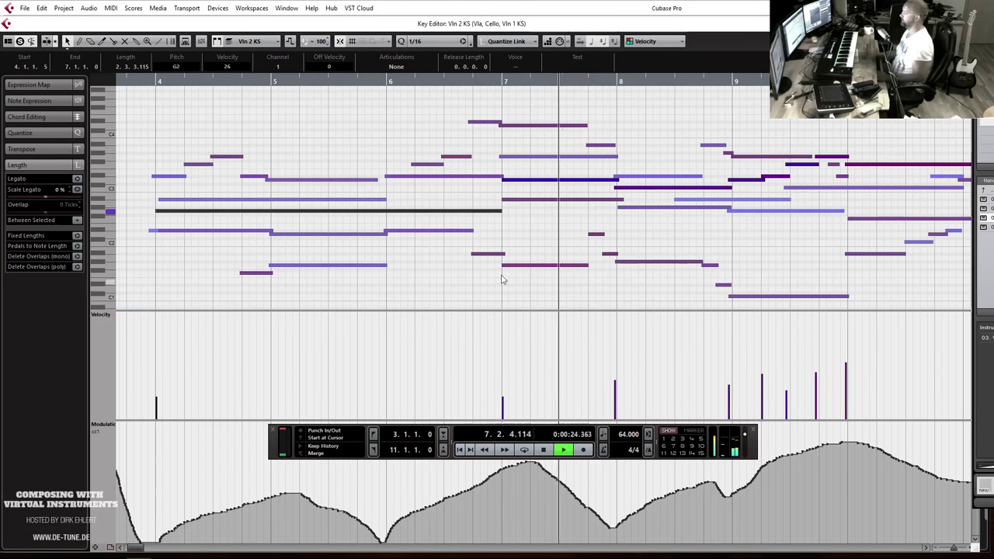
{"action": "key", "text": "space"}
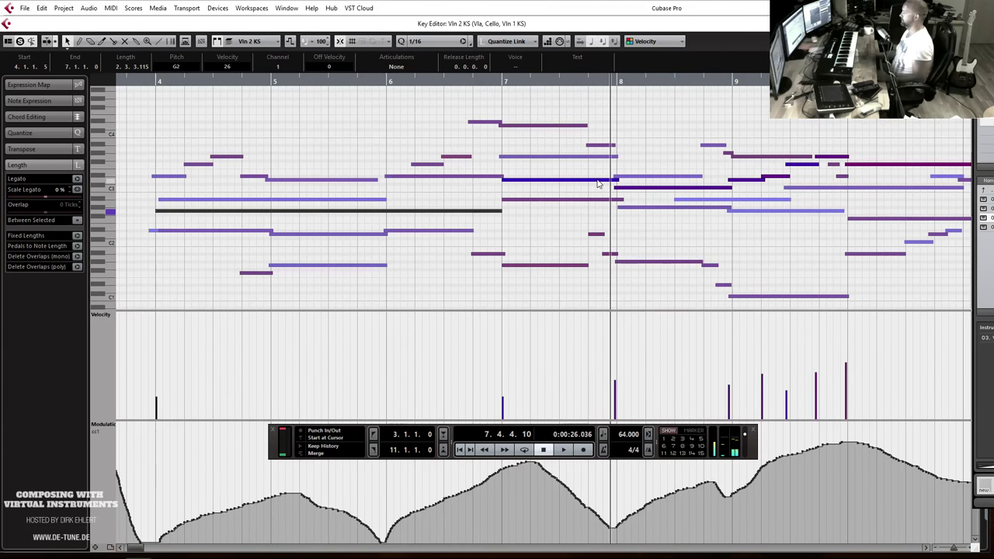
Split the Vln 2 KS D3 note at 7.4.1.0, lower its last beat to A#2, and compare it with the Vln 1 KS note above.
{"action": "left_click", "coordinate": [596, 187]}
{"action": "left_click", "coordinate": [595, 183]}
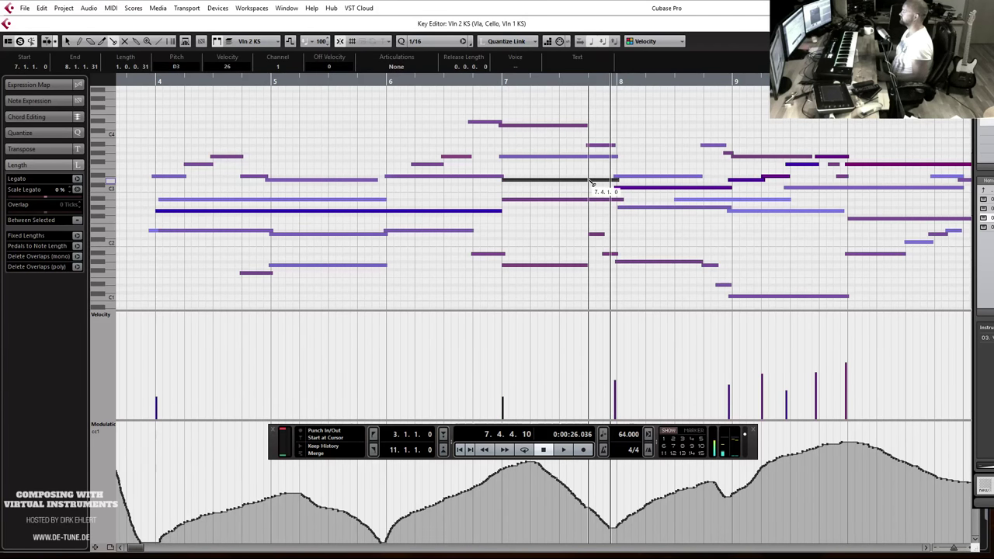
{"action": "left_click", "coordinate": [591, 182], "text": "alt"}
{"action": "left_click_drag", "start_coordinate": [594, 182], "coordinate": [606, 191]}
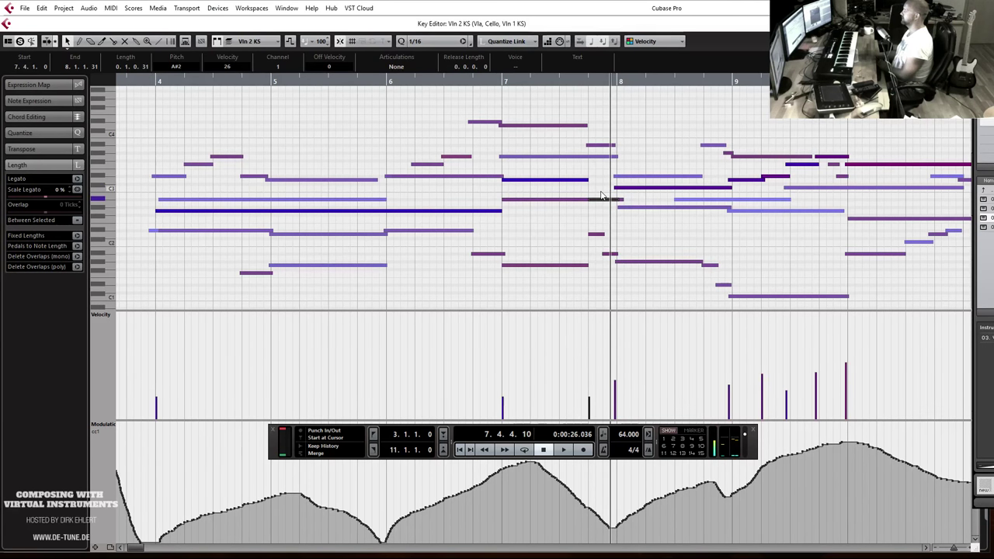
{"action": "left_click", "coordinate": [600, 146]}
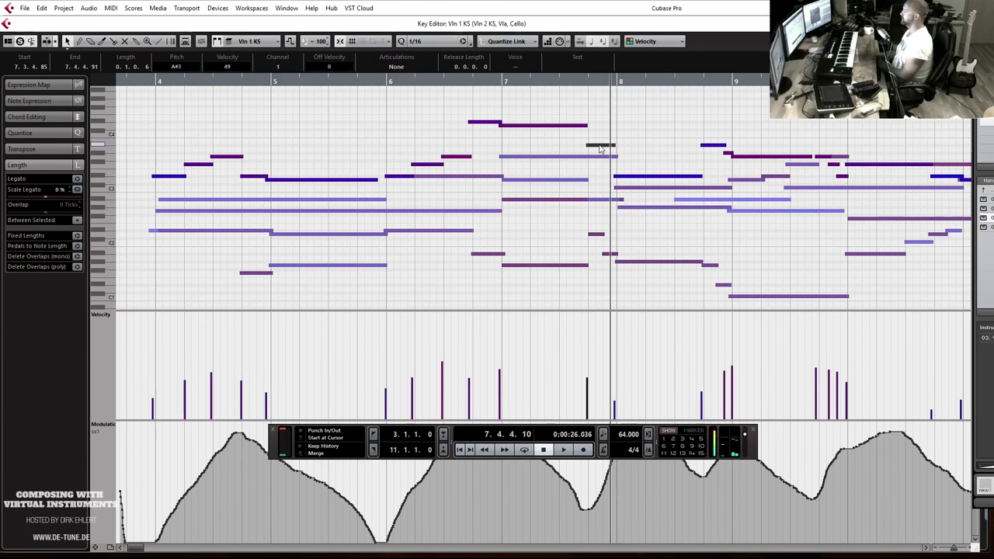
{"action": "left_click", "coordinate": [579, 180]}
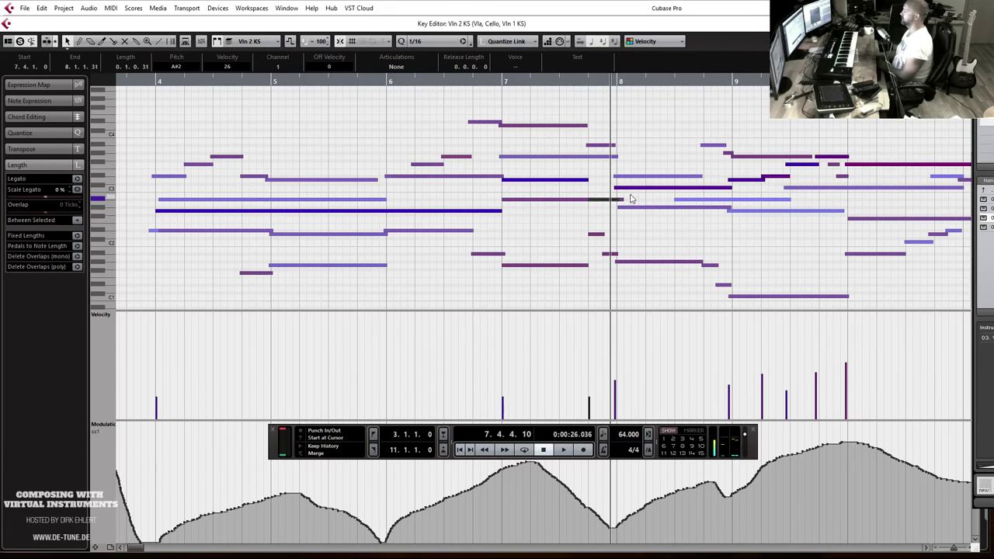
Listen to the combined string parts from bar 7 through the end of bar 11 and close the Key Editor.
{"action": "left_click", "coordinate": [528, 80]}
{"action": "key", "text": "space"}
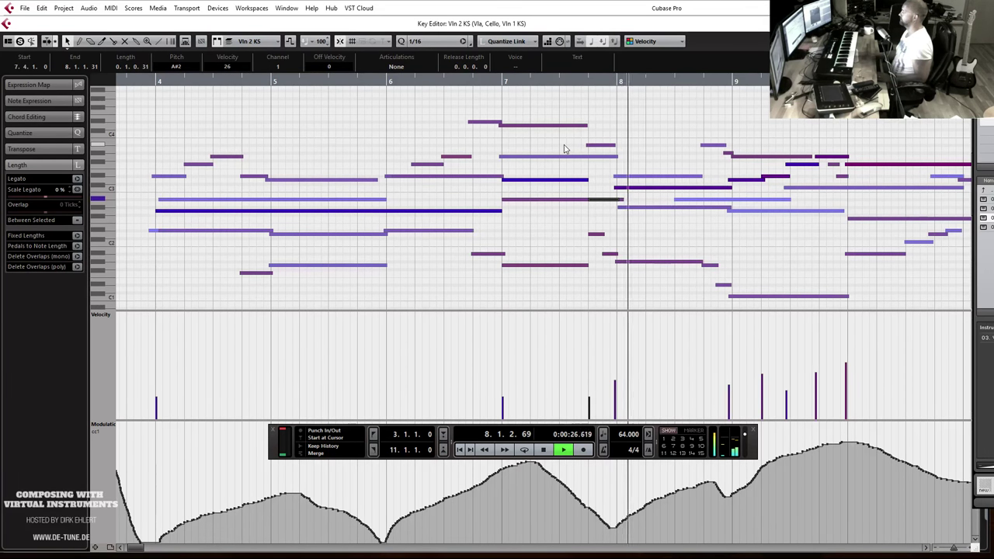
{"action": "key", "text": "g"}
{"action": "key", "text": "g"}
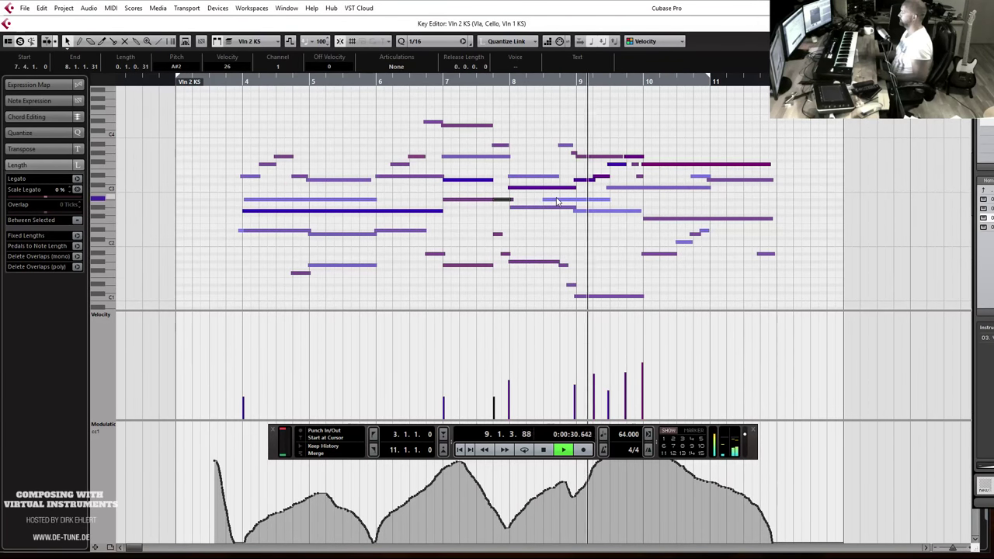
{"action": "key", "text": "h"}
{"action": "key", "text": "h"}
{"action": "key", "text": "h"}
{"action": "key", "text": "h"}
{"action": "key", "text": "h"}
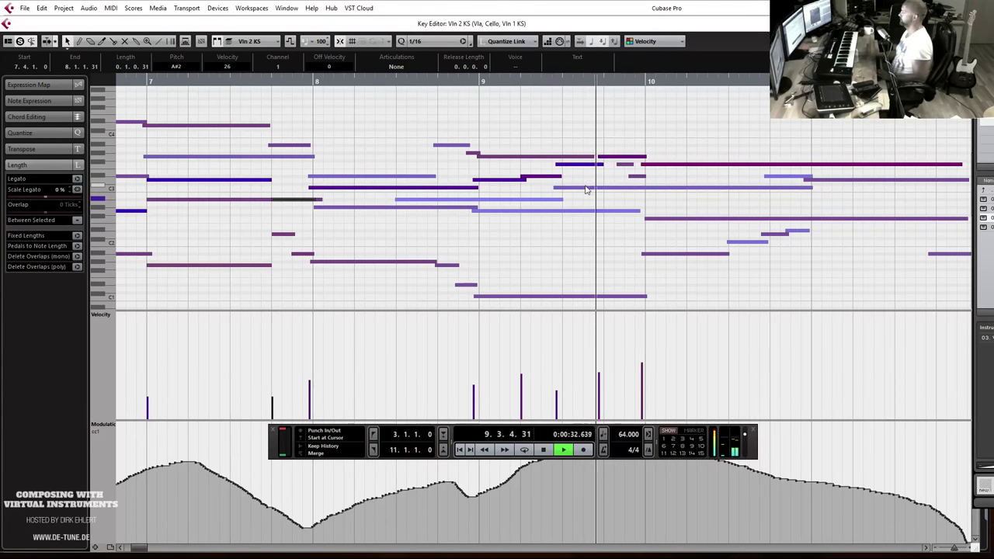
{"action": "key", "text": "g"}
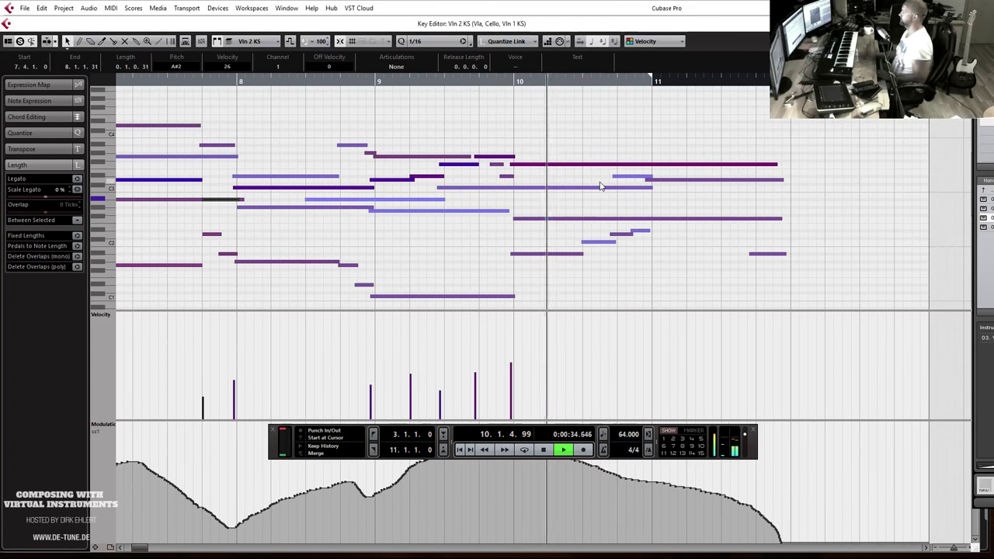
{"action": "key", "text": "g"}
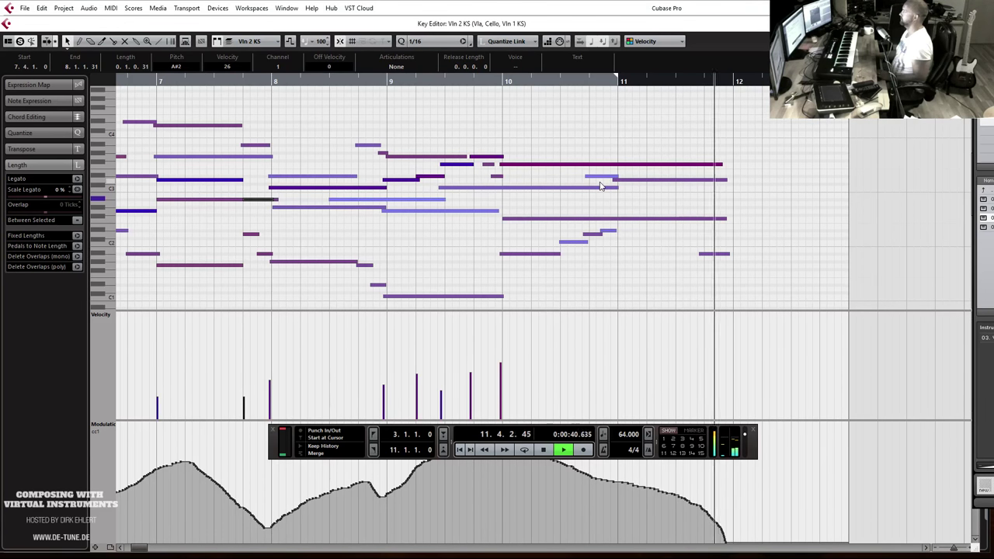
{"action": "key", "text": "space"}
{"action": "key", "text": "Return"}
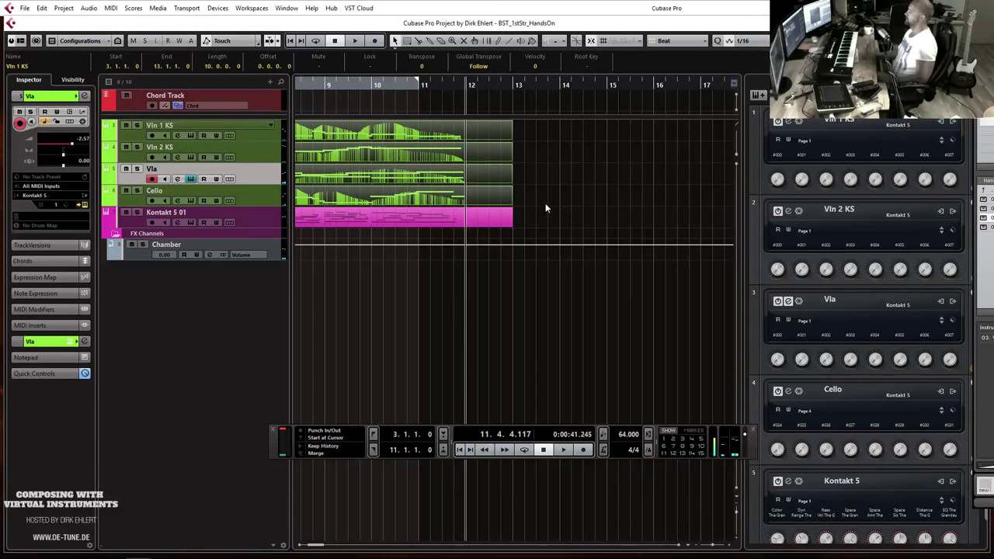
Play the arrangement from its opening through bar 12, select the Kontakt 5 01 track, and deselect the recorded parts.
{"action": "scroll", "coordinate": [546, 203], "scroll_direction": "left", "scroll_amount": 5}
{"action": "key", "text": "space"}
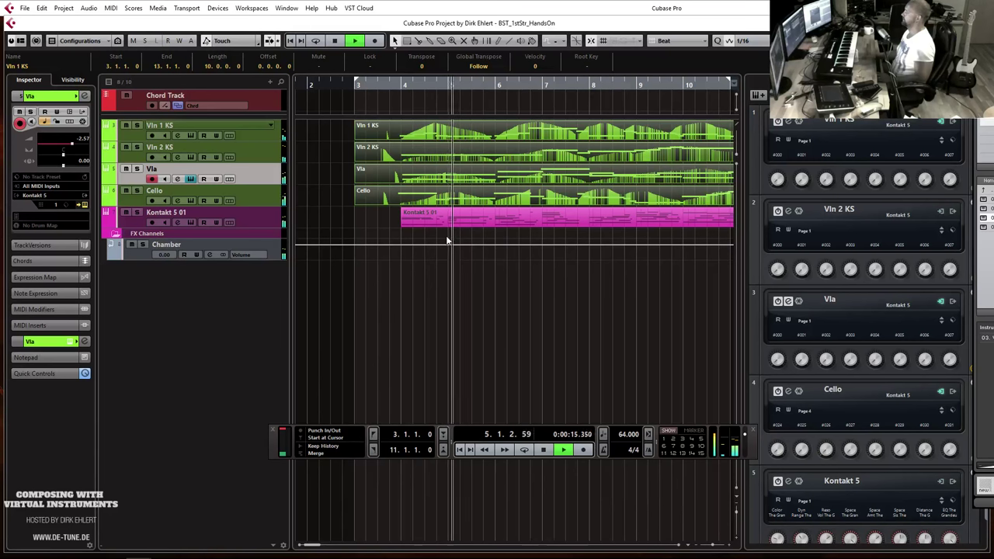
{"action": "left_click", "coordinate": [264, 216]}
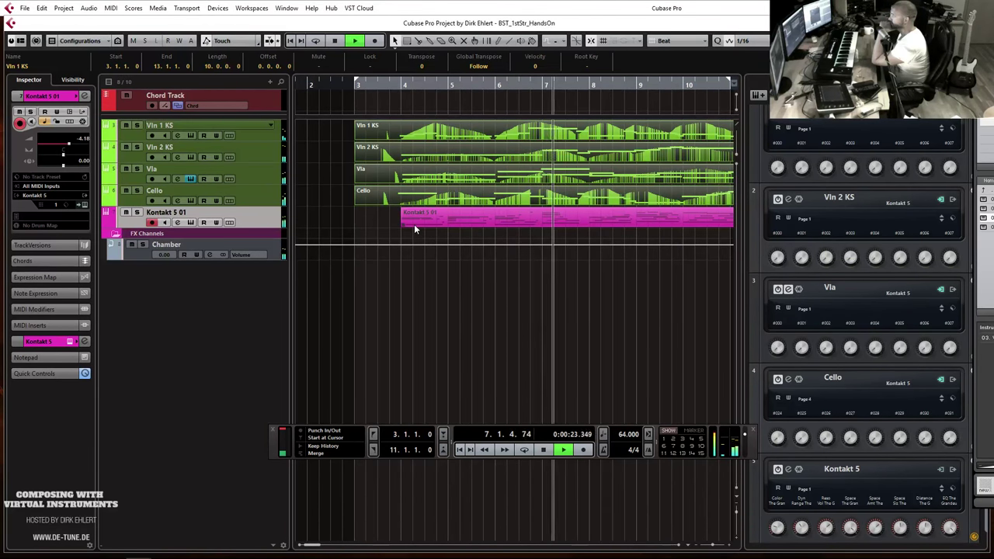
{"action": "key", "text": "F2"}
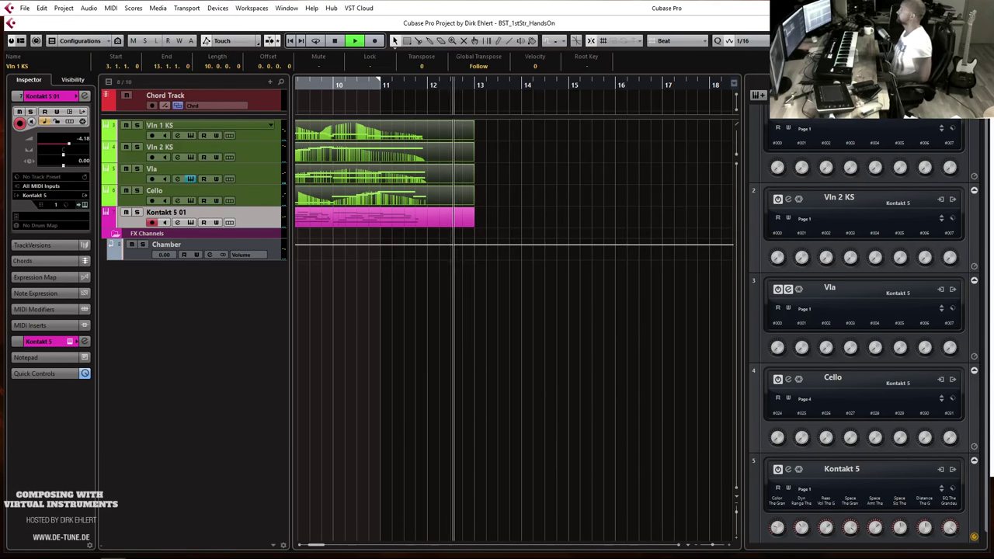
{"action": "left_click", "coordinate": [628, 407]}
{"action": "key", "text": "space"}
{"action": "key", "text": "F2"}
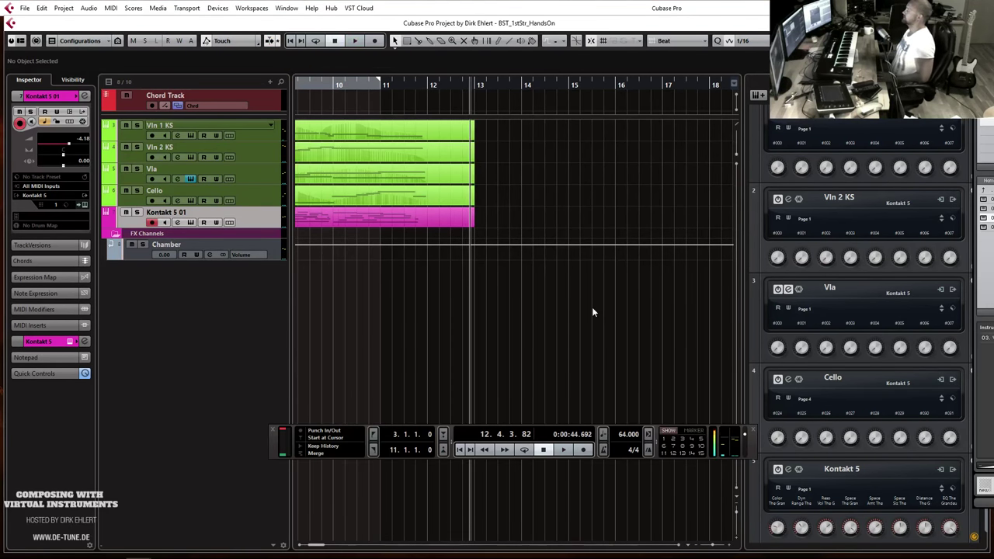
Return to bar 3, show the whole arrangement in the project view, and play it again from there.
{"action": "key", "text": "KP_1"}
{"action": "key", "text": "g"}
{"action": "key", "text": "g"}
{"action": "key", "text": "g"}
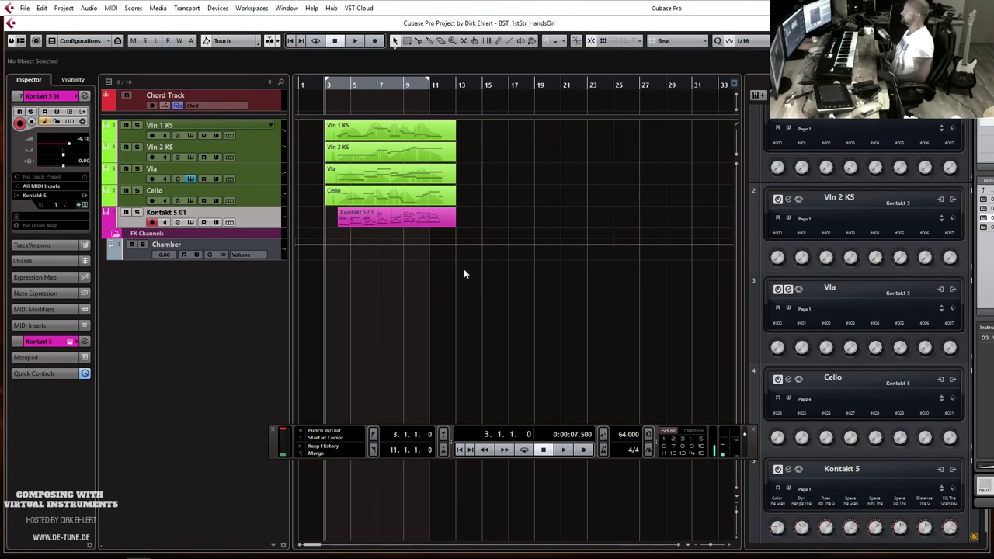
{"action": "key", "text": "space"}
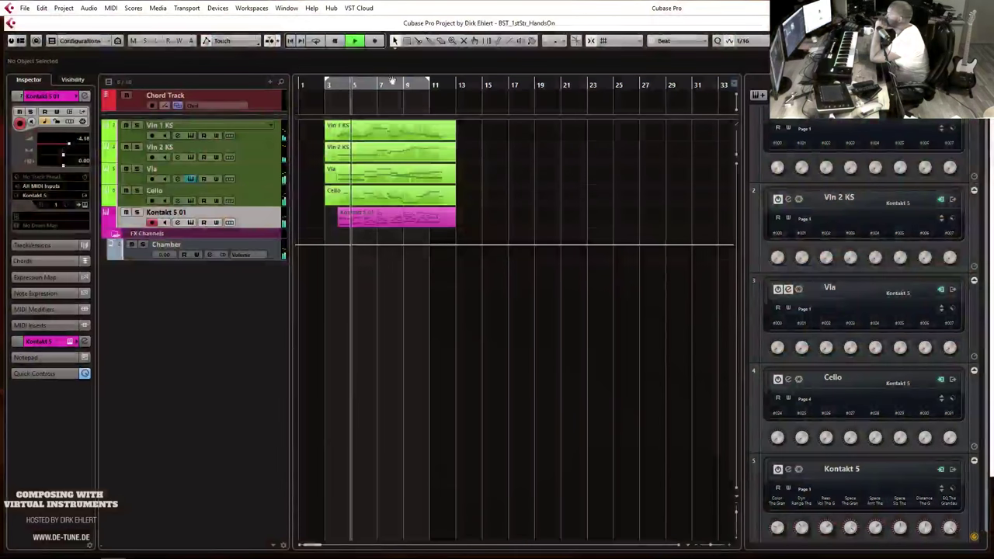
{"action": "key", "text": "F2"}
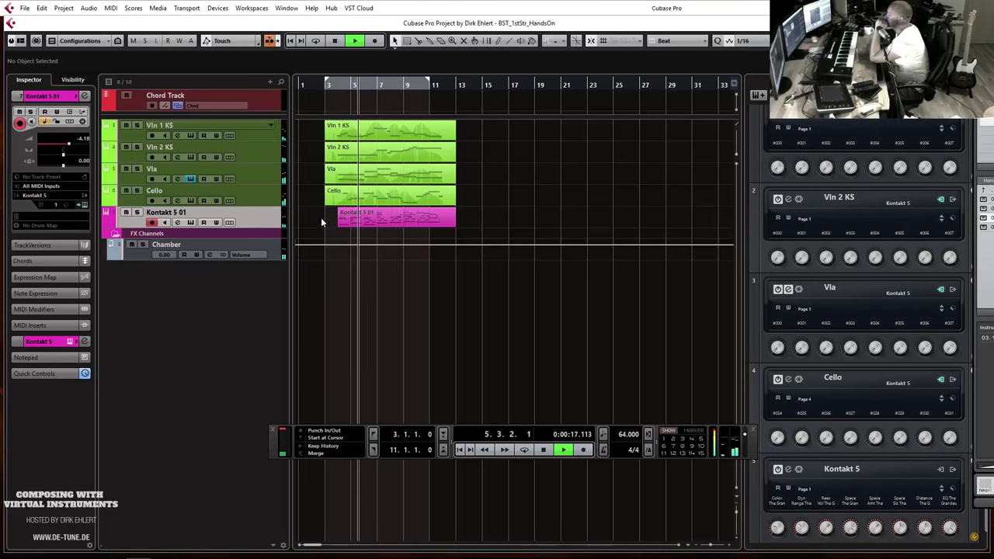
Load the SRND microphone channel in the Vln 1 KS track's Violin I Multi and close its instrument window.
{"action": "left_click", "coordinate": [221, 135]}
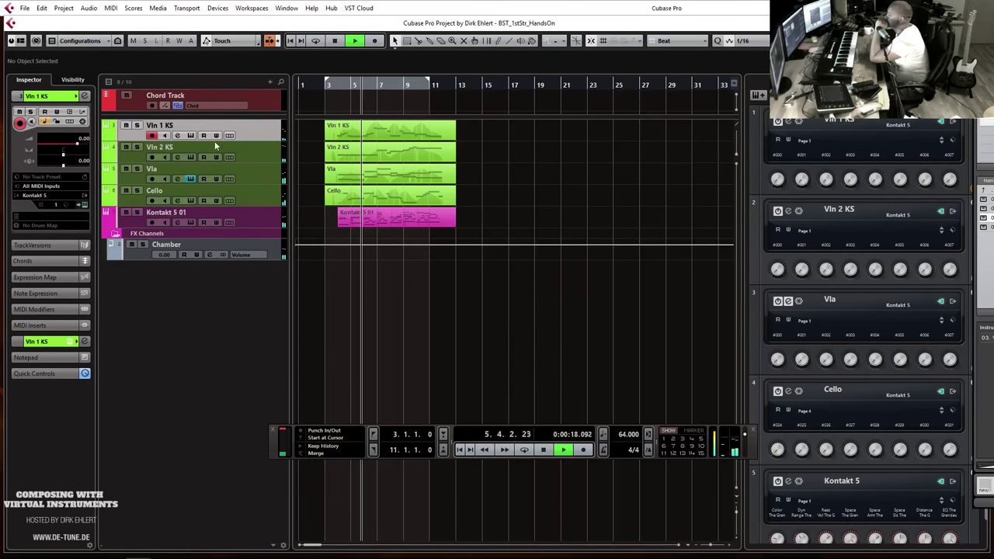
{"action": "left_click", "coordinate": [85, 205]}
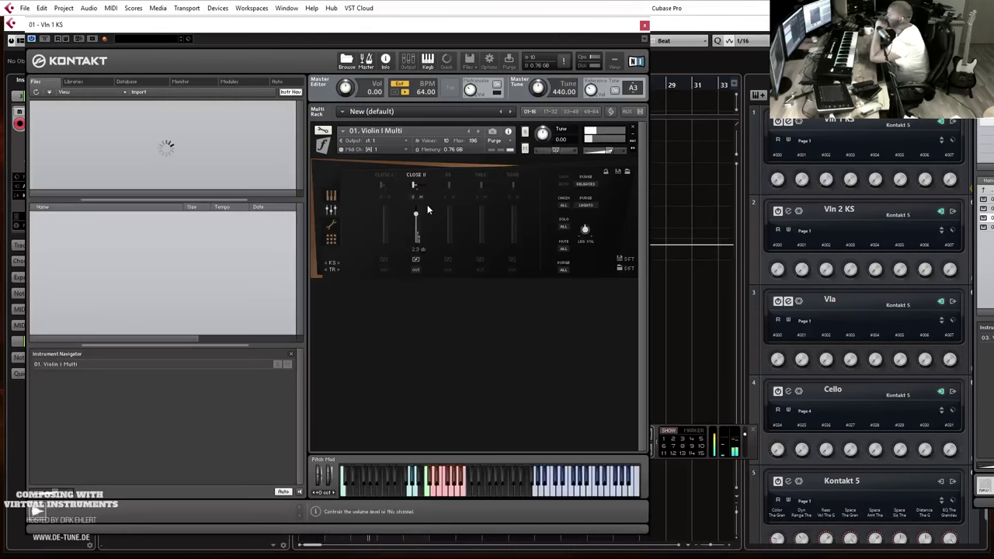
{"action": "left_click", "coordinate": [513, 175]}
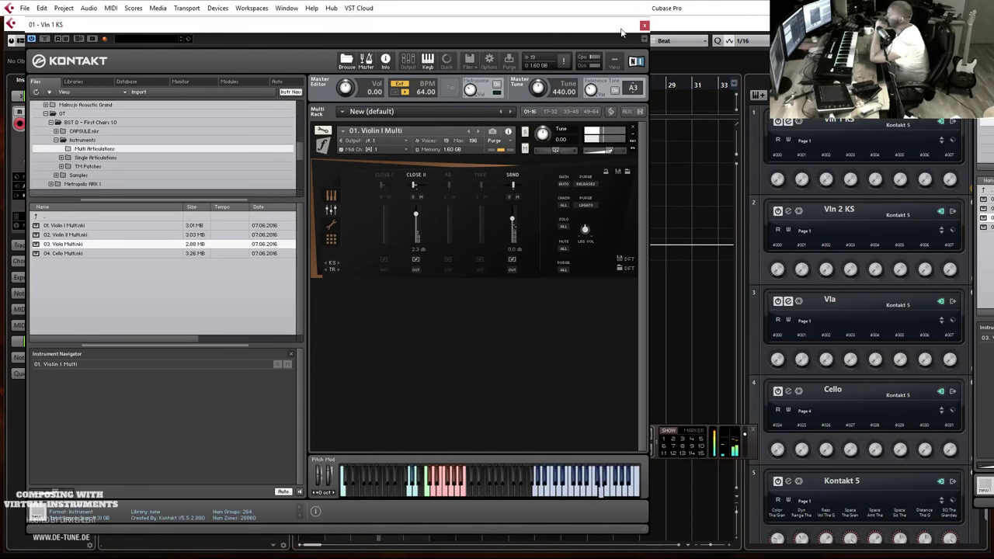
{"action": "left_click", "coordinate": [643, 26]}
Load the SRND microphone channel in the Vln 2 KS track's Violin II Multi and close its instrument window.
{"action": "left_click", "coordinate": [260, 152]}
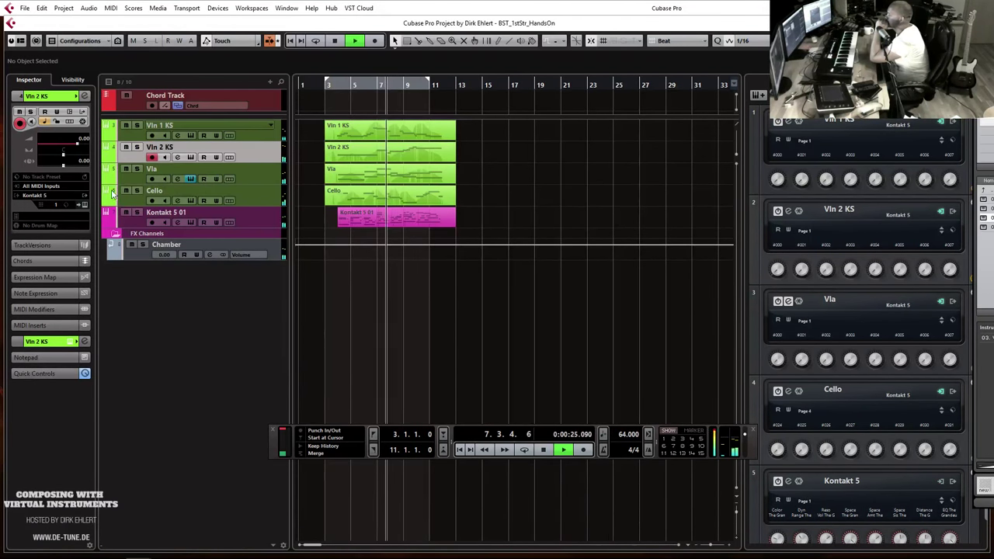
{"action": "left_click", "coordinate": [85, 204]}
{"action": "left_click", "coordinate": [484, 167]}
{"action": "left_click", "coordinate": [613, 19]}
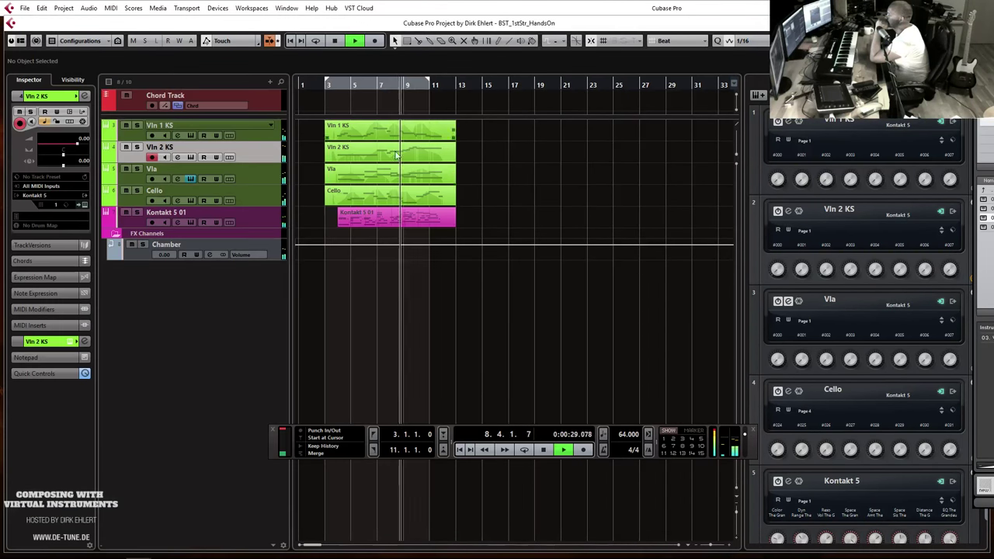
Show the microphone mixer page of the Vla track's Viola Multi and close its instrument window.
{"action": "left_click", "coordinate": [270, 174]}
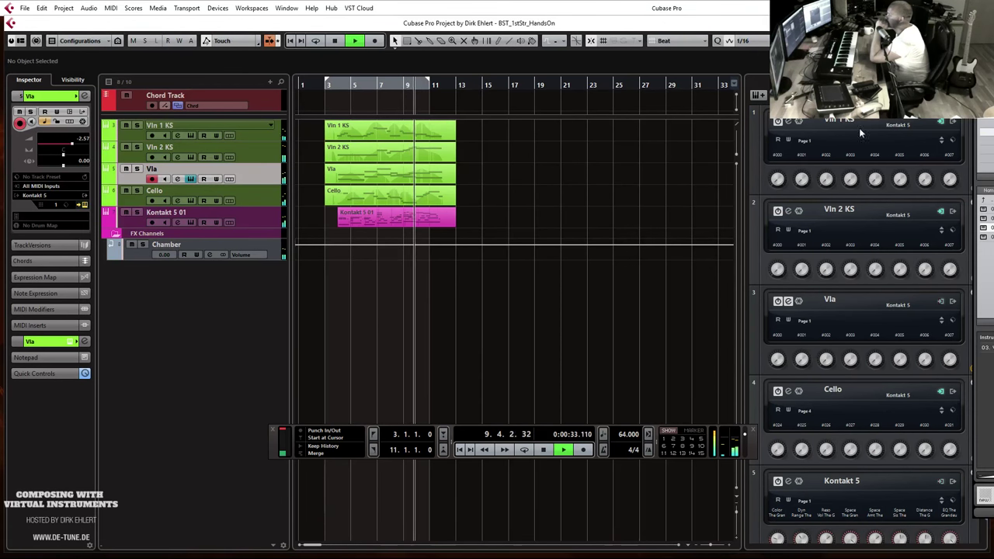
{"action": "left_click", "coordinate": [788, 300]}
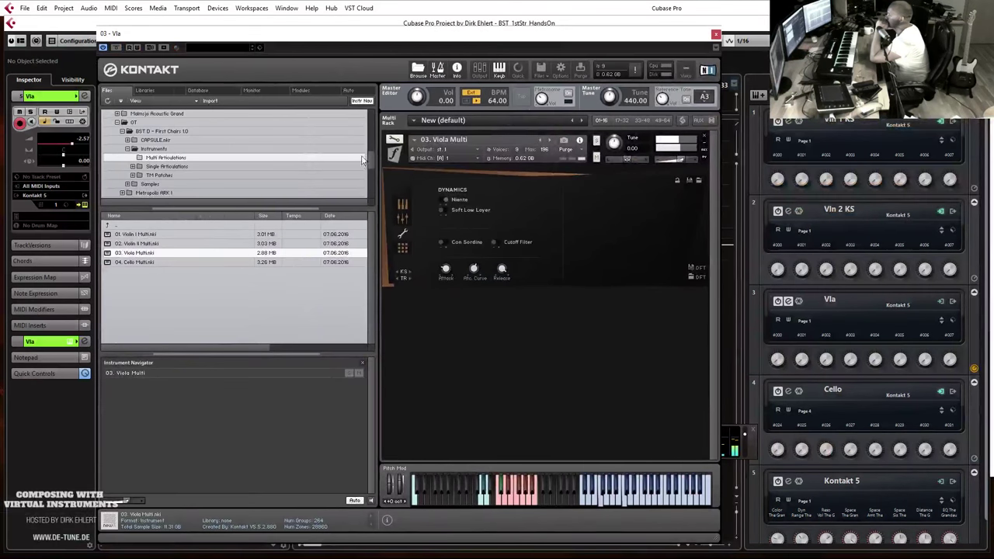
{"action": "left_click", "coordinate": [403, 219]}
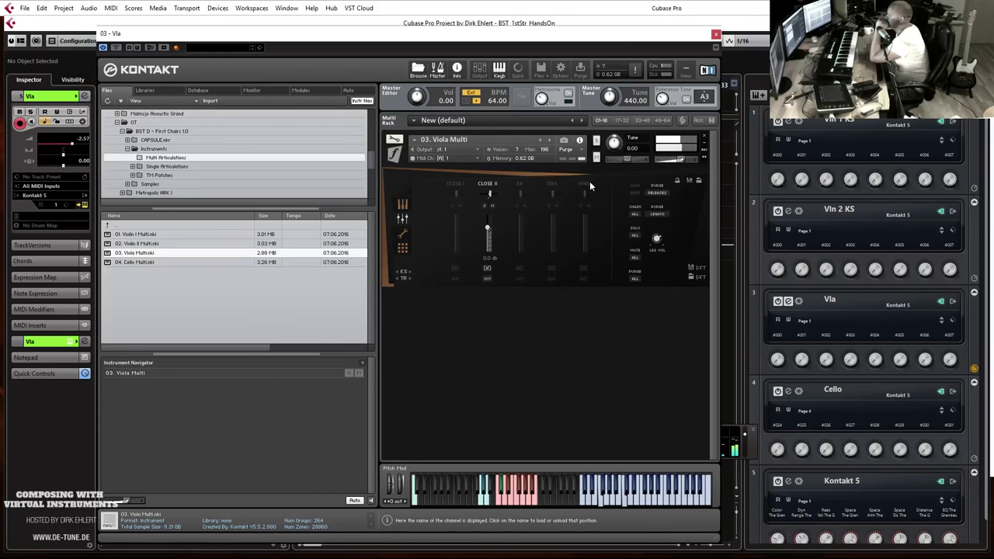
{"action": "left_click", "coordinate": [715, 36]}
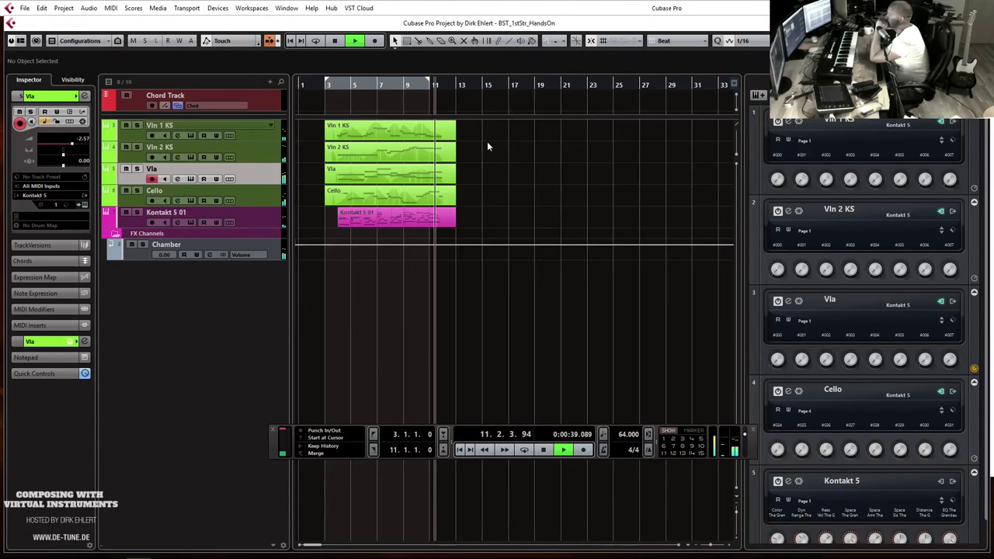
Load the SRND microphone channel in the Cello track's Cello Multi and close its instrument window.
{"action": "left_click", "coordinate": [250, 197]}
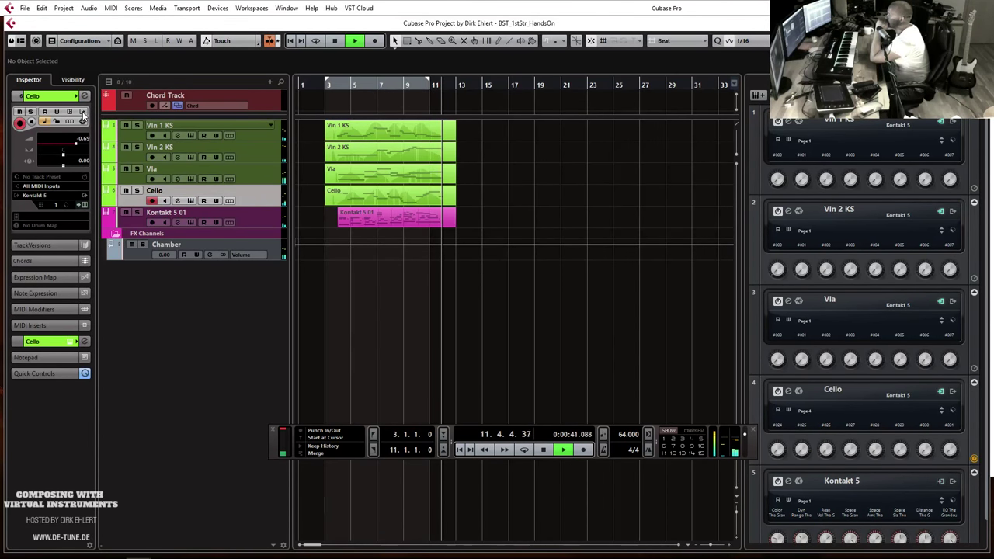
{"action": "left_click", "coordinate": [84, 204]}
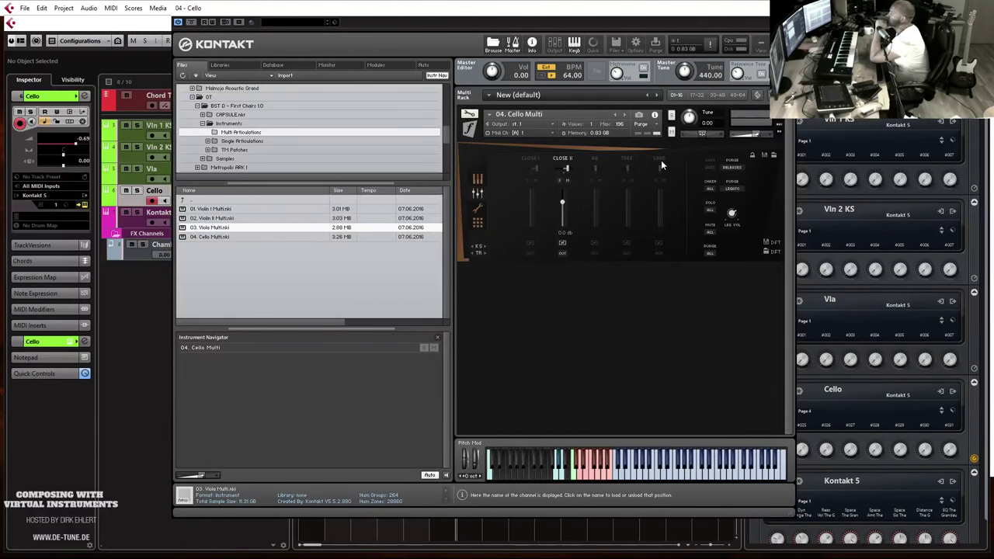
{"action": "left_click", "coordinate": [660, 160]}
{"action": "left_click", "coordinate": [782, 22]}
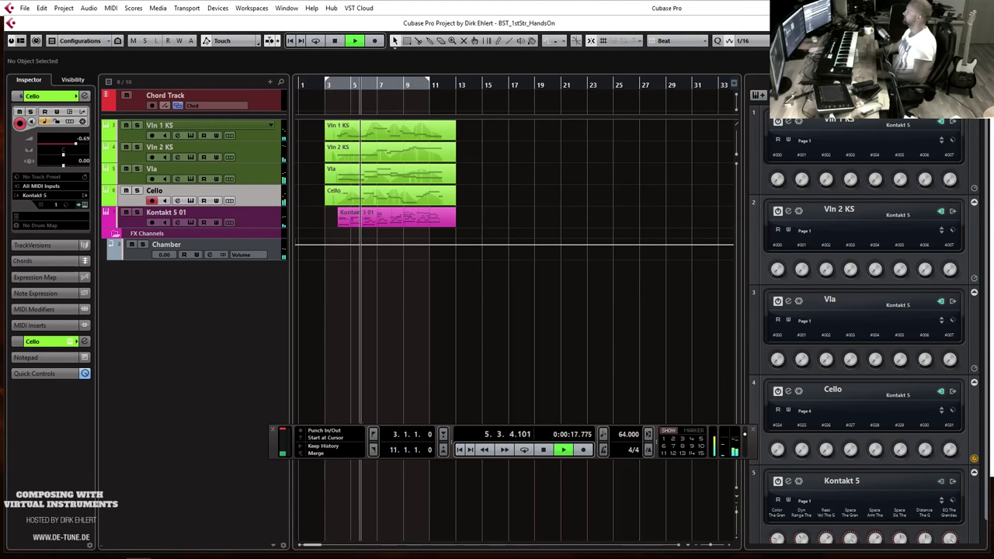
Lower the Chamber sends of the Vln 1 KS, Vln 2 KS, Vla and Cello channels together to -20.8, and stop playback.
{"action": "key", "text": "F3"}
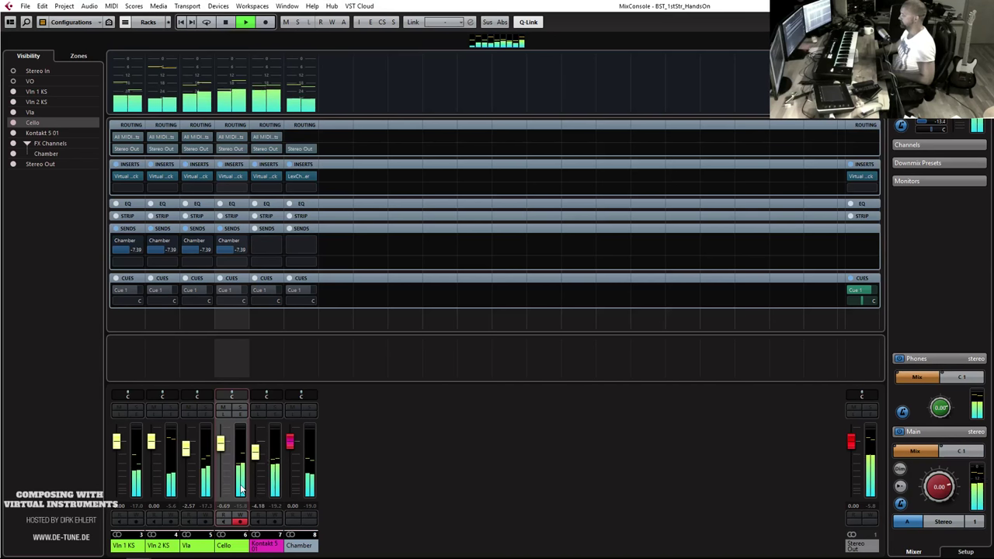
{"action": "key", "text": "shift+Up"}
{"action": "key", "text": "shift+Up"}
{"action": "key", "text": "shift+Up"}
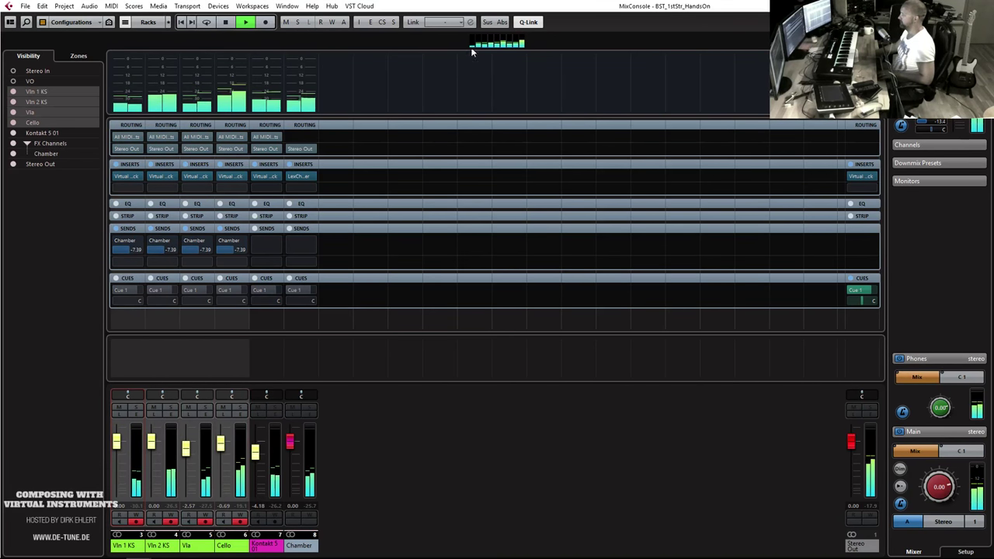
{"action": "left_click_drag", "start_coordinate": [134, 246], "coordinate": [120, 247]}
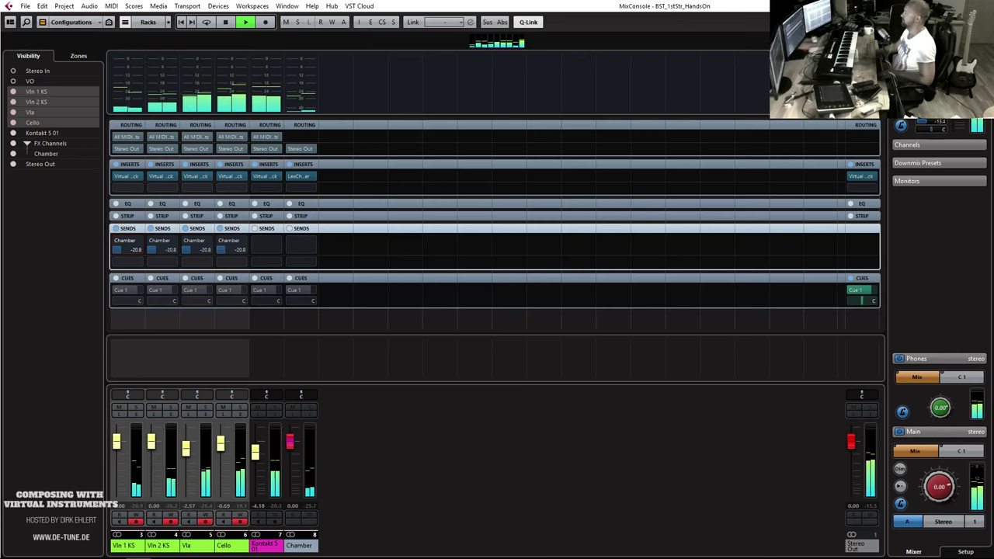
{"action": "key", "text": "F3"}
{"action": "key", "text": "space"}
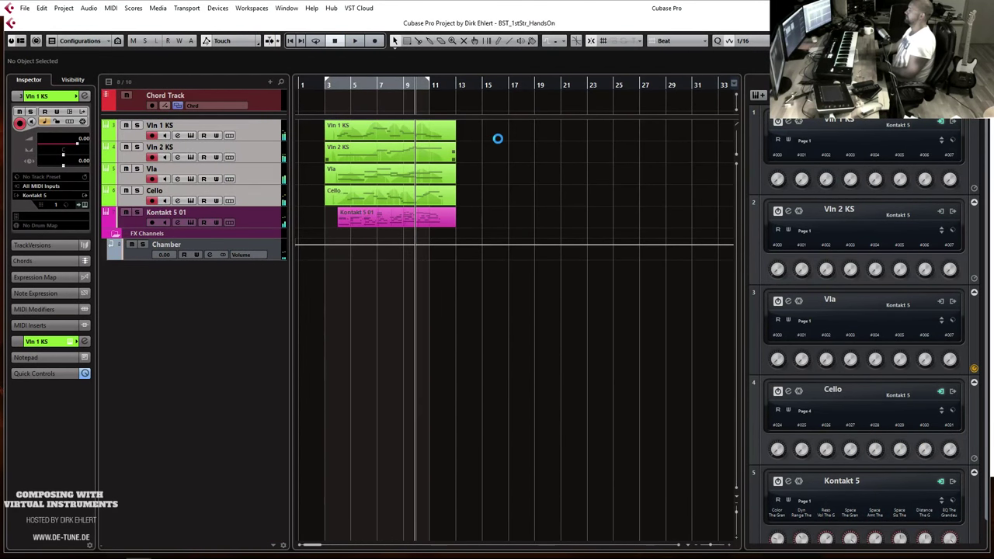
In the Vln 1 KS part, delete the short note just before bar 9, extend the preceding A#3 to 9.1.1.13, and replay the passage.
{"action": "left_click", "coordinate": [451, 140]}
{"action": "double_click", "coordinate": [435, 138]}
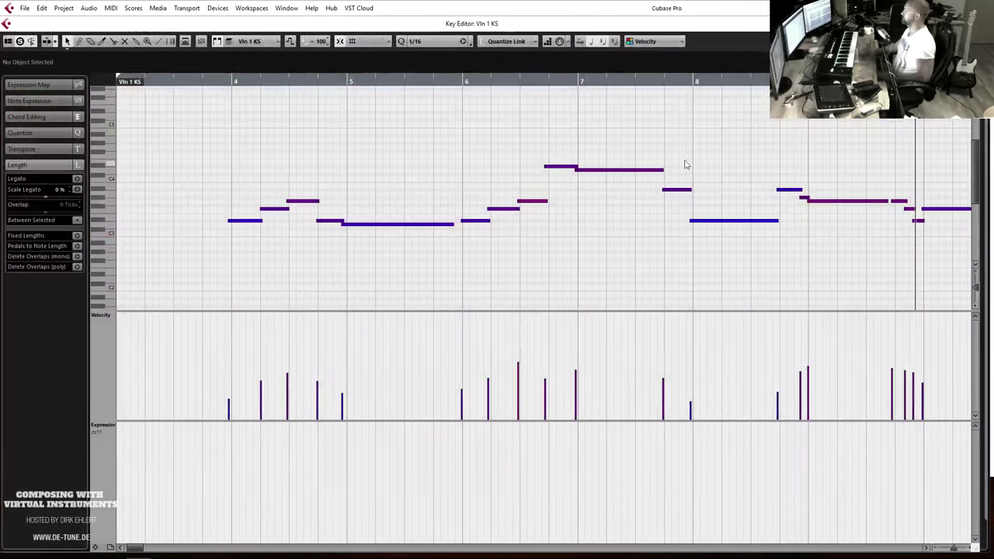
{"action": "left_click", "coordinate": [519, 80]}
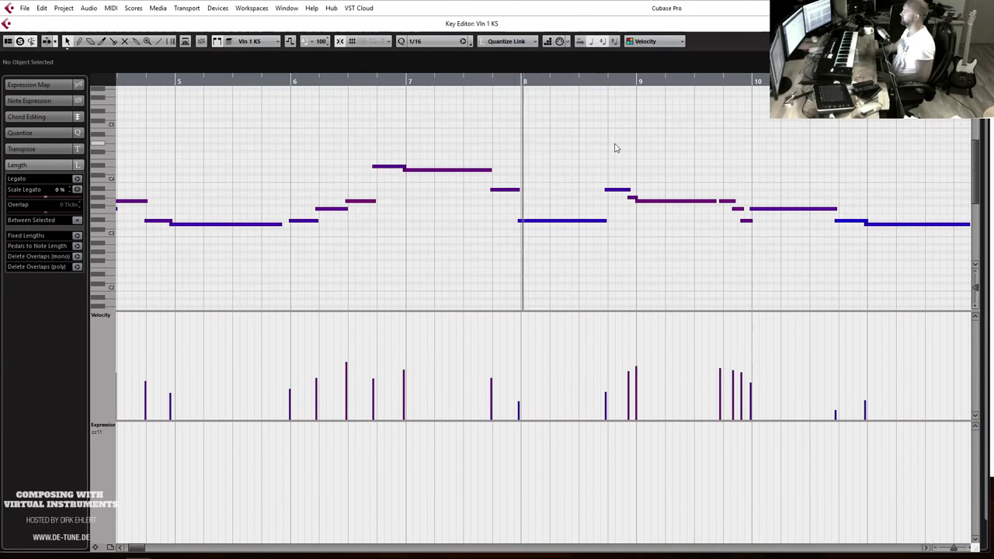
{"action": "left_click", "coordinate": [635, 199]}
{"action": "left_click_drag", "start_coordinate": [629, 190], "coordinate": [636, 190]}
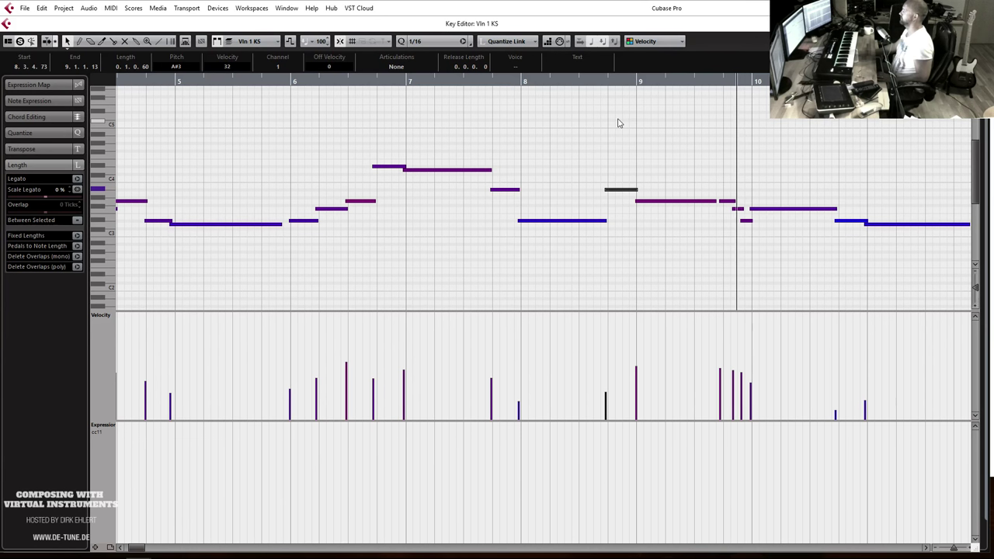
{"action": "key", "text": "Escape"}
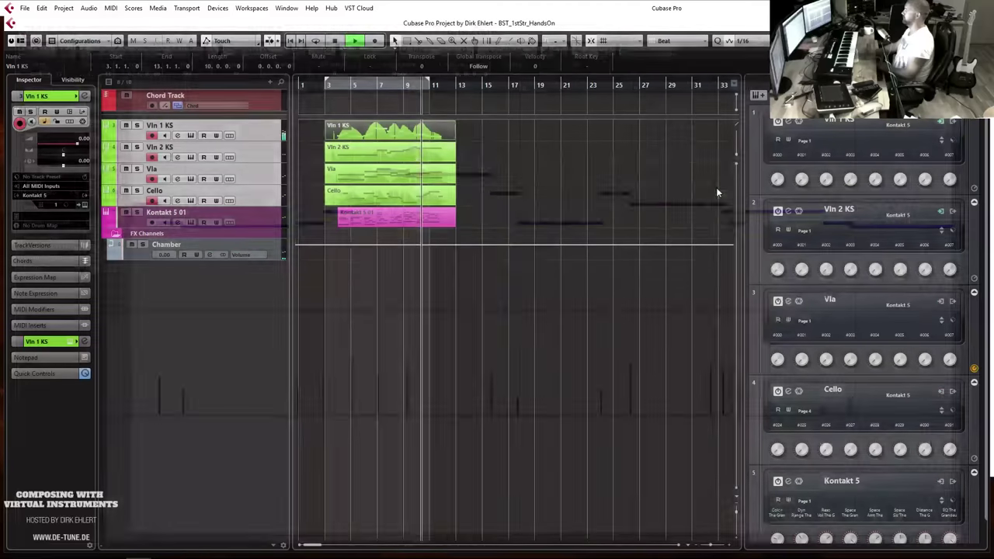
{"action": "left_click", "coordinate": [375, 88]}
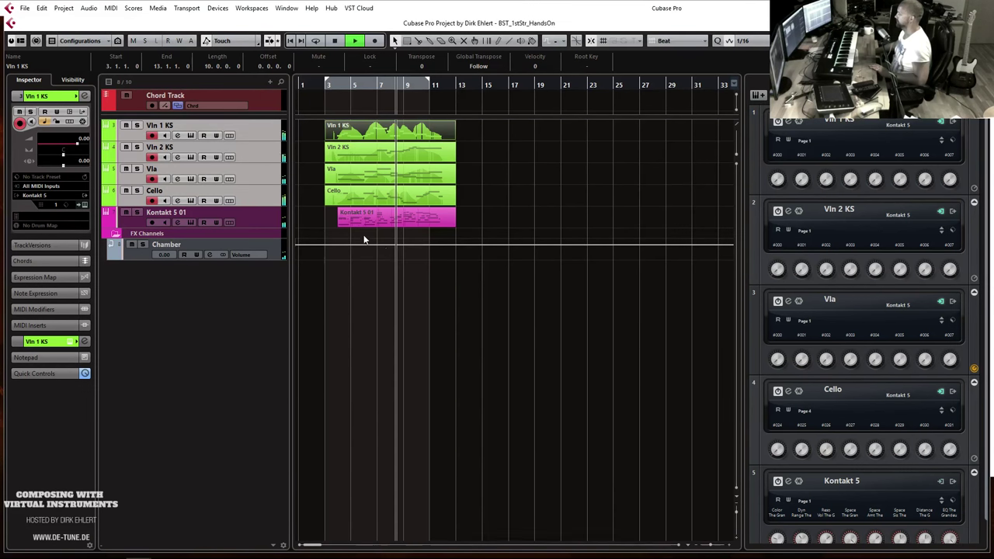
{"action": "key", "text": "space"}
Unload the SRND microphone channel from the Violin I Multi on the Vln 1 KS track.
{"action": "left_click", "coordinate": [952, 122]}
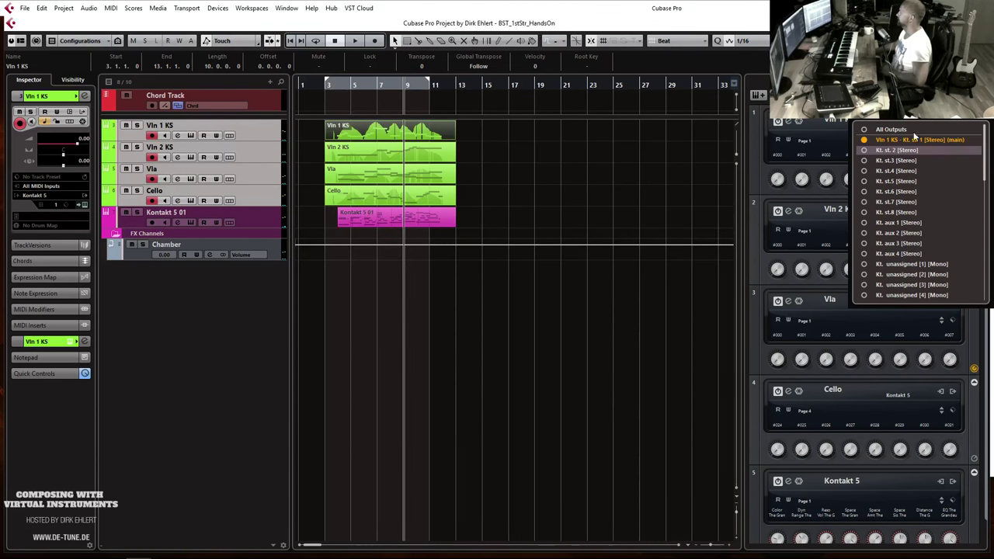
{"action": "left_click", "coordinate": [255, 133]}
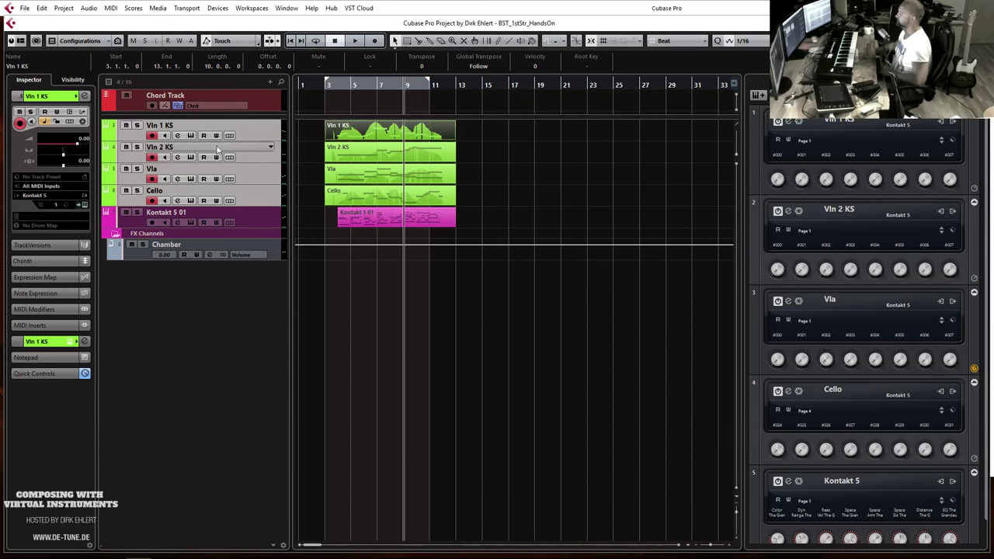
{"action": "left_click", "coordinate": [269, 134]}
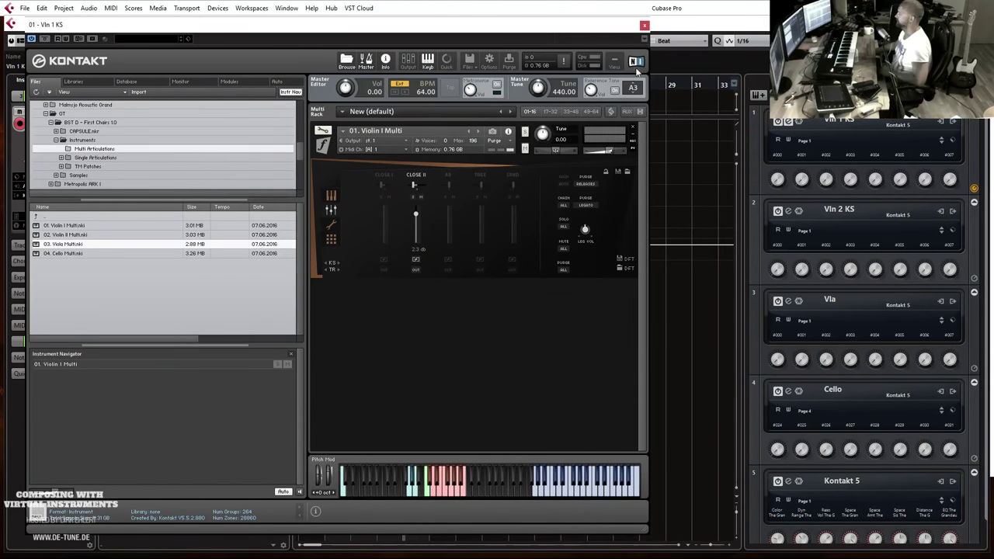
{"action": "left_click", "coordinate": [644, 25]}
Check the loaded microphone channels in the Violin II Multi and then in the Viola Multi.
{"action": "left_click", "coordinate": [229, 156]}
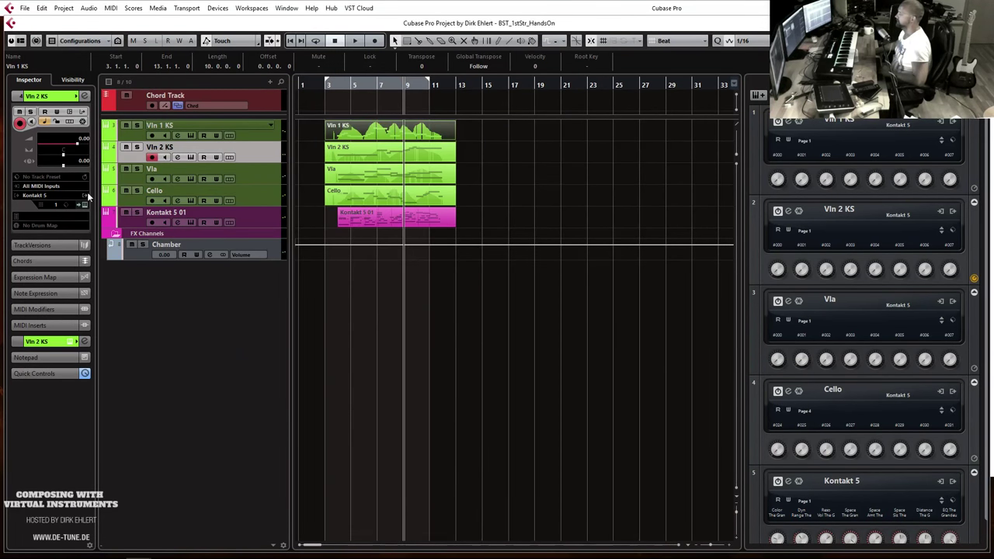
{"action": "left_click", "coordinate": [88, 205]}
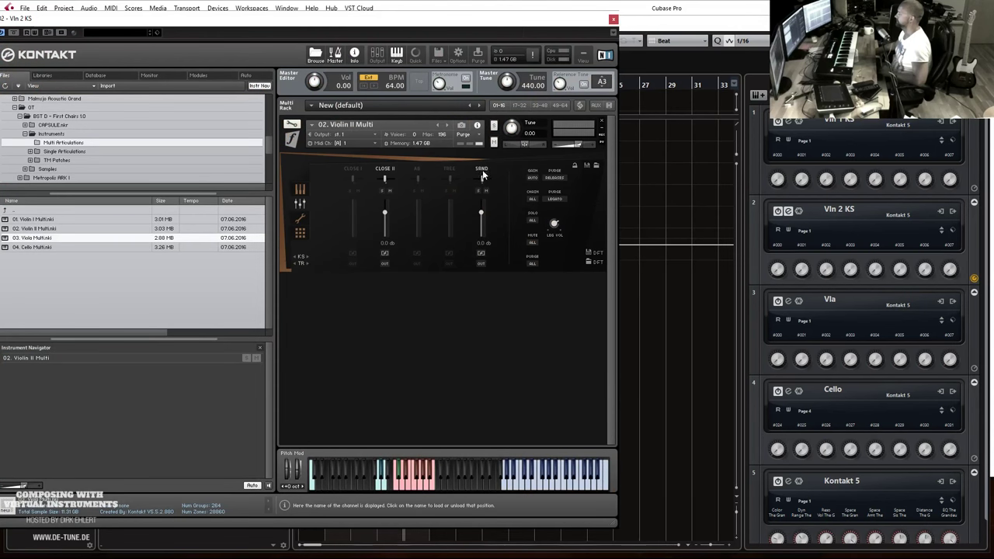
{"action": "left_click", "coordinate": [614, 18]}
{"action": "left_click", "coordinate": [230, 165]}
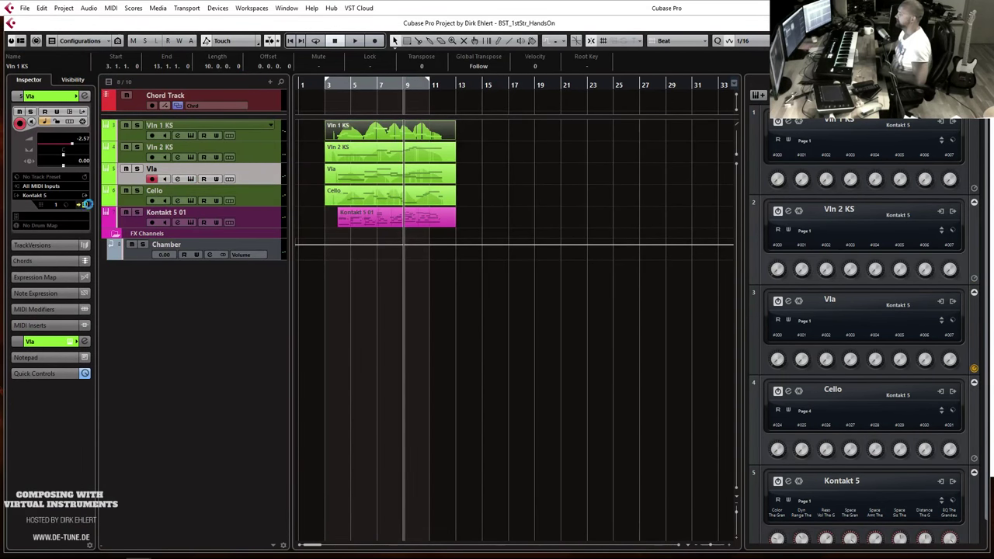
{"action": "left_click", "coordinate": [87, 205]}
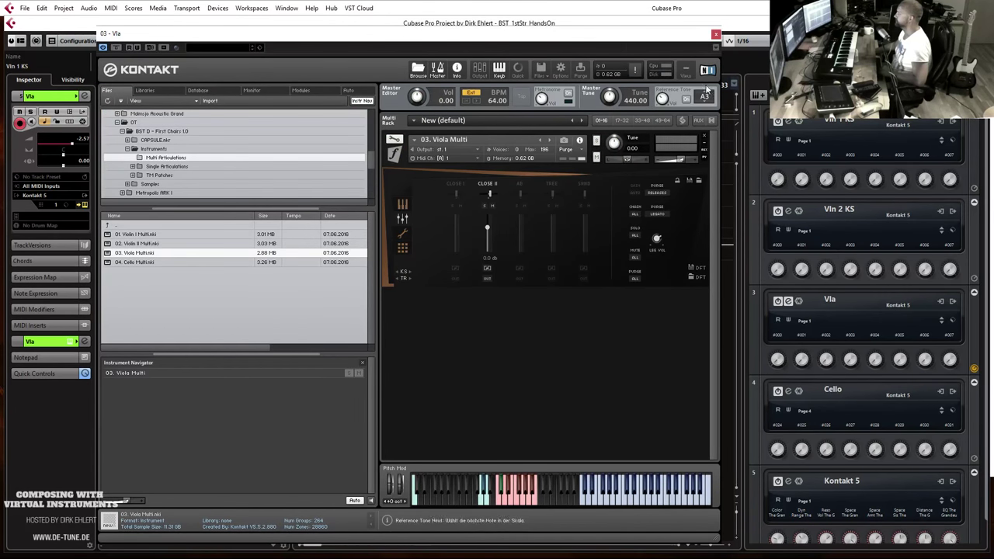
{"action": "left_click", "coordinate": [716, 34]}
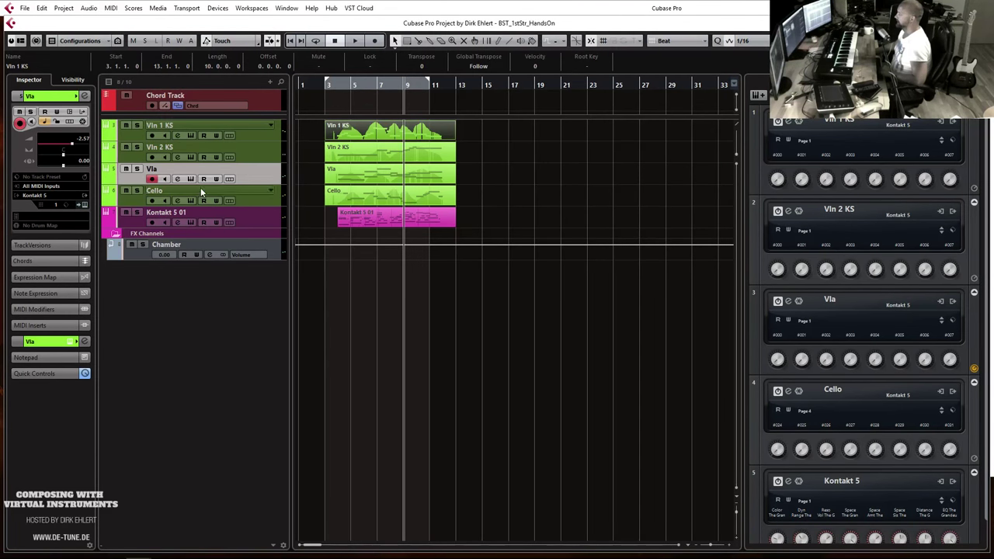
Unload the SRND microphone channel from the Cello Multi on the Cello track.
{"action": "left_click", "coordinate": [200, 191]}
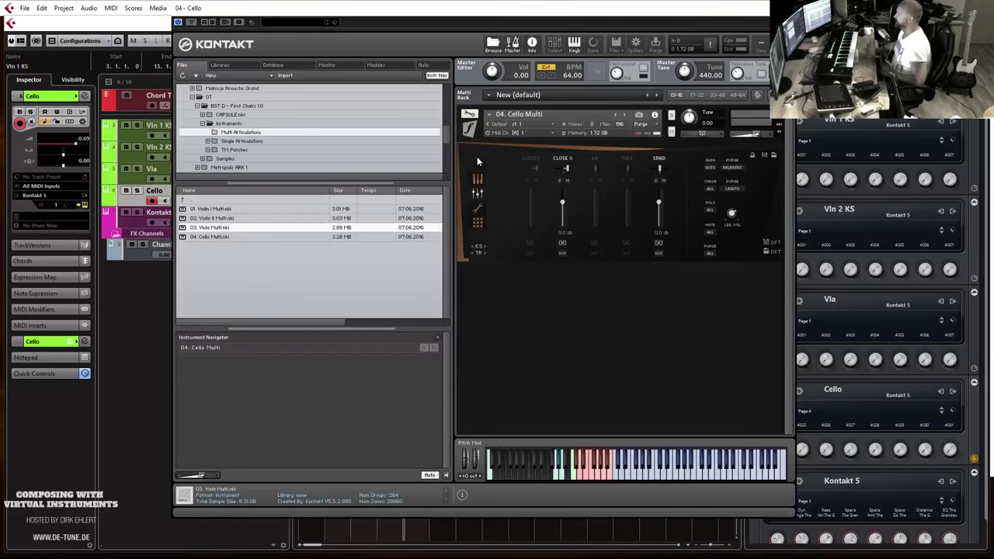
{"action": "left_click", "coordinate": [658, 158]}
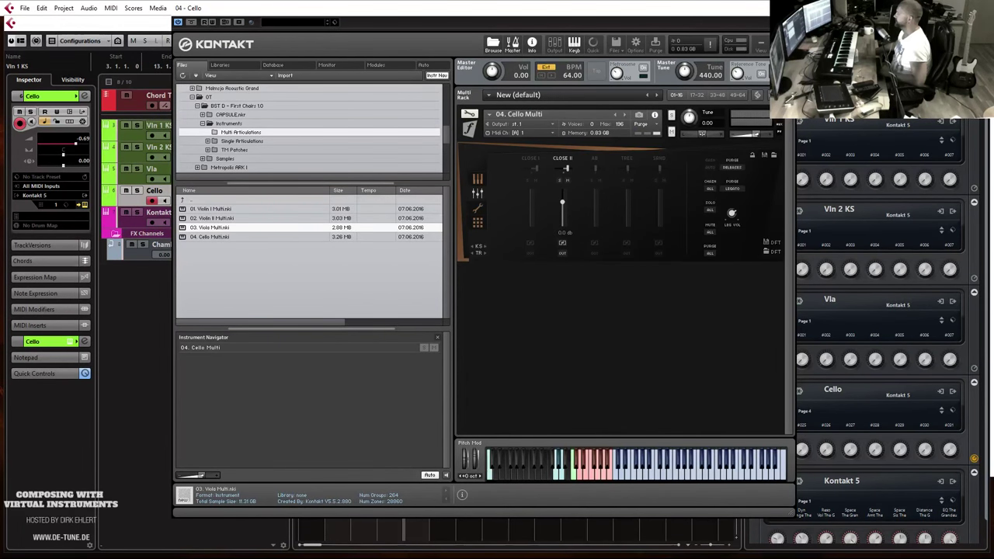
{"action": "key", "text": "Escape"}
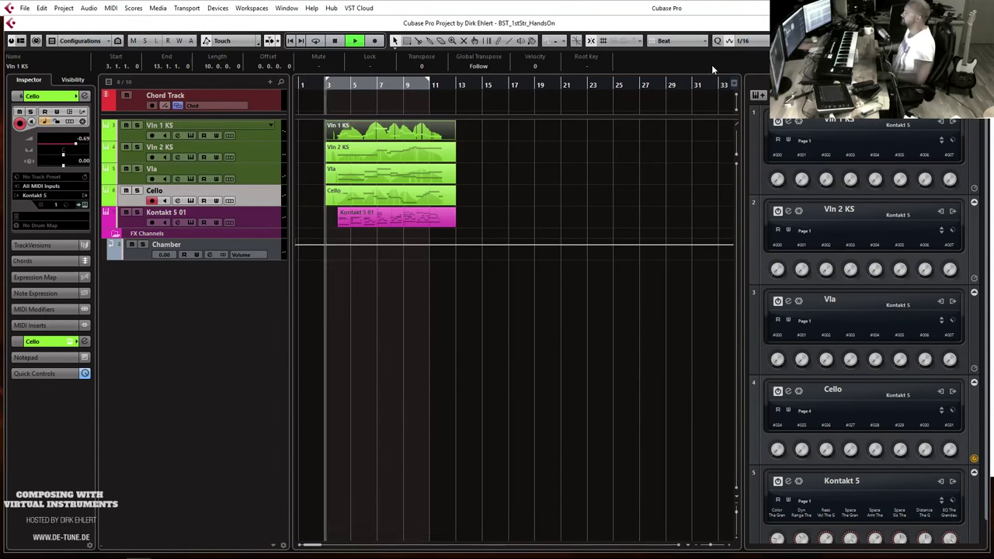
Raise the Chamber sends of the Vln 1 KS, Vln 2 KS, Vla and Cello channels together to -5.13.
{"action": "key", "text": "F3"}
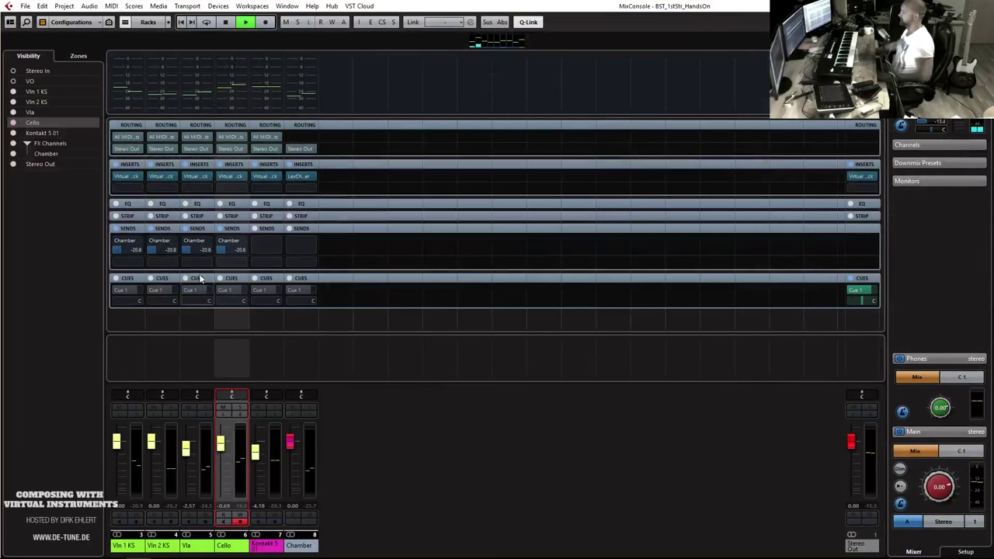
{"action": "left_click", "coordinate": [141, 488], "text": "shift"}
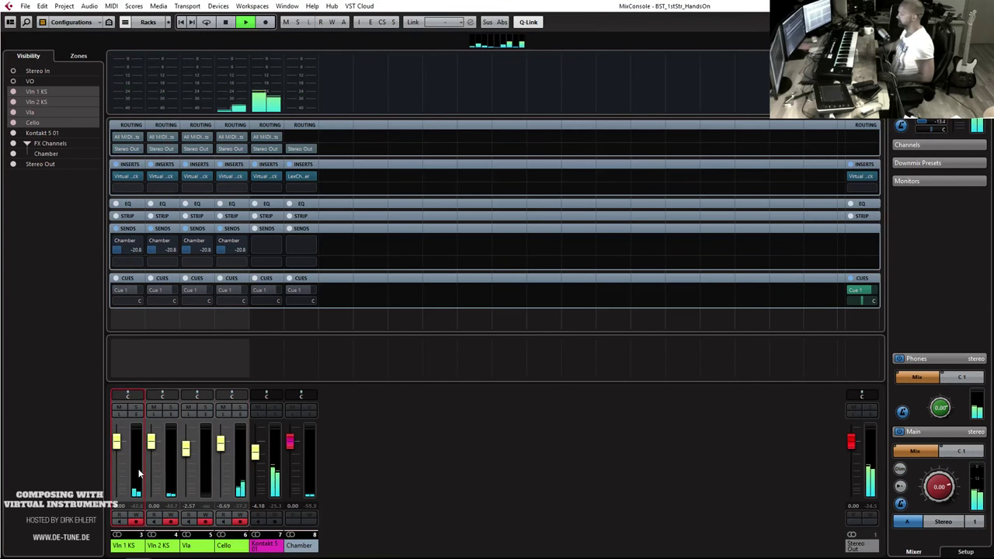
{"action": "left_click", "coordinate": [130, 248]}
{"action": "scroll", "coordinate": [140, 248], "scroll_direction": "up", "scroll_amount": 2}
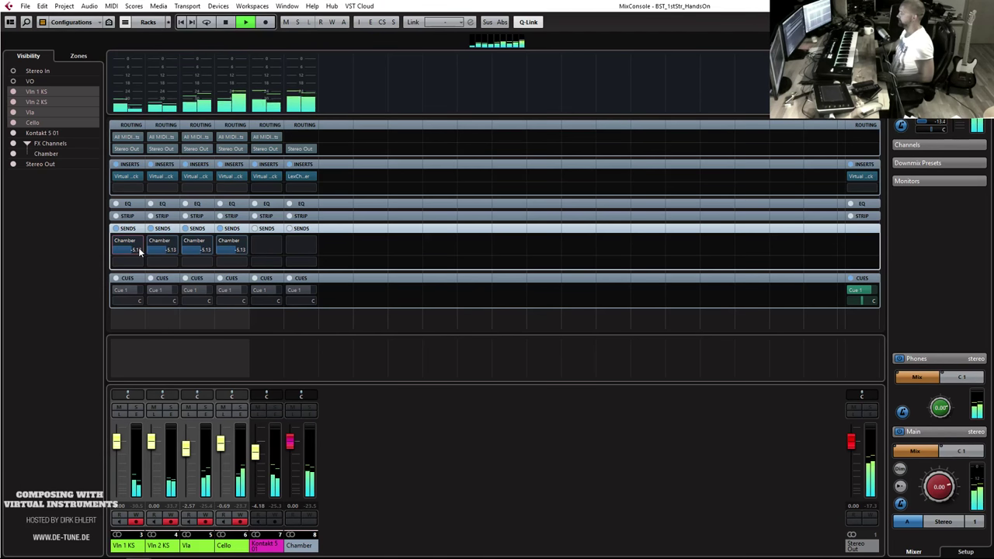
Colour the Chamber FX channel green with Color 5.
{"action": "left_click", "coordinate": [308, 461]}
{"action": "left_click", "coordinate": [292, 536]}
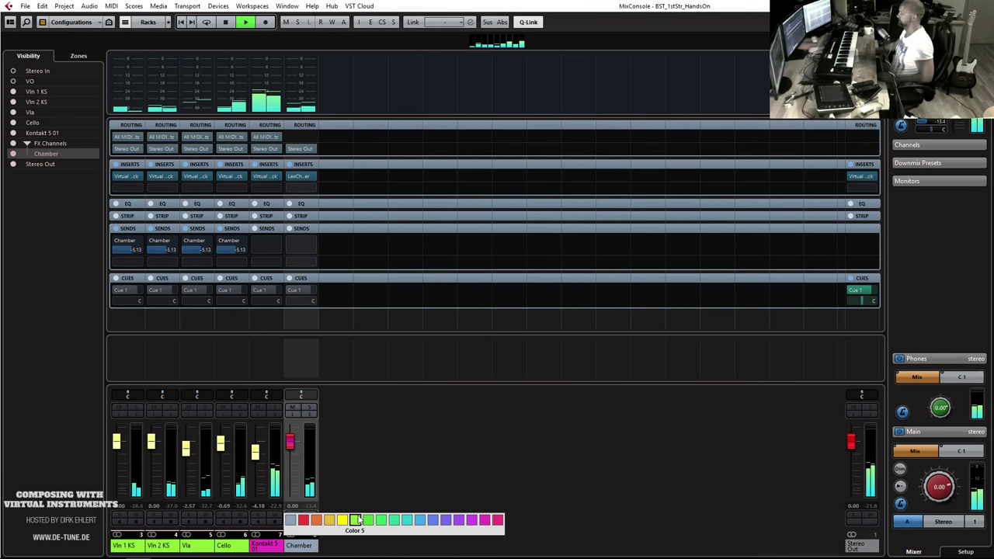
{"action": "left_click", "coordinate": [356, 519]}
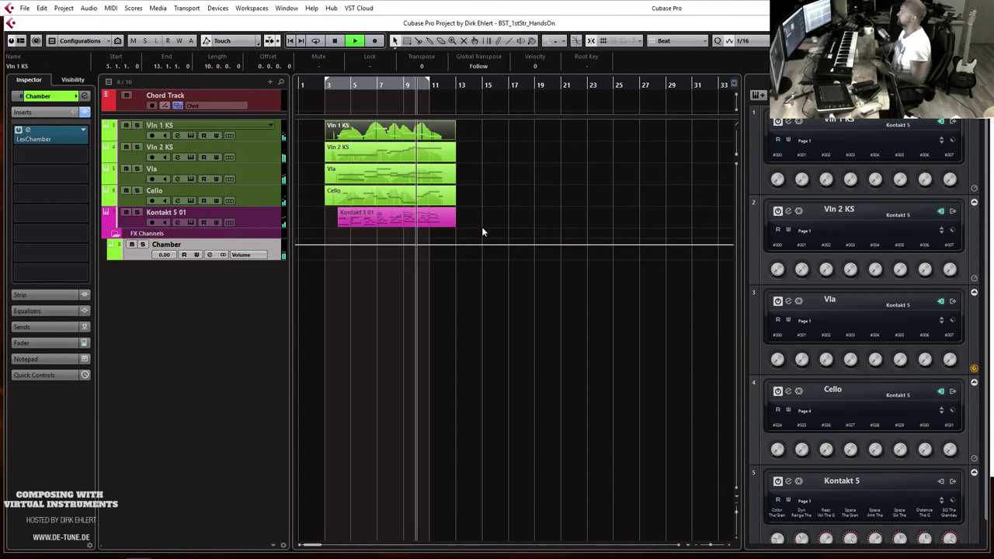
Shorten the four string parts and the Kontakt 5 01 part so they all end at bar 12.
{"action": "left_click", "coordinate": [453, 224]}
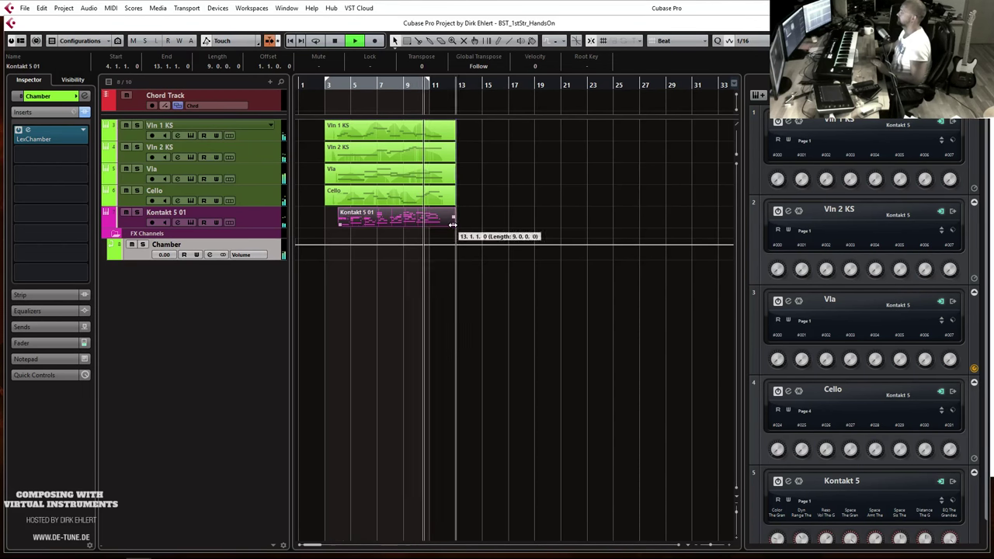
{"action": "left_click_drag", "start_coordinate": [475, 132], "coordinate": [443, 225]}
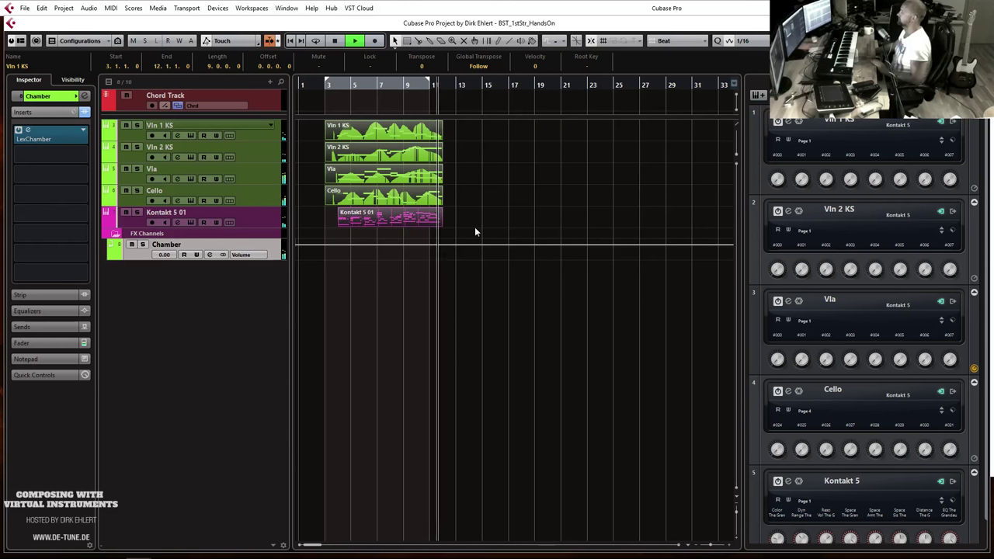
{"action": "key", "text": "space"}
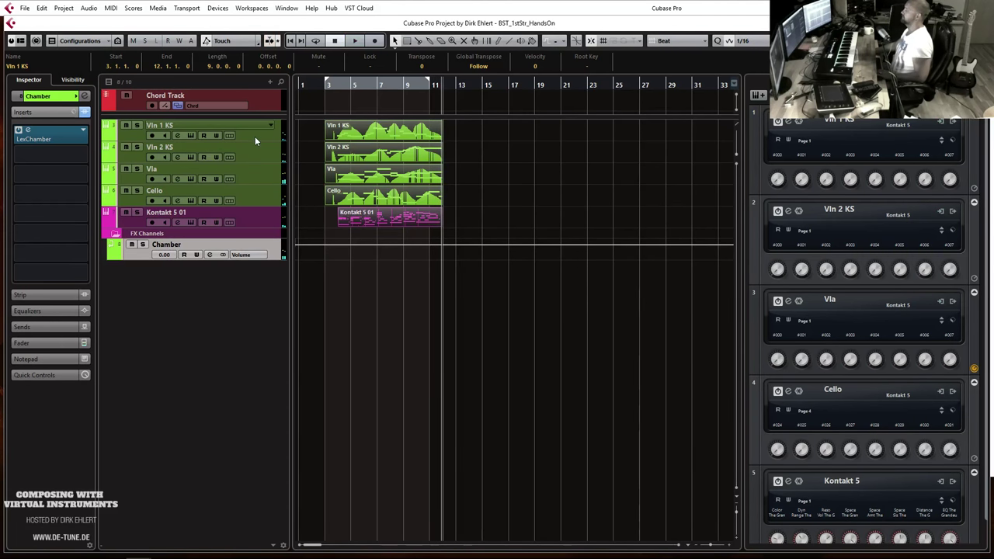
Select the Kontakt 5 01 track and run playback beyond bar 12 to rehearse the continuation.
{"action": "left_click", "coordinate": [271, 213]}
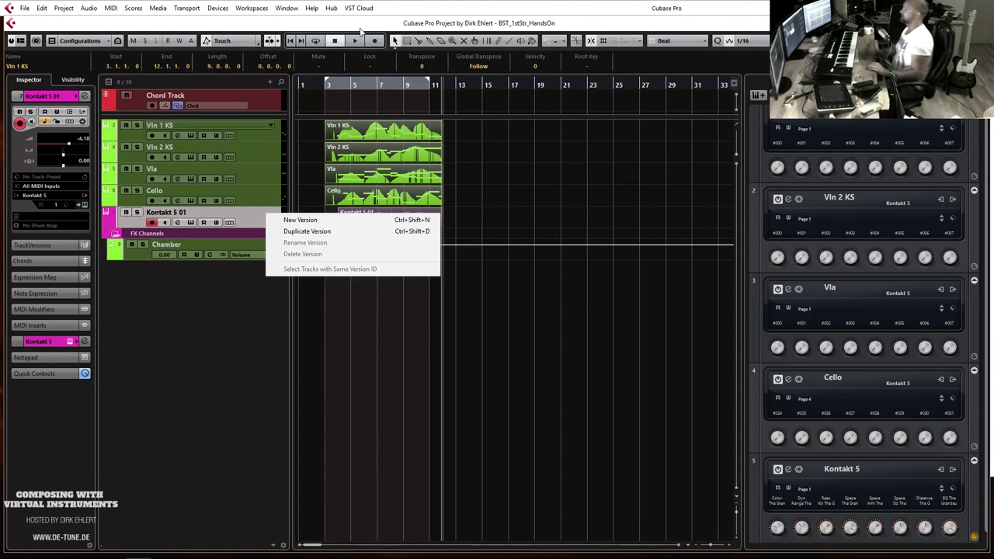
{"action": "left_click", "coordinate": [457, 388]}
{"action": "left_click", "coordinate": [429, 106]}
{"action": "key", "text": "space"}
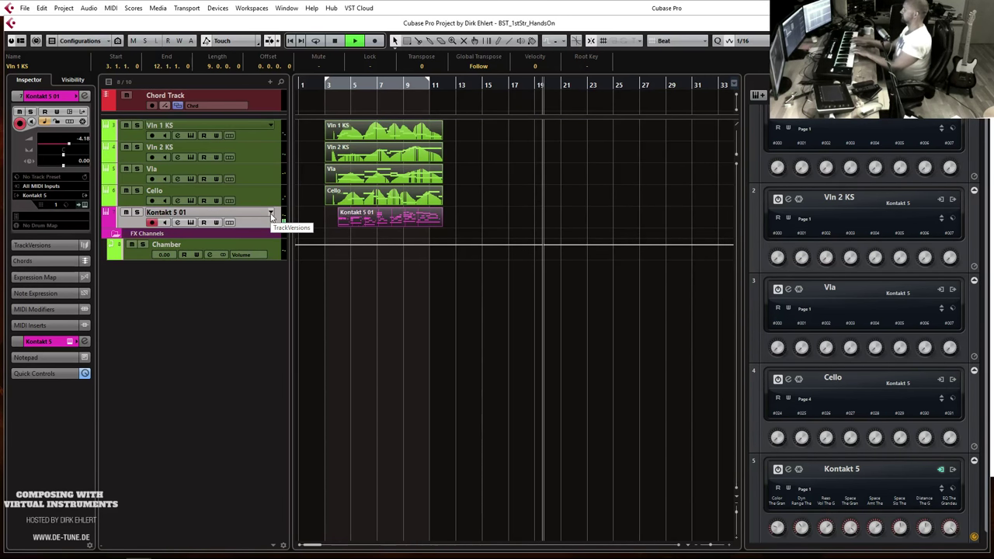
Record a new keyboard sketch on the Kontakt 5 01 track from bar 12 to near the end of bar 19.
{"action": "left_click", "coordinate": [434, 85]}
{"action": "key", "text": "KP_Multiply"}
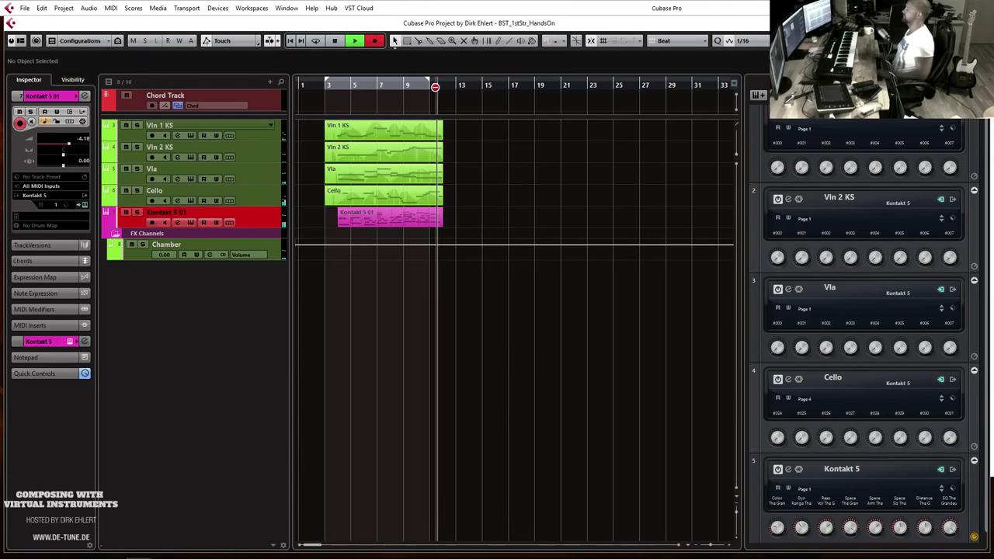
{"action": "key", "text": "h"}
{"action": "key", "text": "space"}
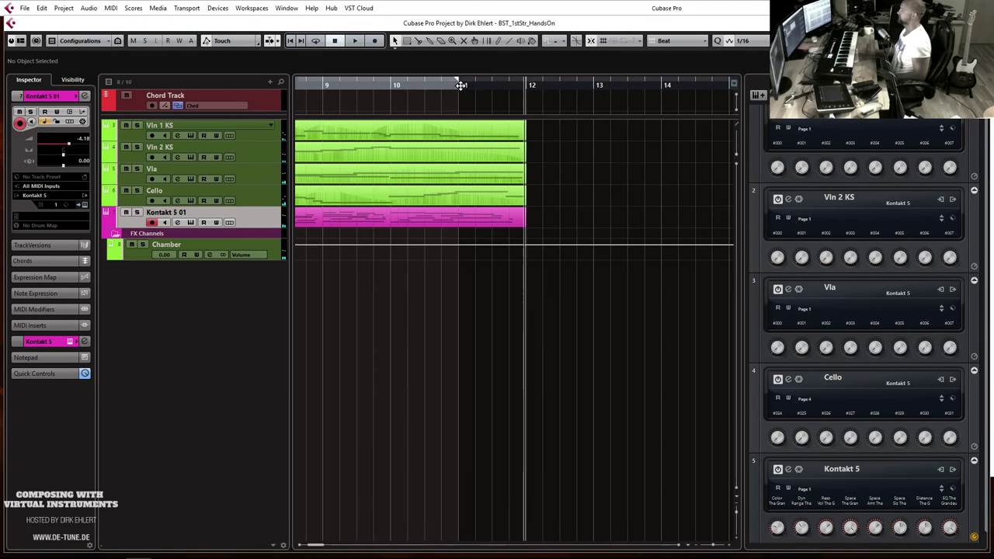
{"action": "key", "text": "KP_Multiply"}
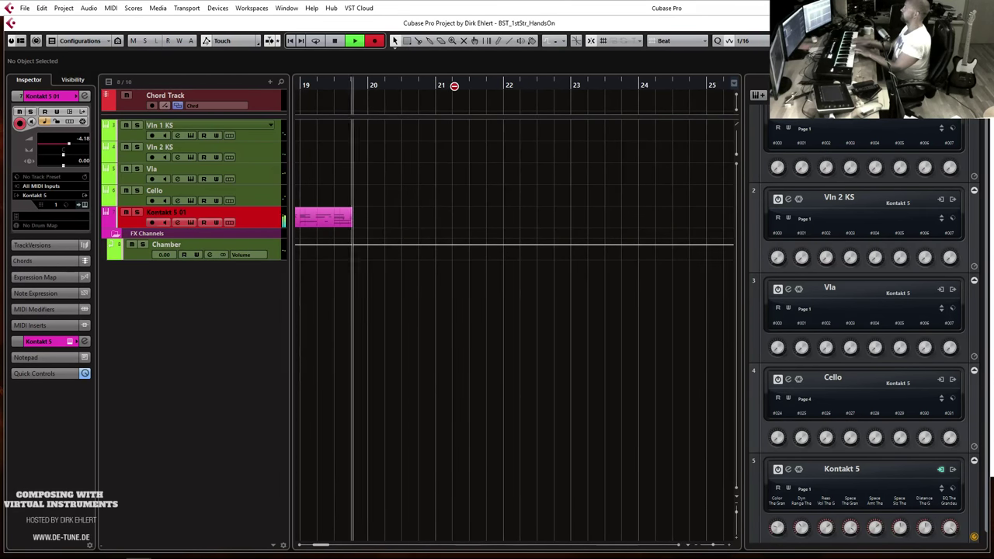
{"action": "key", "text": "space"}
Open the newly recorded Kontakt 5 01 part in the Key Editor and delete the stray short A1 note at bar 19.
{"action": "double_click", "coordinate": [358, 218]}
{"action": "scroll", "coordinate": [821, 197], "scroll_direction": "right", "scroll_amount": 3}
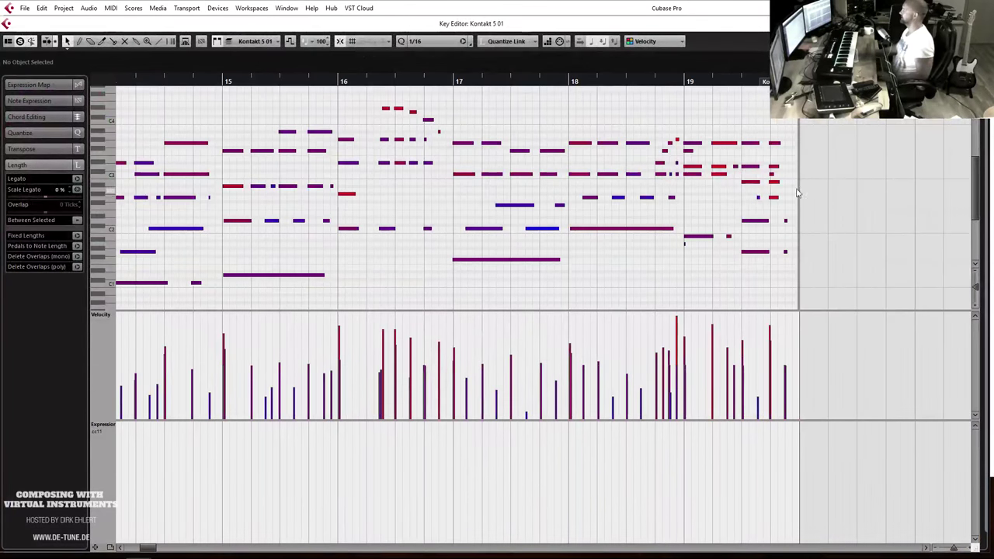
{"action": "left_click", "coordinate": [689, 152]}
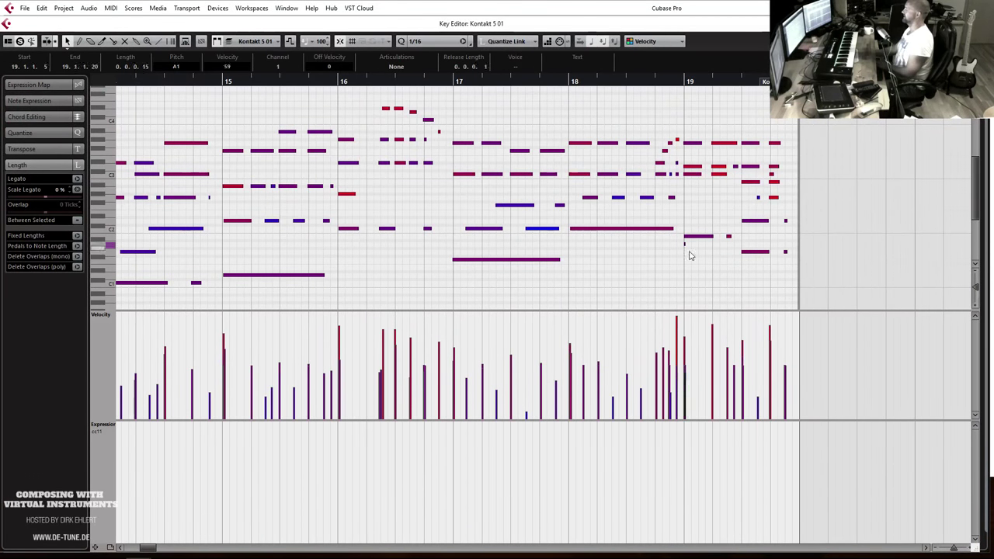
{"action": "left_click", "coordinate": [772, 179]}
{"action": "key", "text": "Left"}
{"action": "left_click", "coordinate": [686, 82]}
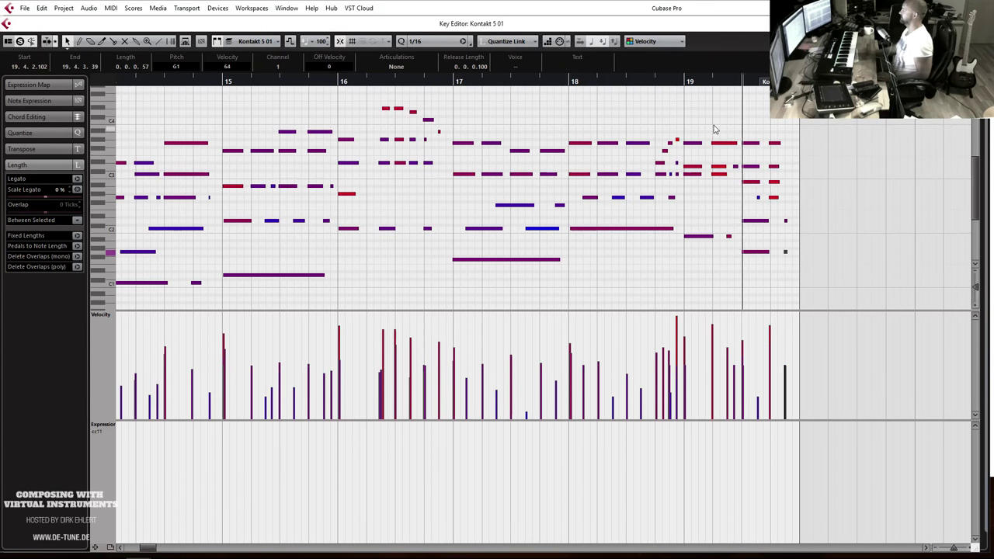
Move the short low note near the end of bar 19 down to F2 and quantize the part's notes to 1/16.
{"action": "left_click", "coordinate": [772, 198]}
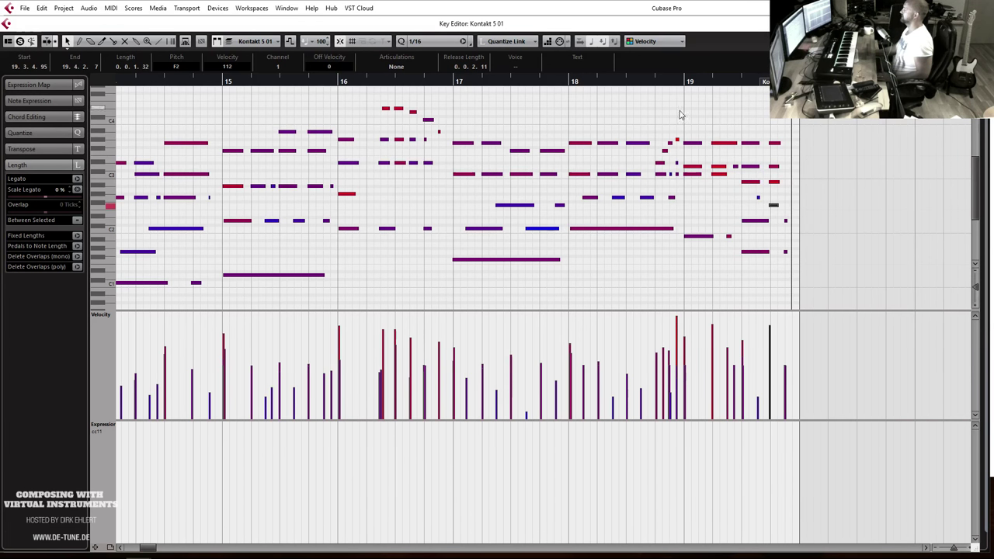
{"action": "left_click", "coordinate": [679, 115]}
{"action": "left_click", "coordinate": [400, 42]}
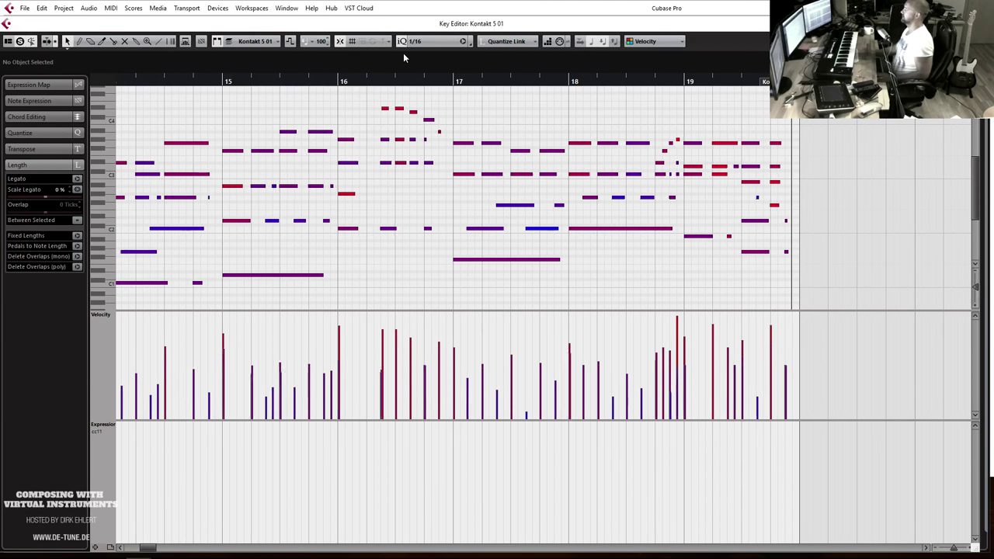
Play the new part from bar 12 to check its opening, and close the Key Editor.
{"action": "key", "text": "space"}
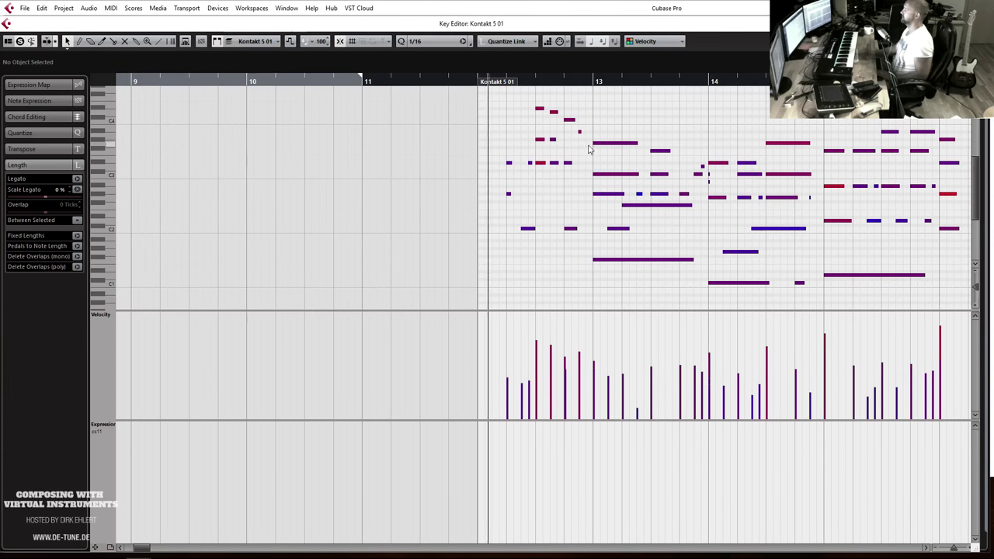
{"action": "scroll", "coordinate": [480, 156], "scroll_direction": "up", "scroll_amount": 3}
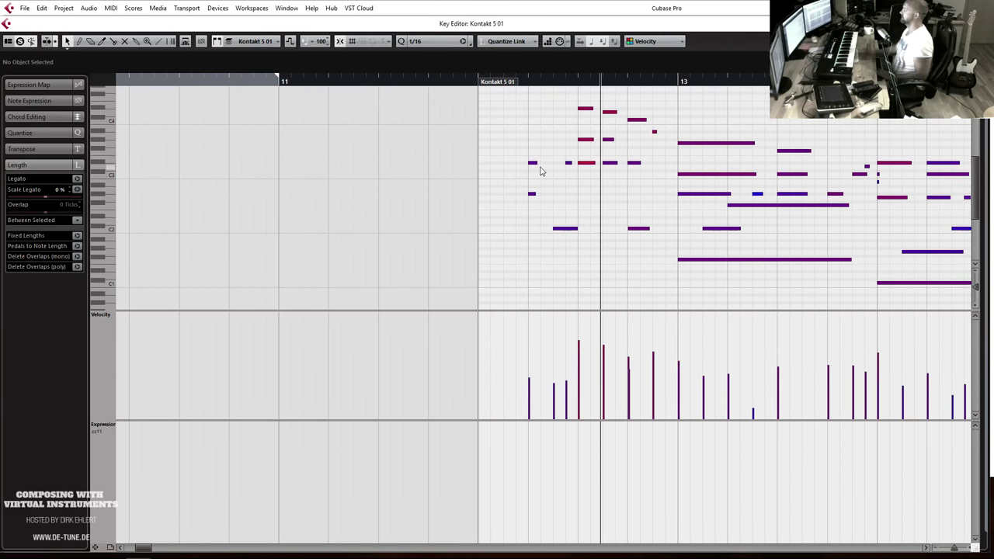
{"action": "key", "text": "space"}
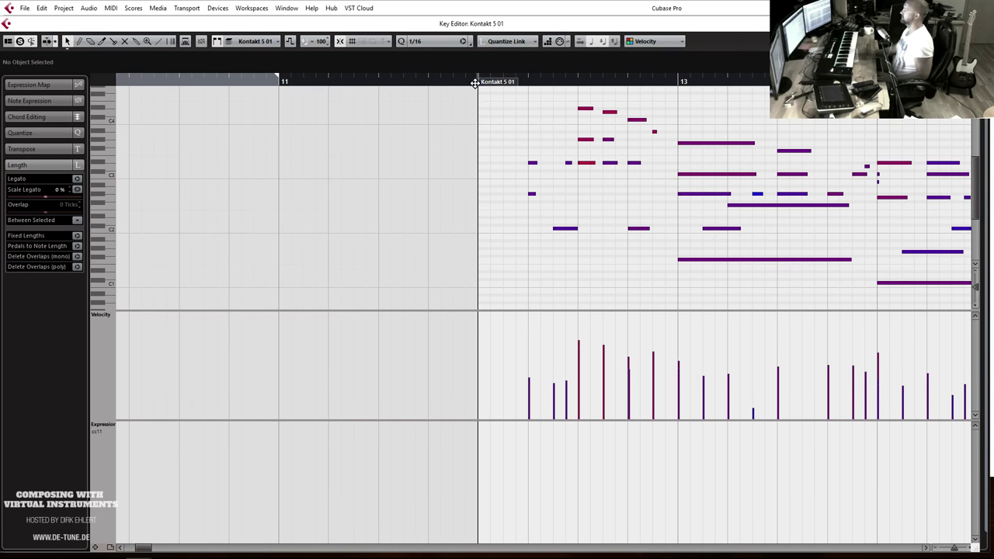
{"action": "key", "text": "ctrl+w"}
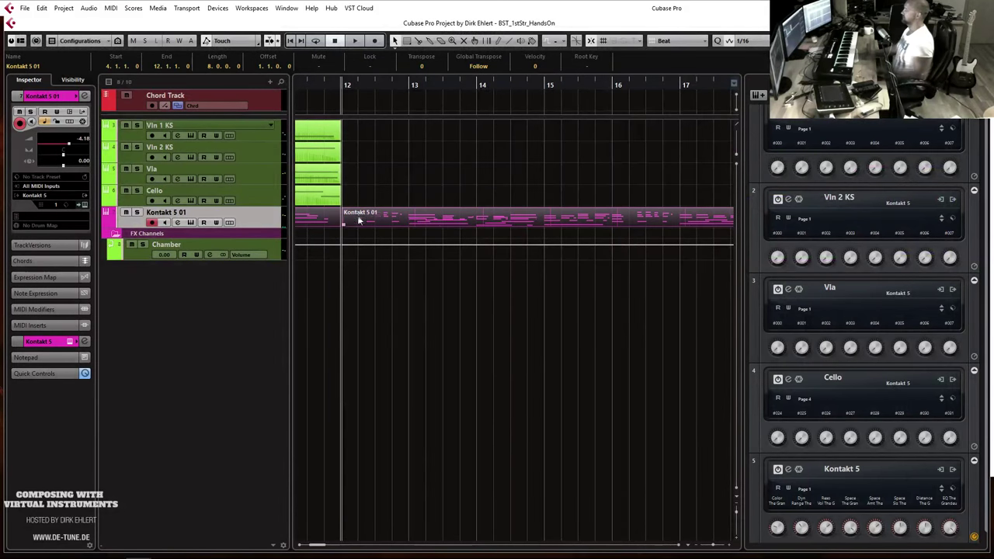
Open both Kontakt 5 01 parts together and move the three-note chord just before bar 12 onto the downbeat at 12.1.1.0, without enlarging the first part.
{"action": "double_click", "coordinate": [360, 221]}
{"action": "scroll", "coordinate": [730, 180], "scroll_direction": "right", "scroll_amount": 5}
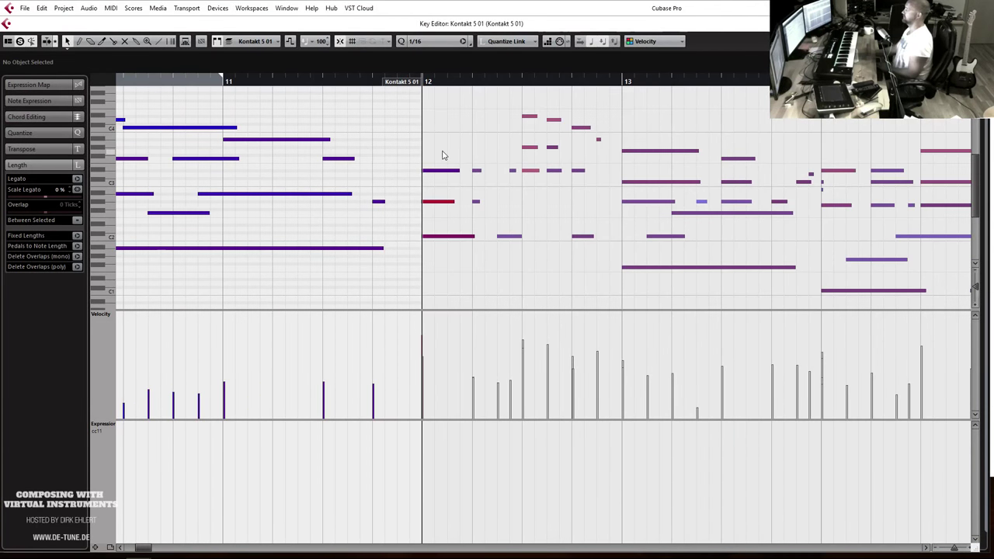
{"action": "left_click", "coordinate": [446, 159]}
{"action": "left_click_drag", "start_coordinate": [441, 241], "coordinate": [426, 172]}
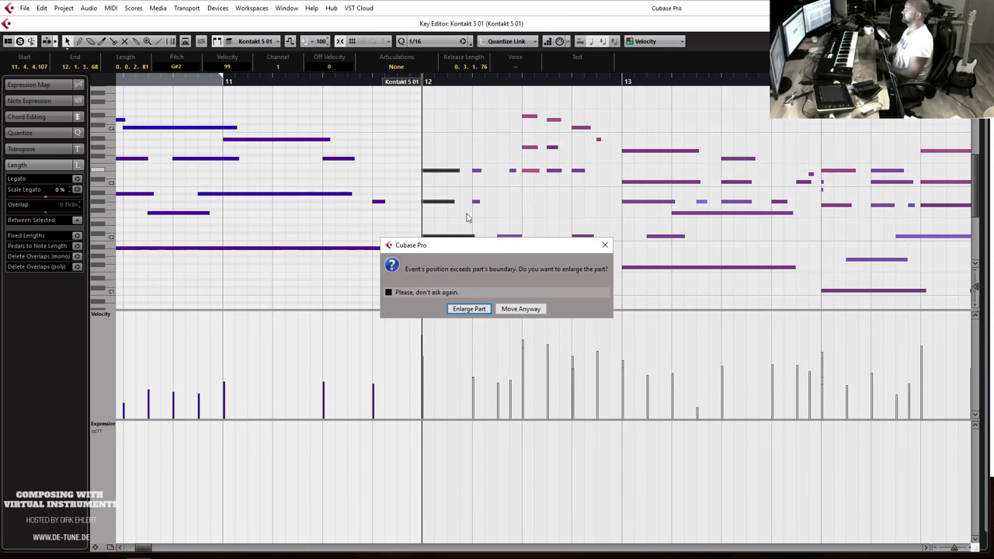
{"action": "left_click", "coordinate": [521, 309]}
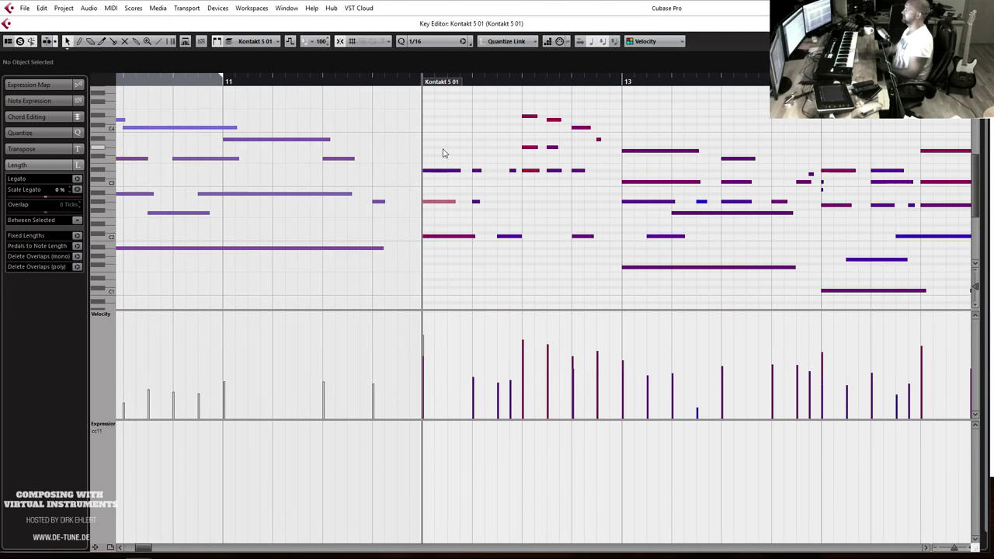
{"action": "left_click", "coordinate": [449, 236]}
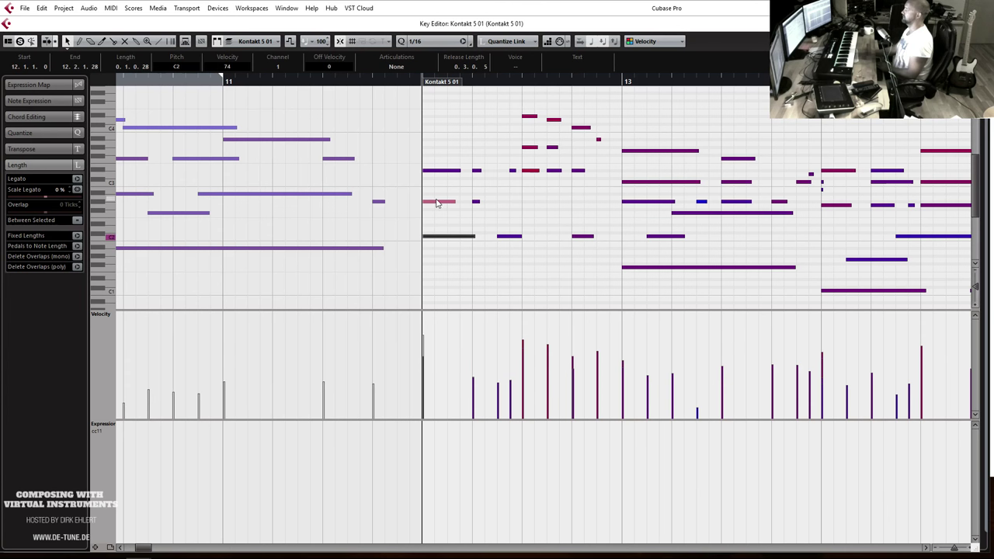
{"action": "left_click", "coordinate": [437, 203]}
{"action": "left_click_drag", "start_coordinate": [437, 205], "coordinate": [436, 205]}
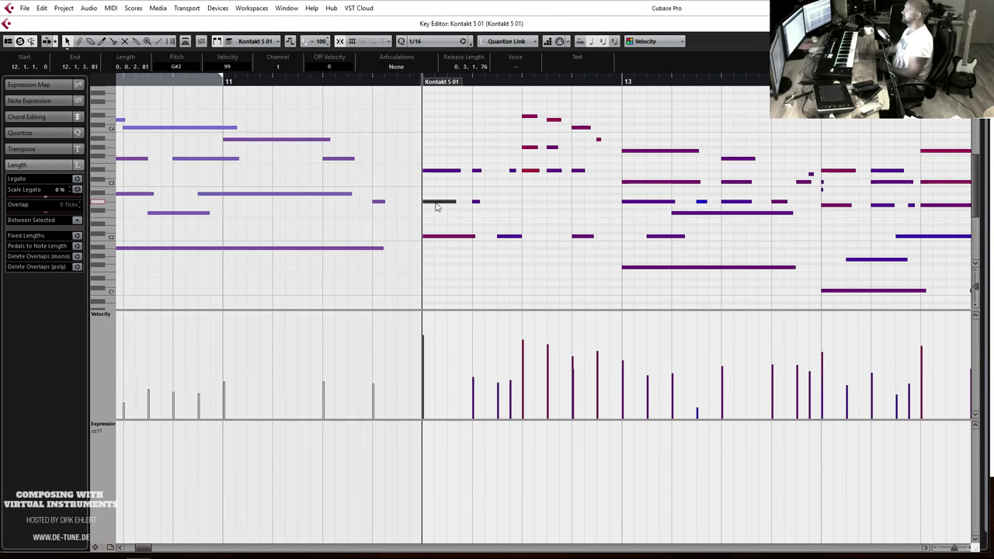
{"action": "left_click", "coordinate": [478, 225]}
Delete the two stray short notes at bar 14 and listen through the sketch to bar 19.
{"action": "key", "text": "space"}
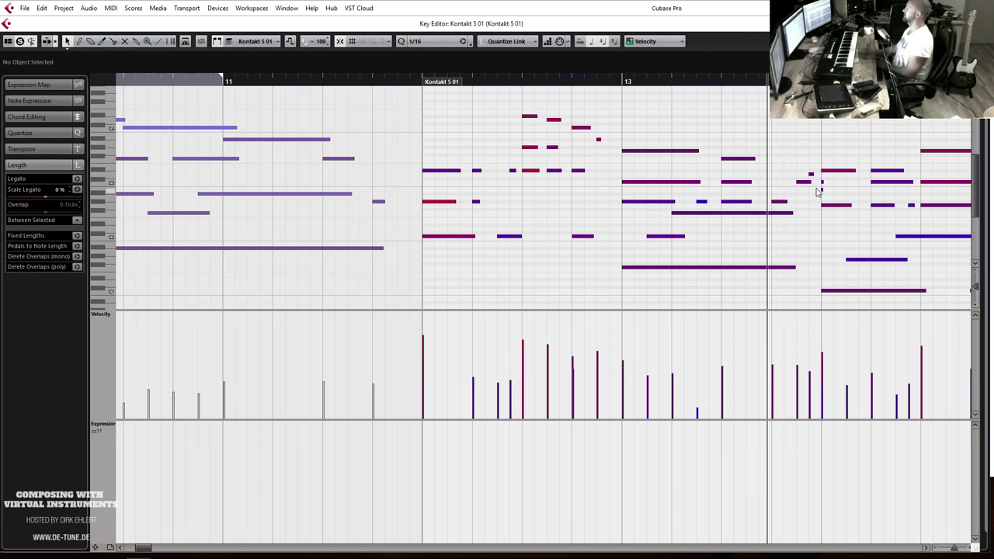
{"action": "mouse_move", "coordinate": [816, 190]}
{"action": "left_mouse_down"}
{"action": "mouse_move", "coordinate": [829, 180]}
{"action": "mouse_move", "coordinate": [826, 194]}
{"action": "left_mouse_up"}
{"action": "key", "text": "g"}
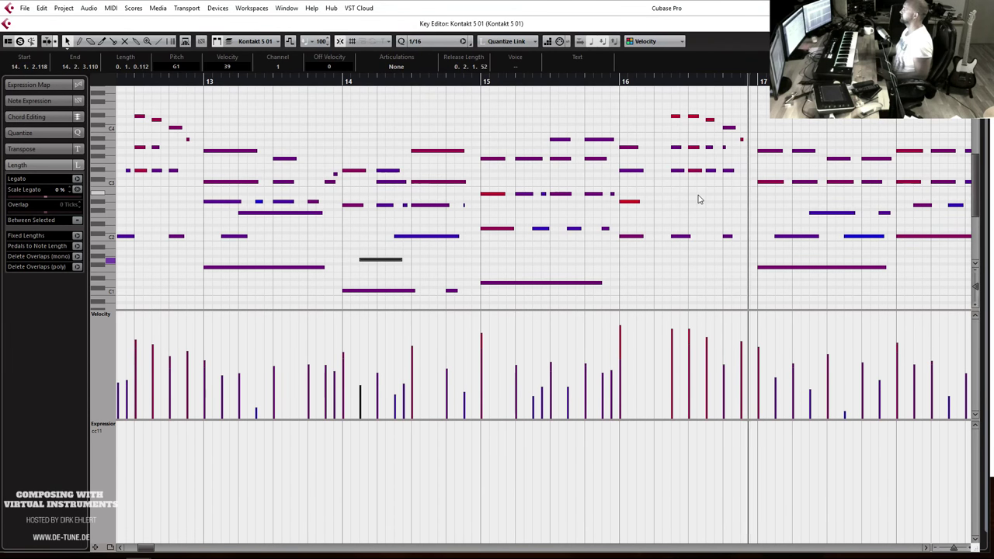
{"action": "key", "text": "g"}
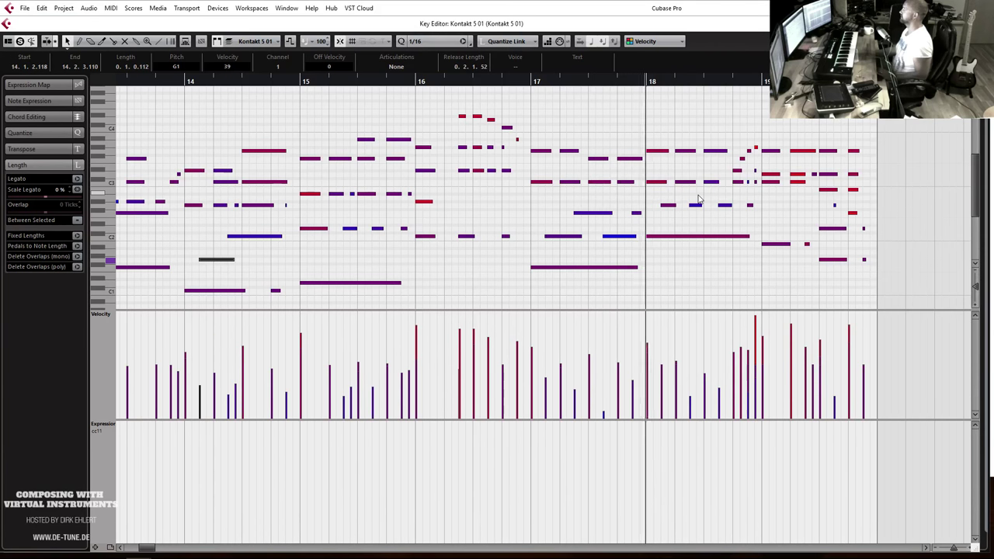
{"action": "key", "text": "h"}
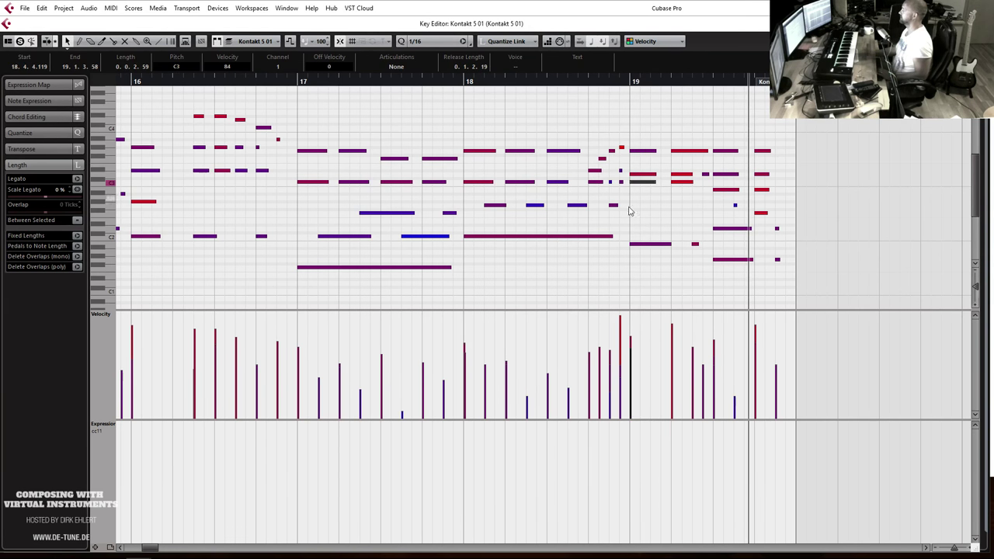
Show the CC 64 (Sustain) lane and move the pedal release before bar 19 to 18.4.4.76 and the following pedal-down to 19.1.1.70.
{"action": "left_click", "coordinate": [109, 425]}
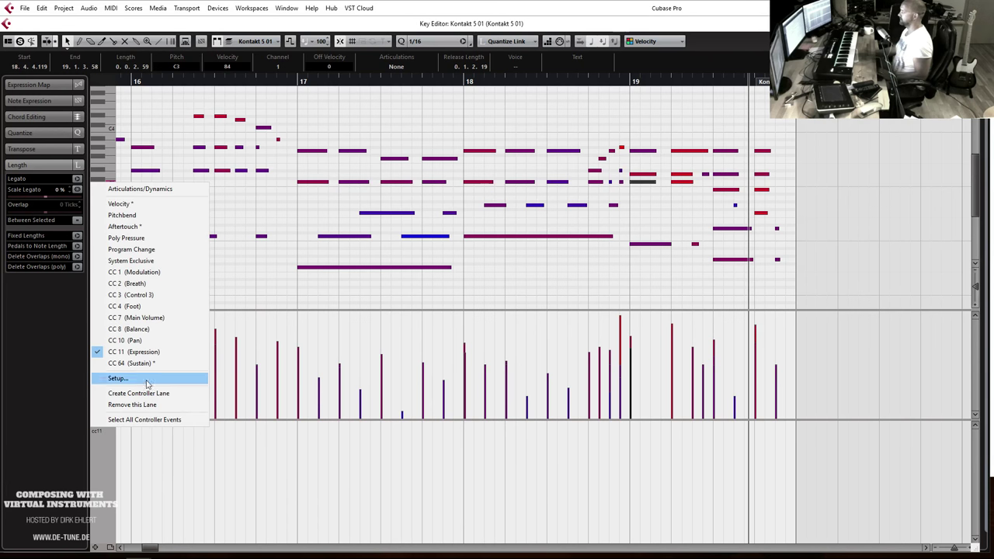
{"action": "left_click", "coordinate": [186, 364]}
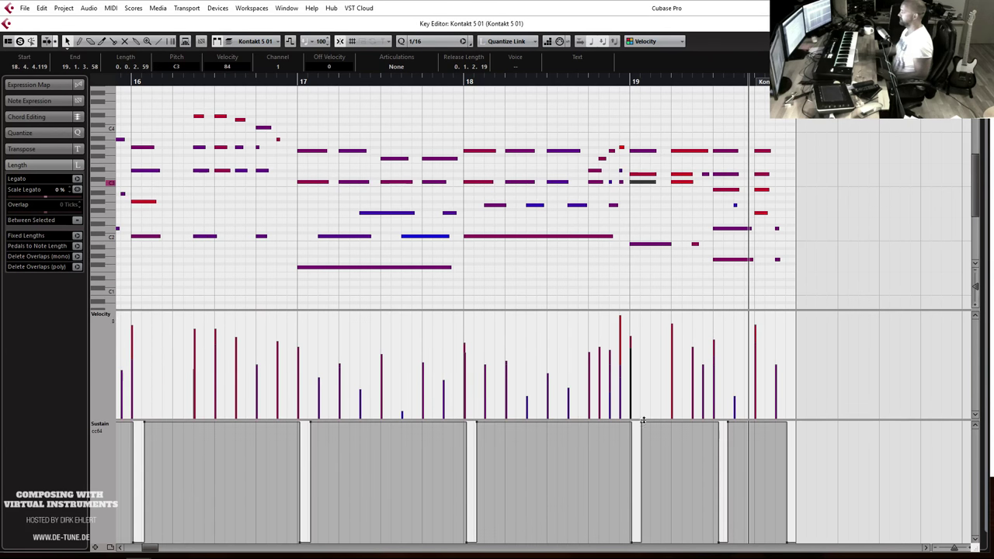
{"action": "left_click", "coordinate": [631, 547]}
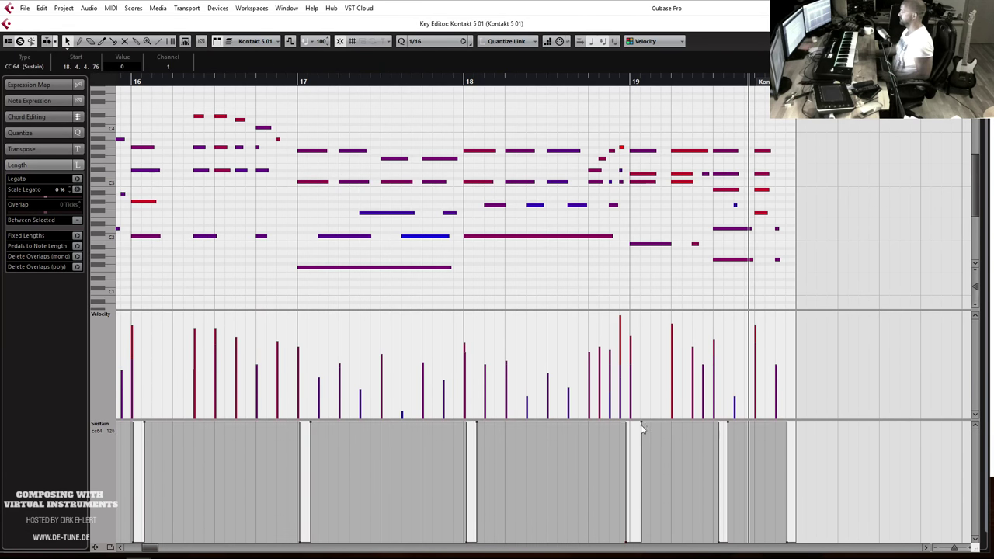
{"action": "left_click", "coordinate": [578, 78]}
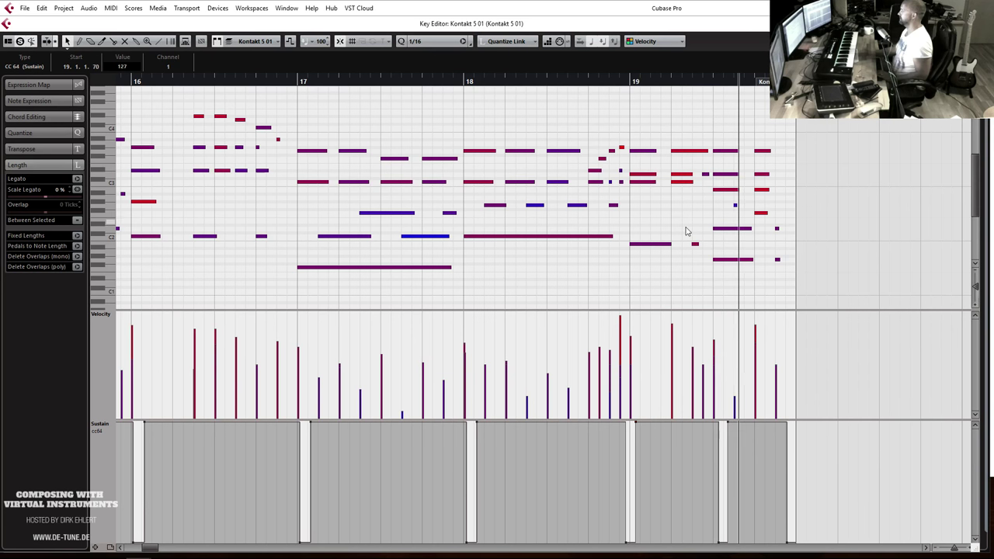
Close the Key Editor and select the Vln 1 KS track for recording with the cursor at bar 12.
{"action": "key", "text": "Return"}
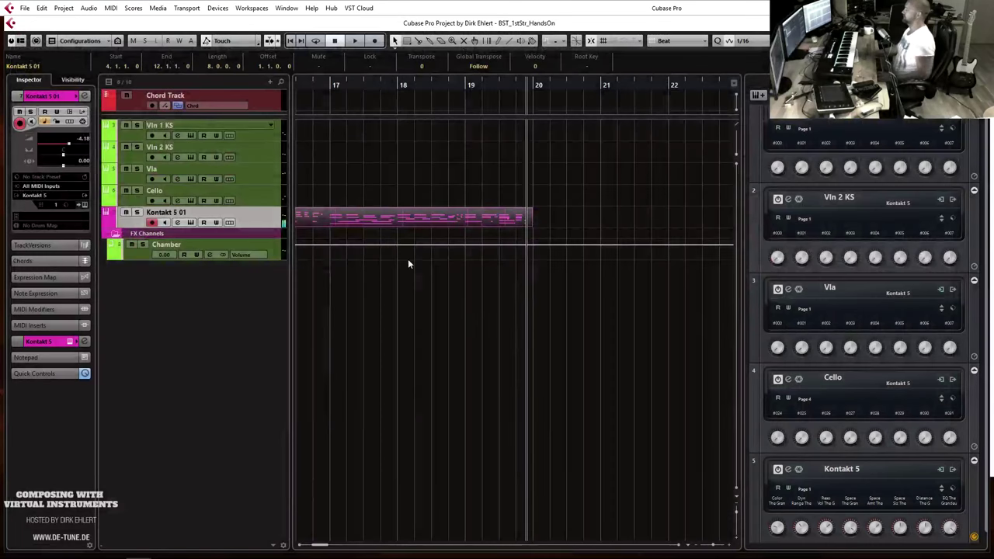
{"action": "scroll", "coordinate": [371, 224], "scroll_direction": "left", "scroll_amount": 5}
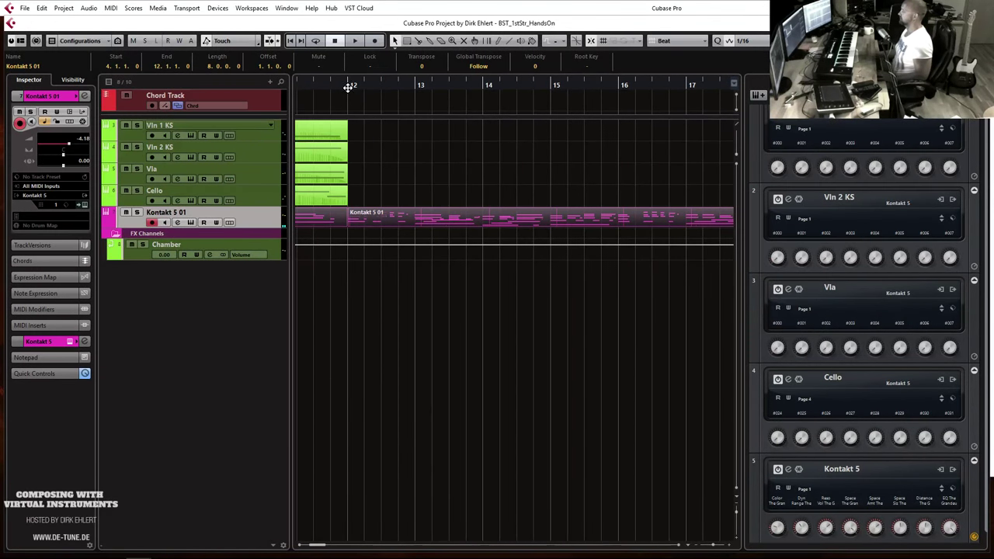
{"action": "left_click", "coordinate": [260, 137]}
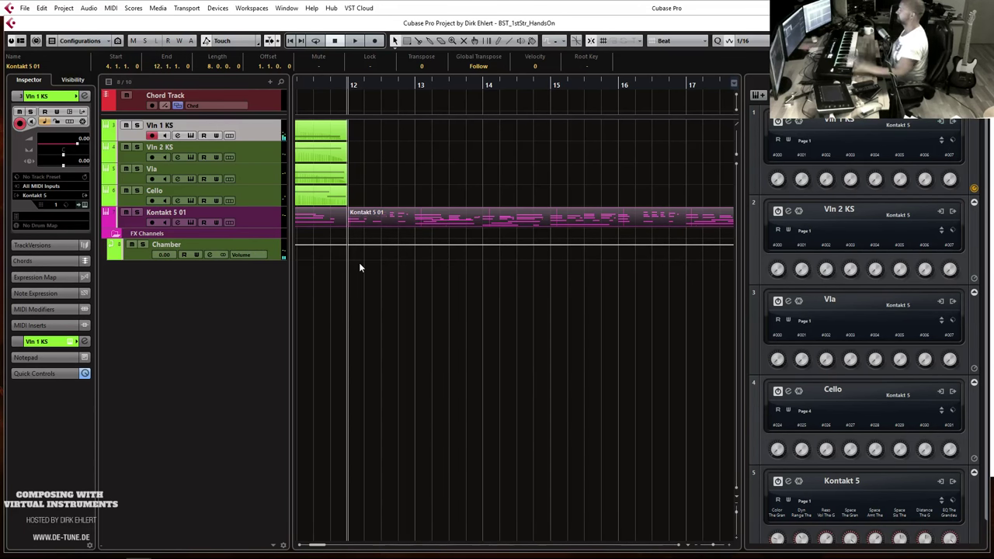
Record a first-violin melody on the Vln 1 KS track from bar 12 to about bar 20 and open it in the Key Editor.
{"action": "key", "text": "space"}
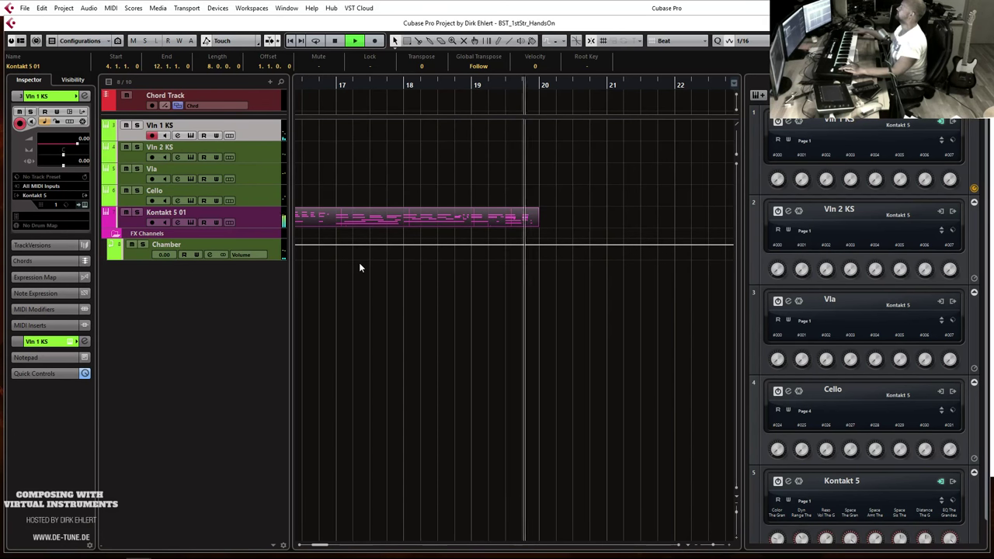
{"action": "key", "text": "space"}
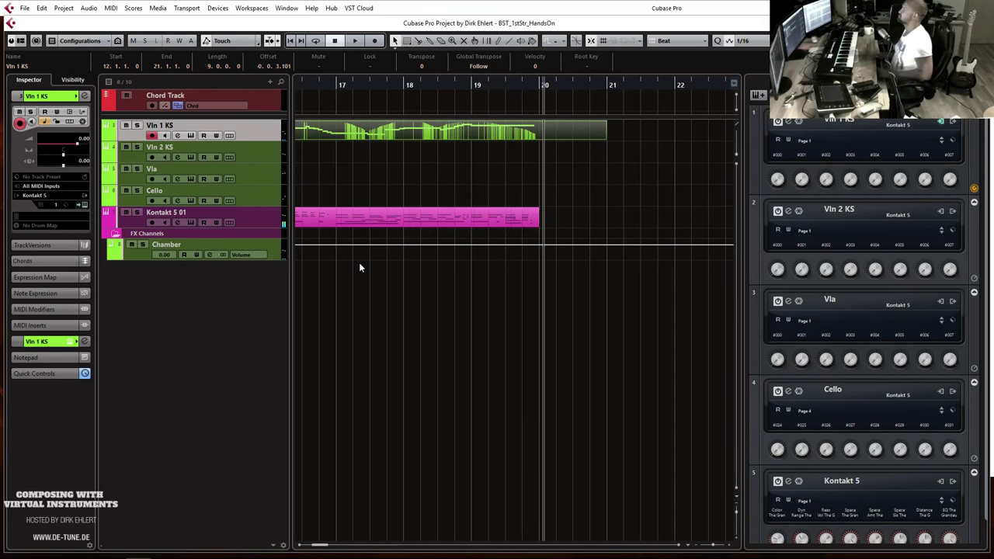
{"action": "key", "text": "g"}
{"action": "double_click", "coordinate": [460, 132]}
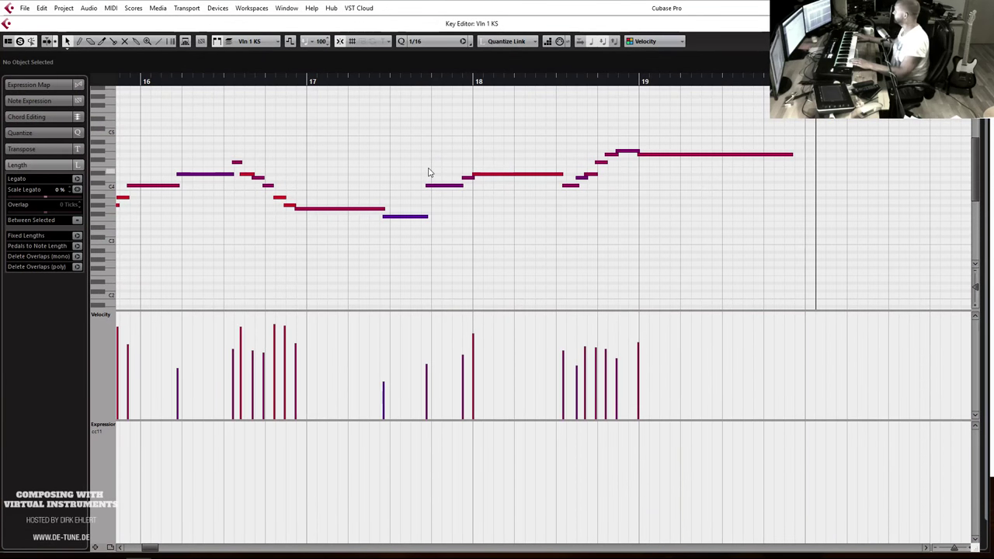
Add a sixteenth-length C0 keyswitch note at 12.2.1.0, ahead of the first melody note.
{"action": "scroll", "coordinate": [544, 233], "scroll_direction": "left", "scroll_amount": 15}
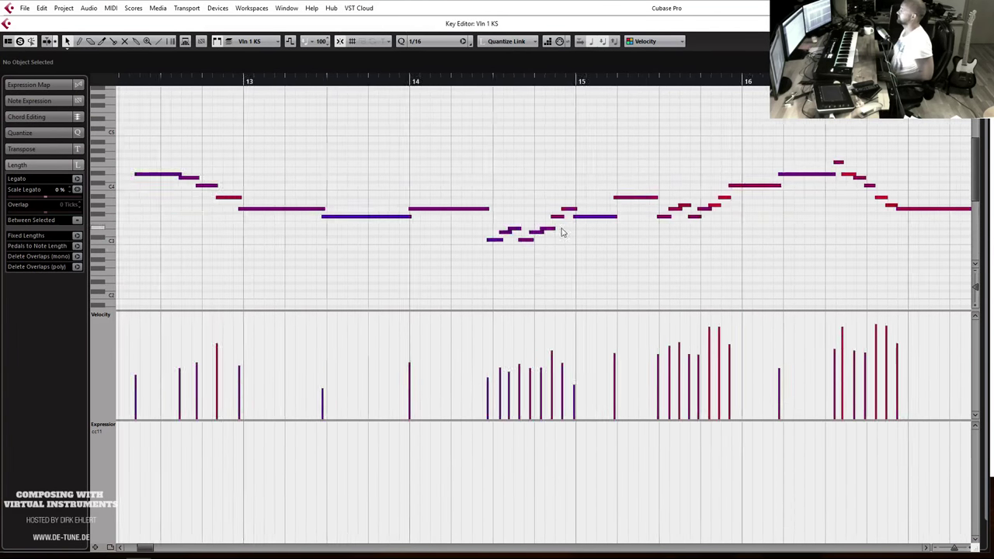
{"action": "scroll", "coordinate": [621, 210], "scroll_direction": "down", "scroll_amount": 3}
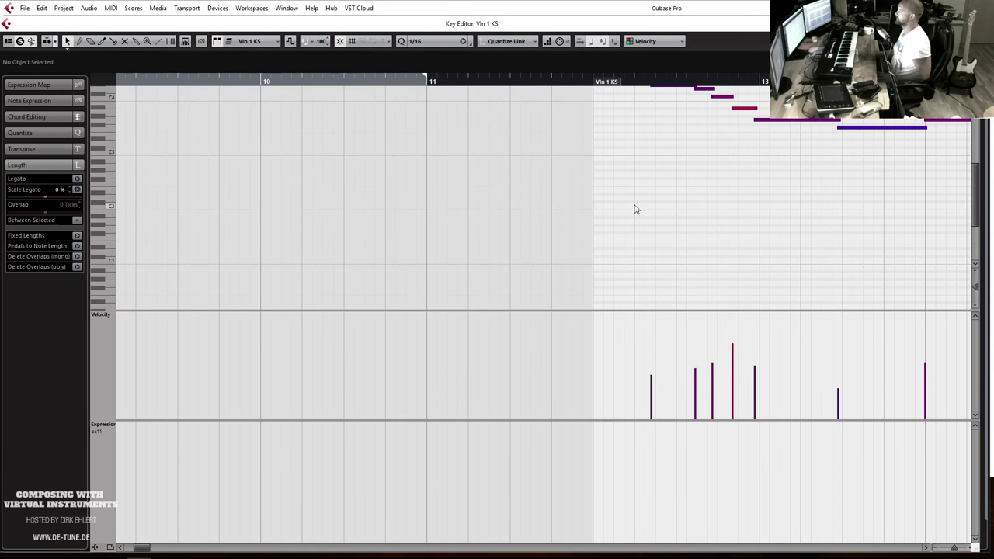
{"action": "scroll", "coordinate": [648, 231], "scroll_direction": "down", "scroll_amount": 2}
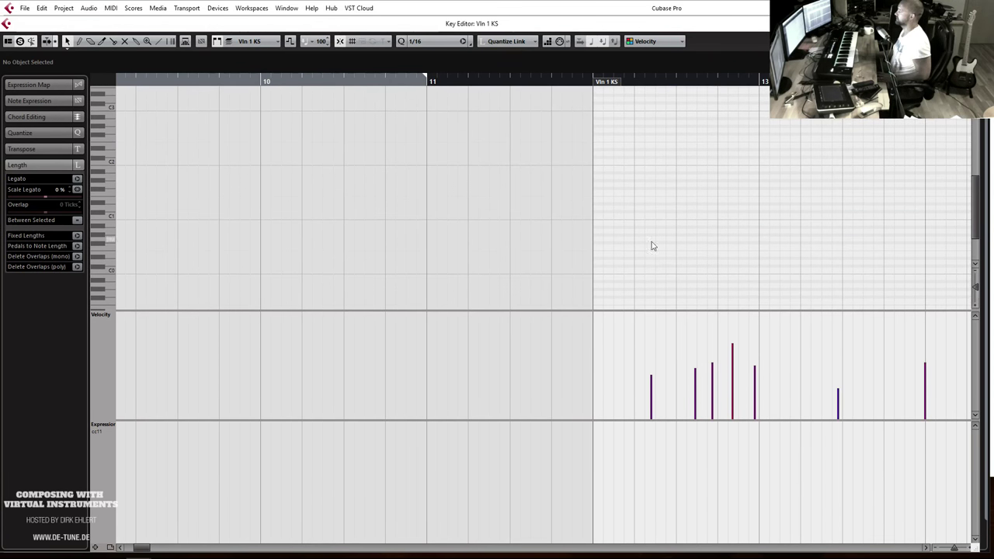
{"action": "left_click", "coordinate": [645, 268]}
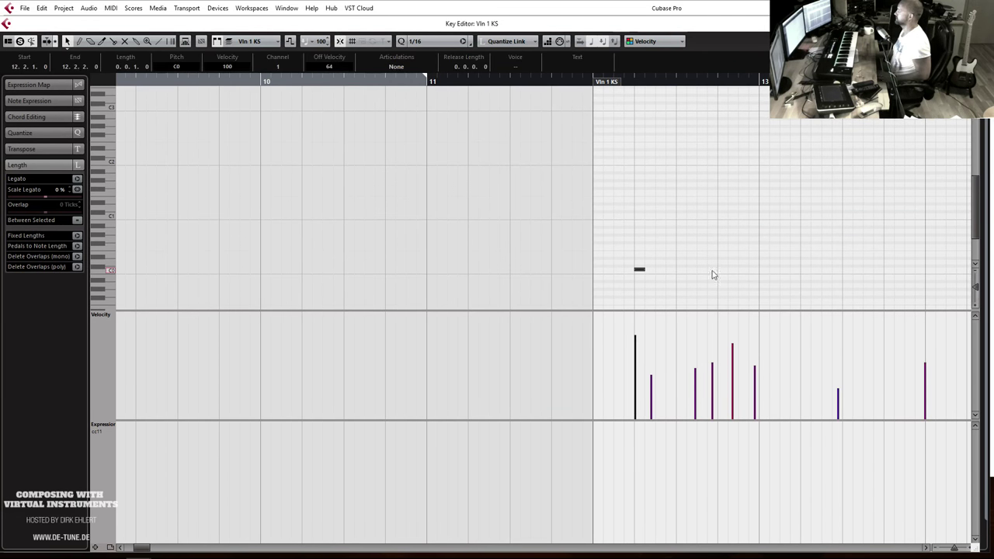
Add a sixteenth-length G#0 keyswitch note at 18.4.4.0, just before the long note at bar 19.
{"action": "scroll", "coordinate": [744, 261], "scroll_direction": "right", "scroll_amount": 8}
{"action": "scroll", "coordinate": [639, 223], "scroll_direction": "up", "scroll_amount": 6}
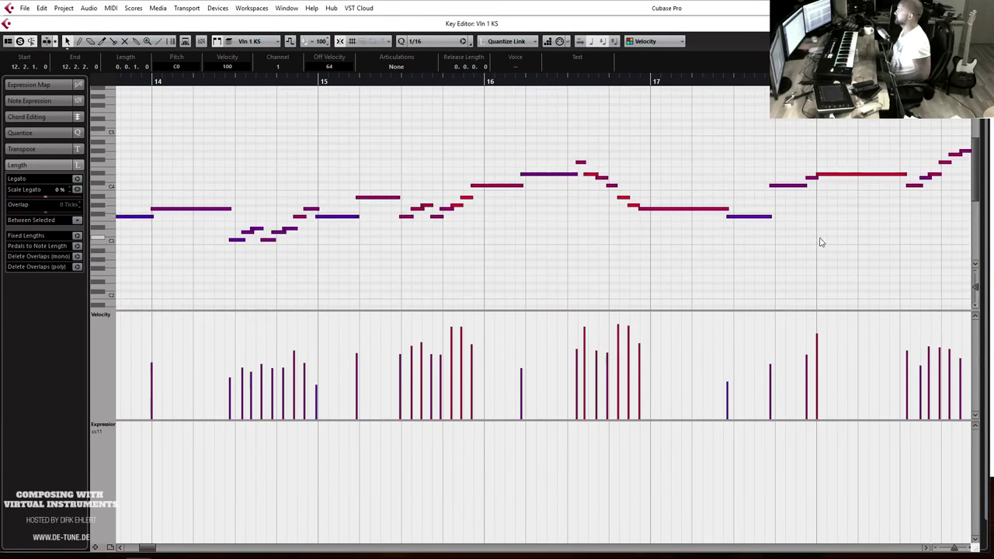
{"action": "scroll", "coordinate": [821, 242], "scroll_direction": "right", "scroll_amount": 6}
{"action": "scroll", "coordinate": [480, 288], "scroll_direction": "down", "scroll_amount": 8}
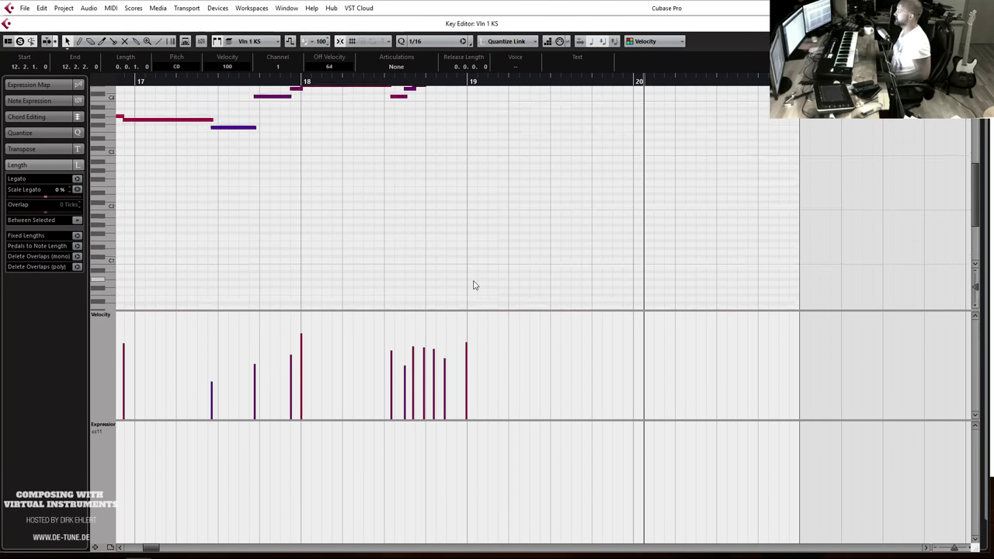
{"action": "left_click", "coordinate": [463, 233]}
{"action": "scroll", "coordinate": [550, 213], "scroll_direction": "up", "scroll_amount": 8}
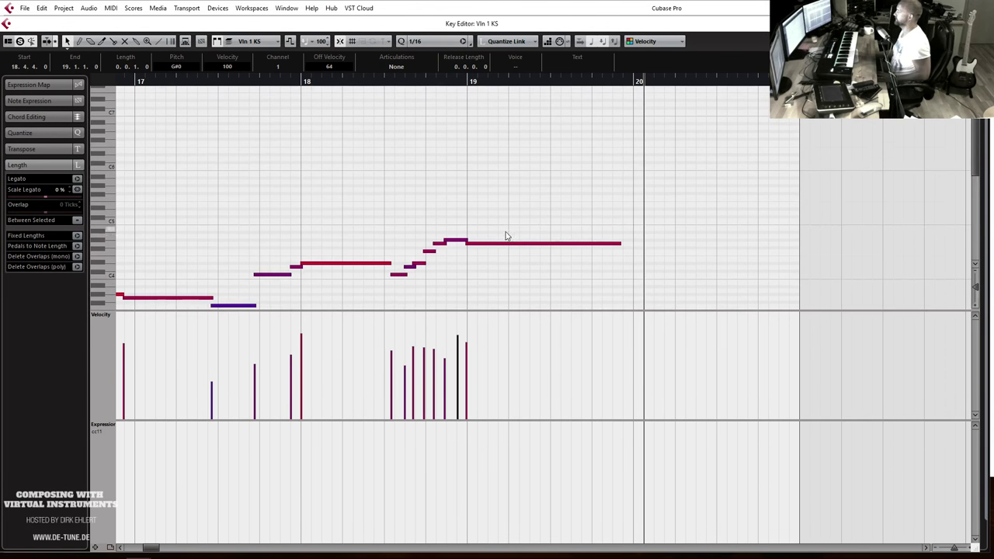
Split the long G4 note of bar 19 at 19.3.1.0 and add a sixteenth-length D#0 keyswitch at 19.2.4.0.
{"action": "scroll", "coordinate": [504, 241], "scroll_direction": "down", "scroll_amount": 6}
{"action": "left_click", "coordinate": [460, 279]}
{"action": "scroll", "coordinate": [528, 206], "scroll_direction": "up", "scroll_amount": 5}
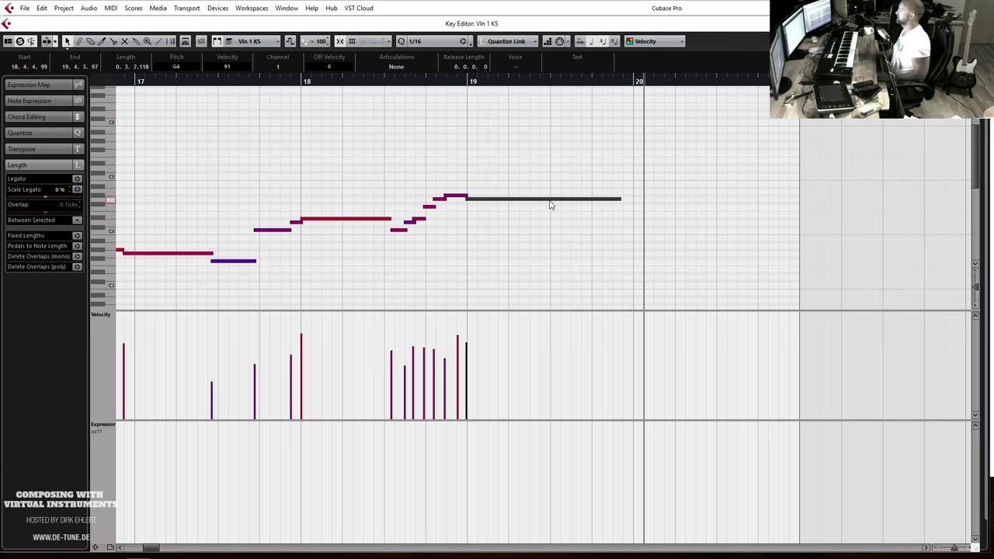
{"action": "scroll", "coordinate": [575, 225], "scroll_direction": "down", "scroll_amount": 5}
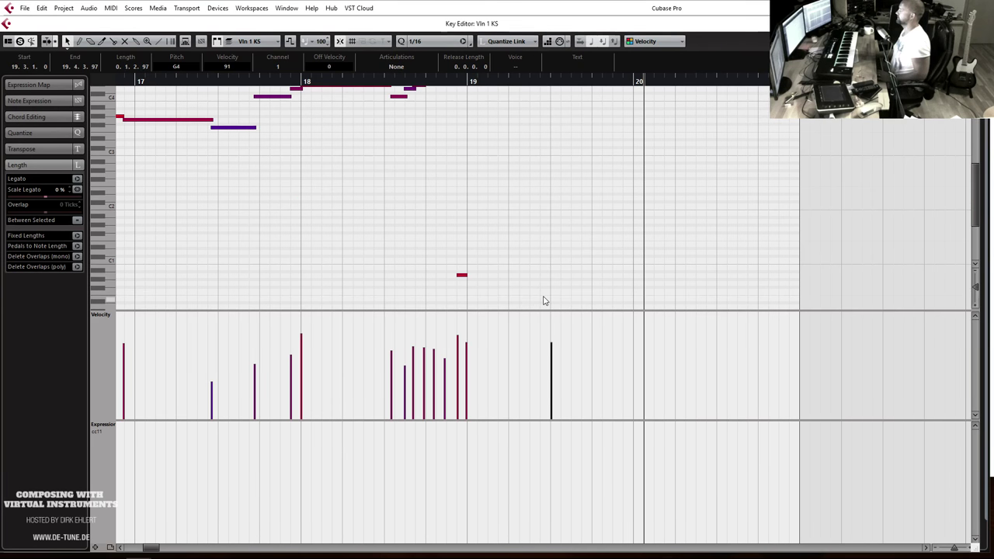
{"action": "scroll", "coordinate": [543, 301], "scroll_direction": "down", "scroll_amount": 2}
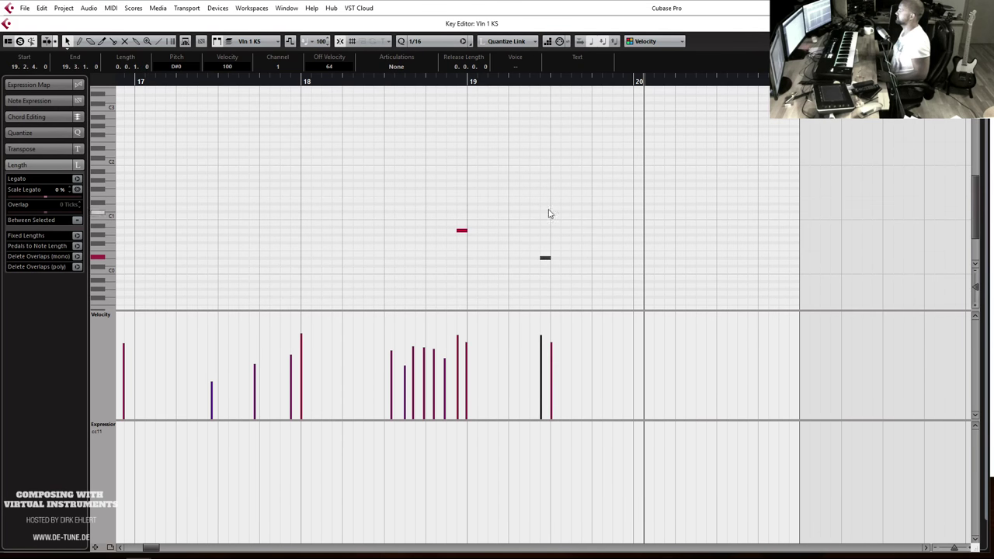
Return to the project, select the Cello track and rehearse a cello line over playback from bar 11 to about bar 16.
{"action": "left_click", "coordinate": [456, 83]}
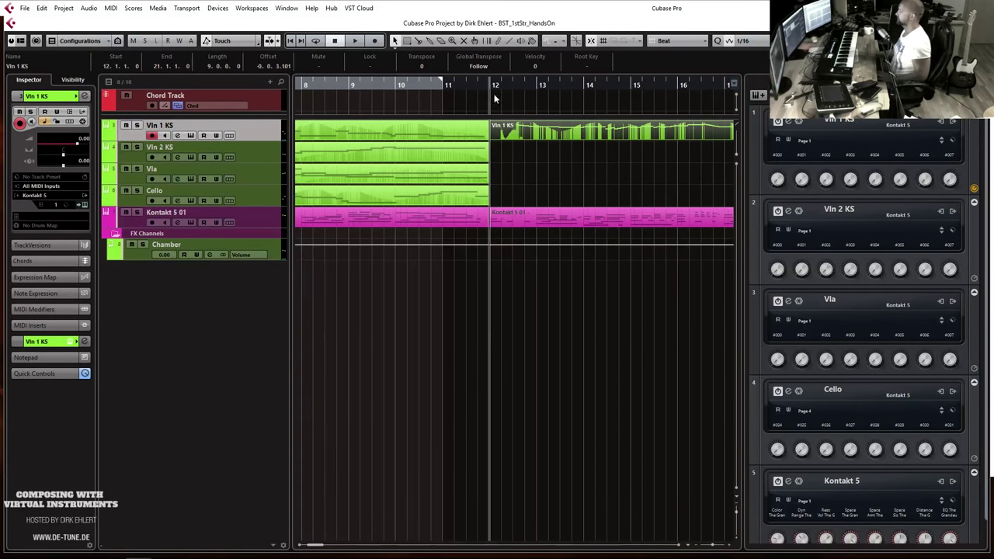
{"action": "left_click", "coordinate": [264, 198]}
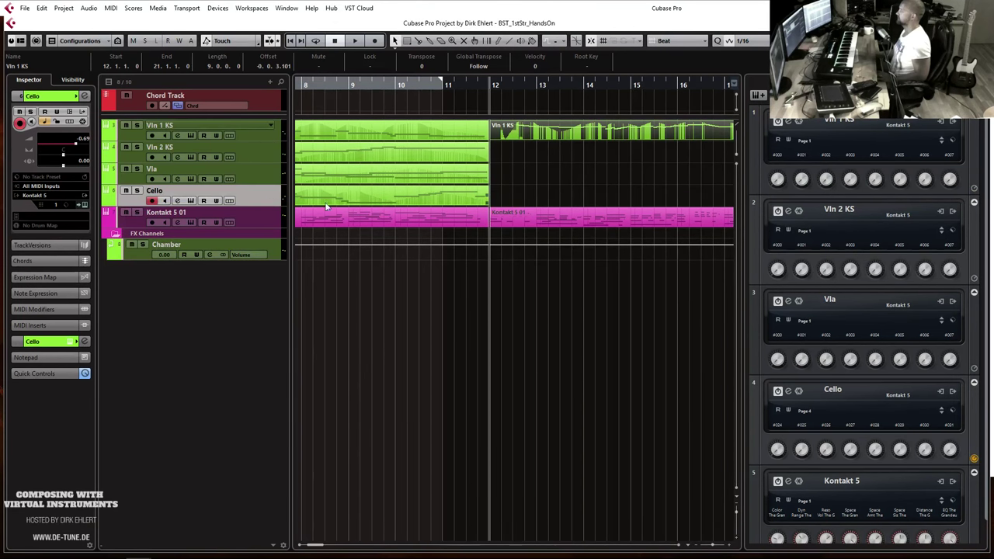
{"action": "key", "text": "g"}
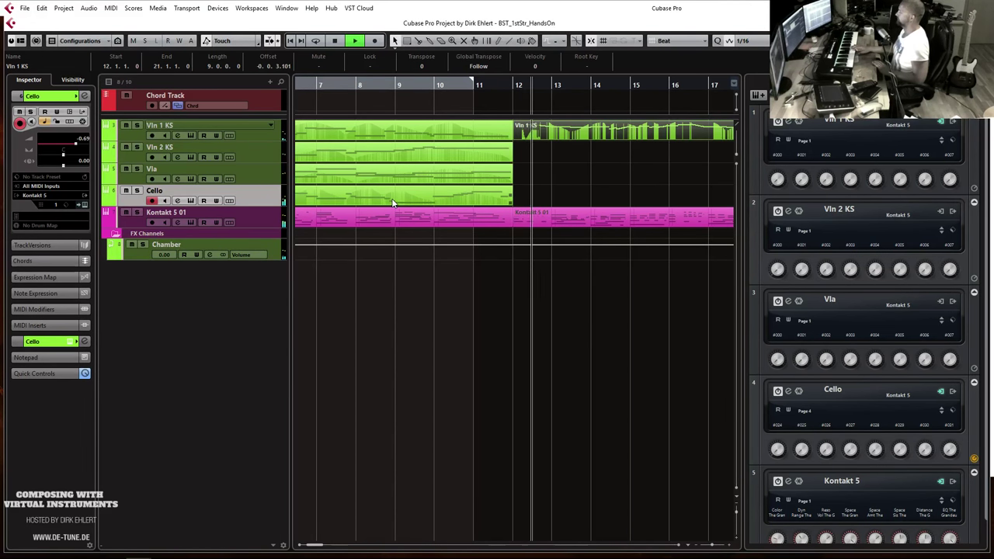
{"action": "key", "text": "space"}
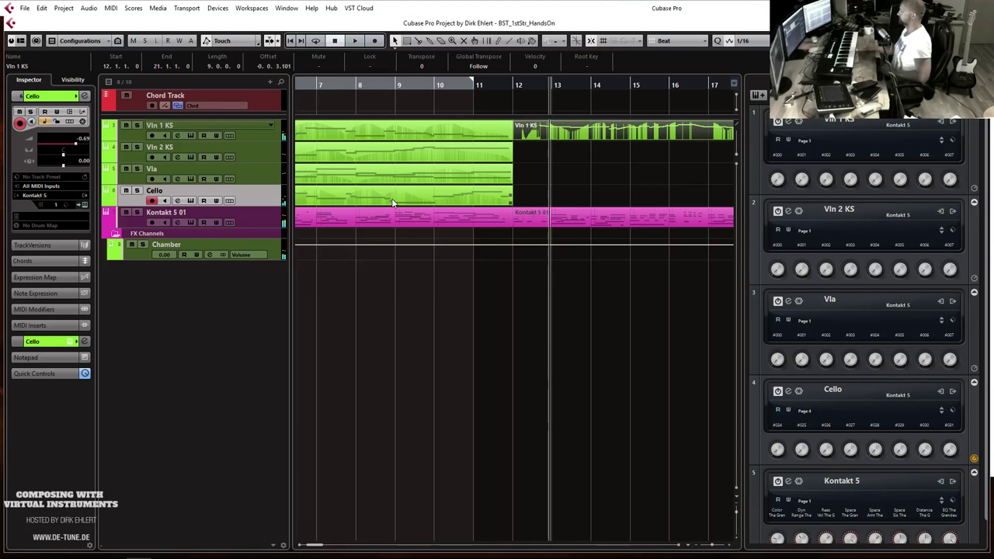
{"action": "key", "text": "KP_0"}
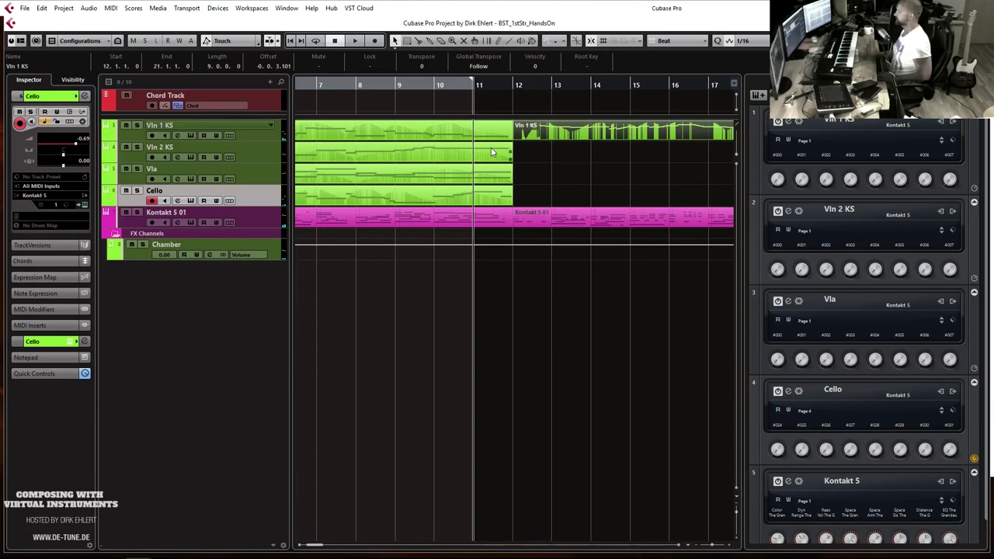
{"action": "key", "text": "space"}
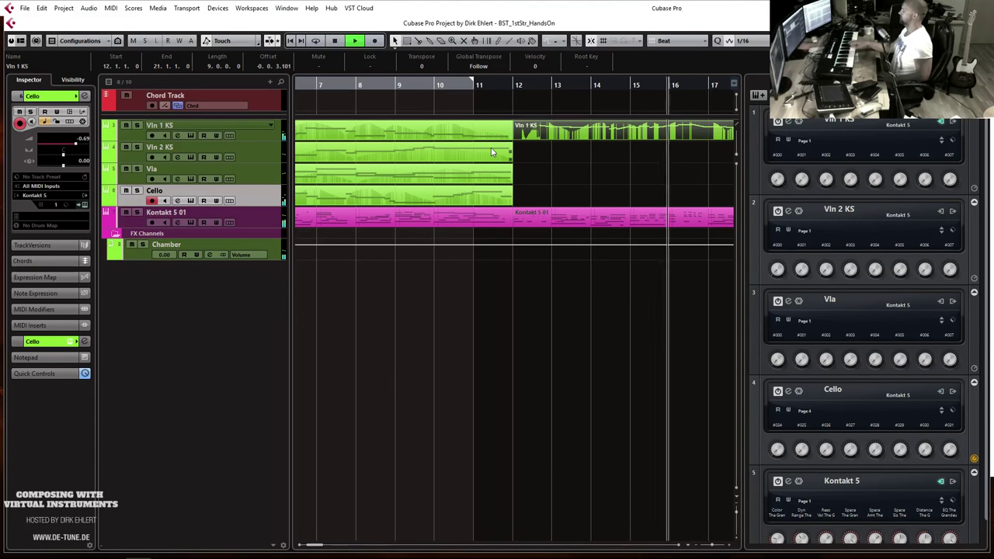
{"action": "key", "text": "space"}
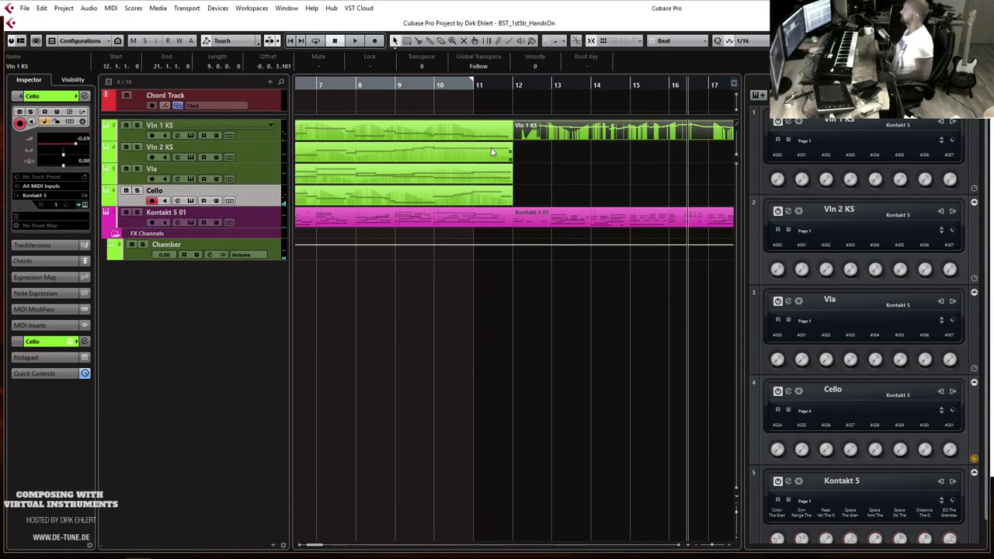
Record the cello part from bar 12 to about bar 20 and open it in the Key Editor.
{"action": "left_click", "coordinate": [512, 86]}
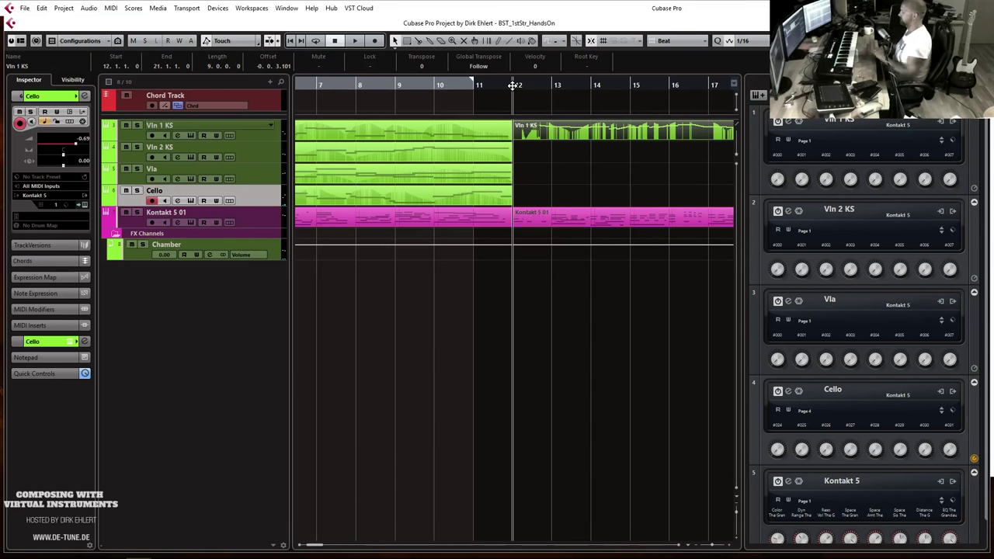
{"action": "key", "text": "space"}
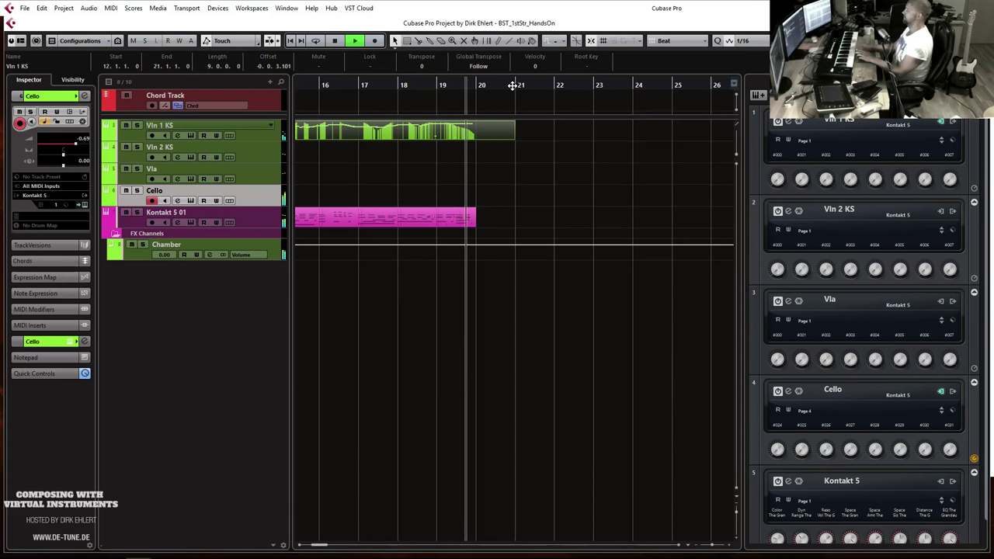
{"action": "key", "text": "space"}
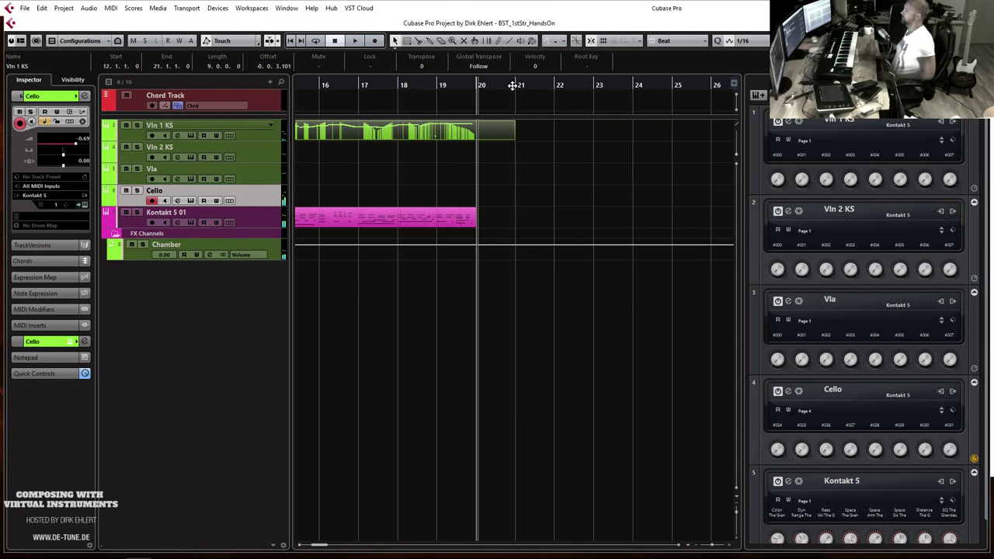
{"action": "key", "text": "Return"}
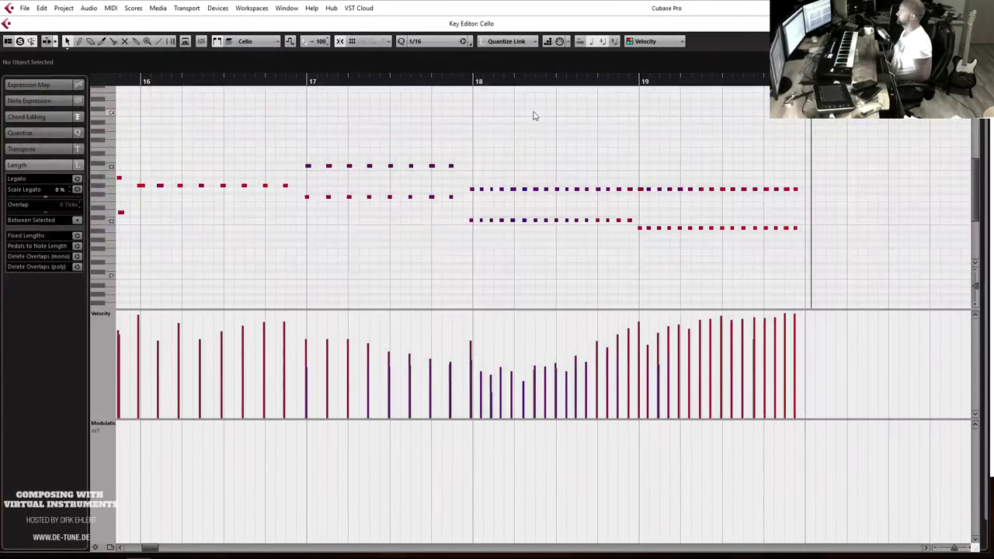
Shift all recorded cello notes slightly later so the first starts at 12.1.1.28, turn on iterative quantize and close the Key Editor.
{"action": "key", "text": "ctrl+a"}
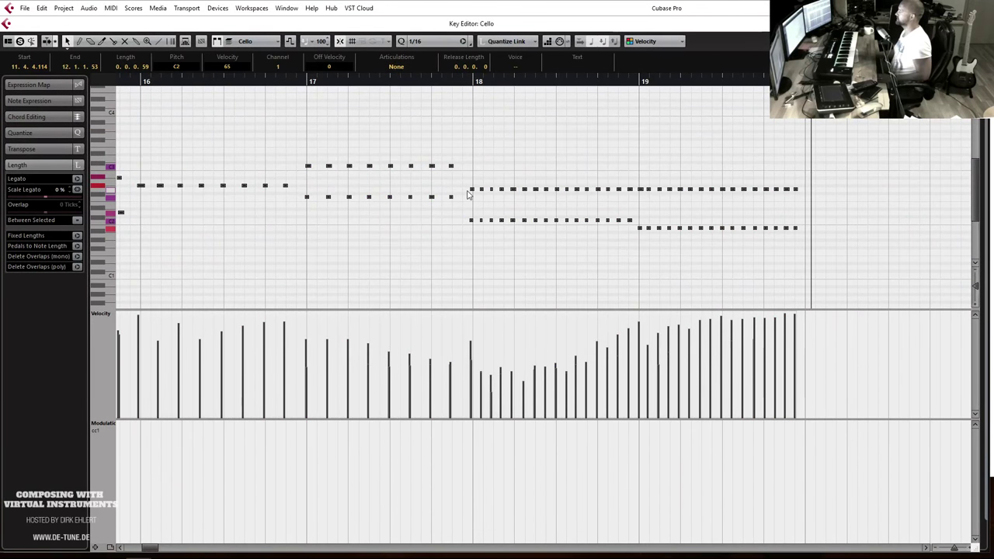
{"action": "left_click_drag", "start_coordinate": [472, 194], "coordinate": [477, 193]}
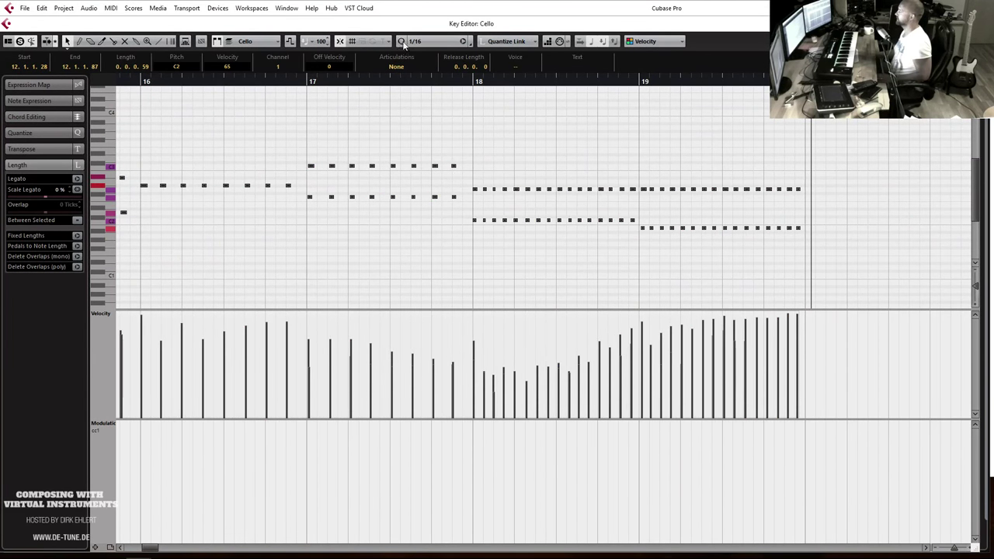
{"action": "key", "text": "Return"}
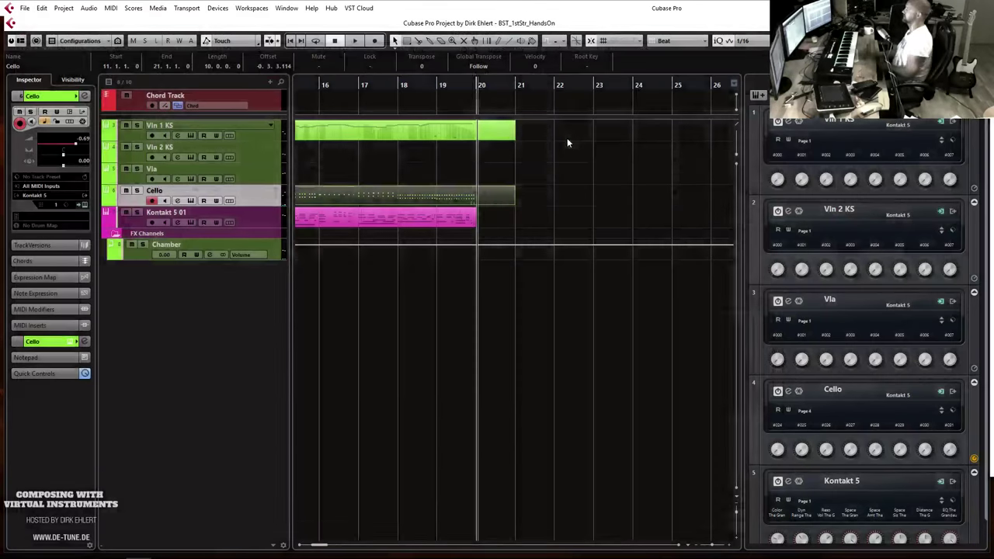
Play the transition from bar 11 into bar 12 with the new cello part, with the whole arrangement in view.
{"action": "scroll", "coordinate": [572, 217], "scroll_direction": "left", "scroll_amount": 5}
{"action": "key", "text": "space"}
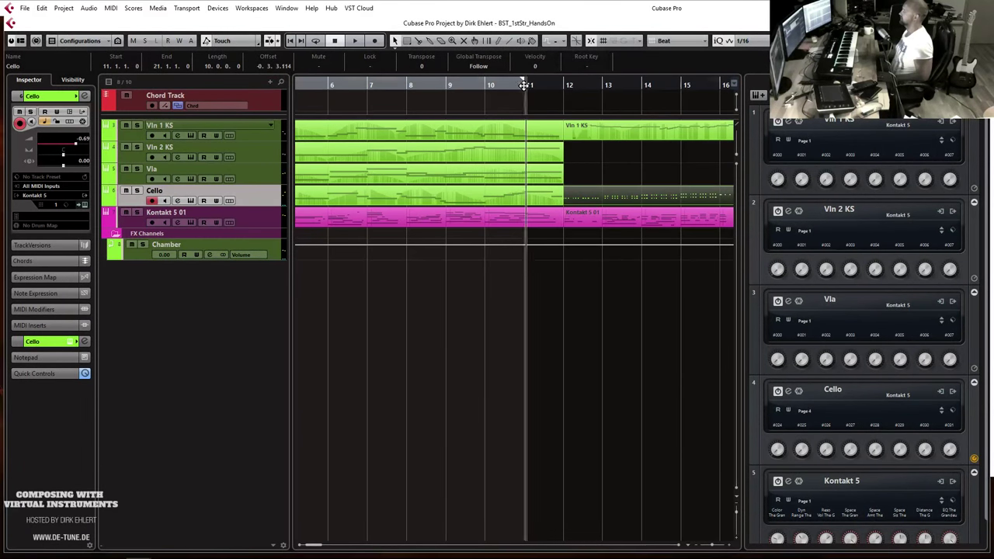
{"action": "key", "text": "g"}
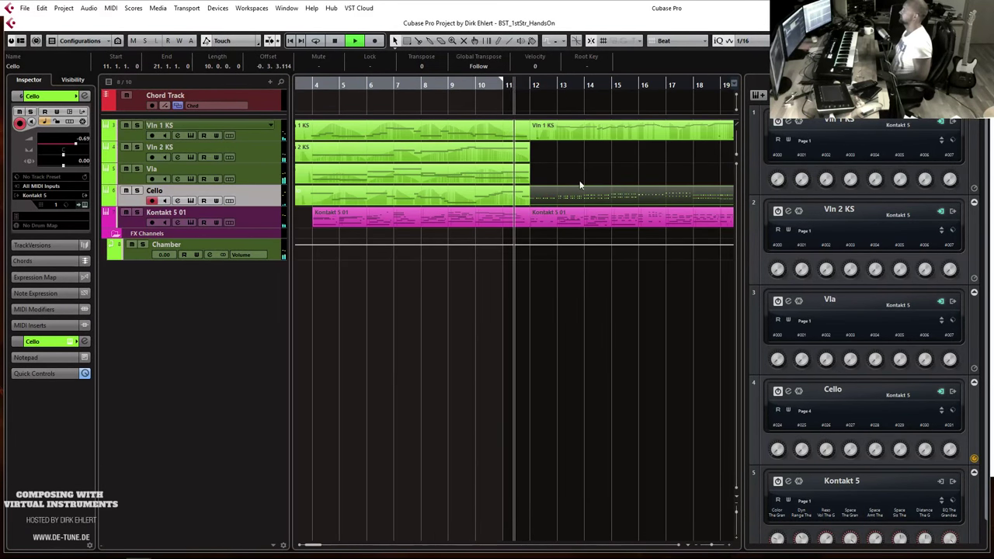
{"action": "key", "text": "g"}
{"action": "key", "text": "g"}
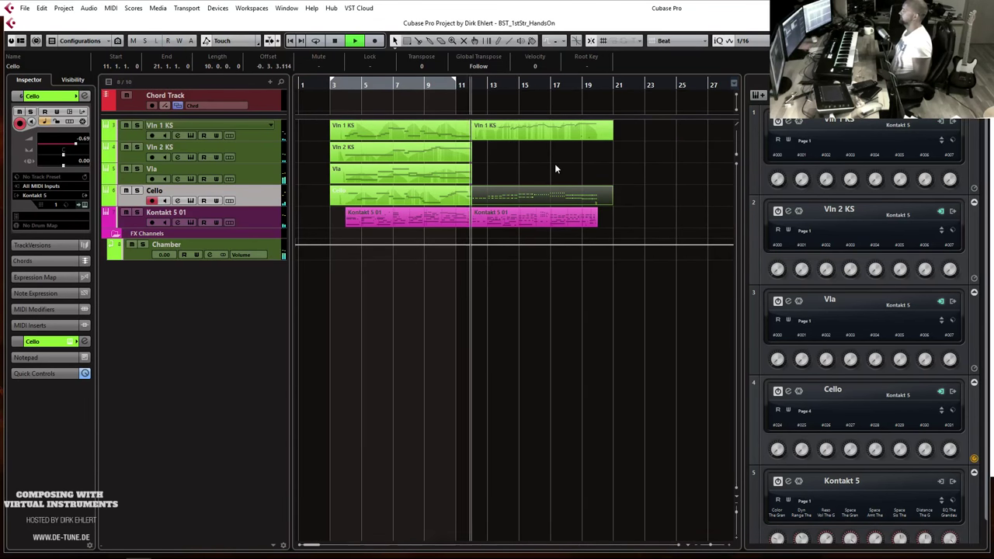
{"action": "key", "text": "h"}
{"action": "key", "text": "space"}
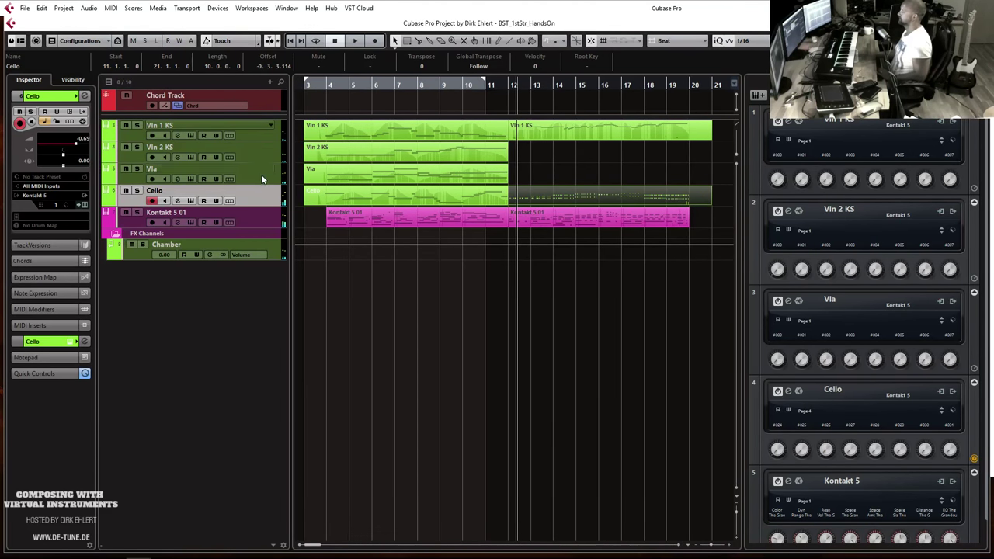
Select the Vla track, open its Viola Multi in Kontakt and show the articulation list of the PORTS slot on the articulation page.
{"action": "left_click", "coordinate": [261, 174]}
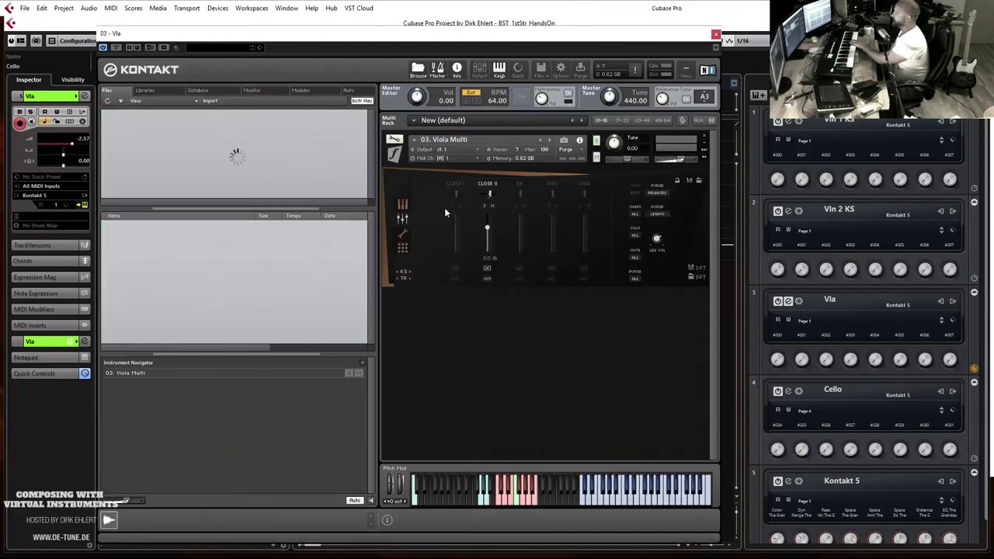
{"action": "left_click", "coordinate": [405, 205]}
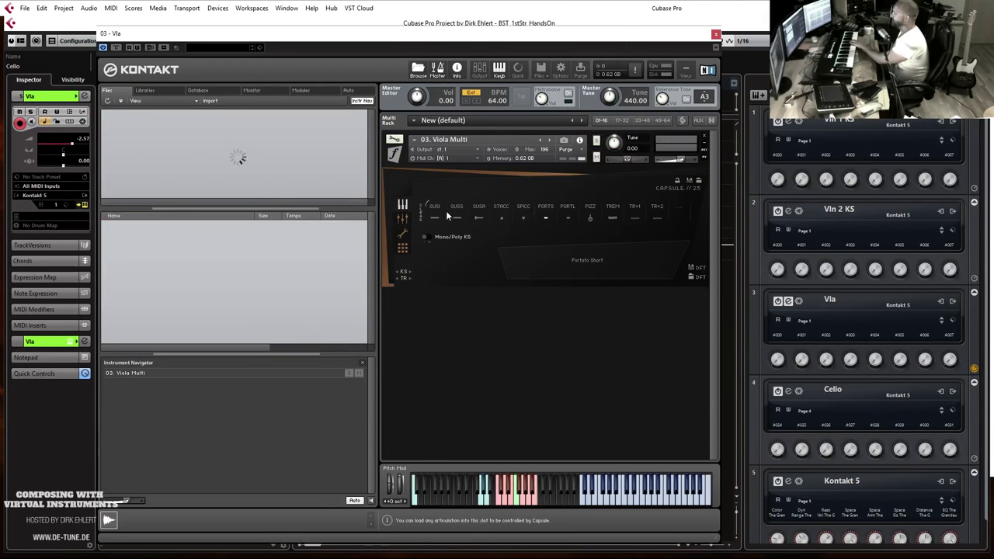
{"action": "left_click", "coordinate": [547, 207]}
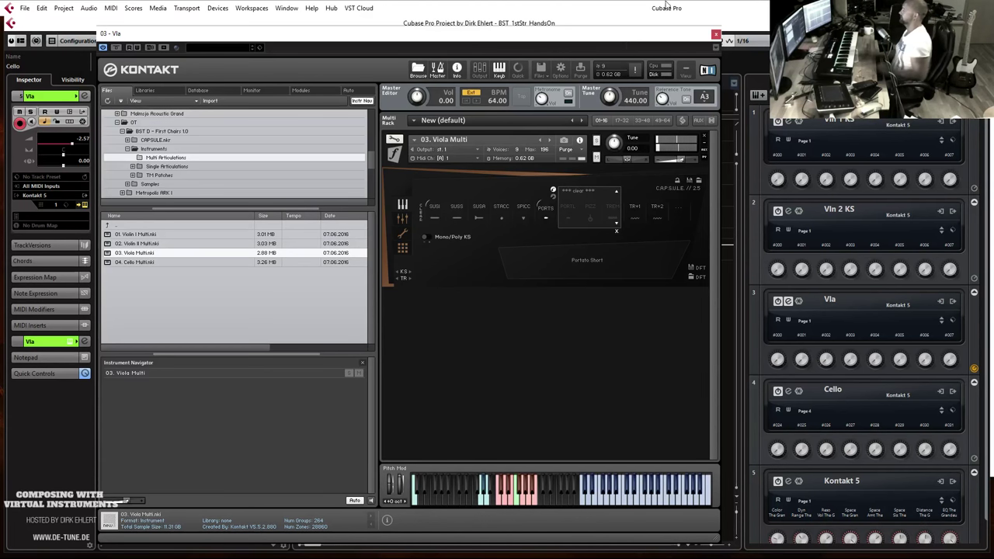
Move the Viola Kontakt window aside to reveal the arrangement and play it from around bar 11 to rehearse the viola line.
{"action": "left_click_drag", "start_coordinate": [630, 34], "coordinate": [993, 31]}
{"action": "double_click", "coordinate": [492, 85]}
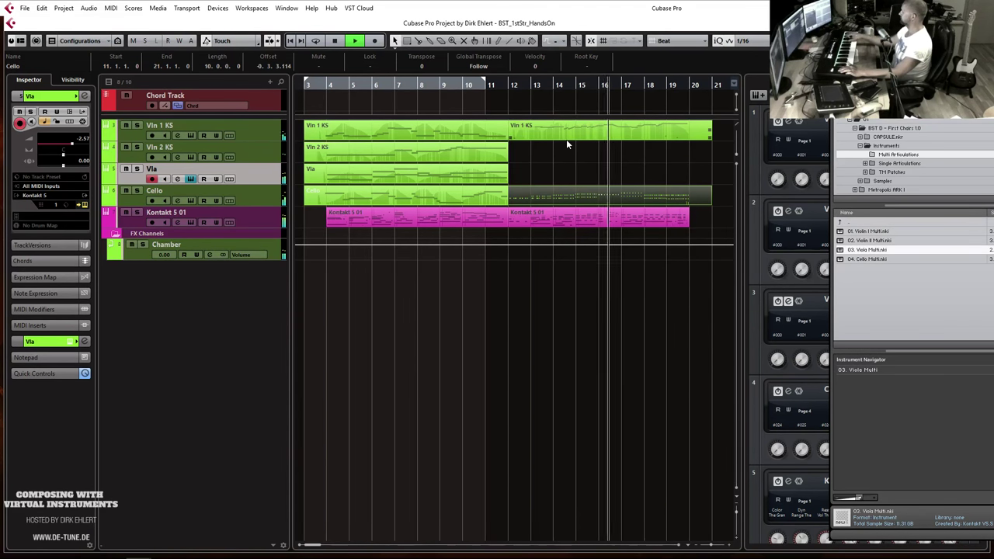
{"action": "key", "text": "space"}
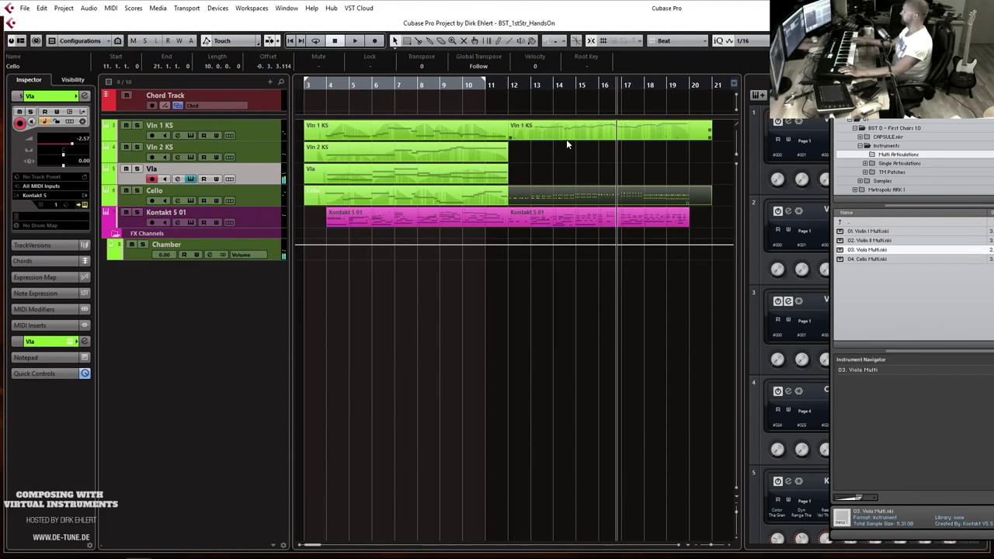
{"action": "left_click", "coordinate": [478, 85]}
{"action": "key", "text": "space"}
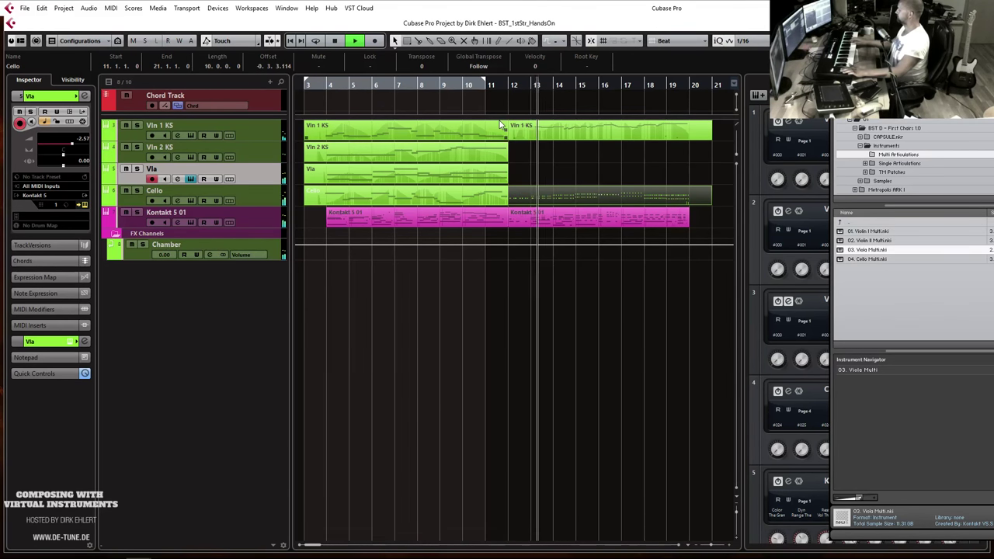
{"action": "key", "text": "space"}
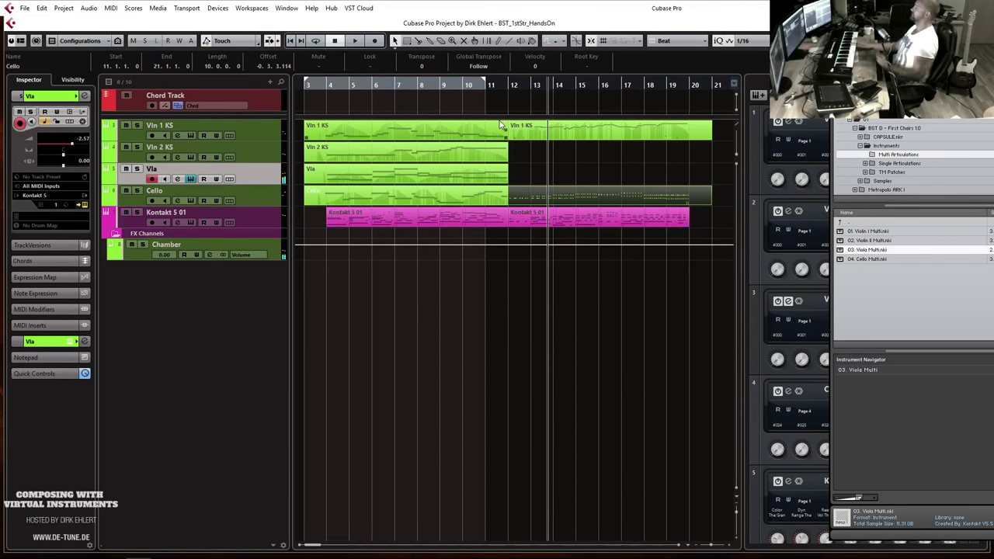
Try a first viola take on the Vla track from bar 11 to about bar 18, then undo the recording.
{"action": "left_click", "coordinate": [486, 86]}
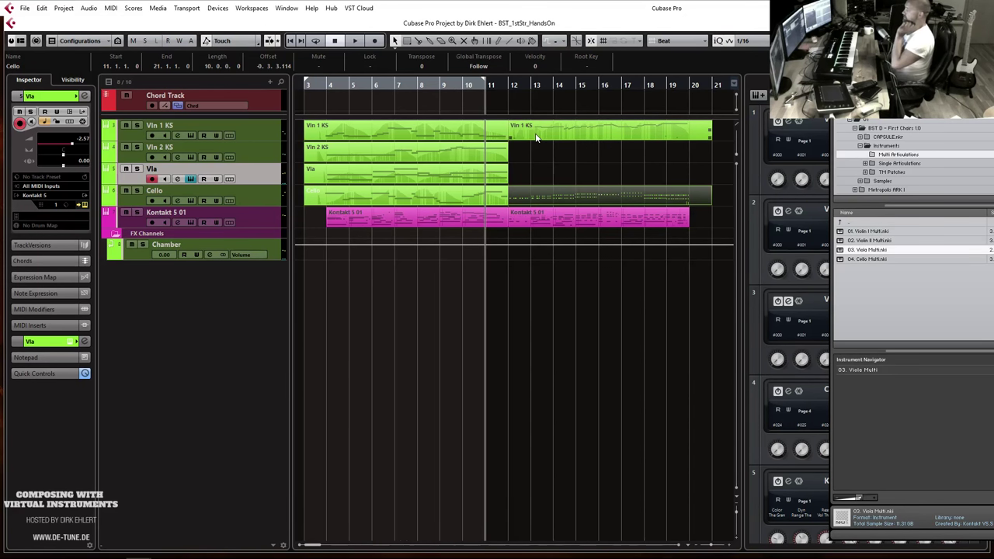
{"action": "key", "text": "space"}
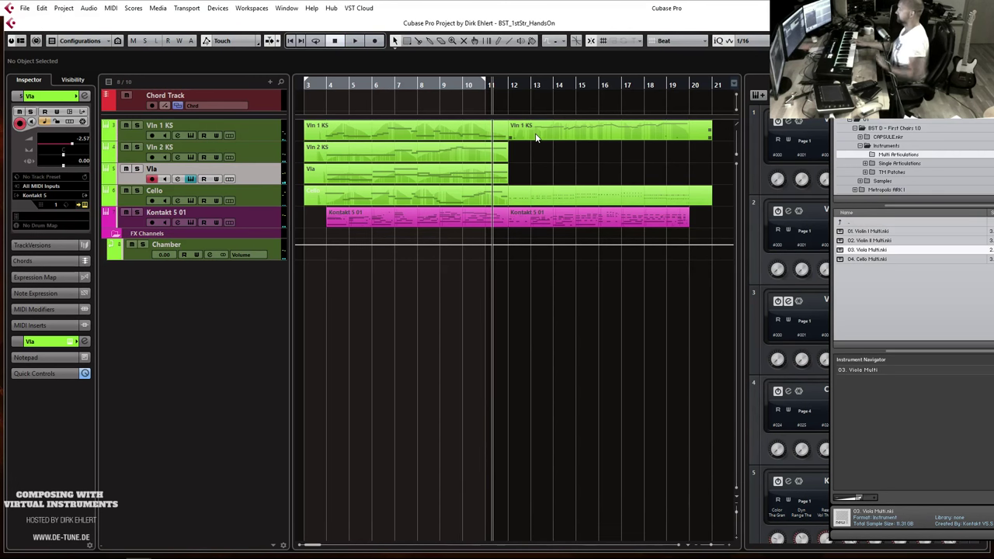
{"action": "key", "text": "KP_Multiply"}
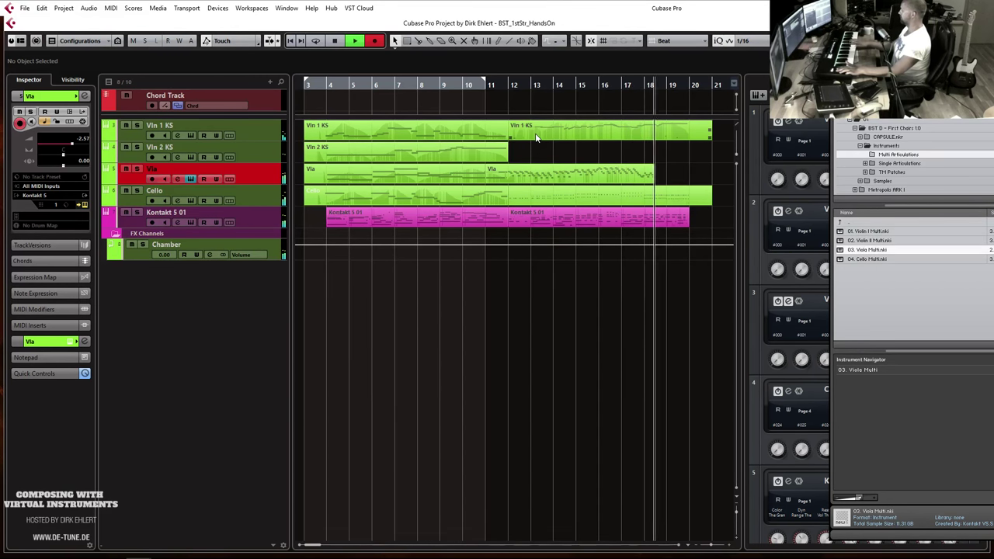
{"action": "key", "text": "space"}
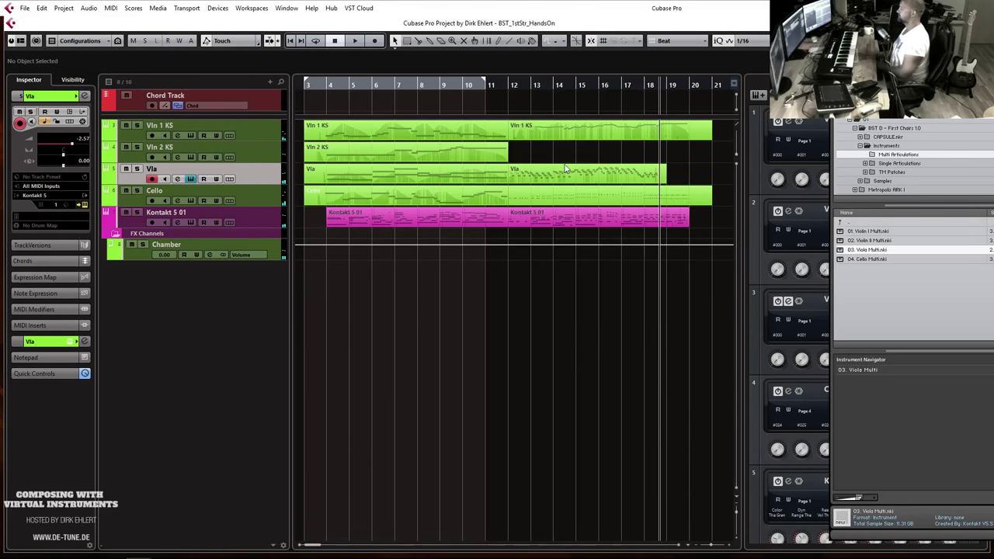
{"action": "key", "text": "ctrl+z"}
Try a second viola take from bar 11 to about bar 19, then delete the recorded part.
{"action": "left_click", "coordinate": [487, 85]}
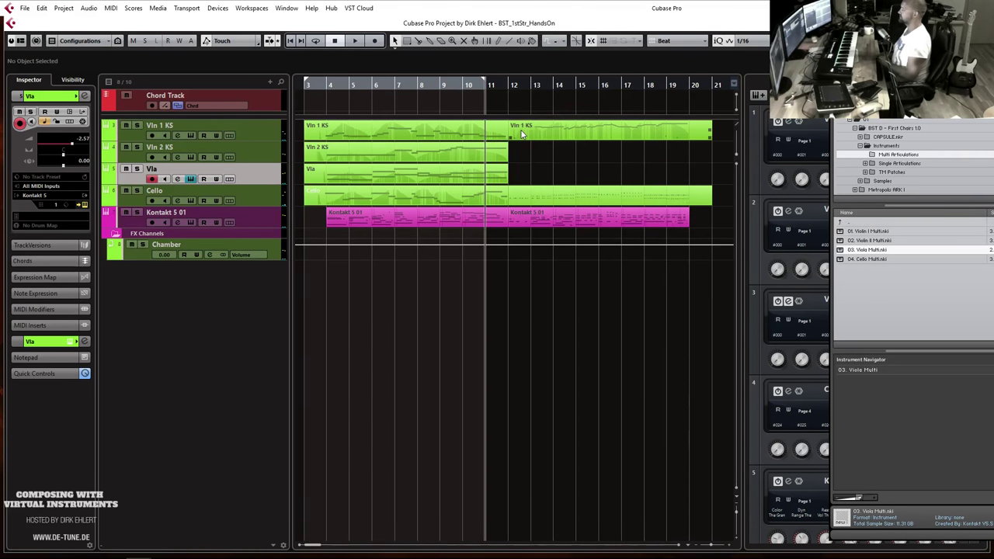
{"action": "key", "text": "KP_Multiply"}
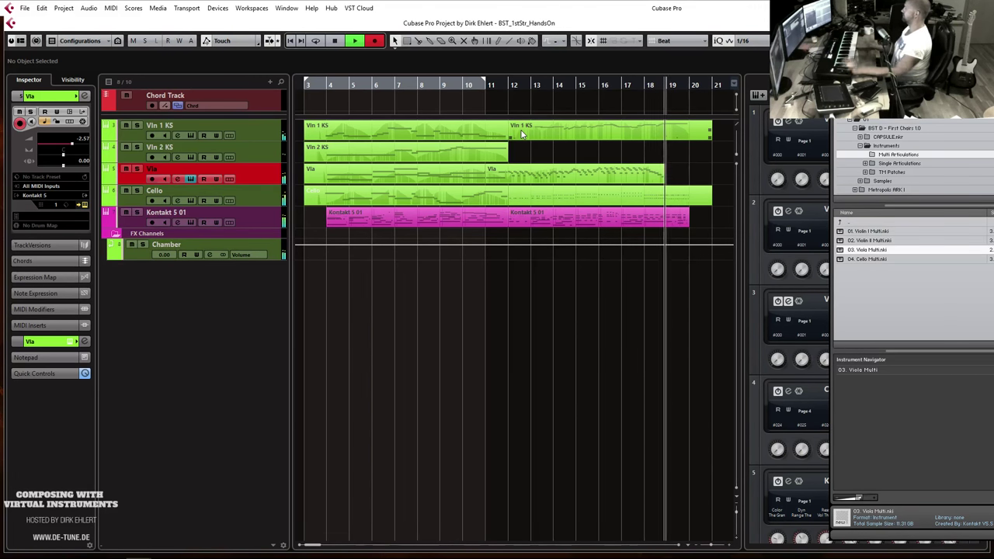
{"action": "key", "text": "space"}
{"action": "left_click", "coordinate": [555, 163]}
{"action": "key", "text": "Delete"}
Record the viola part again on the Vla track, starting at bar 11 and stopping at about bar 16.
{"action": "left_click", "coordinate": [481, 87]}
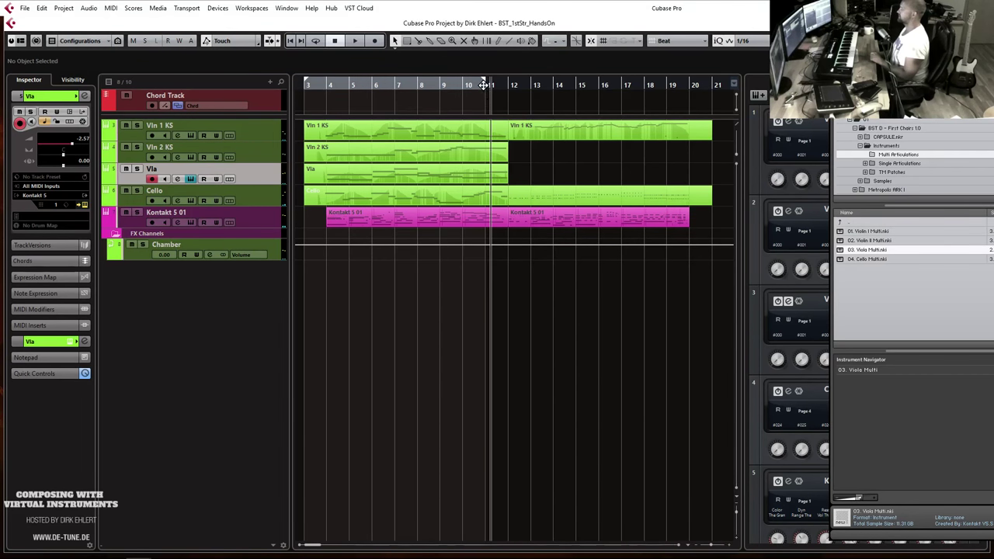
{"action": "left_click", "coordinate": [483, 85]}
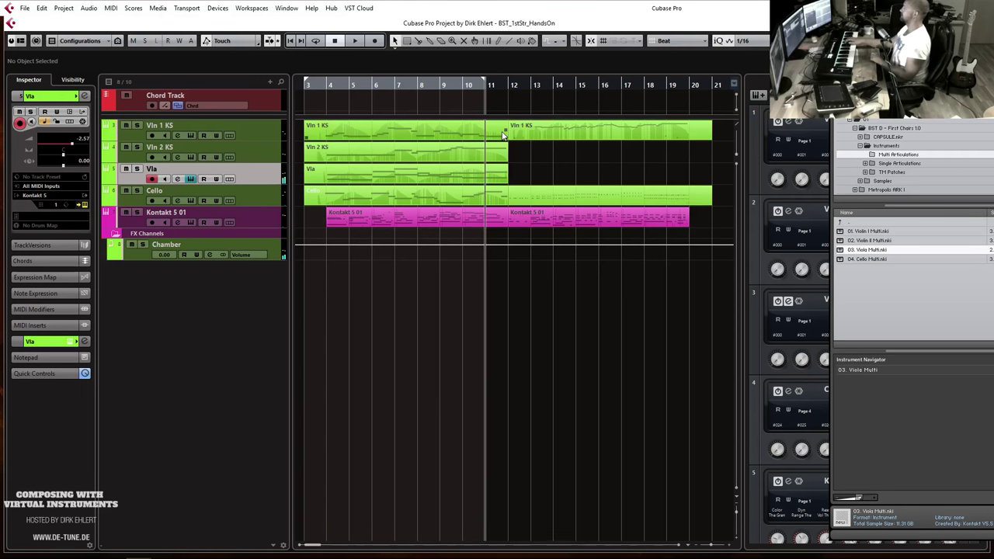
{"action": "key", "text": "KP_Multiply"}
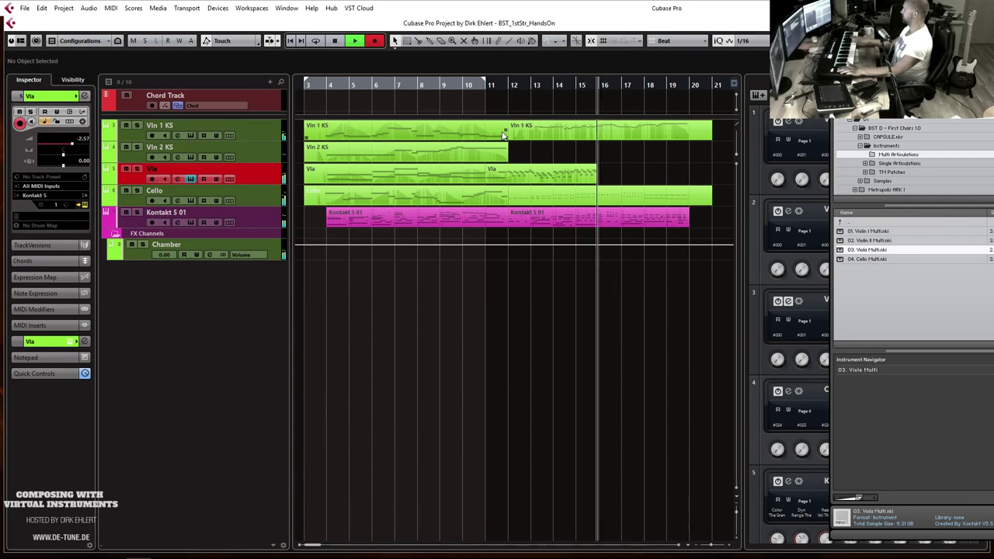
{"action": "key", "text": "space"}
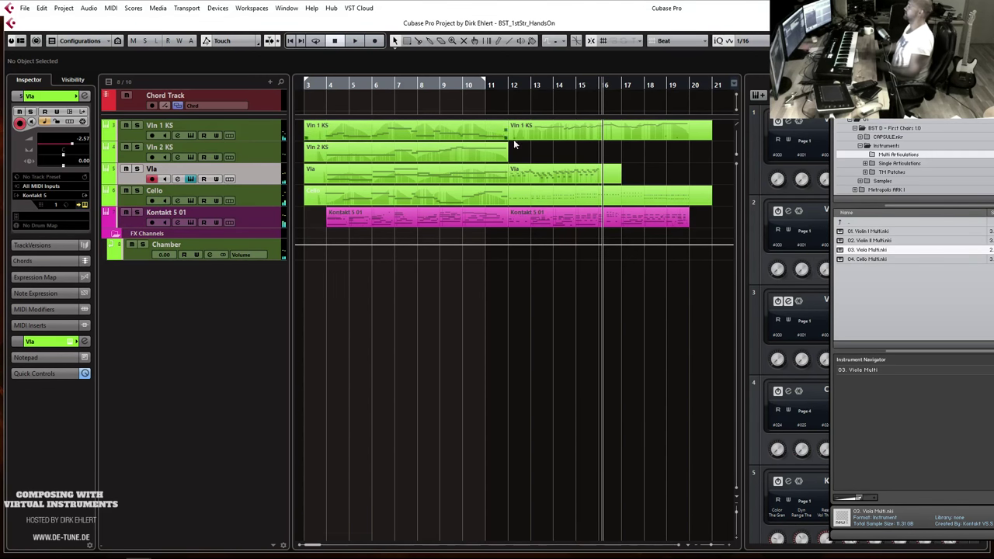
Extend the second Vla part to 20.4.1.0 and add an F#0 keyswitch note at the end of bar 15.
{"action": "left_click_drag", "start_coordinate": [619, 181], "coordinate": [707, 187]}
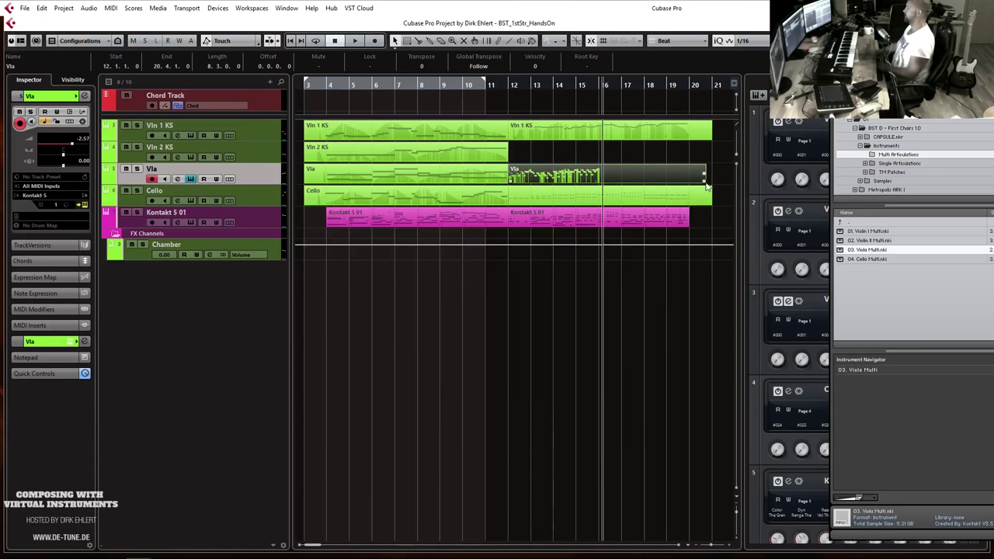
{"action": "double_click", "coordinate": [600, 178]}
{"action": "scroll", "coordinate": [547, 224], "scroll_direction": "right", "scroll_amount": 2}
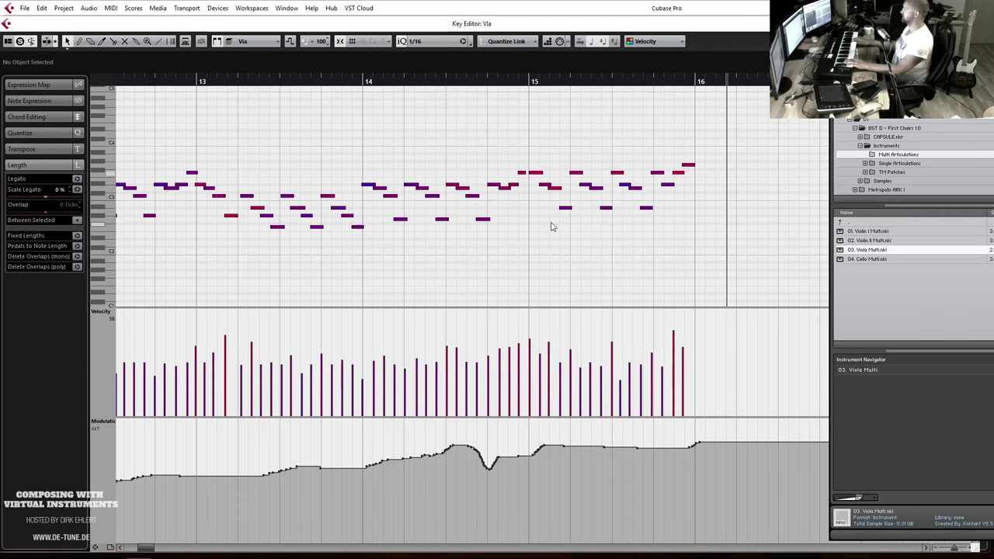
{"action": "scroll", "coordinate": [716, 278], "scroll_direction": "down", "scroll_amount": 4}
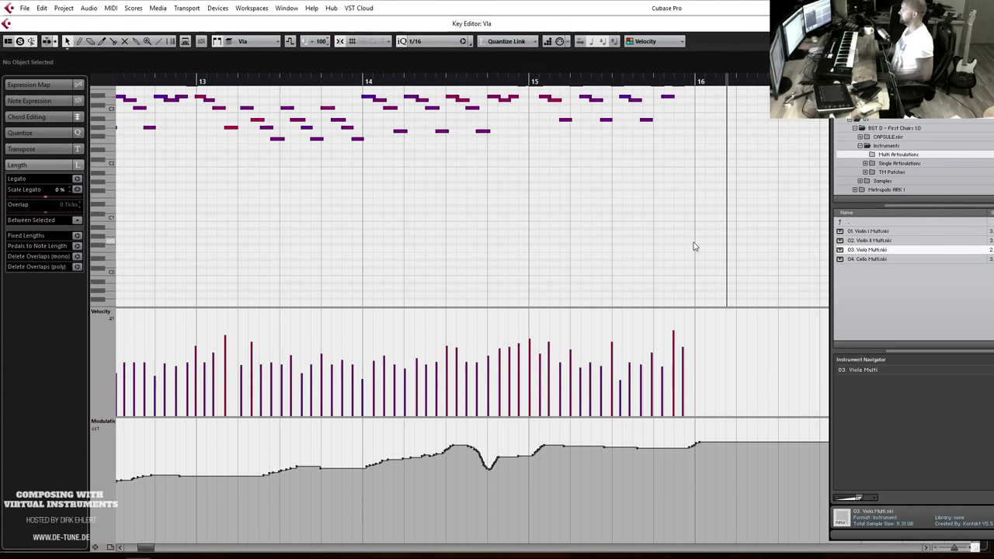
{"action": "left_click_drag", "start_coordinate": [690, 242], "coordinate": [692, 244]}
Open the viola's Kontakt instrument and check its short and long portato articulation slots.
{"action": "key", "text": "ctrl+e"}
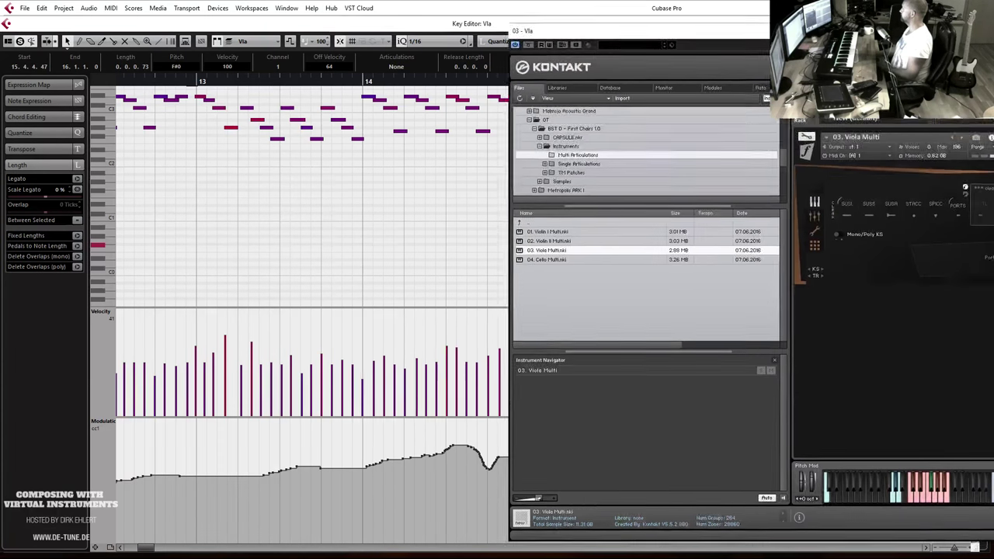
{"action": "left_click", "coordinate": [786, 184]}
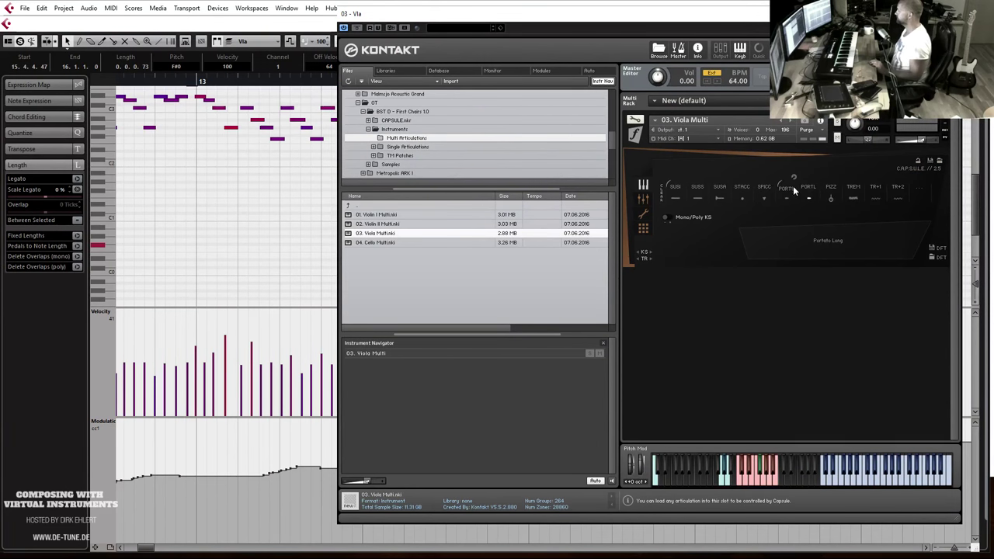
{"action": "left_click", "coordinate": [816, 169]}
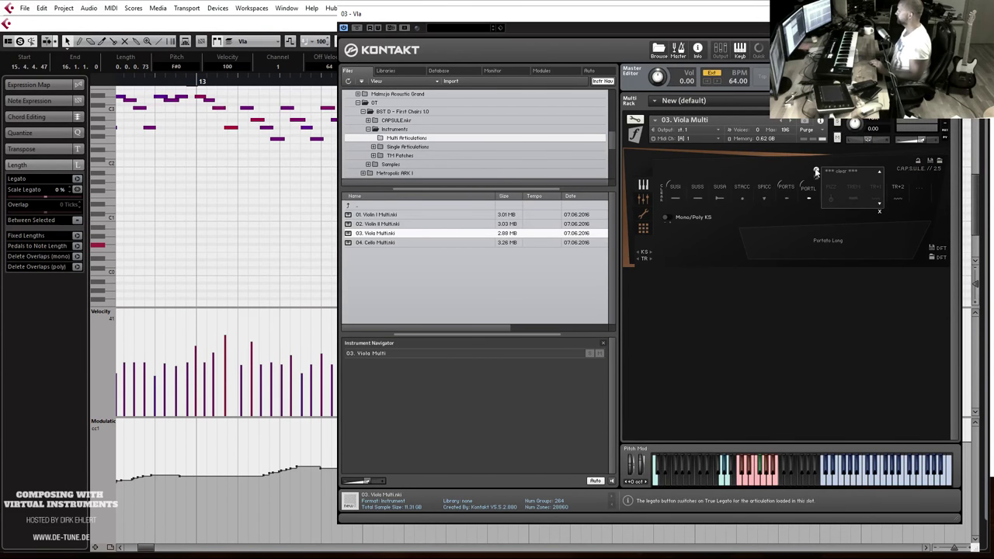
{"action": "left_click_drag", "start_coordinate": [792, 14], "coordinate": [980, 19]}
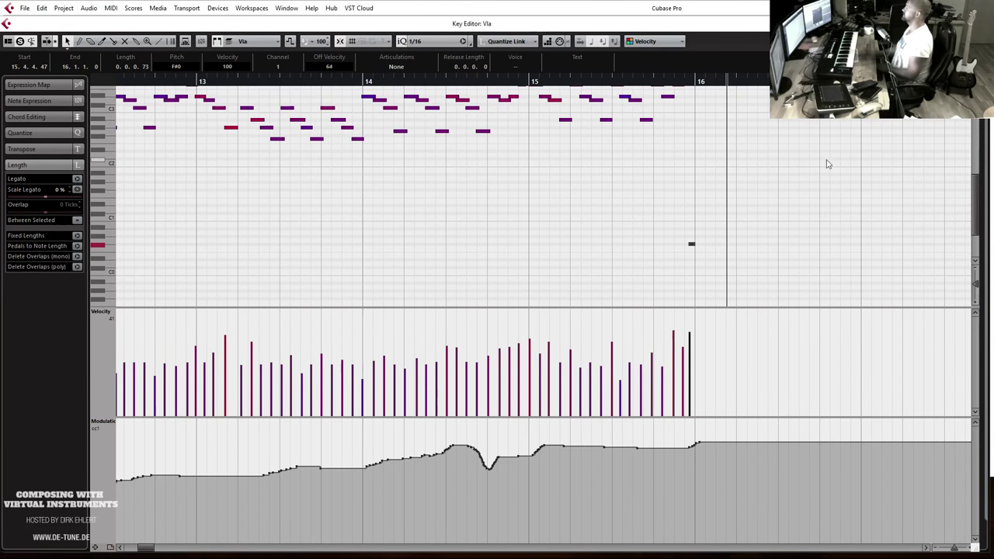
Try recording a viola take starting from bar 15, and delete the notes played in bar 16.
{"action": "left_click", "coordinate": [573, 112]}
{"action": "left_click", "coordinate": [527, 82]}
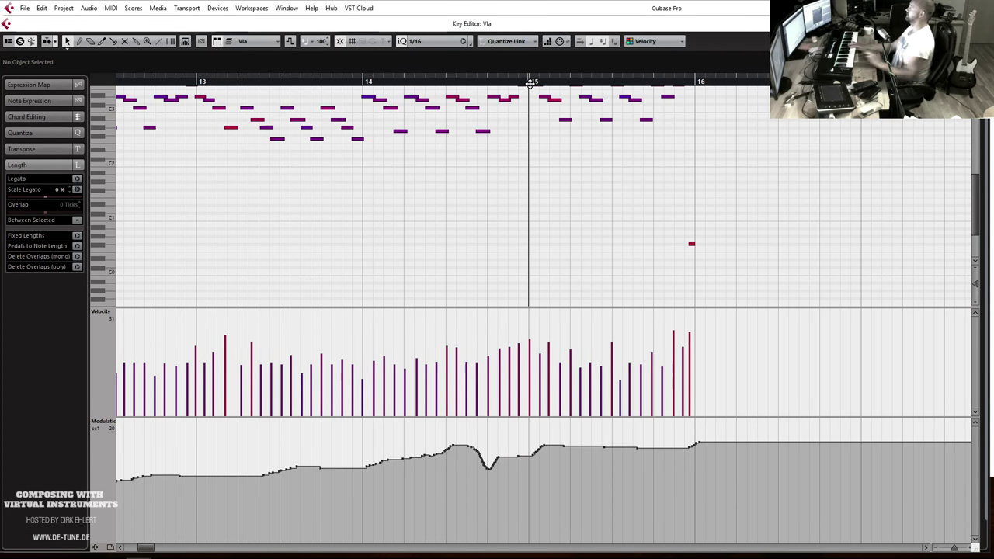
{"action": "key", "text": "space"}
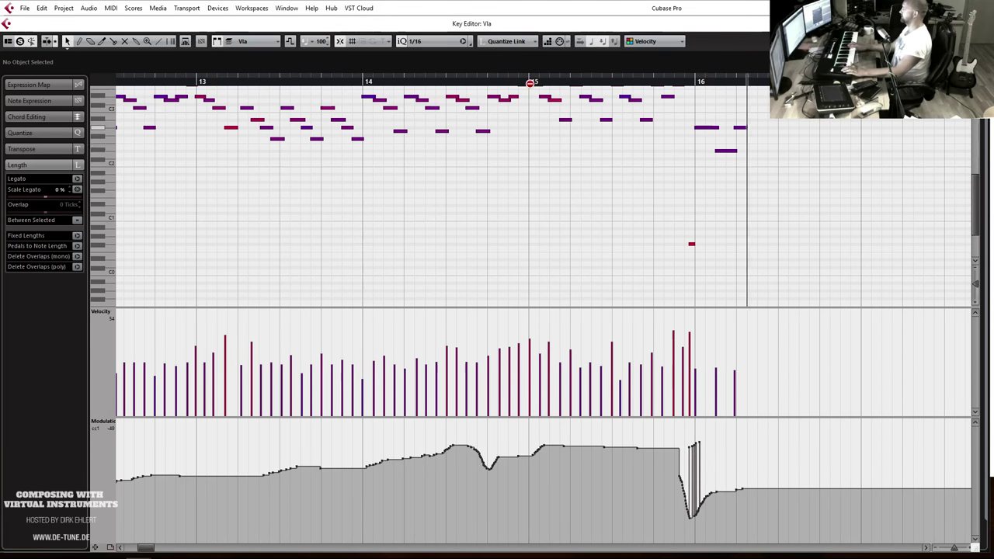
{"action": "left_click_drag", "start_coordinate": [699, 112], "coordinate": [777, 167]}
{"action": "key", "text": "Delete"}
Lower the last melodic viola note before bar 16 to D3.
{"action": "left_click", "coordinate": [528, 80]}
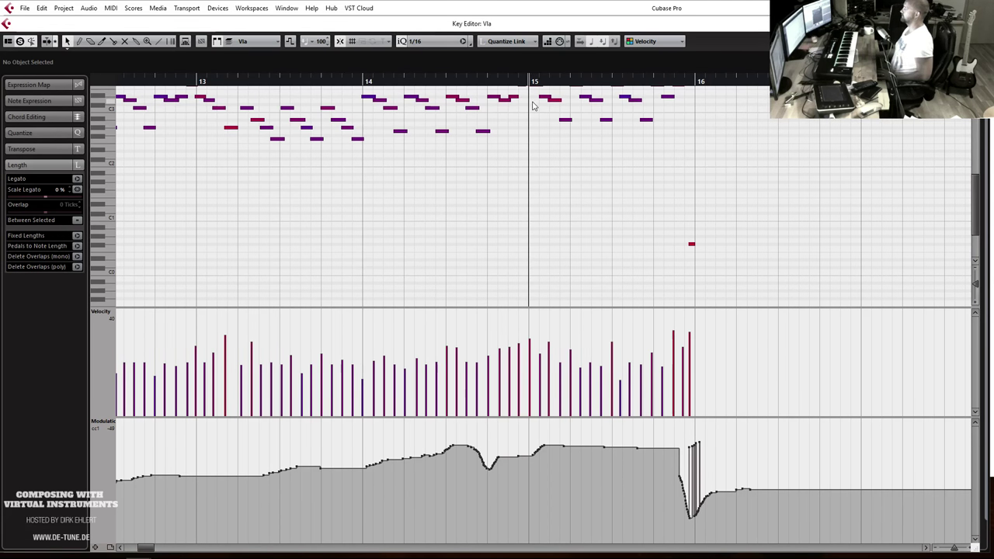
{"action": "scroll", "coordinate": [754, 143], "scroll_direction": "up", "scroll_amount": 3}
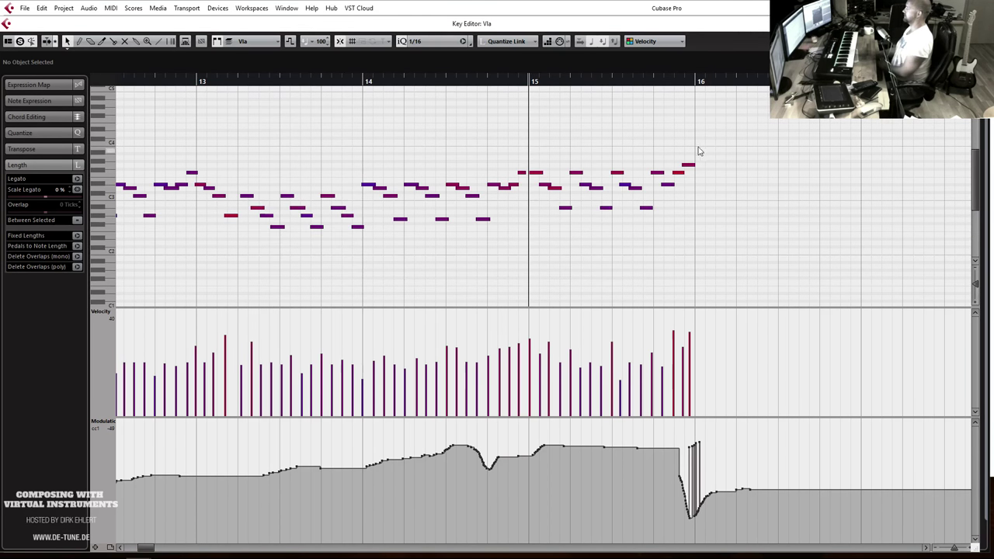
{"action": "left_click", "coordinate": [689, 164]}
{"action": "key", "text": "Down"}
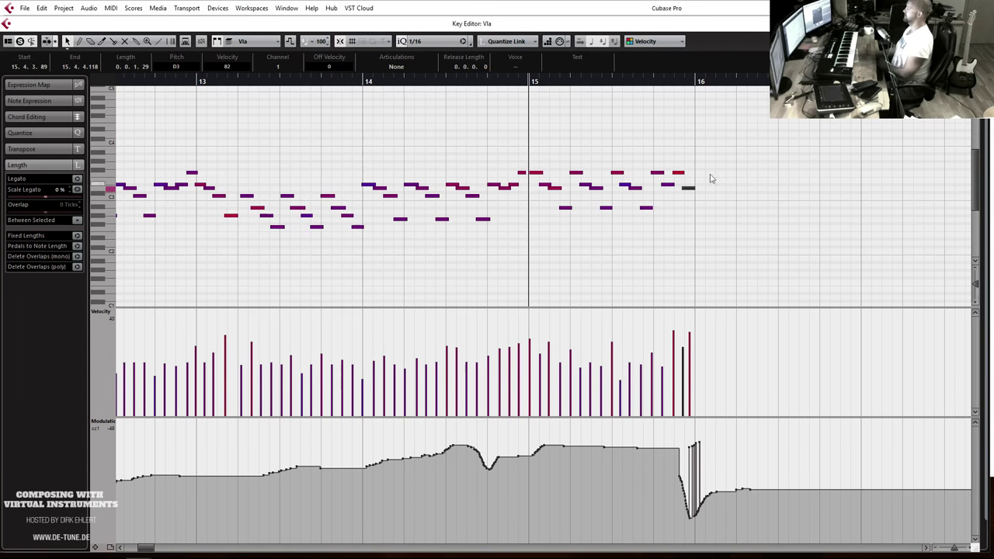
Play from bar 15 and record the viola figure through bars 16 to 19.
{"action": "key", "text": "space"}
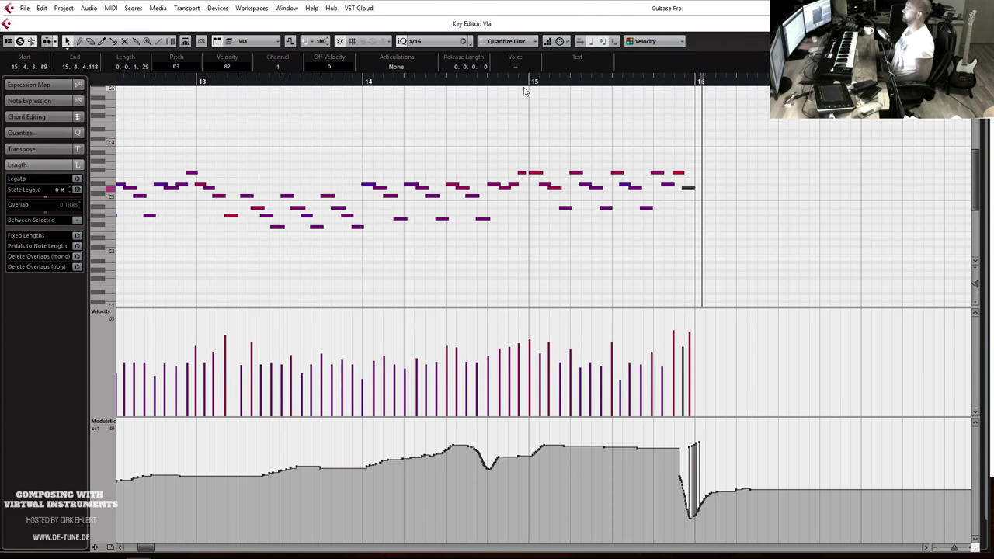
{"action": "left_click_drag", "start_coordinate": [529, 80], "coordinate": [529, 83]}
{"action": "key", "text": "space"}
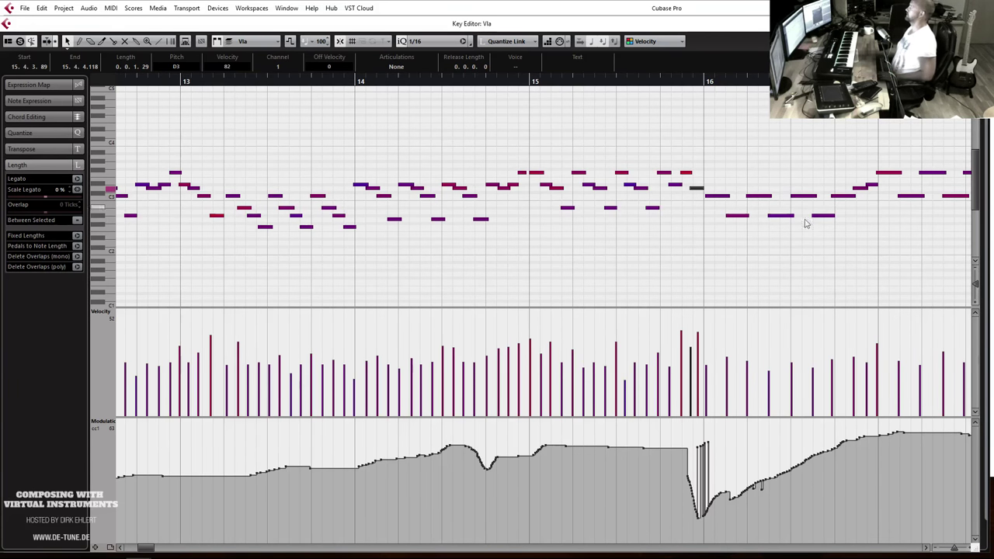
Transpose the four low viola notes in bar 19 upward, placing the first on C3 and the second on B2.
{"action": "scroll", "coordinate": [805, 233], "scroll_direction": "right", "scroll_amount": 5}
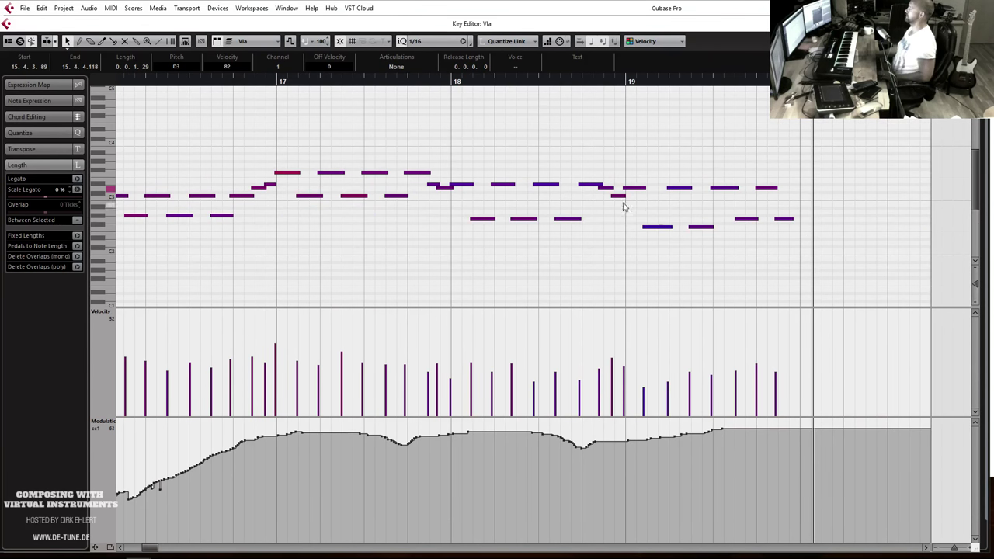
{"action": "left_click_drag", "start_coordinate": [647, 212], "coordinate": [836, 249]}
{"action": "key", "text": "Up"}
{"action": "key", "text": "Up"}
{"action": "key", "text": "Up"}
{"action": "key", "text": "Up"}
{"action": "key", "text": "Up"}
{"action": "key", "text": "Up"}
{"action": "key", "text": "Up"}
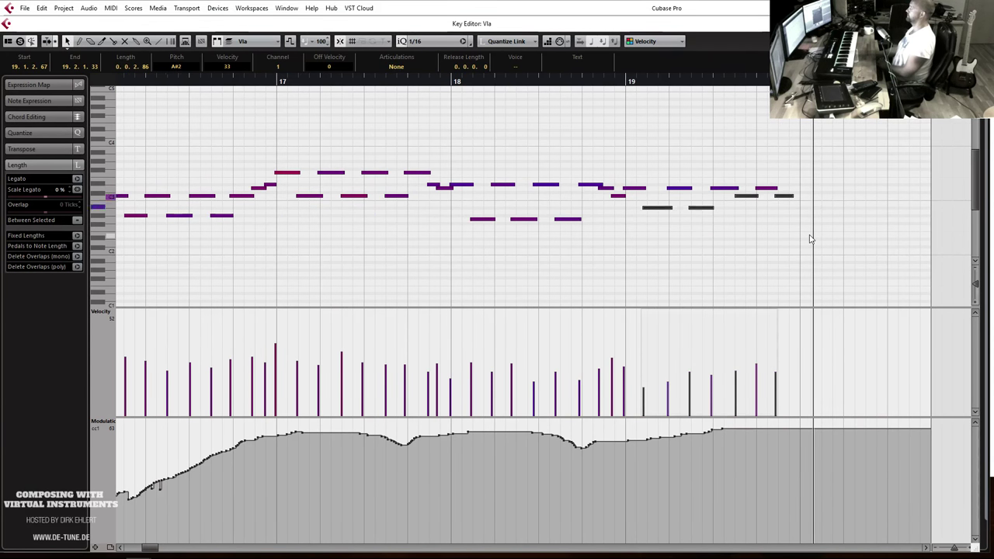
{"action": "left_click_drag", "start_coordinate": [703, 196], "coordinate": [703, 211]}
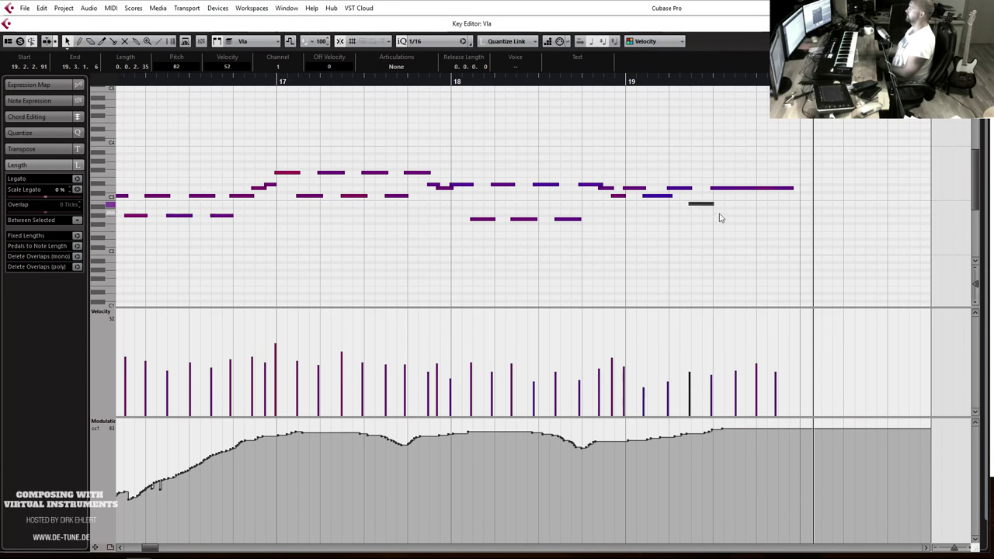
Lower the last two alternating accompaniment notes in bar 19 to G#2 and G2.
{"action": "left_click", "coordinate": [748, 192]}
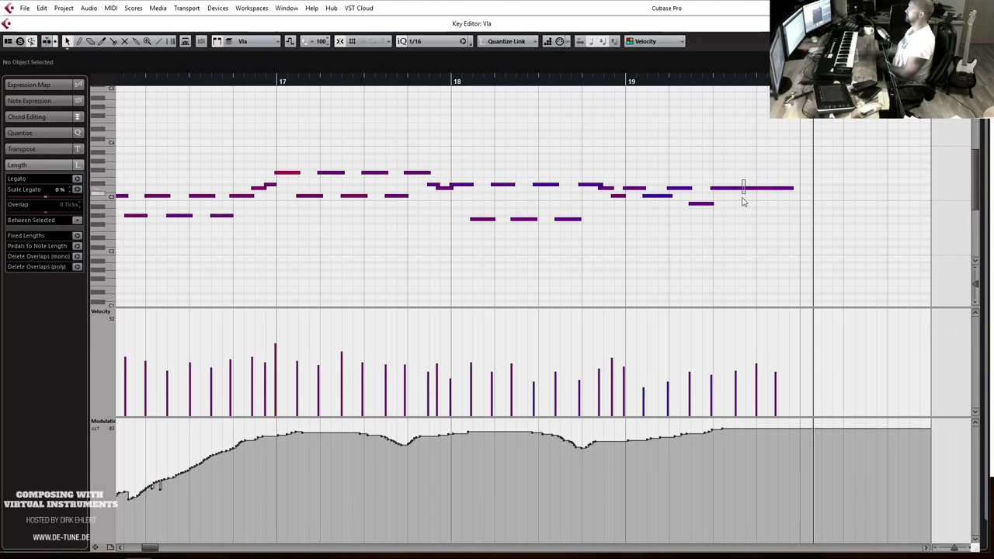
{"action": "key", "text": "Down"}
{"action": "key", "text": "Right"}
{"action": "key", "text": "Down"}
{"action": "key", "text": "Down"}
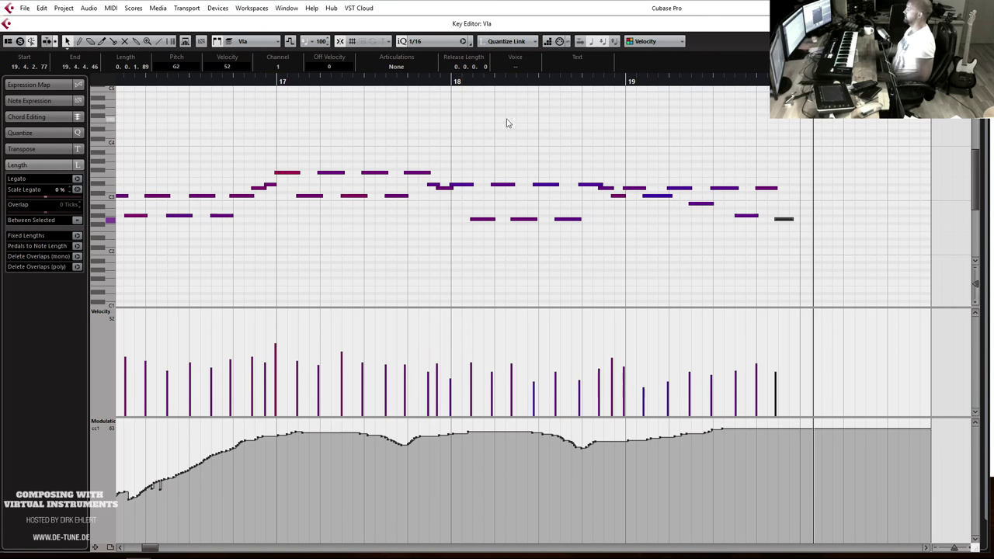
Apply iterative quantize at 1/16 to the viola notes in bars 17 to 19.
{"action": "left_click_drag", "start_coordinate": [293, 149], "coordinate": [929, 307]}
{"action": "left_click", "coordinate": [437, 42]}
{"action": "left_click", "coordinate": [442, 90]}
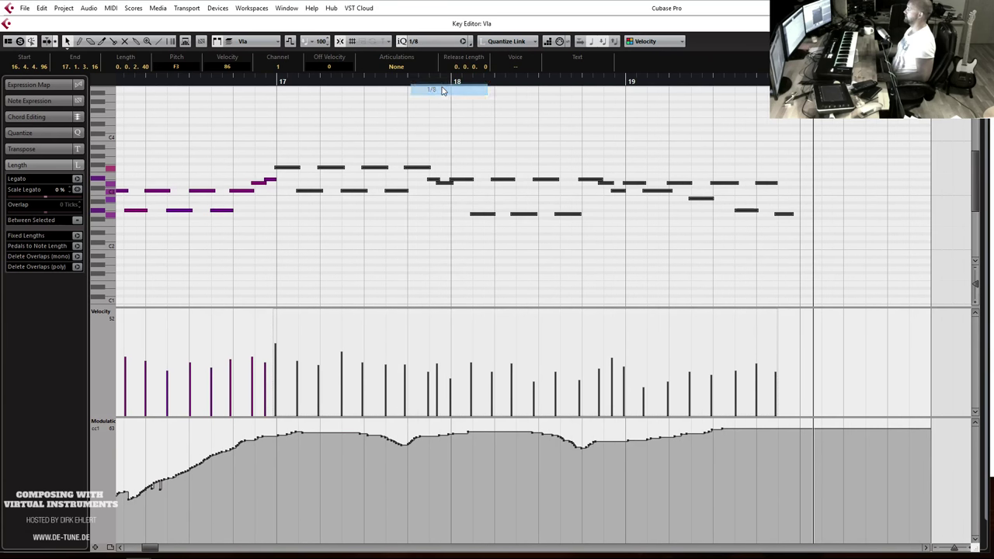
{"action": "left_click", "coordinate": [443, 42]}
{"action": "left_click", "coordinate": [442, 101]}
{"action": "key", "text": "q"}
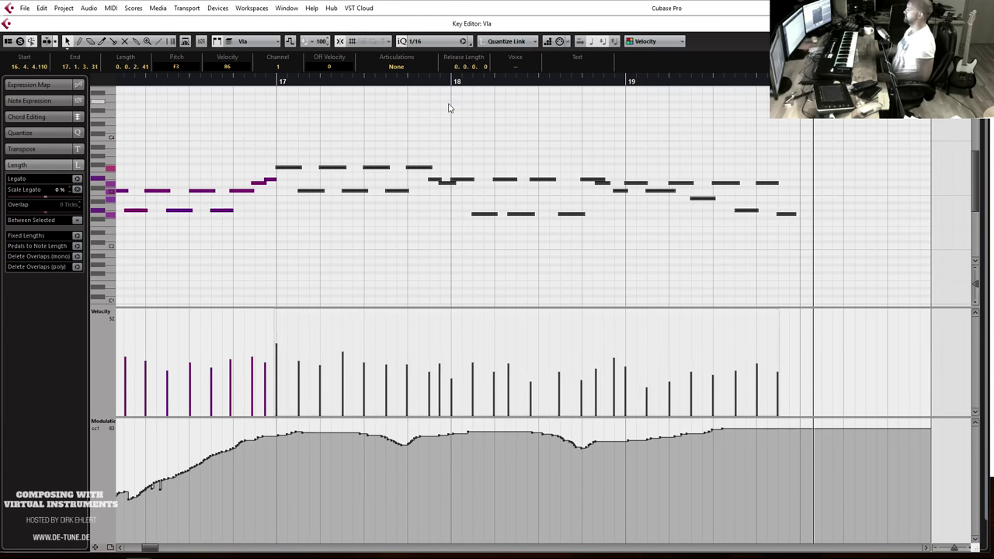
Play from bar 17 and move the mistimed viola notes in bar 18 onto the correct 1/16 positions.
{"action": "left_click", "coordinate": [274, 80]}
{"action": "key", "text": "space"}
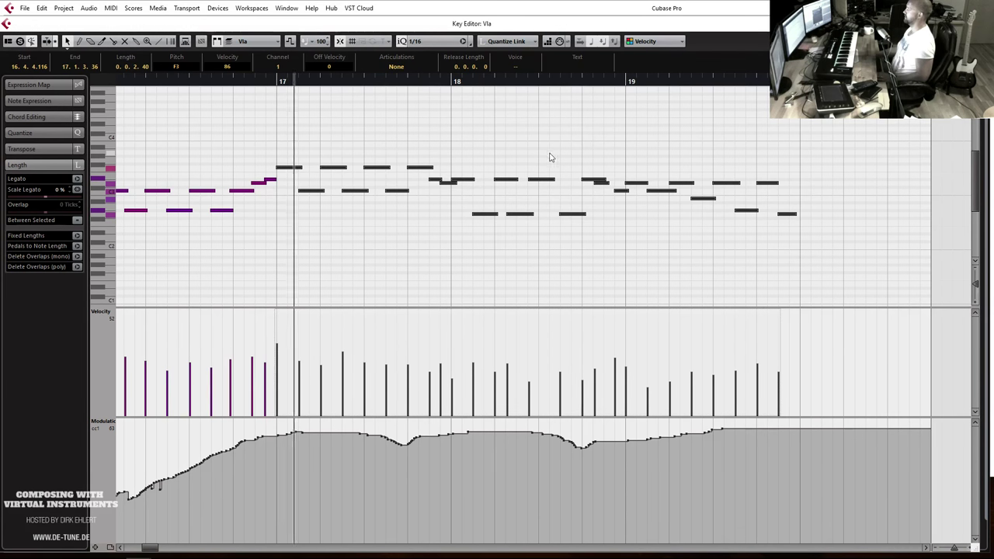
{"action": "left_click", "coordinate": [546, 157]}
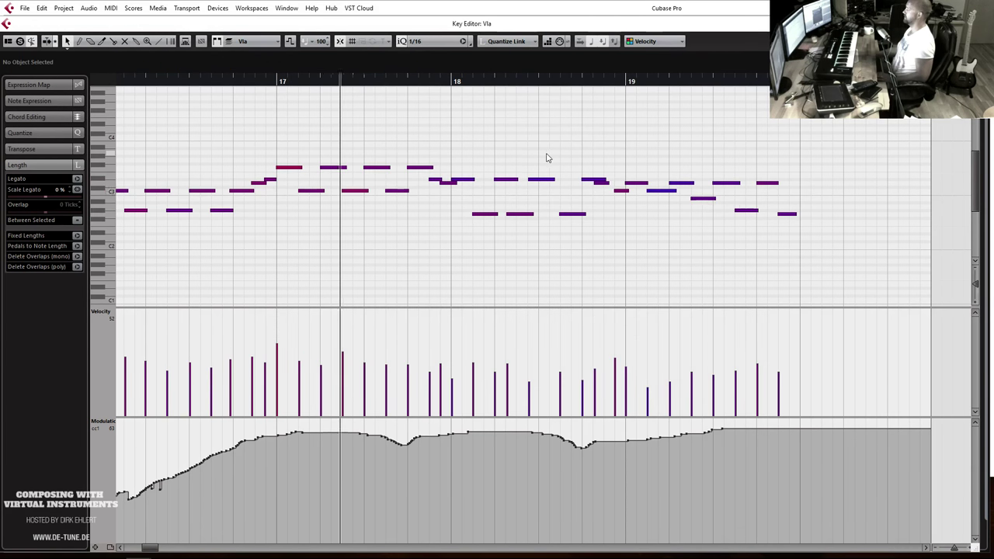
{"action": "left_click", "coordinate": [527, 215]}
{"action": "left_click_drag", "start_coordinate": [540, 181], "coordinate": [552, 180]}
Audition the corrected viola line, lower its last note in bar 19 to F2, and return to the project arrangement.
{"action": "left_click", "coordinate": [280, 82]}
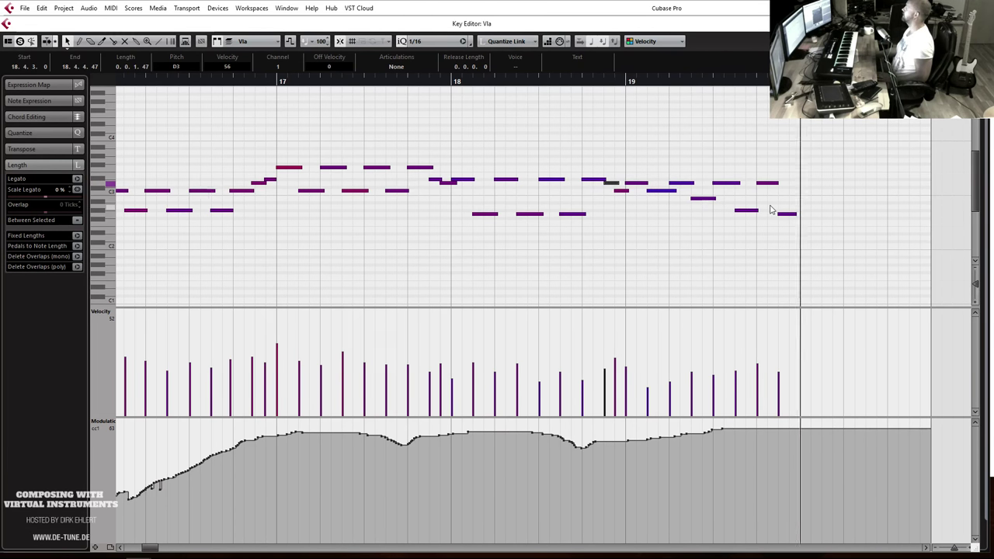
{"action": "left_click", "coordinate": [452, 82]}
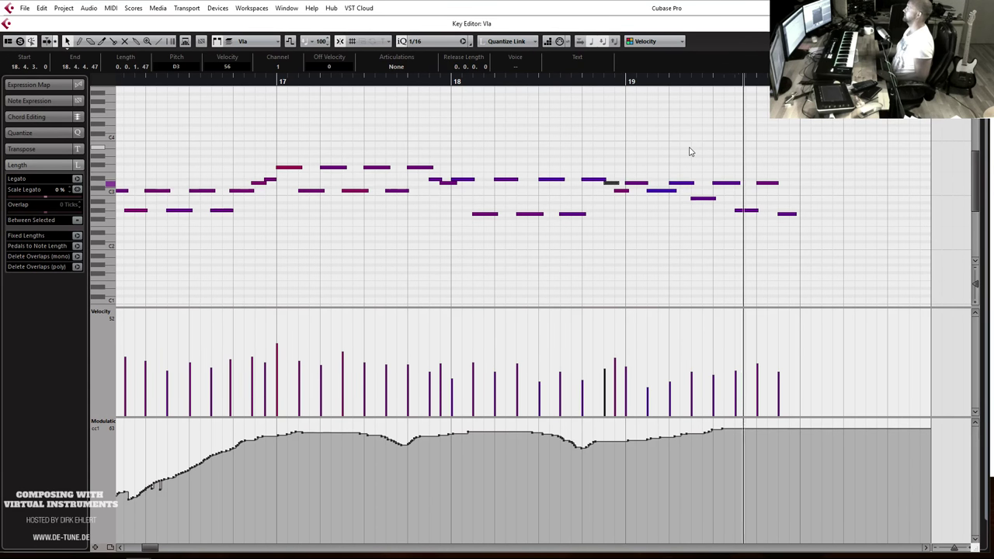
{"action": "left_click", "coordinate": [740, 210]}
{"action": "left_click", "coordinate": [781, 214]}
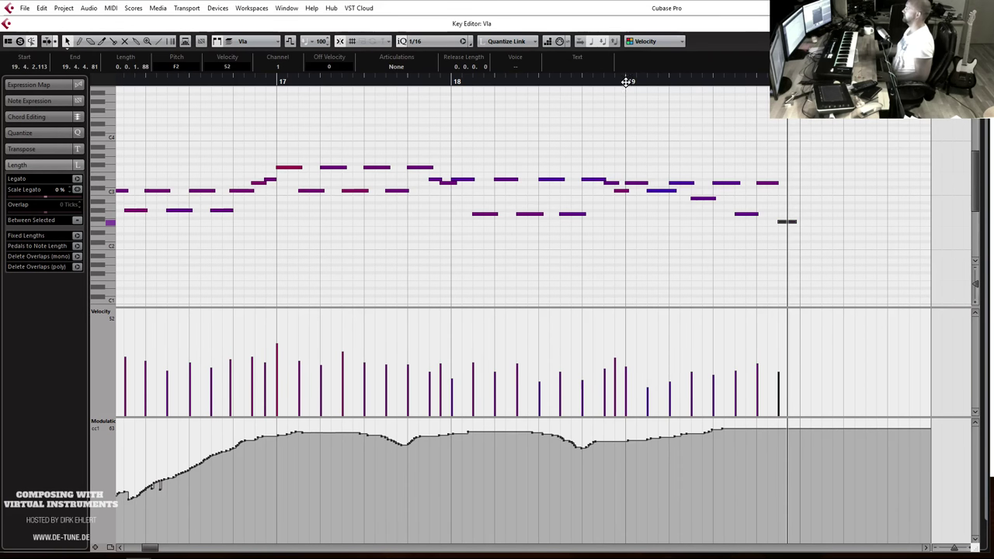
{"action": "key", "text": "space"}
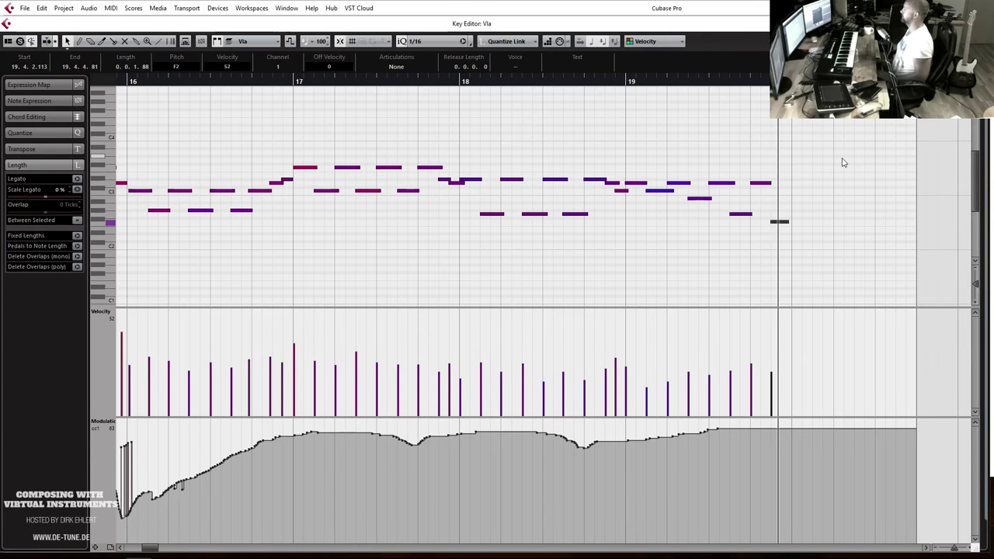
{"action": "key", "text": "Return"}
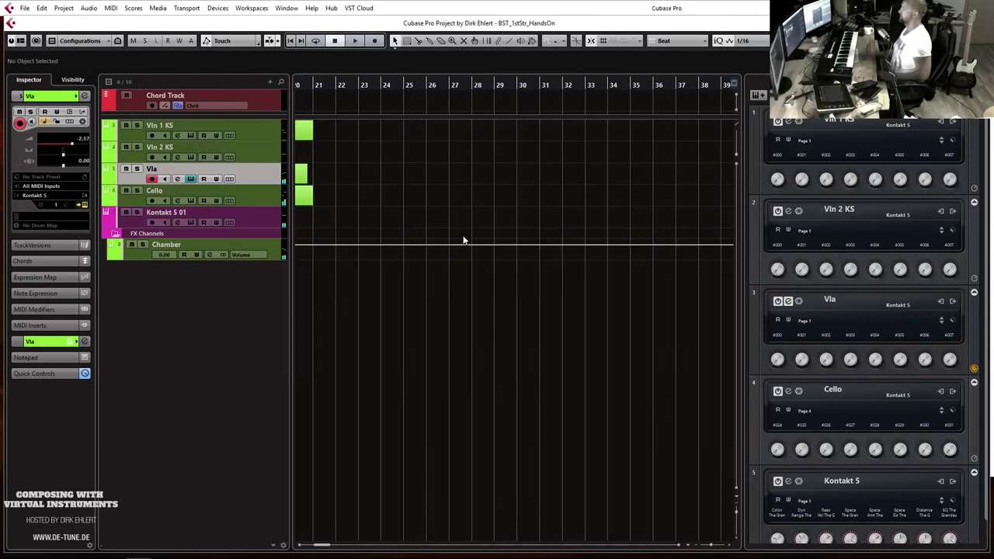
Try a copy of the second Vln 1 KS part on the Vln 2 KS track from bar 12, then delete the copy.
{"action": "scroll", "coordinate": [464, 239], "scroll_direction": "left", "scroll_amount": 10}
{"action": "left_click", "coordinate": [509, 84]}
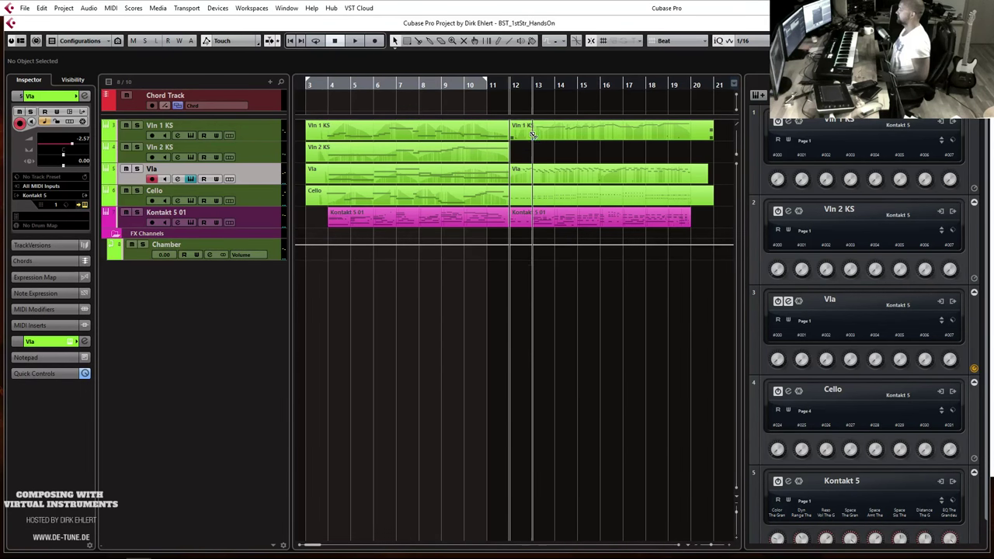
{"action": "left_click_drag", "start_coordinate": [532, 136], "coordinate": [532, 155]}
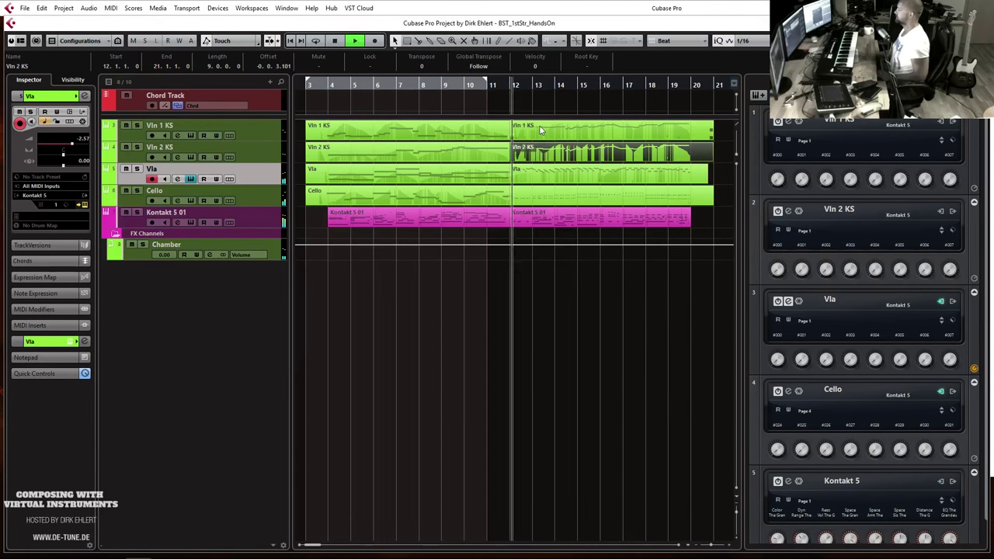
{"action": "key", "text": "h"}
{"action": "key", "text": "h"}
{"action": "key", "text": "h"}
{"action": "key", "text": "g"}
{"action": "key", "text": "g"}
{"action": "key", "text": "g"}
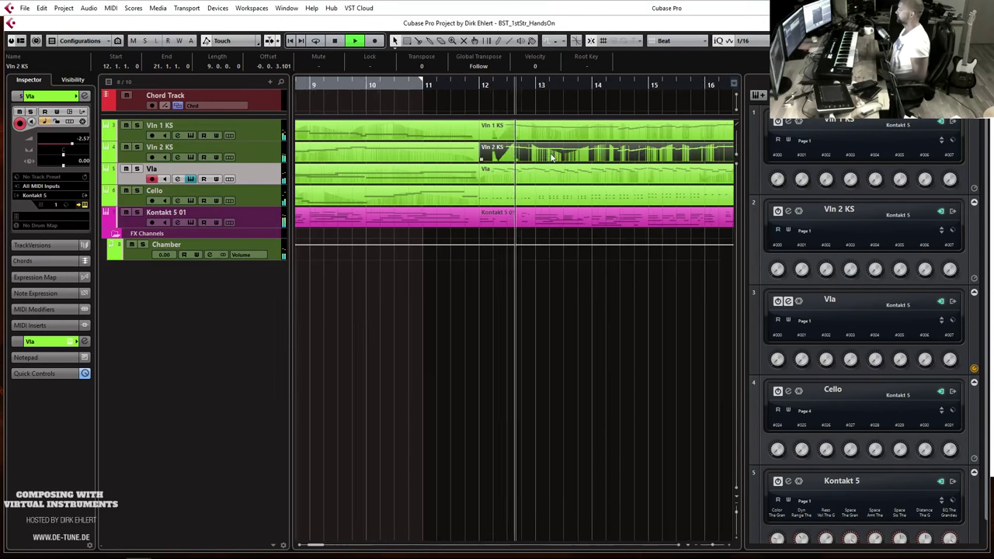
{"action": "key", "text": "space"}
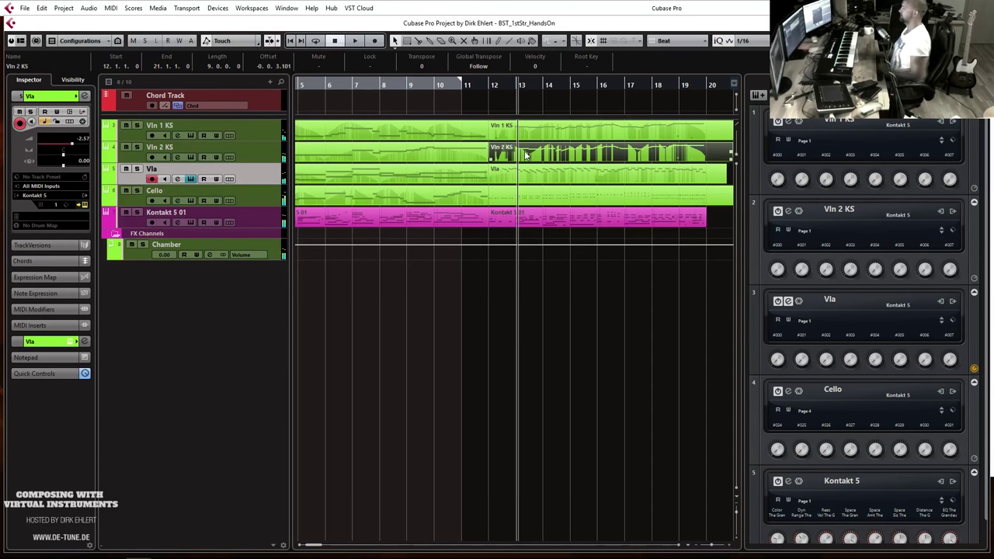
{"action": "key", "text": "Delete"}
Select the Vln 2 KS track for recording and play the arrangement from bar 12 to bar 20.
{"action": "left_click", "coordinate": [243, 155]}
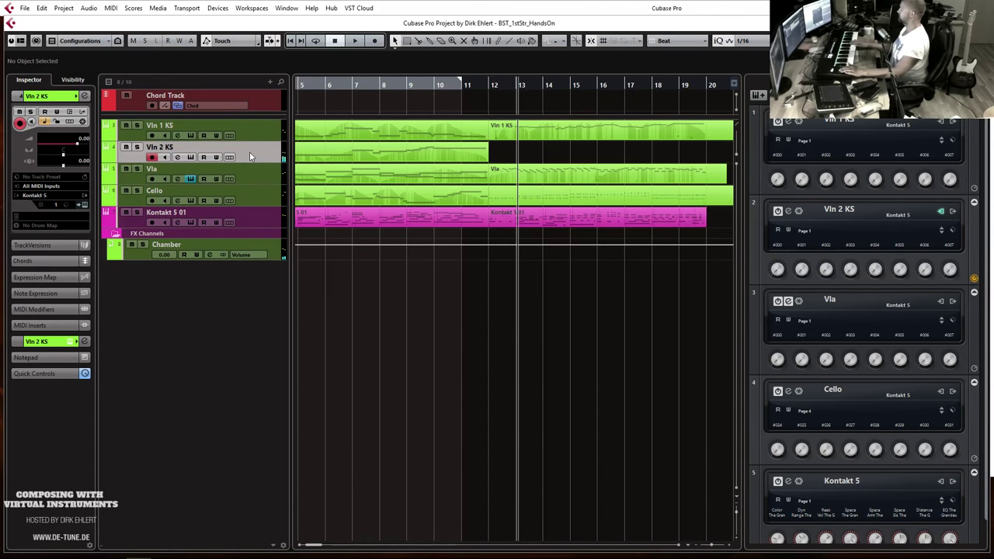
{"action": "double_click", "coordinate": [487, 83]}
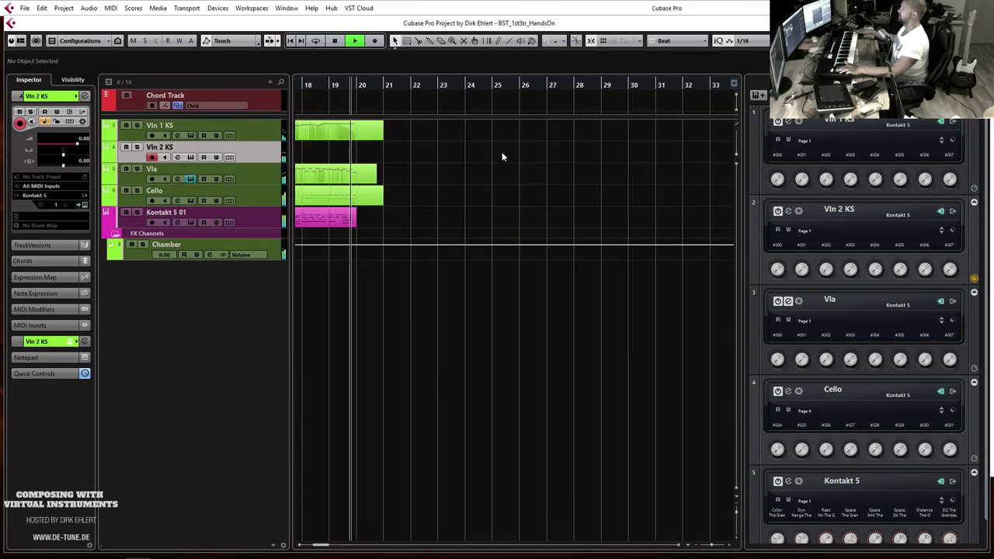
{"action": "key", "text": "space"}
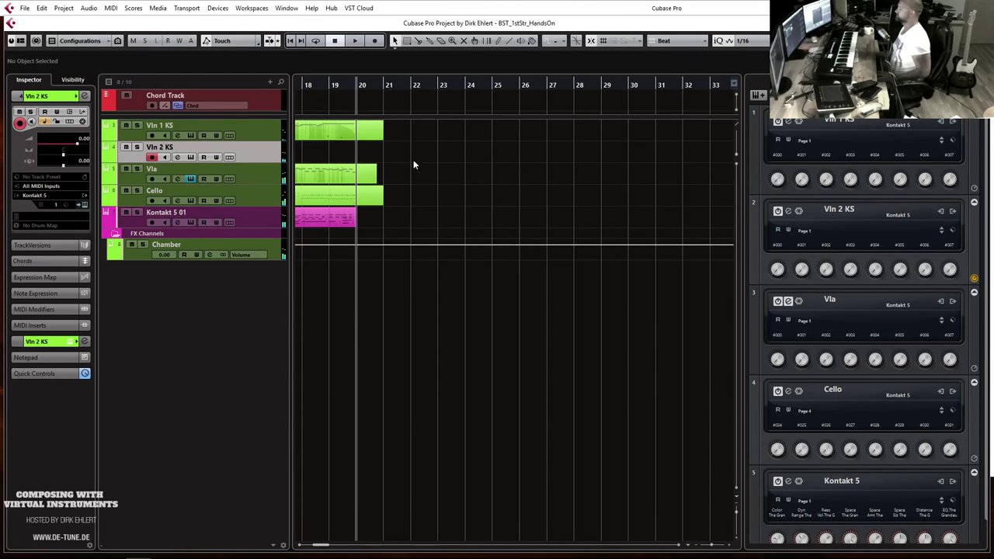
Shorten the viola and cello parts so that both end at bar 20.
{"action": "left_click_drag", "start_coordinate": [380, 204], "coordinate": [355, 181]}
{"action": "left_click", "coordinate": [373, 183]}
{"action": "scroll", "coordinate": [466, 210], "scroll_direction": "left", "scroll_amount": 5}
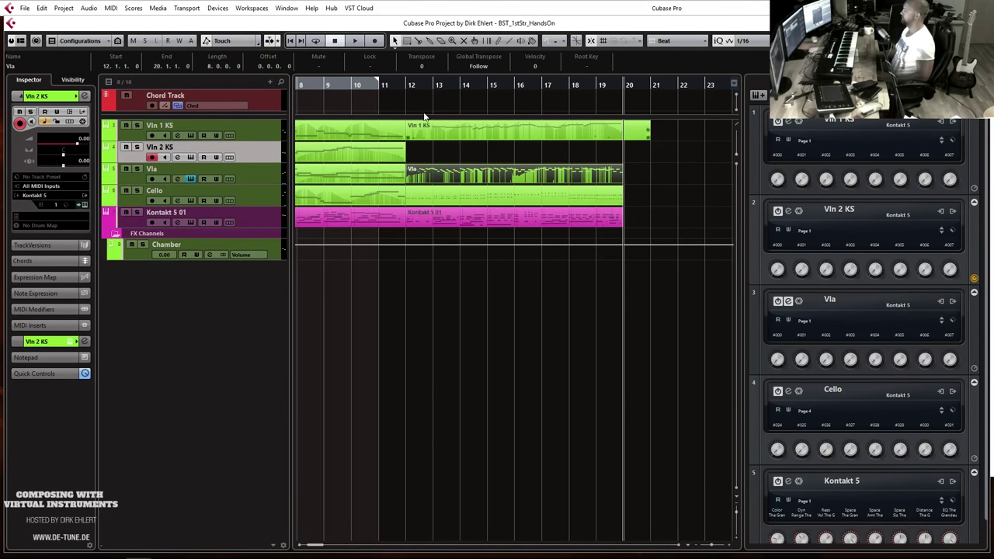
Play the arrangement from around bar 11 to bar 16, and again from bar 12 to bar 15, to rehearse the second violin.
{"action": "left_click", "coordinate": [406, 86]}
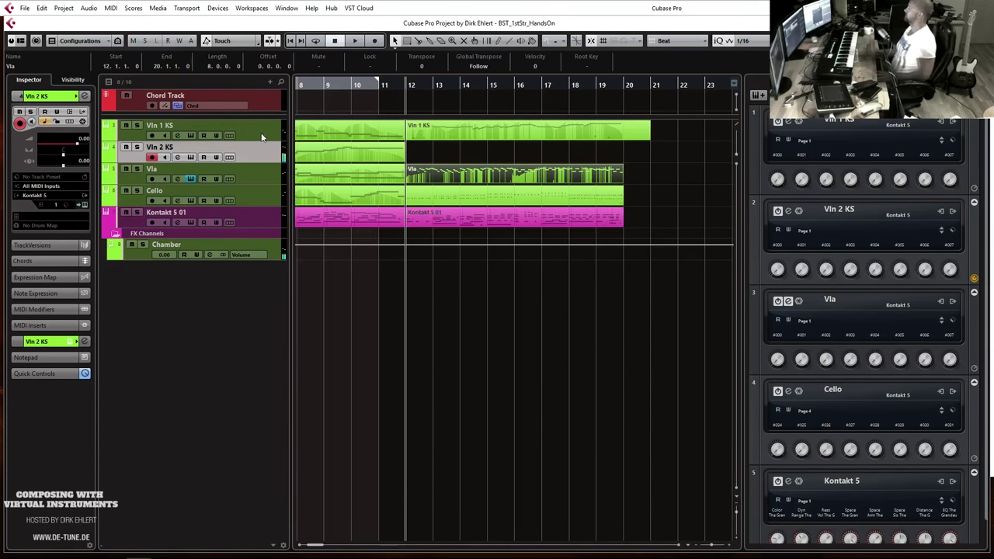
{"action": "left_click", "coordinate": [376, 84]}
{"action": "key", "text": "space"}
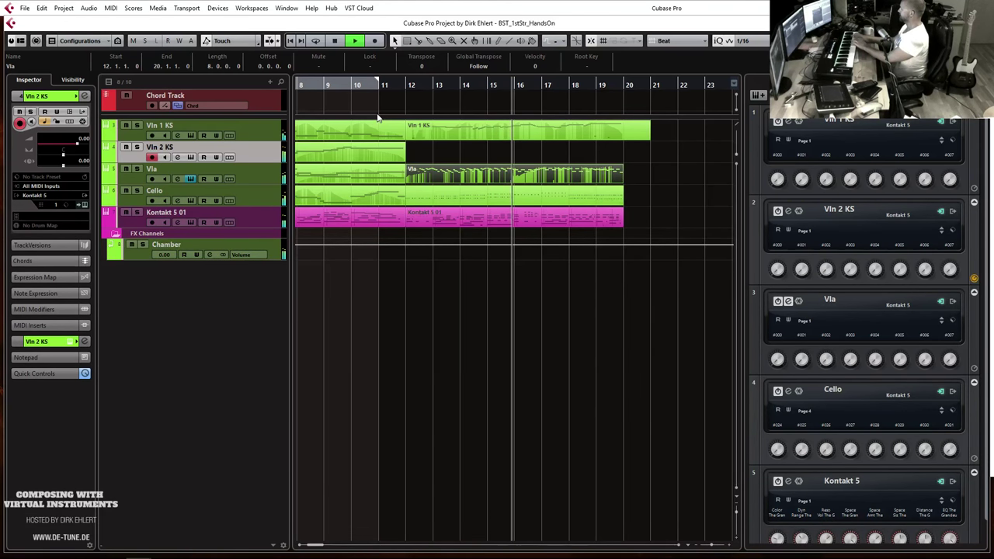
{"action": "key", "text": "space"}
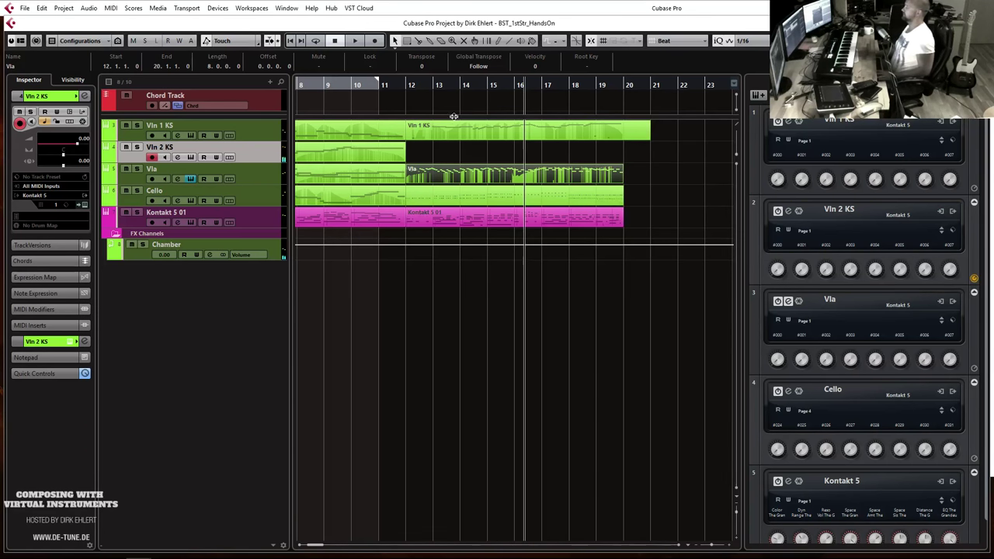
{"action": "left_click", "coordinate": [406, 85]}
{"action": "key", "text": "space"}
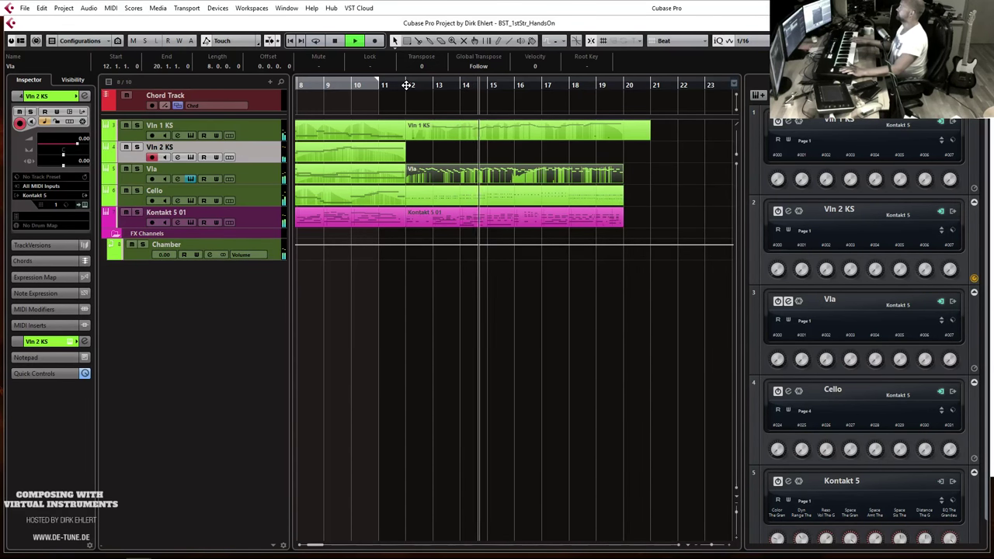
{"action": "key", "text": "space"}
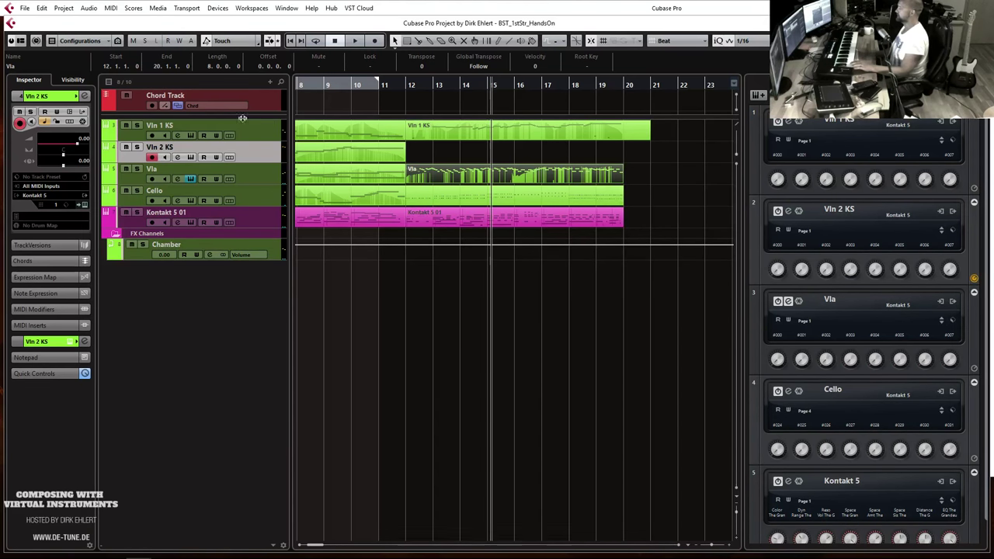
Open the Vln 1 KS track in the in-place note editor and enlarge the bars from 12 onward.
{"action": "left_click", "coordinate": [209, 138]}
{"action": "key", "text": "ctrl+shift+i"}
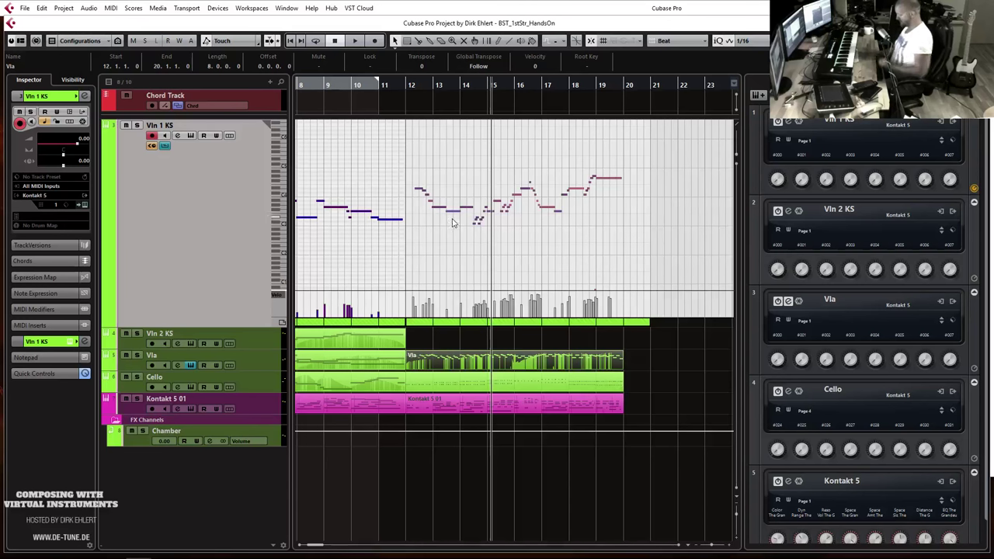
{"action": "key", "text": "h"}
{"action": "key", "text": "h"}
{"action": "key", "text": "h"}
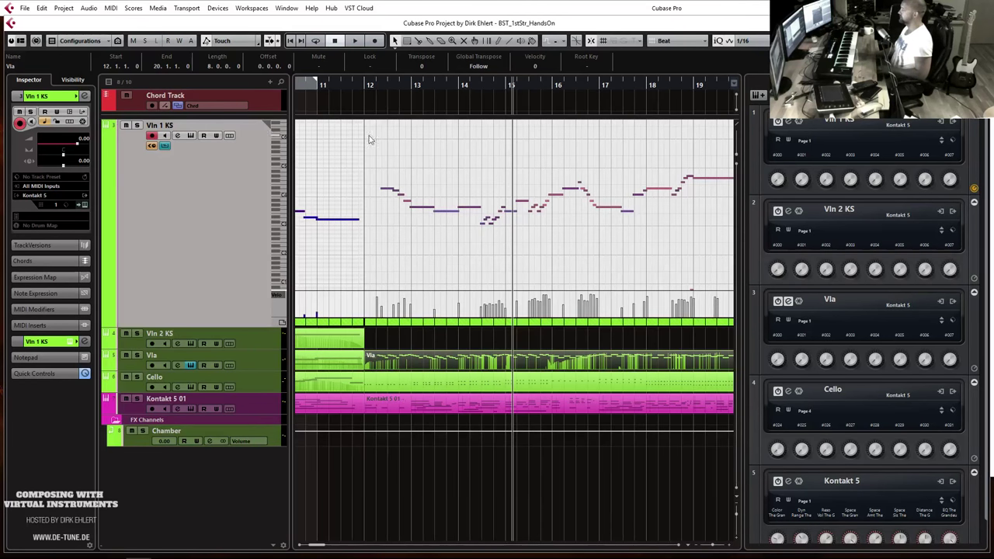
Play the passage through bar 13 and select the first Vln 1 KS note in bar 12 to check its pitch.
{"action": "key", "text": "KP_1"}
{"action": "key", "text": "space"}
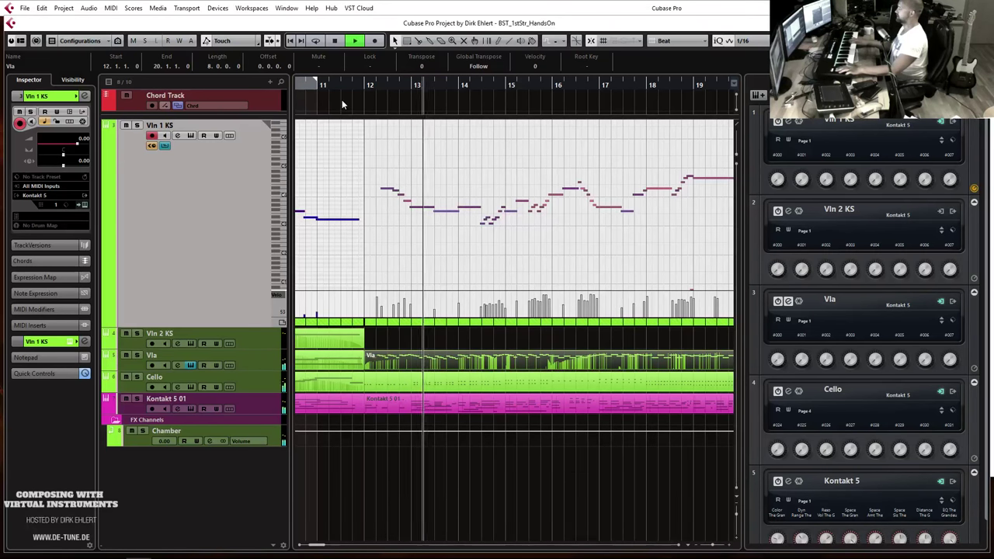
{"action": "key", "text": "space"}
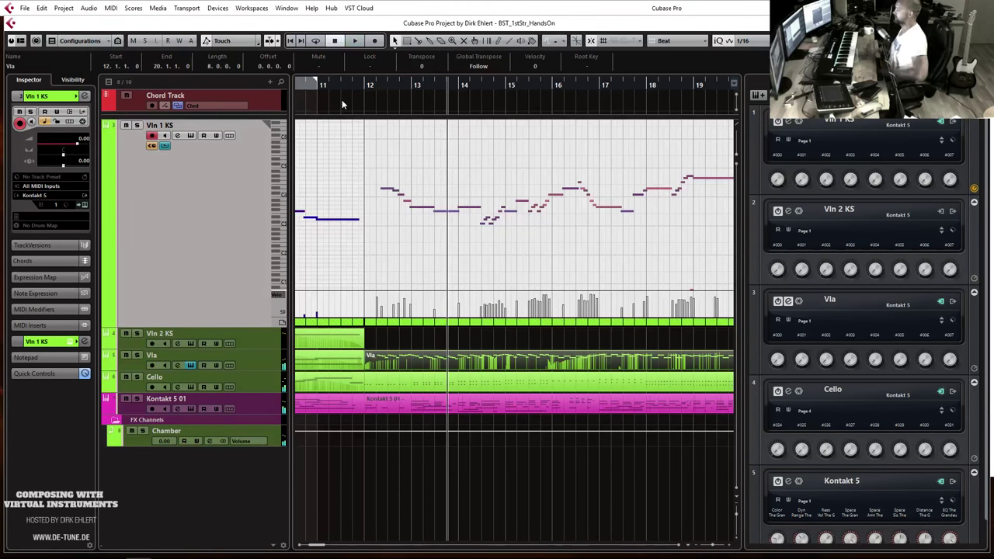
{"action": "left_click", "coordinate": [383, 189]}
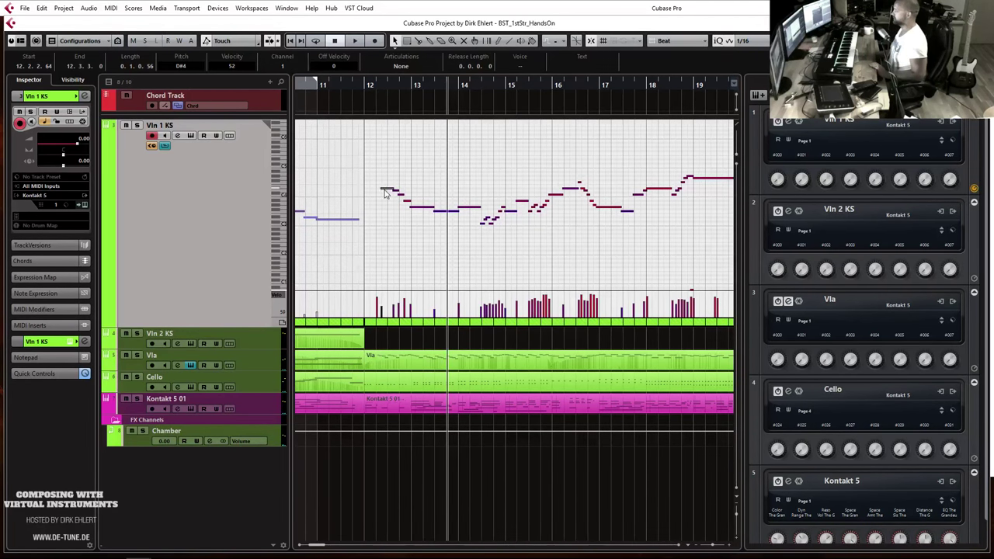
Select the Vln 2 KS track for recording and rehearse its line against playback from bar 12 to the end of bar 19.
{"action": "left_click", "coordinate": [238, 334]}
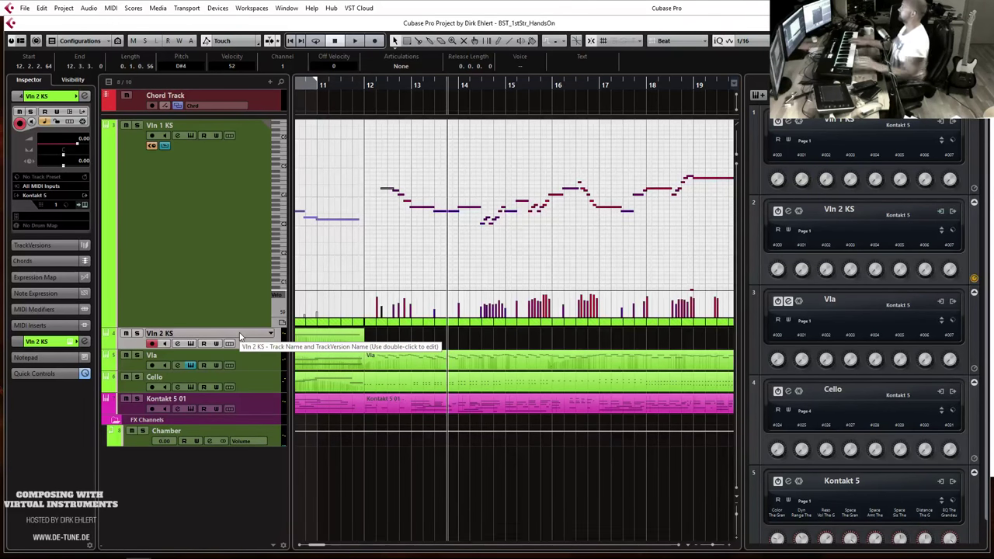
{"action": "left_click", "coordinate": [362, 86]}
{"action": "key", "text": "space"}
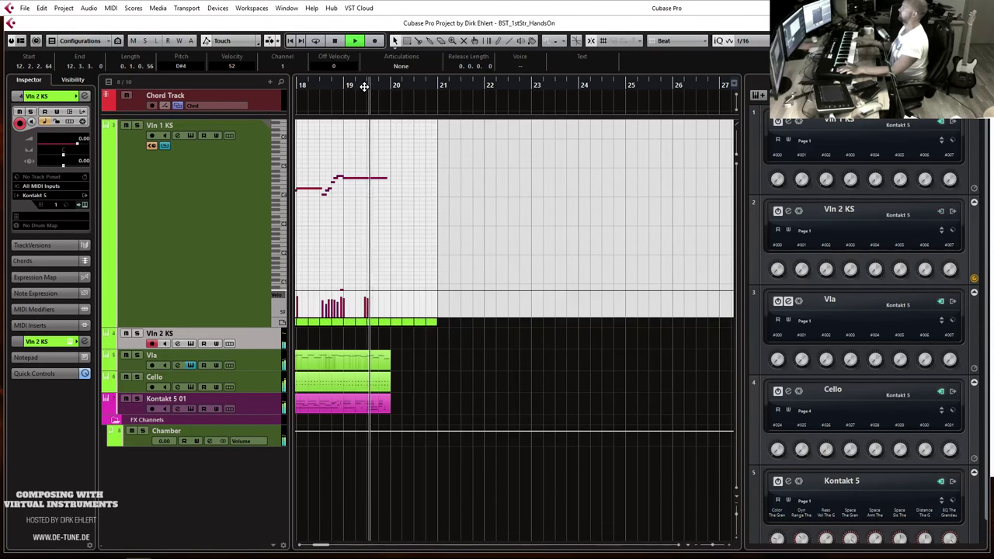
{"action": "key", "text": "space"}
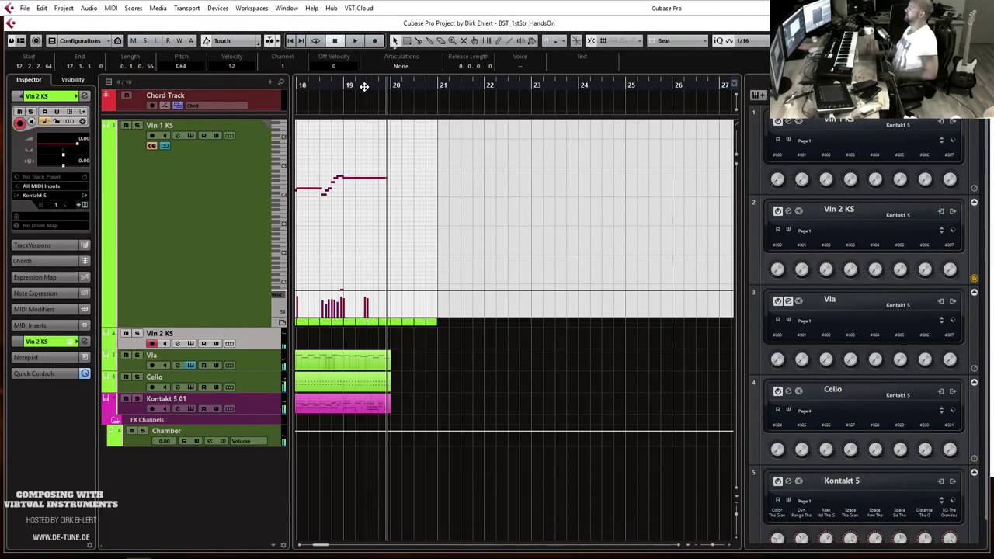
Record the second violin line on the Vln 2 KS track, starting at bar 11 and stopping at bar 20.
{"action": "key", "text": "KP_0"}
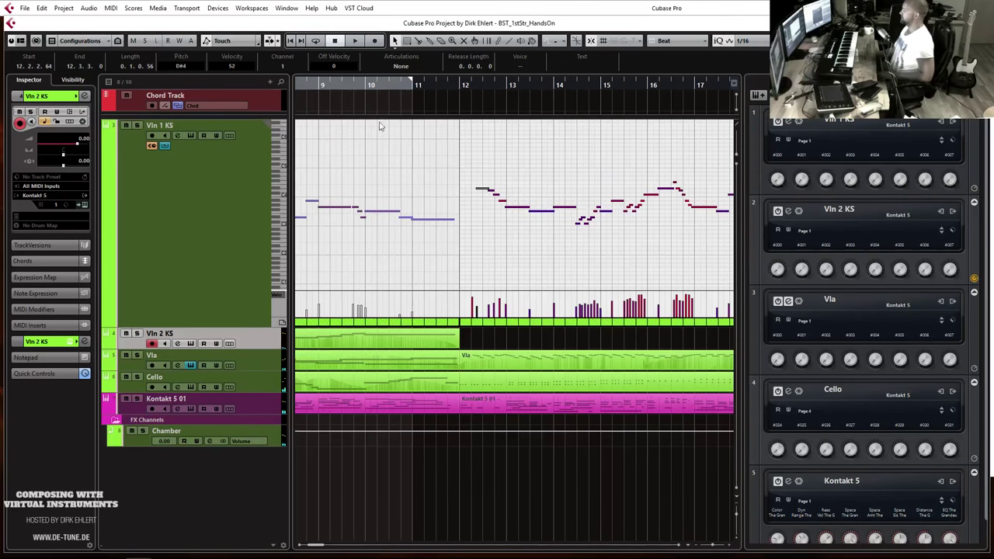
{"action": "left_click", "coordinate": [453, 85]}
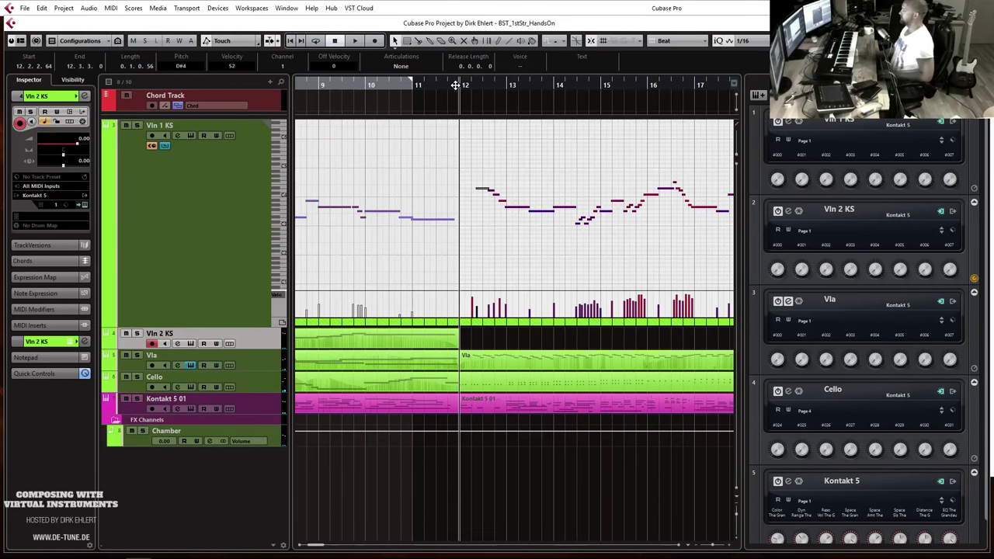
{"action": "left_click", "coordinate": [412, 84]}
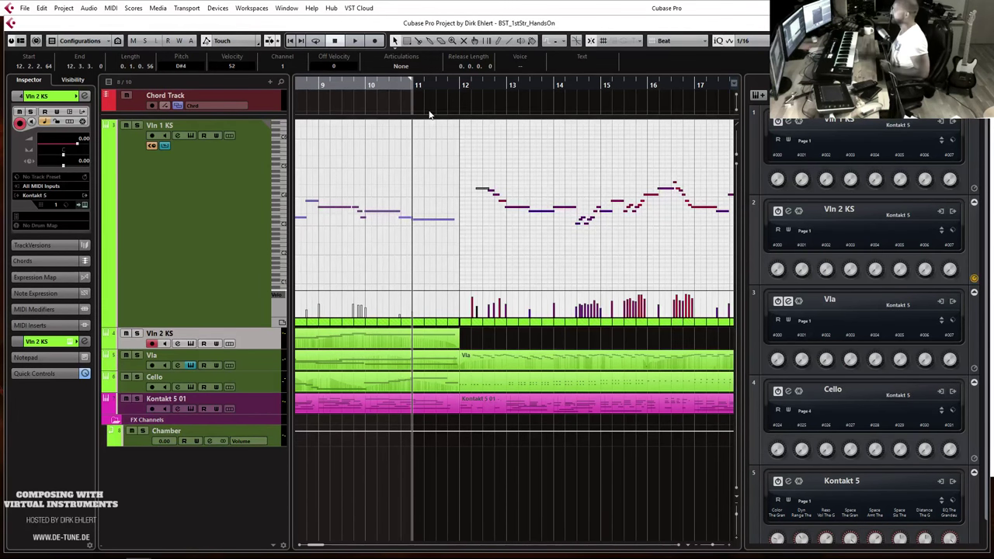
{"action": "key", "text": "KP_Multiply"}
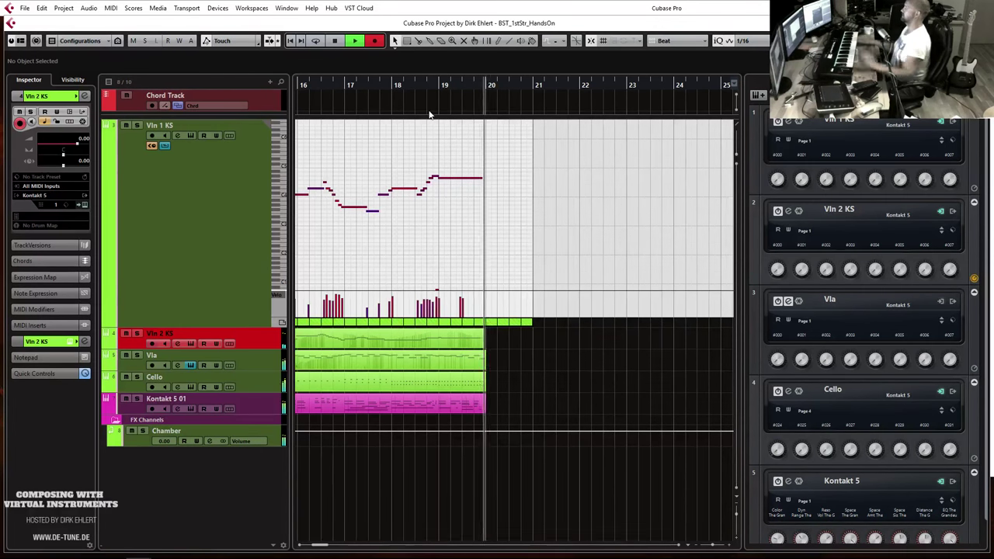
{"action": "key", "text": "space"}
In the recorded Vln 2 KS part, start the last note at 19.3.1.0 and end the preceding G4 note at 19.3.1.13.
{"action": "double_click", "coordinate": [466, 344]}
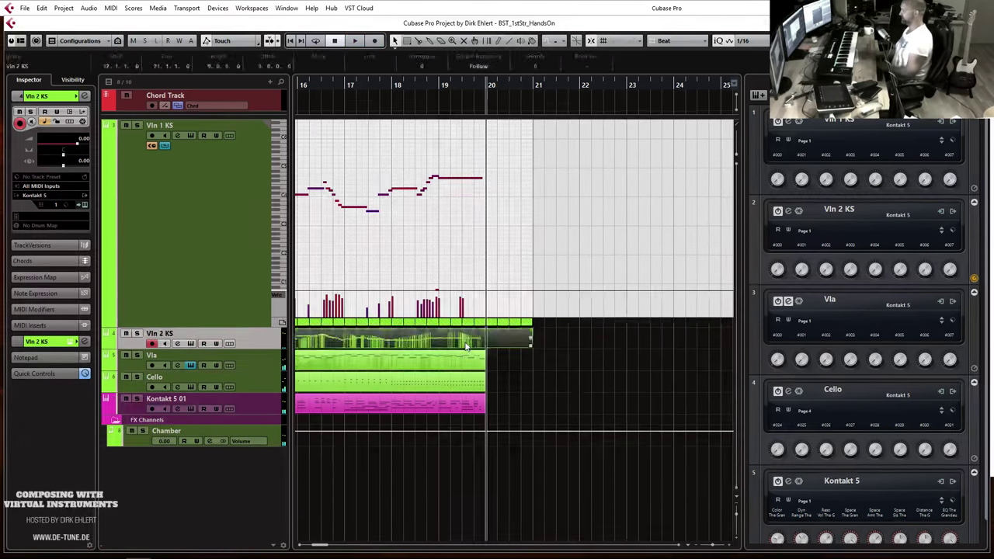
{"action": "left_click", "coordinate": [724, 193], "text": "alt"}
{"action": "left_click_drag", "start_coordinate": [738, 179], "coordinate": [735, 200]}
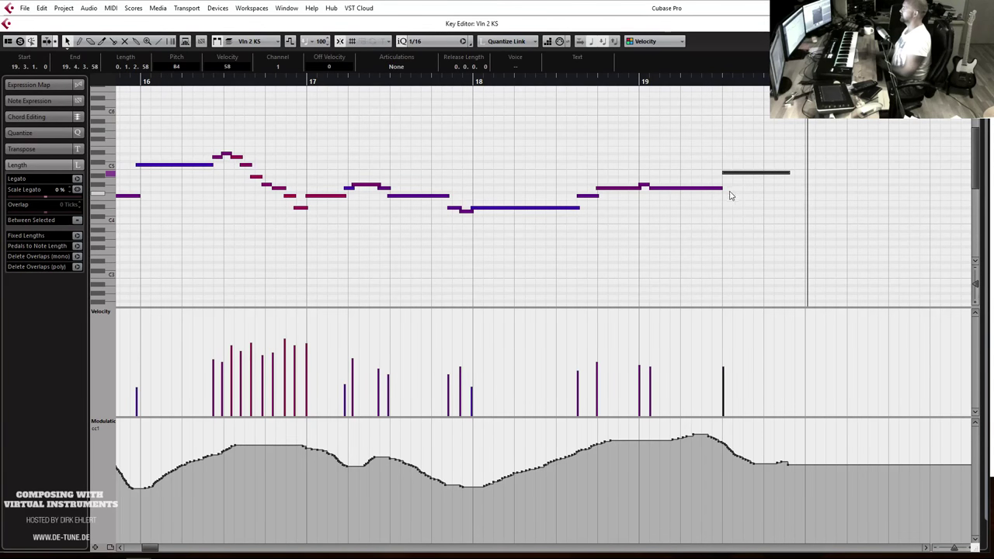
{"action": "left_click", "coordinate": [720, 190]}
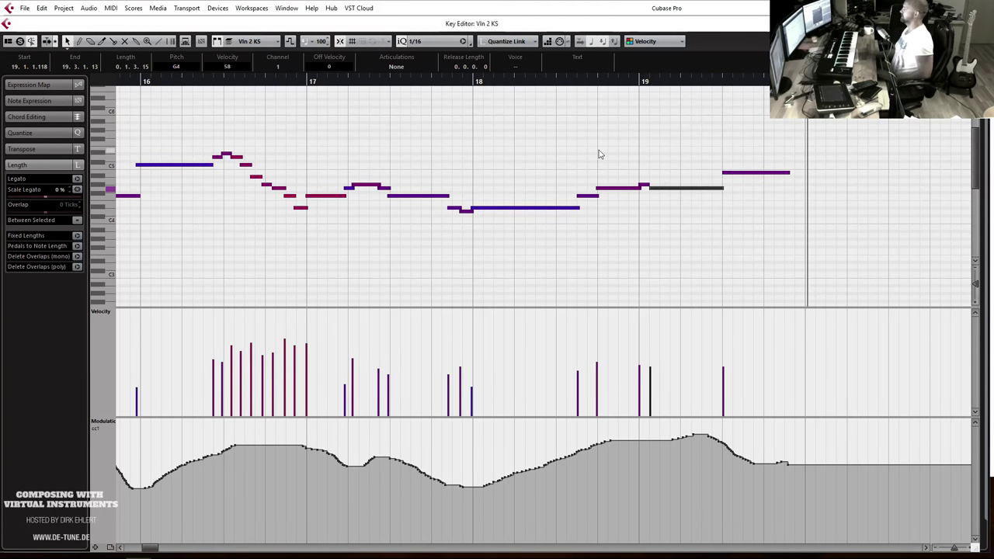
{"action": "key", "text": "Return"}
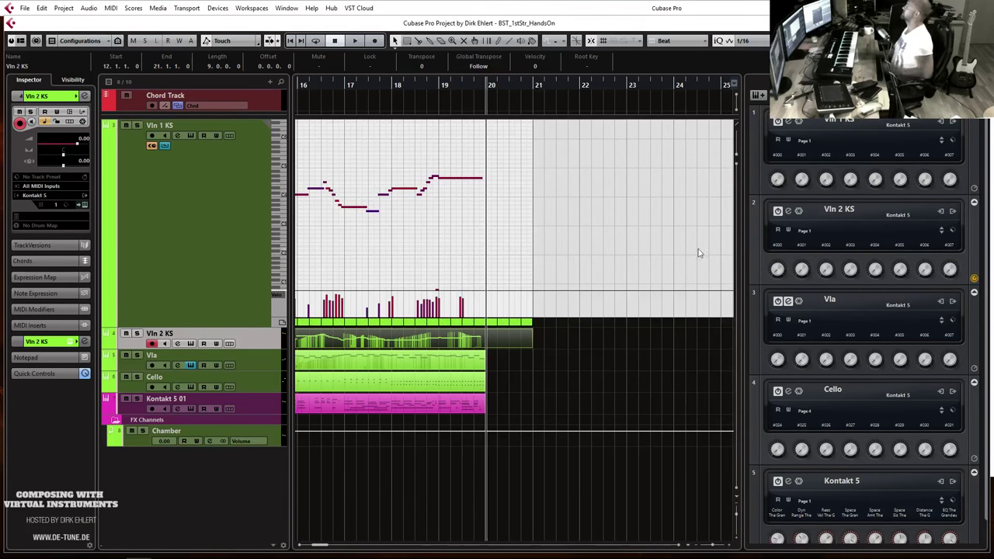
Clear the part selection in the arrangement and close the in-place note editor on the Vln 1 KS track.
{"action": "scroll", "coordinate": [656, 261], "scroll_direction": "left", "scroll_amount": 5}
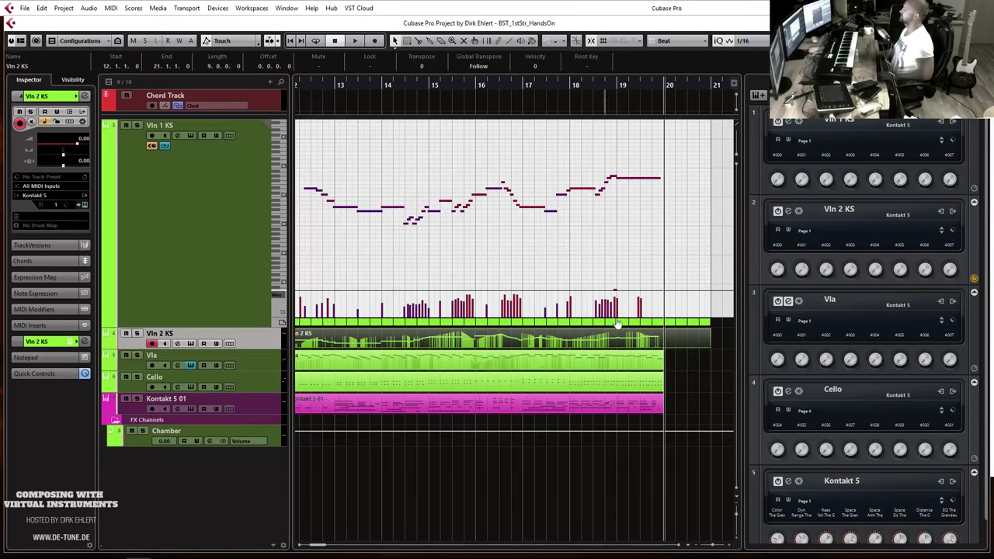
{"action": "scroll", "coordinate": [637, 334], "scroll_direction": "down", "scroll_amount": 4}
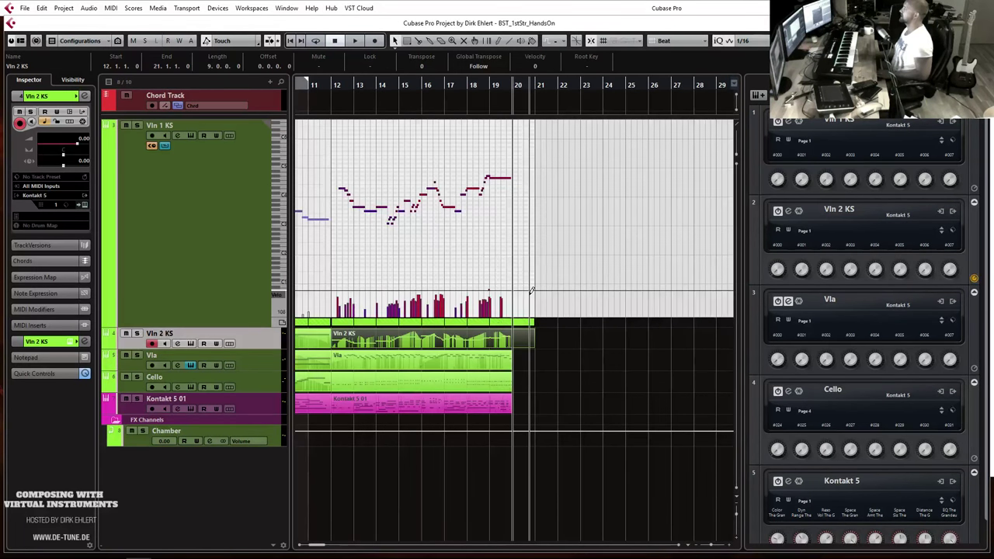
{"action": "scroll", "coordinate": [527, 288], "scroll_direction": "up", "scroll_amount": 2}
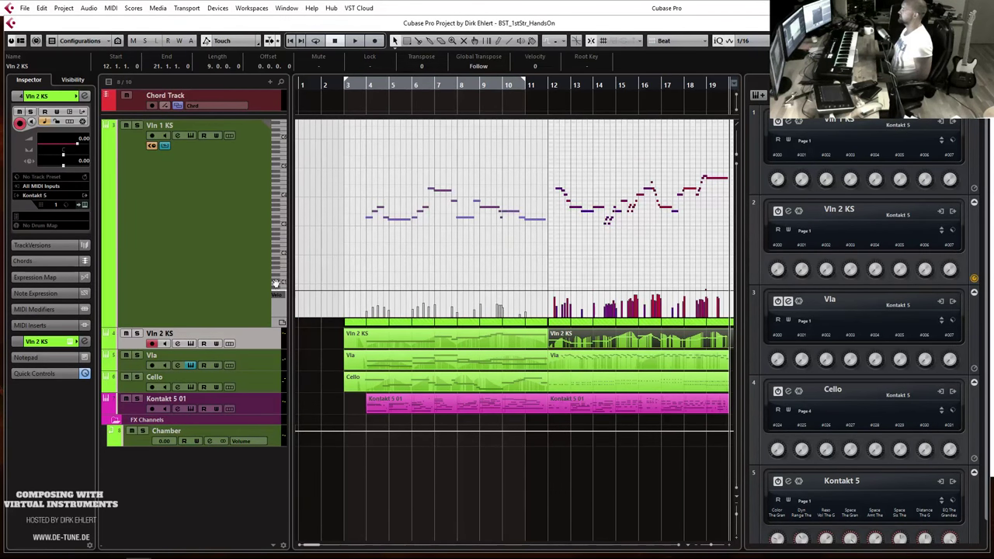
{"action": "left_click", "coordinate": [555, 84]}
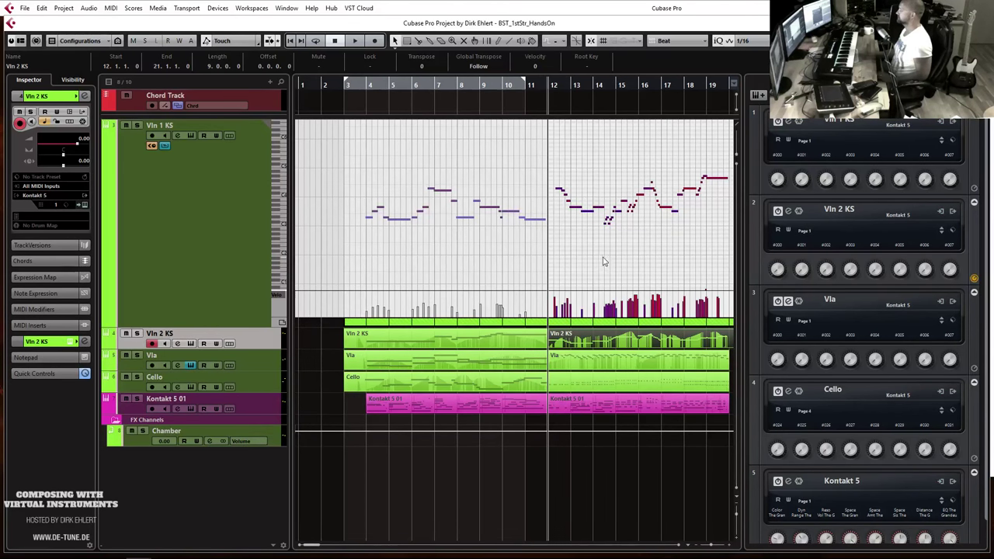
{"action": "scroll", "coordinate": [609, 261], "scroll_direction": "right", "scroll_amount": 3}
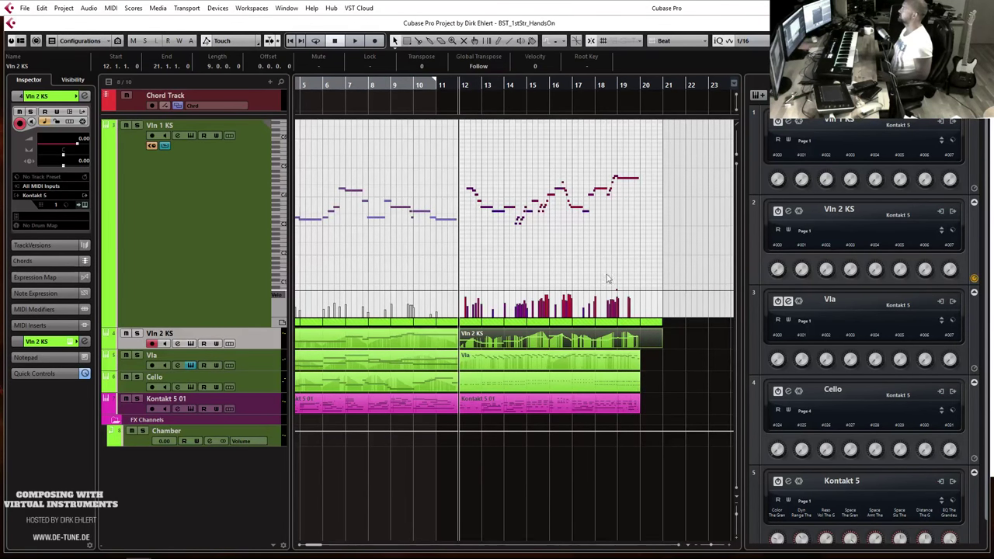
{"action": "left_click_drag", "start_coordinate": [687, 341], "coordinate": [666, 351]}
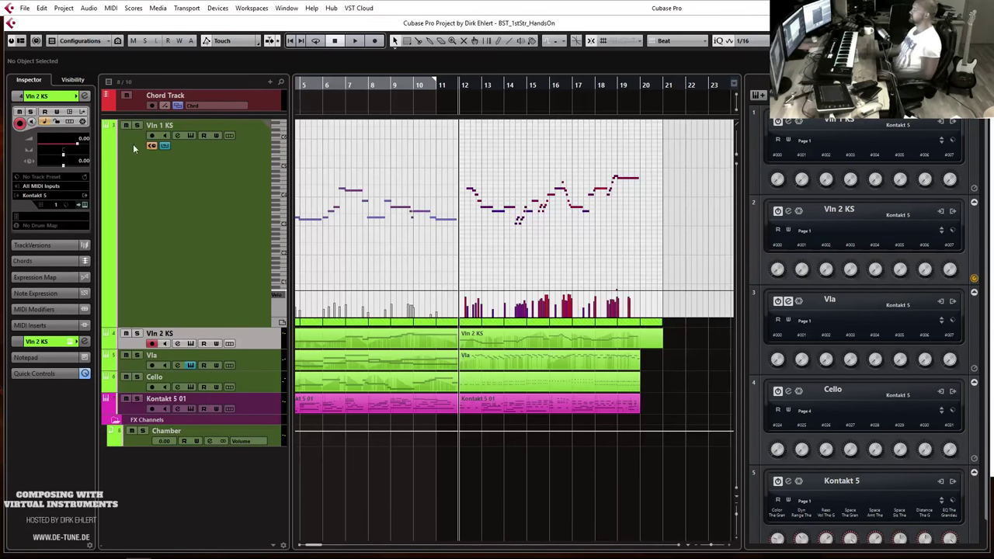
{"action": "left_click", "coordinate": [173, 143]}
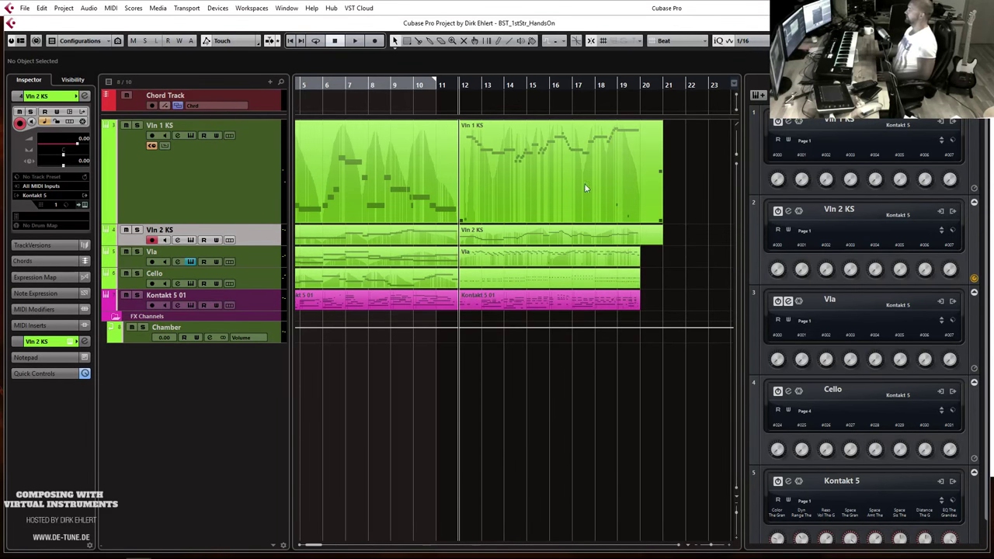
Set the locator range from bar 3 to bar 21, return to its start, and activate cycle playback.
{"action": "left_click_drag", "start_coordinate": [684, 186], "coordinate": [414, 283]}
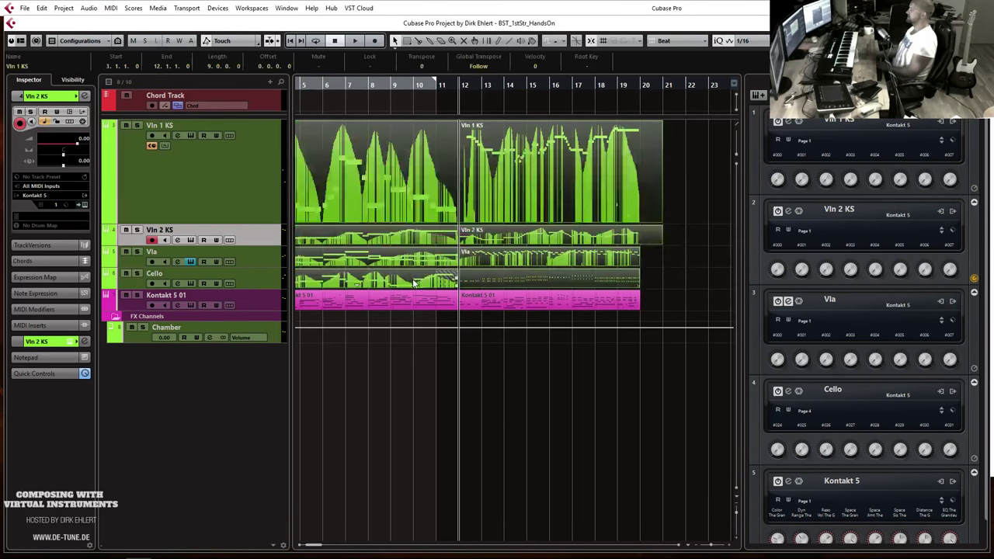
{"action": "mouse_move", "coordinate": [682, 164]}
{"action": "left_mouse_down"}
{"action": "mouse_move", "coordinate": [595, 256]}
{"action": "mouse_move", "coordinate": [672, 154]}
{"action": "left_mouse_up"}
{"action": "left_click", "coordinate": [650, 87]}
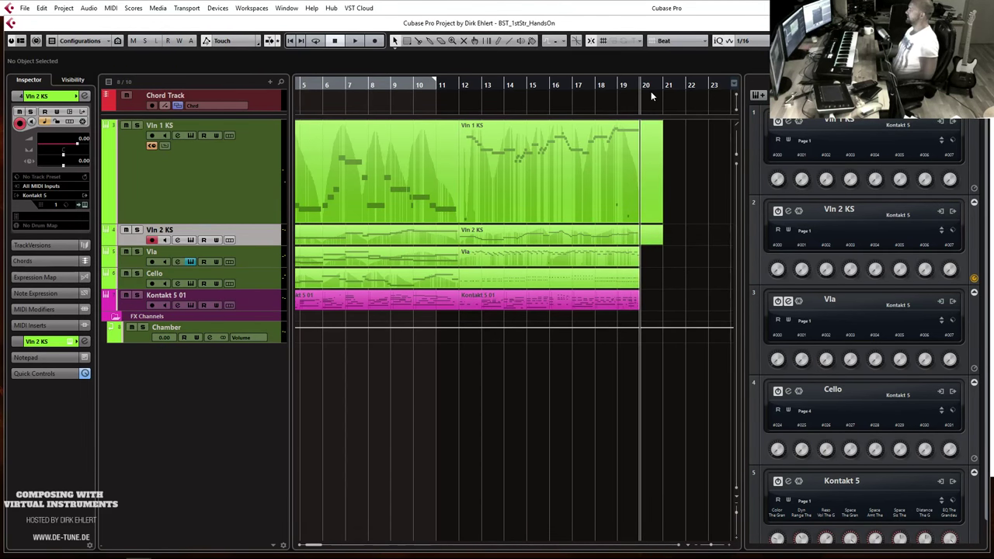
{"action": "left_click", "coordinate": [664, 87]}
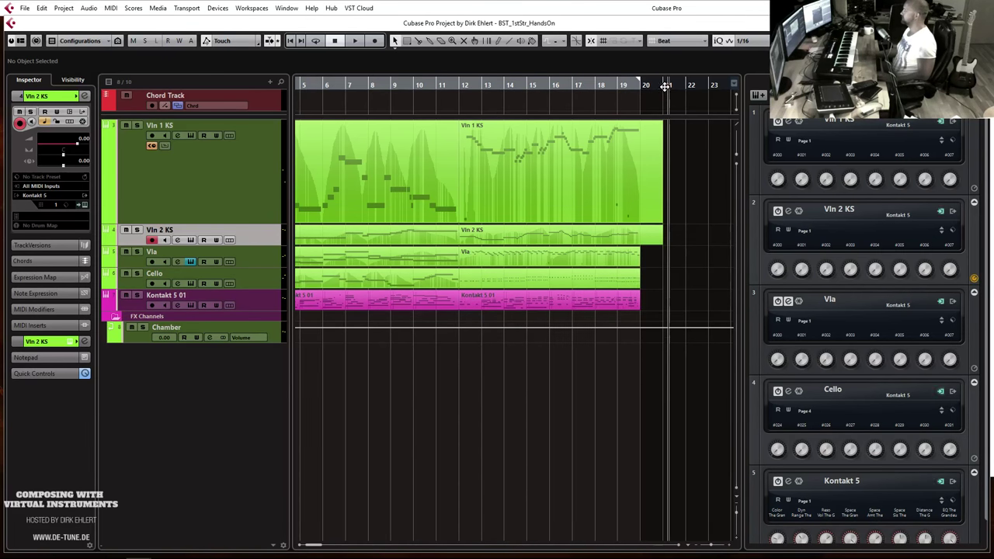
{"action": "key", "text": "KP_1"}
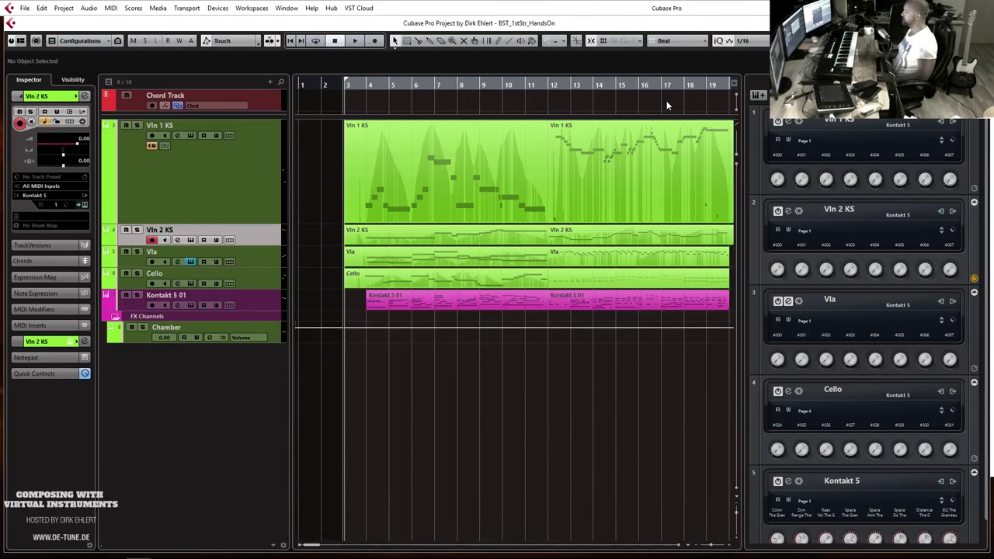
{"action": "key", "text": "g"}
{"action": "key", "text": "g"}
{"action": "key", "text": "g"}
{"action": "key", "text": "g"}
{"action": "key", "text": "g"}
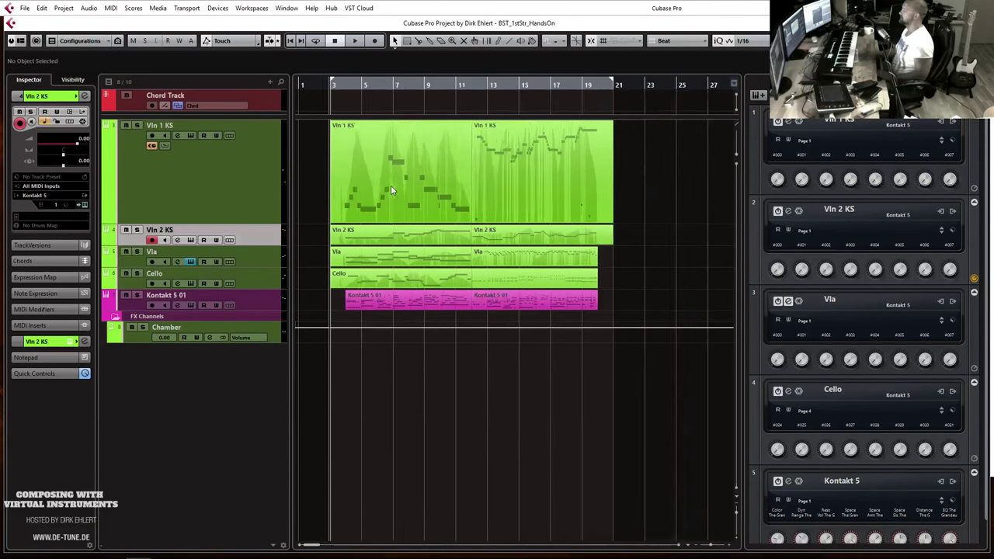
{"action": "left_click", "coordinate": [436, 84]}
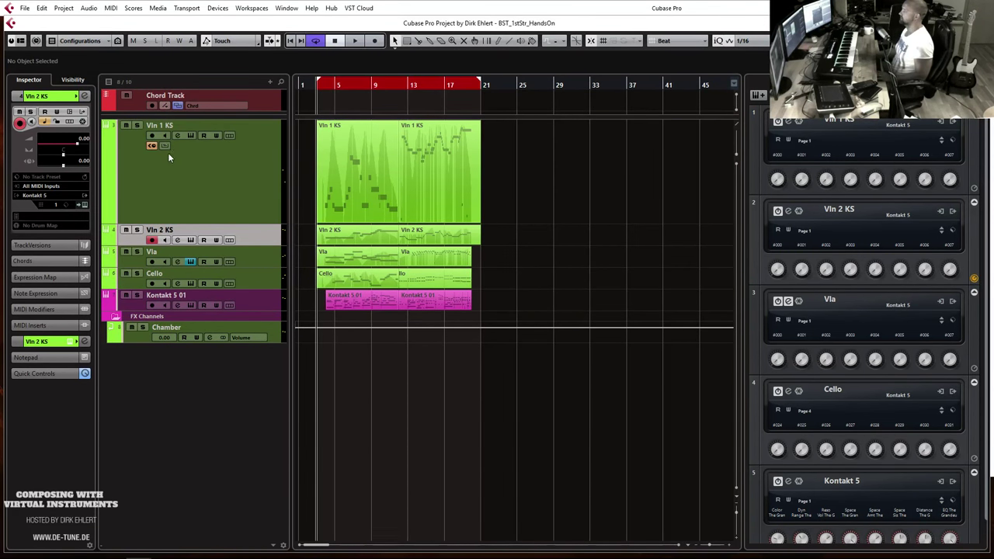
Reduce the Vln 1 KS track to the height of the other instrument tracks and stop playback.
{"action": "left_click_drag", "start_coordinate": [201, 223], "coordinate": [206, 138]}
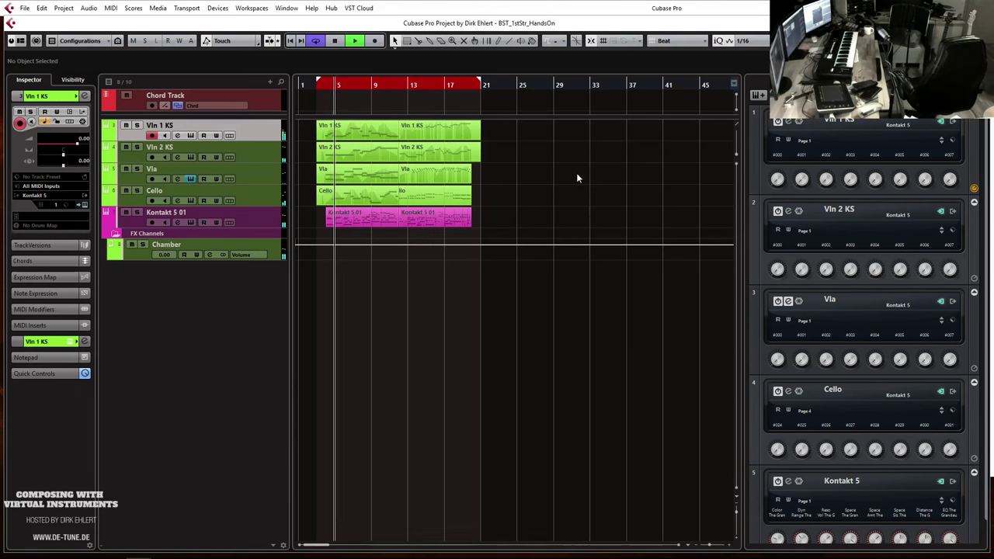
{"action": "key", "text": "space"}
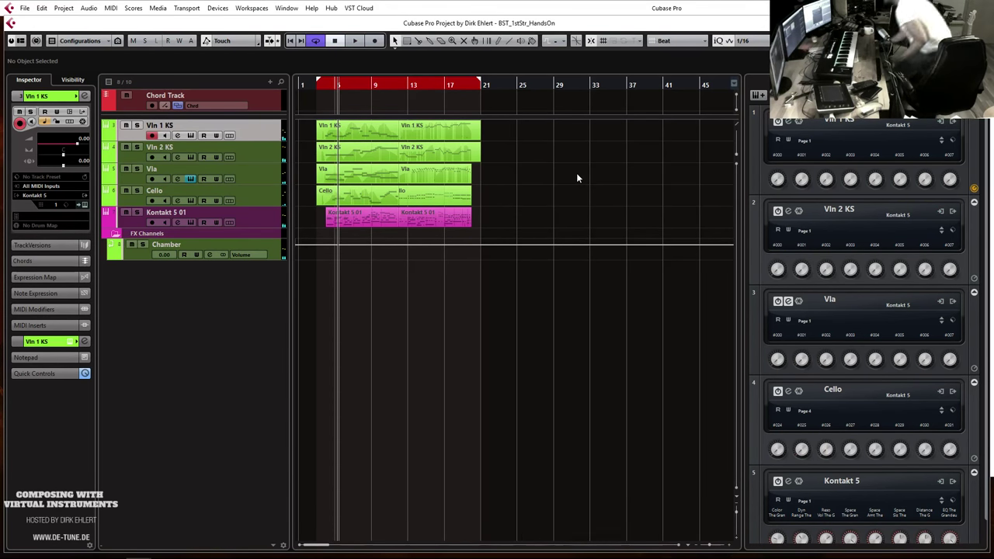
In the first Vln 1 KS part, insert a C0 keyswitch note at 3.4.3.0 with length 0.0.1.0.
{"action": "double_click", "coordinate": [340, 135]}
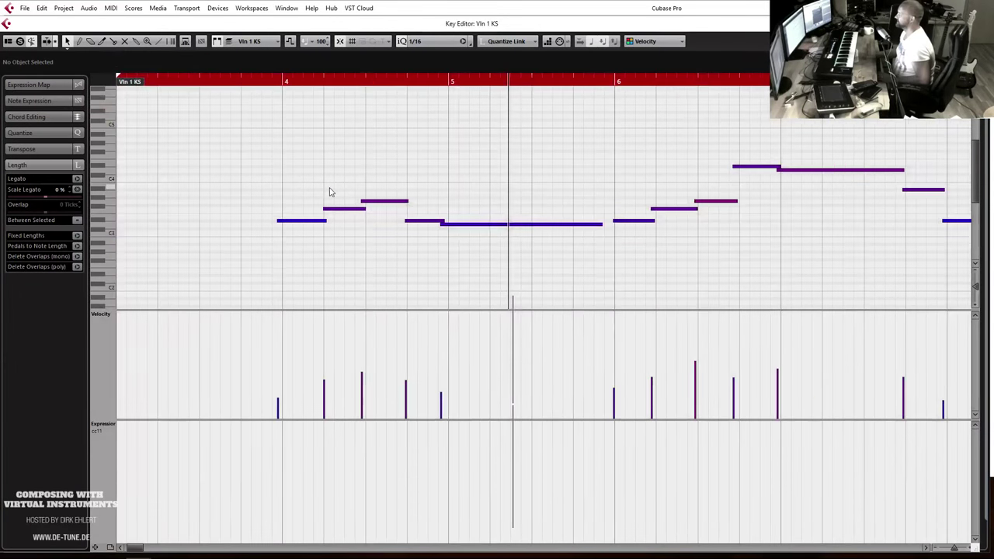
{"action": "scroll", "coordinate": [329, 192], "scroll_direction": "left", "scroll_amount": 2}
{"action": "scroll", "coordinate": [376, 172], "scroll_direction": "down", "scroll_amount": 2}
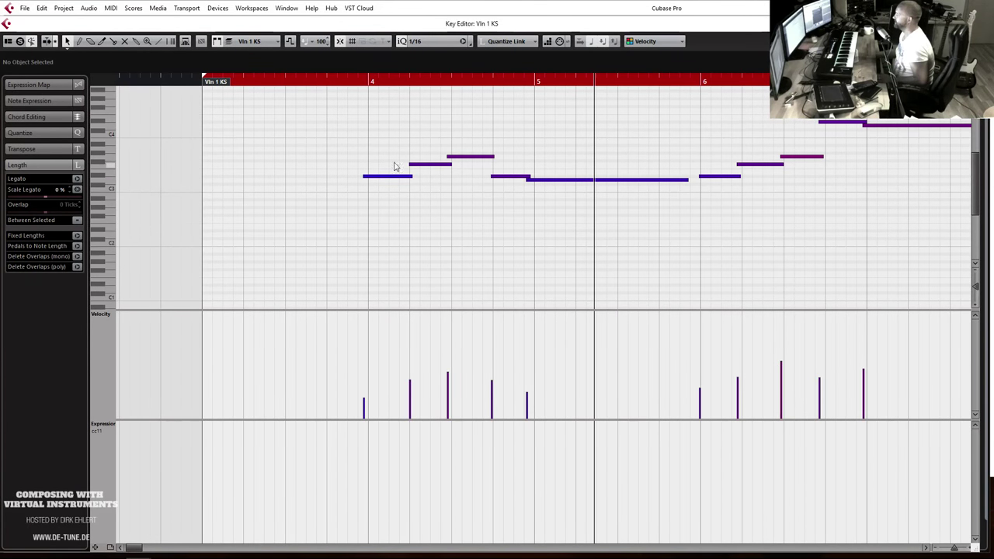
{"action": "scroll", "coordinate": [357, 223], "scroll_direction": "down", "scroll_amount": 4}
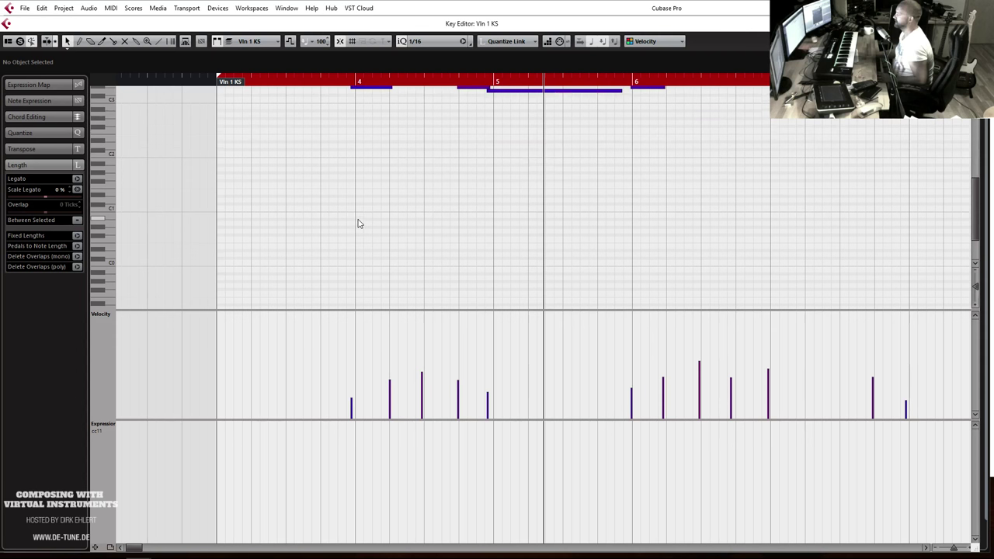
{"action": "left_click", "coordinate": [341, 257]}
{"action": "scroll", "coordinate": [446, 231], "scroll_direction": "down", "scroll_amount": 6, "text": "ctrl"}
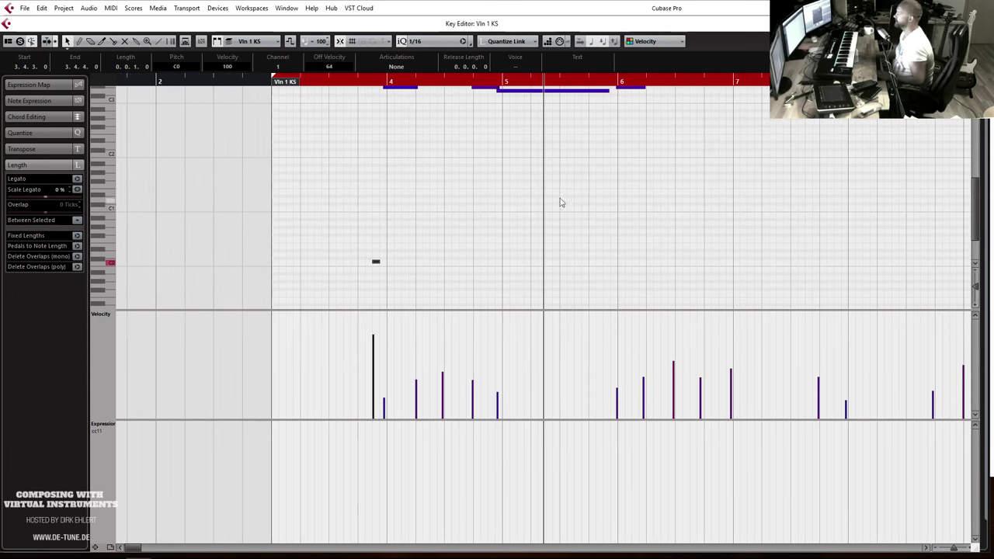
Select the melody notes from bar 4 to bar 9 of the first Vln 1 KS part and set the quantize preset to 1/8.
{"action": "scroll", "coordinate": [668, 179], "scroll_direction": "up", "scroll_amount": 3}
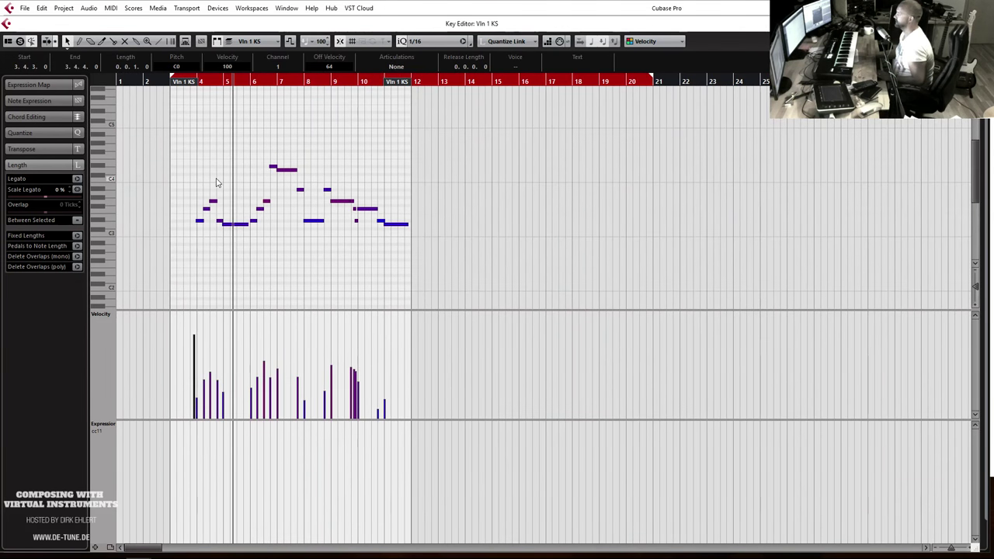
{"action": "left_click_drag", "start_coordinate": [181, 150], "coordinate": [341, 264]}
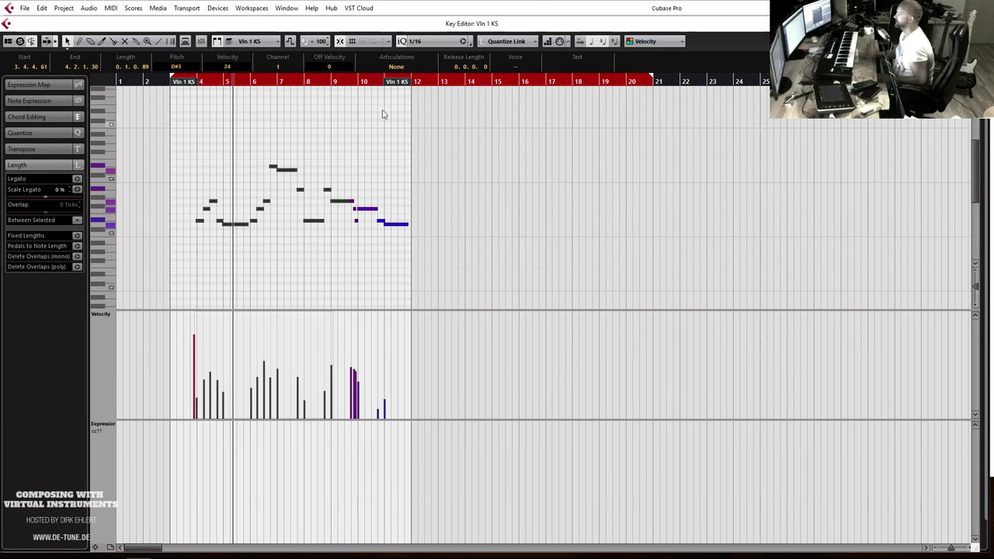
{"action": "left_click", "coordinate": [403, 44]}
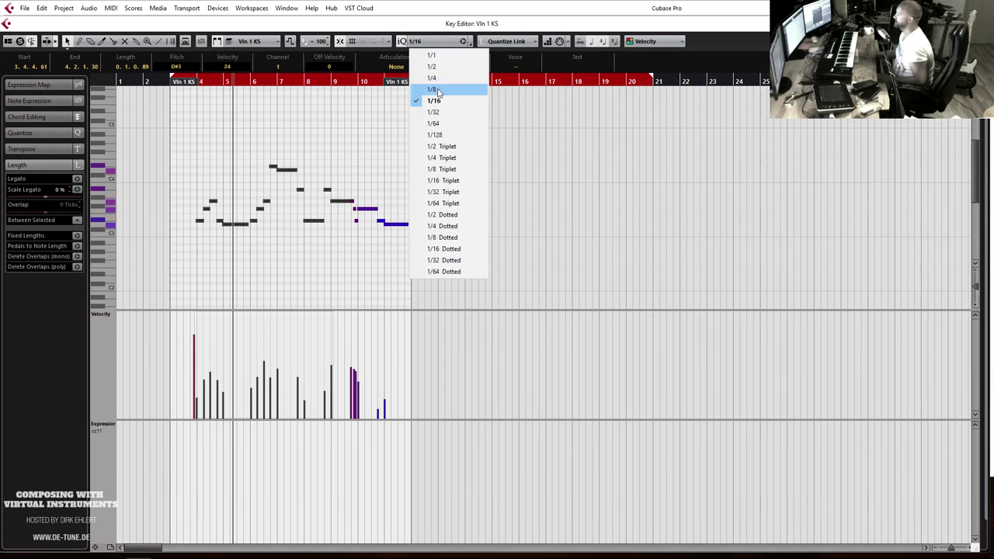
{"action": "left_click", "coordinate": [437, 91]}
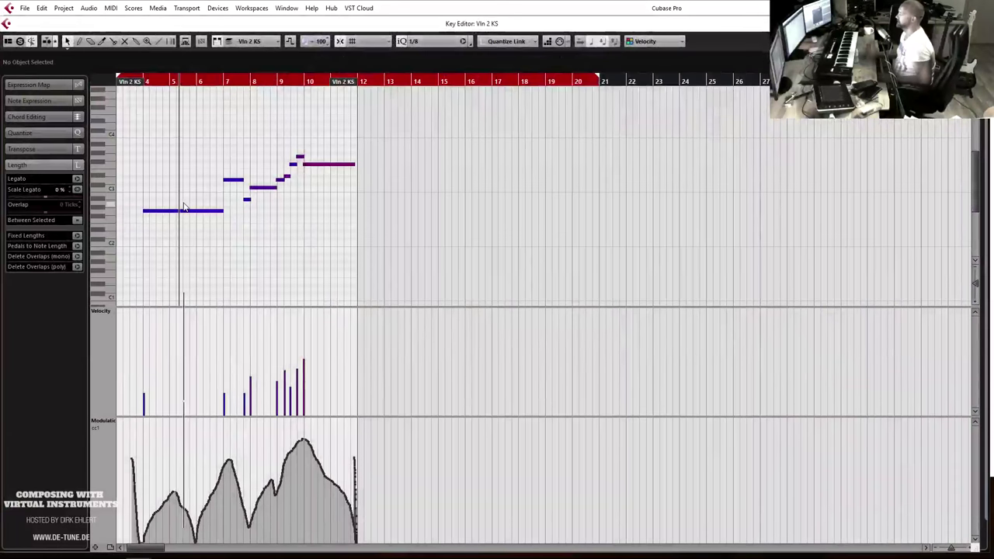
View the first Vln 2 KS part and insert a C#0 keyswitch note at 3.4.1.0 with length 0.0.2.0 in the first Vla part.
{"action": "scroll", "coordinate": [184, 207], "scroll_direction": "left", "scroll_amount": 2}
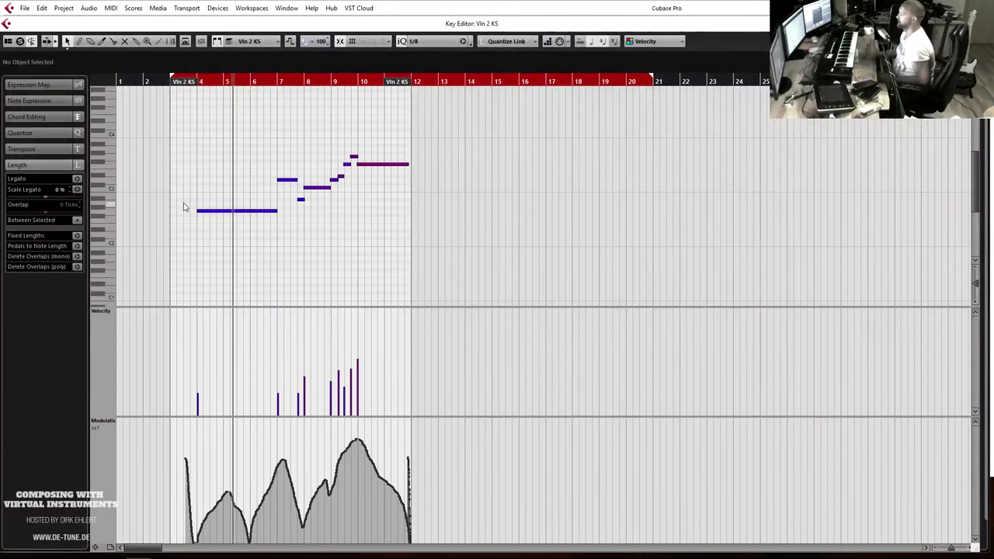
{"action": "scroll", "coordinate": [204, 219], "scroll_direction": "down", "scroll_amount": 4}
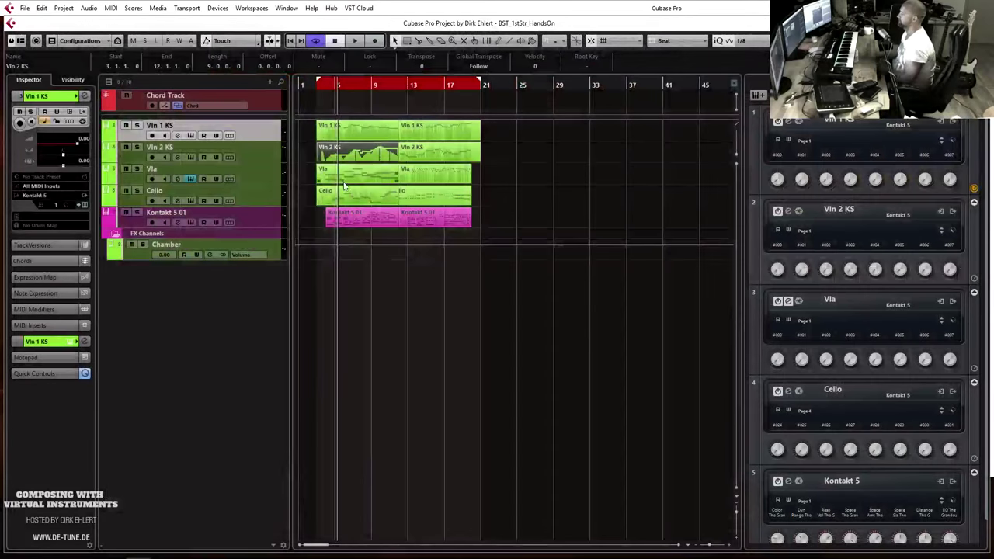
{"action": "double_click", "coordinate": [344, 186]}
{"action": "scroll", "coordinate": [128, 252], "scroll_direction": "down", "scroll_amount": 3}
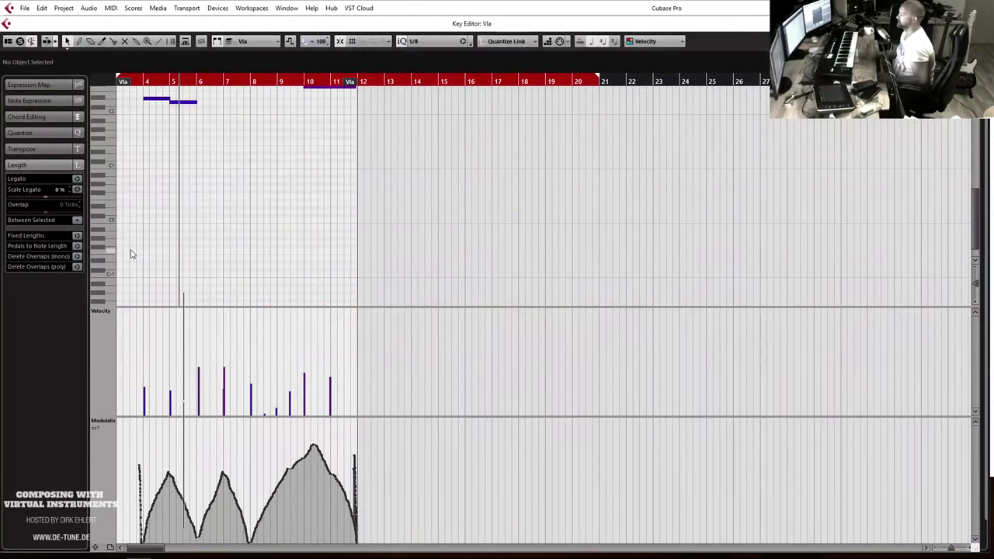
{"action": "left_click", "coordinate": [139, 213], "text": "alt"}
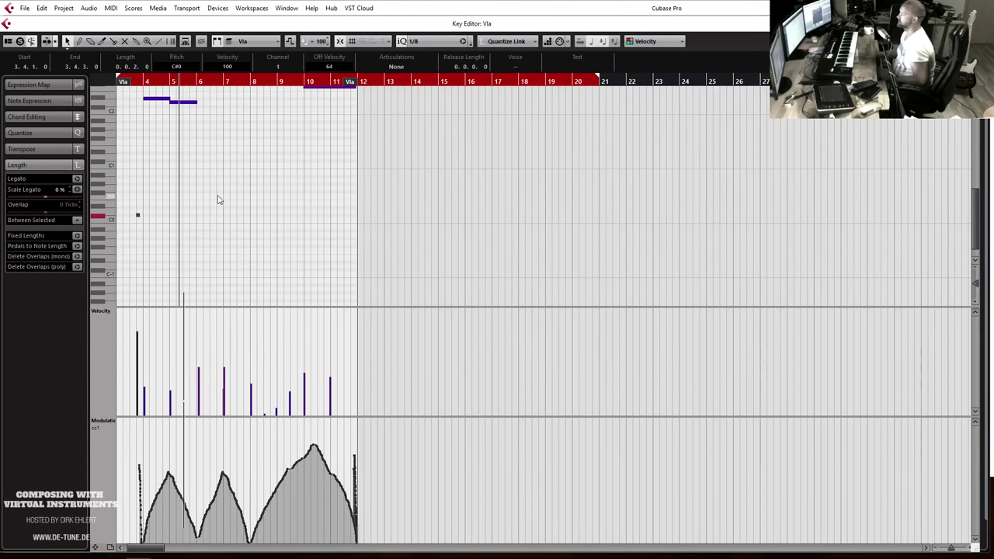
{"action": "scroll", "coordinate": [274, 188], "scroll_direction": "up", "scroll_amount": 2}
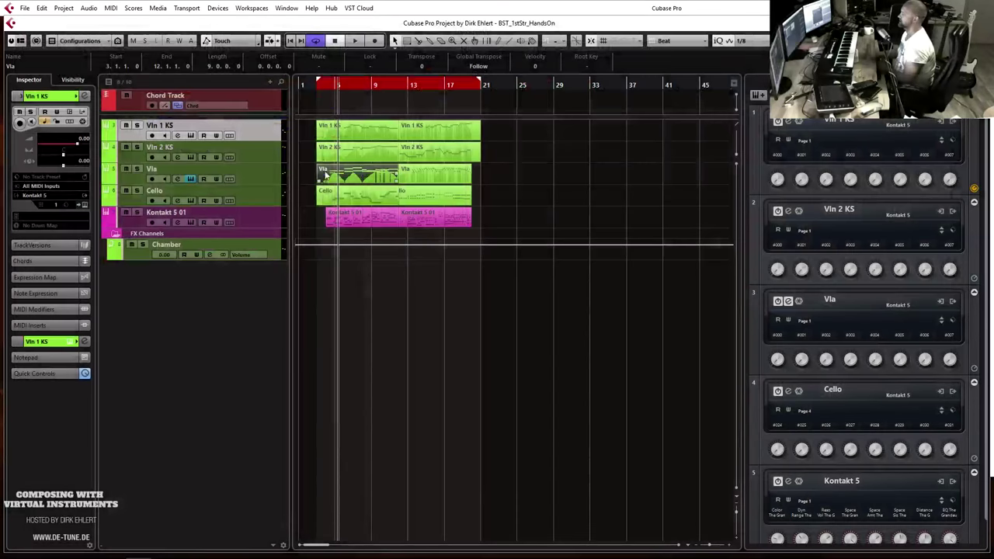
Examine the low note range of the first Cello part, and play the arrangement from the left locator at bar 3.
{"action": "double_click", "coordinate": [330, 192]}
{"action": "scroll", "coordinate": [186, 227], "scroll_direction": "left", "scroll_amount": 2}
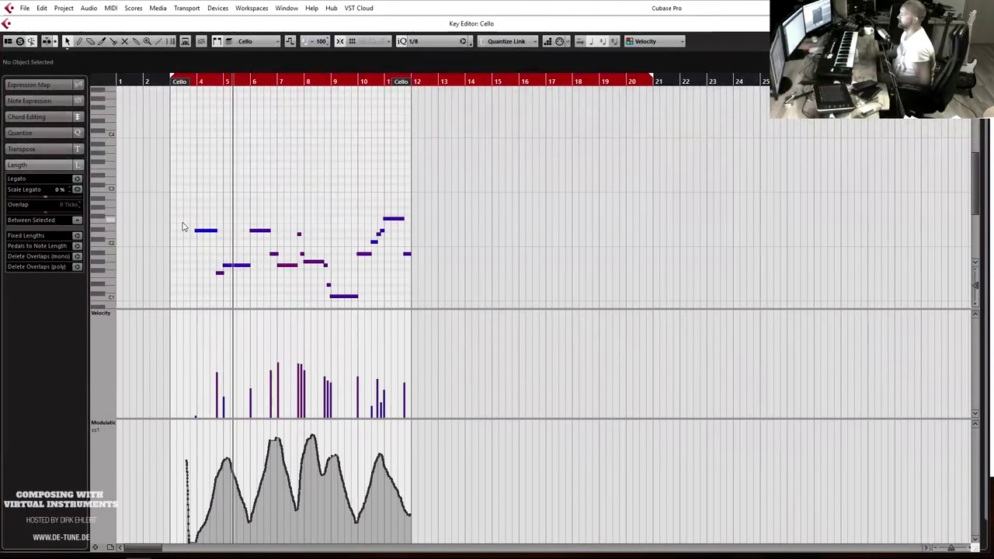
{"action": "scroll", "coordinate": [195, 227], "scroll_direction": "down", "scroll_amount": 3}
{"action": "left_click_drag", "start_coordinate": [191, 125], "coordinate": [291, 218]}
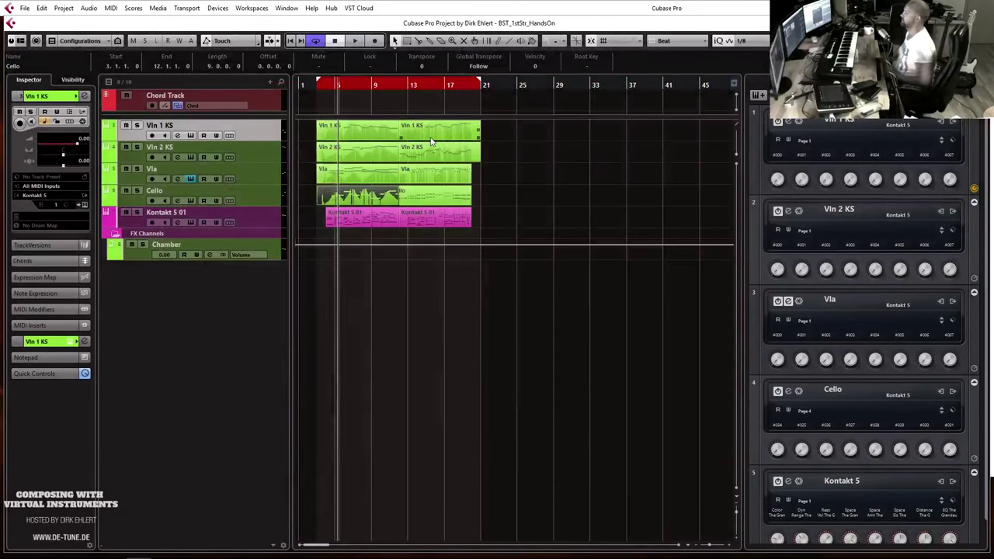
{"action": "key", "text": "KP_1"}
{"action": "key", "text": "space"}
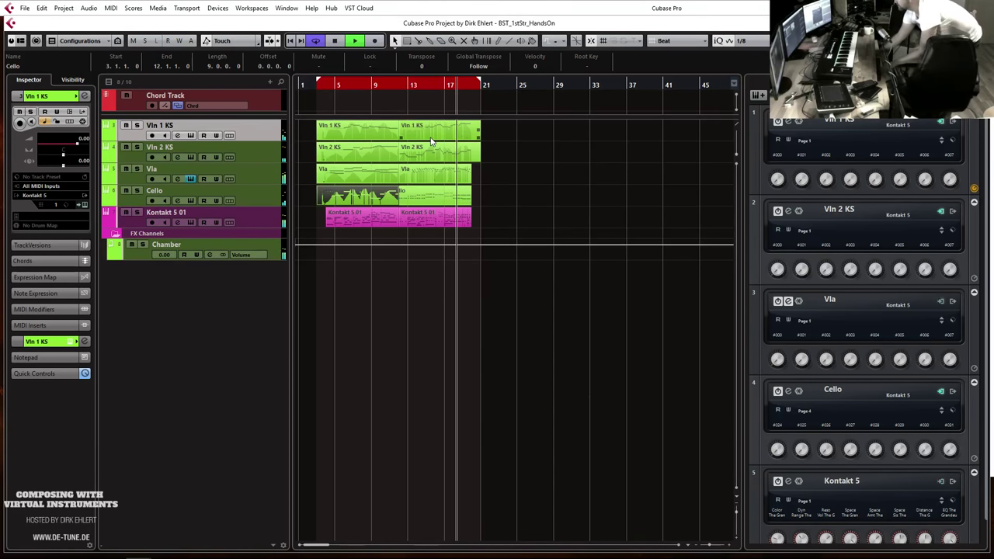
In the second Cello part, insert an E0 keyswitch note from 11.4.4.47 to 12.1.1.0 and play the arrangement from bar 3.
{"action": "double_click", "coordinate": [411, 200]}
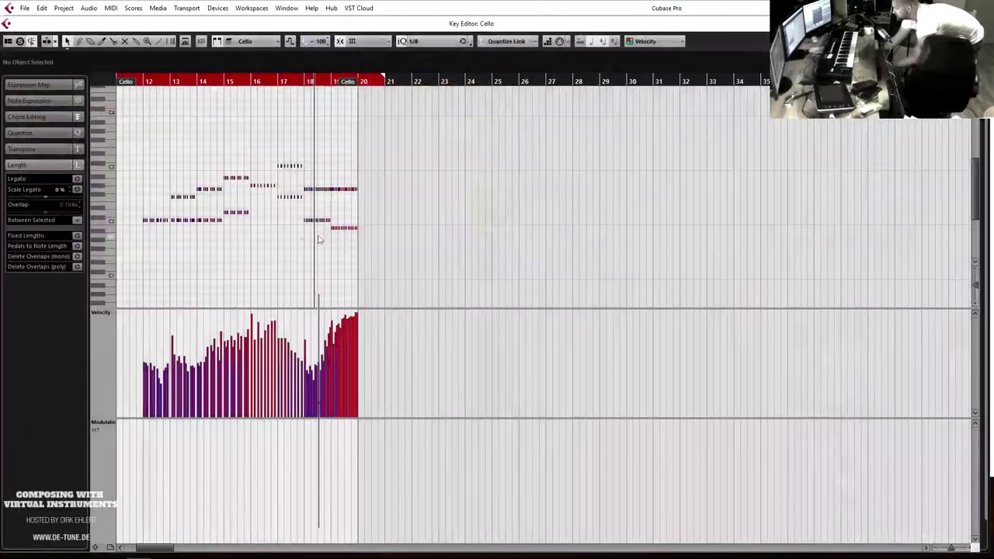
{"action": "left_click", "coordinate": [148, 80]}
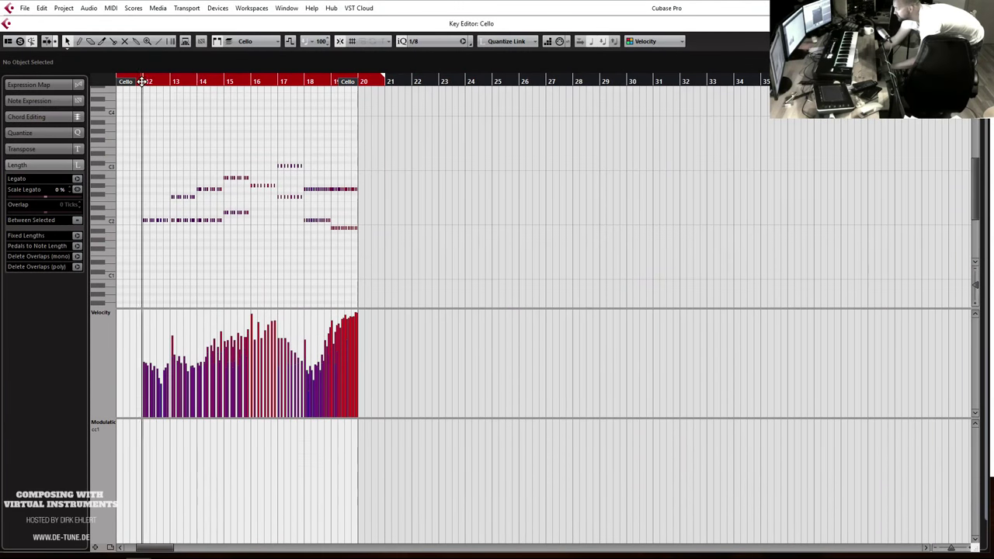
{"action": "key", "text": "h"}
{"action": "key", "text": "h"}
{"action": "key", "text": "h"}
{"action": "key", "text": "h"}
{"action": "scroll", "coordinate": [554, 214], "scroll_direction": "down", "scroll_amount": 4}
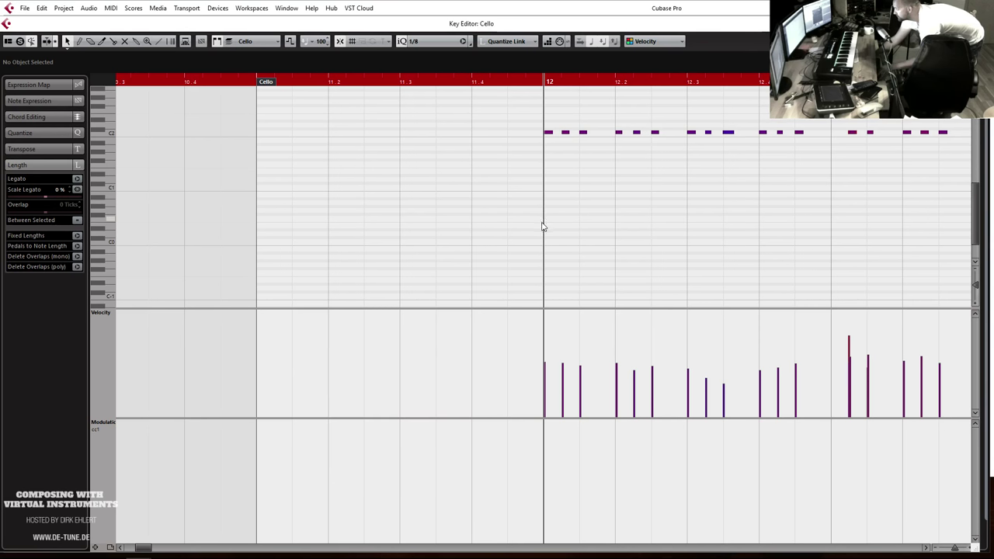
{"action": "left_click", "coordinate": [539, 227]}
{"action": "left_click_drag", "start_coordinate": [510, 226], "coordinate": [533, 226]}
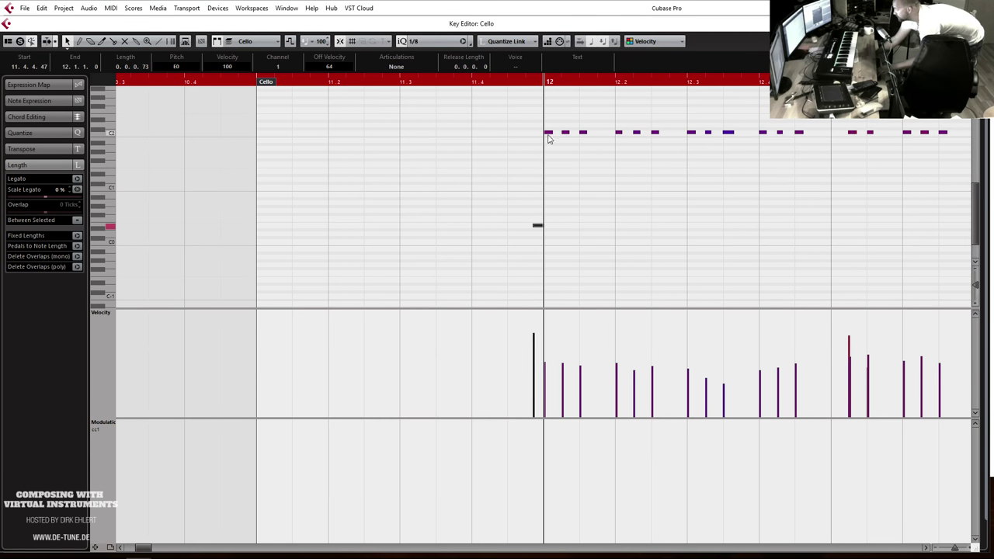
{"action": "key", "text": "Escape"}
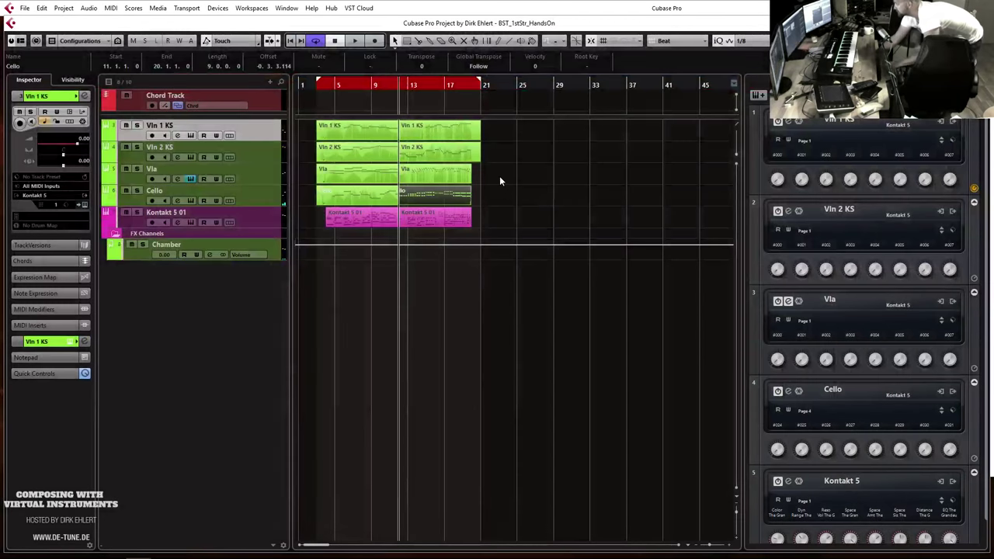
{"action": "key", "text": "space"}
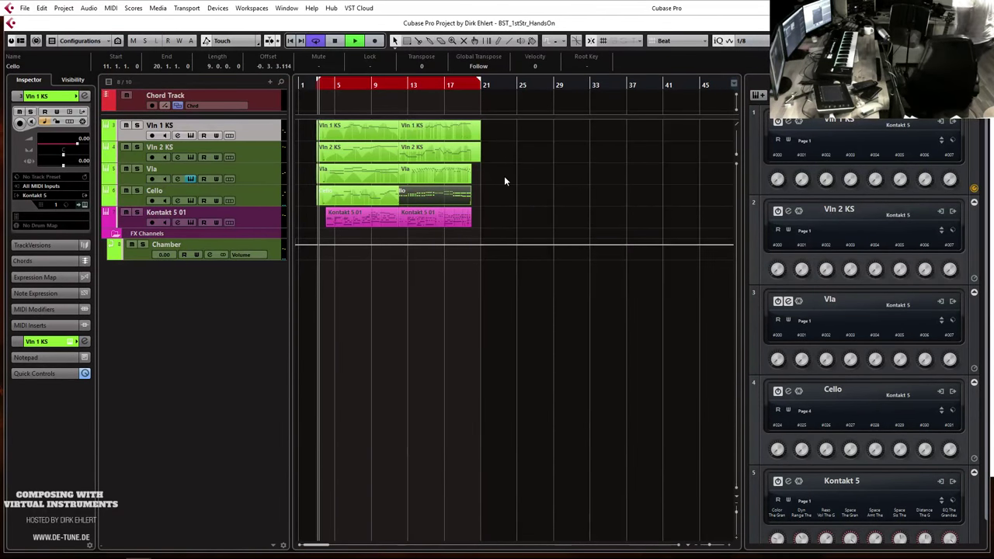
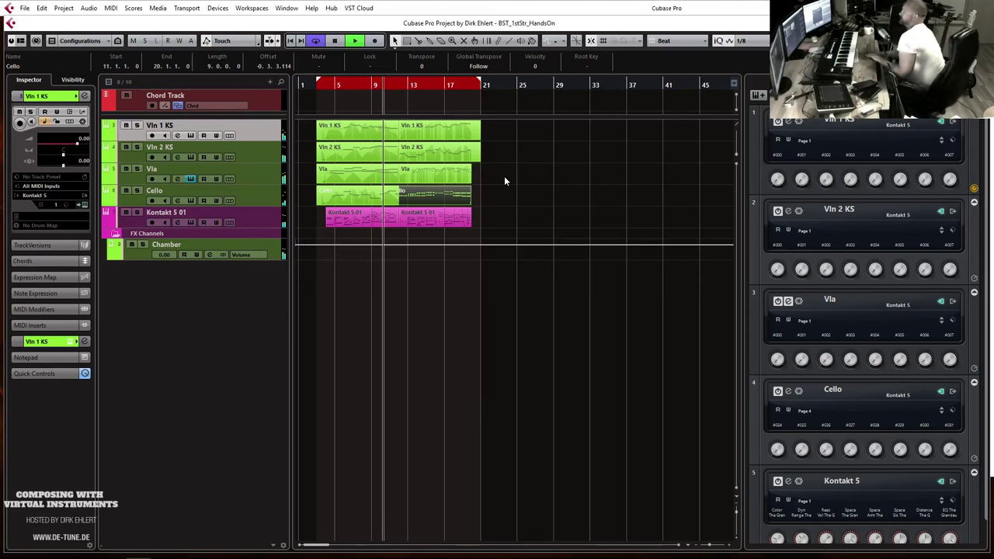
In the second Vla part, insert an F#0 keyswitch note at 12.1.1.0 with length 0.0.2.0.
{"action": "double_click", "coordinate": [428, 172]}
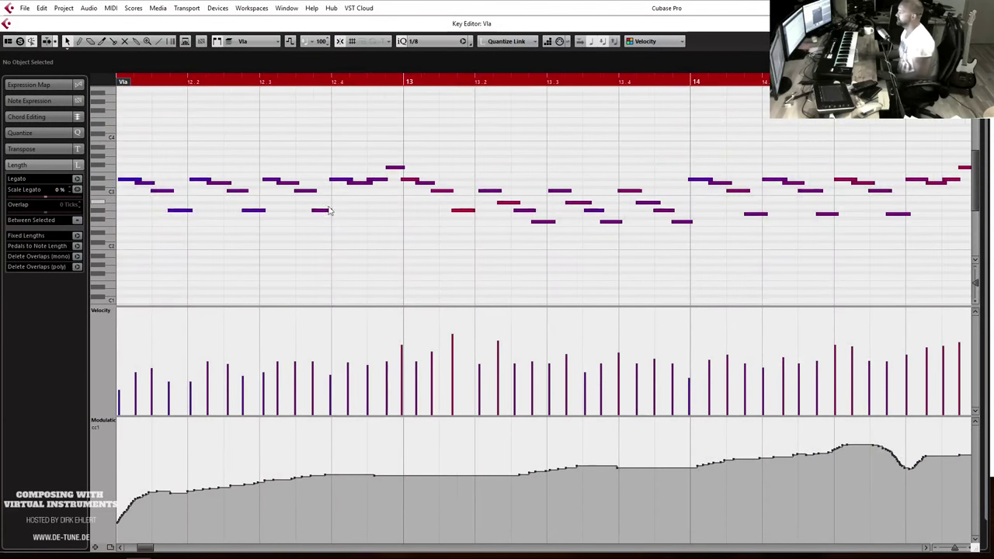
{"action": "key", "text": "g"}
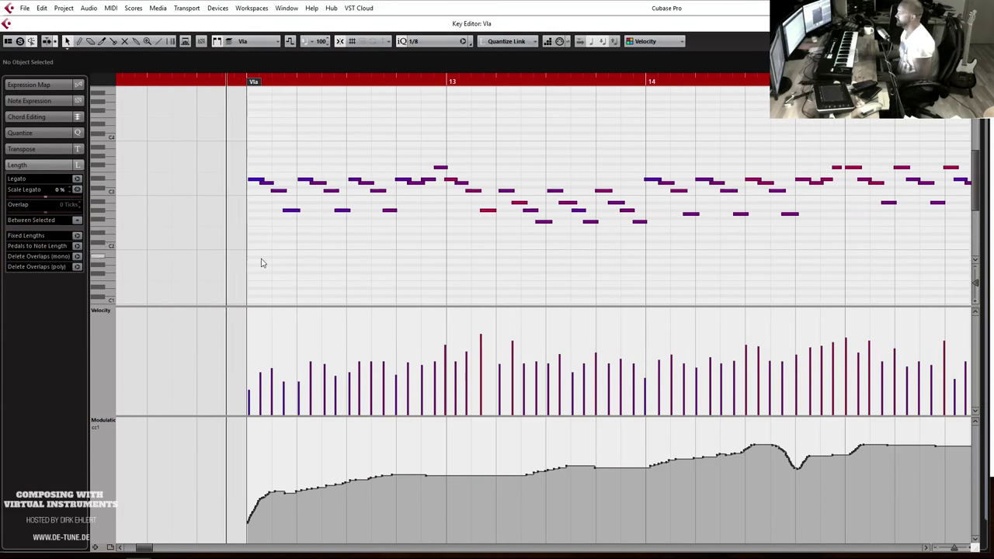
{"action": "scroll", "coordinate": [262, 263], "scroll_direction": "down", "scroll_amount": 2}
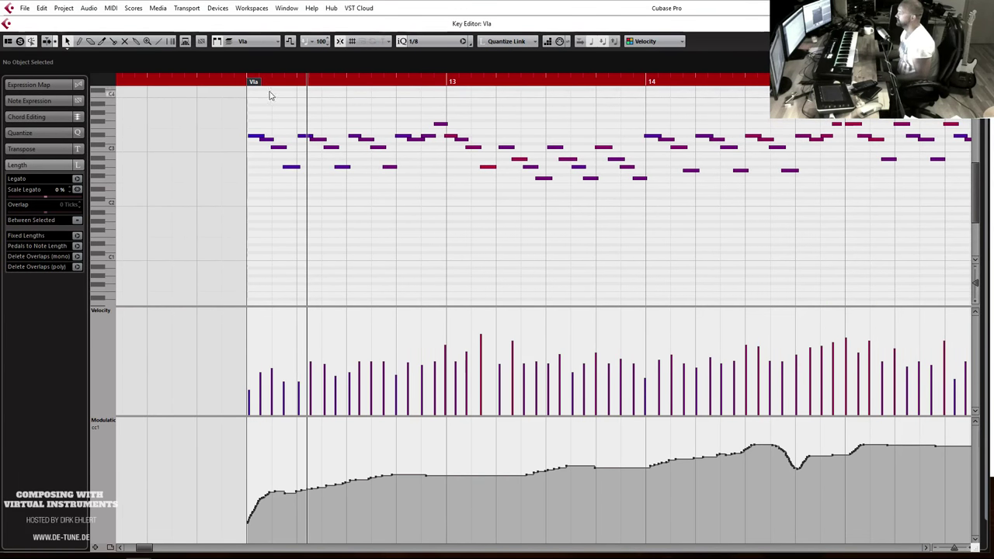
{"action": "left_click", "coordinate": [243, 84]}
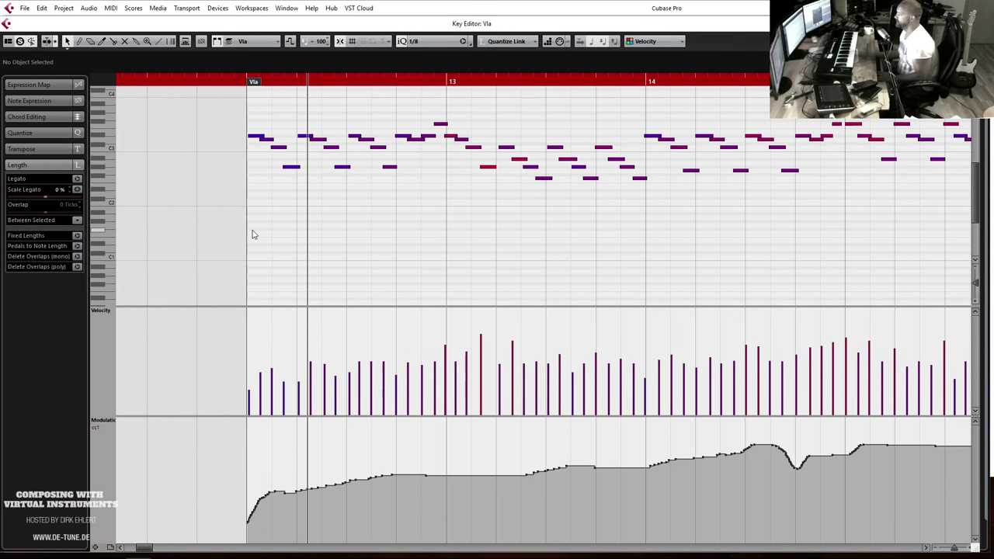
{"action": "left_click", "coordinate": [251, 283]}
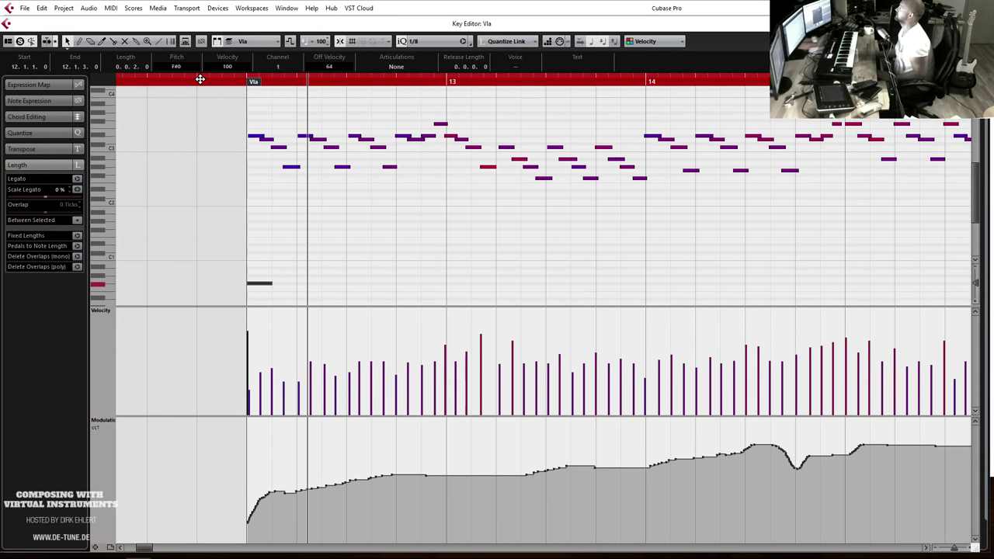
Change the viola keyswitch note at bar 12 to F0, audition the part from bar 12, and close the Key Editor.
{"action": "left_click", "coordinate": [243, 80]}
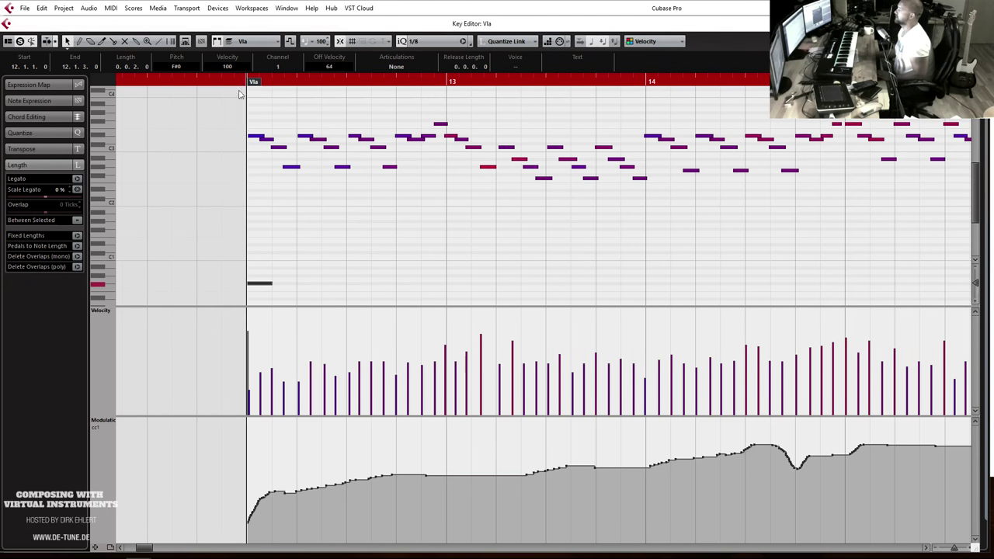
{"action": "key", "text": "space"}
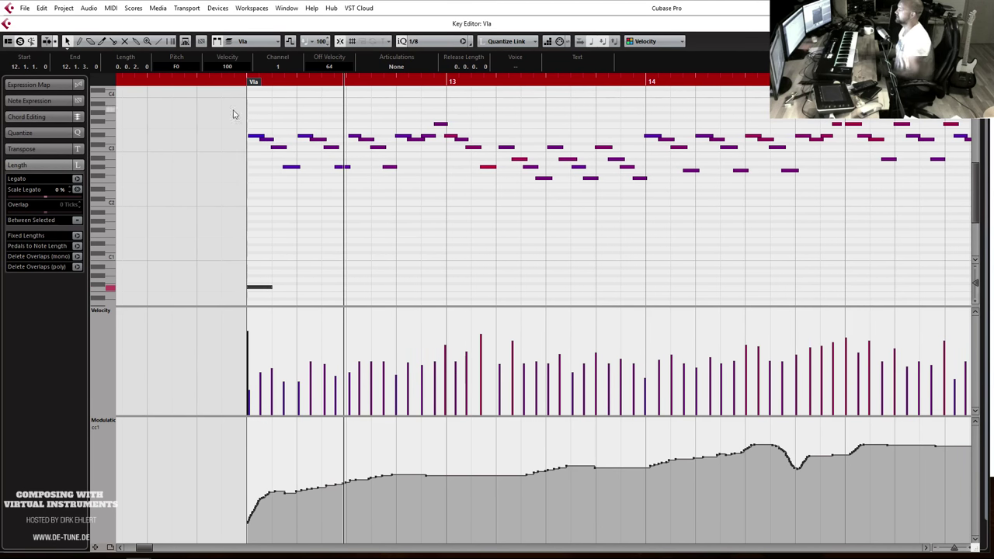
{"action": "left_click", "coordinate": [243, 82]}
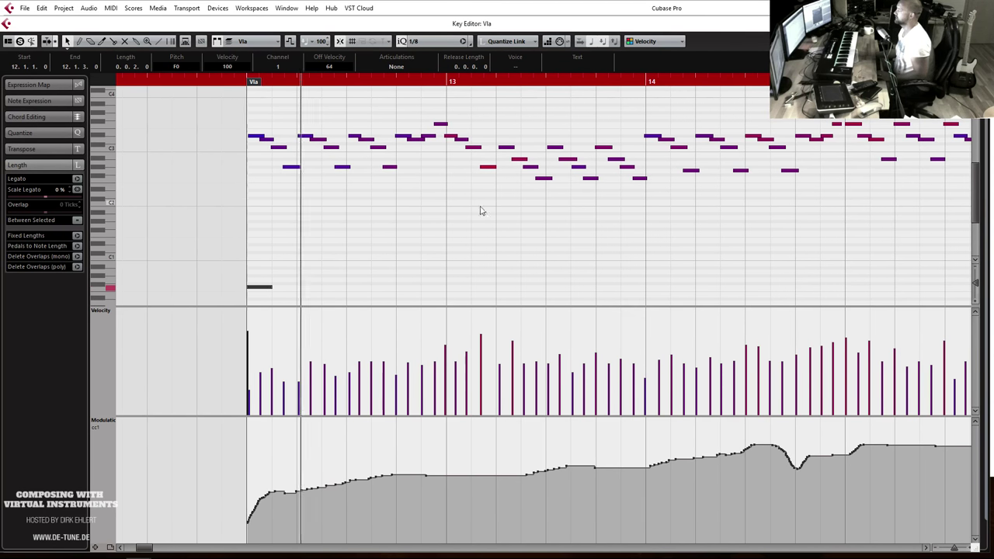
{"action": "scroll", "coordinate": [542, 223], "scroll_direction": "down", "scroll_amount": 3}
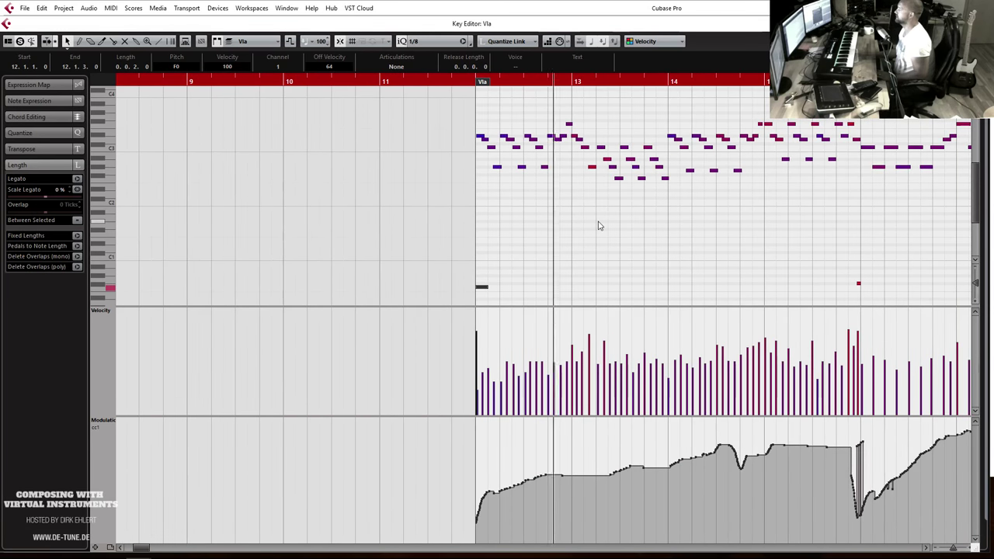
{"action": "key", "text": "Return"}
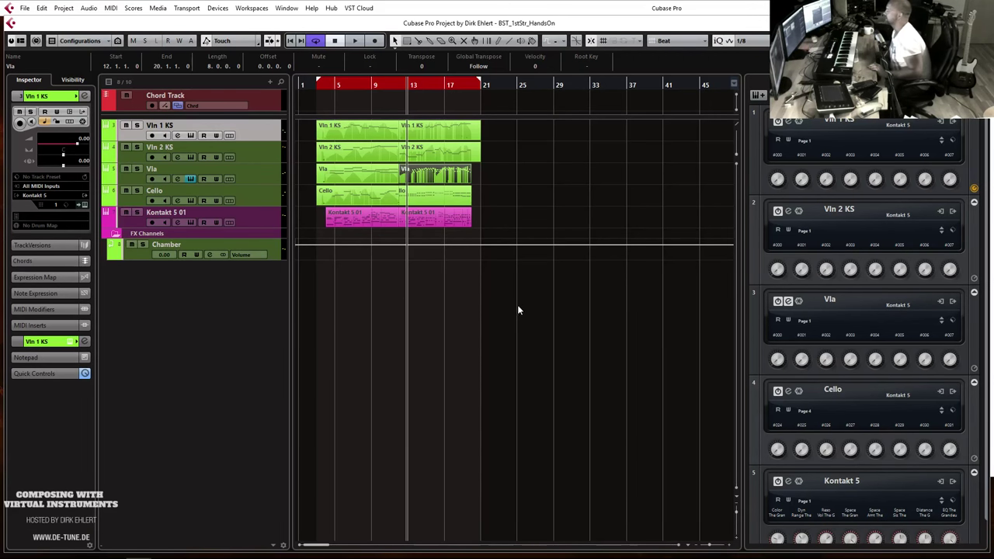
Play the whole arrangement in cycle from the left locator.
{"action": "key", "text": "KP_1"}
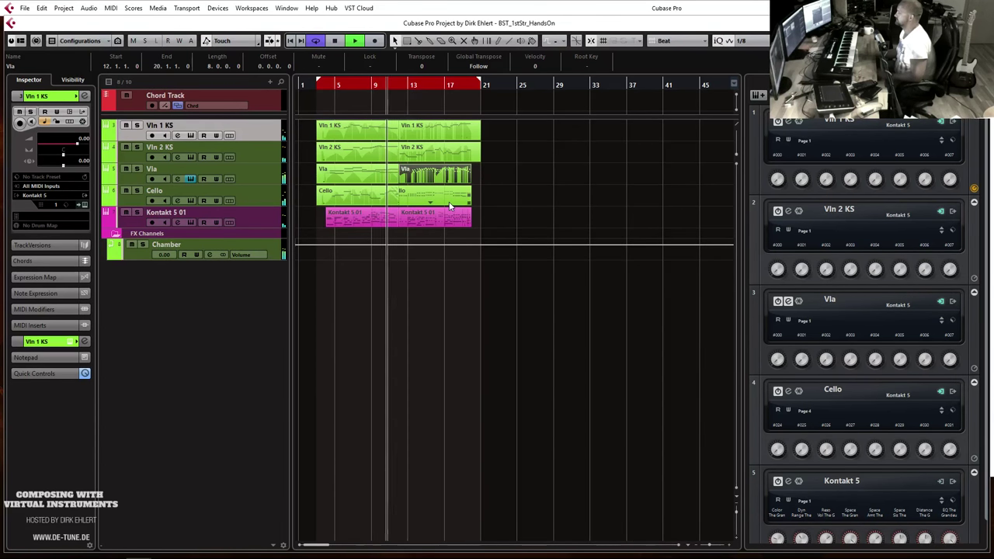
{"action": "key", "text": "h"}
{"action": "key", "text": "h"}
{"action": "key", "text": "h"}
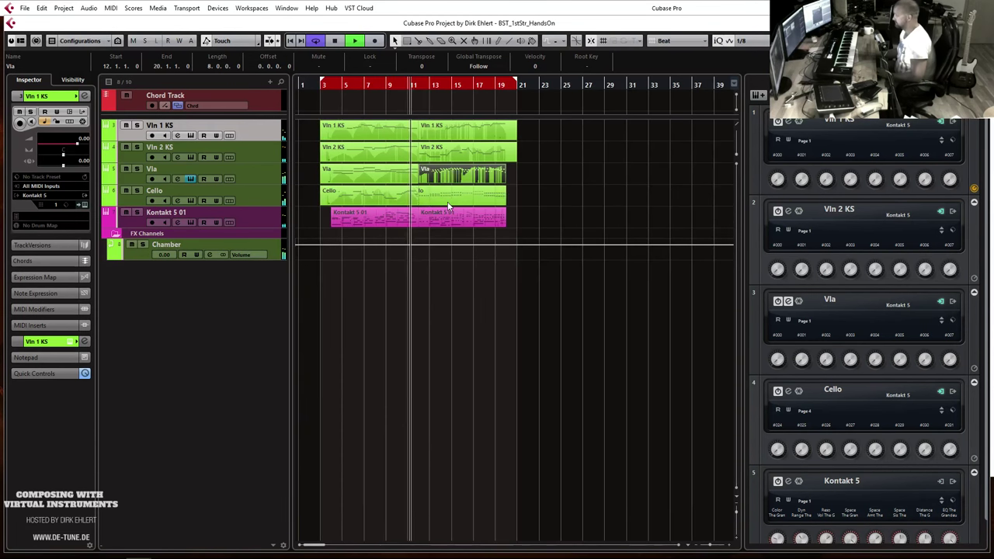
{"action": "key", "text": "h"}
{"action": "key", "text": "h"}
In the first Vln 2 KS part, split the final long F3 note at 11.1.1.0.
{"action": "double_click", "coordinate": [490, 153]}
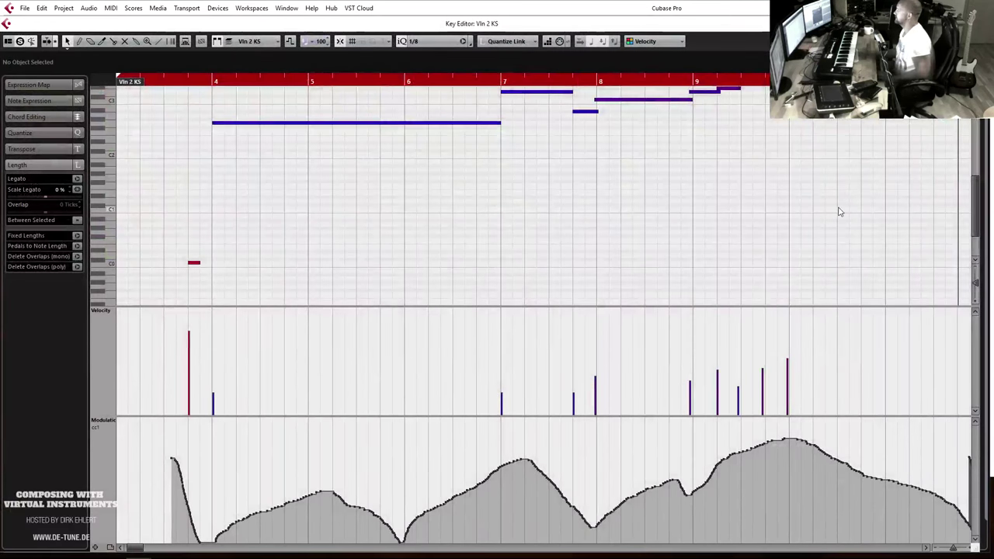
{"action": "scroll", "coordinate": [839, 209], "scroll_direction": "right", "scroll_amount": 3}
{"action": "scroll", "coordinate": [610, 186], "scroll_direction": "up", "scroll_amount": 4}
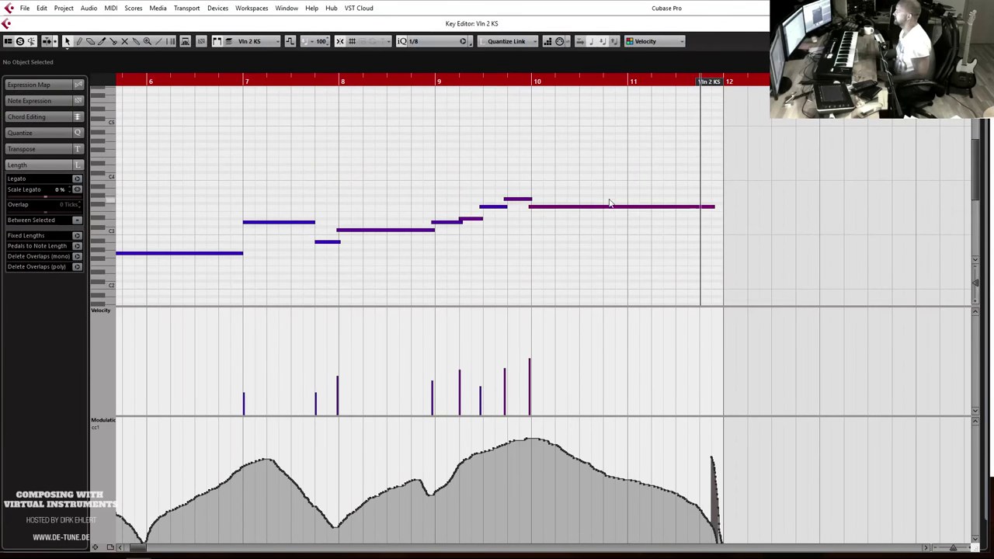
{"action": "left_click", "coordinate": [605, 207]}
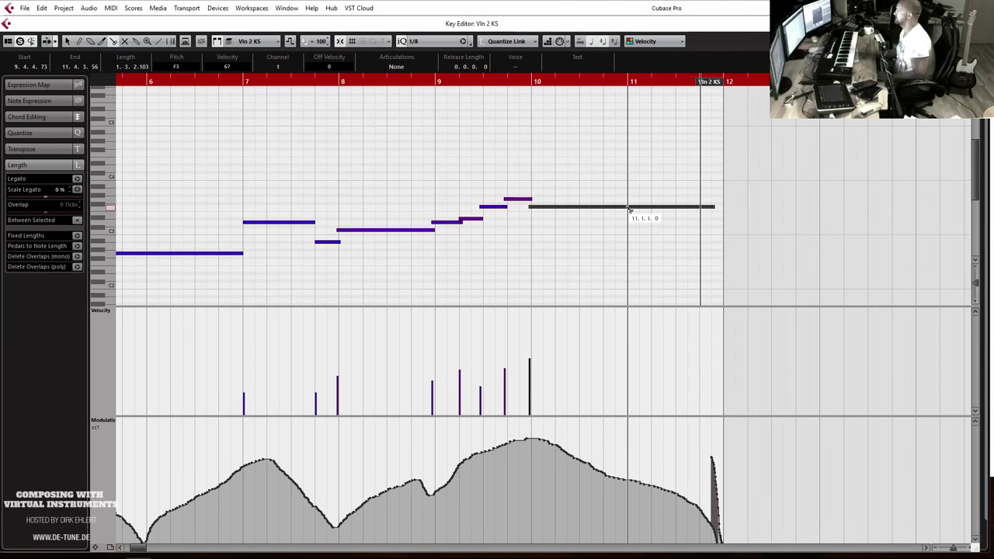
{"action": "left_click", "coordinate": [631, 209]}
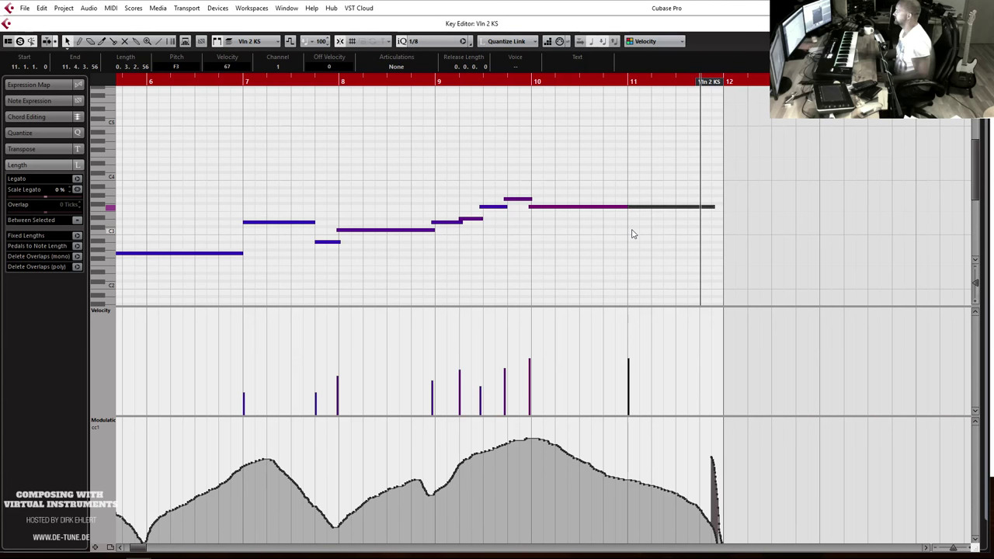
Insert a short keyswitch note just below C1 on the last eighth of bar 10 and audition from the end of bar 9.
{"action": "scroll", "coordinate": [633, 234], "scroll_direction": "down", "scroll_amount": 3}
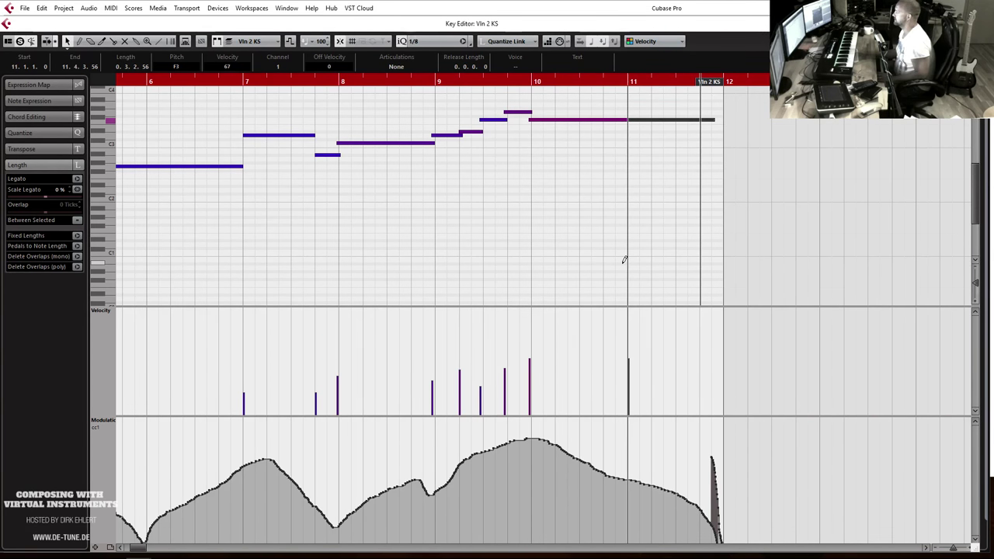
{"action": "left_click", "coordinate": [642, 129]}
{"action": "left_click", "coordinate": [641, 121]}
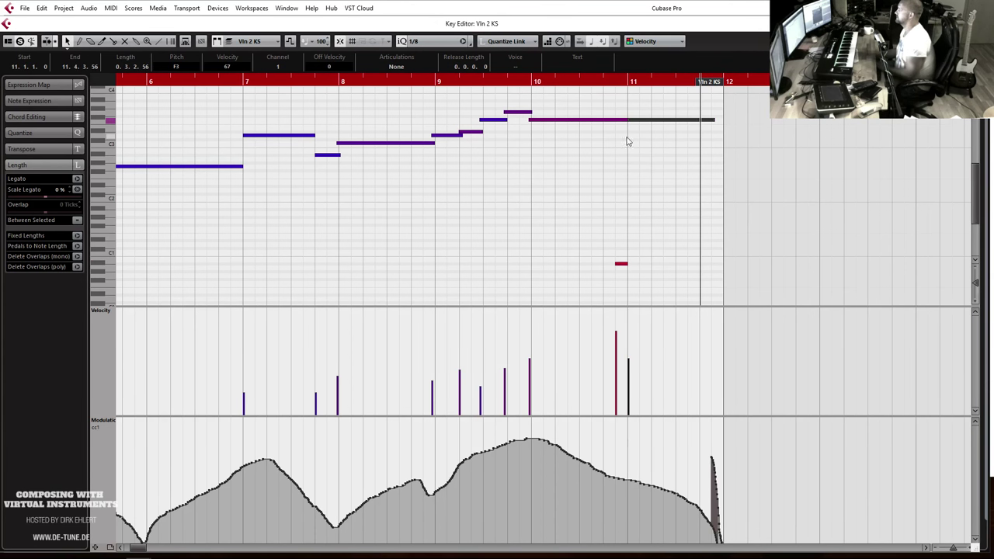
{"action": "left_click", "coordinate": [515, 81]}
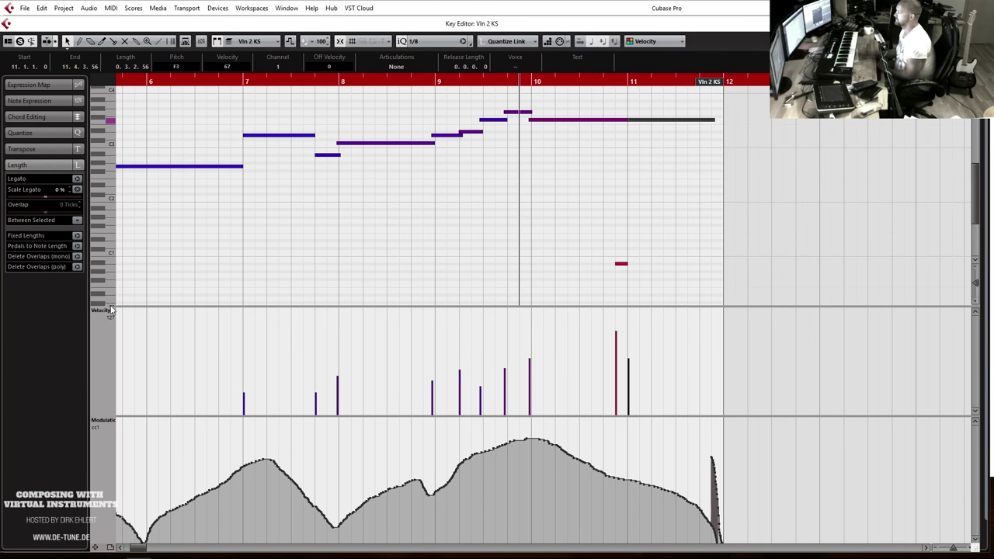
{"action": "key", "text": "space"}
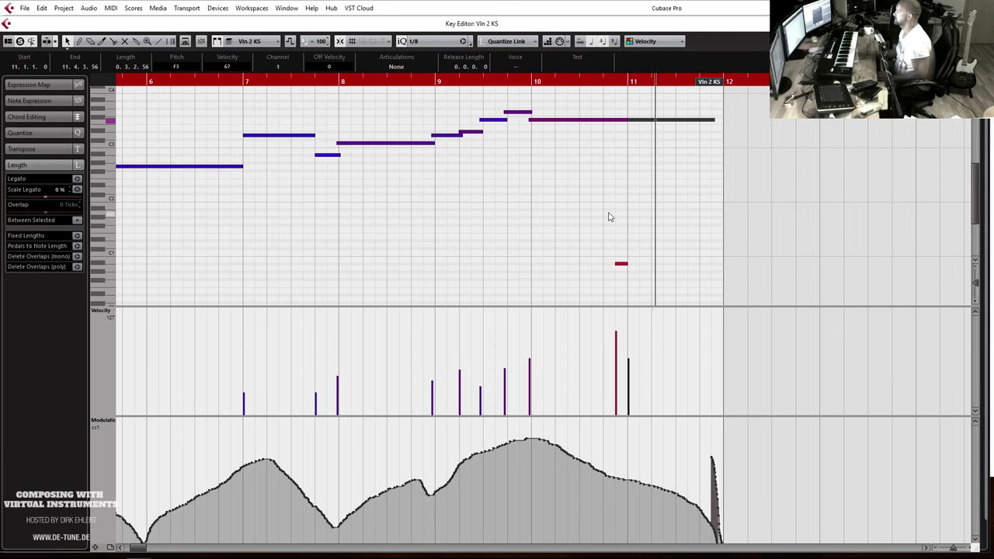
Delete the stray modulation events at the end of bar 11 and close the Key Editor after auditioning the ending.
{"action": "left_click_drag", "start_coordinate": [696, 453], "coordinate": [736, 525]}
{"action": "key", "text": "Delete"}
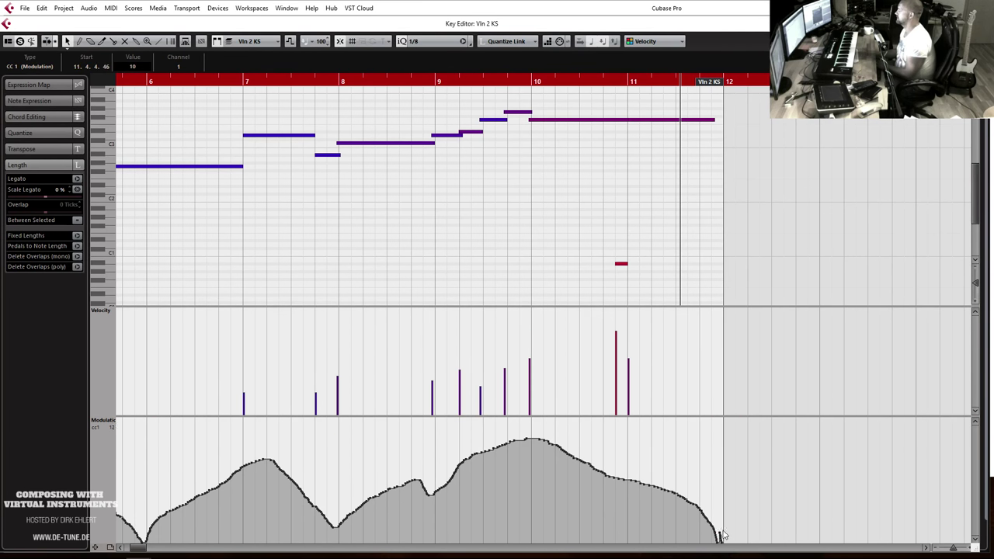
{"action": "left_click", "coordinate": [721, 534]}
{"action": "left_click", "coordinate": [720, 532]}
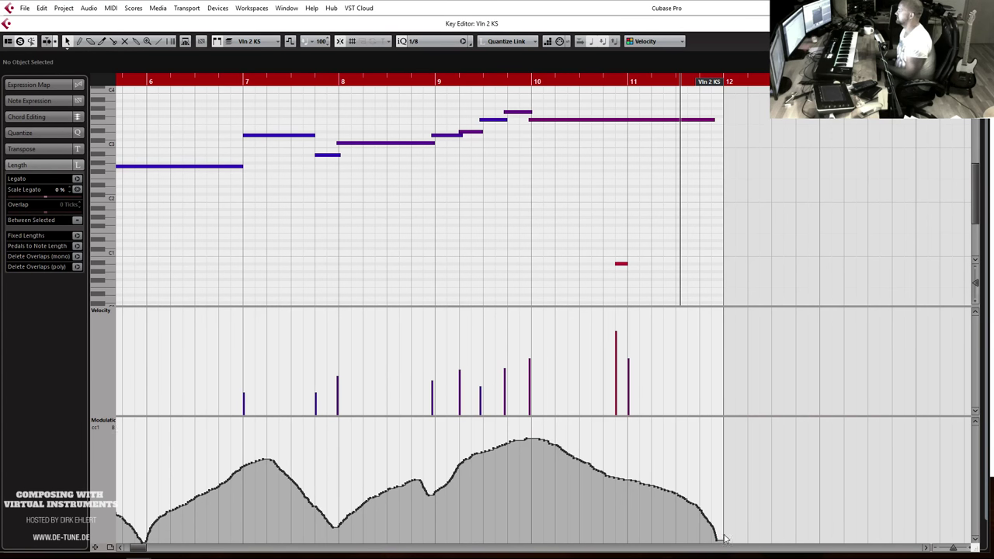
{"action": "key", "text": "space"}
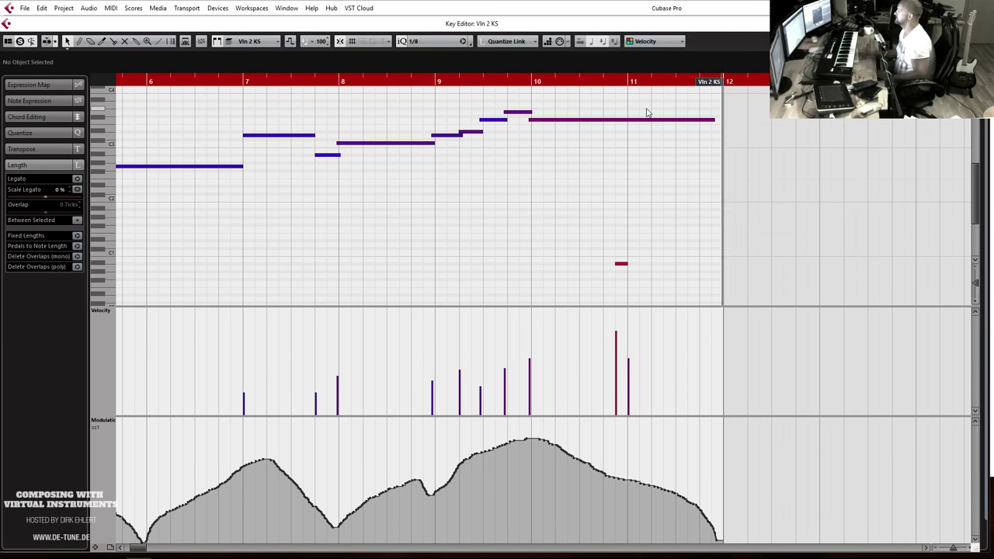
{"action": "key", "text": "ctrl+e"}
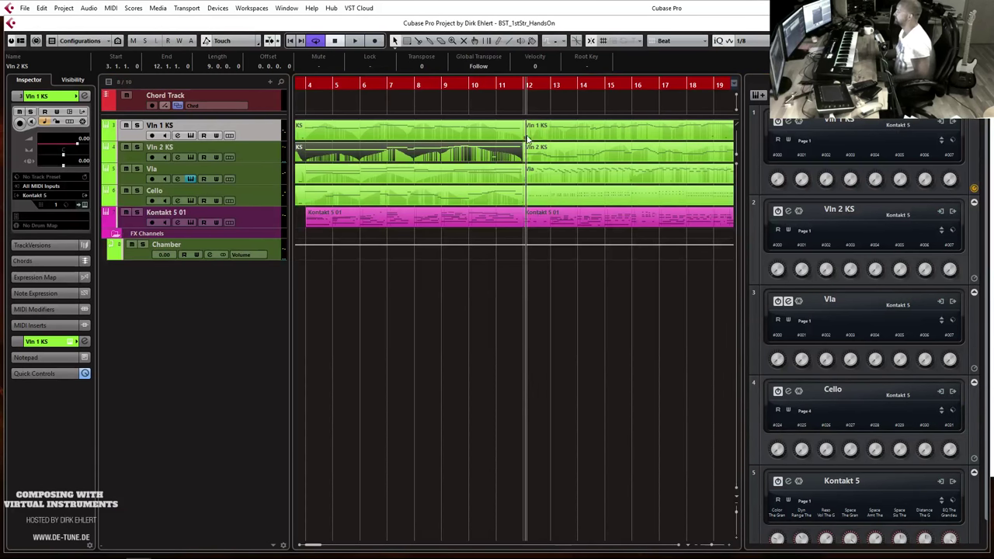
Select the Vln 2 KS track and play the arrangement from bar 10.
{"action": "left_click", "coordinate": [470, 84]}
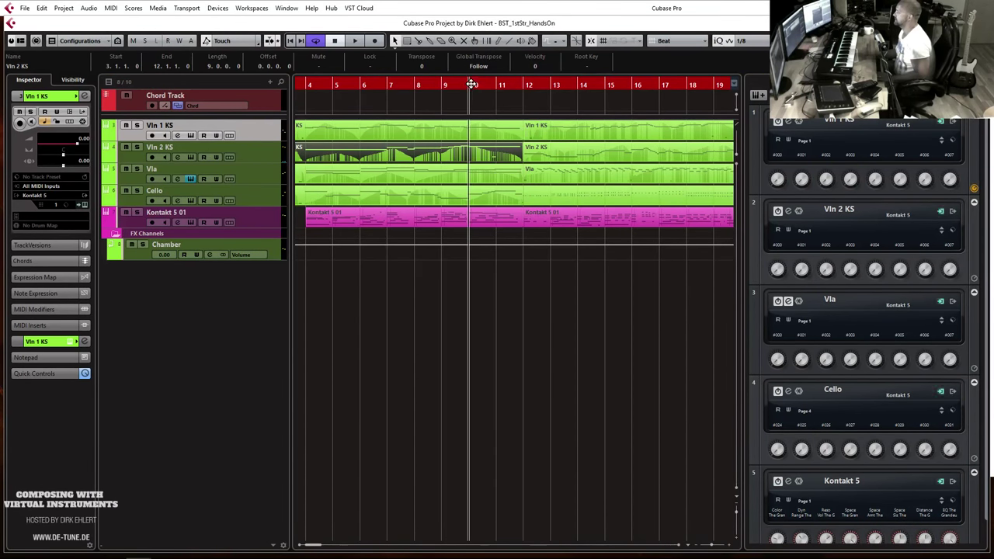
{"action": "left_click", "coordinate": [253, 150]}
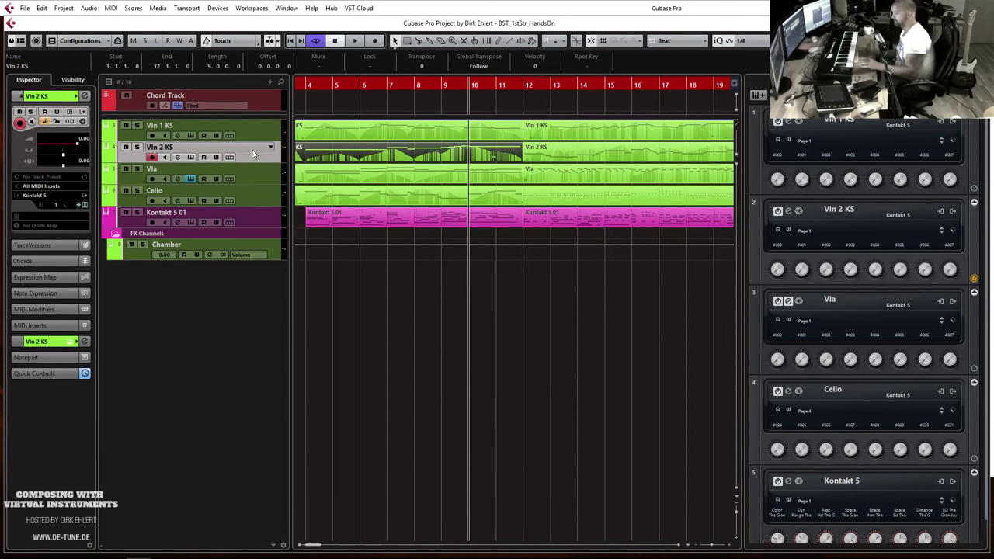
{"action": "key", "text": "space"}
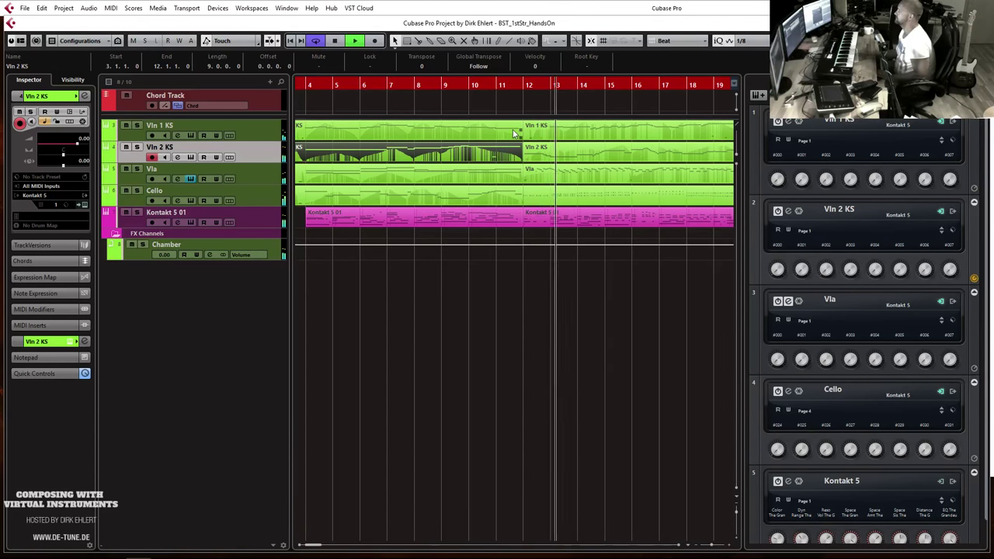
In the second Vln 2 KS part, insert a C0 keyswitch note at 12.1.1.0 with length 0.0.2.0 and audition from bar 12.
{"action": "double_click", "coordinate": [542, 153]}
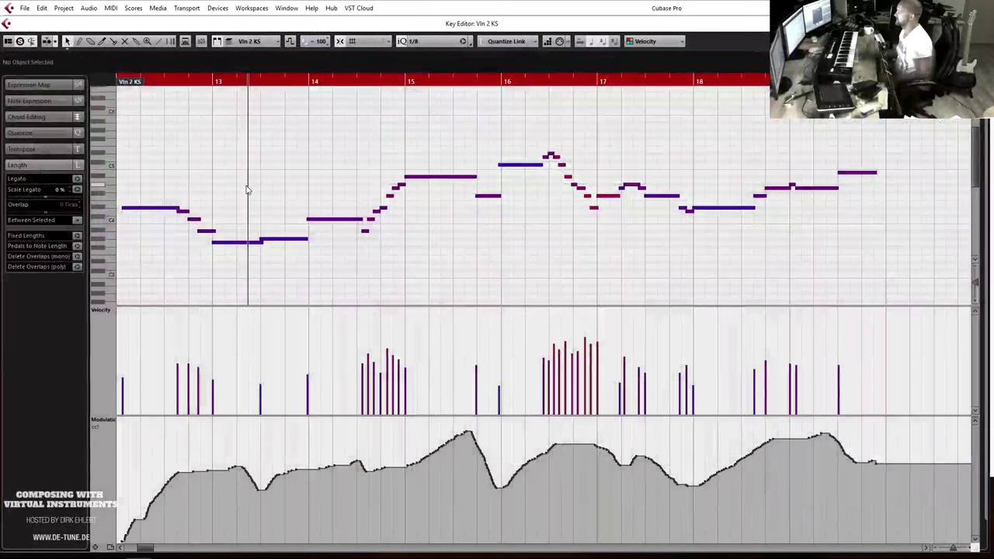
{"action": "scroll", "coordinate": [313, 220], "scroll_direction": "down", "scroll_amount": 2}
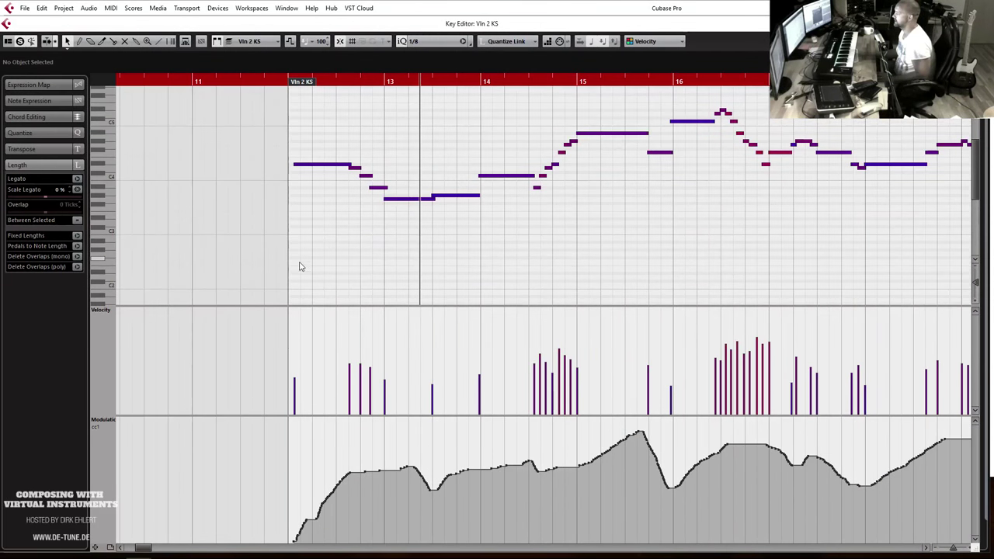
{"action": "scroll", "coordinate": [301, 266], "scroll_direction": "down", "scroll_amount": 4}
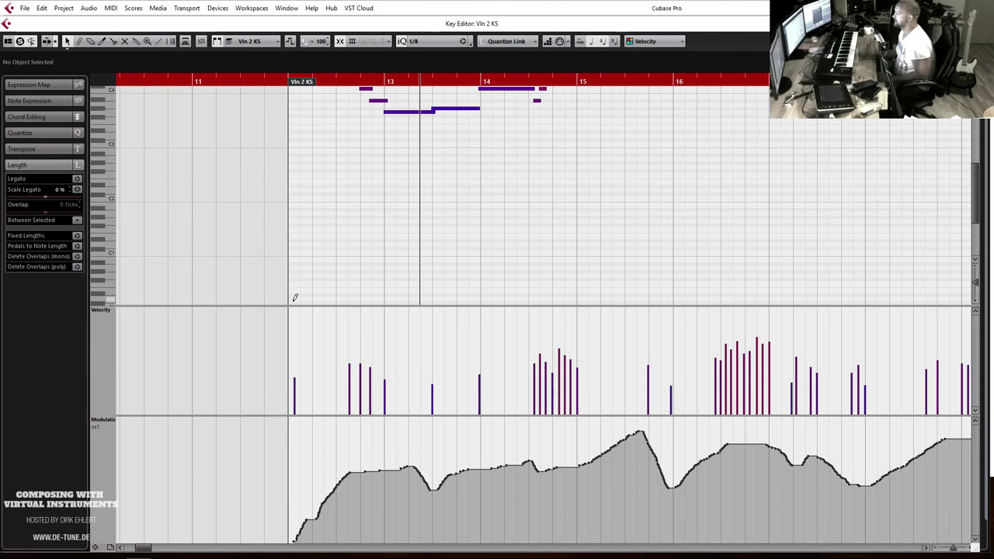
{"action": "left_click", "coordinate": [294, 299]}
{"action": "scroll", "coordinate": [299, 132], "scroll_direction": "down", "scroll_amount": 1}
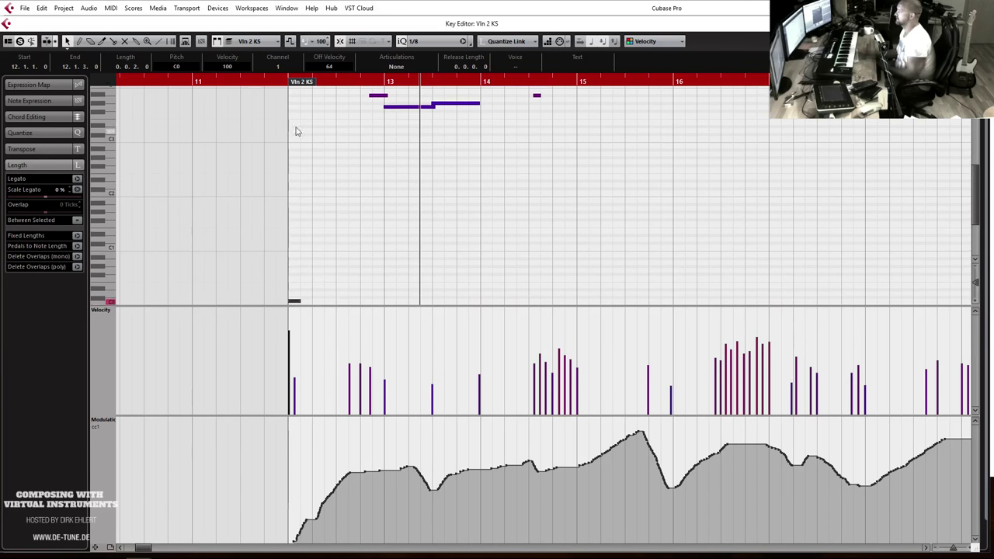
{"action": "left_click", "coordinate": [286, 79]}
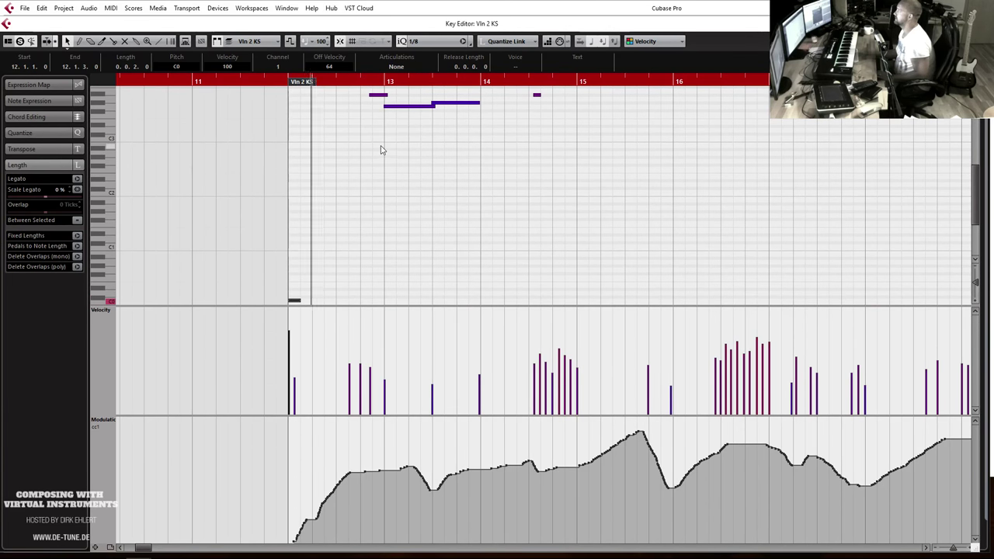
Shorten the A#4 note in bar 15 to 0.2.3.36 and start the following F4 note at 15.4.1.0, then audition the passage.
{"action": "scroll", "coordinate": [426, 176], "scroll_direction": "up", "scroll_amount": 4}
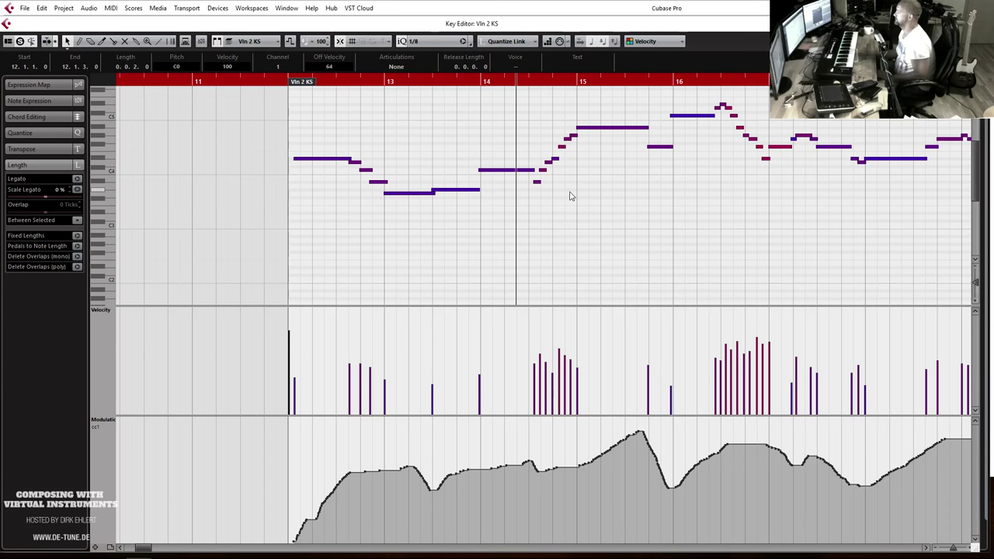
{"action": "key", "text": "h"}
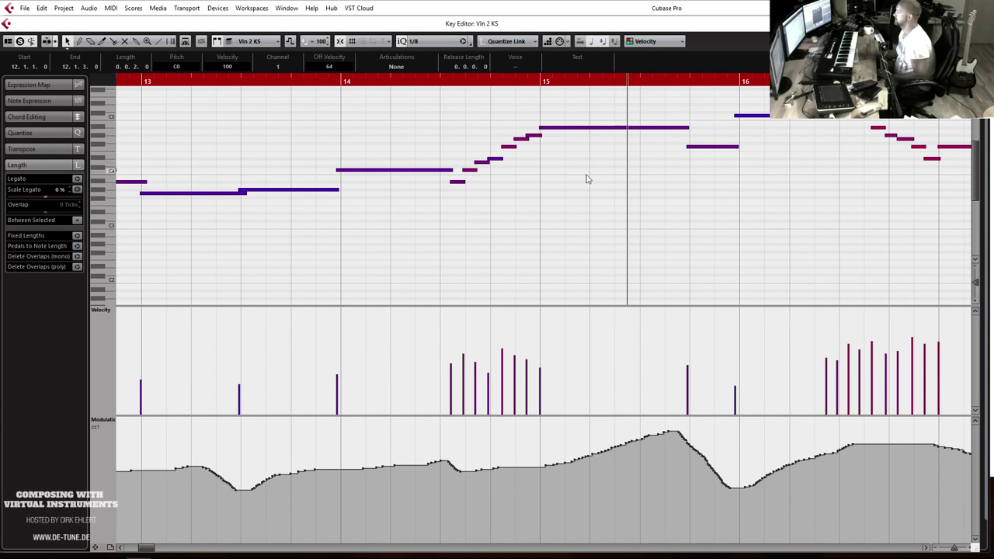
{"action": "key", "text": "space"}
{"action": "left_click", "coordinate": [687, 128]}
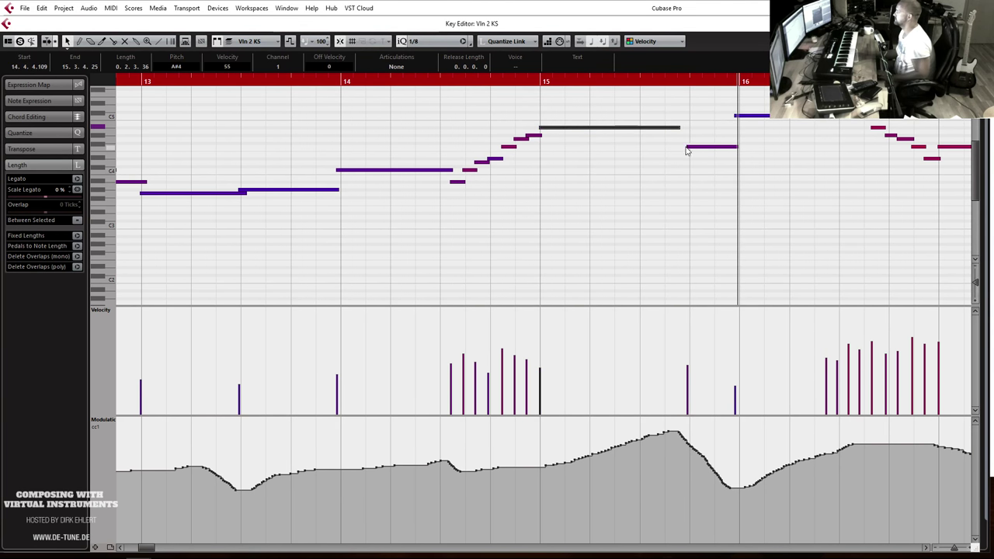
{"action": "left_click_drag", "start_coordinate": [688, 147], "coordinate": [689, 147]}
{"action": "left_click", "coordinate": [442, 81]}
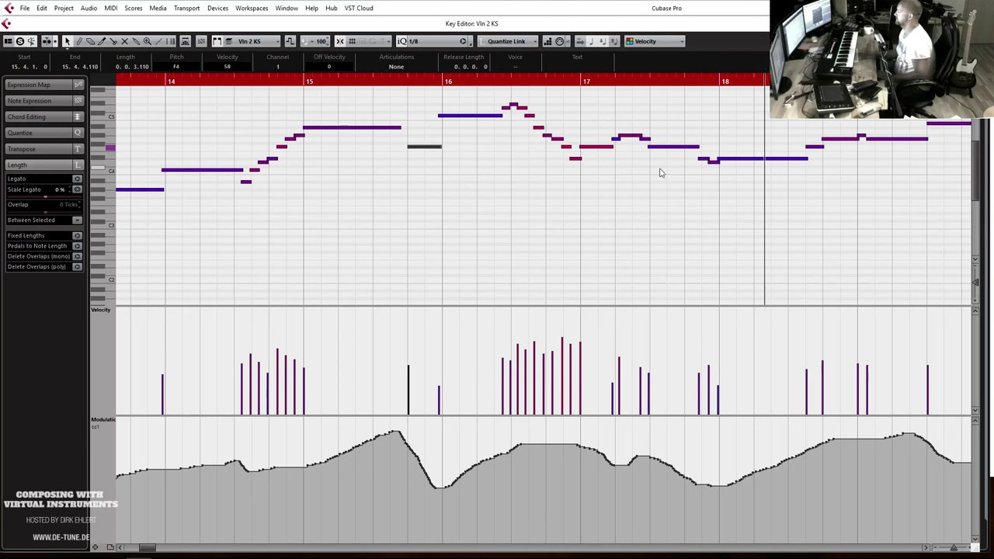
Shorten the F4 note in bar 17 to 0.1.1.15 and move bar 18's G#4 and its following note earlier, starting at 18.4.3.115.
{"action": "left_click", "coordinate": [697, 147]}
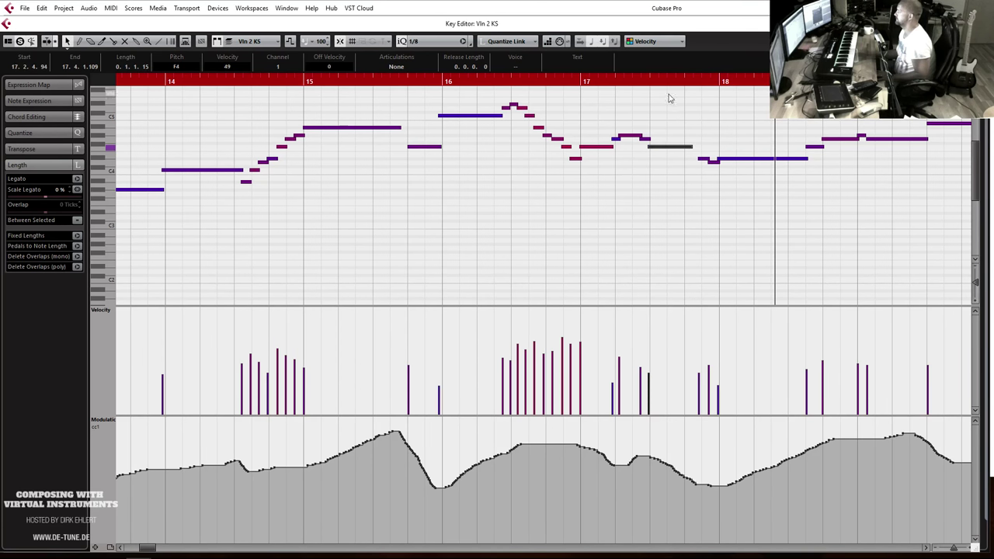
{"action": "left_click", "coordinate": [621, 78]}
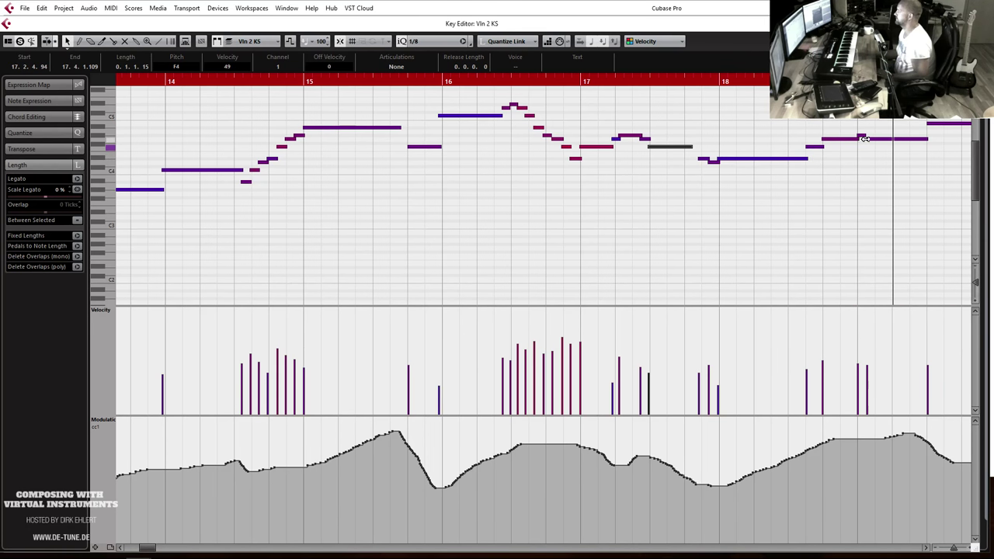
{"action": "left_click_drag", "start_coordinate": [856, 123], "coordinate": [870, 144]}
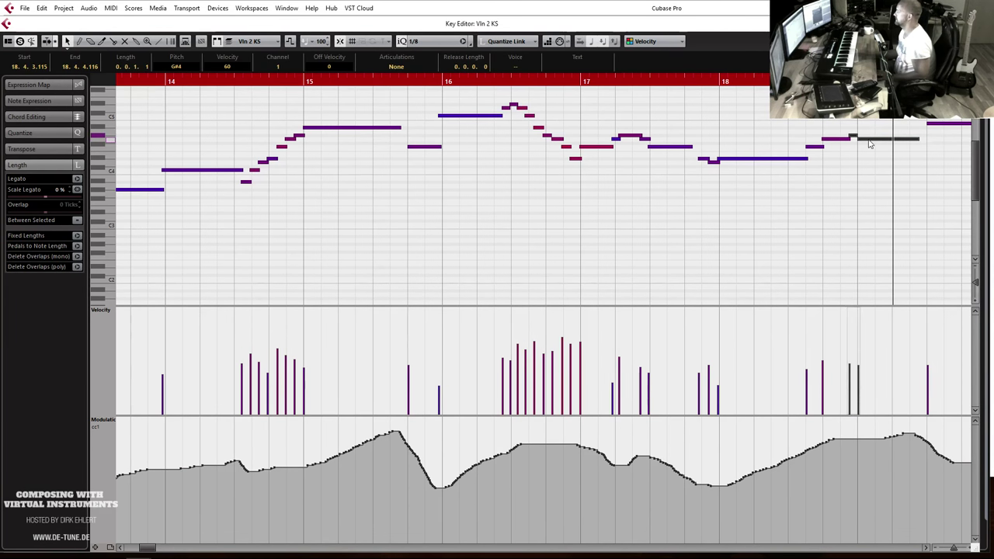
{"action": "key", "text": "space"}
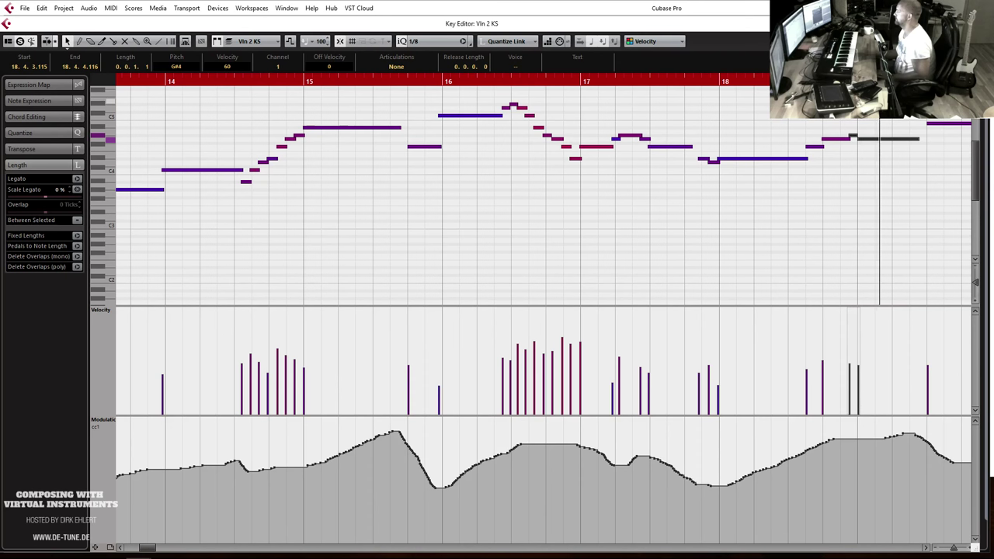
{"action": "key", "text": "g"}
{"action": "key", "text": "g"}
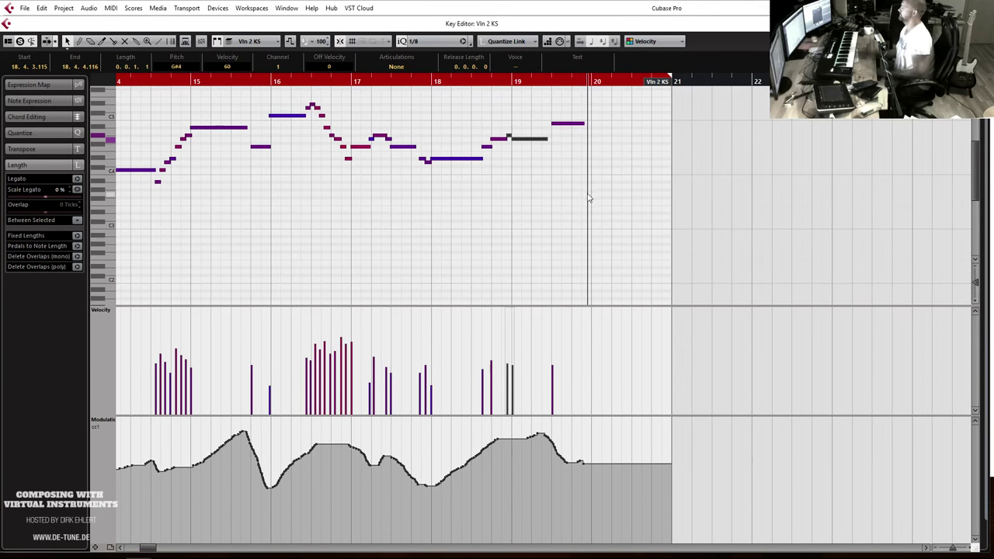
{"action": "key", "text": "Escape"}
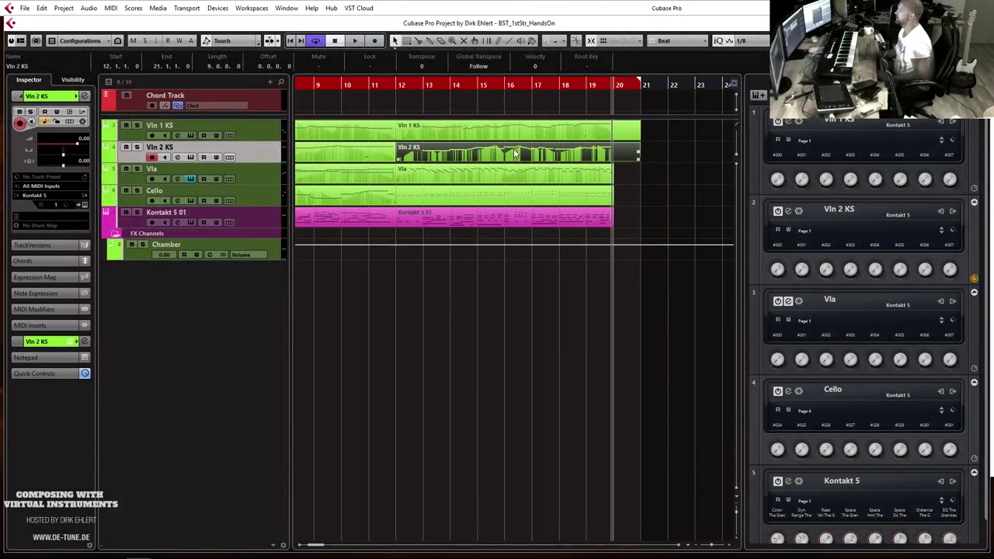
Play from bar 11 and trim the second Vln 1 KS and Vln 2 KS parts to end at 20.1.1.0.
{"action": "left_click", "coordinate": [381, 87]}
{"action": "key", "text": "space"}
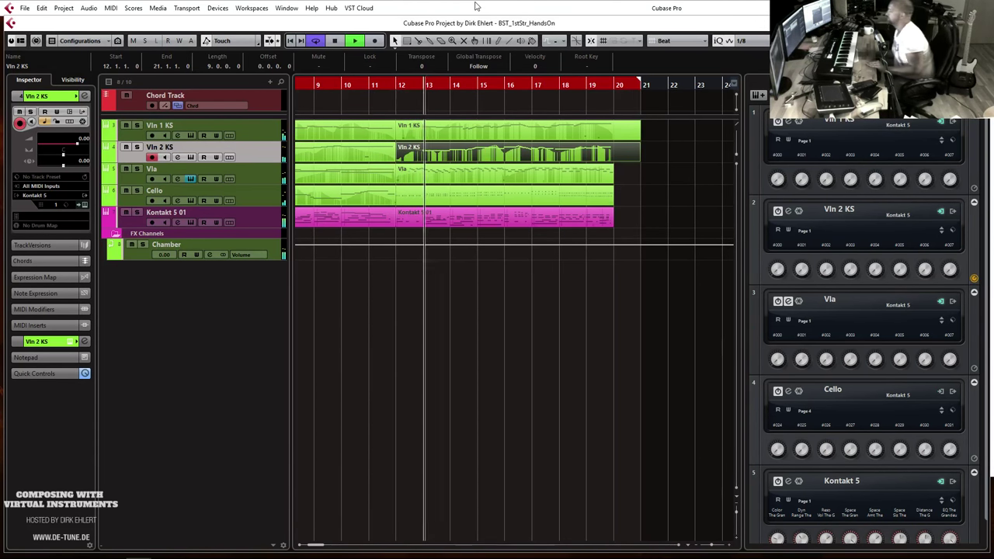
{"action": "left_click_drag", "start_coordinate": [640, 158], "coordinate": [615, 140]}
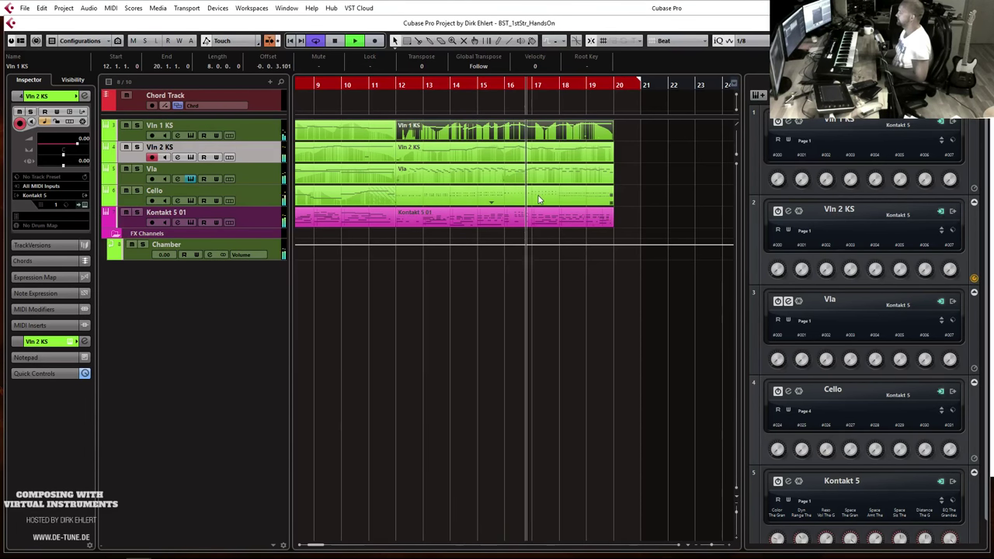
In the second Cello part, insert a D#0 keyswitch note just before bar 16 and audition from bar 15.
{"action": "double_click", "coordinate": [509, 202]}
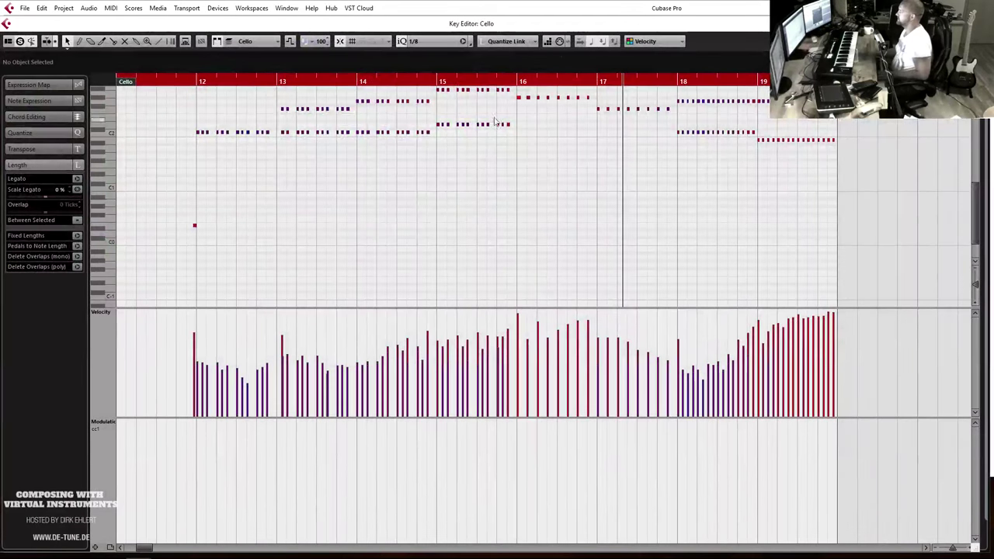
{"action": "left_click", "coordinate": [515, 82]}
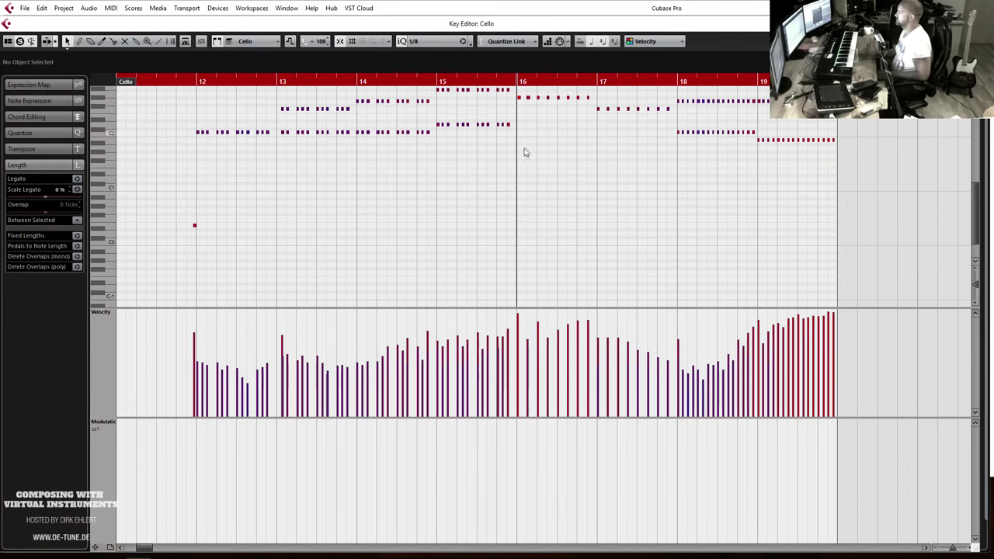
{"action": "left_click", "coordinate": [511, 226]}
{"action": "left_click_drag", "start_coordinate": [507, 226], "coordinate": [511, 226]}
{"action": "left_click", "coordinate": [437, 81]}
{"action": "left_click_drag", "start_coordinate": [169, 205], "coordinate": [223, 248]}
{"action": "key", "text": "space"}
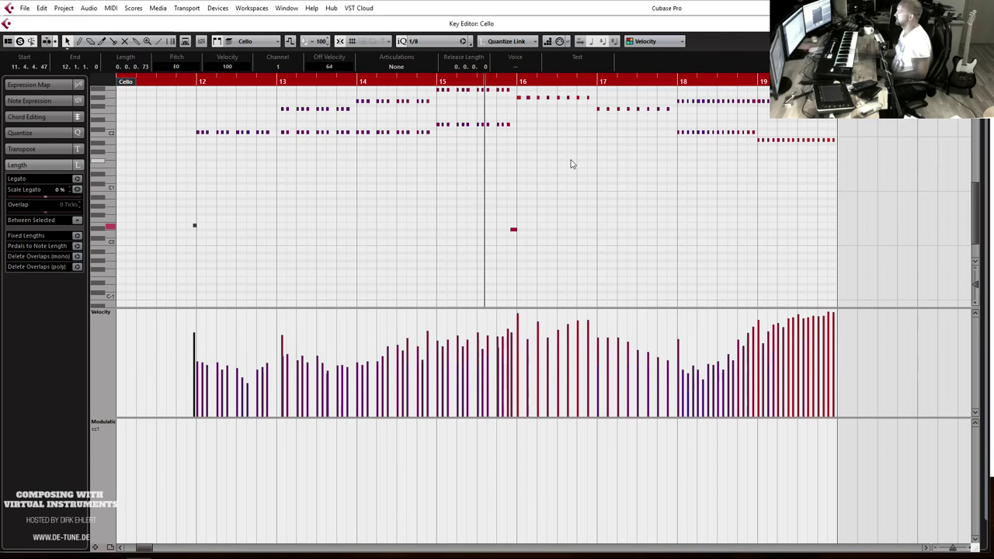
Add an E0 keyswitch to the Cello part from 17.4.4.23 to 18.1.1.0, then play the arrangement from bar 12.
{"action": "scroll", "coordinate": [572, 166], "scroll_direction": "up", "scroll_amount": 2}
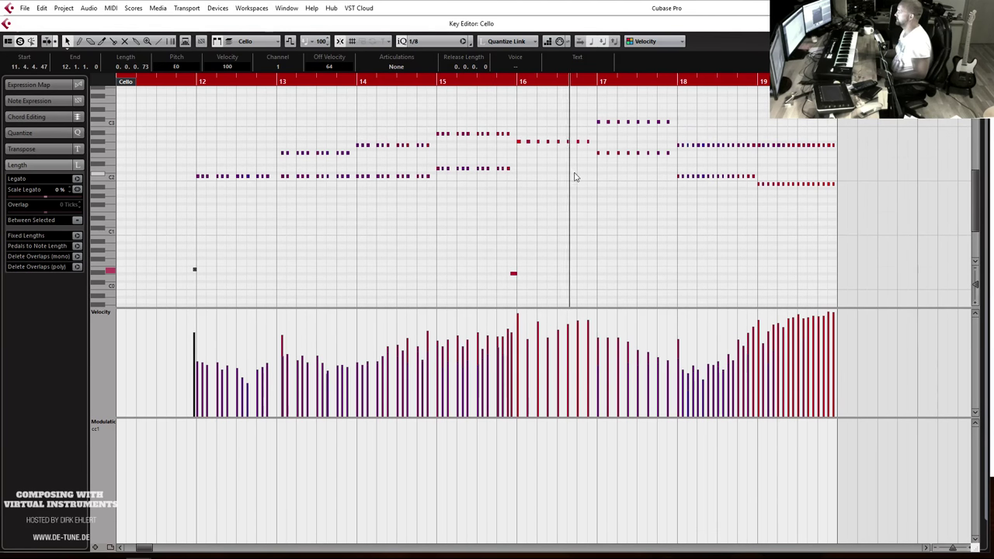
{"action": "left_click", "coordinate": [670, 270]}
{"action": "left_click_drag", "start_coordinate": [672, 269], "coordinate": [675, 270]}
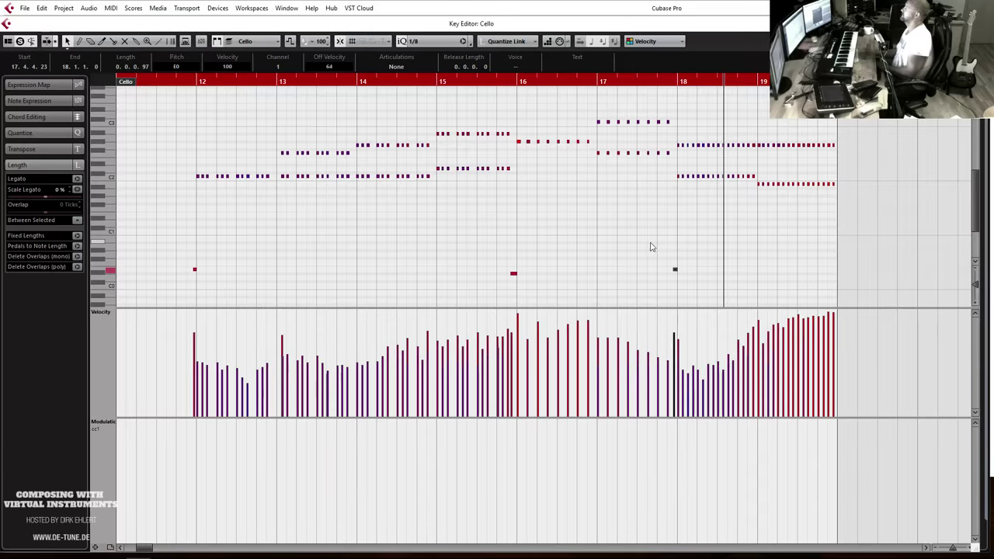
{"action": "key", "text": "Escape"}
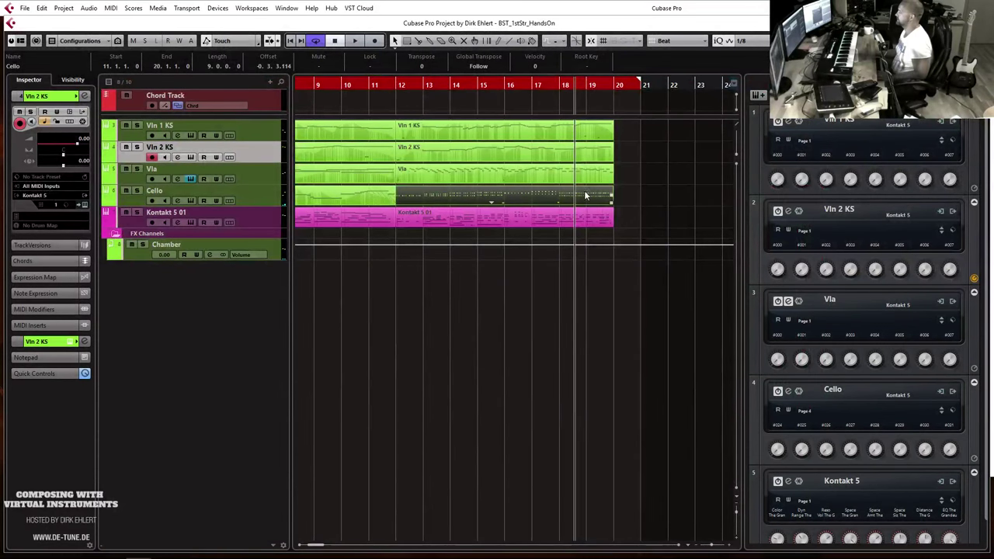
{"action": "left_click", "coordinate": [396, 85]}
{"action": "key", "text": "space"}
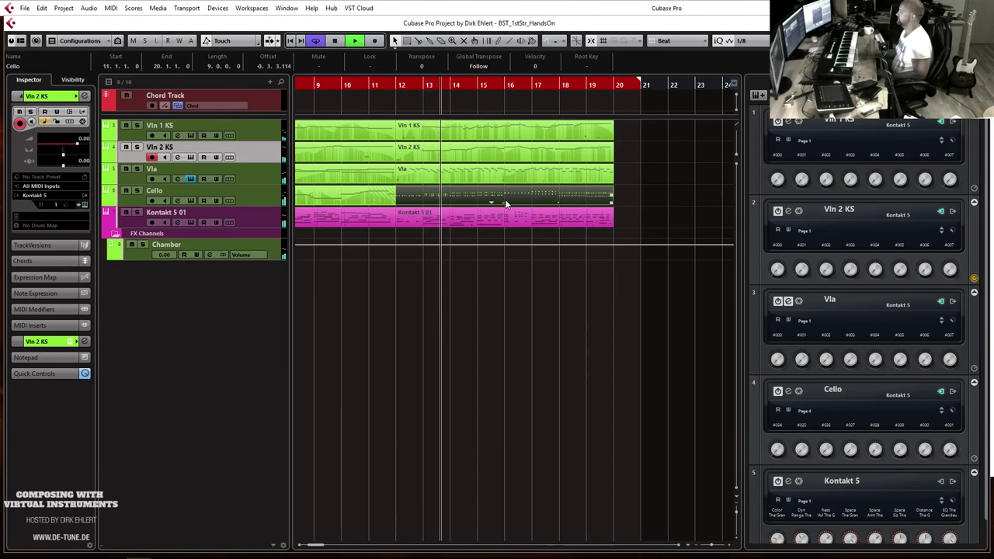
Rename the Kontakt 5 01 track as The Grandeur and stop playback.
{"action": "double_click", "coordinate": [225, 212]}
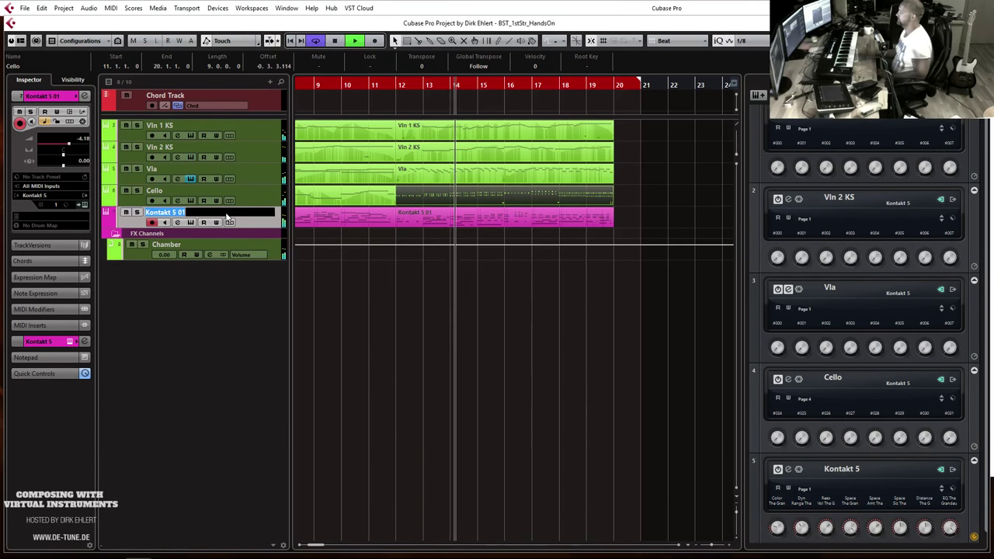
{"action": "type", "text": "The Gra"}
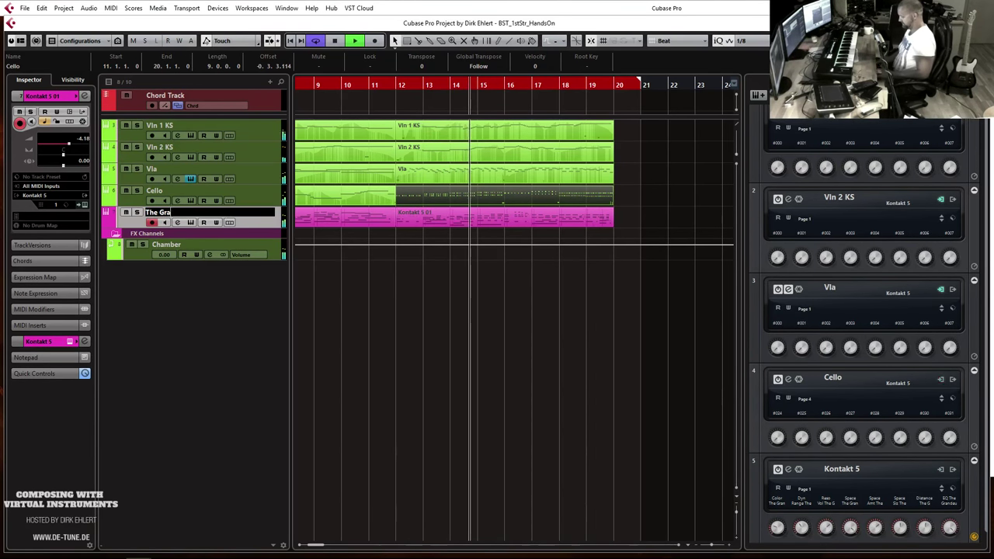
{"action": "type", "text": "ndeur"}
{"action": "key", "text": "Return"}
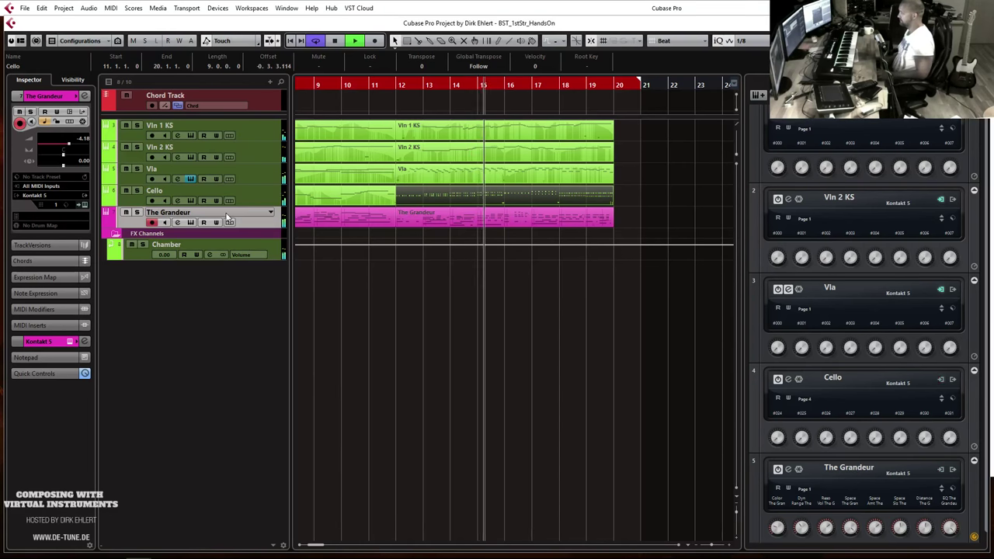
{"action": "key", "text": "space"}
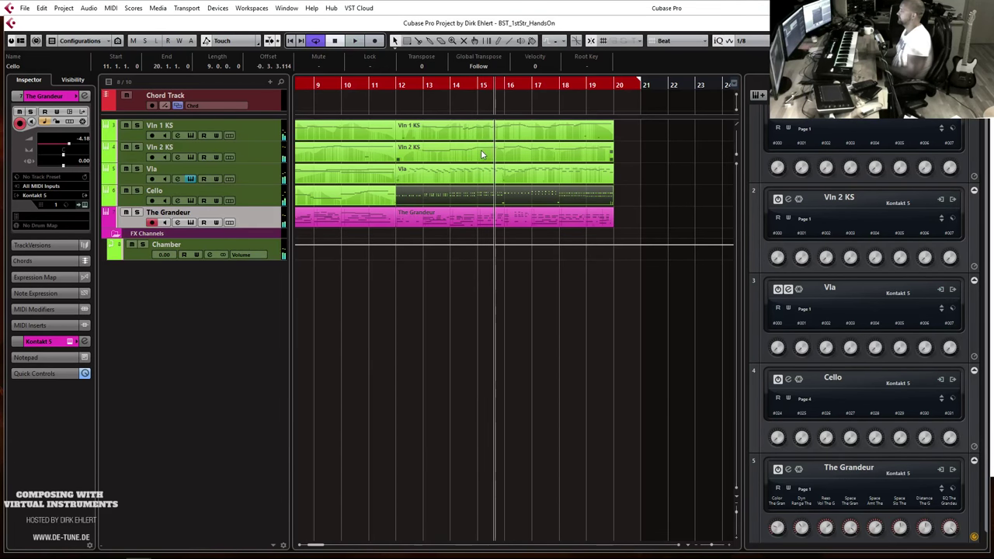
In the second Vln 2 KS part, split bar 15's long A#4 note at 15.3.
{"action": "left_click", "coordinate": [481, 149]}
{"action": "double_click", "coordinate": [486, 140]}
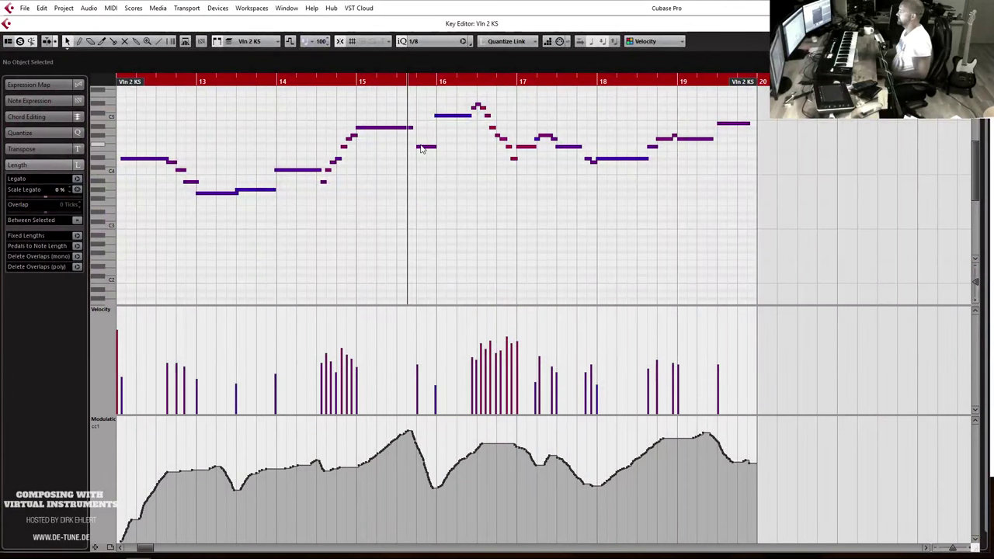
{"action": "scroll", "coordinate": [421, 149], "scroll_direction": "up", "scroll_amount": 5}
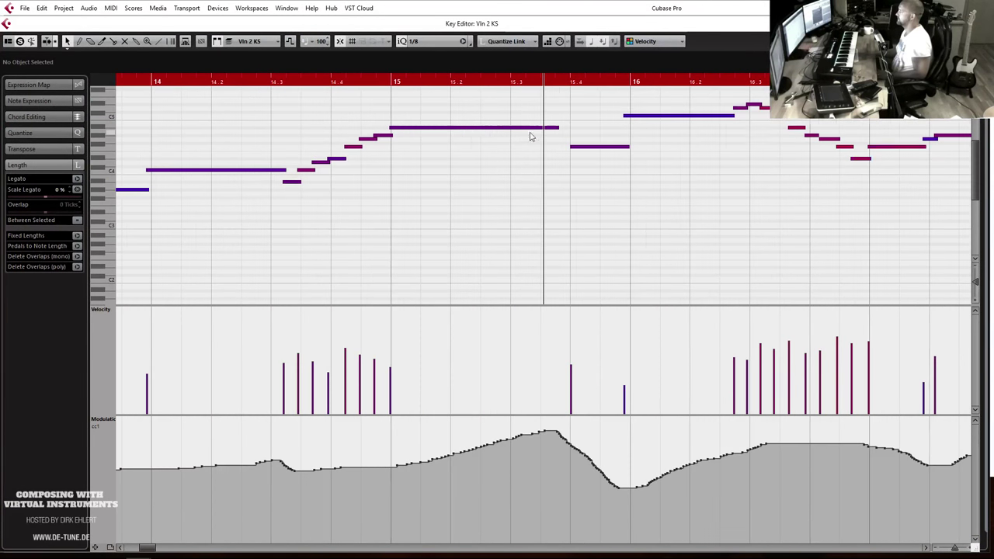
{"action": "left_click", "coordinate": [521, 128], "text": "alt"}
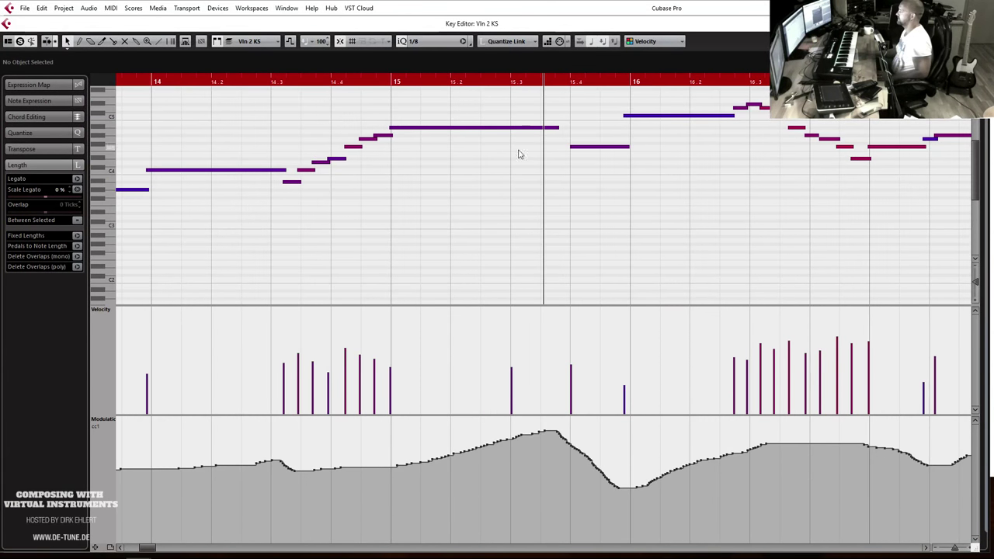
Insert keyswitches A#0 at 15.2.3.0 and C0 at 15.3.3.0, each 0.0.2.0 long, and audition from 14.3.
{"action": "scroll", "coordinate": [508, 175], "scroll_direction": "down", "scroll_amount": 2}
{"action": "scroll", "coordinate": [511, 265], "scroll_direction": "down", "scroll_amount": 2}
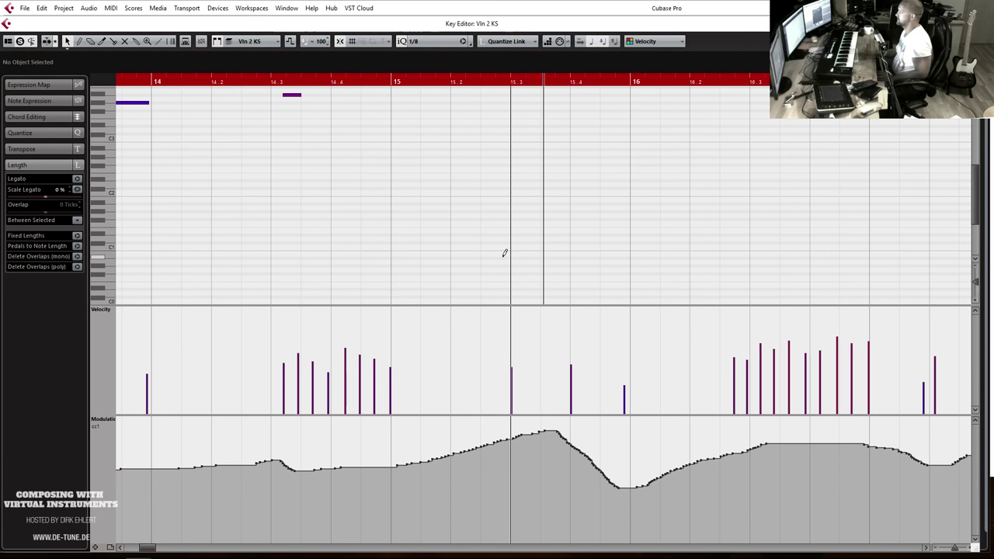
{"action": "left_click", "coordinate": [502, 259]}
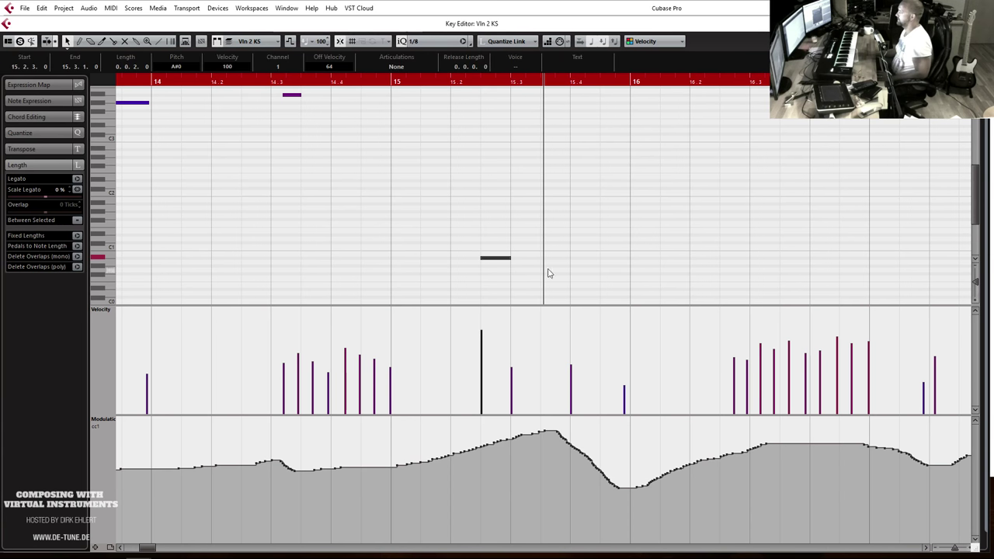
{"action": "left_click", "coordinate": [552, 298]}
{"action": "scroll", "coordinate": [430, 109], "scroll_direction": "up", "scroll_amount": 2}
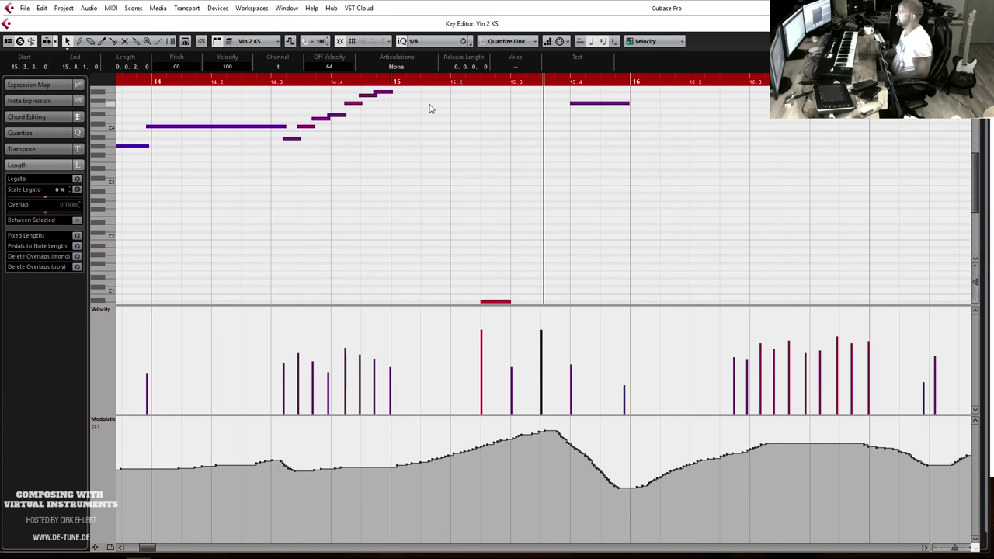
{"action": "left_click", "coordinate": [277, 81]}
{"action": "scroll", "coordinate": [533, 175], "scroll_direction": "up", "scroll_amount": 3}
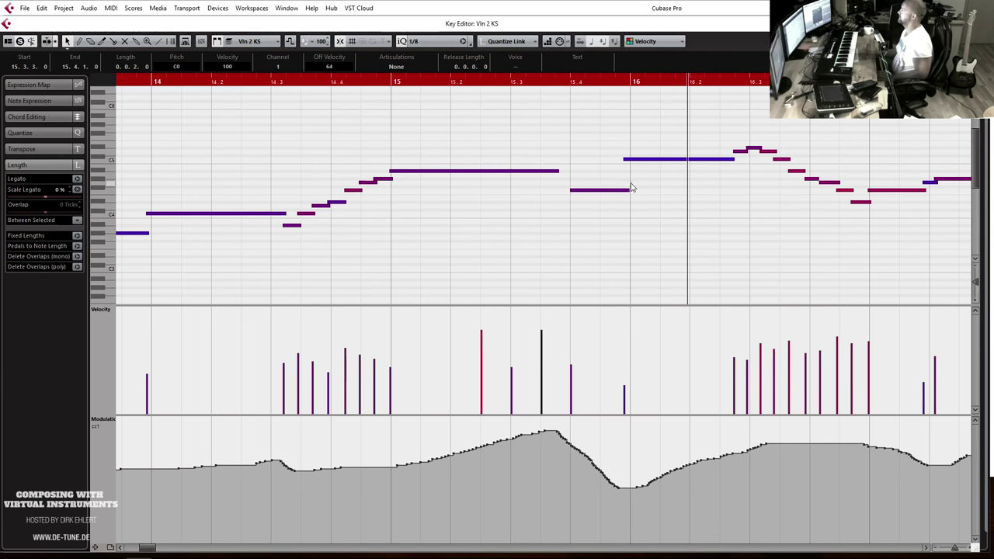
Return to the project arrangement and listen to the string parts together from bar 14.
{"action": "key", "text": "Return"}
{"action": "left_click", "coordinate": [461, 88]}
{"action": "key", "text": "space"}
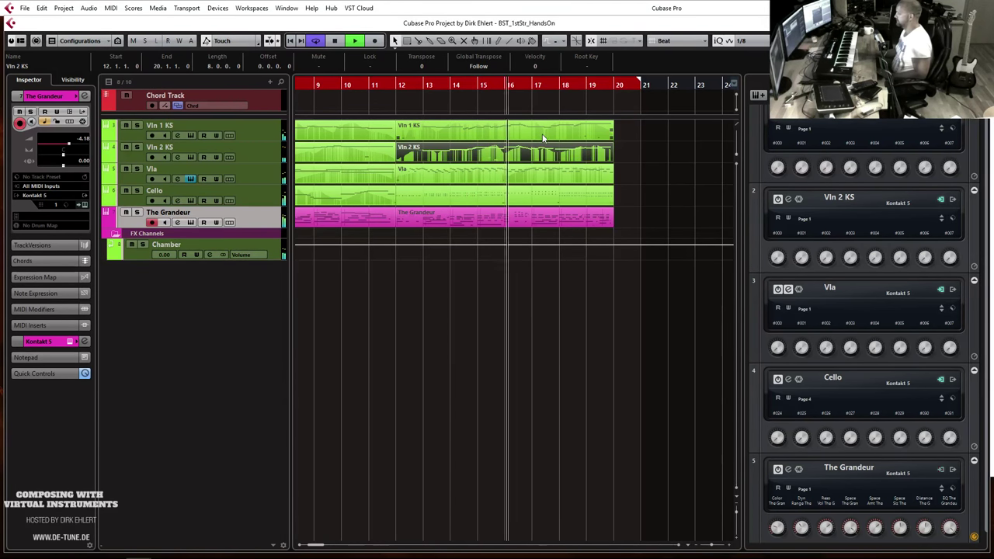
{"action": "key", "text": "h"}
{"action": "key", "text": "h"}
{"action": "key", "text": "h"}
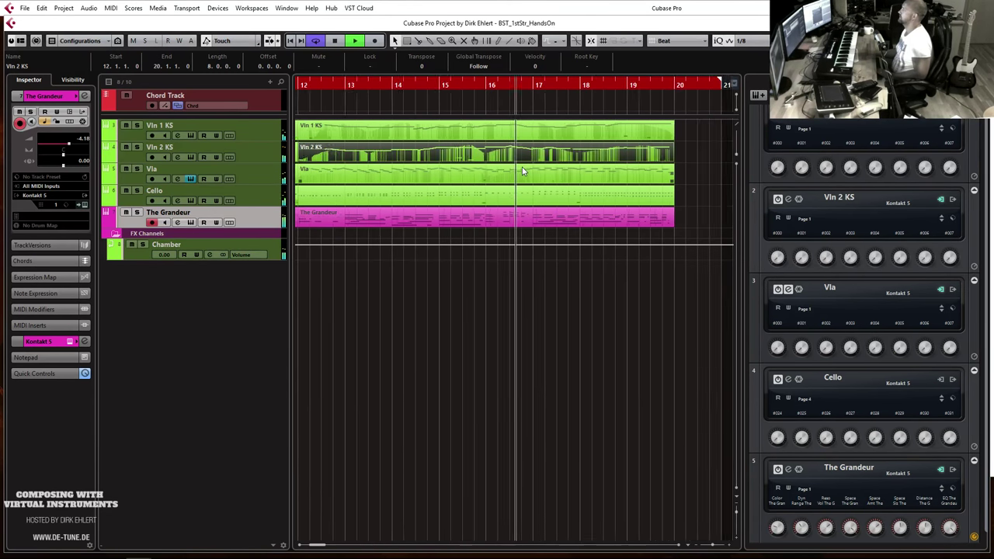
{"action": "key", "text": "g"}
{"action": "key", "text": "g"}
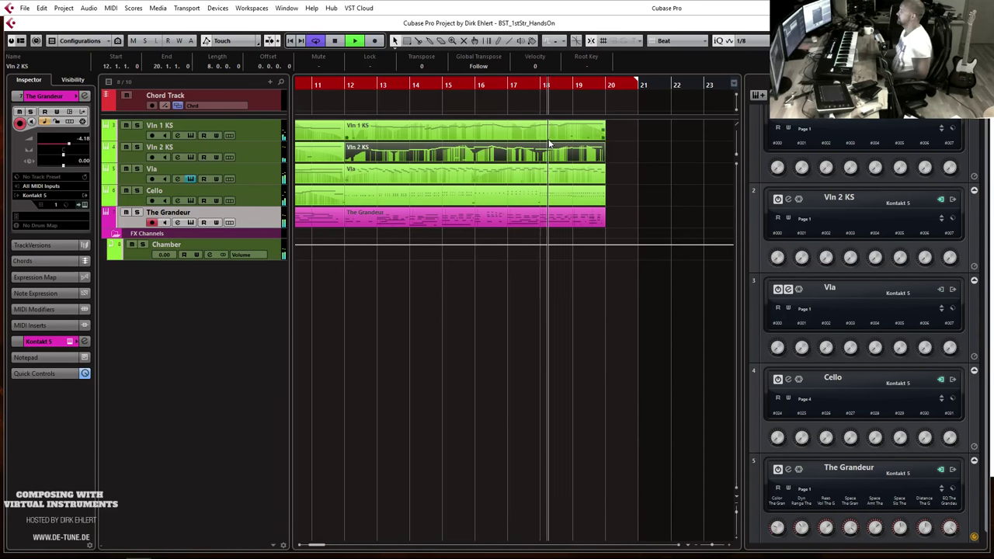
In the second Vln 1 KS part, set quantize to 1/16 and tighten the eight-note run around 14.3 to start at 14.2.4.113.
{"action": "double_click", "coordinate": [594, 133]}
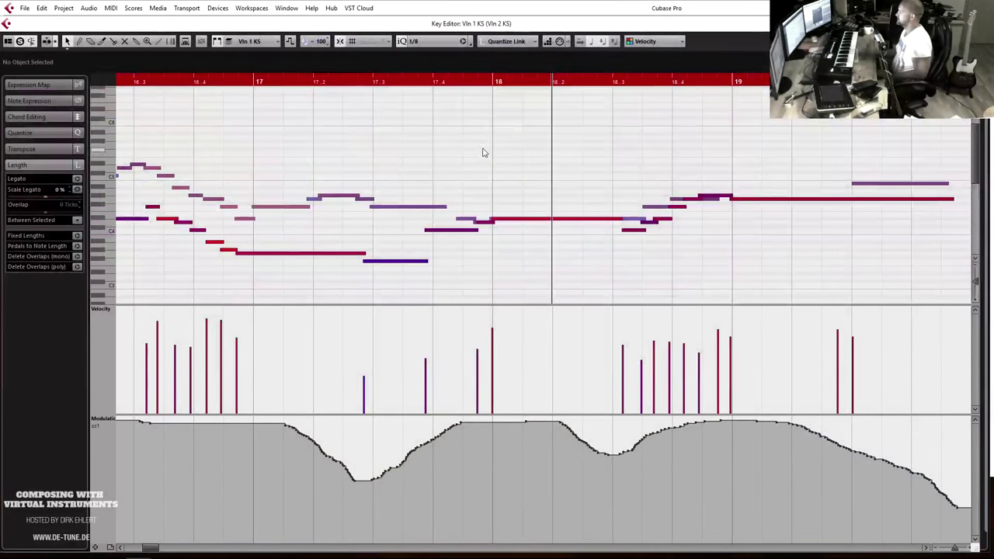
{"action": "scroll", "coordinate": [334, 128], "scroll_direction": "left", "scroll_amount": 5}
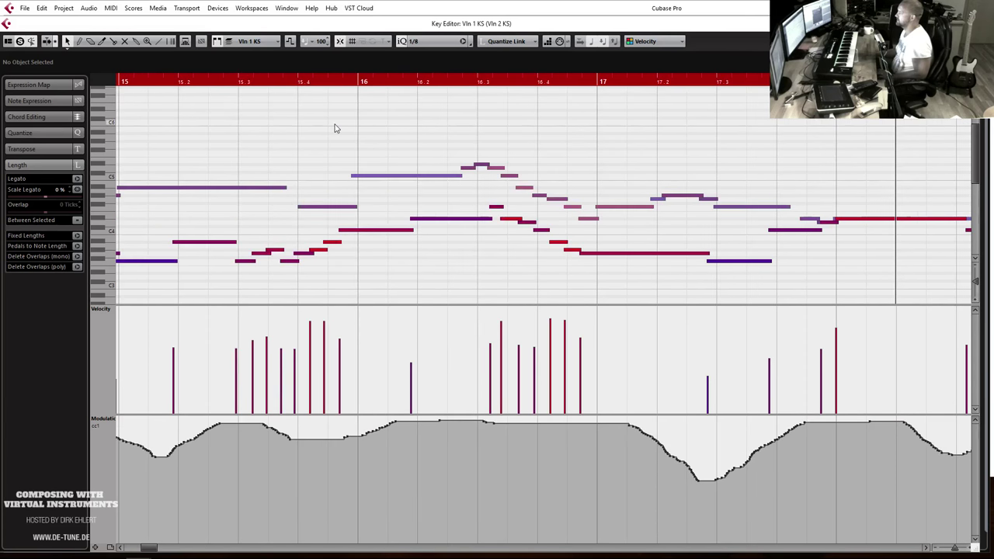
{"action": "left_click", "coordinate": [146, 84]}
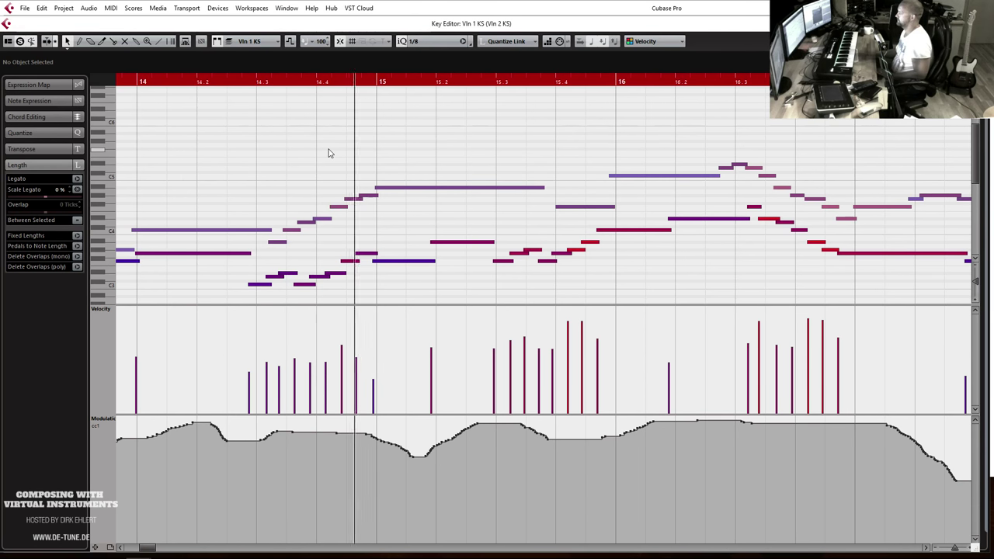
{"action": "left_click_drag", "start_coordinate": [397, 248], "coordinate": [358, 244]}
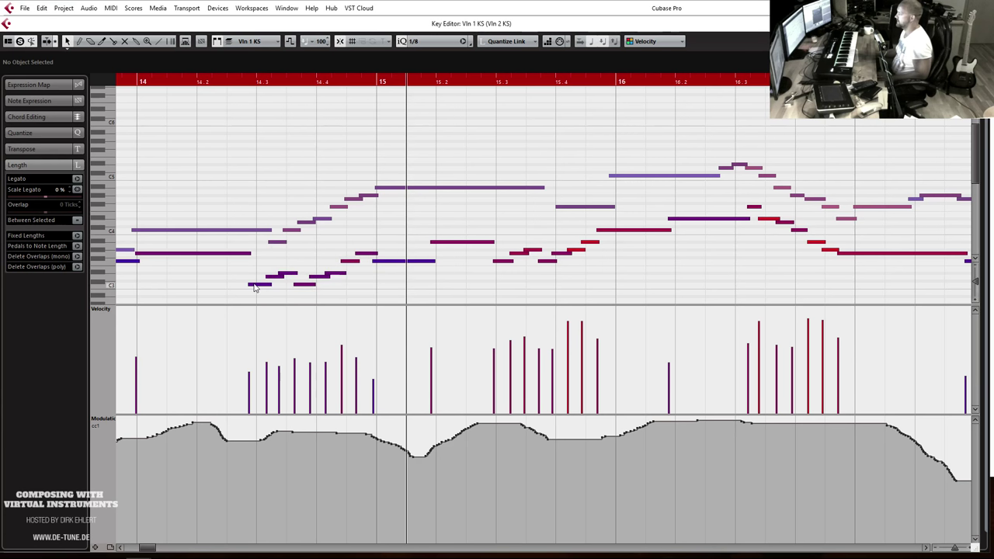
{"action": "left_click_drag", "start_coordinate": [261, 253], "coordinate": [376, 312]}
{"action": "left_click", "coordinate": [434, 44]}
{"action": "left_click", "coordinate": [445, 100]}
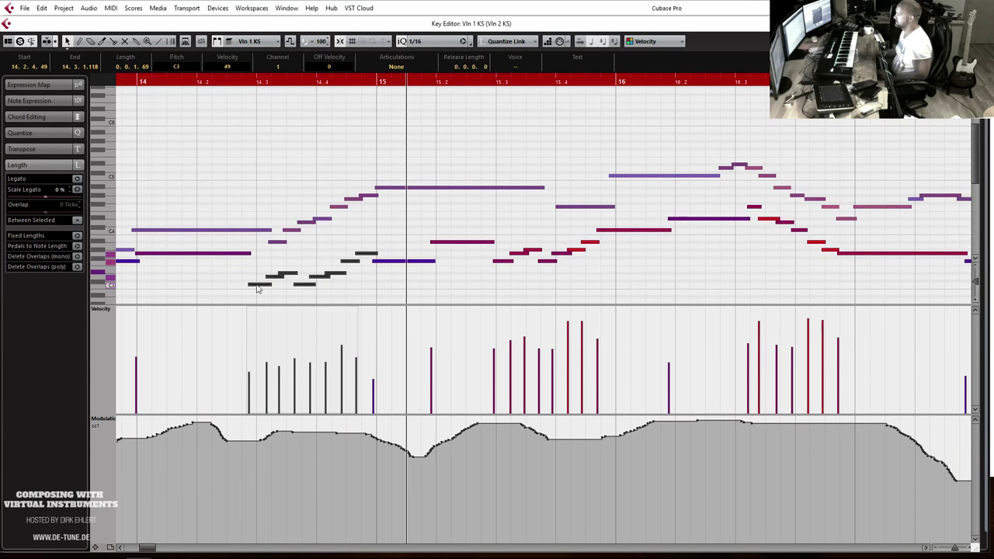
{"action": "left_click_drag", "start_coordinate": [260, 285], "coordinate": [273, 284]}
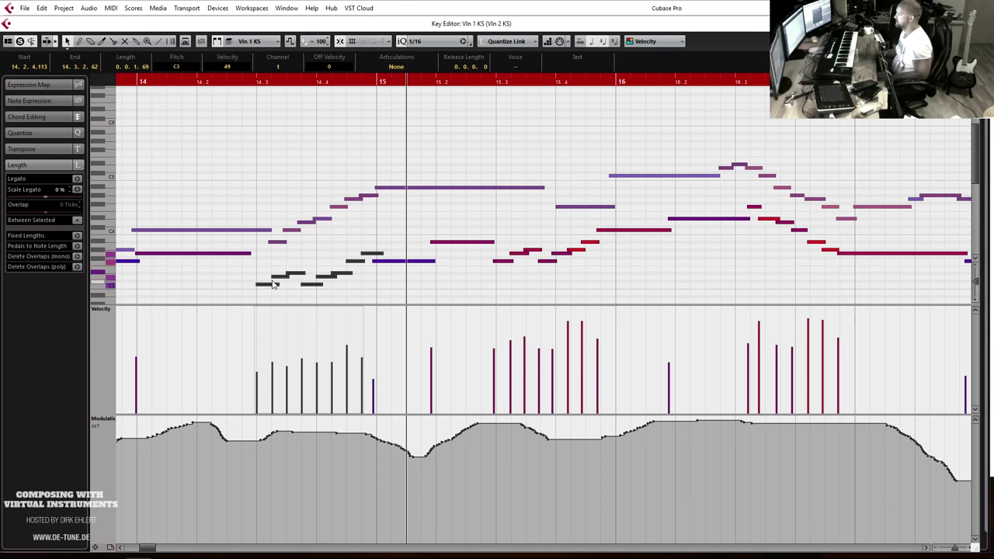
Tighten Vln 1's F3 note to start at 14.4.4.114 and Vln 2's ascending bar 14 run at 14.3.1.109, then audition.
{"action": "left_click_drag", "start_coordinate": [386, 264], "coordinate": [384, 273]}
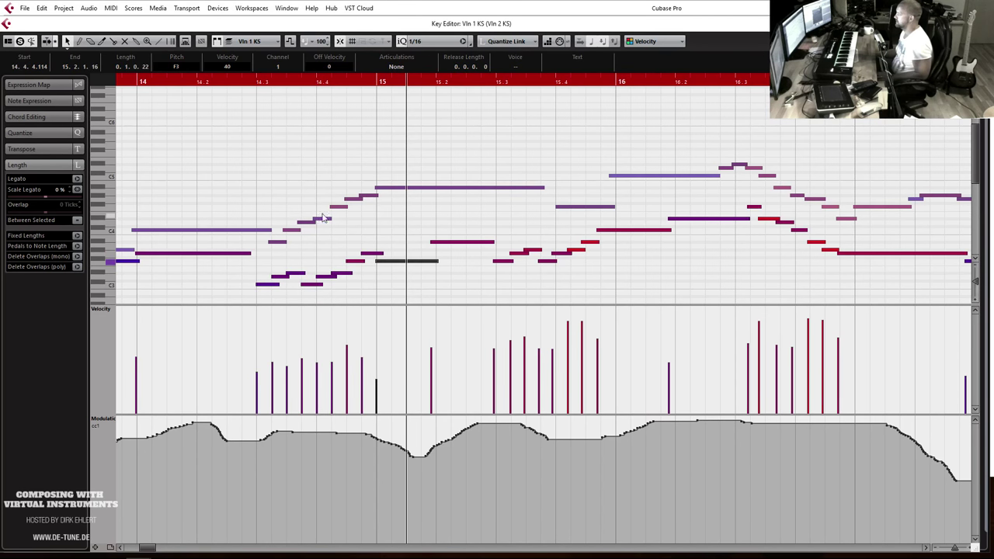
{"action": "left_click_drag", "start_coordinate": [275, 189], "coordinate": [364, 248]}
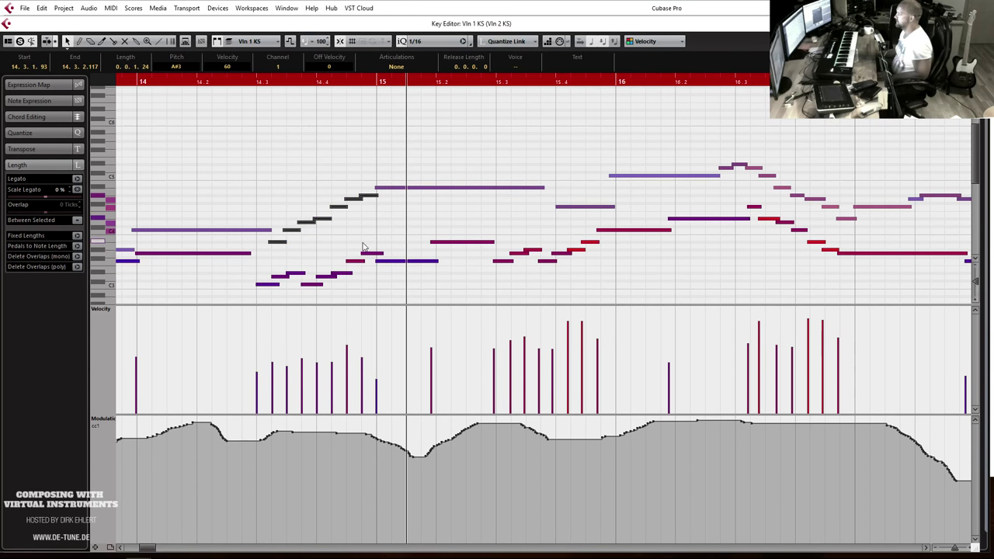
{"action": "key", "text": "space"}
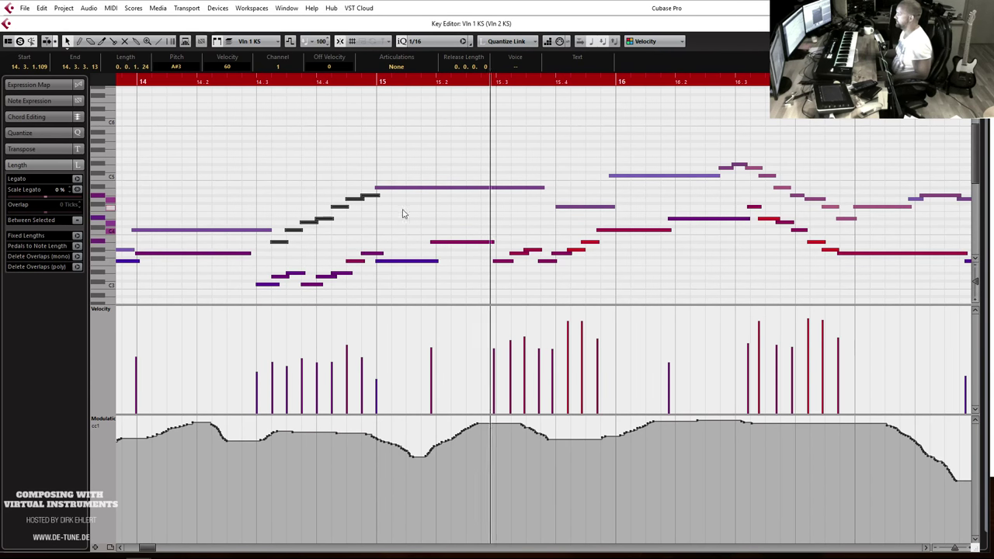
{"action": "key", "text": "space"}
Tighten Vln 1's run around 15.3 toward the 1/16 grid and set the following C4 note's start to 15.4.3.95.
{"action": "left_click", "coordinate": [501, 241]}
{"action": "left_click_drag", "start_coordinate": [501, 241], "coordinate": [598, 286]}
{"action": "key", "text": "q"}
{"action": "key", "text": "q"}
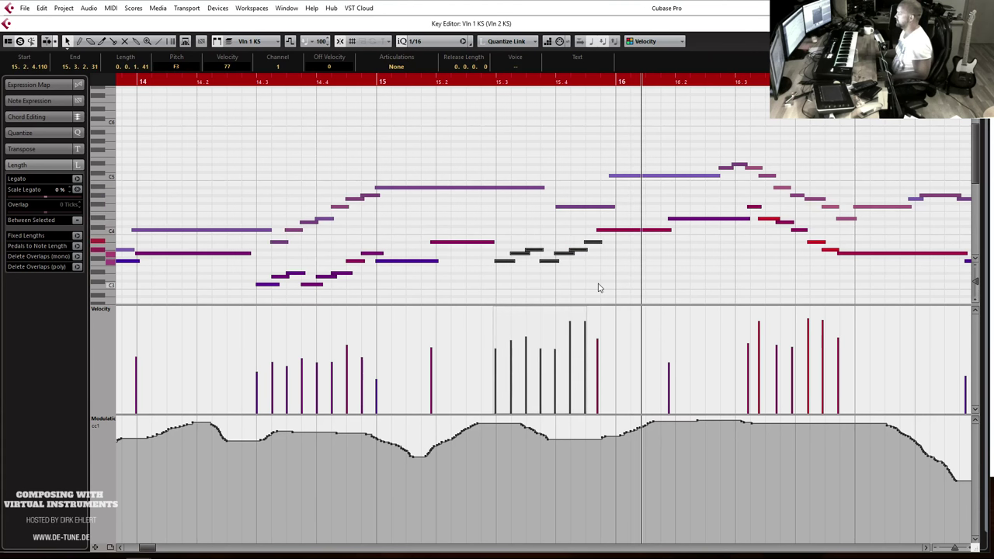
{"action": "left_click", "coordinate": [597, 229]}
{"action": "left_click_drag", "start_coordinate": [596, 229], "coordinate": [599, 229]}
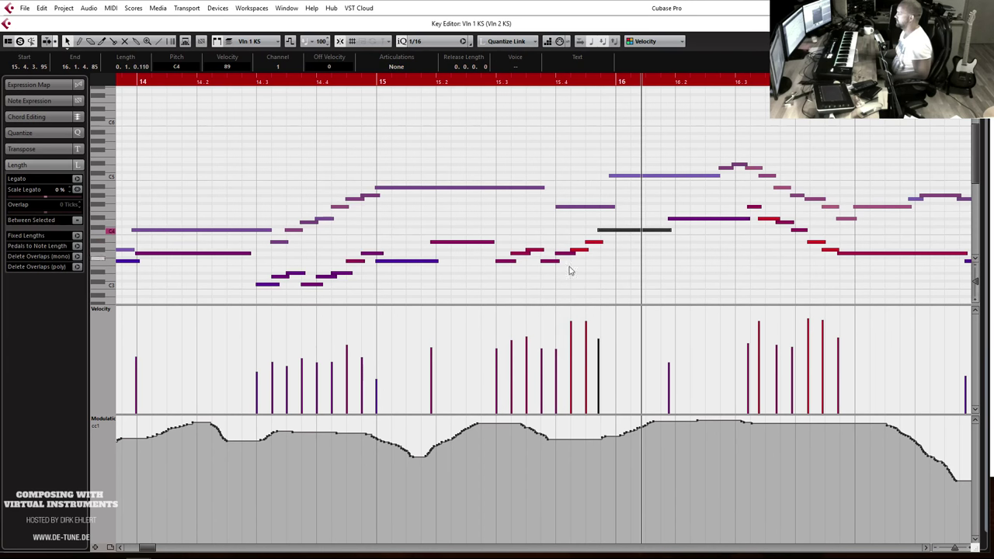
Raise Vln 1's A#3 note in bar 15 to D4 and audition the passage from 14.3.
{"action": "left_click", "coordinate": [257, 84]}
{"action": "key", "text": "space"}
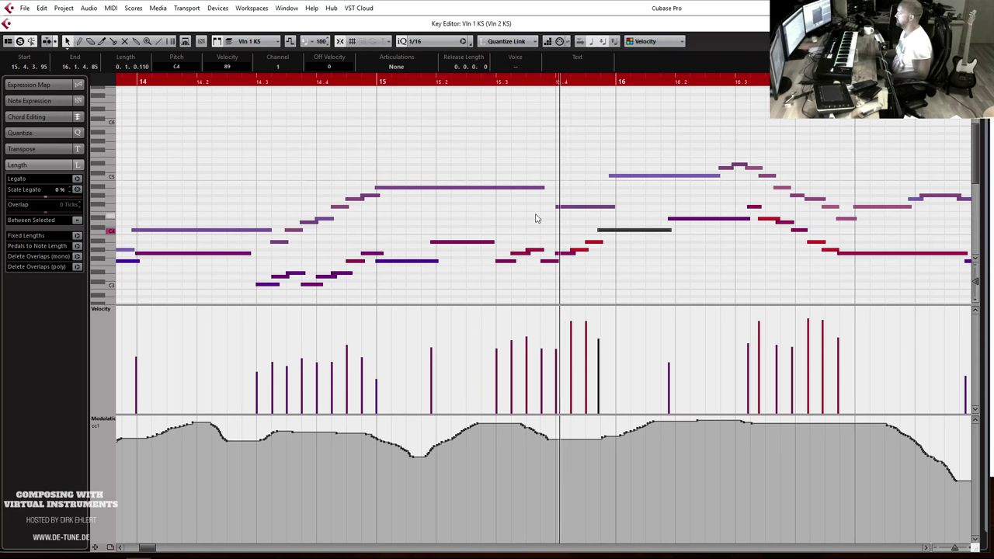
{"action": "key", "text": "space"}
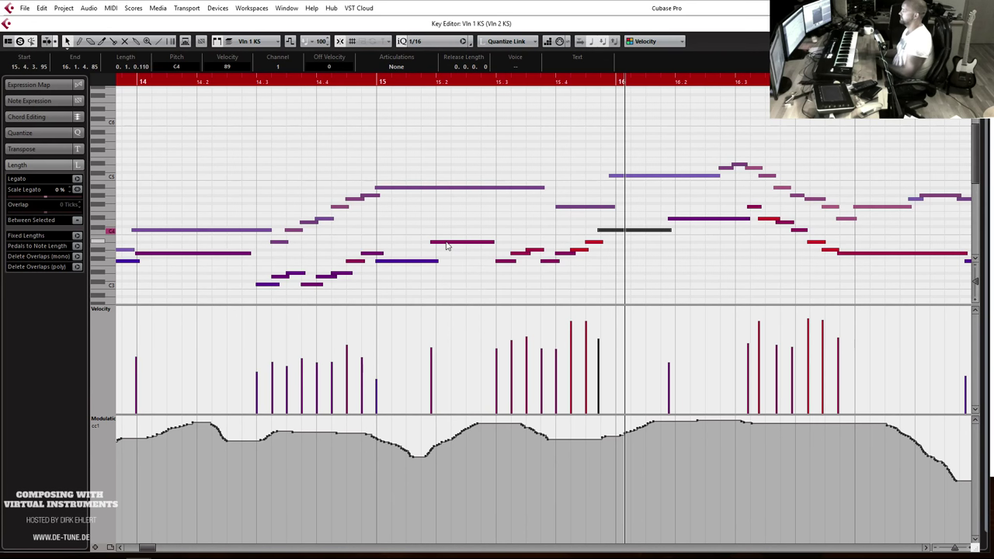
{"action": "left_click", "coordinate": [250, 93]}
{"action": "key", "text": "space"}
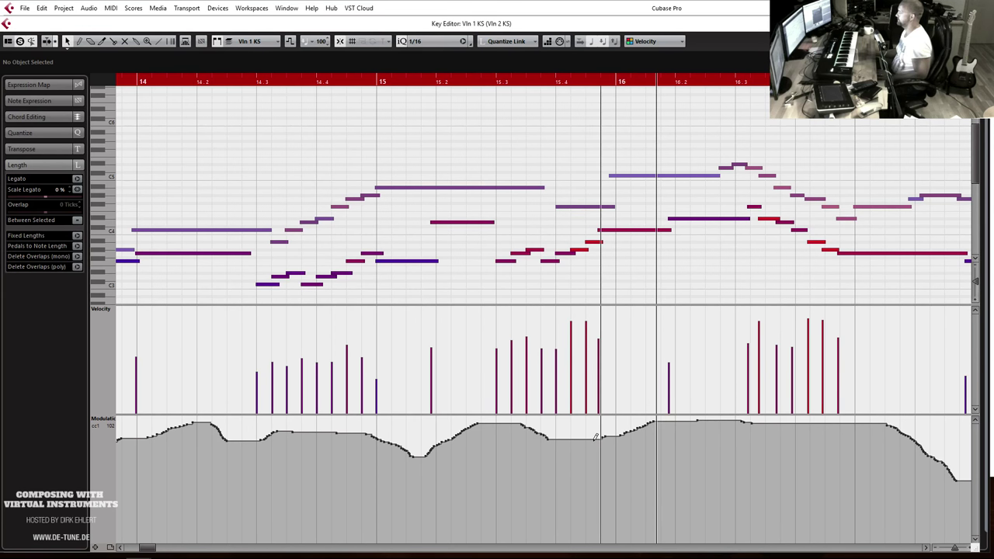
Set quantize to 1/32 and redraw Vln 1's modulation curve from 15.4 as a dip that rises again after bar 16.
{"action": "left_click", "coordinate": [434, 41]}
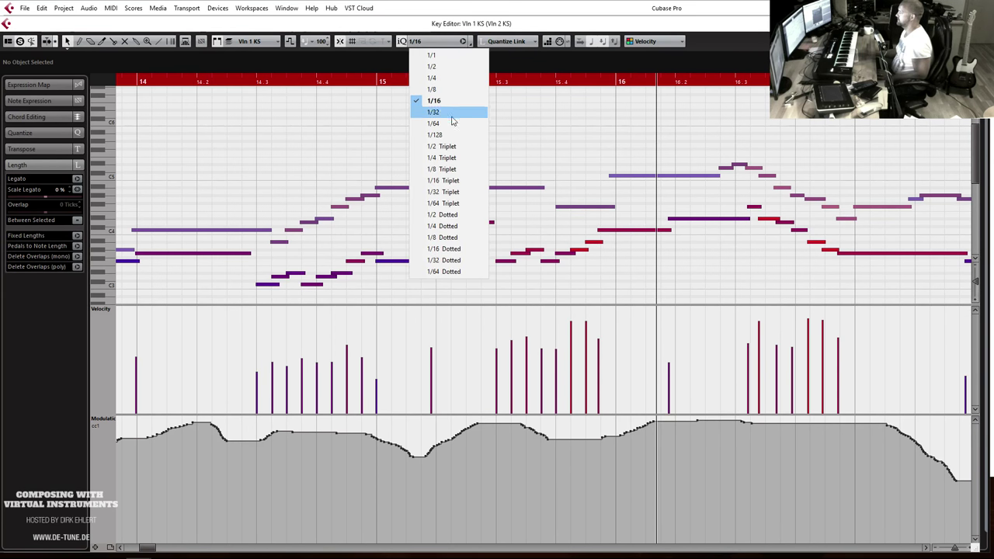
{"action": "left_click", "coordinate": [433, 111]}
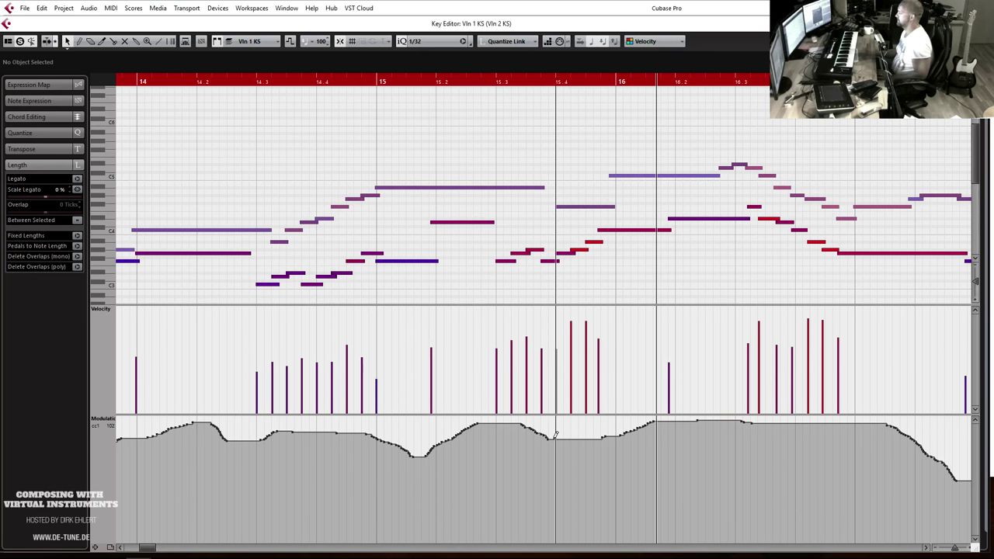
{"action": "mouse_move", "coordinate": [556, 440]}
{"action": "left_mouse_down"}
{"action": "mouse_move", "coordinate": [611, 457]}
{"action": "mouse_move", "coordinate": [648, 423]}
{"action": "left_mouse_up"}
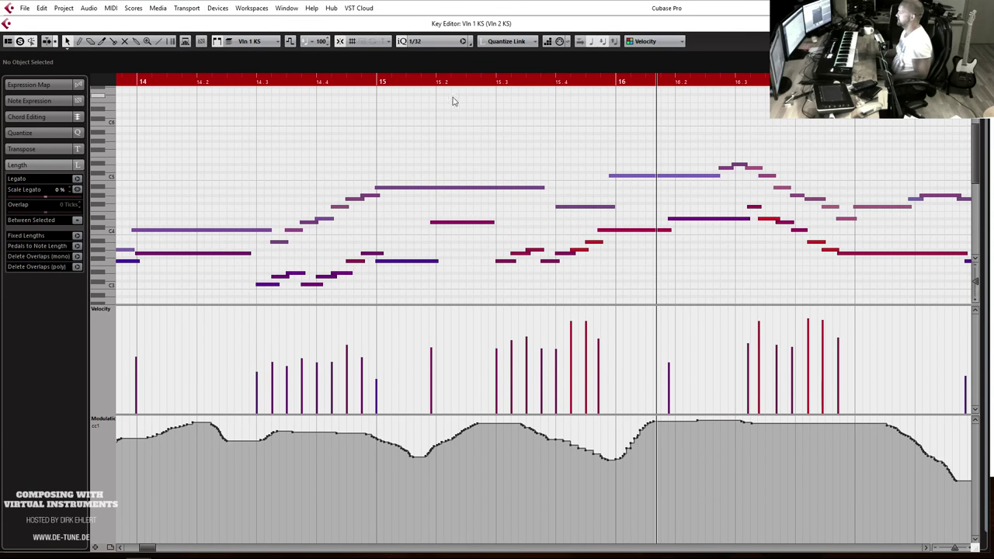
Lower Vln 1's D4 note in bar 15 to A#3 and audition from bar 15.
{"action": "left_click_drag", "start_coordinate": [441, 226], "coordinate": [453, 231]}
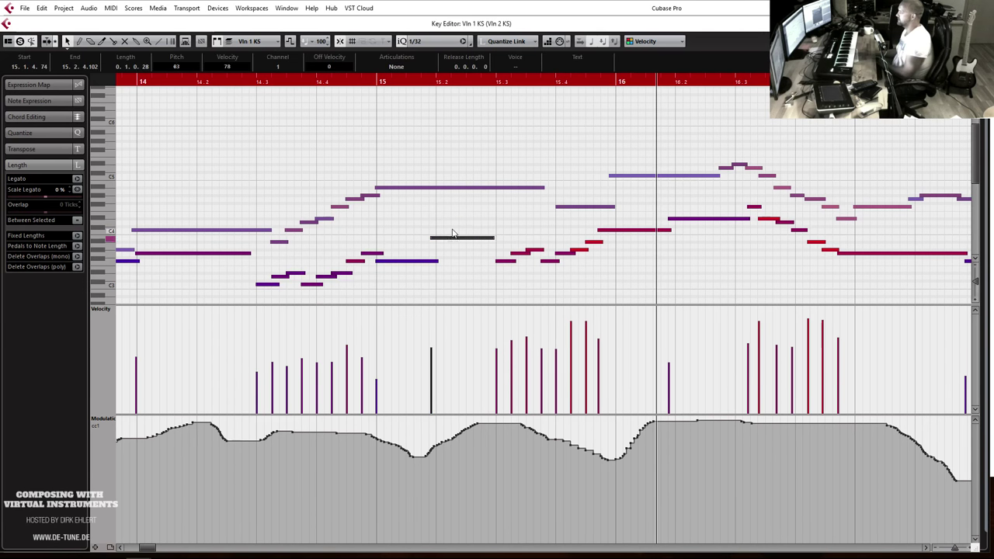
{"action": "left_click", "coordinate": [375, 81]}
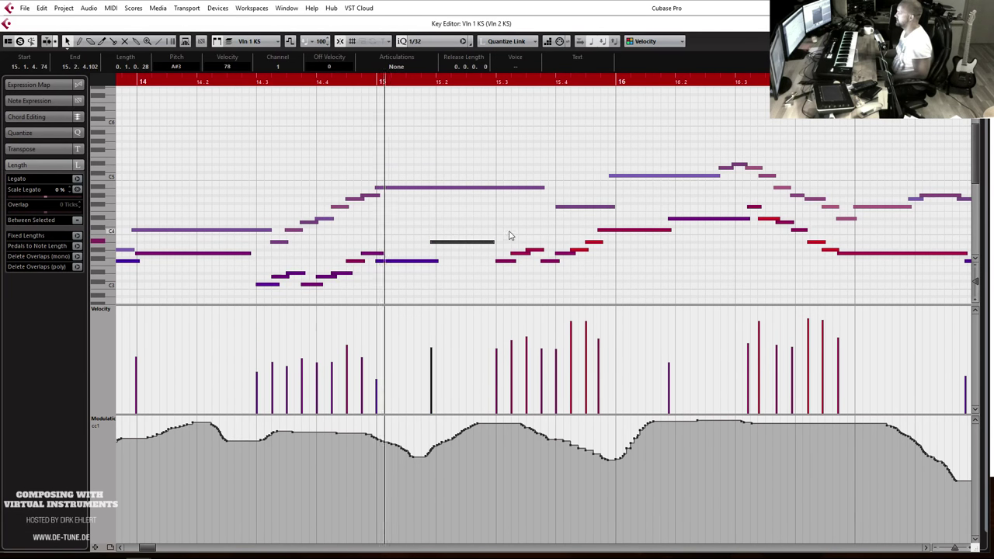
{"action": "key", "text": "space"}
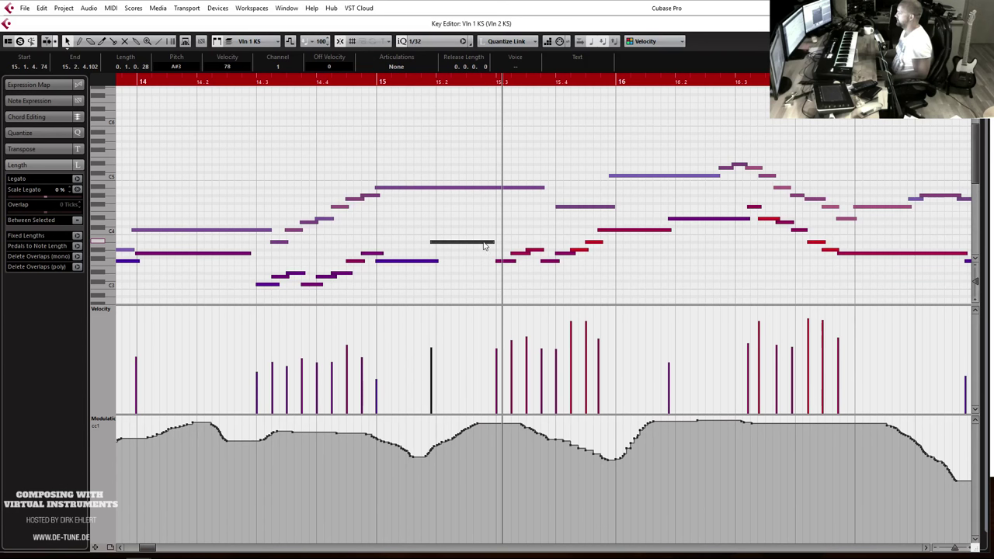
Split Vln 1's A#3 note at 15.2.3, lower its second part to G#3, and audition from 14.3.
{"action": "left_click", "coordinate": [468, 243], "text": "alt"}
{"action": "mouse_move", "coordinate": [467, 243]}
{"action": "left_mouse_down"}
{"action": "mouse_move", "coordinate": [483, 247]}
{"action": "mouse_move", "coordinate": [467, 244]}
{"action": "left_mouse_up"}
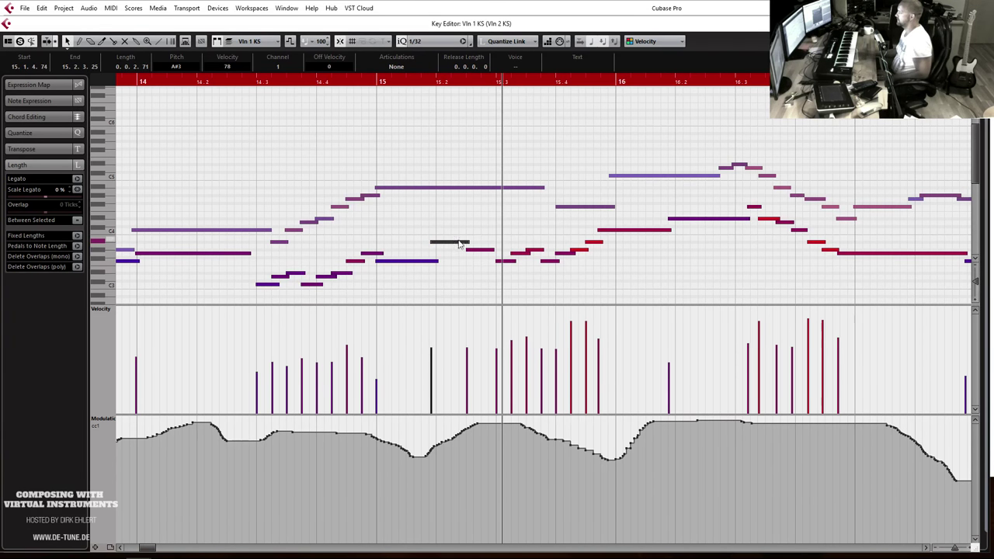
{"action": "left_click", "coordinate": [260, 81]}
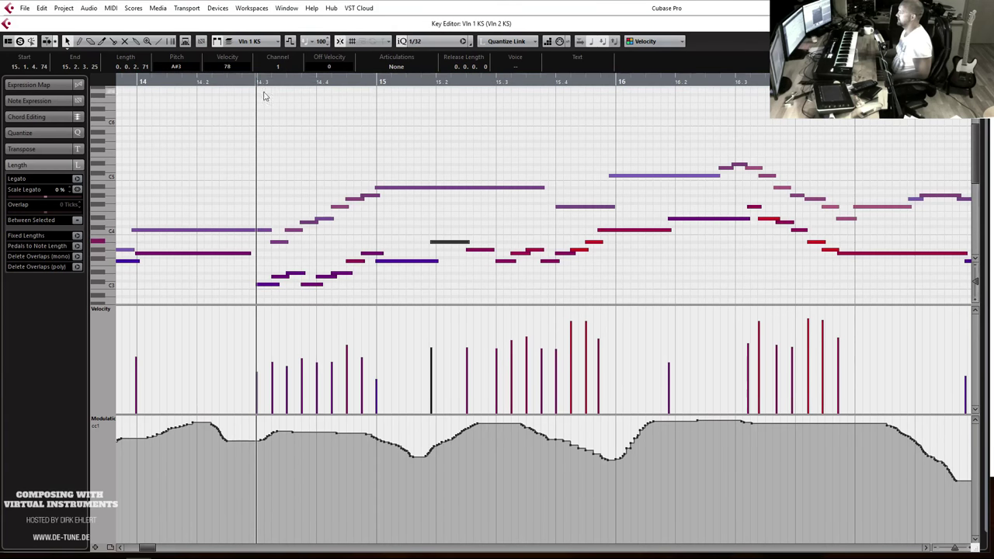
{"action": "key", "text": "space"}
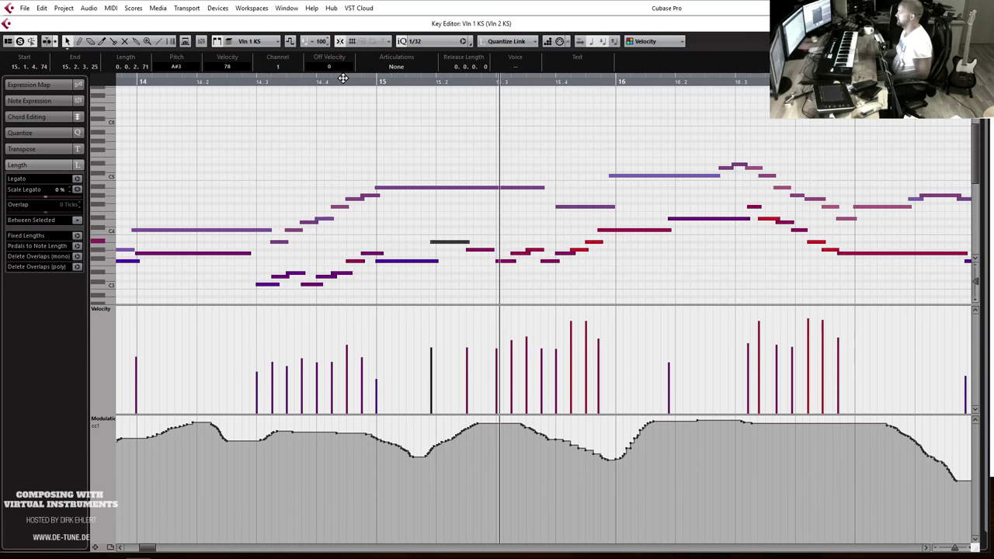
Lower the second part of Vln 1's split note at 15.2.3 to G3 and audition the passage.
{"action": "left_click", "coordinate": [488, 249]}
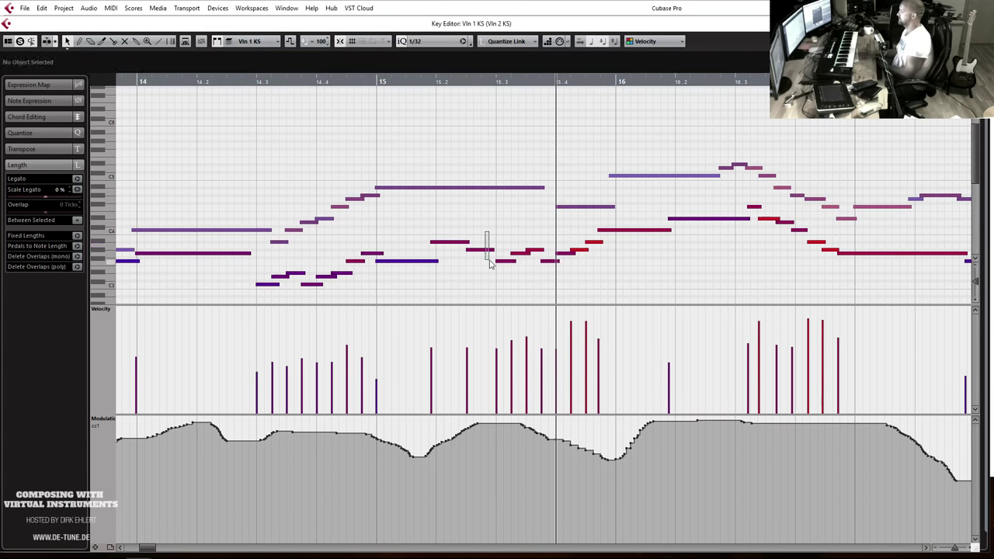
{"action": "key", "text": "space"}
{"action": "key", "text": "space"}
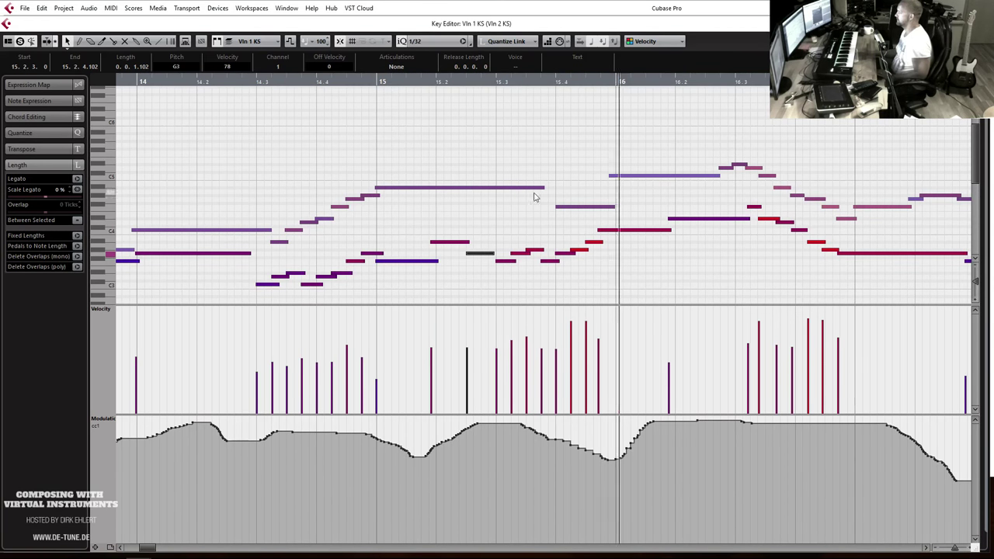
Set Vln 2's C5 note to start at 16.1.1.0 with velocity 104, and audition from bar 14.
{"action": "key", "text": "g"}
{"action": "left_click", "coordinate": [511, 183]}
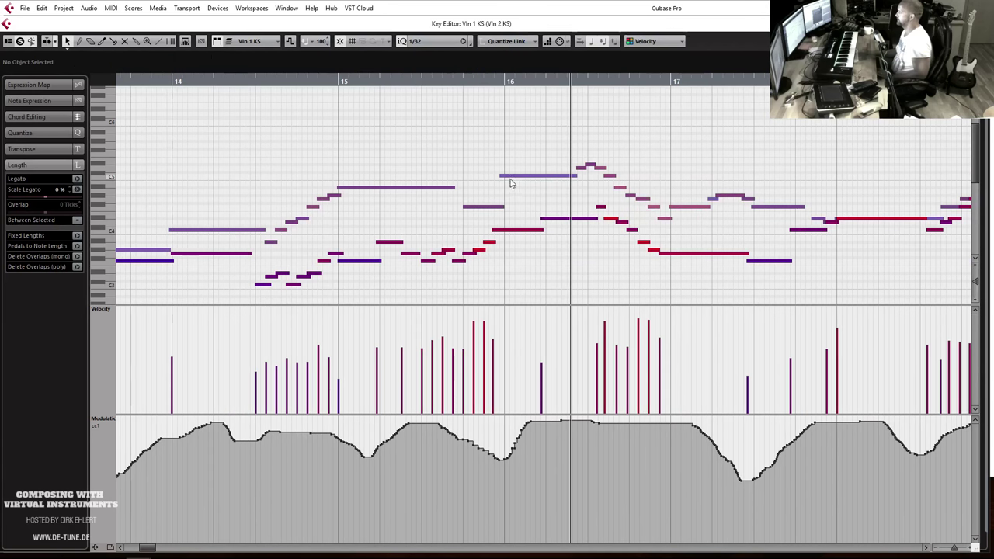
{"action": "left_click", "coordinate": [508, 177]}
{"action": "left_click_drag", "start_coordinate": [499, 176], "coordinate": [505, 176]}
{"action": "left_click_drag", "start_coordinate": [505, 353], "coordinate": [512, 364]}
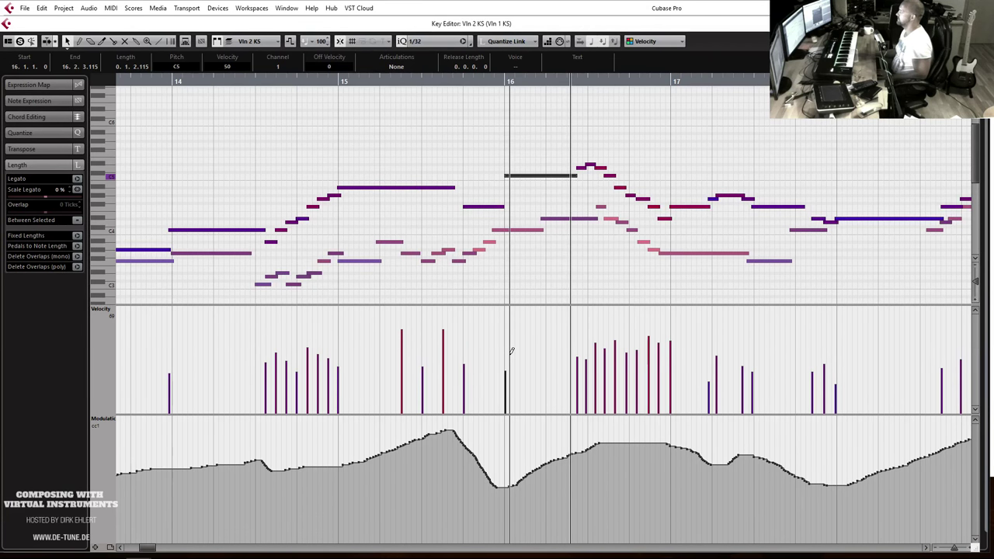
{"action": "left_click_drag", "start_coordinate": [511, 335], "coordinate": [512, 350]}
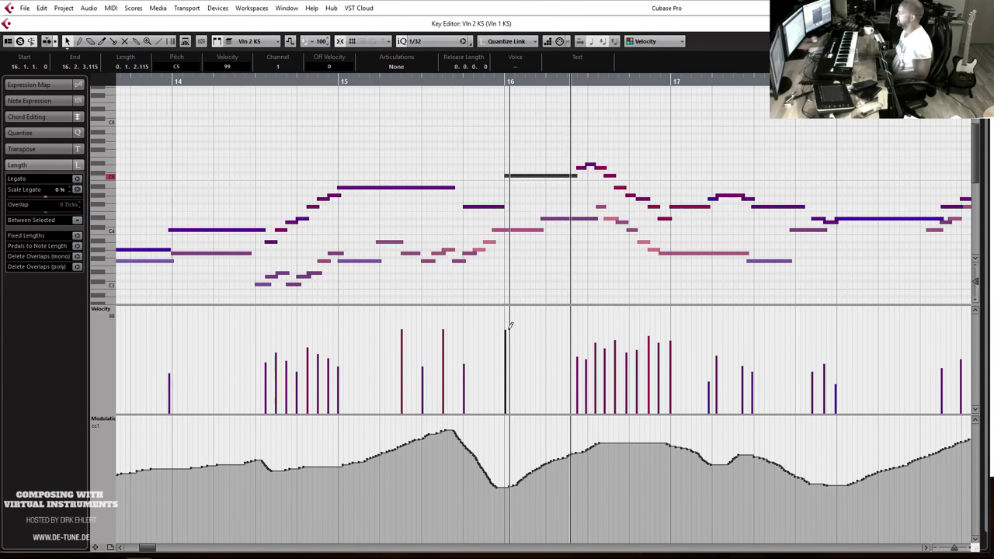
{"action": "double_click", "coordinate": [176, 79]}
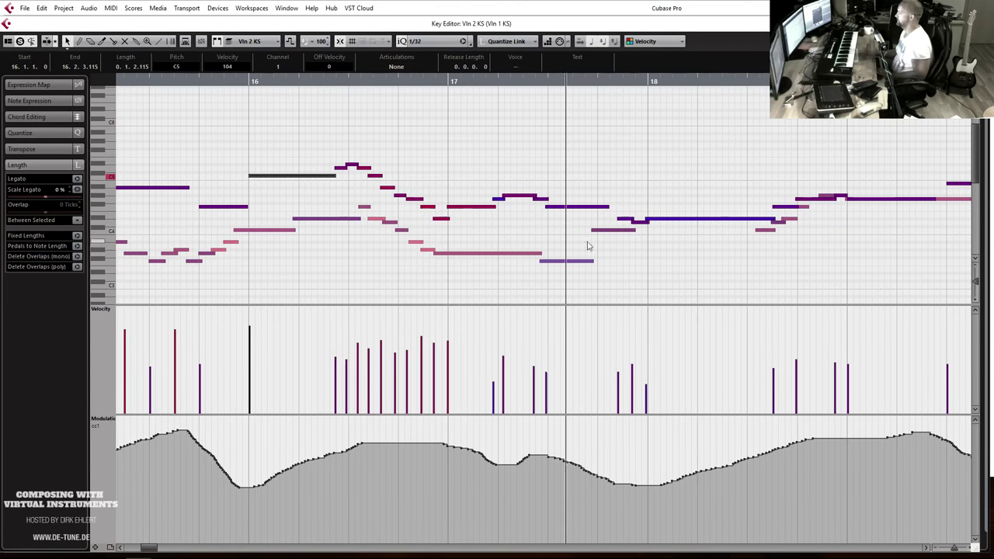
{"action": "key", "text": "space"}
Set quantize to 1/16 and tighten both violins' descending bar 16 runs, with Vln 1's long G3 note starting at 16.4.3.116.
{"action": "left_click", "coordinate": [245, 84]}
{"action": "left_click_drag", "start_coordinate": [337, 150], "coordinate": [439, 223]}
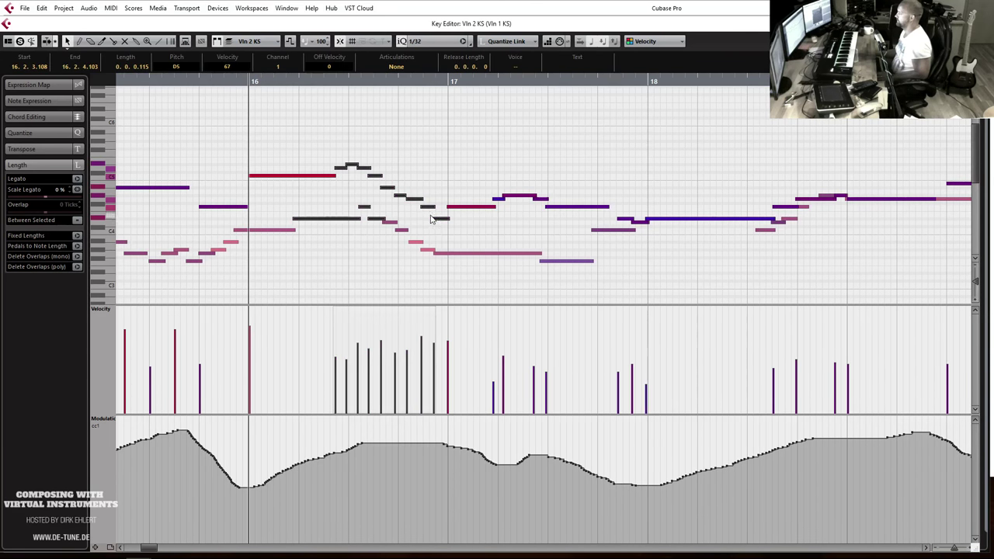
{"action": "left_click", "coordinate": [348, 152]}
{"action": "left_click", "coordinate": [417, 44]}
{"action": "left_click", "coordinate": [426, 104]}
{"action": "left_click_drag", "start_coordinate": [343, 133], "coordinate": [423, 261]}
{"action": "key", "text": "q"}
{"action": "left_click", "coordinate": [441, 218]}
{"action": "left_click", "coordinate": [445, 254]}
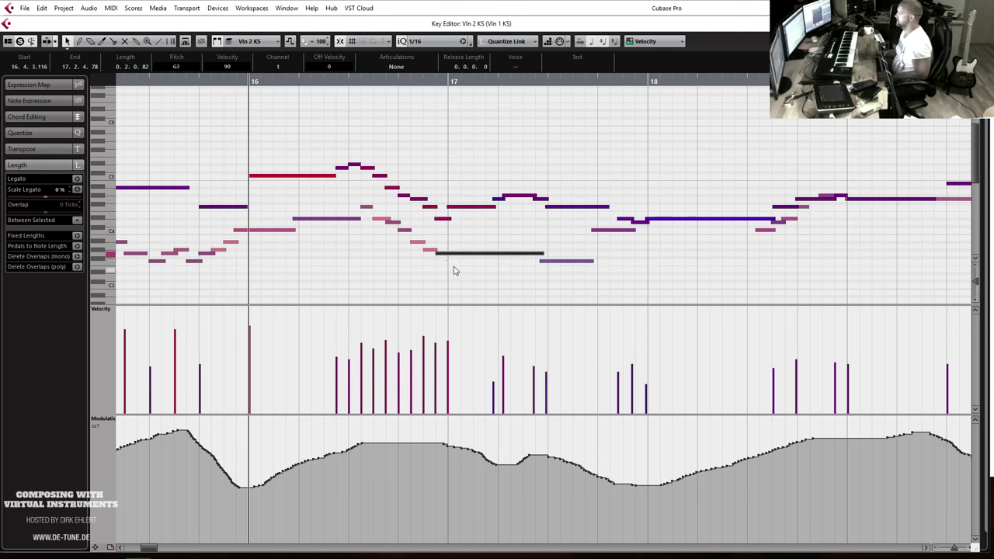
Lower Vln 2's two notes around 17.2 to D#4 and F4, and audition the passage.
{"action": "key", "text": "space"}
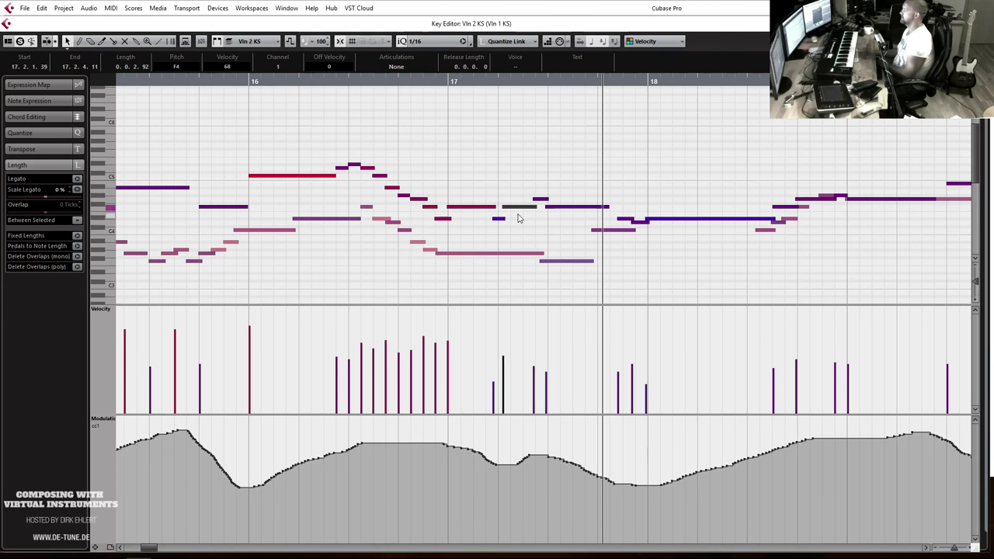
{"action": "left_click", "coordinate": [556, 216]}
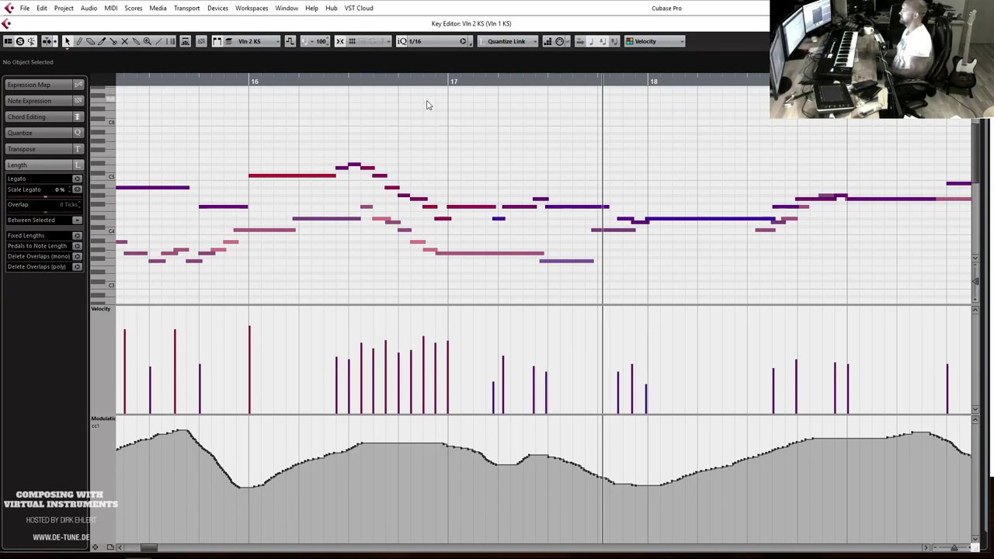
{"action": "key", "text": "space"}
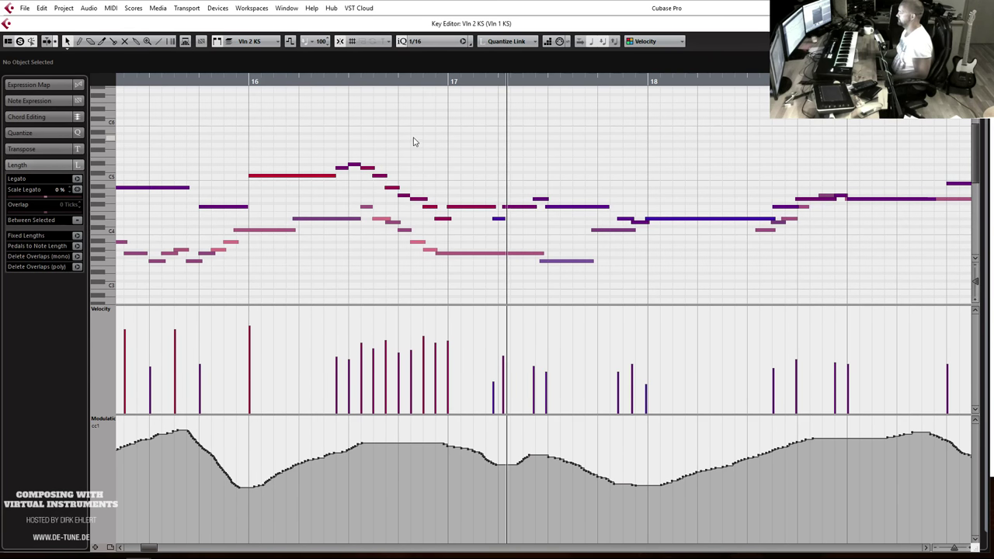
Shift Vln 2's short D#4 note before 17.2 slightly earlier, set the following F4 to start at 17.2.1.0, and audition.
{"action": "left_click", "coordinate": [498, 220]}
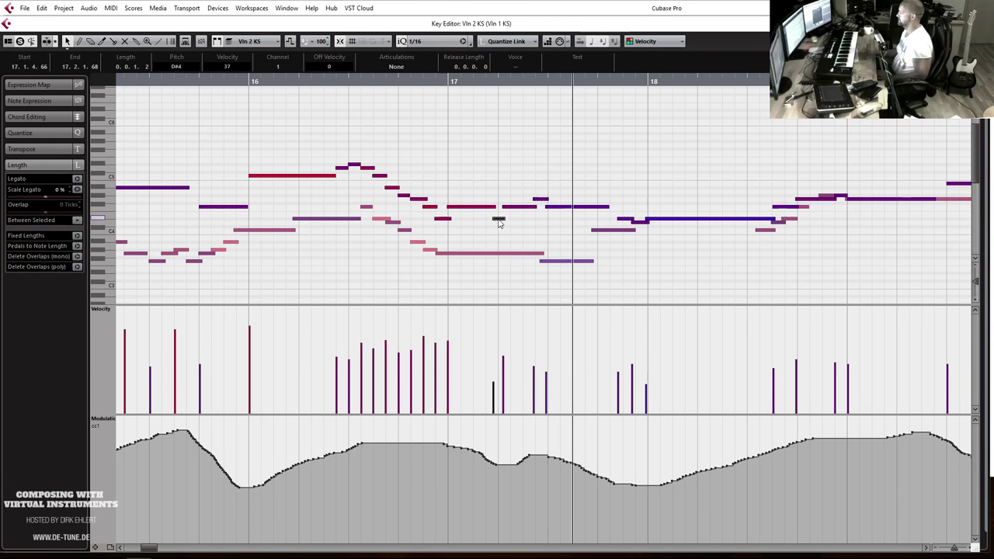
{"action": "left_click_drag", "start_coordinate": [510, 212], "coordinate": [511, 212]}
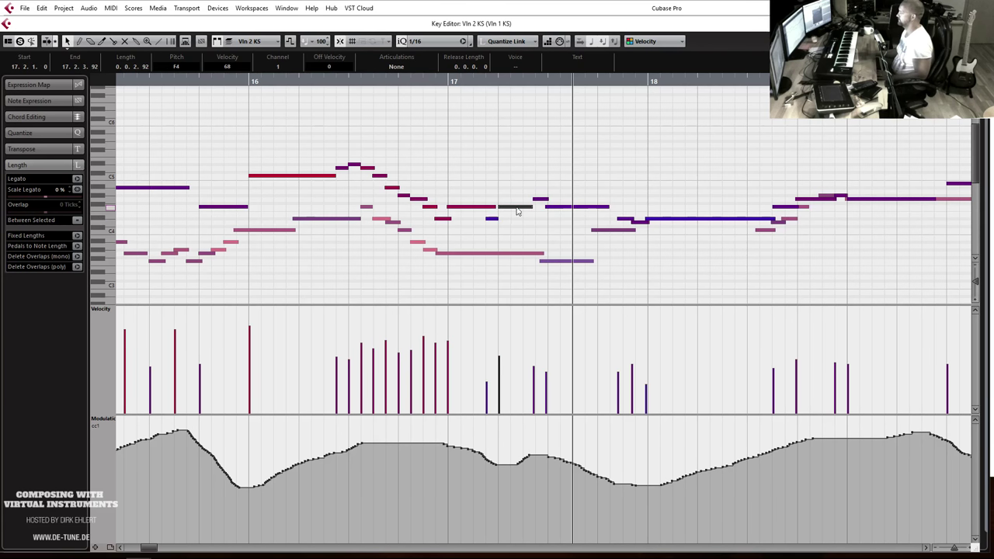
{"action": "key", "text": "space"}
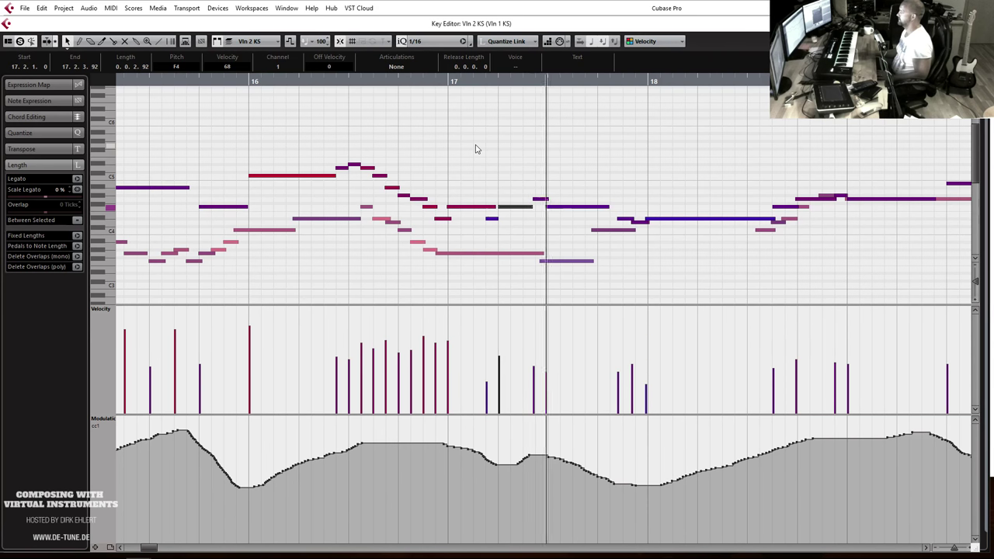
Set Vln 1's F3 note in bar 17 to start at 17.2.4.64 and raise it to G3.
{"action": "left_click", "coordinate": [552, 265]}
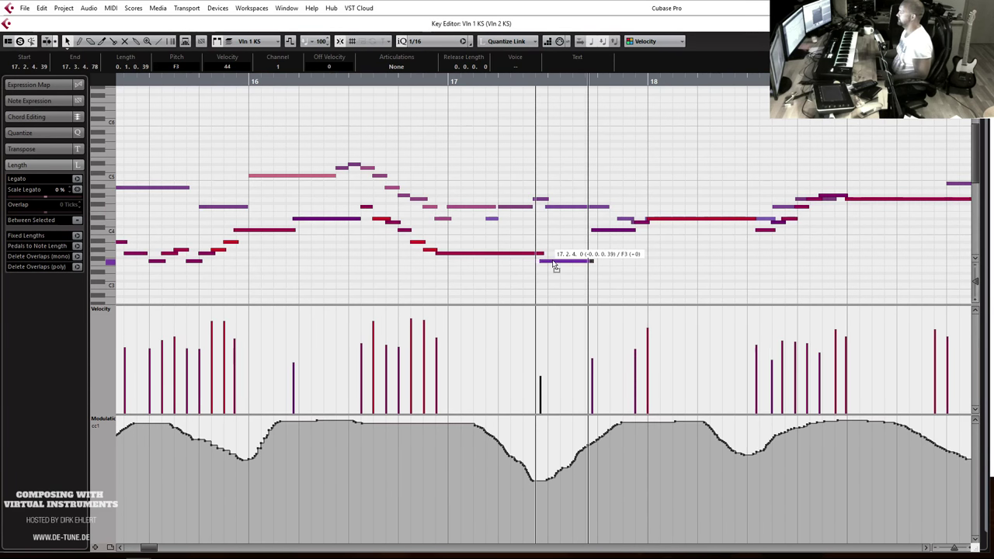
{"action": "left_click_drag", "start_coordinate": [554, 266], "coordinate": [554, 265]}
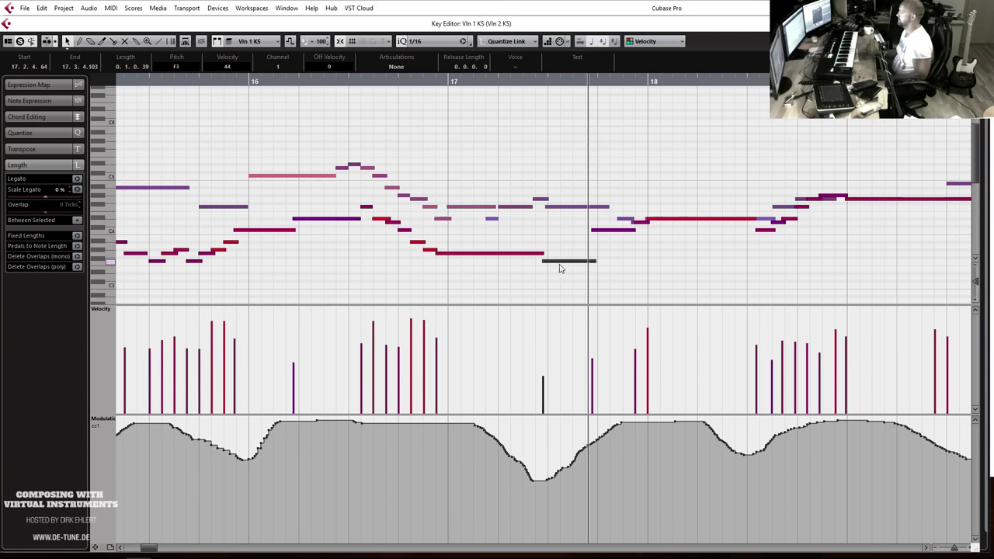
{"action": "key", "text": "Up"}
{"action": "key", "text": "Up"}
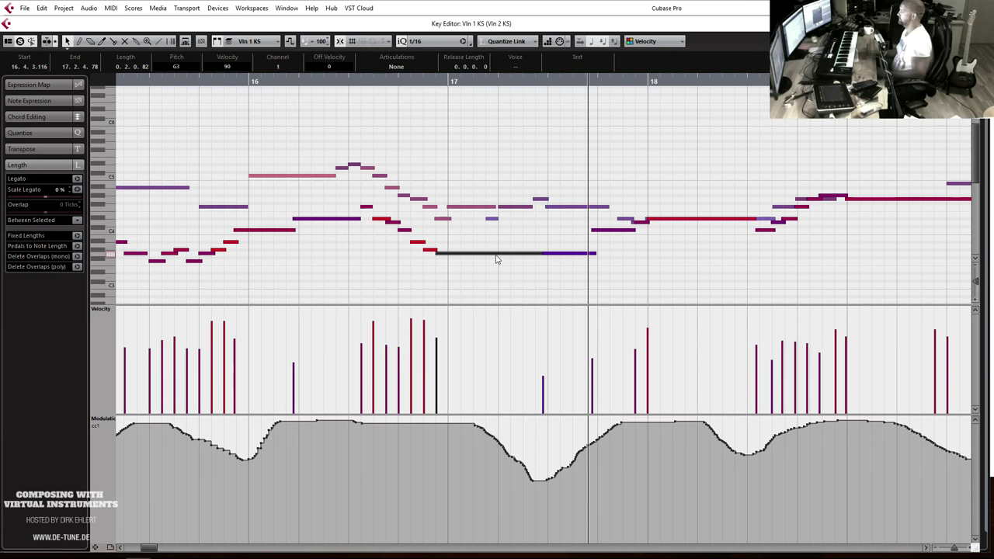
Split Vln 1's long G3 note at 17.2.1, raise its second part to G#3, and set the following note to A#3 starting at 17.2.4.84.
{"action": "left_click", "coordinate": [501, 253], "text": "alt"}
{"action": "left_click", "coordinate": [517, 261]}
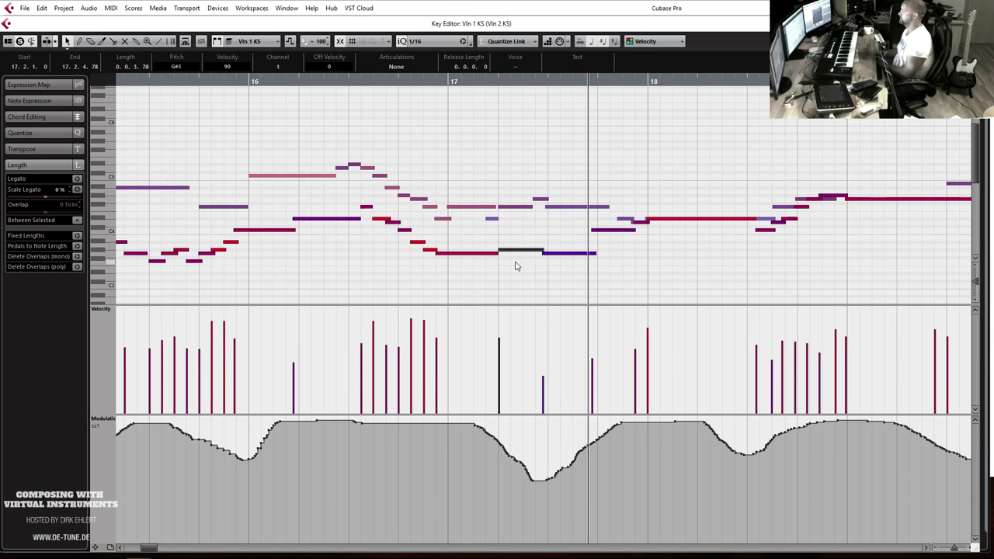
{"action": "left_click", "coordinate": [562, 263]}
{"action": "key", "text": "Up"}
{"action": "key", "text": "Up"}
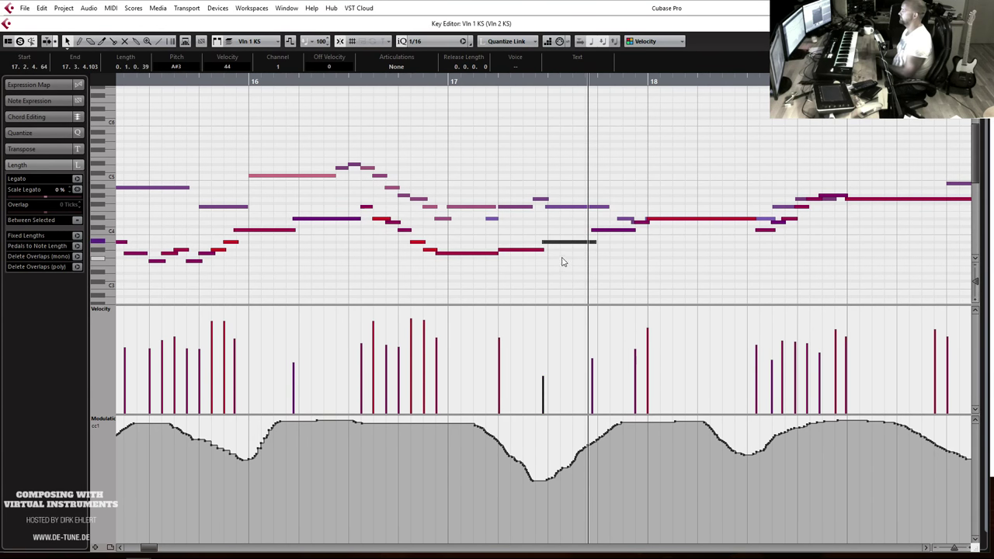
{"action": "left_click_drag", "start_coordinate": [545, 242], "coordinate": [546, 242]}
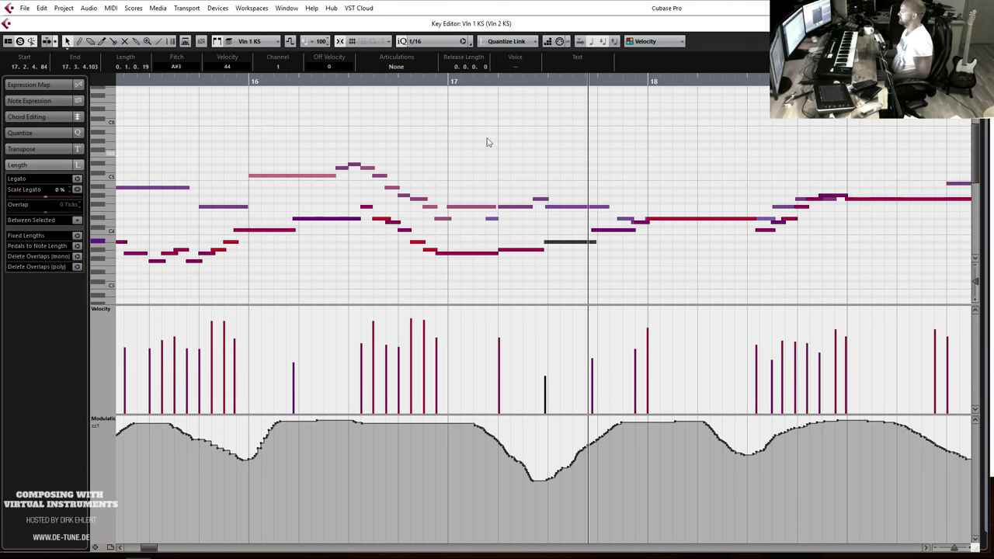
Audition both violin parts from the middle of bar 16 into bar 18, checking Vln 2's short D#4 note near 17.4.
{"action": "double_click", "coordinate": [351, 82]}
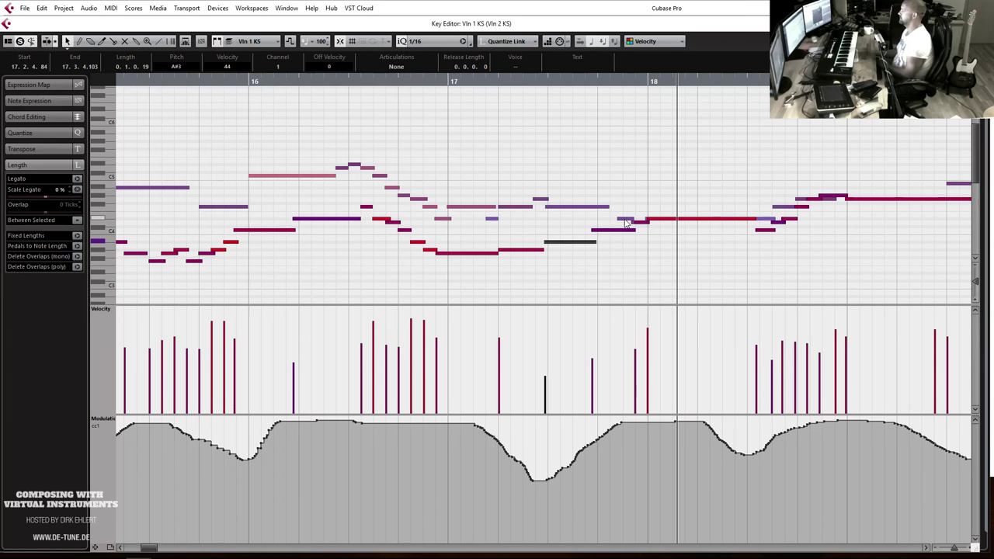
{"action": "left_click", "coordinate": [626, 222]}
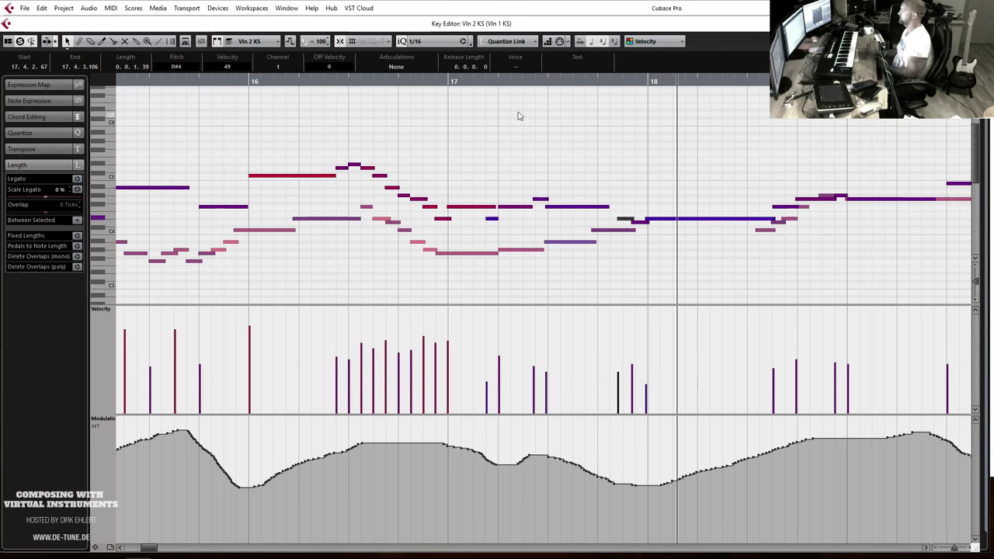
{"action": "left_click", "coordinate": [376, 80]}
{"action": "key", "text": "space"}
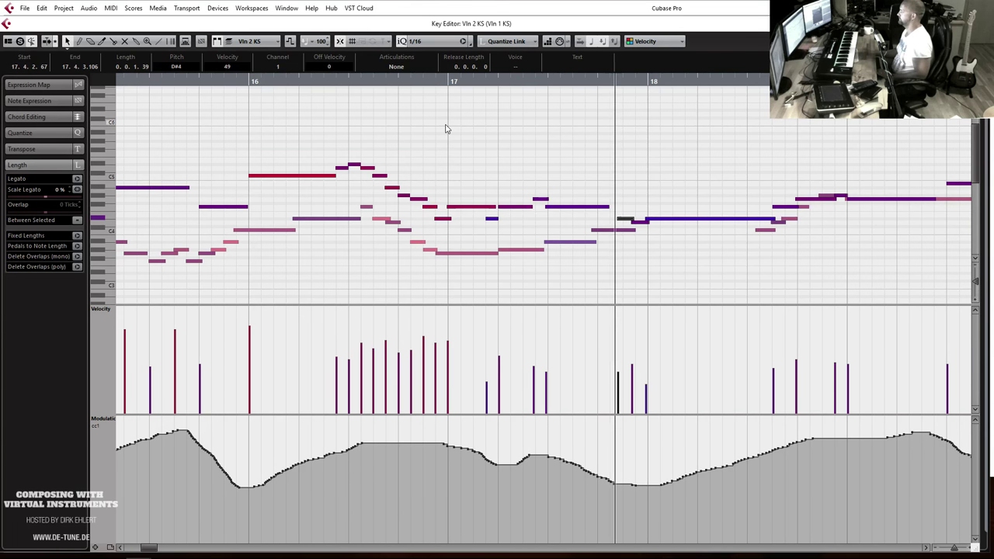
Extend the start of Vln 2's G#4 note before bar 19 back to 18.4.3.11.
{"action": "key", "text": "g"}
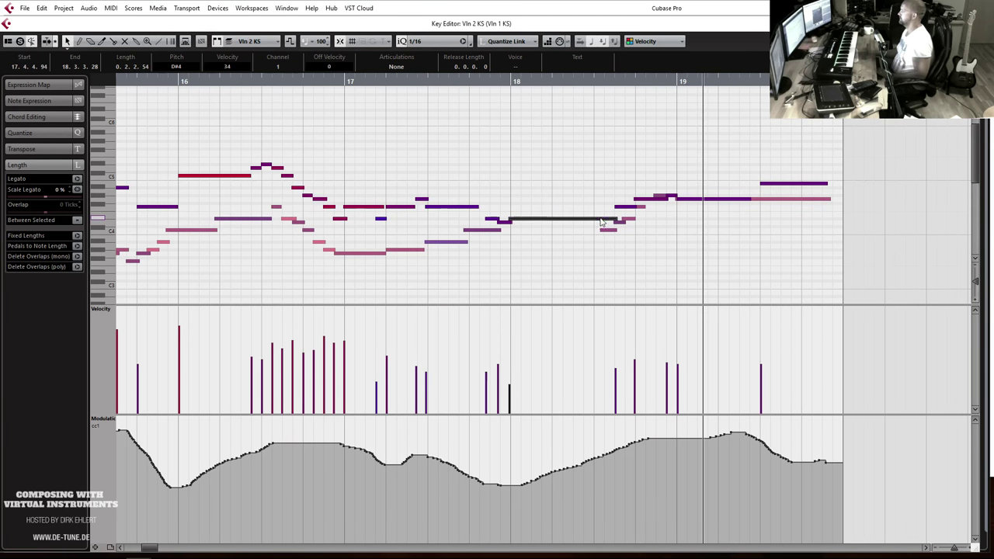
{"action": "left_click", "coordinate": [623, 208]}
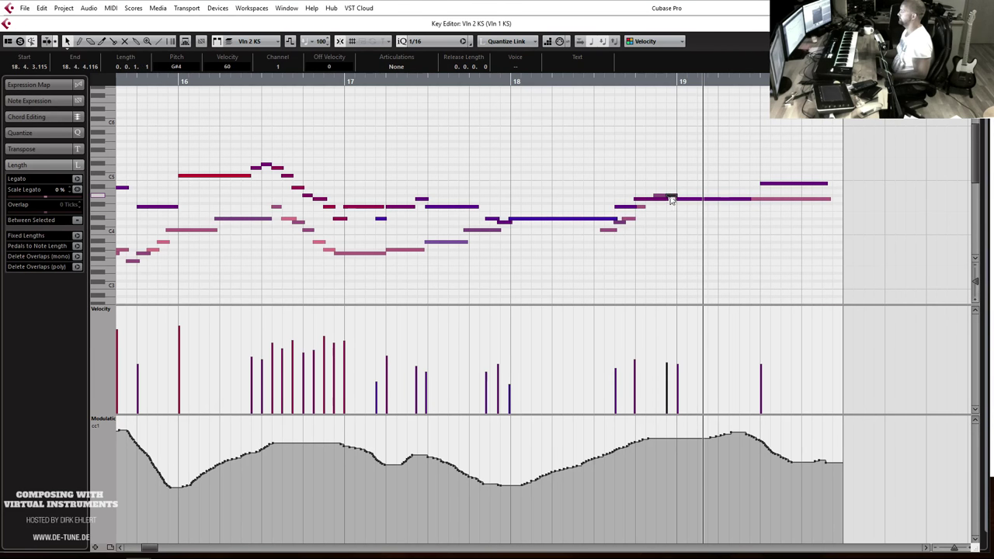
{"action": "left_click_drag", "start_coordinate": [666, 194], "coordinate": [654, 195]}
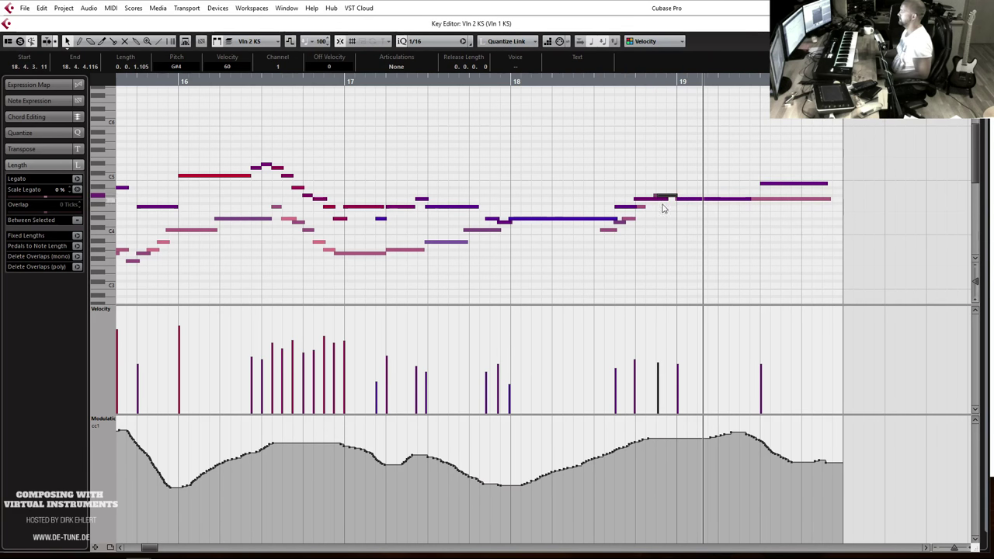
Move Vln 1's C4 note in bar 18 back to 18.3.1.0 and its D#4 note to 18.3.4.0.
{"action": "left_click", "coordinate": [609, 231]}
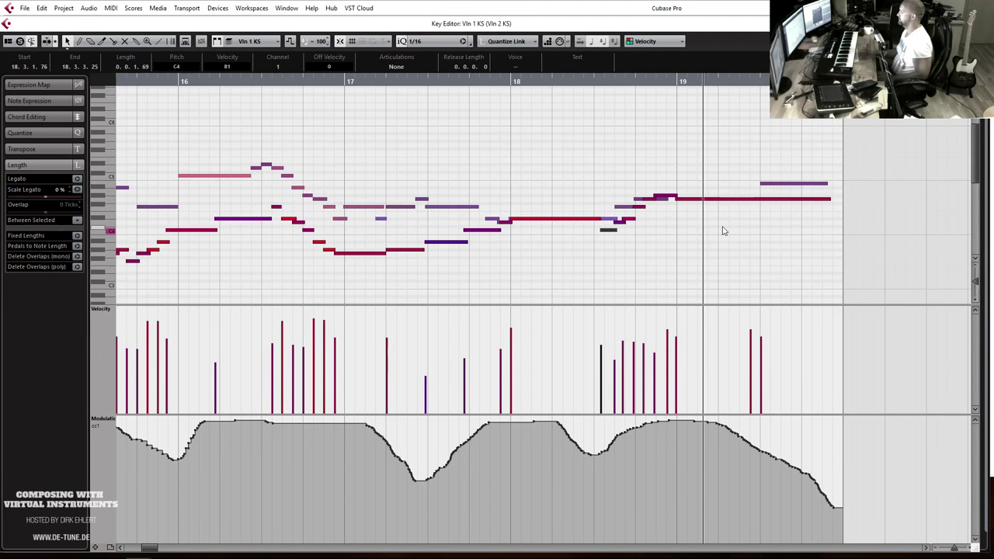
{"action": "scroll", "coordinate": [721, 229], "scroll_direction": "down", "scroll_amount": 10}
{"action": "left_click", "coordinate": [757, 262]}
{"action": "scroll", "coordinate": [694, 195], "scroll_direction": "down", "scroll_amount": 1}
{"action": "scroll", "coordinate": [642, 193], "scroll_direction": "up", "scroll_amount": 8}
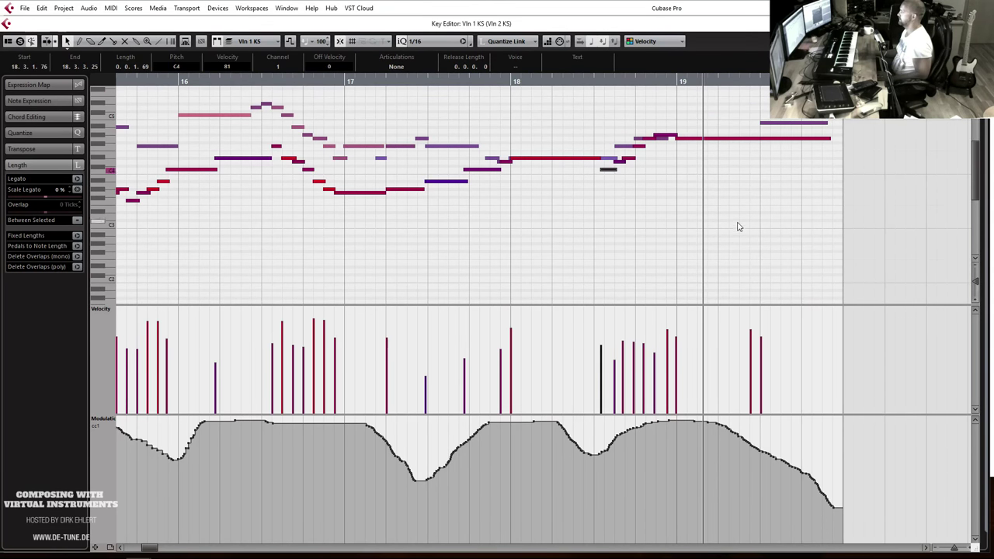
{"action": "scroll", "coordinate": [739, 227], "scroll_direction": "down", "scroll_amount": 4}
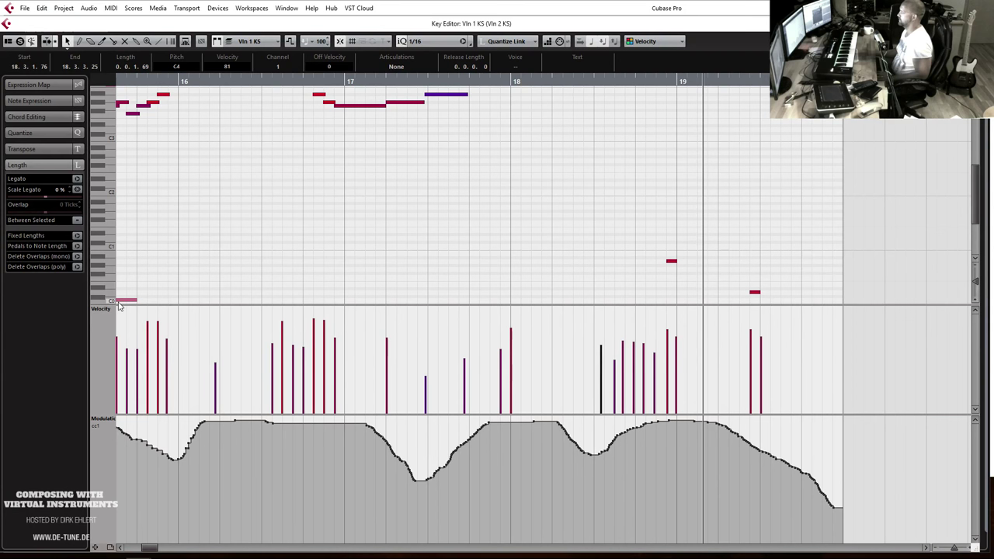
{"action": "scroll", "coordinate": [491, 193], "scroll_direction": "up", "scroll_amount": 6}
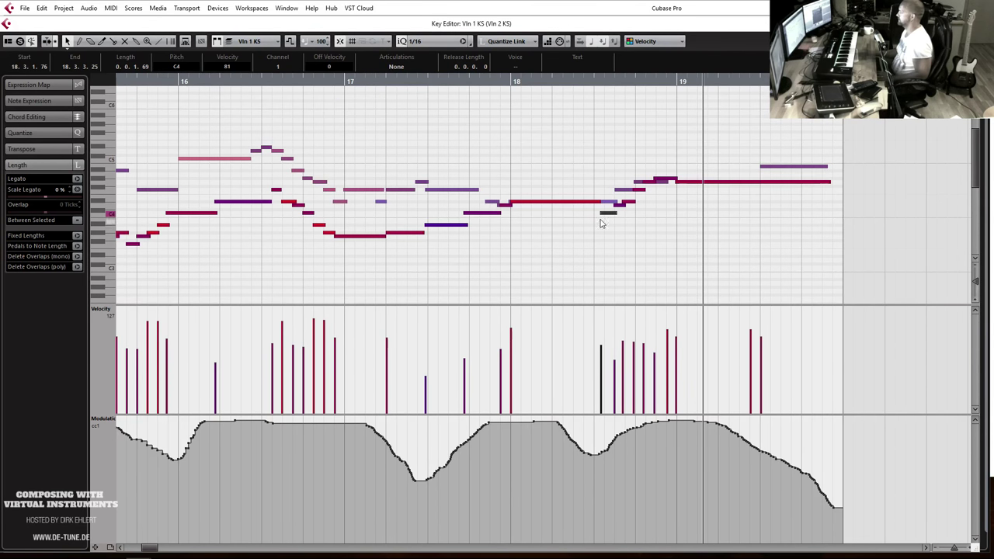
{"action": "left_click_drag", "start_coordinate": [607, 217], "coordinate": [601, 215]}
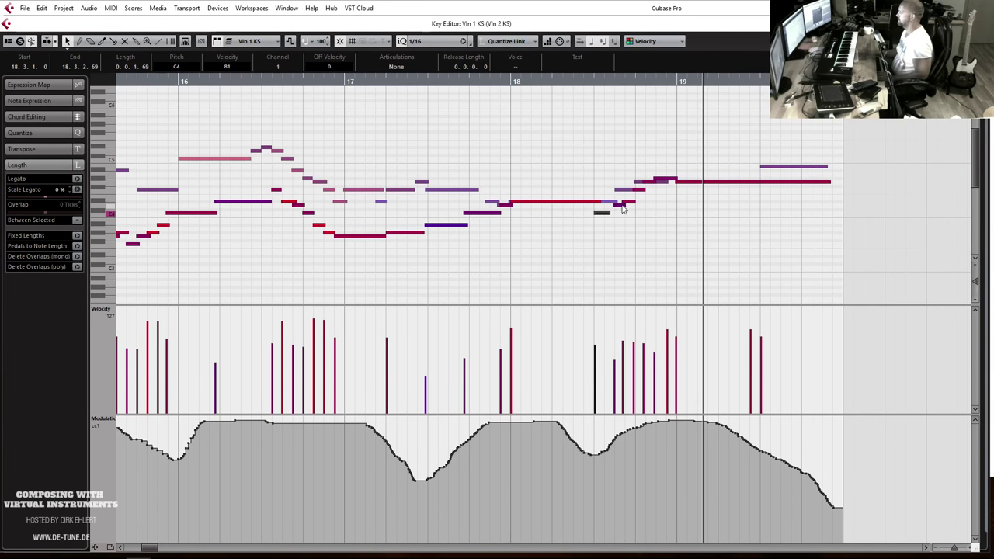
{"action": "left_click_drag", "start_coordinate": [629, 206], "coordinate": [632, 205]}
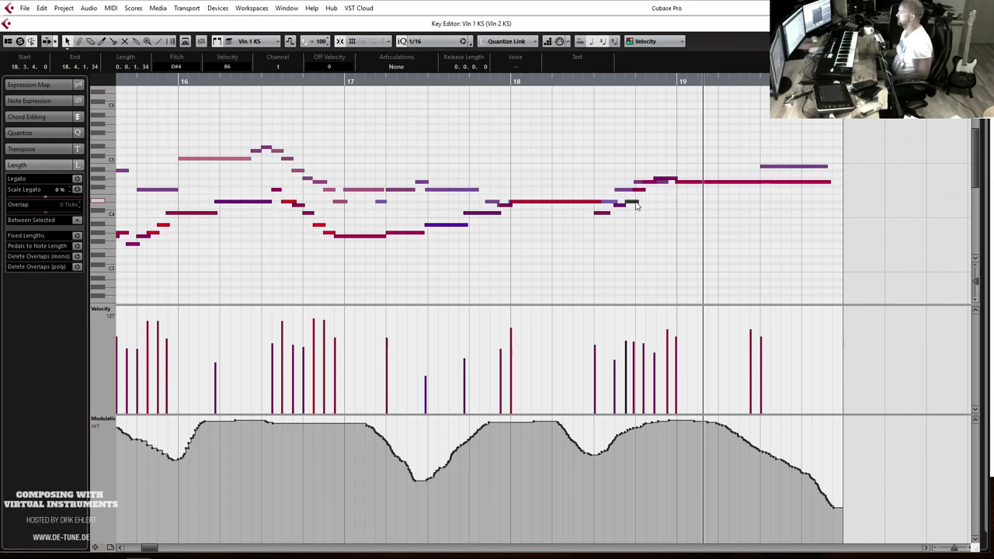
Audition both violin parts from the start of bar 18 into bar 19 and check Vln 1's keyswitch notes.
{"action": "key", "text": "h"}
{"action": "key", "text": "h"}
{"action": "key", "text": "h"}
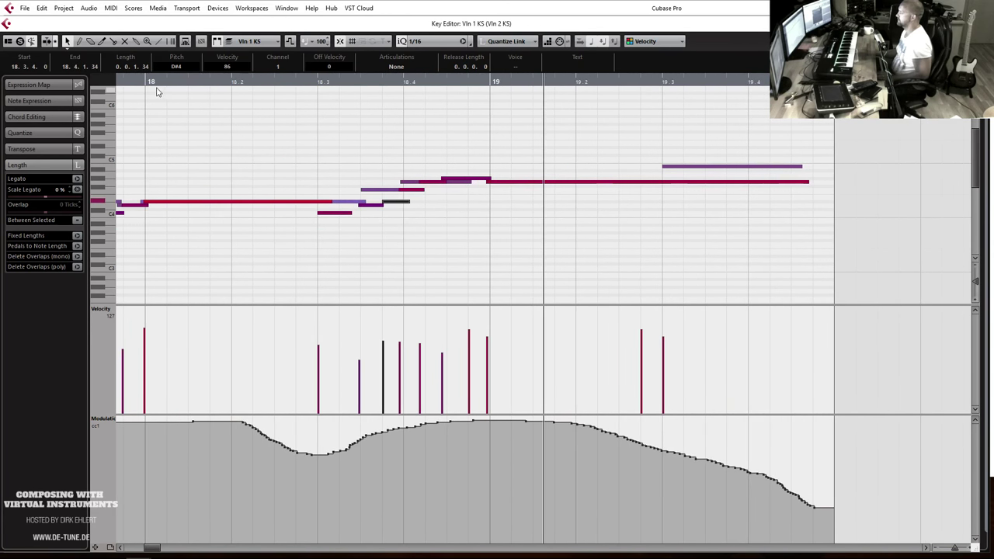
{"action": "left_click", "coordinate": [154, 82]}
{"action": "key", "text": "space"}
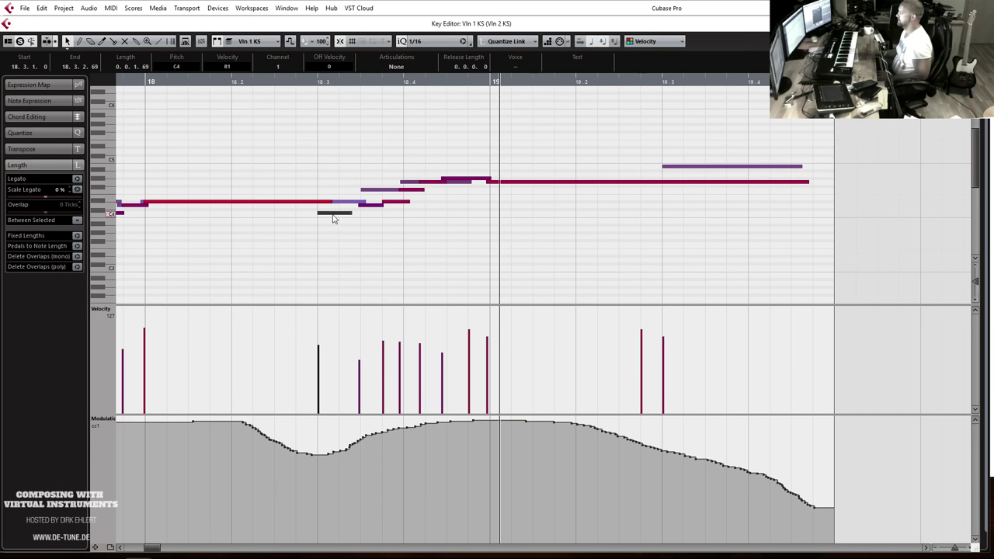
{"action": "scroll", "coordinate": [437, 208], "scroll_direction": "down", "scroll_amount": 3}
{"action": "left_click", "coordinate": [658, 291]}
{"action": "scroll", "coordinate": [335, 212], "scroll_direction": "up", "scroll_amount": 3}
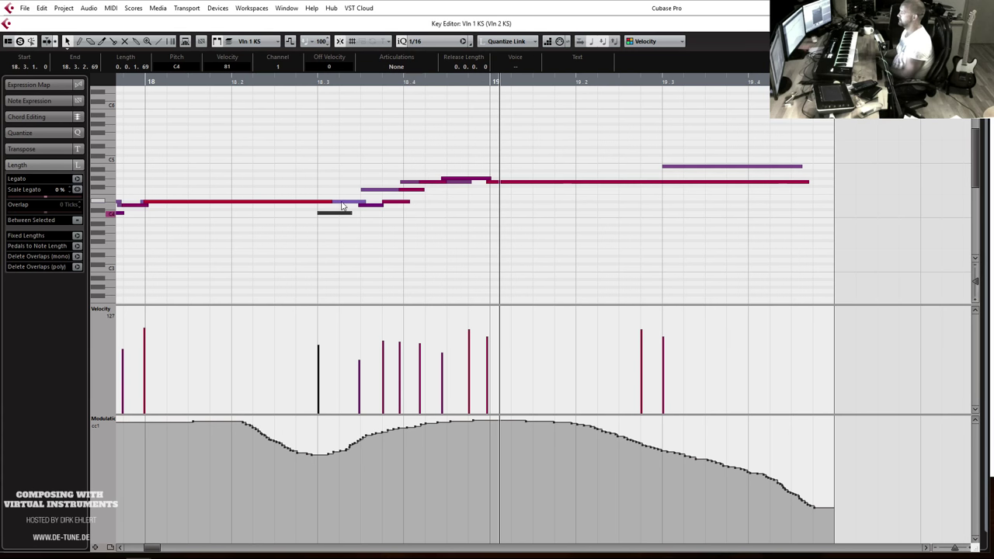
Lower Vln 1's rising run from 18.3.1 to G3, C4, D4, D#4 and F4, leading into the G#4, and play it back.
{"action": "left_click", "coordinate": [342, 204]}
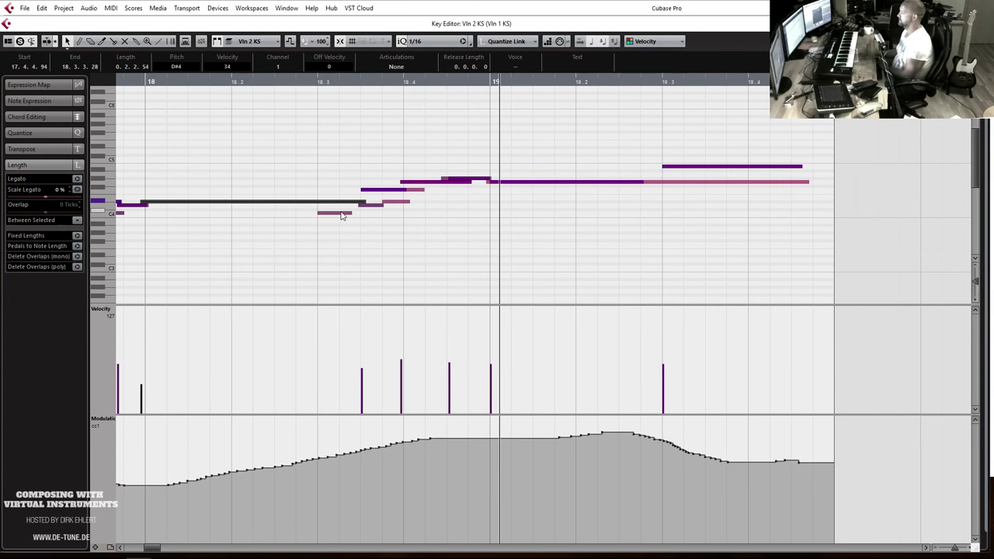
{"action": "left_click", "coordinate": [342, 214]}
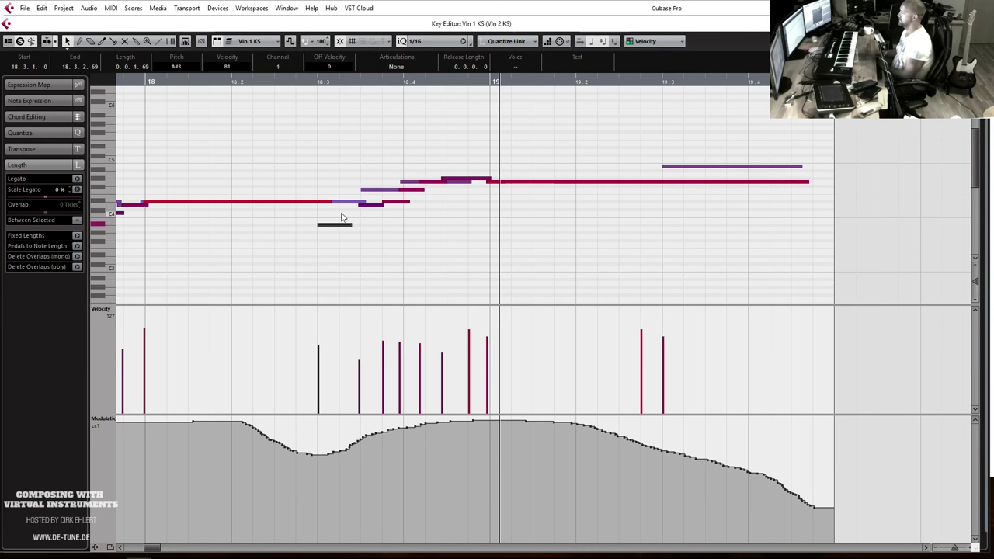
{"action": "key", "text": "Down"}
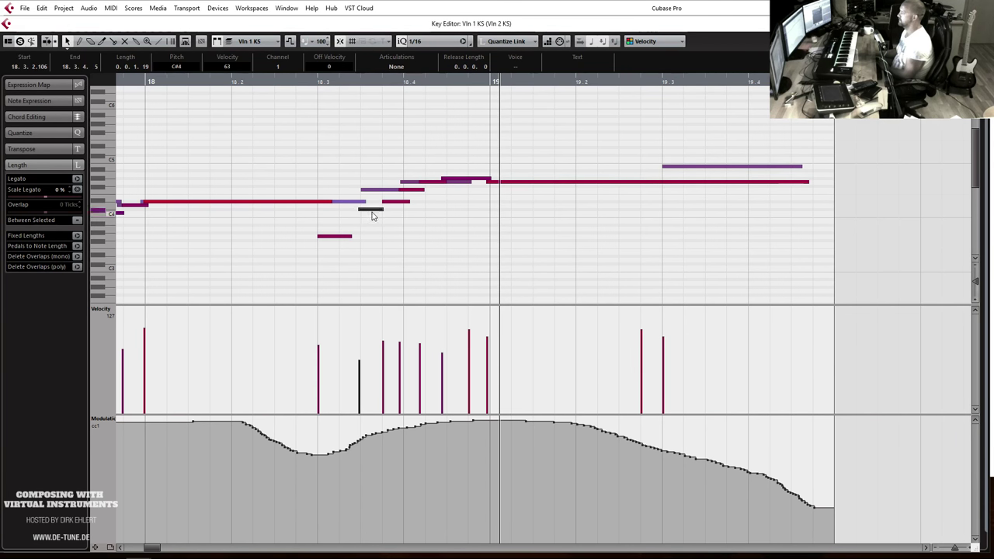
{"action": "left_click", "coordinate": [395, 202]}
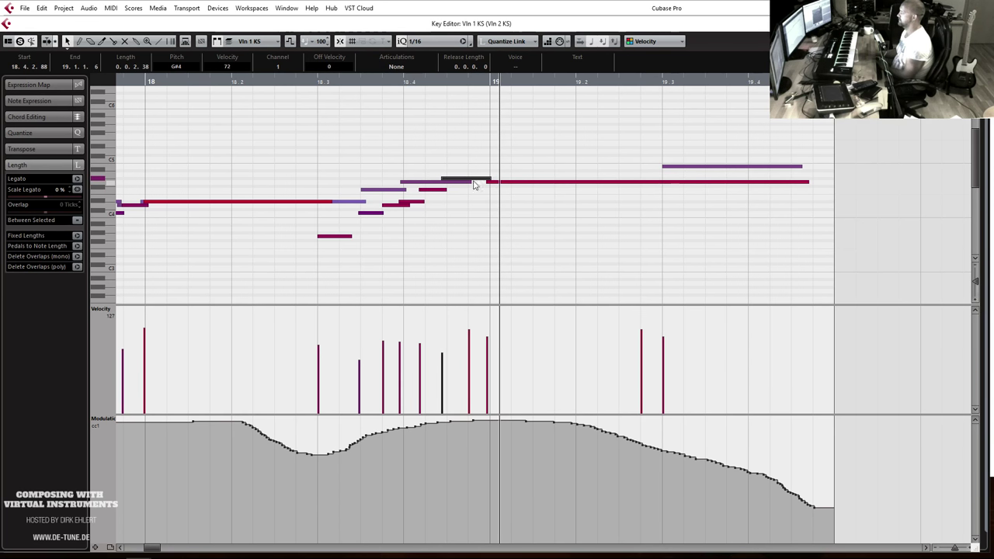
{"action": "key", "text": "space"}
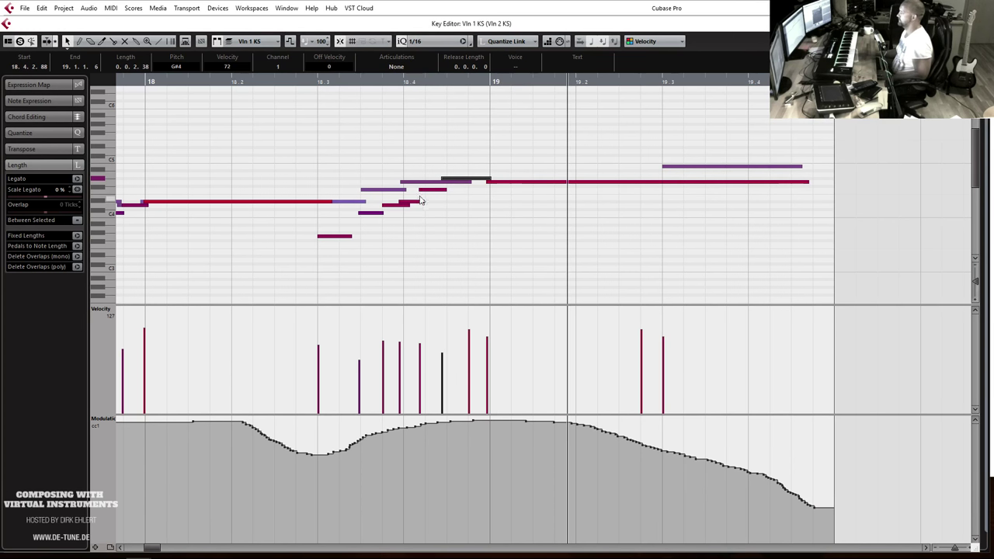
Shift Vln 1's D#4 and F4 notes near 18.4 slightly later, start Vln 2's G#4 slightly earlier and end its G4 at 18.4.2.118.
{"action": "left_click_drag", "start_coordinate": [410, 205], "coordinate": [455, 181]}
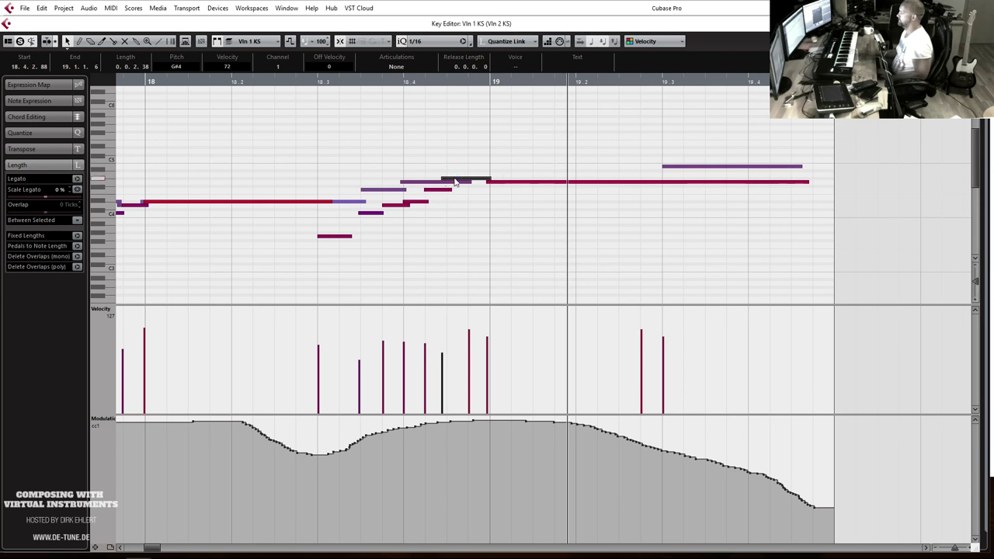
{"action": "left_click", "coordinate": [452, 183]}
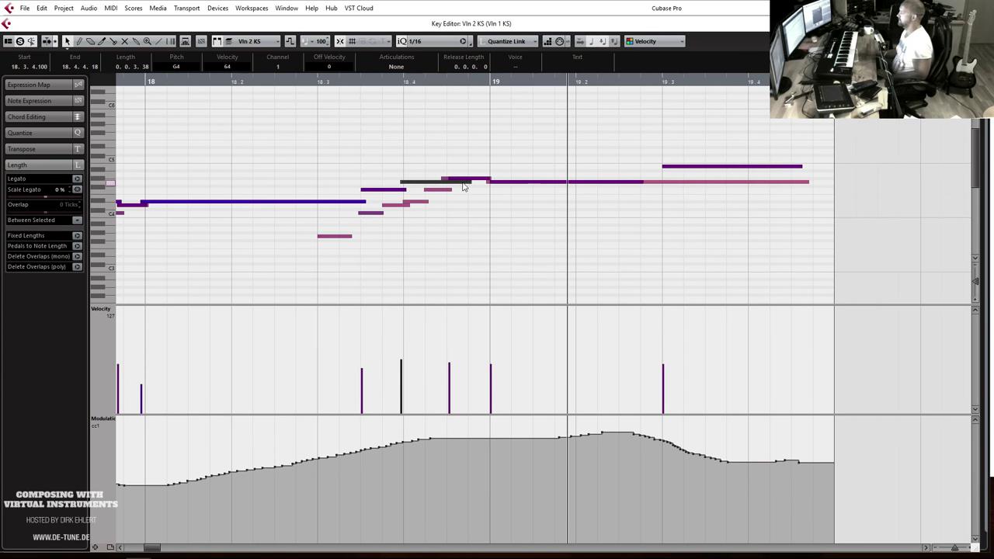
{"action": "mouse_move", "coordinate": [449, 179]}
{"action": "left_mouse_down"}
{"action": "mouse_move", "coordinate": [469, 183]}
{"action": "mouse_move", "coordinate": [443, 181]}
{"action": "left_mouse_up"}
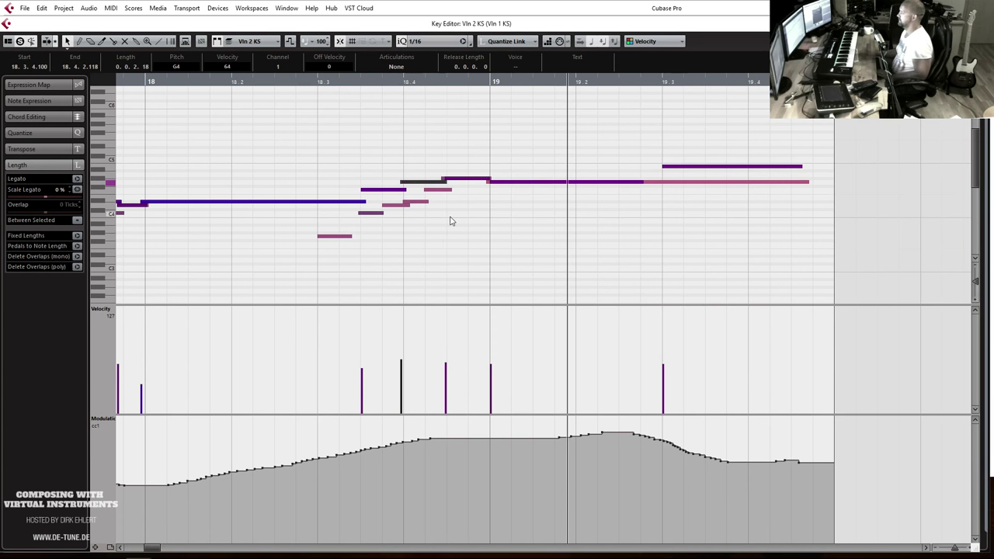
Close the violin editor and open the Vln 1 KS, Vln 2 KS, Vla and Cello parts together in the Key Editor.
{"action": "key", "text": "g"}
{"action": "key", "text": "g"}
{"action": "key", "text": "g"}
{"action": "key", "text": "g"}
{"action": "key", "text": "g"}
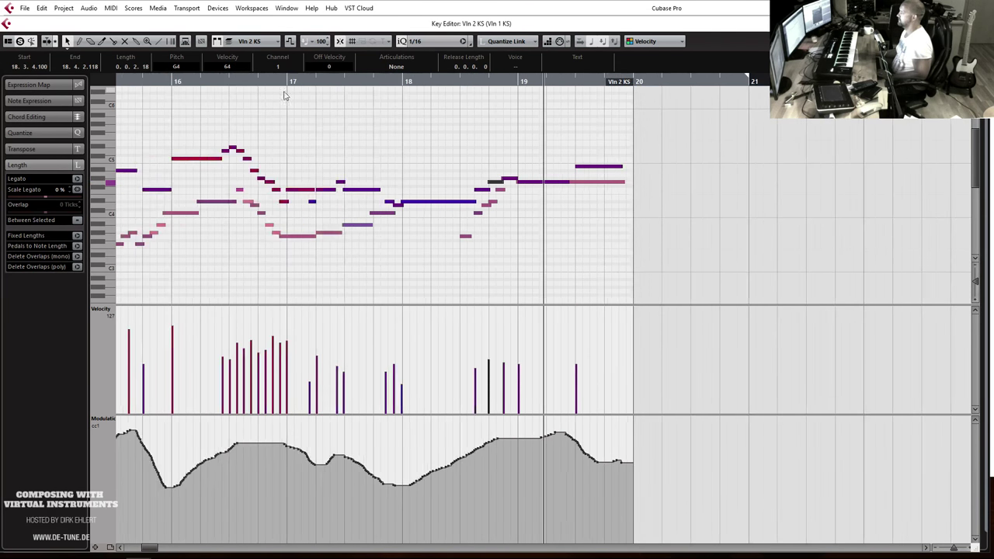
{"action": "key", "text": "Return"}
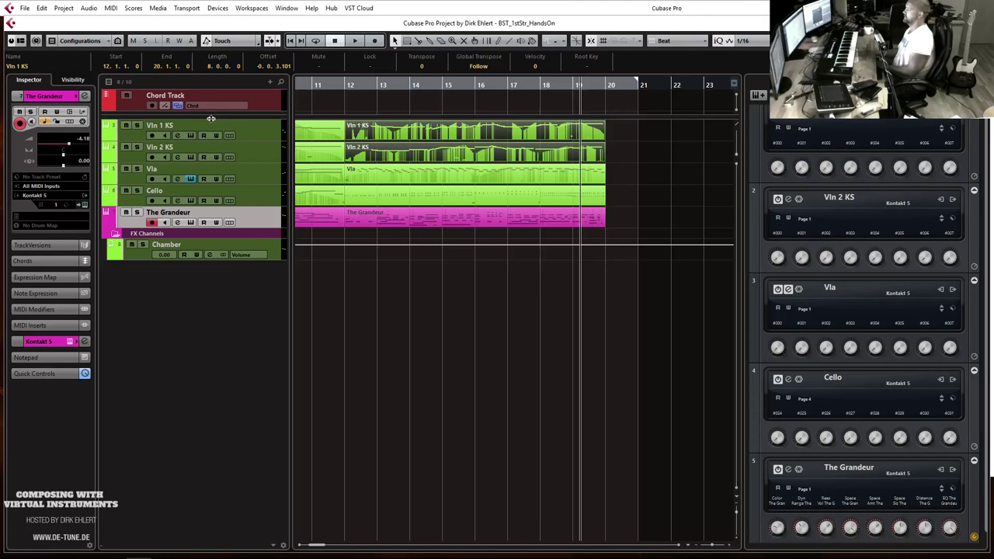
{"action": "left_click_drag", "start_coordinate": [618, 140], "coordinate": [598, 198]}
{"action": "key", "text": "Return"}
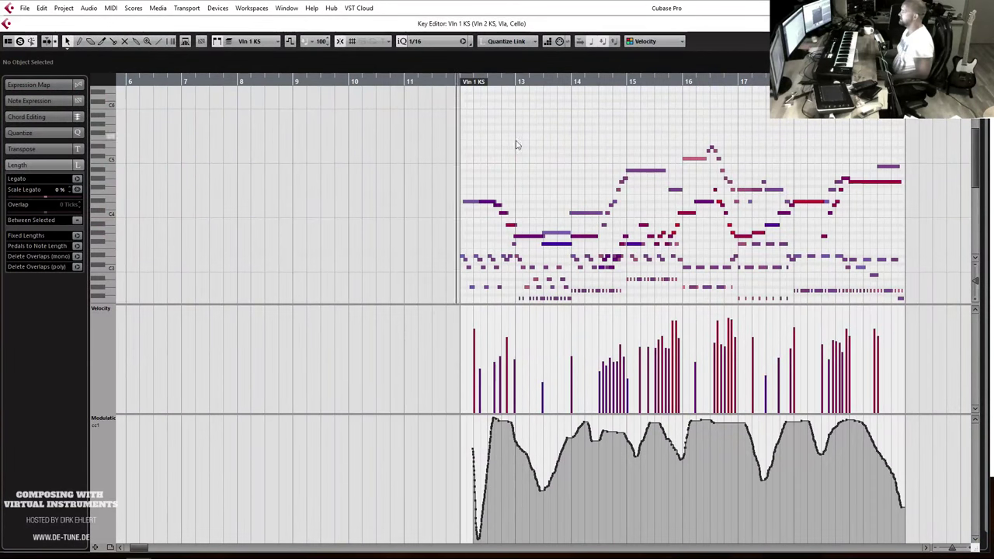
Listen to all four string parts from bar 12 into bar 14 and examine the cello's C2 and F2 notes at bar 13.
{"action": "key", "text": "h"}
{"action": "key", "text": "h"}
{"action": "key", "text": "h"}
{"action": "key", "text": "h"}
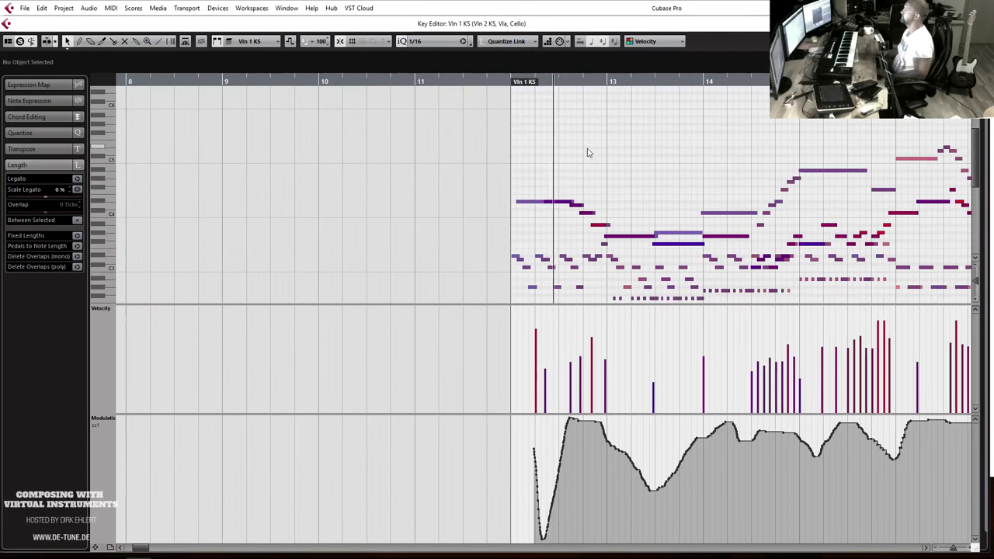
{"action": "scroll", "coordinate": [627, 148], "scroll_direction": "down", "scroll_amount": 3}
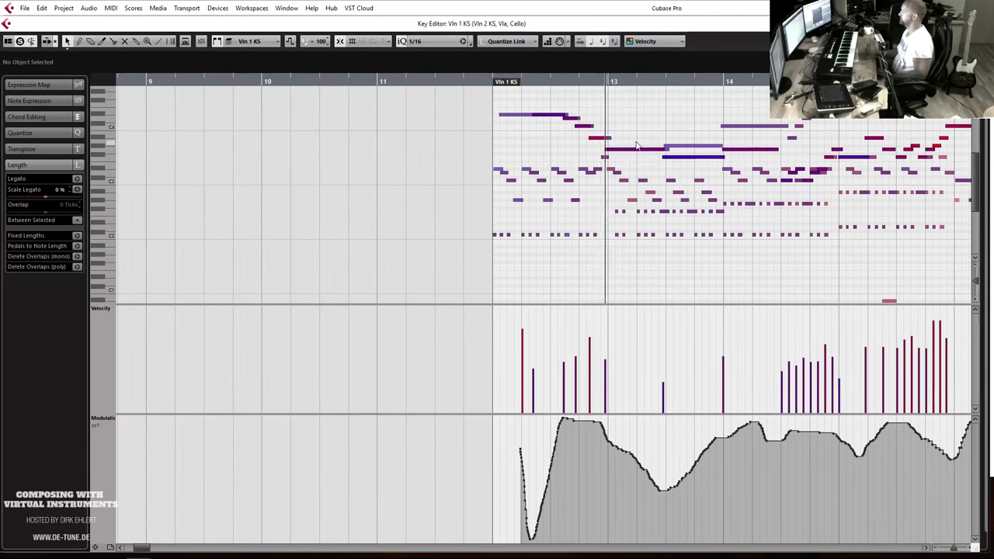
{"action": "key", "text": "g"}
{"action": "key", "text": "h"}
{"action": "key", "text": "h"}
{"action": "key", "text": "h"}
{"action": "key", "text": "h"}
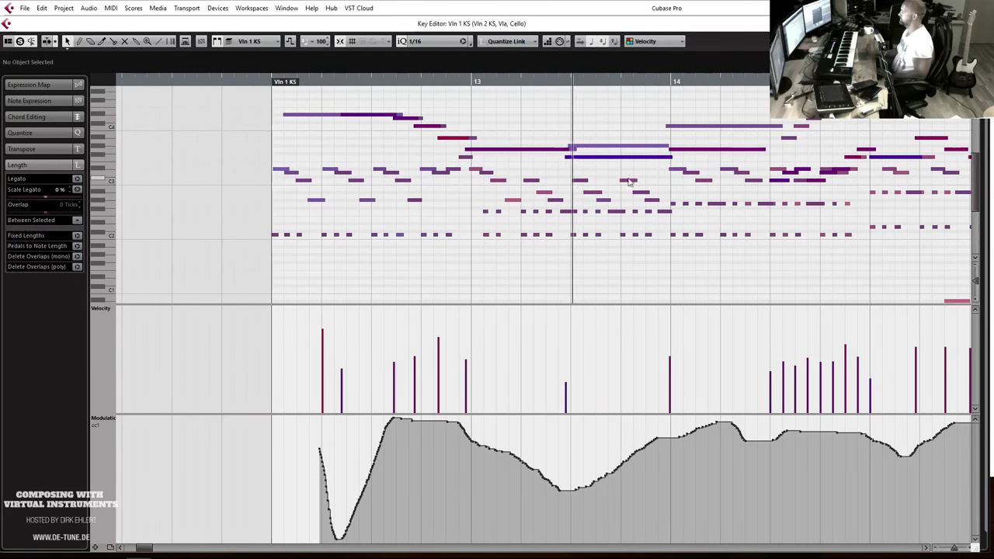
{"action": "left_click", "coordinate": [524, 235]}
{"action": "left_click", "coordinate": [474, 235]}
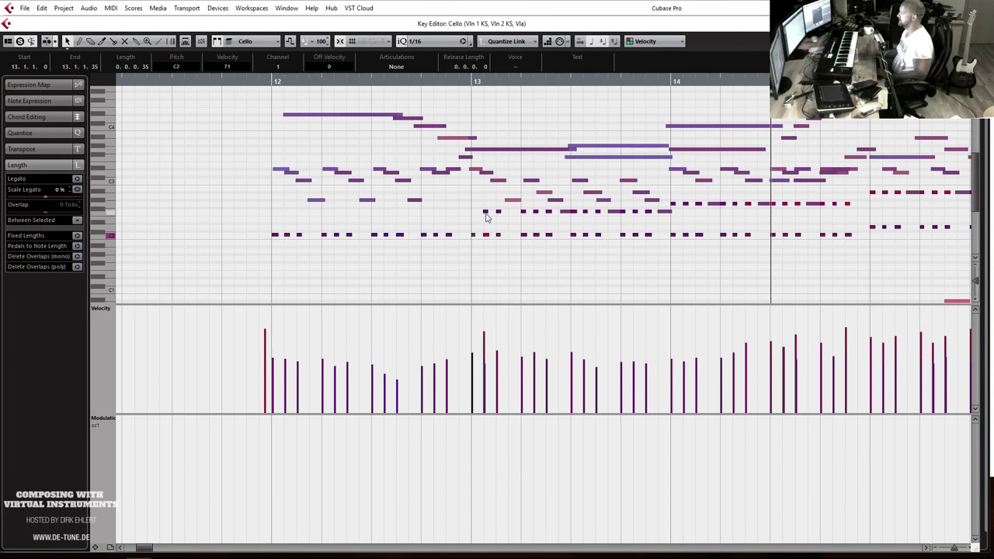
{"action": "left_click_drag", "start_coordinate": [479, 217], "coordinate": [477, 217]}
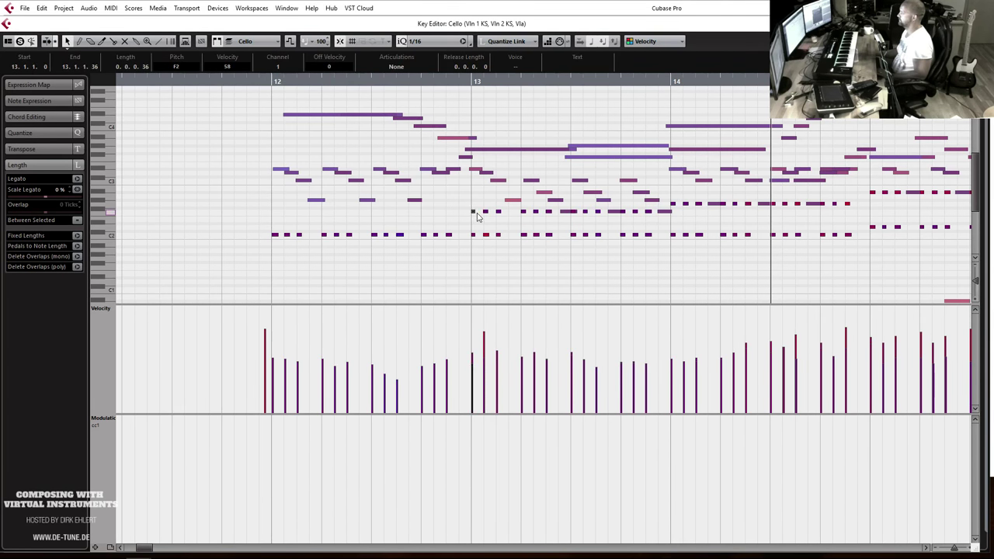
Play the full string arrangement from just before bar 12 to the end of bar 19, following the notes of all parts.
{"action": "left_click", "coordinate": [264, 85]}
{"action": "key", "text": "space"}
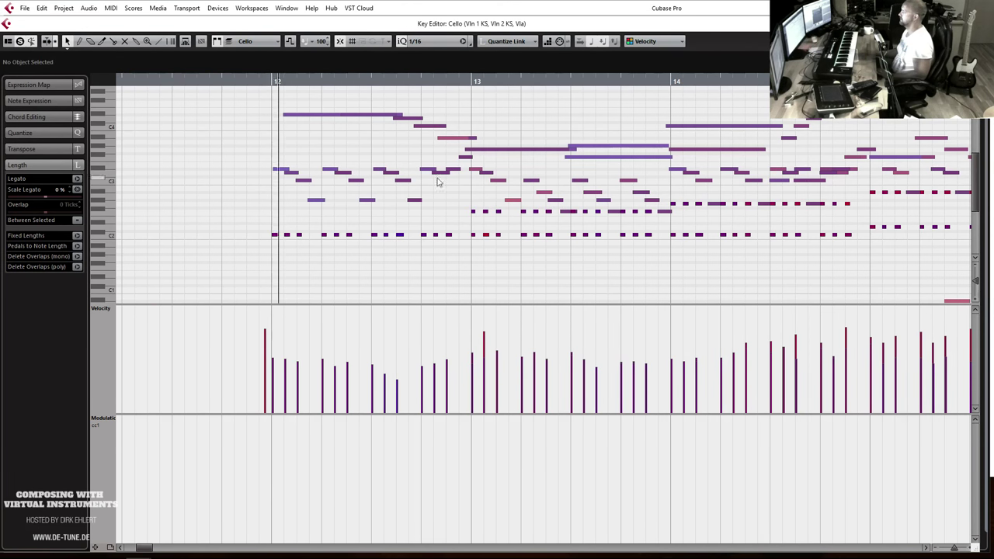
{"action": "key", "text": "g"}
{"action": "key", "text": "g"}
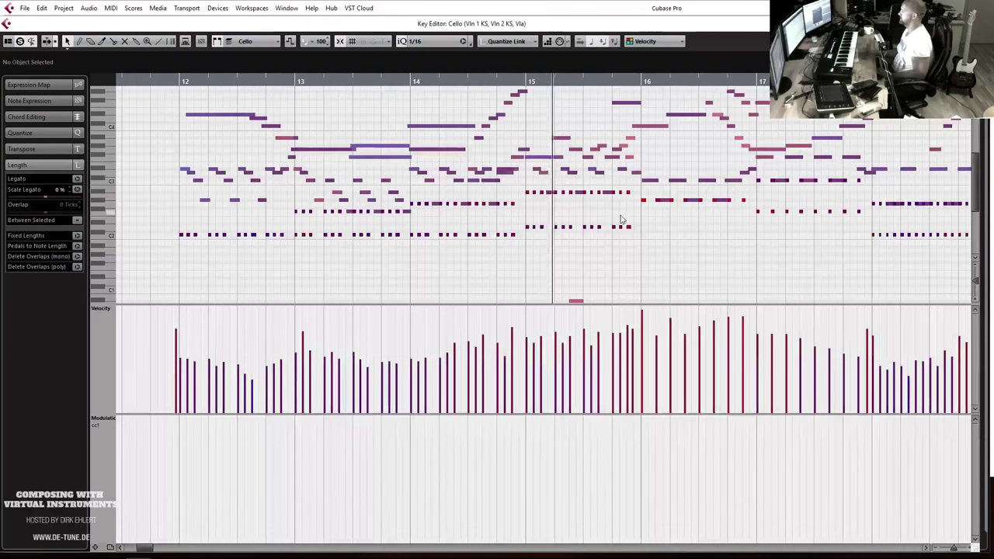
{"action": "scroll", "coordinate": [661, 218], "scroll_direction": "up", "scroll_amount": 2, "text": "ctrl"}
{"action": "scroll", "coordinate": [664, 220], "scroll_direction": "up", "scroll_amount": 3}
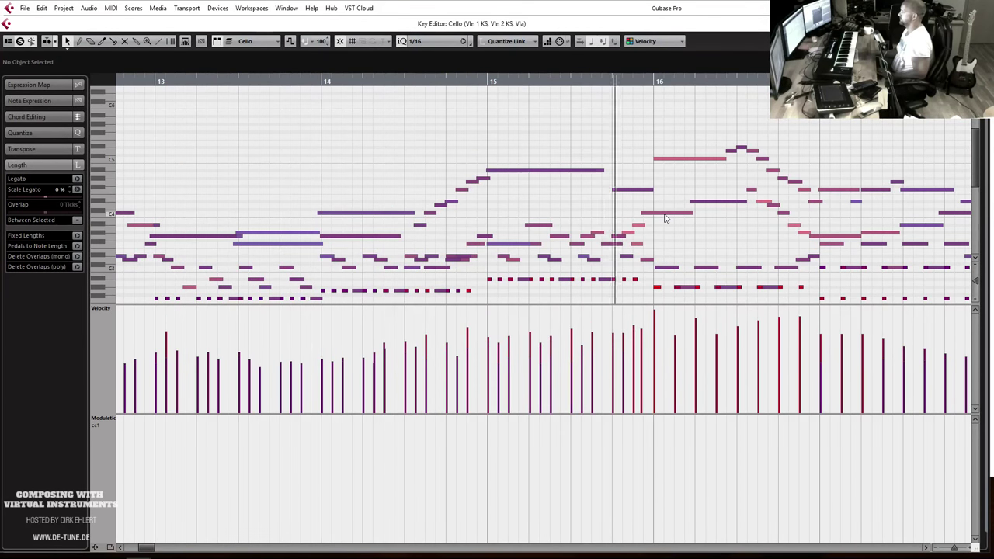
{"action": "scroll", "coordinate": [675, 217], "scroll_direction": "up", "scroll_amount": 1, "text": "ctrl"}
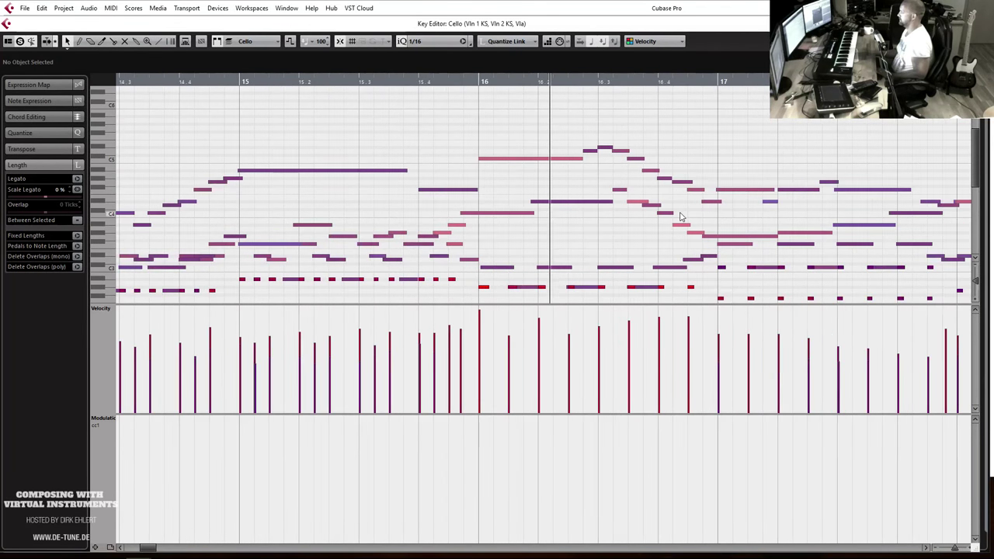
{"action": "scroll", "coordinate": [566, 204], "scroll_direction": "down", "scroll_amount": 3, "text": "ctrl"}
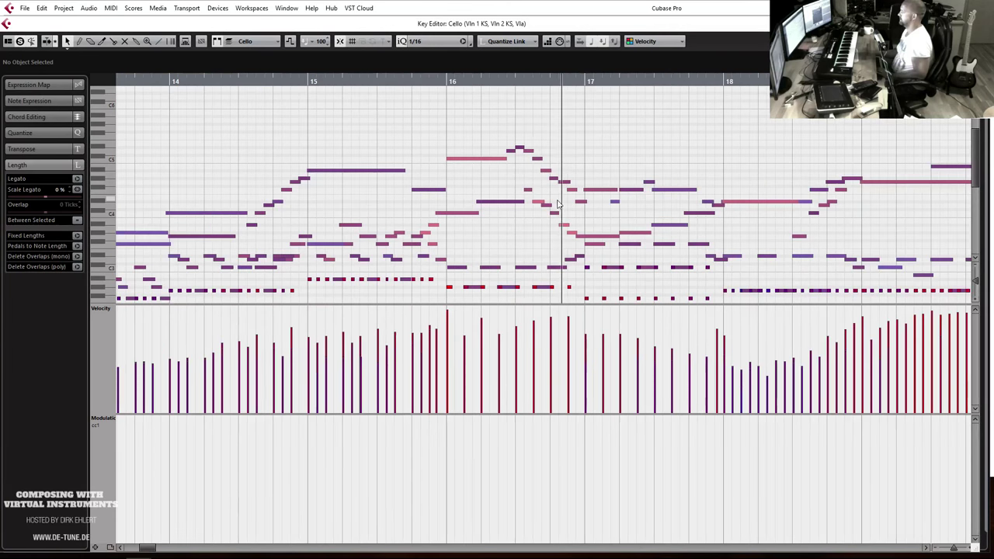
{"action": "scroll", "coordinate": [557, 203], "scroll_direction": "down", "scroll_amount": 2, "text": "ctrl"}
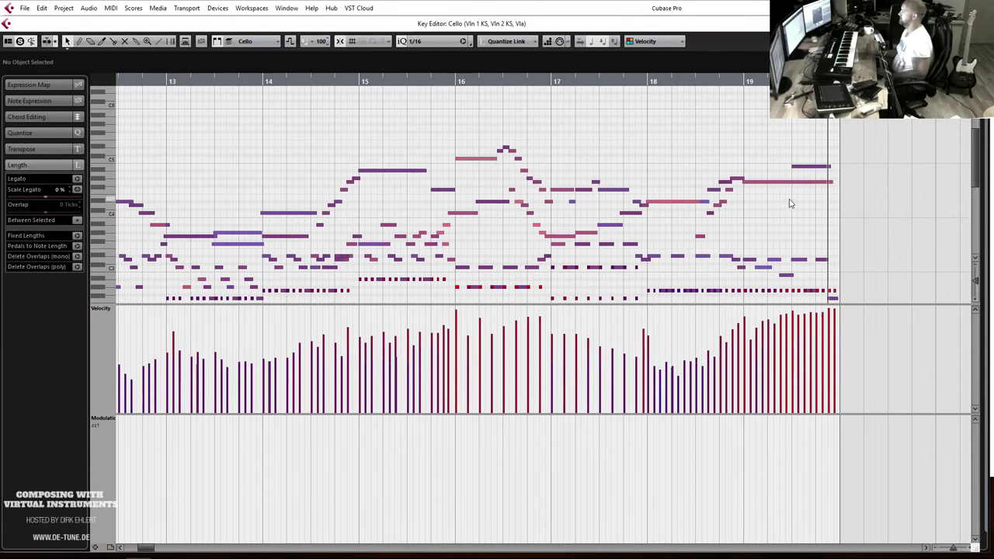
Lower Vln 2's last note at 19.3.1 to F4.
{"action": "key", "text": "h"}
{"action": "key", "text": "h"}
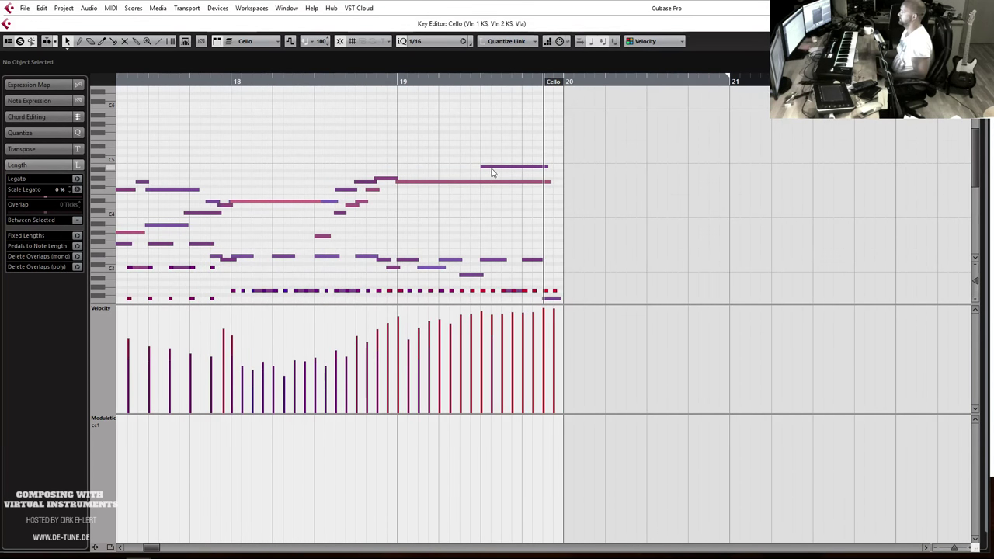
{"action": "left_click", "coordinate": [491, 167]}
{"action": "key", "text": "Down"}
{"action": "key", "text": "Down"}
{"action": "key", "text": "Down"}
{"action": "key", "text": "Down"}
{"action": "key", "text": "Down"}
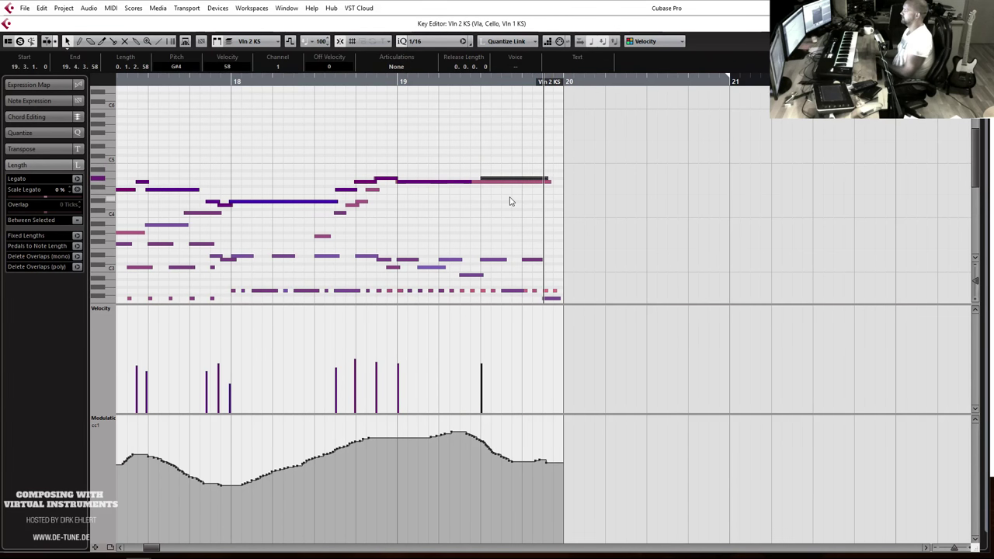
Play back the string ending from 18.4 to check Vln 2's last note against the other parts.
{"action": "left_click", "coordinate": [355, 81]}
{"action": "key", "text": "space"}
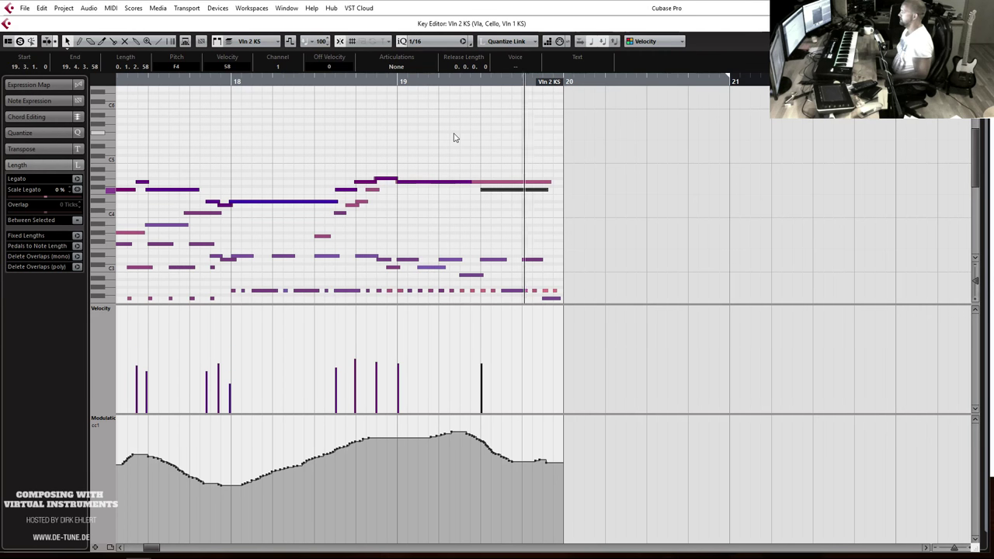
{"action": "scroll", "coordinate": [451, 152], "scroll_direction": "down", "scroll_amount": 1}
{"action": "scroll", "coordinate": [452, 171], "scroll_direction": "down", "scroll_amount": 3}
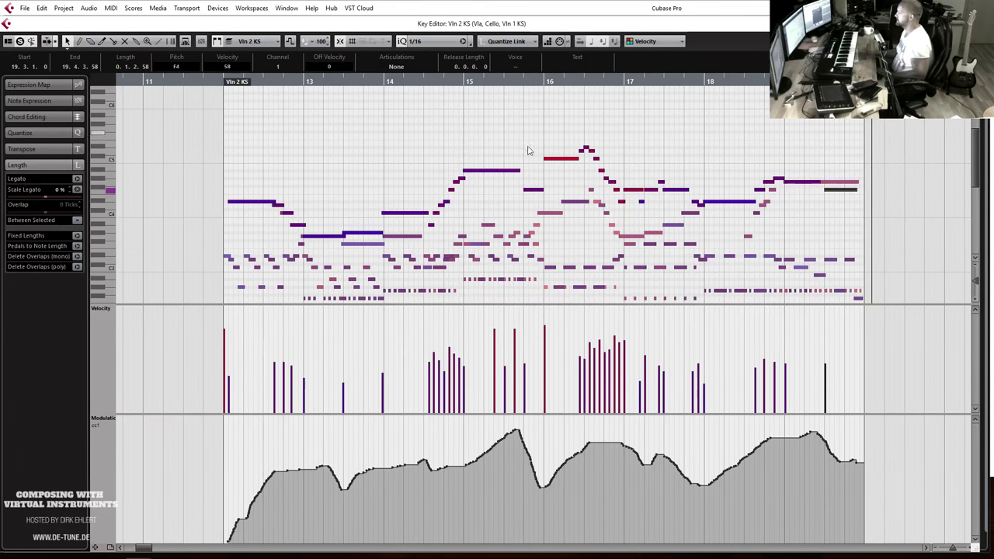
Move Vln 2's C0 keyswitch in bar 15 to 15.4.3 and add a short F0 keyswitch at 15.3.4.
{"action": "scroll", "coordinate": [531, 194], "scroll_direction": "up", "scroll_amount": 2}
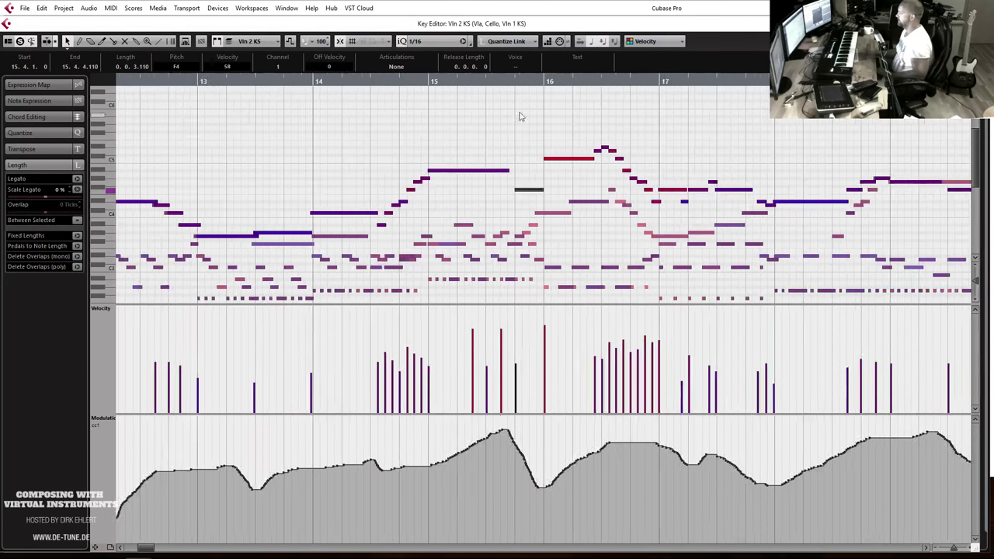
{"action": "left_click", "coordinate": [505, 83]}
{"action": "scroll", "coordinate": [516, 103], "scroll_direction": "down", "scroll_amount": 5}
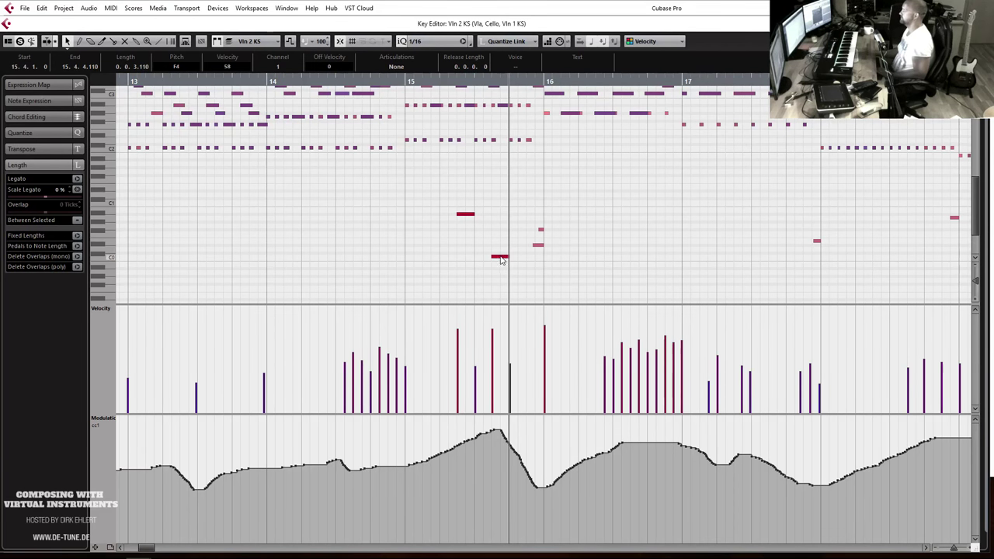
{"action": "left_click_drag", "start_coordinate": [500, 262], "coordinate": [537, 259]}
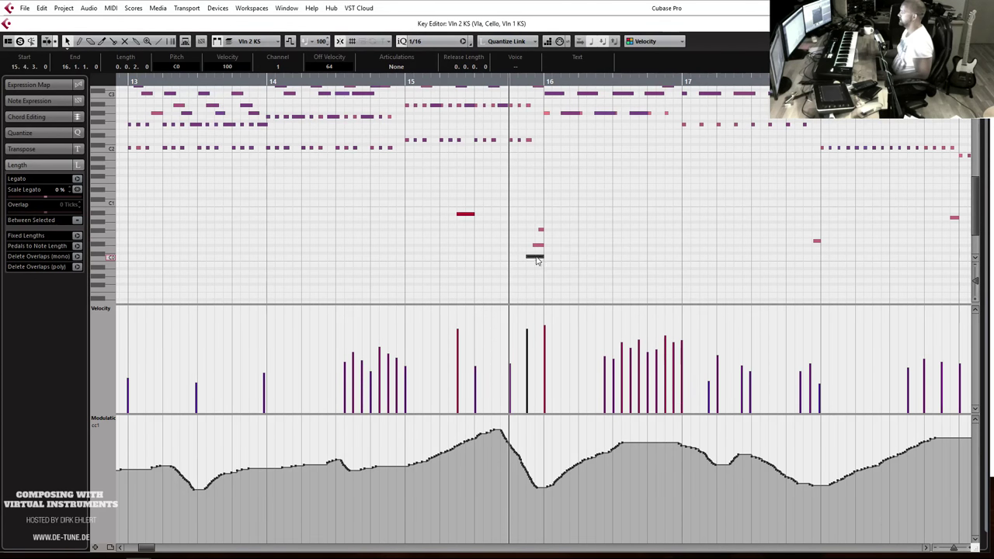
{"action": "left_click", "coordinate": [502, 233]}
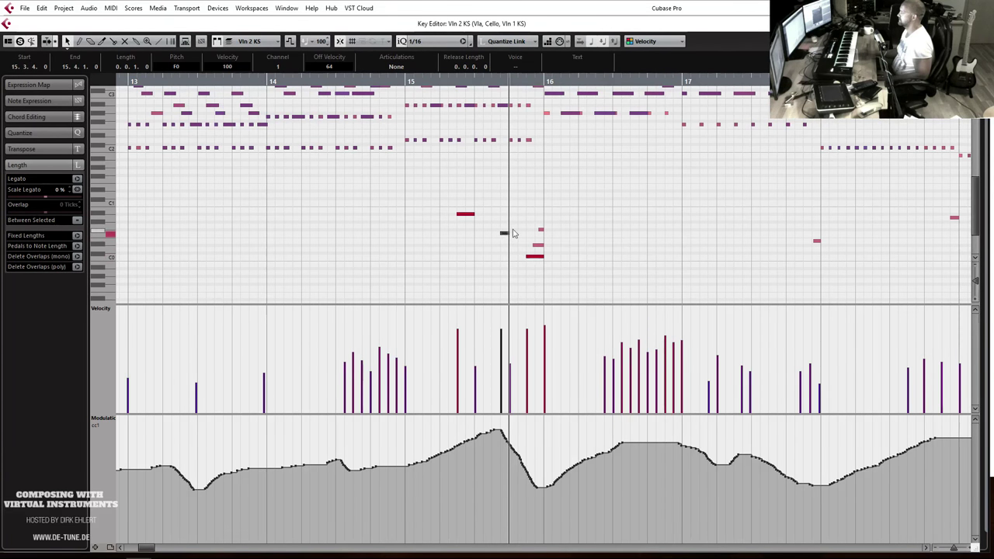
Play the strings from the last beat of bar 14 to the end of bar 19 to check Vln 2's changed keyswitches.
{"action": "scroll", "coordinate": [513, 233], "scroll_direction": "up", "scroll_amount": 4}
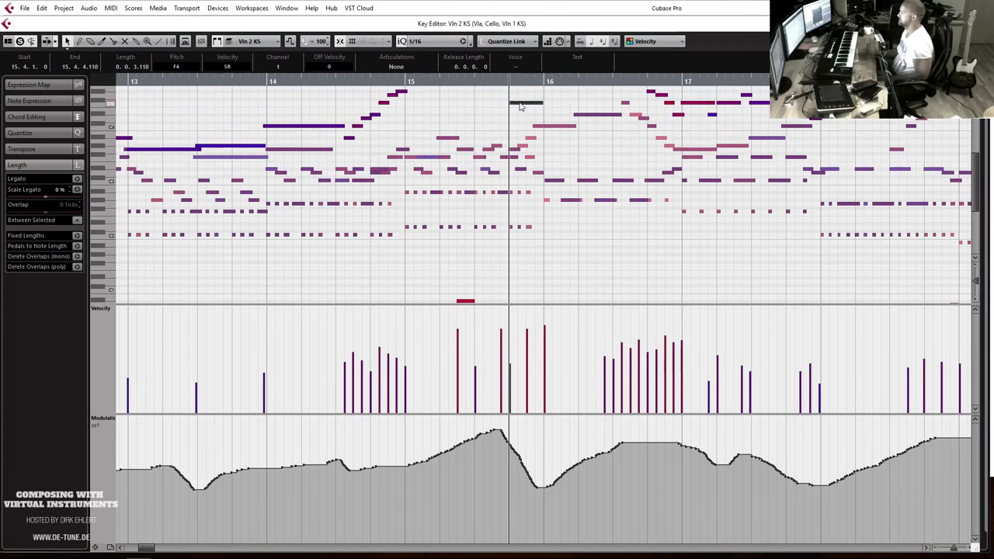
{"action": "left_click", "coordinate": [379, 81]}
{"action": "scroll", "coordinate": [445, 143], "scroll_direction": "down", "scroll_amount": 4}
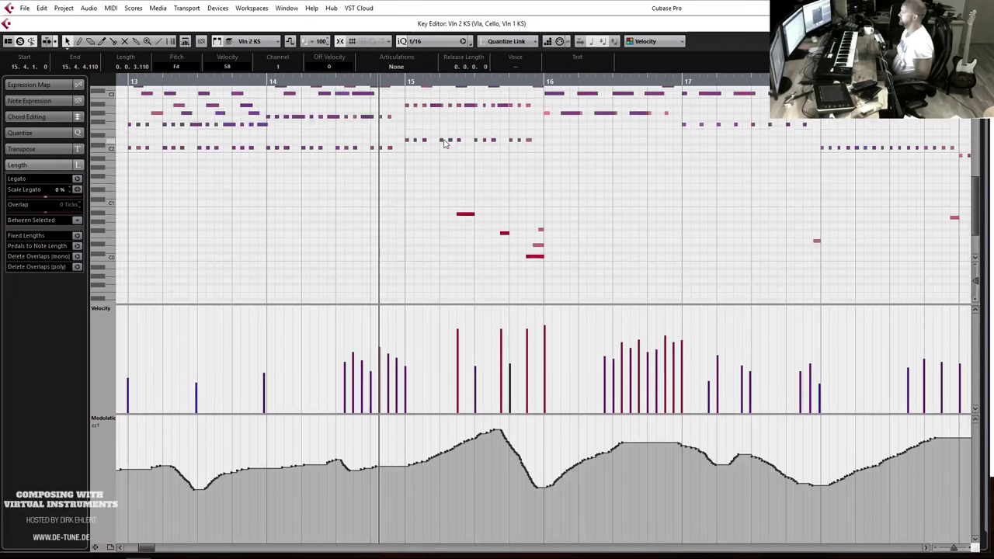
{"action": "key", "text": "space"}
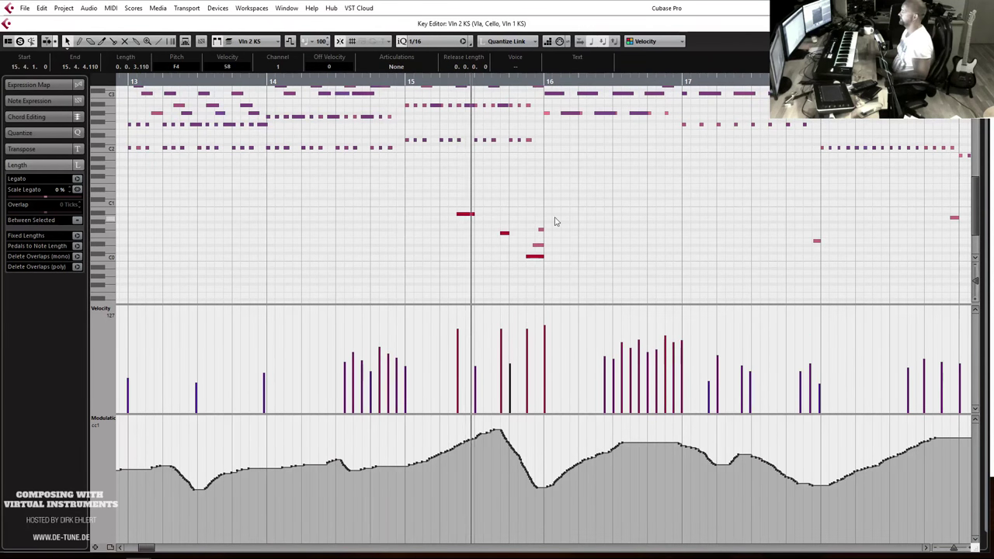
{"action": "scroll", "coordinate": [567, 216], "scroll_direction": "up", "scroll_amount": 4}
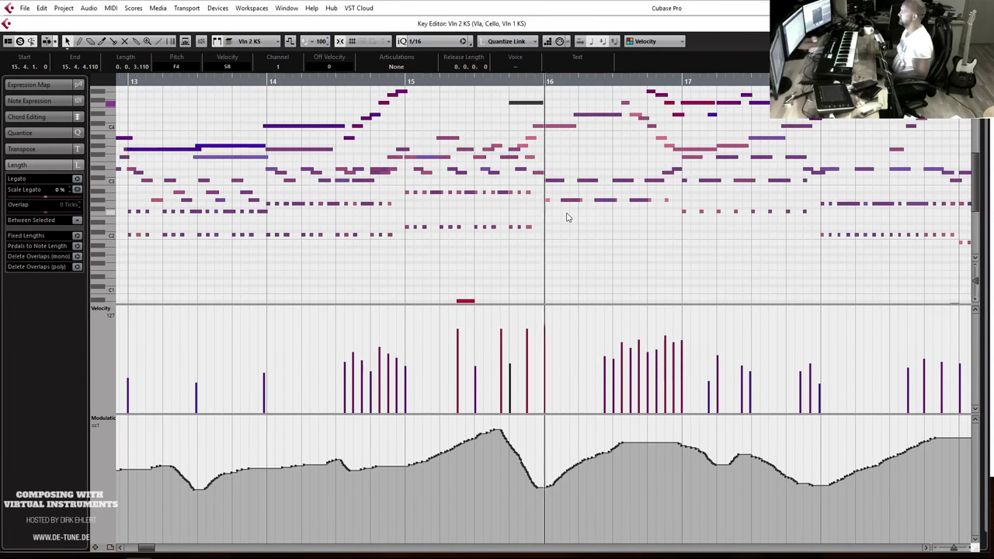
{"action": "scroll", "coordinate": [568, 217], "scroll_direction": "up", "scroll_amount": 2}
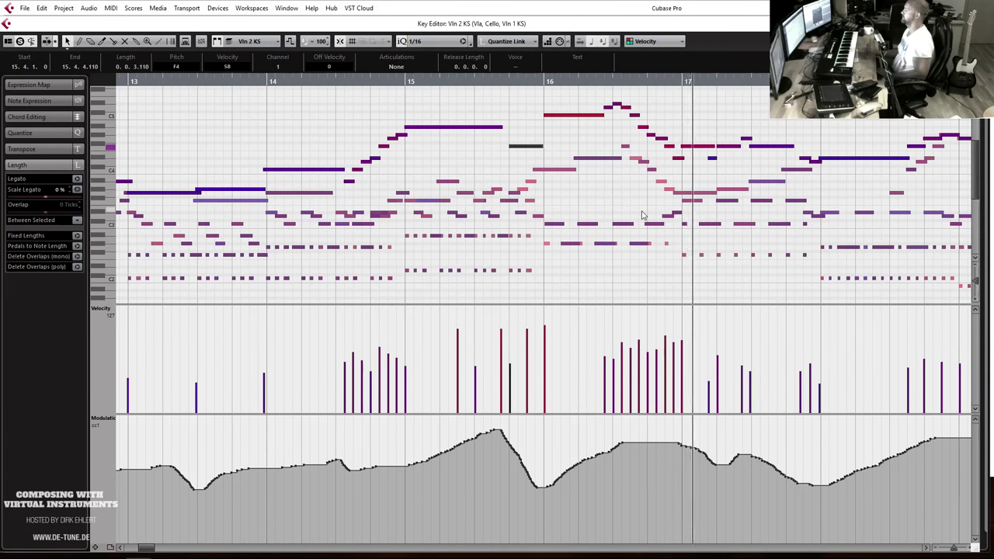
{"action": "key", "text": "g"}
{"action": "key", "text": "g"}
{"action": "key", "text": "g"}
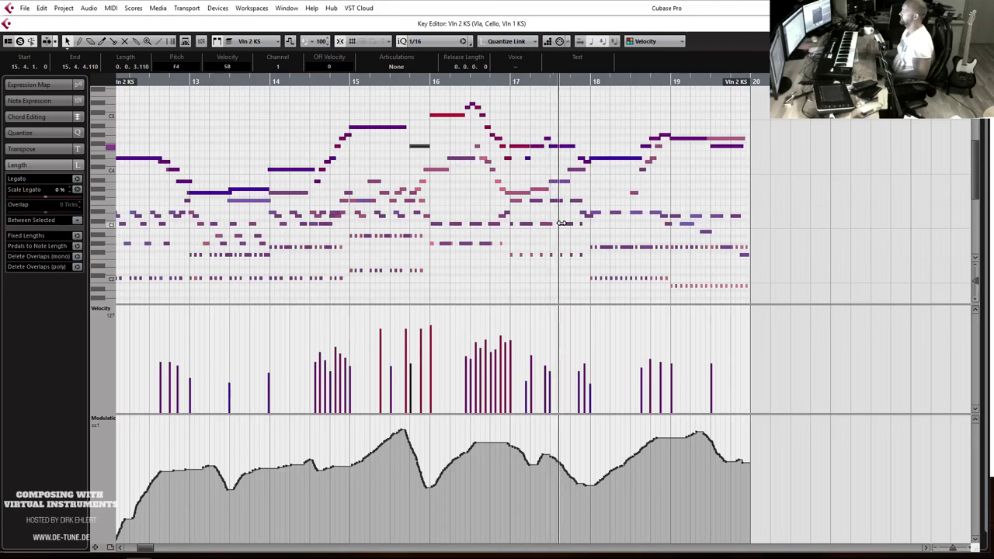
{"action": "key", "text": "g"}
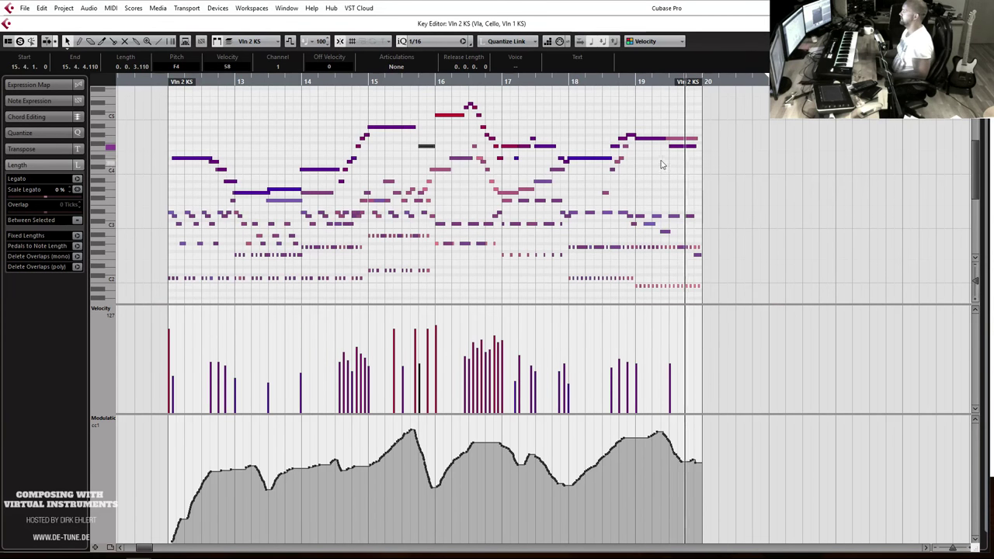
Lengthen Vln 2's G4 note in bar 19 to meet the final F4, reshape the modulation below the ending and close the Key Editor.
{"action": "key", "text": "h"}
{"action": "key", "text": "h"}
{"action": "key", "text": "h"}
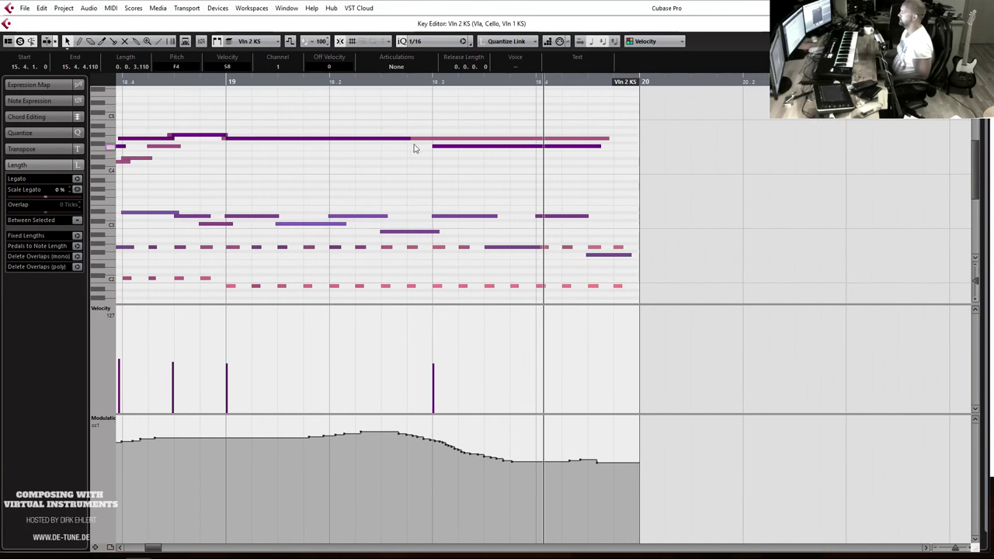
{"action": "left_click_drag", "start_coordinate": [408, 139], "coordinate": [436, 140]}
{"action": "mouse_move", "coordinate": [398, 430]}
{"action": "left_mouse_down"}
{"action": "mouse_move", "coordinate": [458, 460]}
{"action": "mouse_move", "coordinate": [536, 468]}
{"action": "mouse_move", "coordinate": [613, 459]}
{"action": "left_mouse_up"}
{"action": "key", "text": "Escape"}
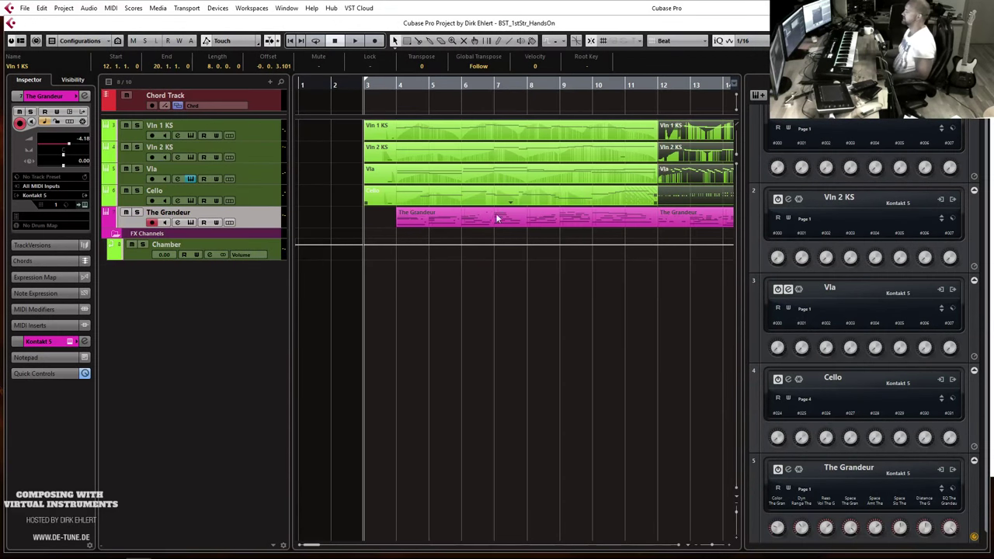
Play the whole arrangement from bar 3 with every part in view and clear the event selection.
{"action": "key", "text": "space"}
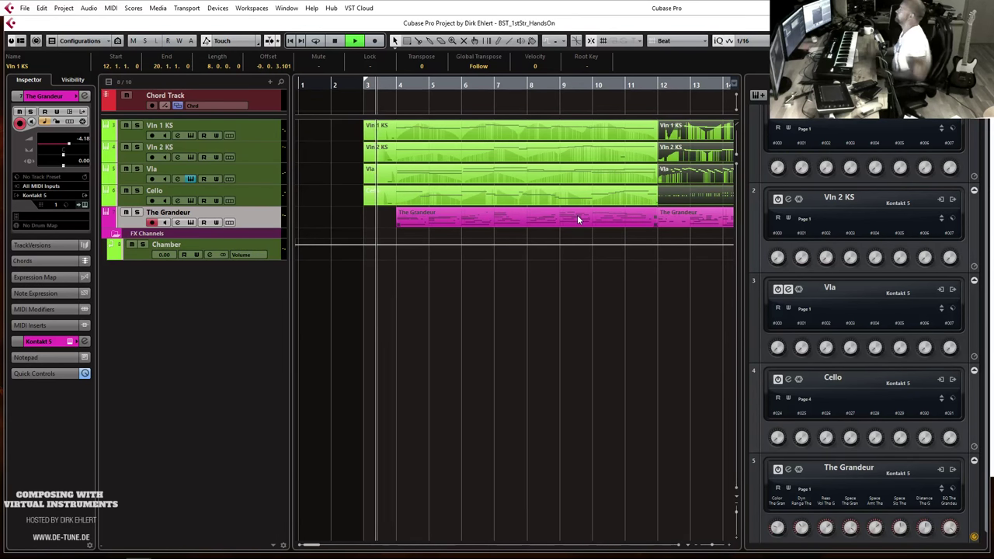
{"action": "key", "text": "g"}
{"action": "key", "text": "g"}
{"action": "key", "text": "g"}
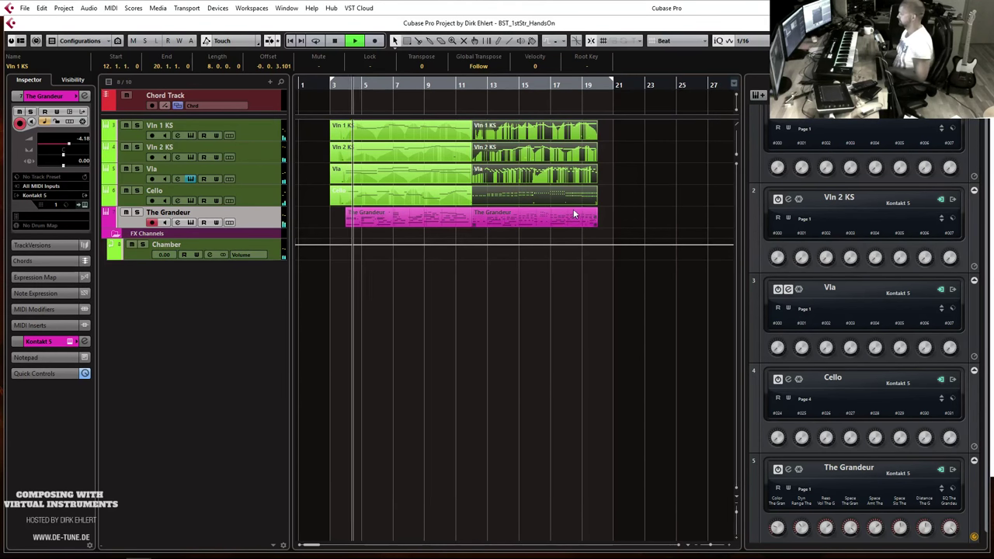
{"action": "left_click", "coordinate": [619, 219]}
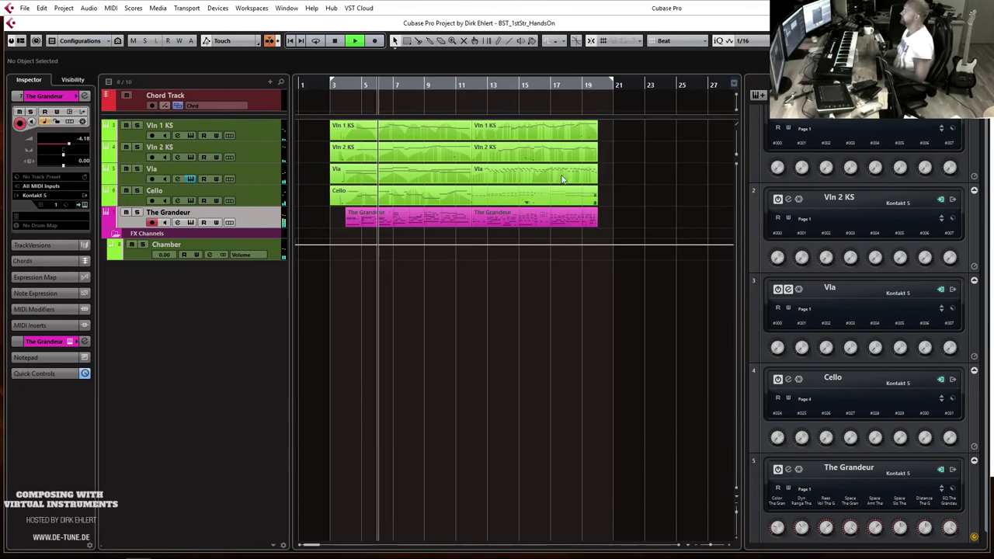
Show the project ruler in seconds to read the arrangement's length, and return it to bars and beats.
{"action": "right_click", "coordinate": [544, 84]}
{"action": "left_click", "coordinate": [557, 102]}
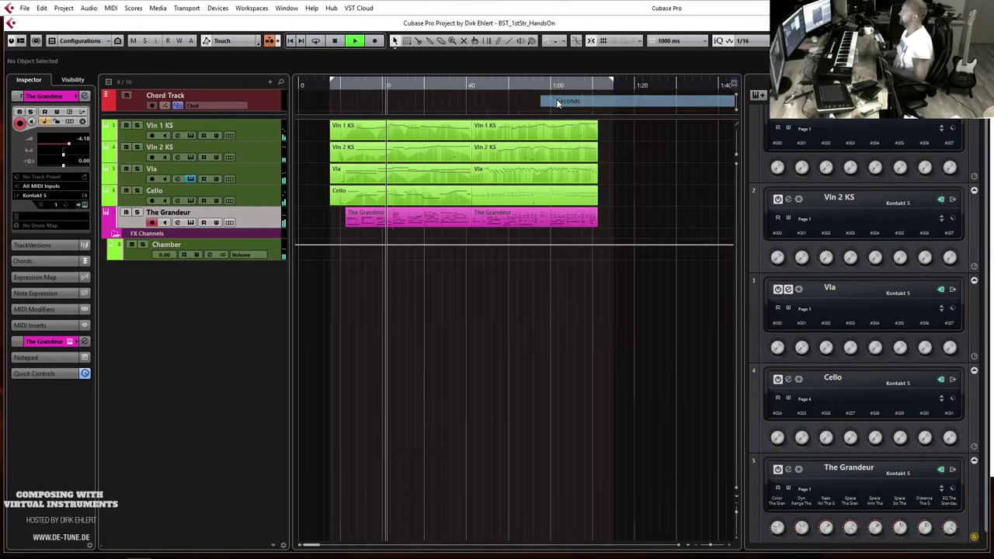
{"action": "right_click", "coordinate": [548, 84]}
{"action": "left_click", "coordinate": [574, 89]}
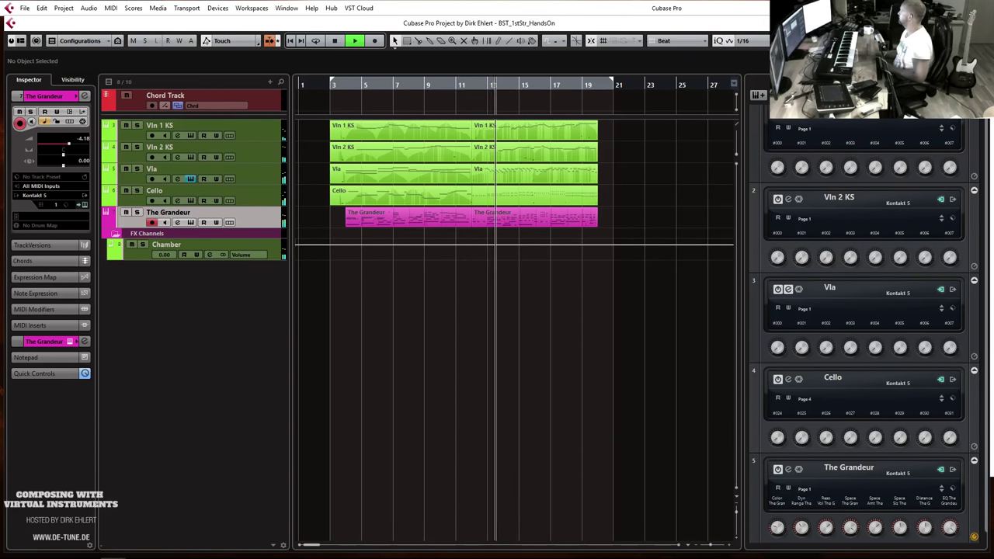
Listen to the rest of the arrangement through bar 19 with the Vla track selected, and stop playback.
{"action": "left_click", "coordinate": [660, 174]}
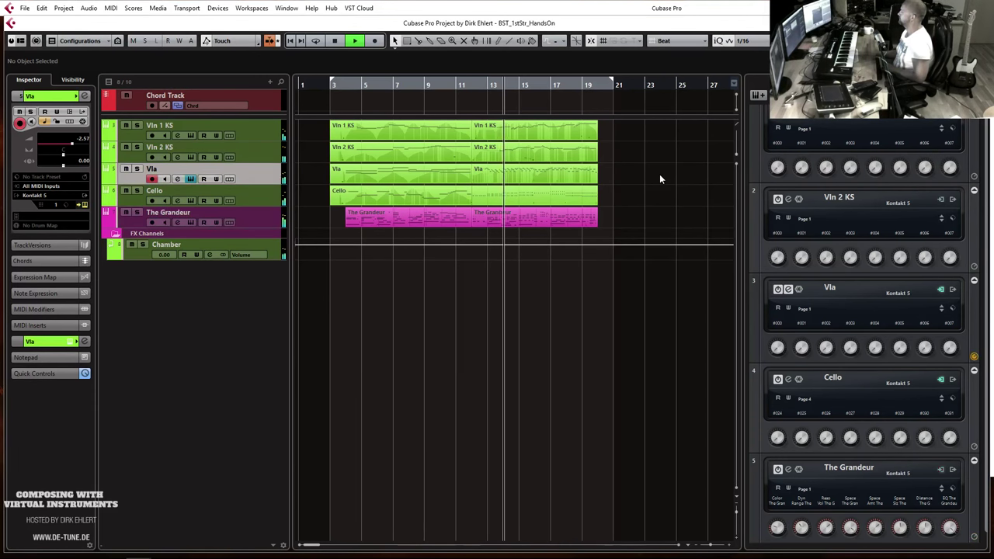
{"action": "left_click", "coordinate": [565, 172]}
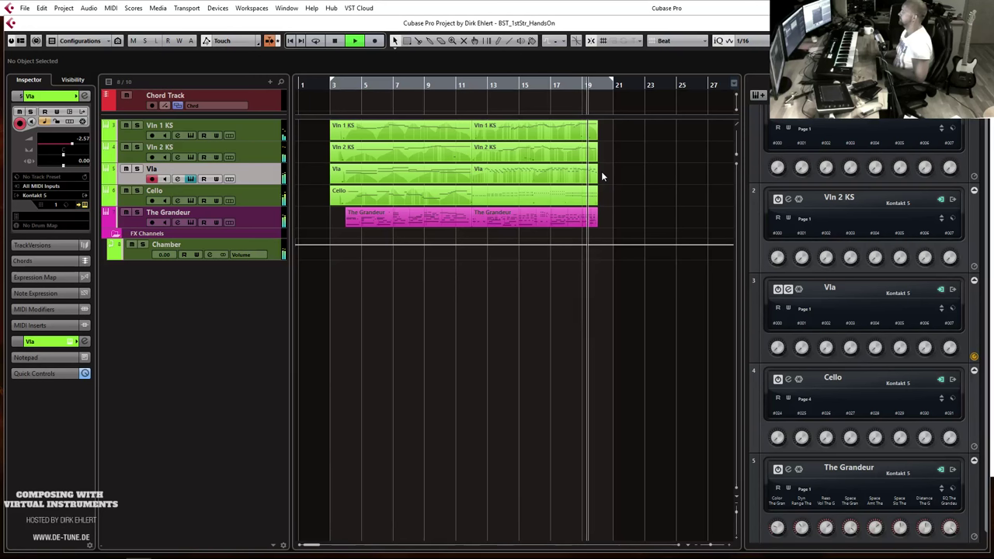
{"action": "key", "text": "space"}
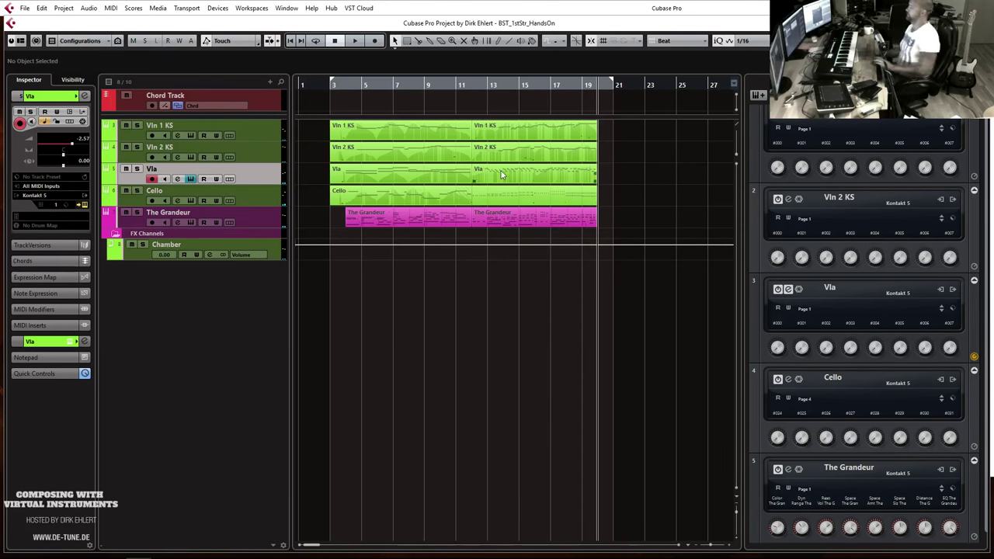
Select The Grandeur track and run playback from mid-bar 18 past the ending to rehearse a piano continuation.
{"action": "left_click", "coordinate": [257, 221]}
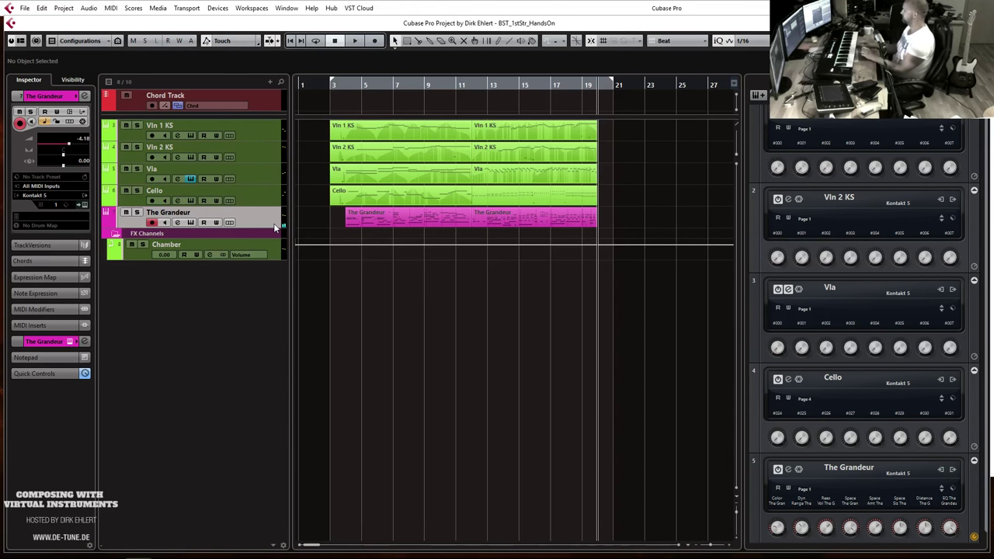
{"action": "left_click", "coordinate": [575, 85]}
{"action": "key", "text": "space"}
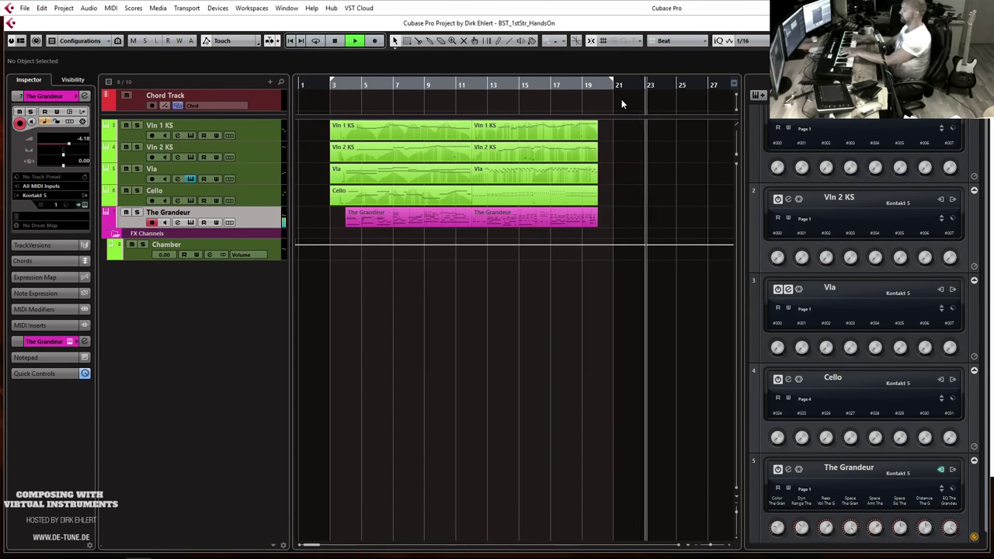
{"action": "key", "text": "space"}
Try recording a piano continuation on The Grandeur from bar 19 into bar 25.
{"action": "left_click", "coordinate": [582, 83]}
{"action": "key", "text": "KP_Multiply"}
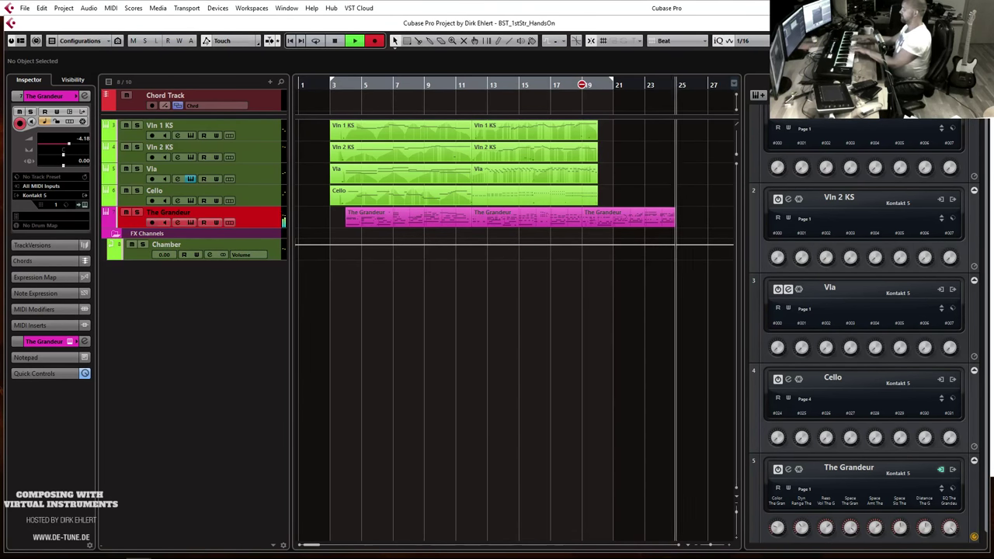
{"action": "key", "text": "space"}
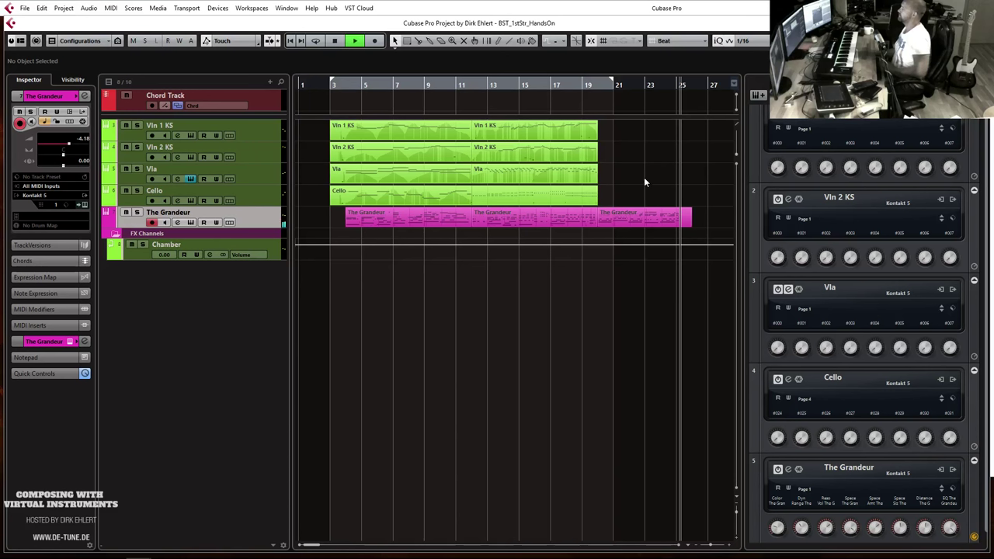
{"action": "key", "text": "space"}
Rehearse the piano continuation over playback from bar 19 into bar 23 without recording.
{"action": "left_click", "coordinate": [581, 87]}
{"action": "left_click", "coordinate": [583, 86]}
{"action": "left_click", "coordinate": [582, 86]}
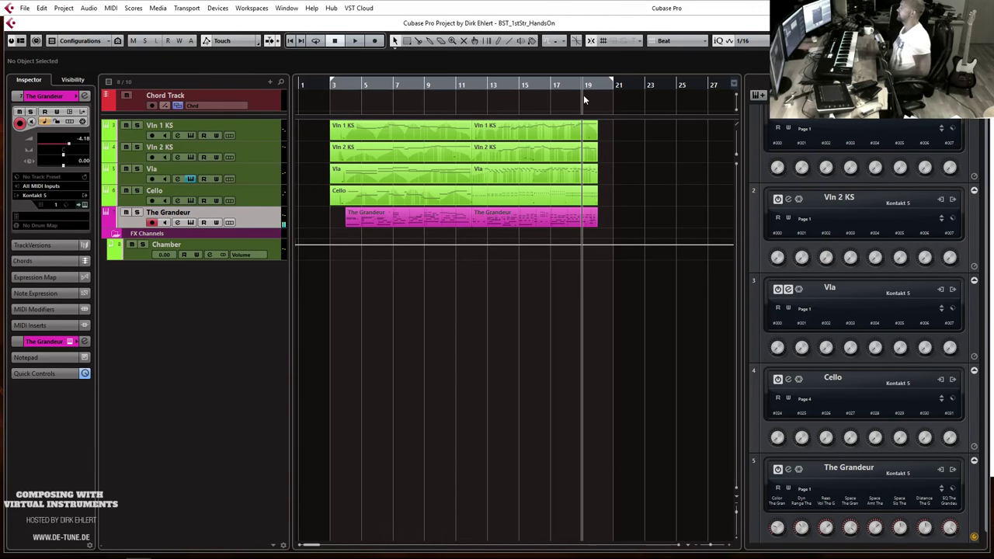
{"action": "key", "text": "space"}
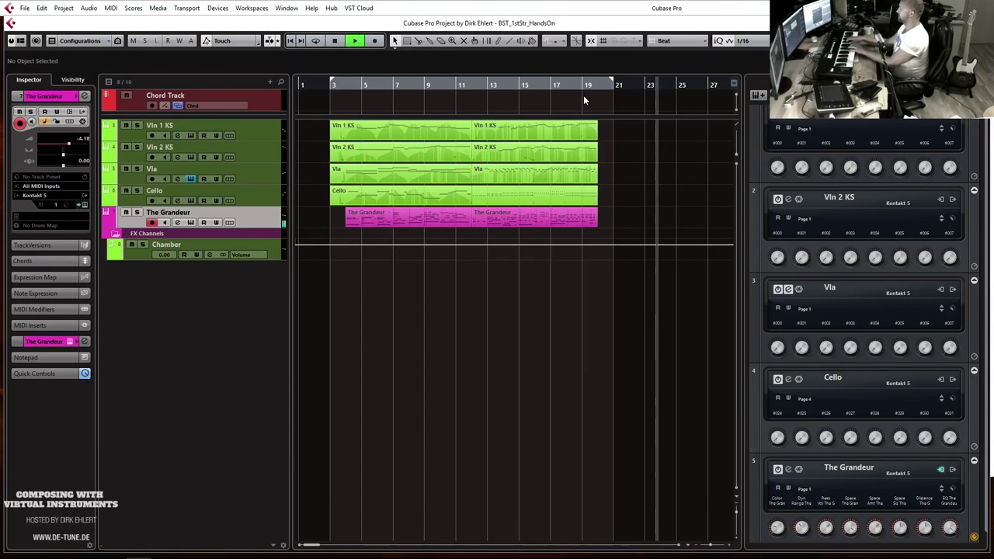
{"action": "key", "text": "space"}
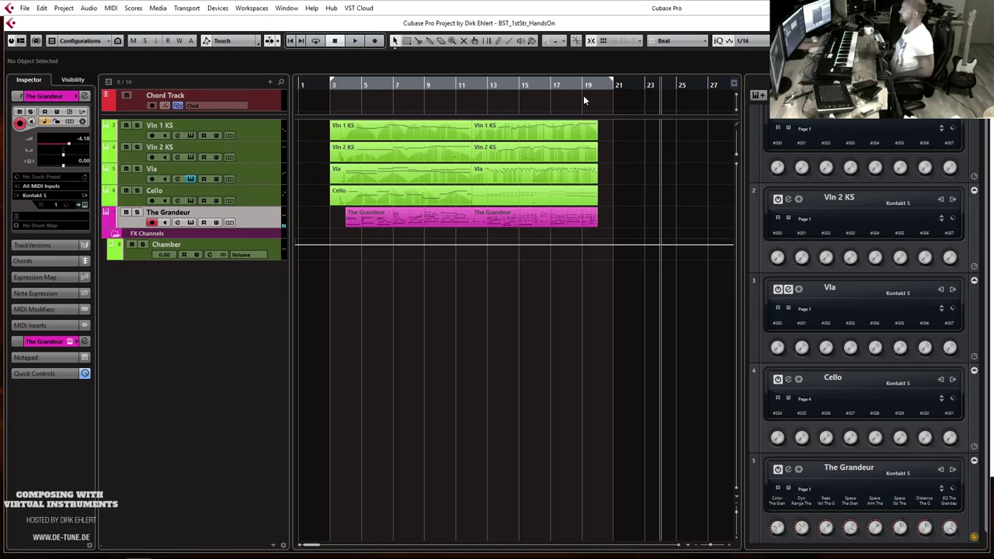
Record another piano take on The Grandeur from bar 19 and delete the recorded part.
{"action": "double_click", "coordinate": [581, 85]}
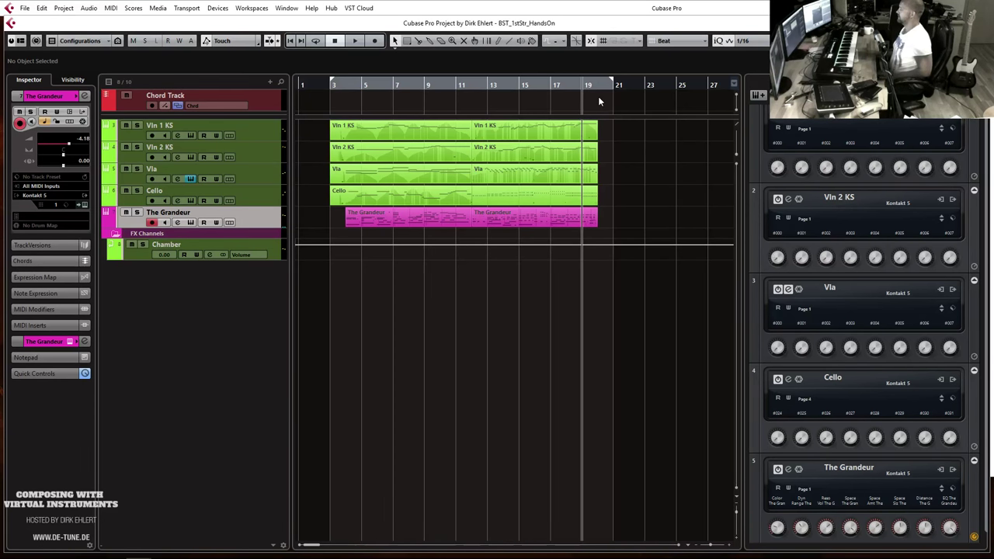
{"action": "key", "text": "KP_Multiply"}
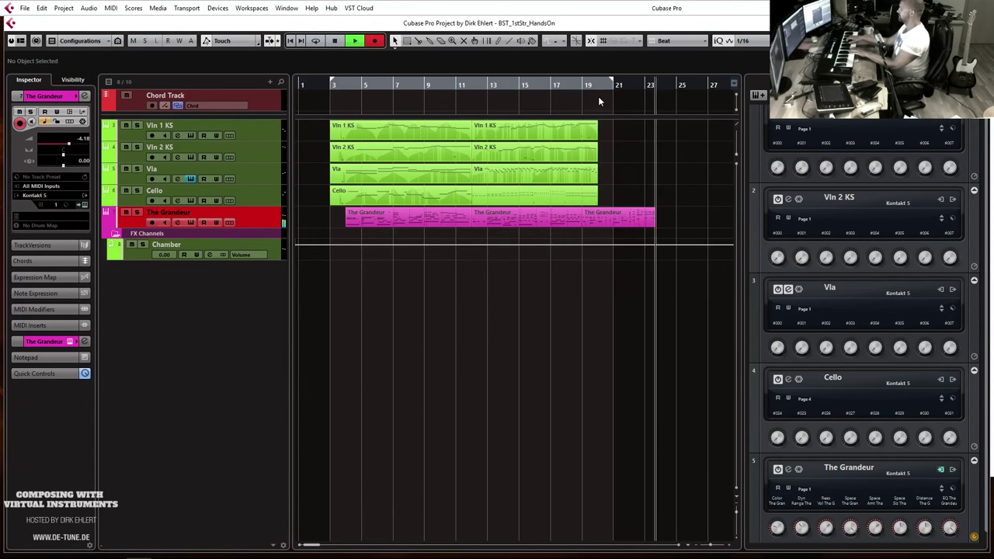
{"action": "key", "text": "space"}
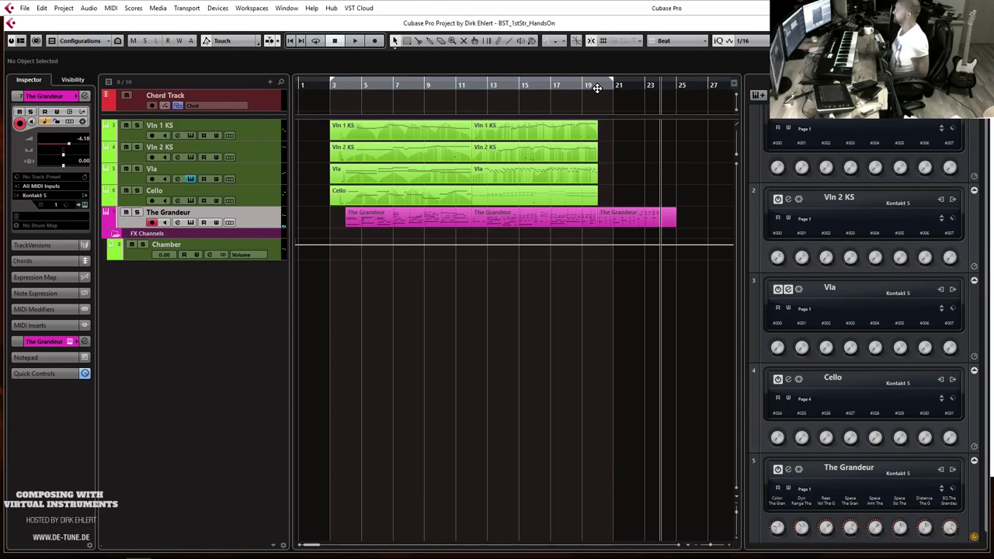
{"action": "left_click", "coordinate": [629, 220]}
{"action": "key", "text": "Delete"}
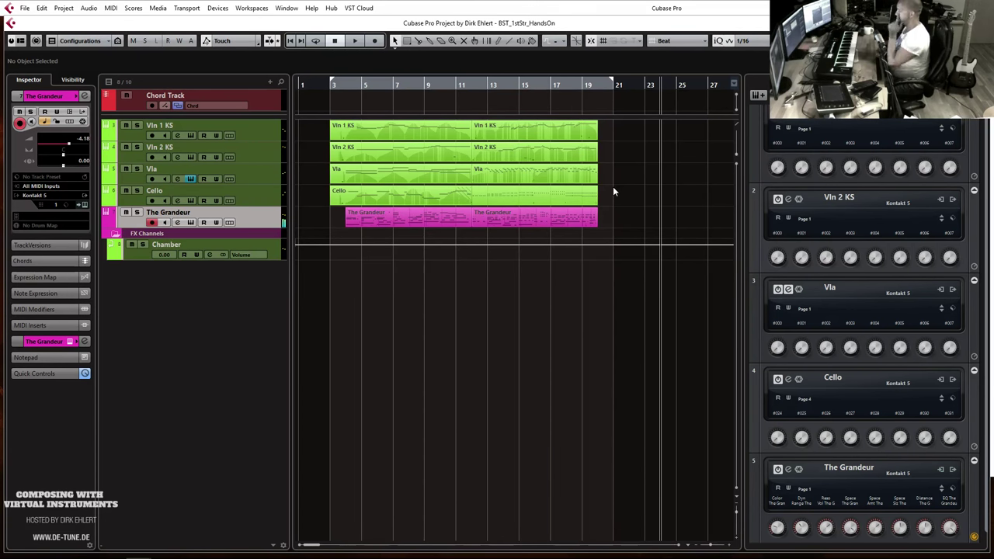
Record the piano continuation on The Grandeur from bar 19 into bar 29 and open the new part in the Key Editor.
{"action": "left_click", "coordinate": [582, 93]}
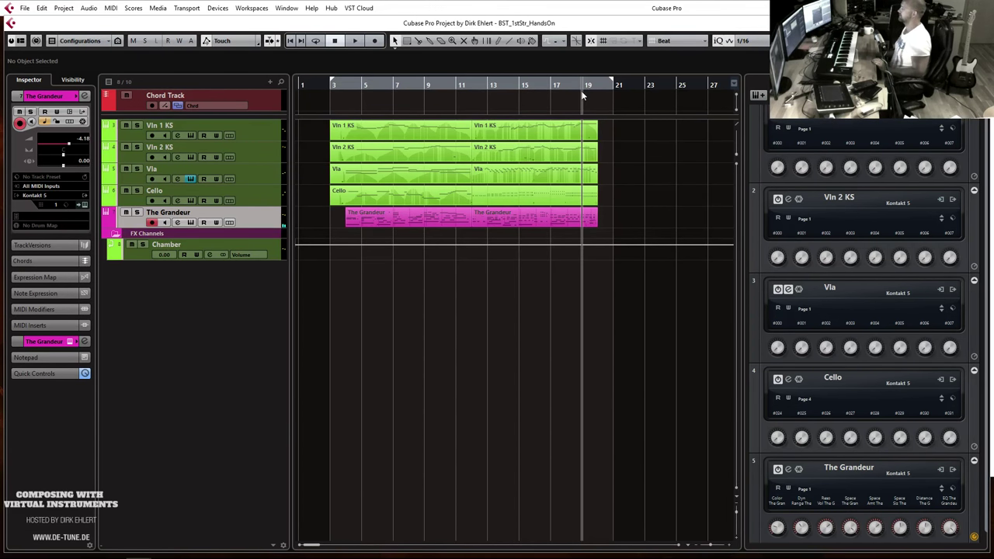
{"action": "key", "text": "KP_Multiply"}
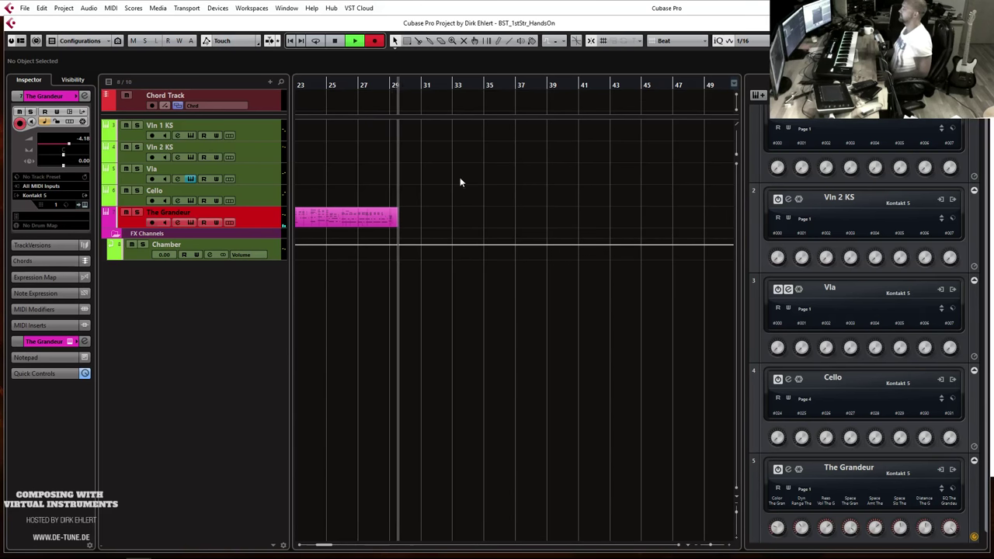
{"action": "key", "text": "space"}
{"action": "double_click", "coordinate": [324, 220]}
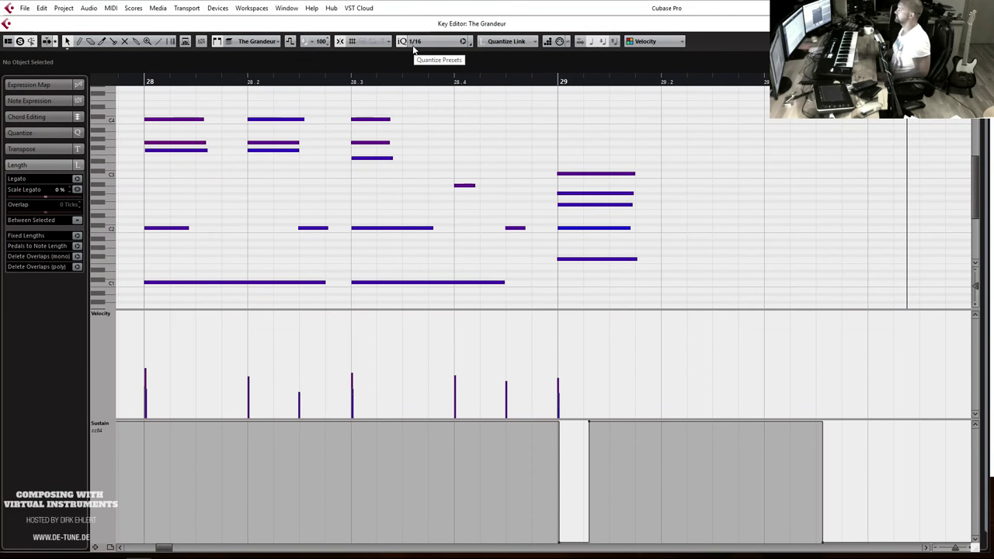
Delete the short stray bass note at beat 22.2 in the piano part and select the A#2 note at beat 22.3.
{"action": "scroll", "coordinate": [458, 155], "scroll_direction": "left", "scroll_amount": 10}
{"action": "scroll", "coordinate": [459, 161], "scroll_direction": "left", "scroll_amount": 5}
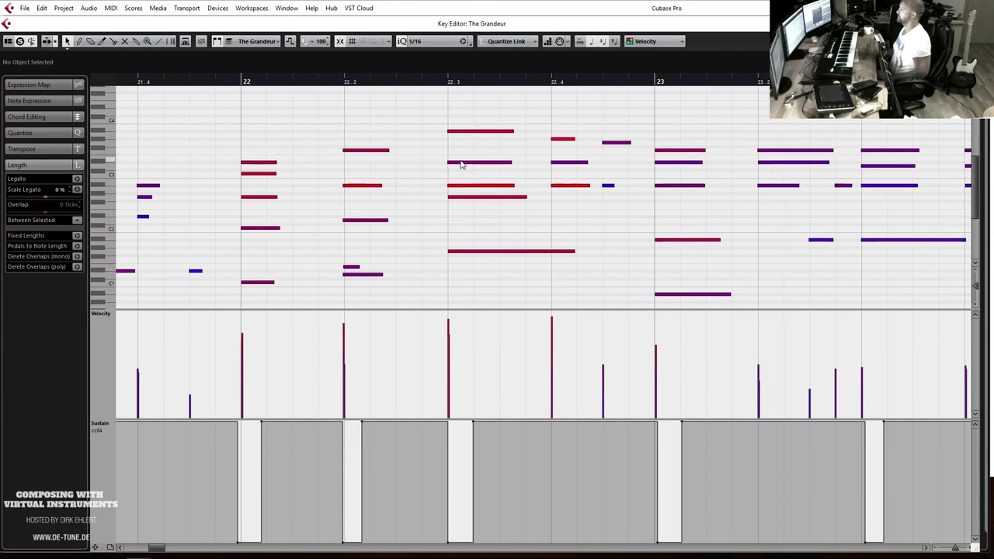
{"action": "left_click", "coordinate": [454, 185]}
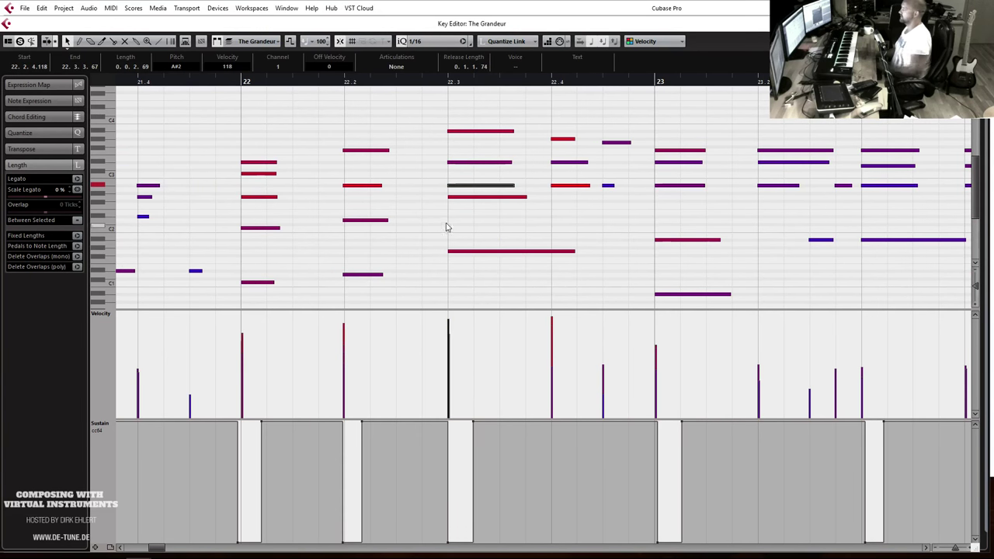
Play back the piano part from bar 20 into bar 27 while reviewing its notes, and close the Key Editor.
{"action": "key", "text": "g"}
{"action": "key", "text": "g"}
{"action": "key", "text": "g"}
{"action": "key", "text": "g"}
{"action": "key", "text": "space"}
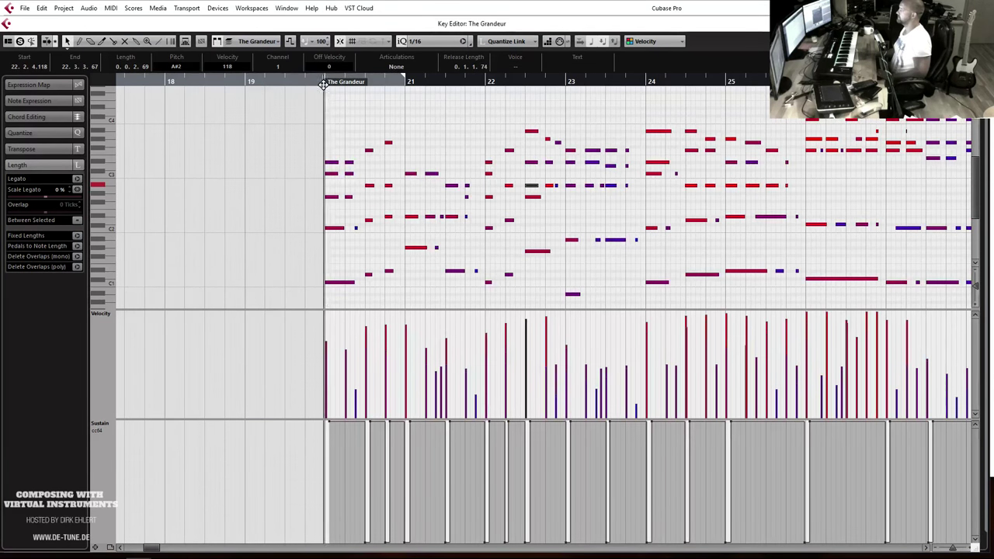
{"action": "key", "text": "h"}
{"action": "key", "text": "h"}
{"action": "key", "text": "h"}
{"action": "key", "text": "h"}
{"action": "key", "text": "h"}
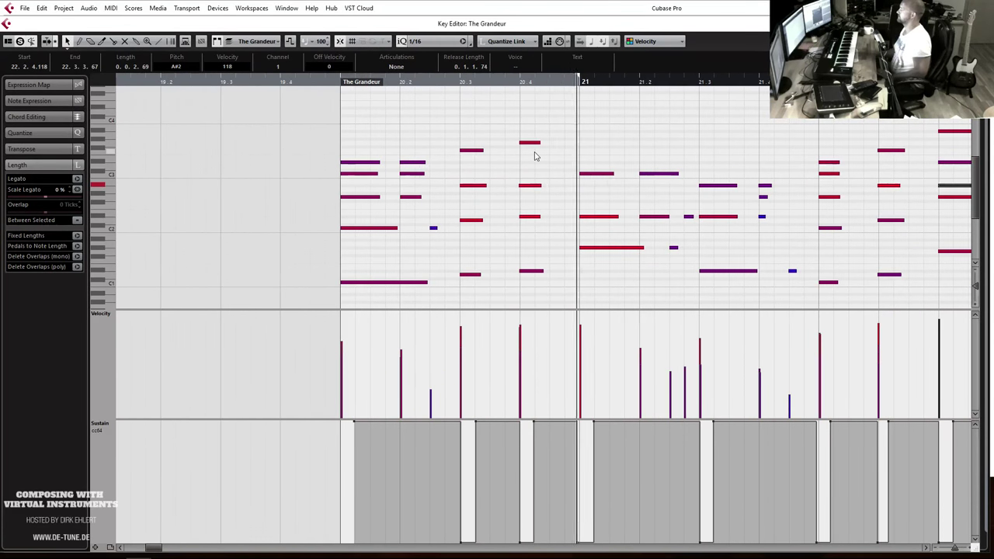
{"action": "key", "text": "g"}
{"action": "key", "text": "g"}
{"action": "key", "text": "g"}
{"action": "key", "text": "g"}
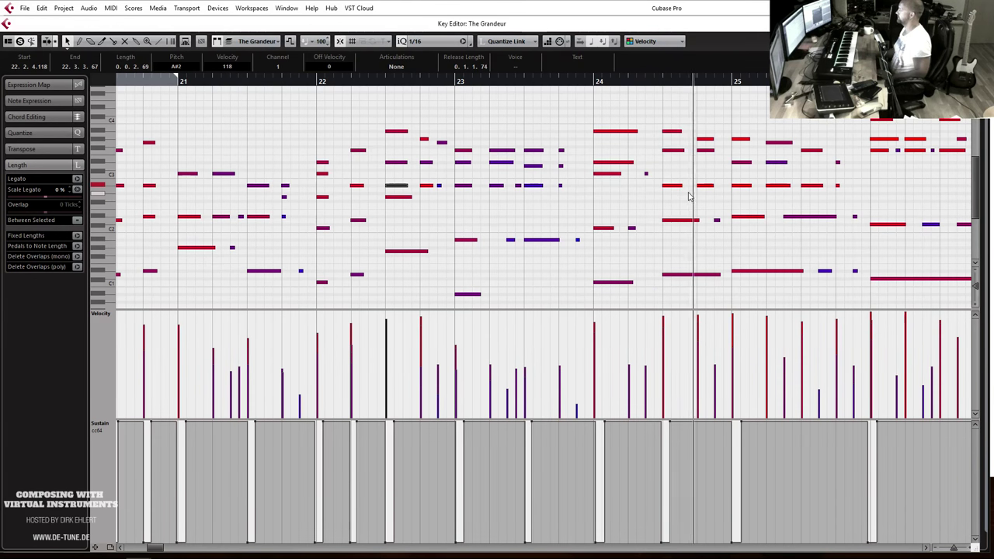
{"action": "key", "text": "g"}
{"action": "key", "text": "g"}
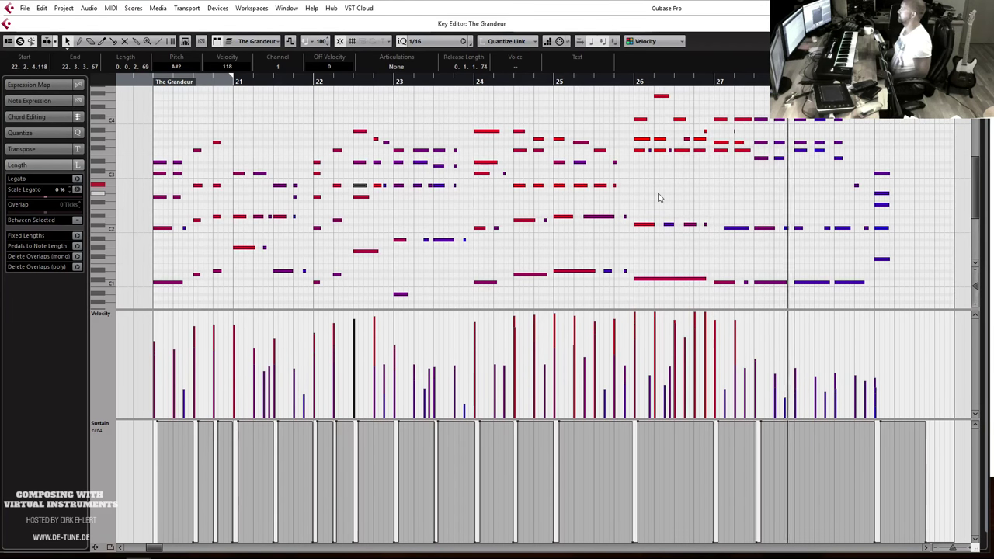
{"action": "key", "text": "Escape"}
Open the cello part in the Key Editor, draw a low C0 note at its end just before bar 20, and close the editor.
{"action": "scroll", "coordinate": [609, 251], "scroll_direction": "left", "scroll_amount": 4}
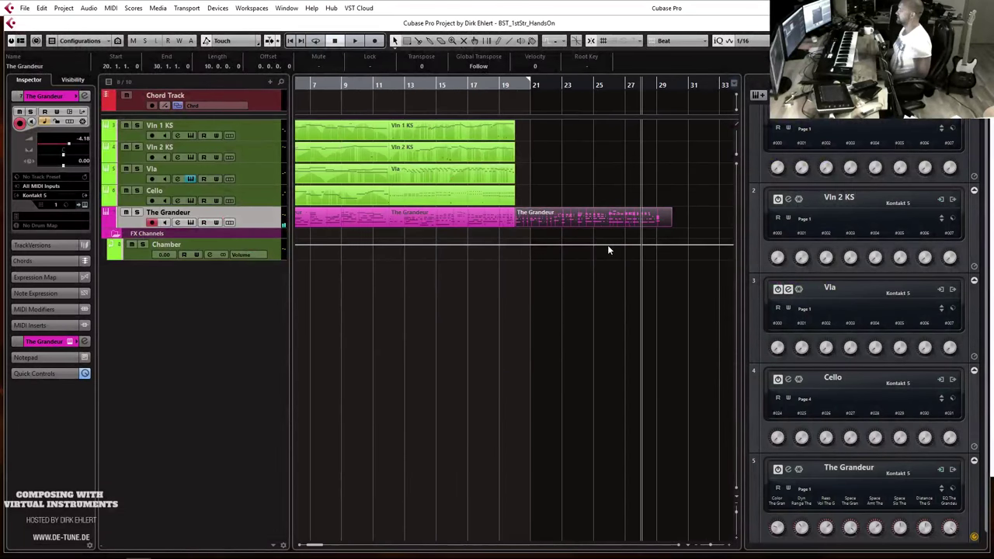
{"action": "double_click", "coordinate": [510, 199]}
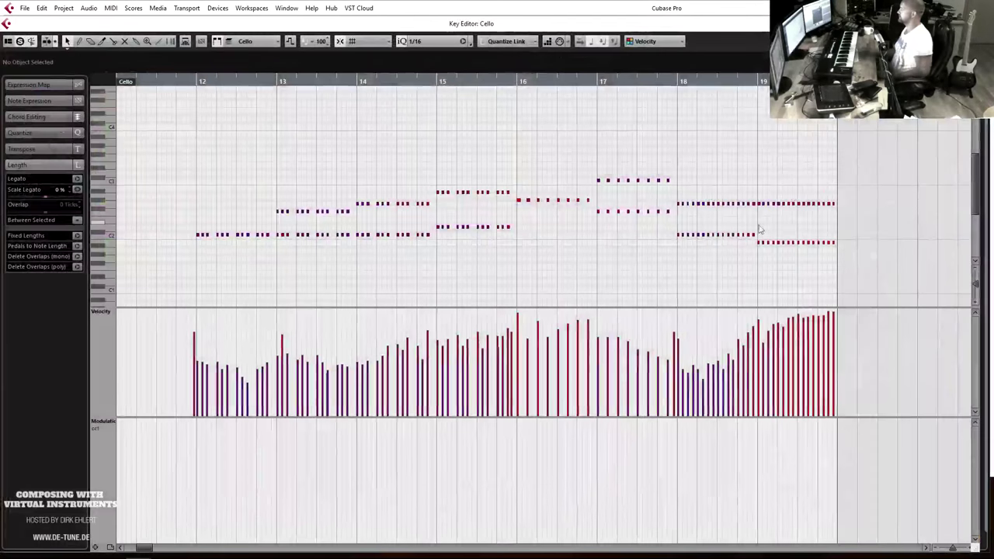
{"action": "scroll", "coordinate": [819, 131], "scroll_direction": "right", "scroll_amount": 3}
{"action": "scroll", "coordinate": [493, 191], "scroll_direction": "up", "scroll_amount": 4}
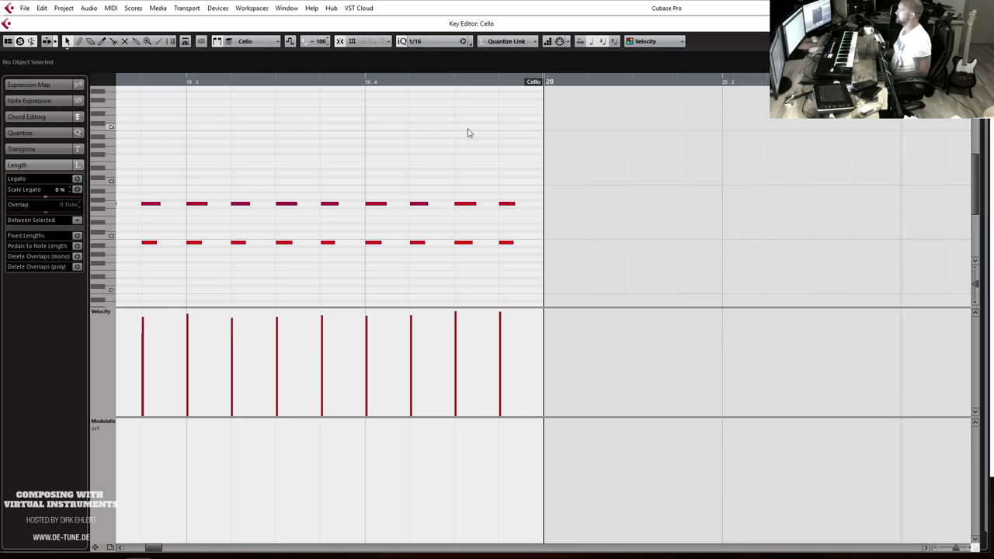
{"action": "scroll", "coordinate": [547, 177], "scroll_direction": "down", "scroll_amount": 2}
{"action": "scroll", "coordinate": [528, 231], "scroll_direction": "down", "scroll_amount": 2}
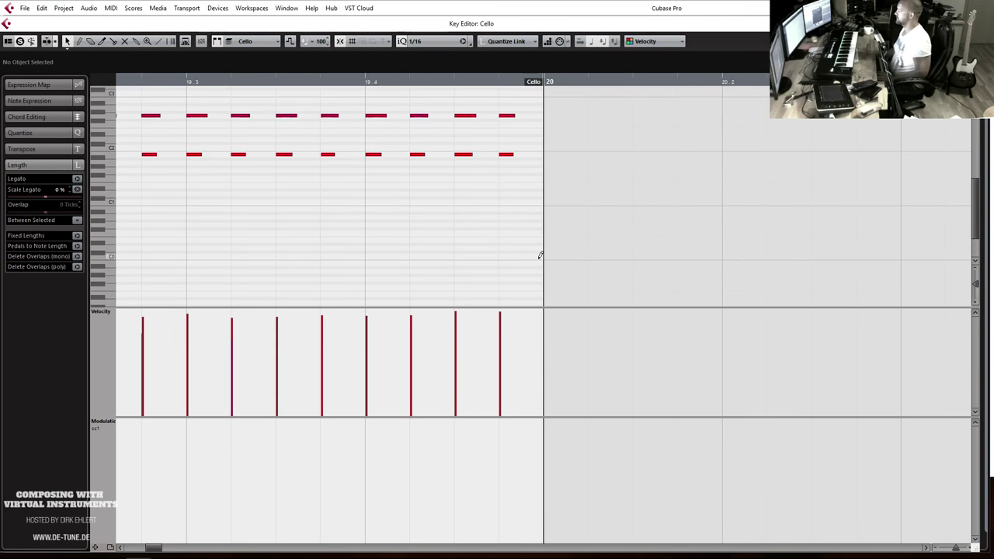
{"action": "left_click", "coordinate": [537, 255]}
{"action": "left_click_drag", "start_coordinate": [503, 254], "coordinate": [522, 255]}
{"action": "key", "text": "Return"}
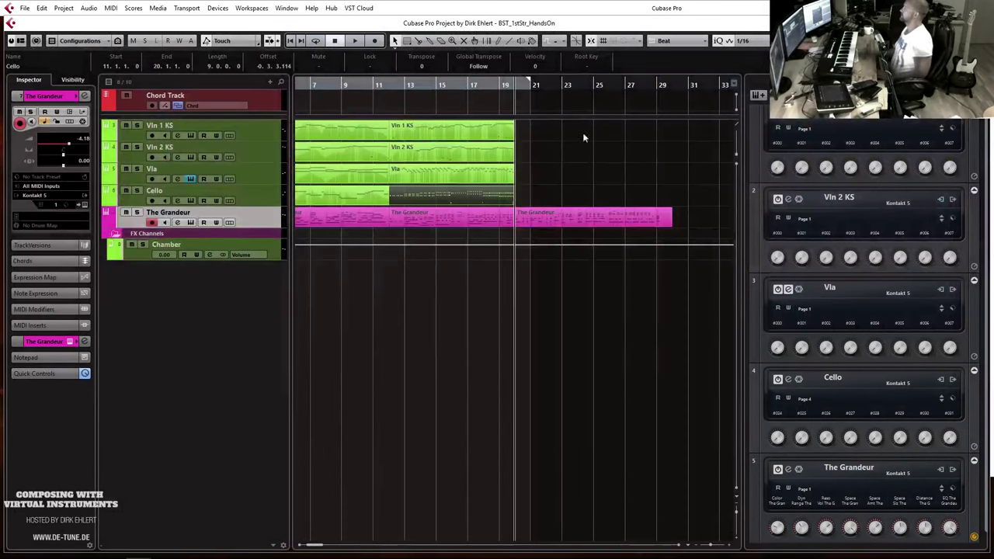
Try recording a cello continuation from bar 19 into bar 23 and undo the take.
{"action": "left_click", "coordinate": [498, 89]}
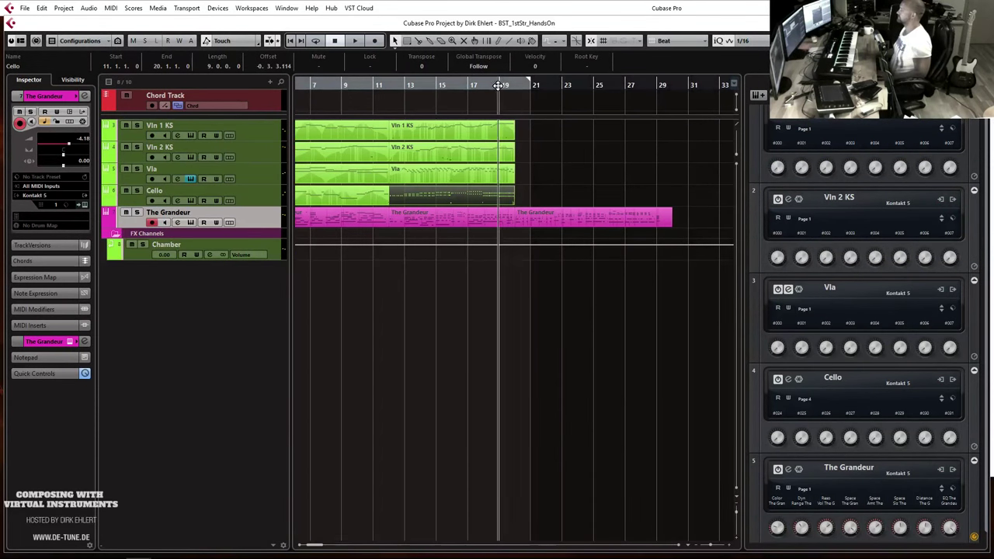
{"action": "left_click", "coordinate": [177, 198]}
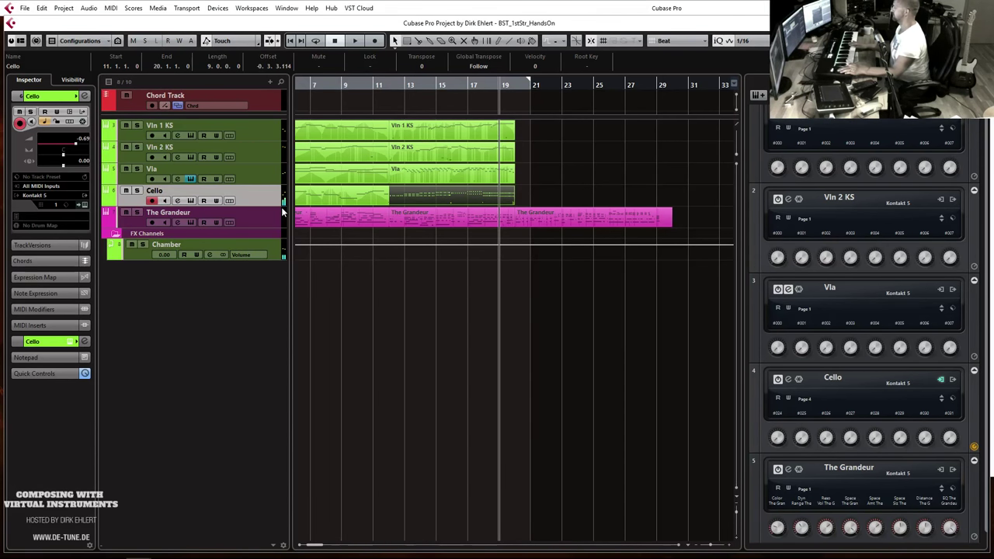
{"action": "key", "text": "KP_Multiply"}
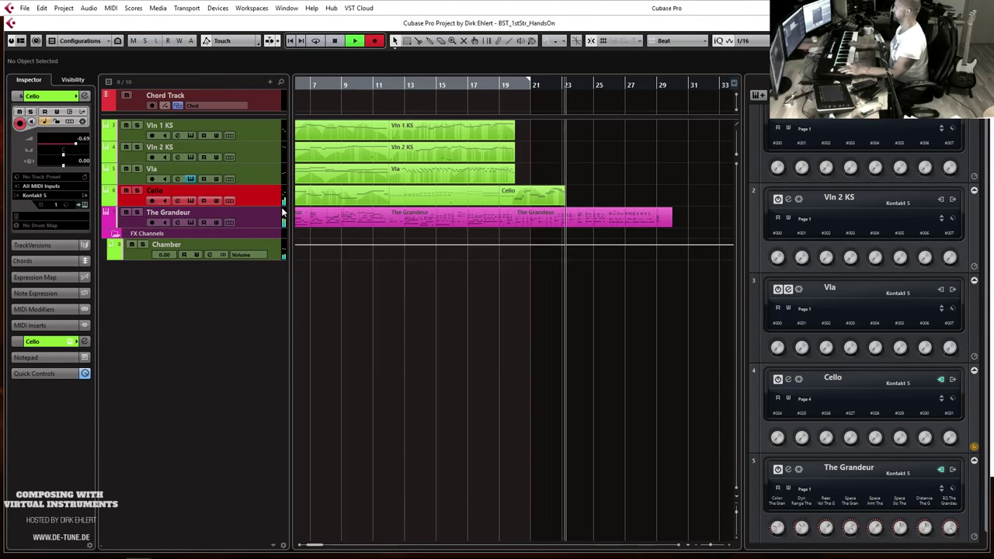
{"action": "key", "text": "space"}
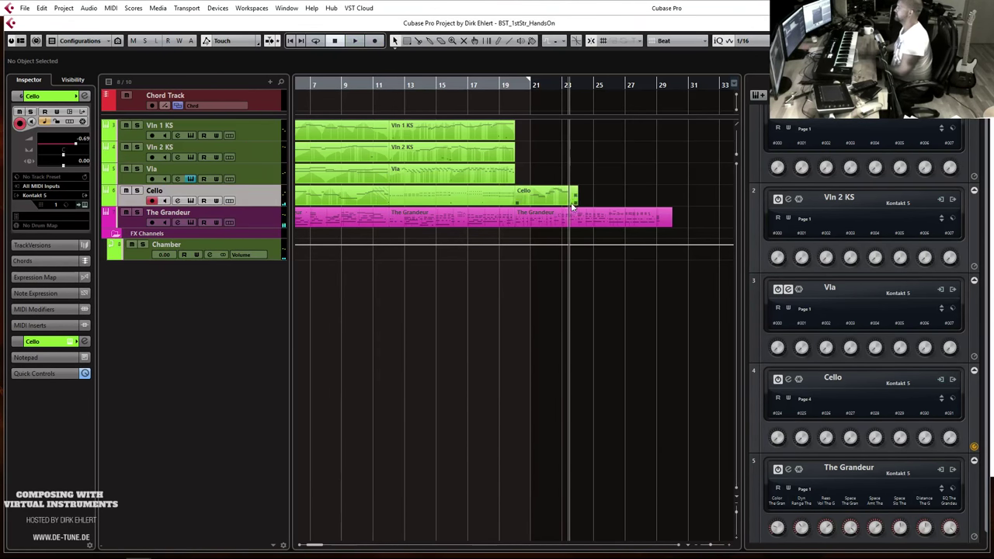
{"action": "key", "text": "ctrl+z"}
Try recording a viola continuation on the Vla track from bar 19 into bar 27 and delete the recorded part.
{"action": "left_click", "coordinate": [251, 181]}
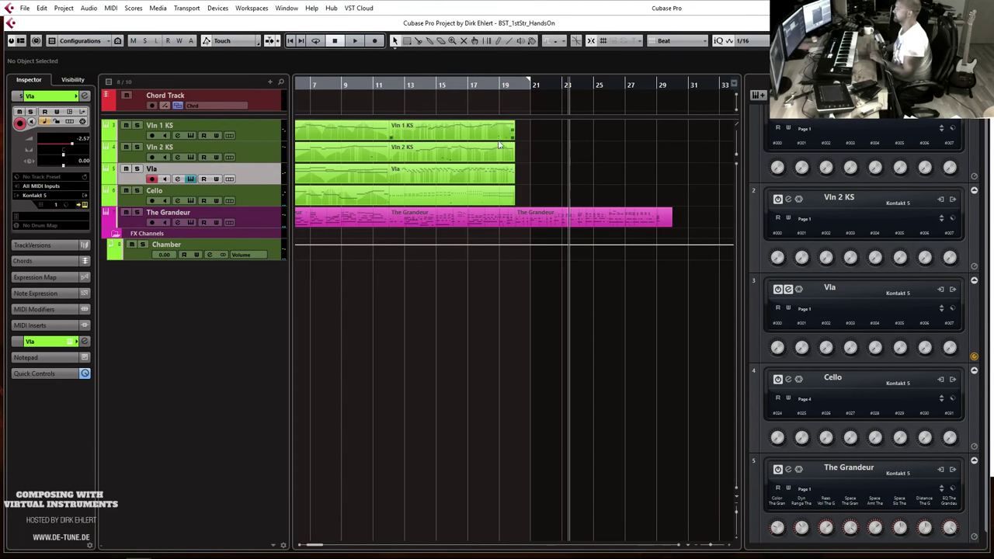
{"action": "left_click", "coordinate": [499, 91]}
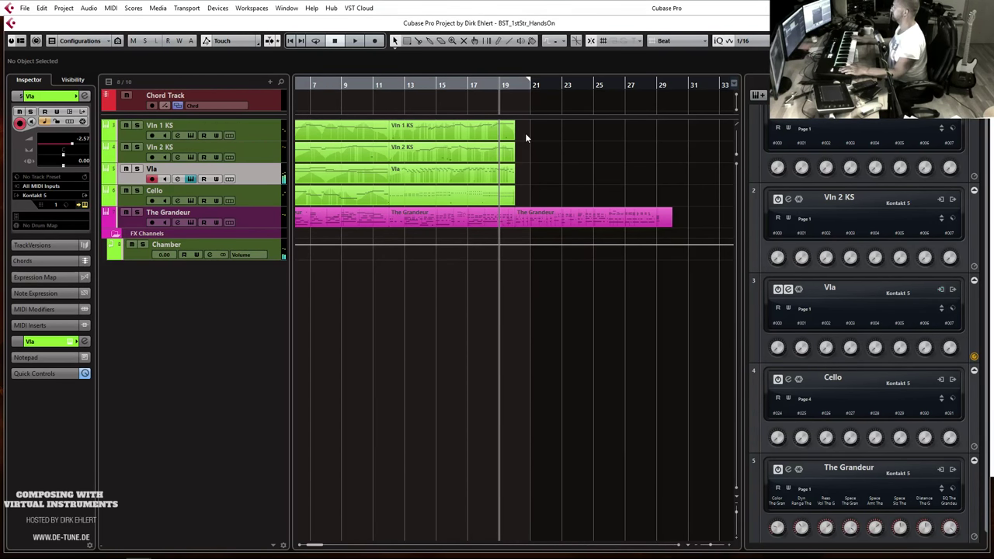
{"action": "key", "text": "KP_Multiply"}
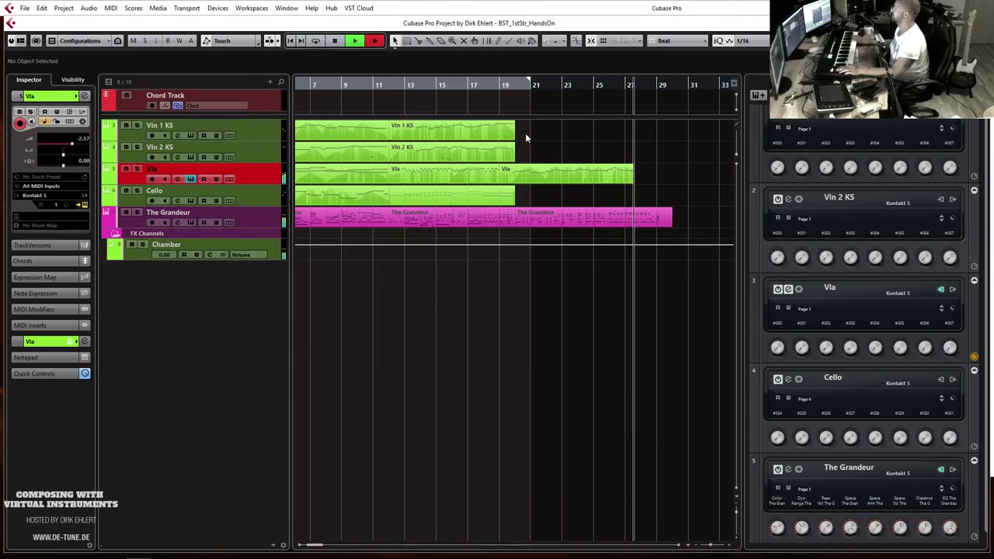
{"action": "key", "text": "space"}
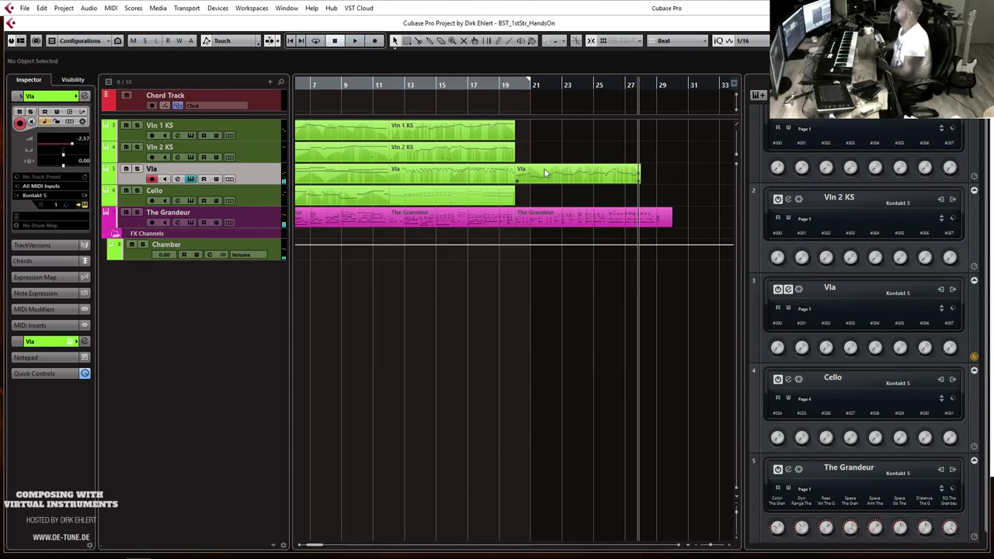
{"action": "left_click", "coordinate": [536, 170]}
{"action": "key", "text": "Delete"}
Record a new viola take on the Vla track from bar 19 up to bar 24.
{"action": "left_click", "coordinate": [500, 87]}
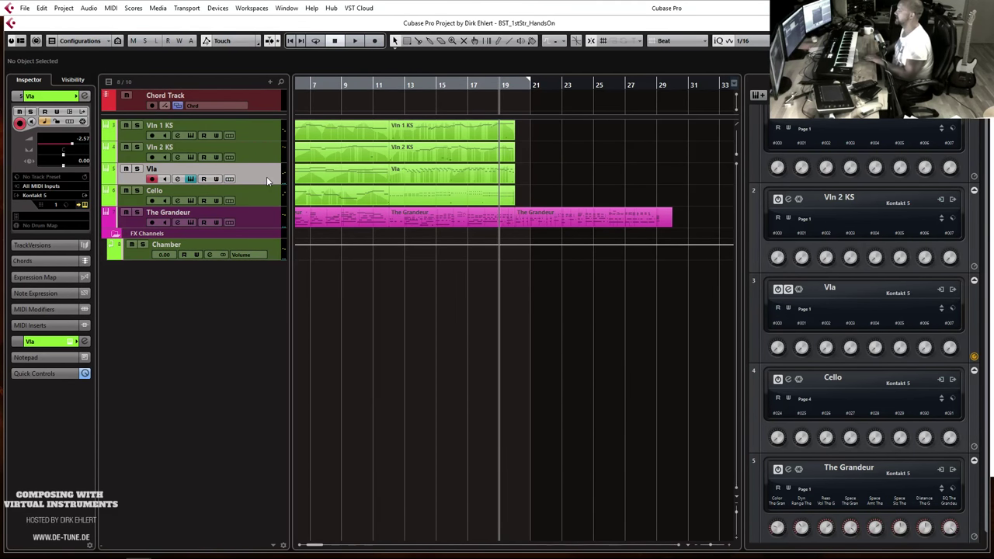
{"action": "key", "text": "KP_Multiply"}
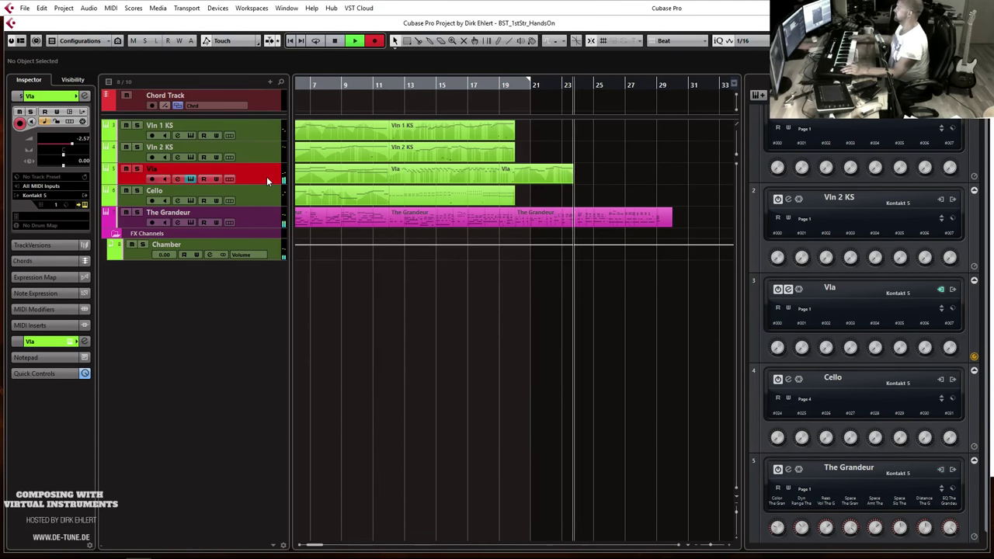
{"action": "key", "text": "space"}
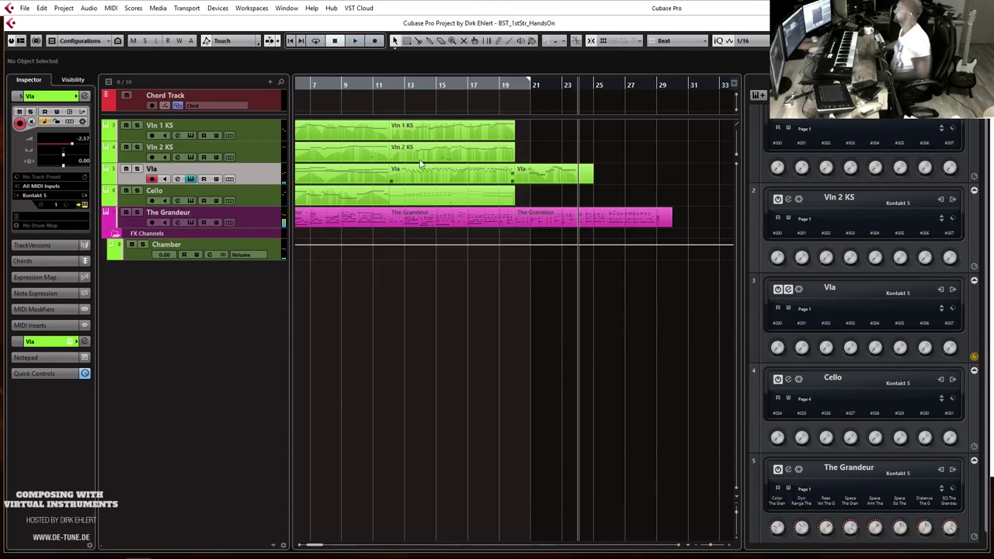
Try recording more viola from bar 23 into bar 25 and delete the part starting at bar 25.
{"action": "left_click", "coordinate": [562, 85]}
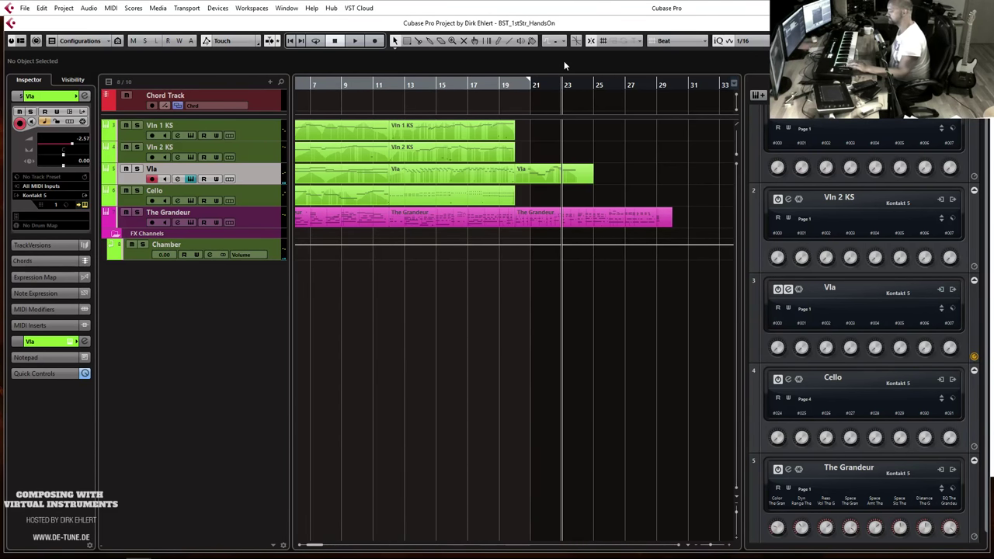
{"action": "key", "text": "KP_Multiply"}
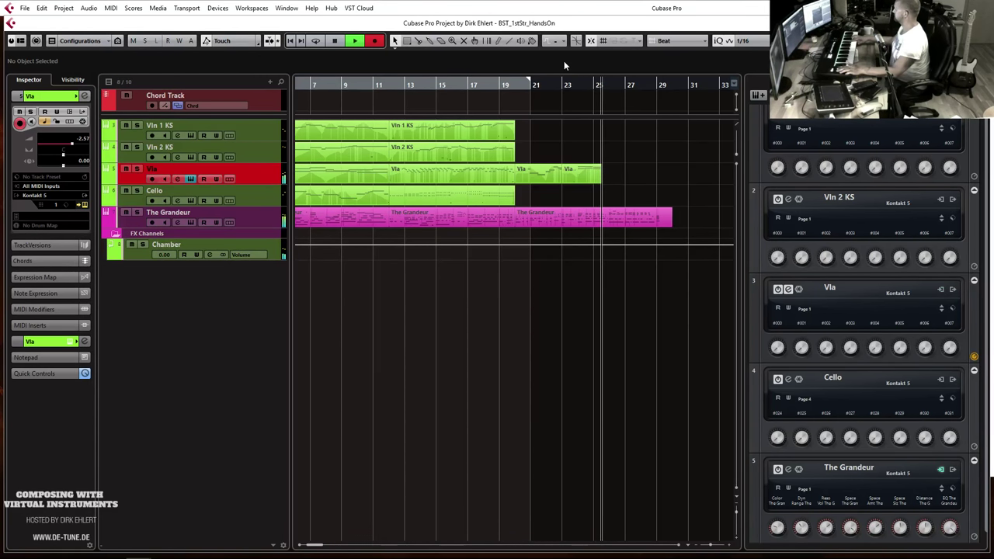
{"action": "key", "text": "space"}
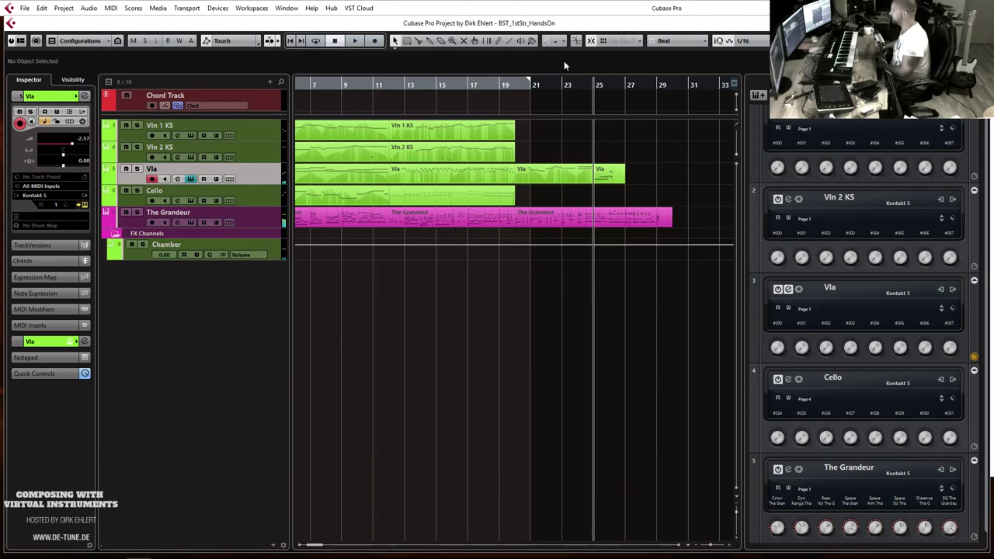
{"action": "left_click", "coordinate": [606, 178]}
{"action": "key", "text": "Delete"}
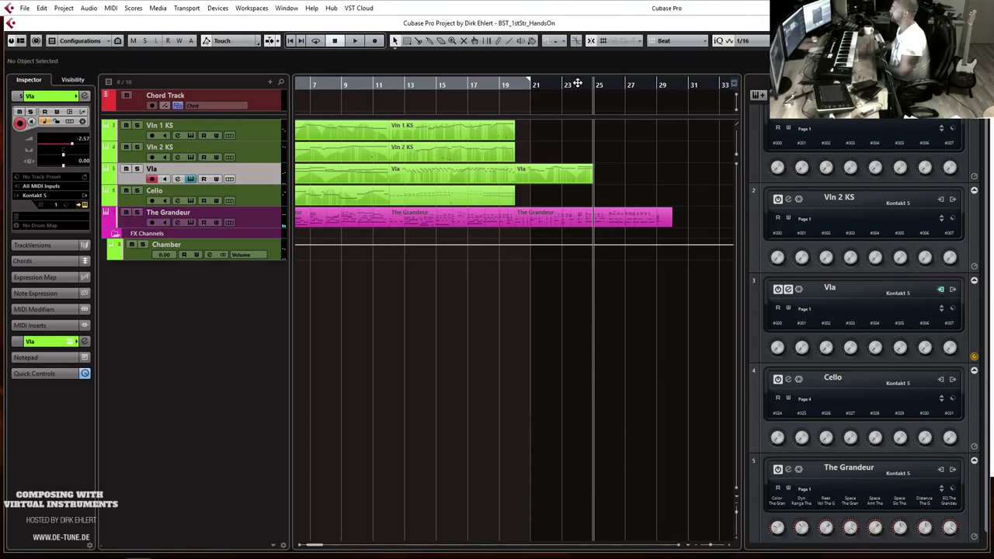
Try another short viola take starting in bar 23 and stop it around bar 24.
{"action": "left_click", "coordinate": [573, 84]}
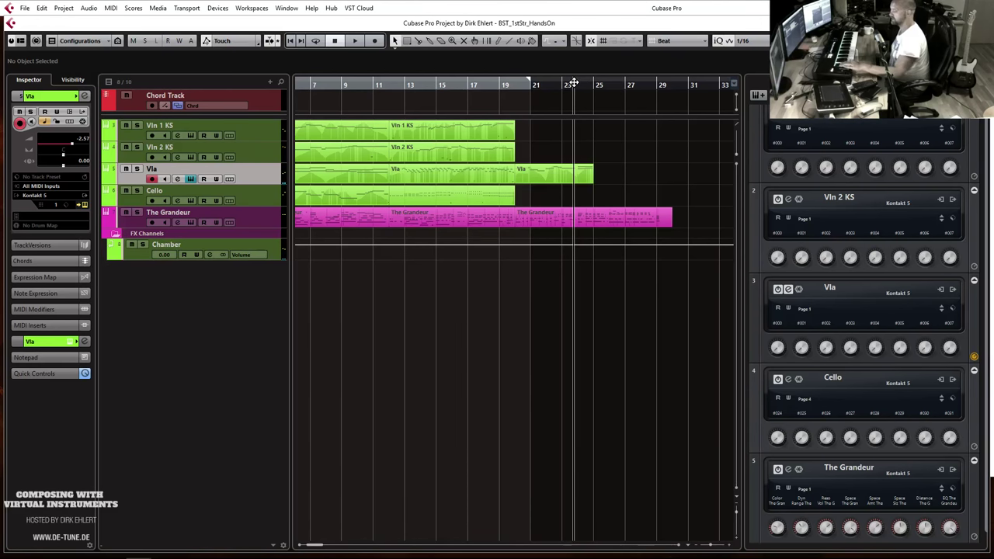
{"action": "key", "text": "KP_Multiply"}
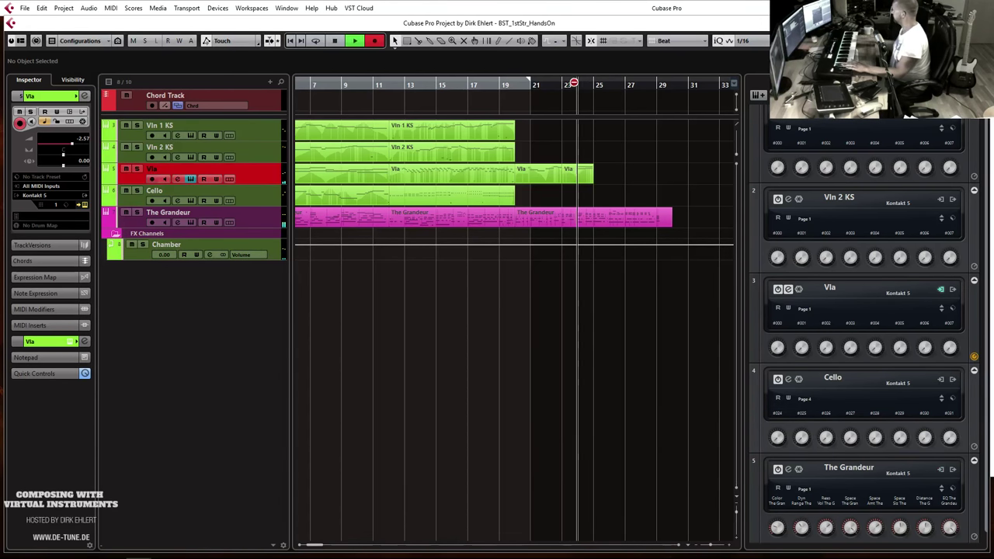
{"action": "key", "text": "space"}
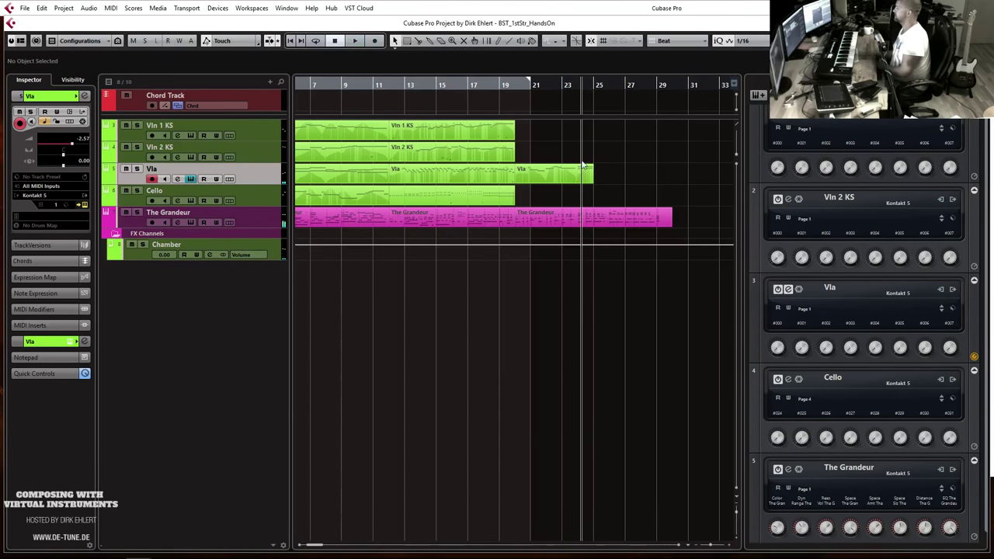
Split the new viola part at bar 24 and remove the remainder after it.
{"action": "left_click", "coordinate": [587, 176]}
{"action": "double_click", "coordinate": [587, 175]}
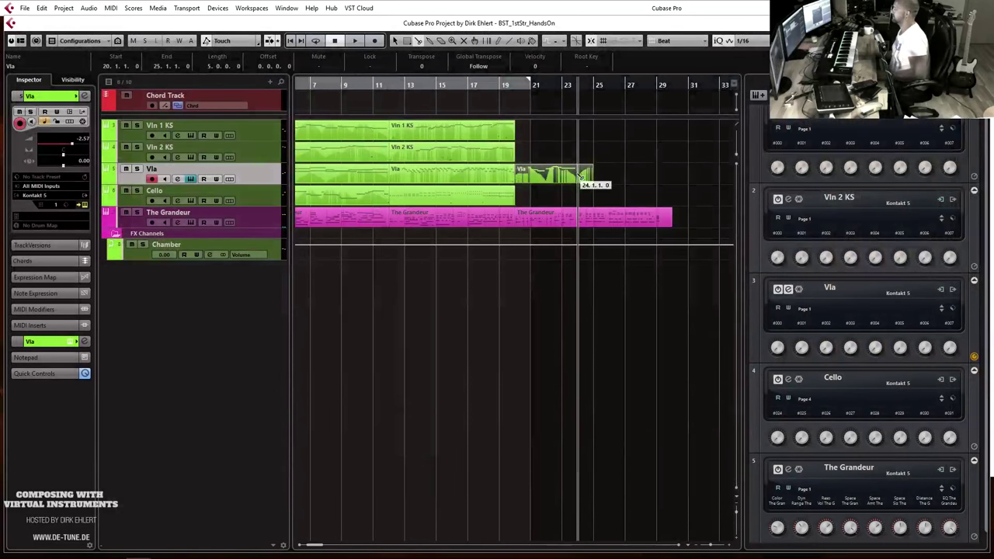
{"action": "left_click_drag", "start_coordinate": [581, 177], "coordinate": [579, 177]}
{"action": "left_click", "coordinate": [587, 148]}
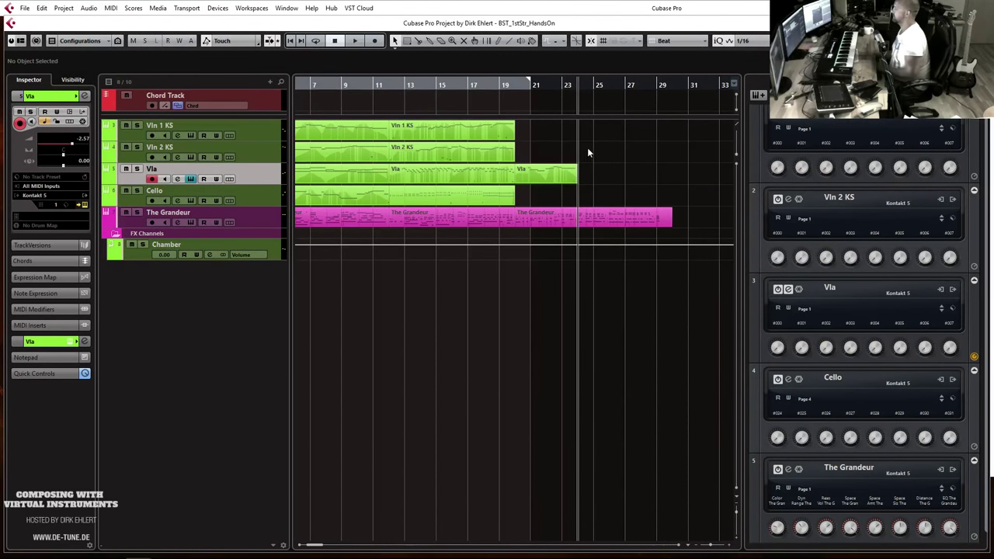
Record the viola continuation from bar 23 into bar 27 and open the new part in the Key Editor.
{"action": "key", "text": "g"}
{"action": "key", "text": "g"}
{"action": "key", "text": "h"}
{"action": "key", "text": "h"}
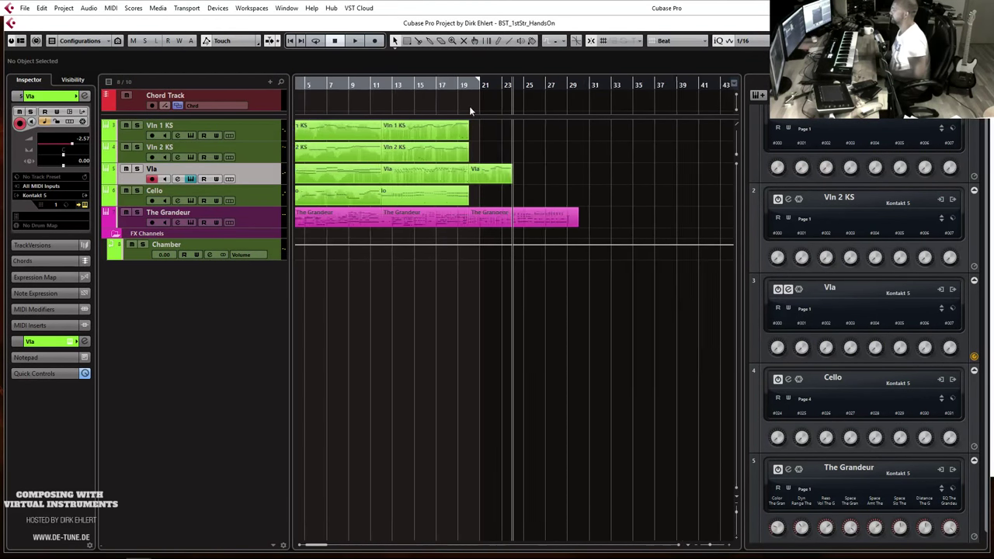
{"action": "key", "text": "h"}
{"action": "key", "text": "h"}
{"action": "left_click", "coordinate": [472, 97]}
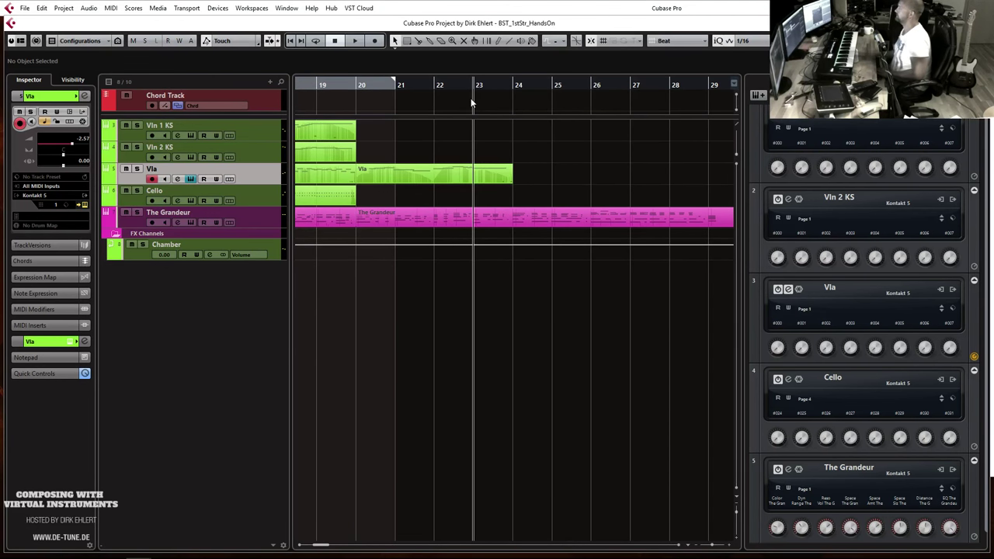
{"action": "key", "text": "KP_Multiply"}
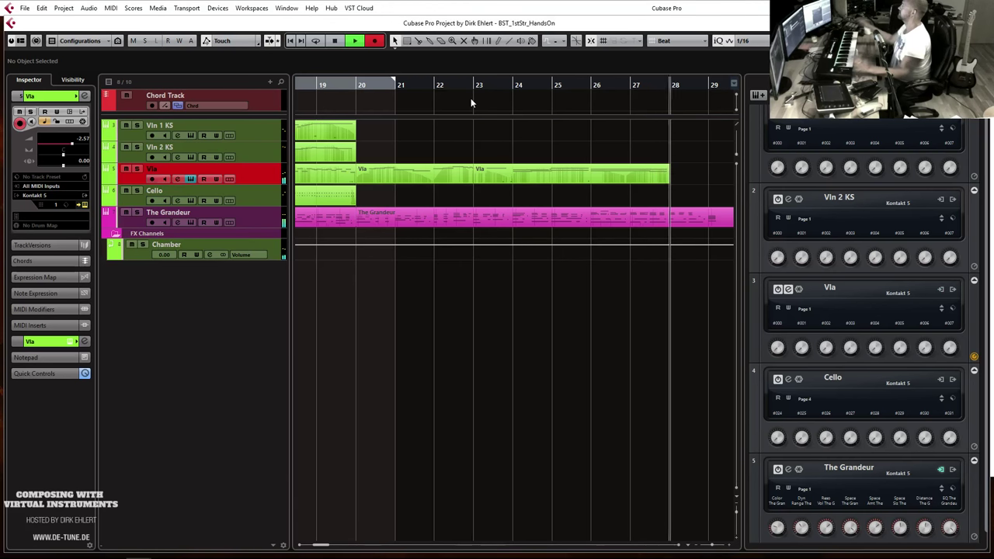
{"action": "key", "text": "space"}
{"action": "left_click", "coordinate": [618, 178]}
{"action": "double_click", "coordinate": [617, 178]}
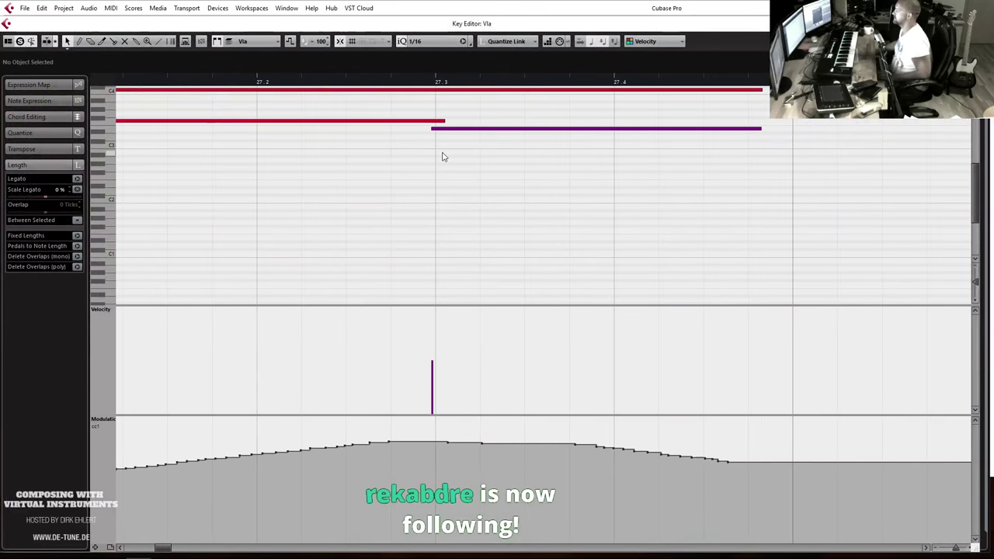
Draw a short C#0 keyswitch note at velocity 100, from 27.2.4.33 up to beat 27.3.
{"action": "scroll", "coordinate": [431, 233], "scroll_direction": "down", "scroll_amount": 3}
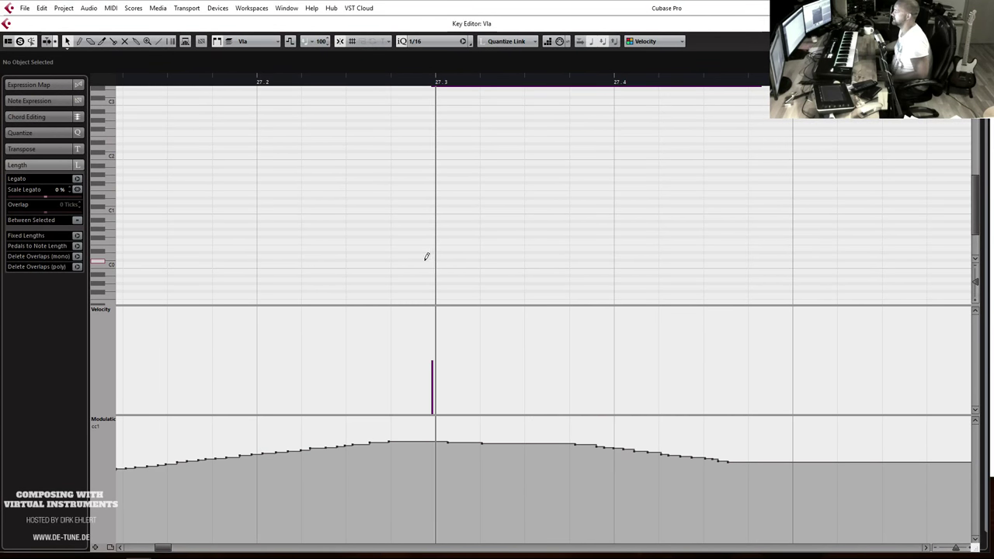
{"action": "left_click", "coordinate": [427, 260]}
{"action": "left_click_drag", "start_coordinate": [393, 267], "coordinate": [404, 267]}
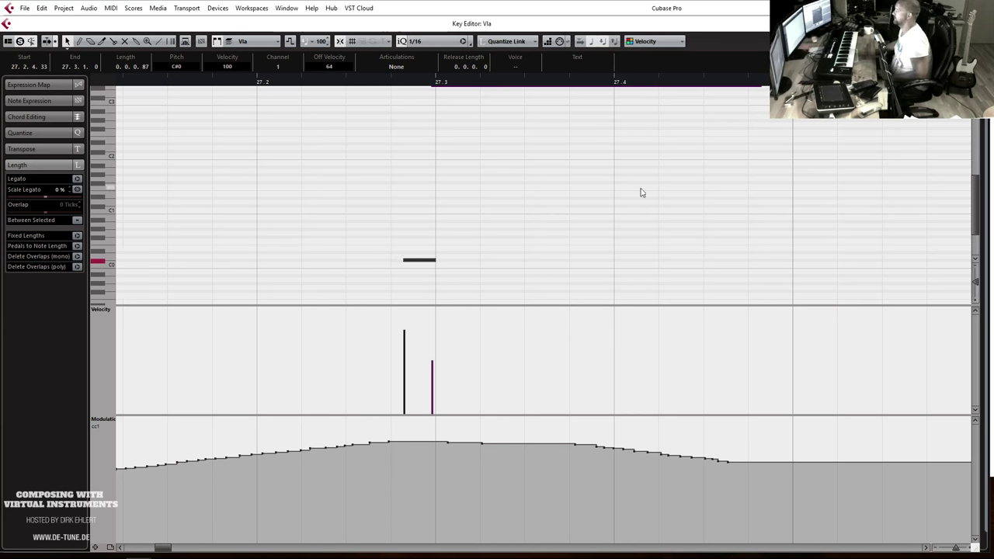
Extend the last two held viola notes, C4 and E3, from bar 27 to just before bar 29.
{"action": "scroll", "coordinate": [642, 193], "scroll_direction": "right", "scroll_amount": 5}
{"action": "scroll", "coordinate": [583, 180], "scroll_direction": "up", "scroll_amount": 3}
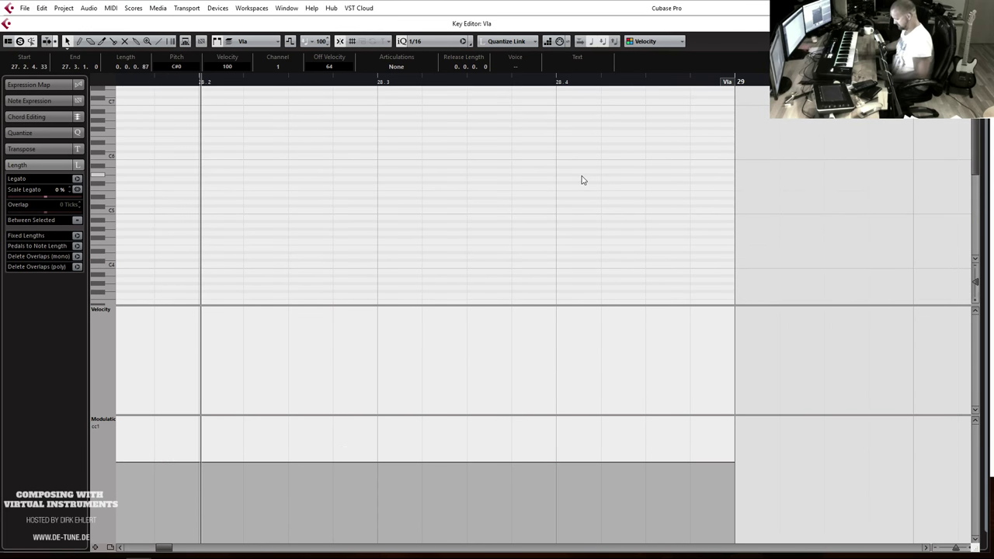
{"action": "scroll", "coordinate": [580, 180], "scroll_direction": "left", "scroll_amount": 5}
{"action": "scroll", "coordinate": [580, 180], "scroll_direction": "down", "scroll_amount": 3}
{"action": "left_click_drag", "start_coordinate": [410, 161], "coordinate": [489, 245]}
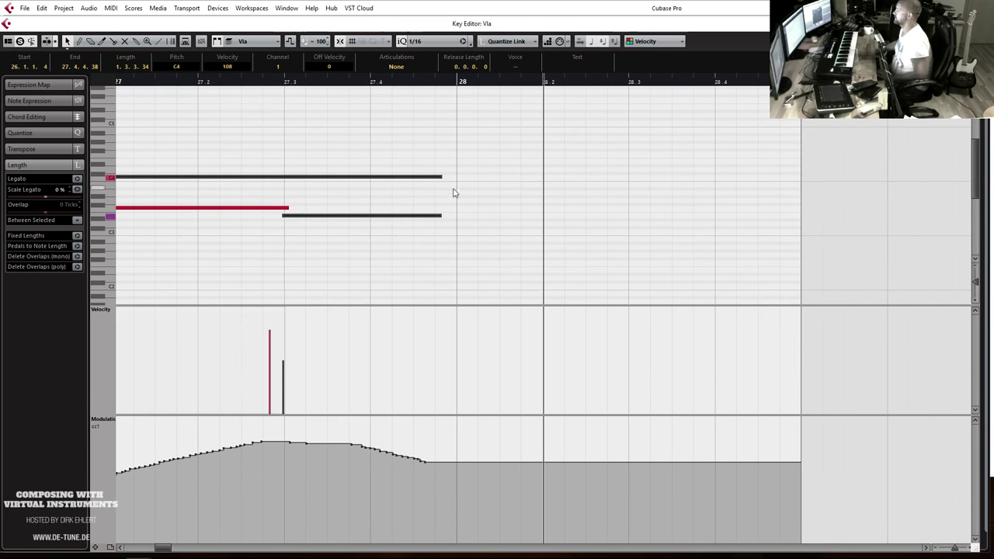
{"action": "left_click_drag", "start_coordinate": [444, 179], "coordinate": [794, 178]}
Split the lower E3 note at bar 28 and raise its second part to F3.
{"action": "left_click", "coordinate": [452, 225]}
{"action": "left_click", "coordinate": [458, 217], "text": "alt"}
{"action": "left_click", "coordinate": [477, 216]}
{"action": "key", "text": "Up"}
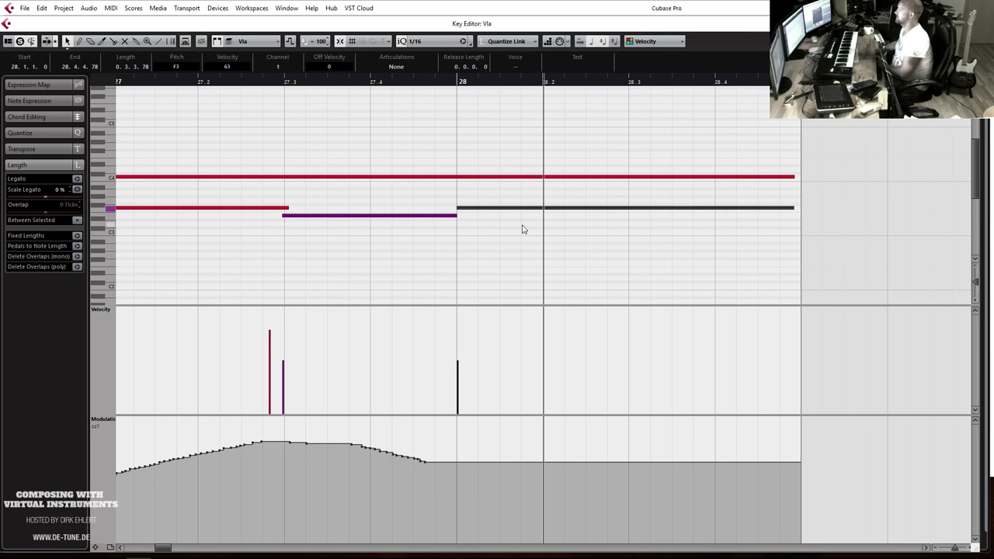
Split the F3 note at beat 28.3 and lower its second part to E3.
{"action": "left_click", "coordinate": [629, 213]}
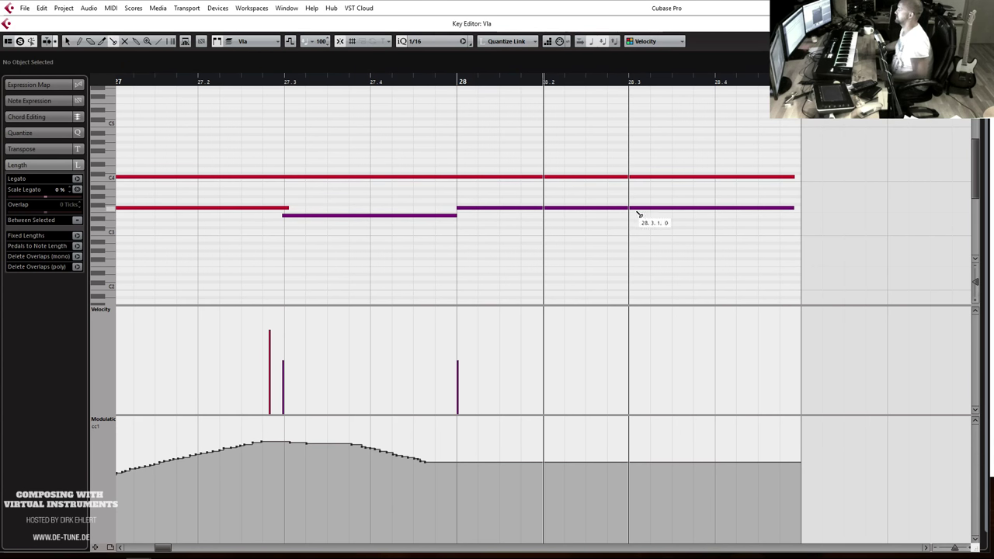
{"action": "left_click", "coordinate": [630, 208], "text": "alt"}
{"action": "left_click", "coordinate": [657, 208]}
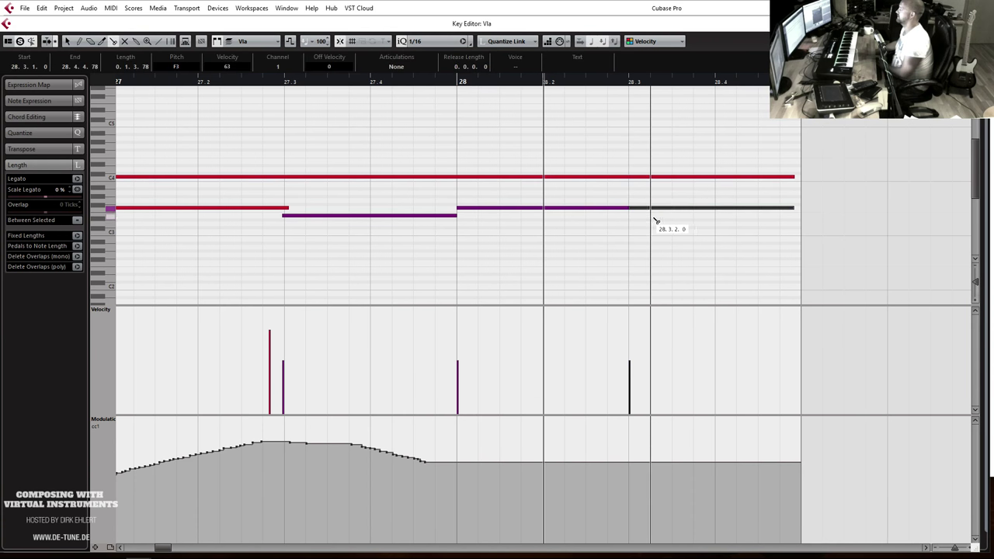
{"action": "key", "text": "Down"}
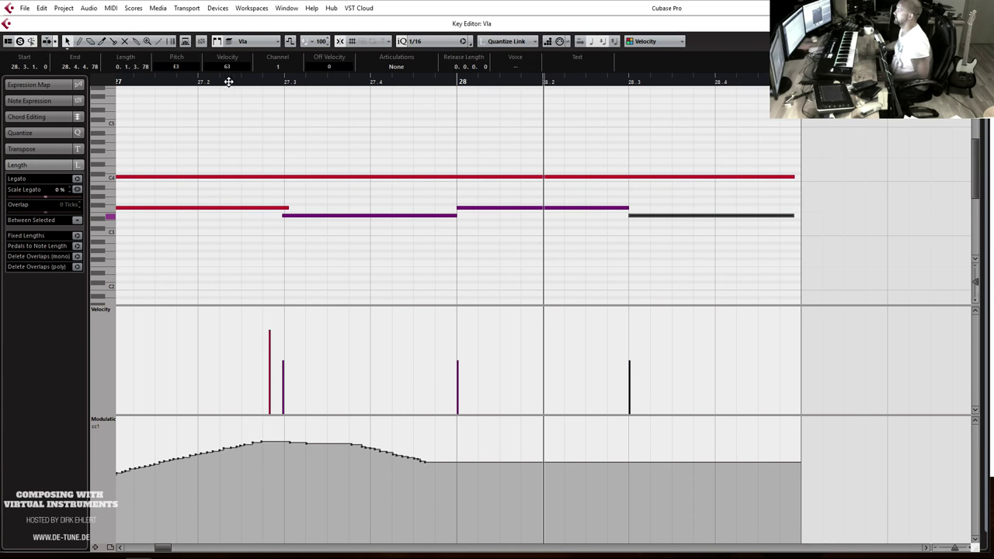
Play back the edited viola passage from shortly before bar 26 into bar 28.
{"action": "key", "text": "g"}
{"action": "key", "text": "g"}
{"action": "key", "text": "g"}
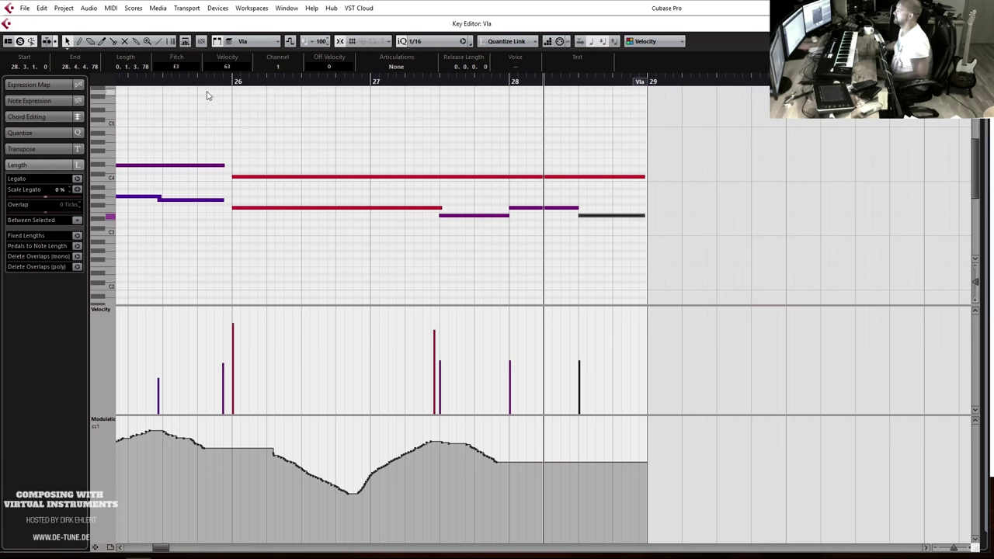
{"action": "left_click", "coordinate": [207, 95]}
{"action": "left_click", "coordinate": [199, 81]}
{"action": "key", "text": "space"}
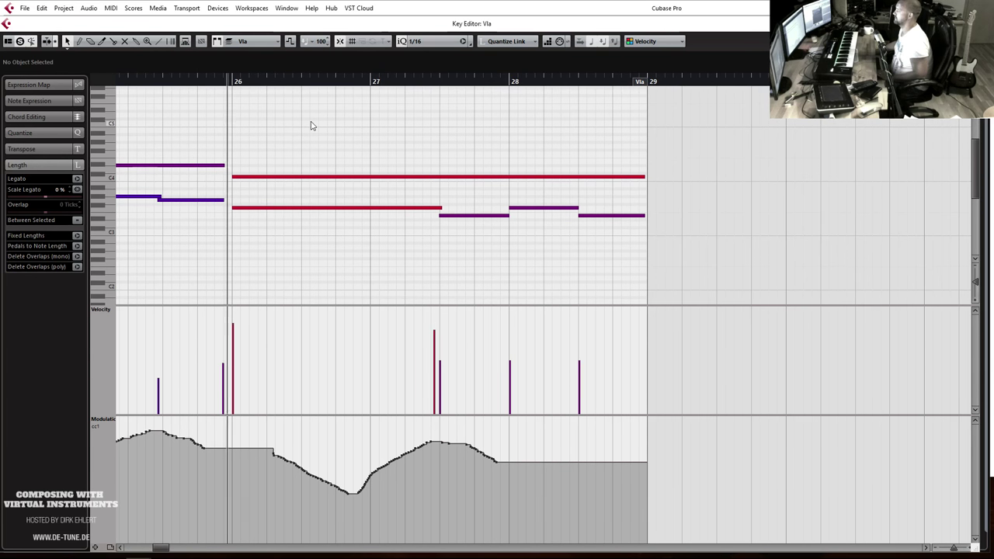
{"action": "left_click", "coordinate": [191, 81]}
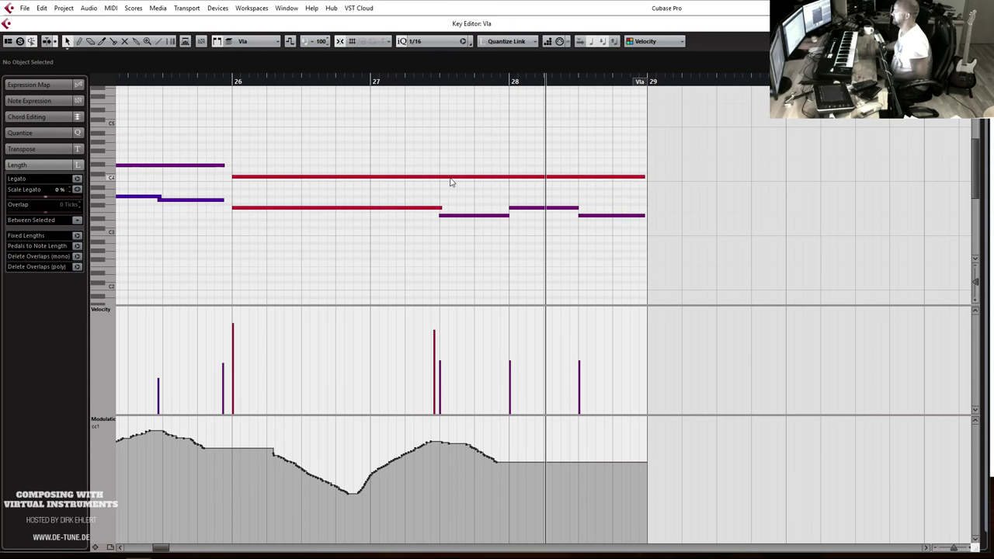
Split the held C4 note at beat 27.4 and audition the passage with its second part at velocity 49.
{"action": "left_click", "coordinate": [474, 177], "text": "alt"}
{"action": "left_click", "coordinate": [475, 372]}
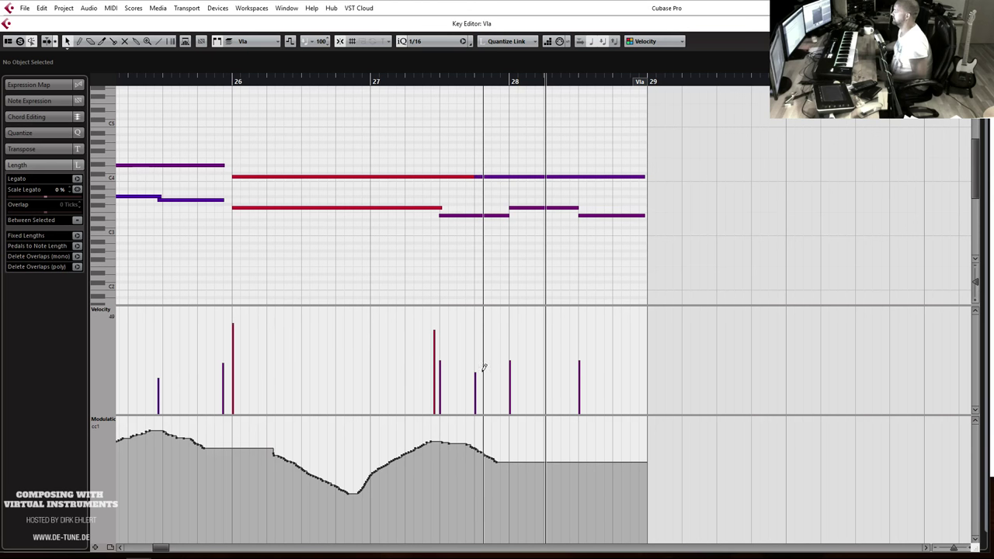
{"action": "left_click", "coordinate": [198, 81]}
{"action": "key", "text": "space"}
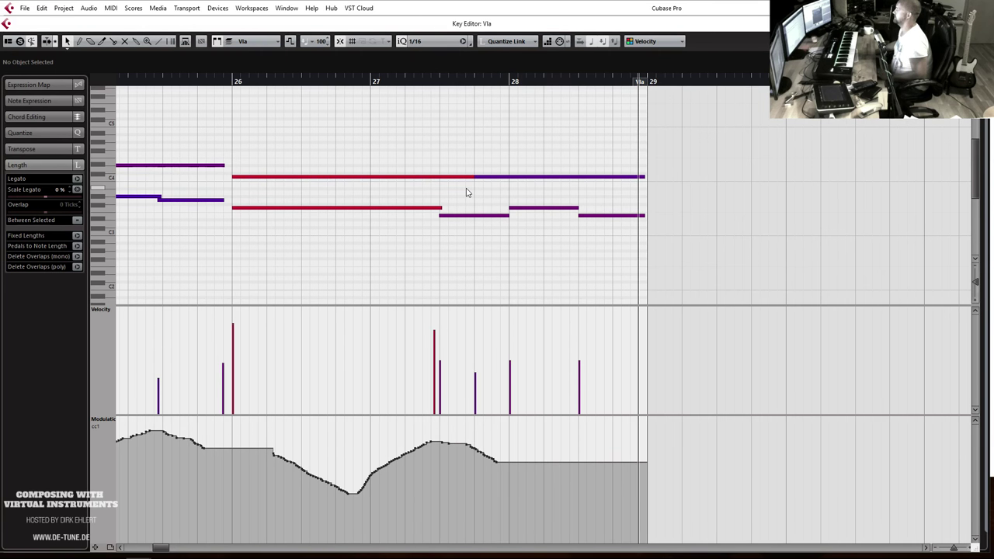
Close the viola's Key Editor and arm the Cello track with the playhead at bar 20.
{"action": "key", "text": "Return"}
{"action": "scroll", "coordinate": [446, 185], "scroll_direction": "left", "scroll_amount": 8}
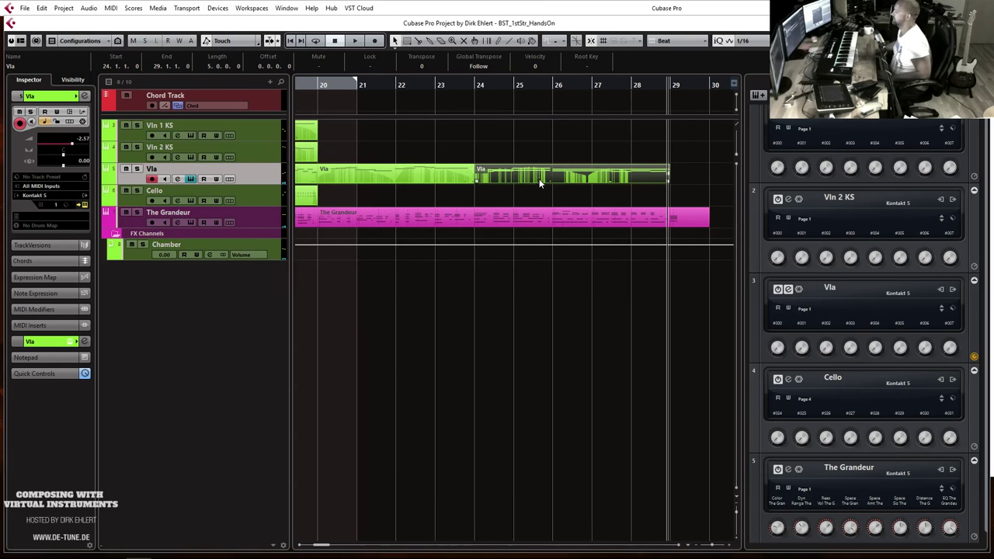
{"action": "left_click", "coordinate": [316, 88]}
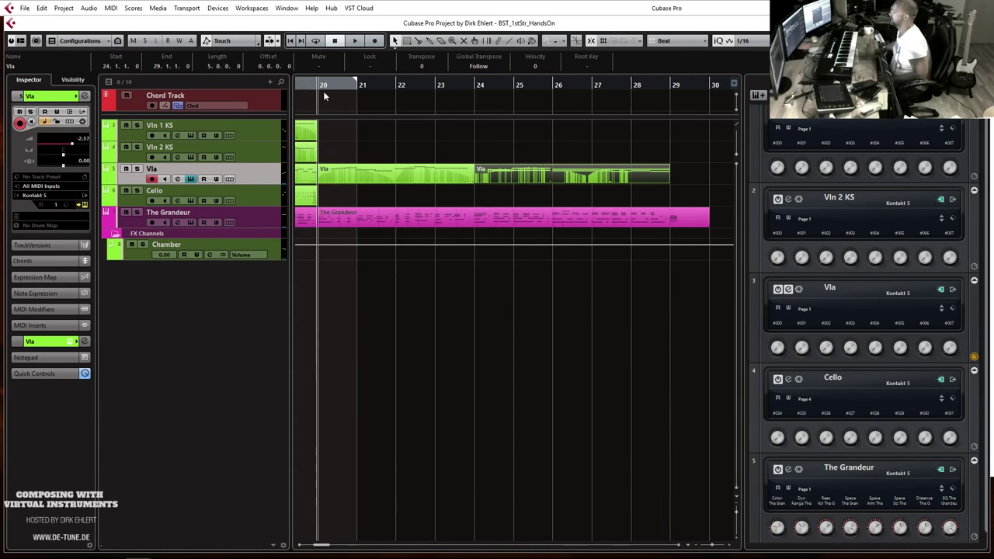
{"action": "left_click", "coordinate": [267, 199]}
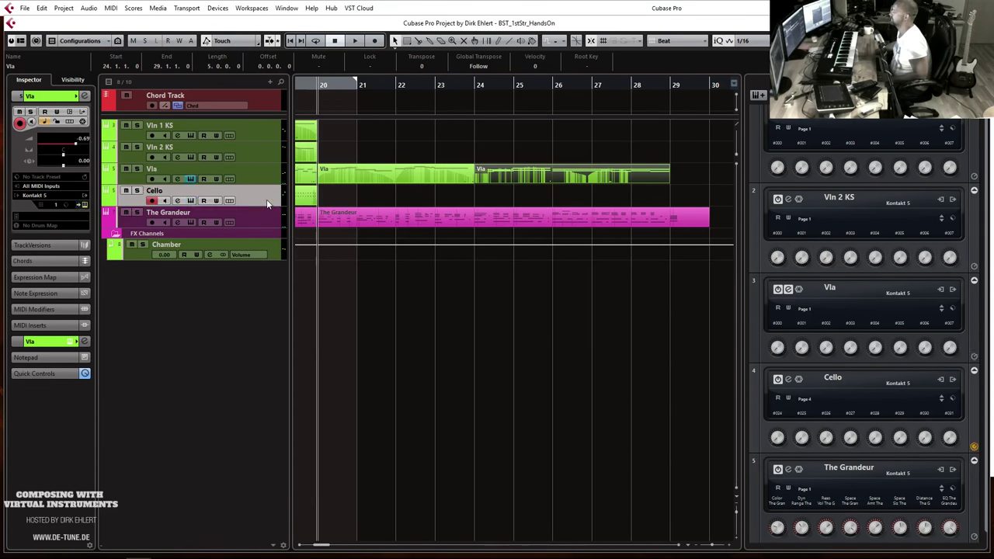
{"action": "left_click", "coordinate": [266, 147]}
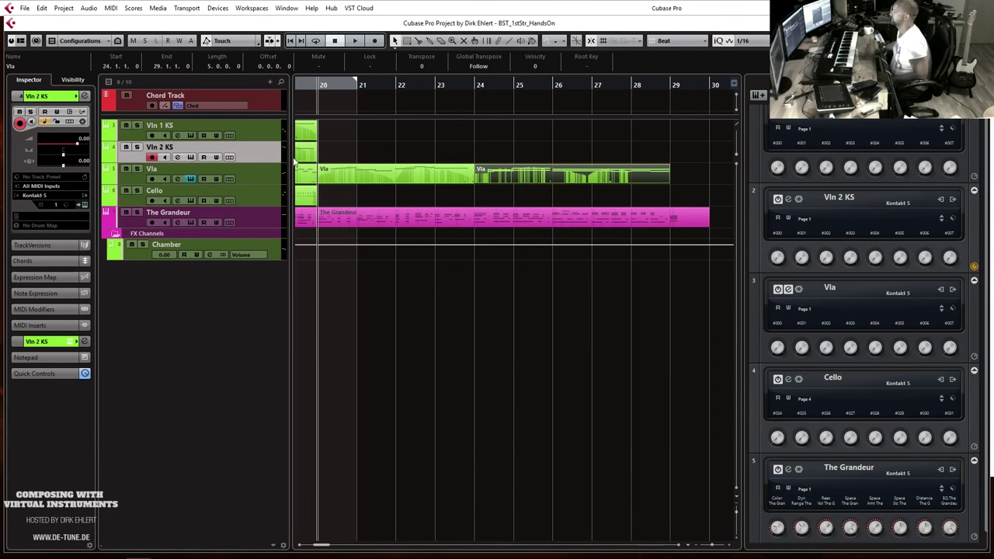
{"action": "left_click", "coordinate": [254, 204]}
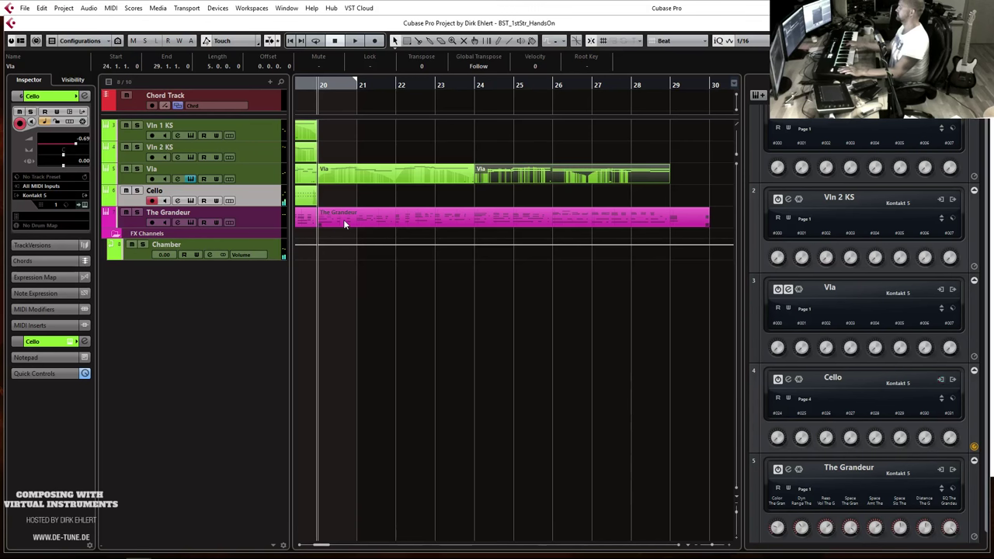
Rehearse the cello line against playback from bar 20, and again from bar 19 into bar 23.
{"action": "key", "text": "space"}
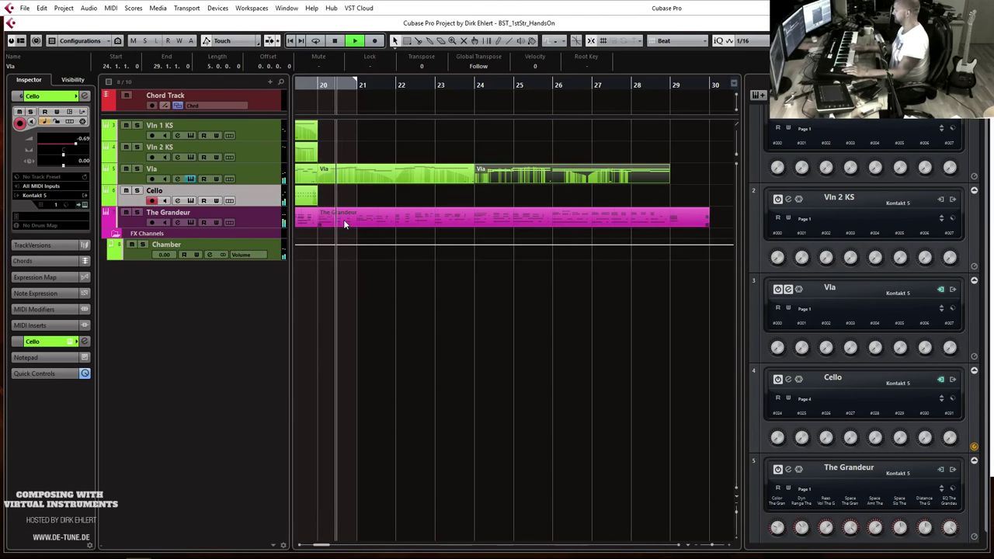
{"action": "key", "text": "space"}
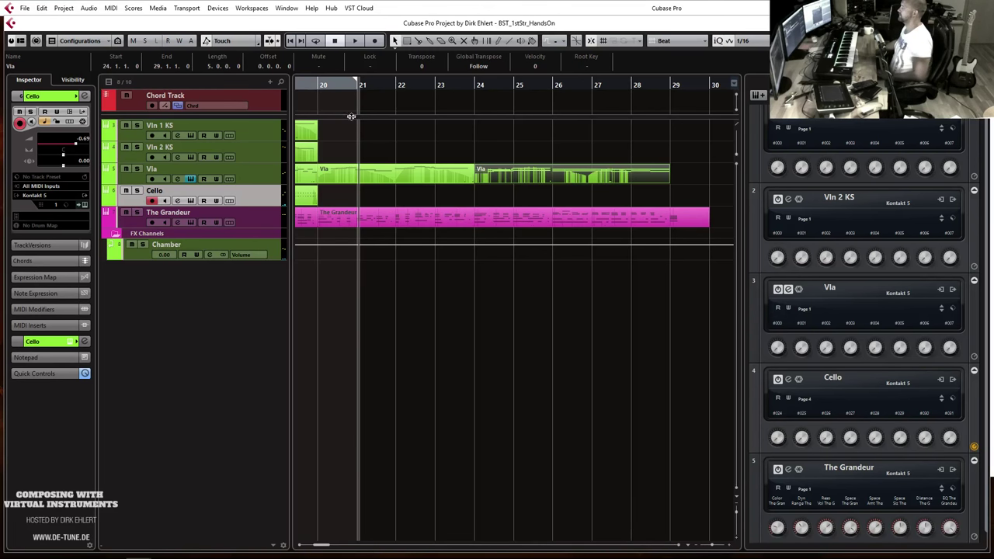
{"action": "left_click_drag", "start_coordinate": [351, 117], "coordinate": [379, 109]}
{"action": "left_click", "coordinate": [444, 85]}
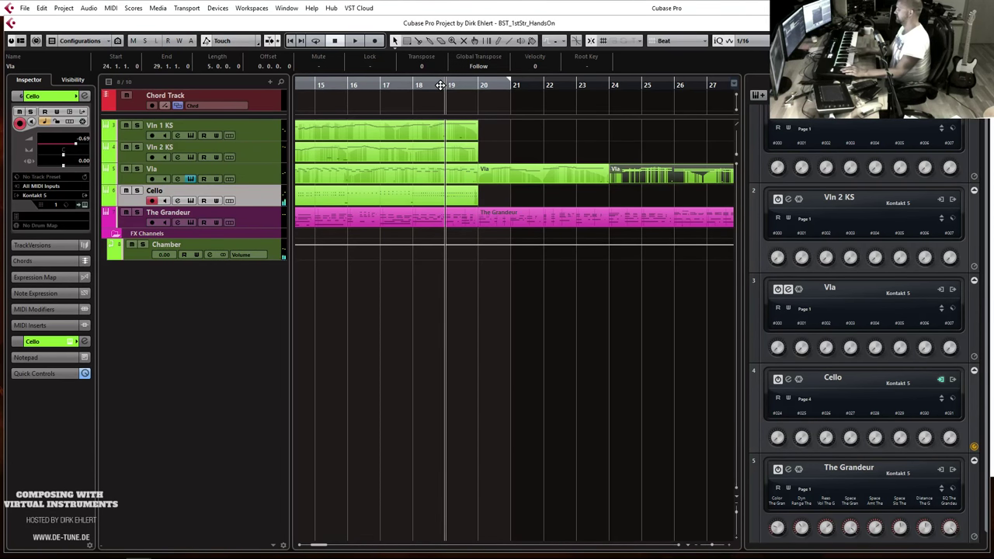
{"action": "key", "text": "space"}
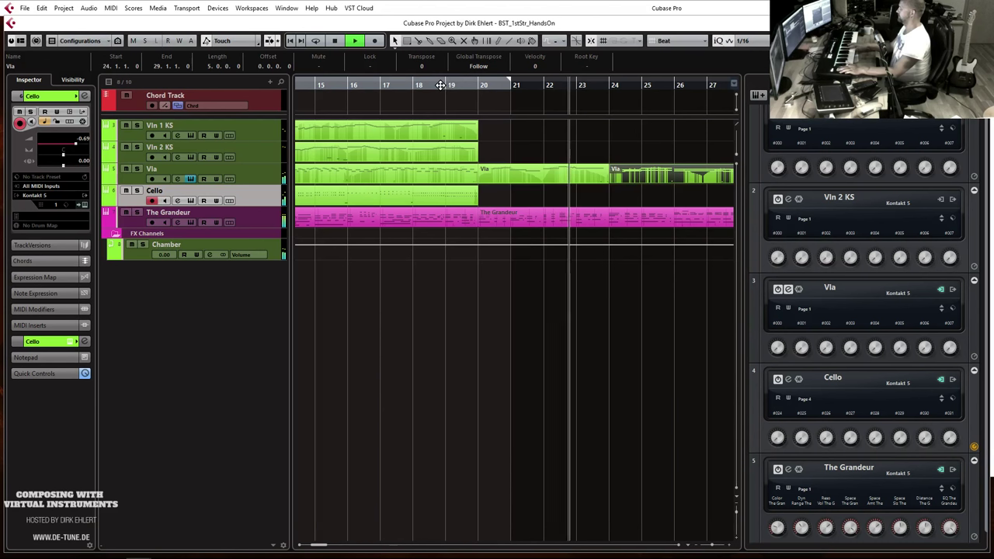
{"action": "key", "text": "space"}
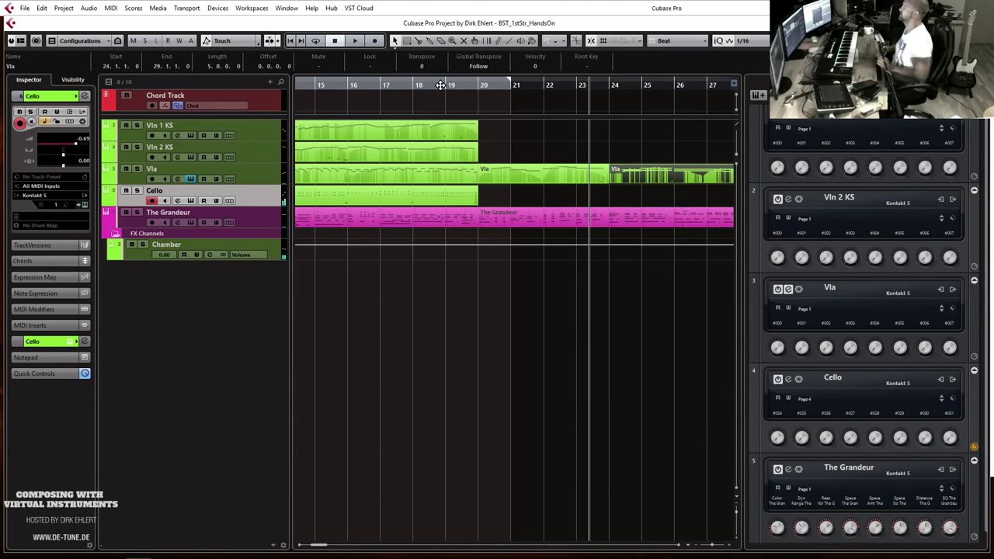
Record the cello part with a lead-in from mid bar 19, covering bar 20 into bar 29, and return to the start.
{"action": "left_click", "coordinate": [462, 83]}
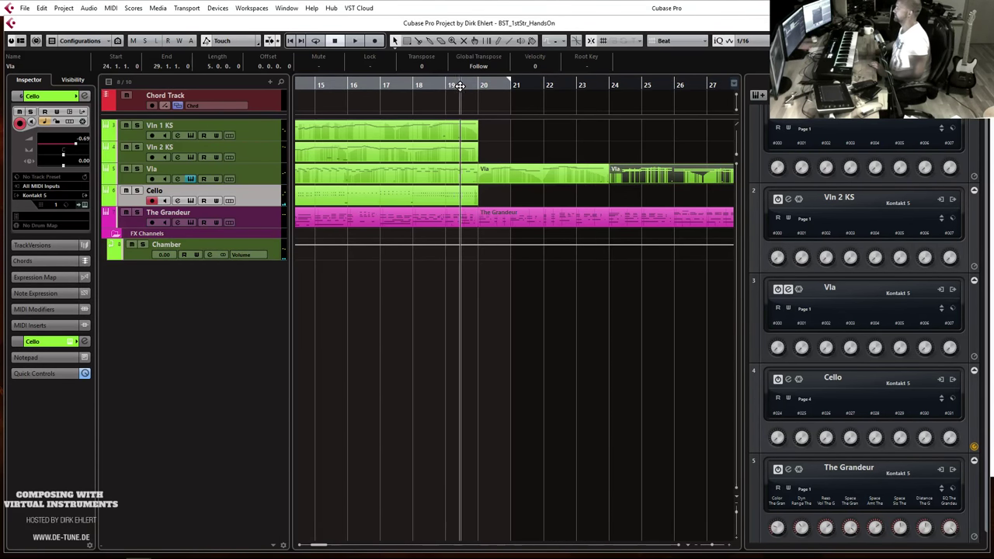
{"action": "key", "text": "KP_Multiply"}
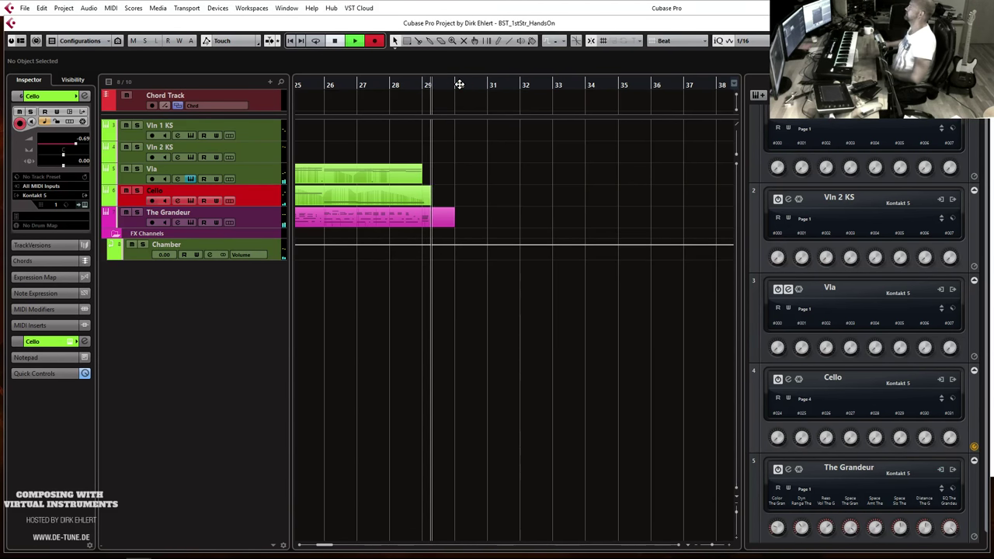
{"action": "key", "text": "space"}
{"action": "key", "text": "KP_1"}
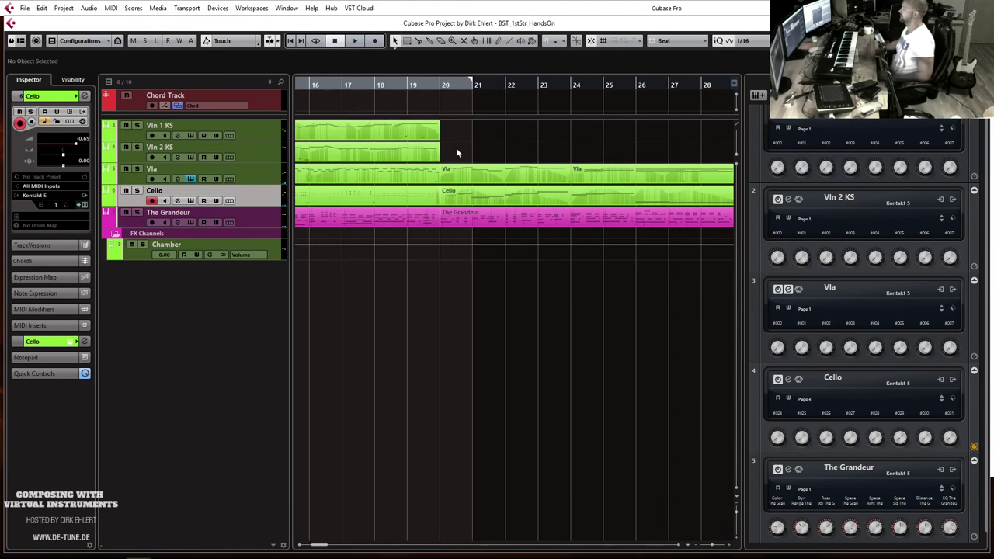
Arm the Vln 2 KS track and play briefly from bar 24.
{"action": "left_click", "coordinate": [264, 155]}
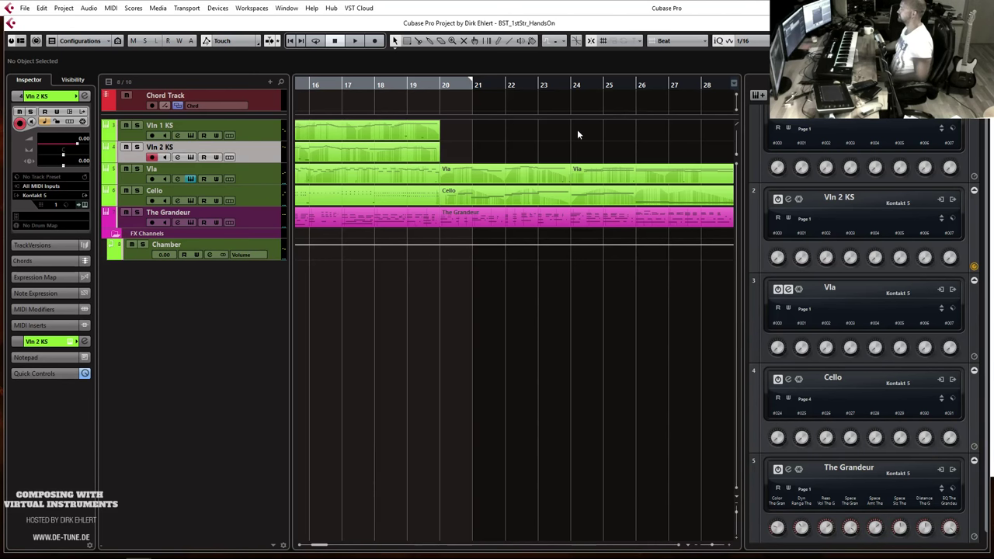
{"action": "left_click", "coordinate": [570, 88]}
{"action": "key", "text": "space"}
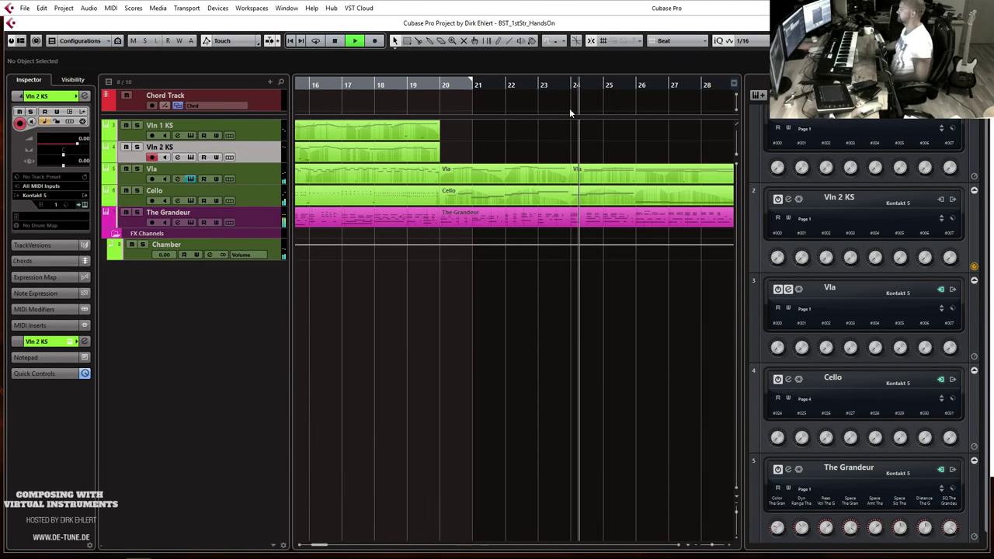
{"action": "key", "text": "space"}
Arm the Vln 1 KS track and rehearse its line against playback from bar 23 into bar 25.
{"action": "left_click", "coordinate": [267, 139]}
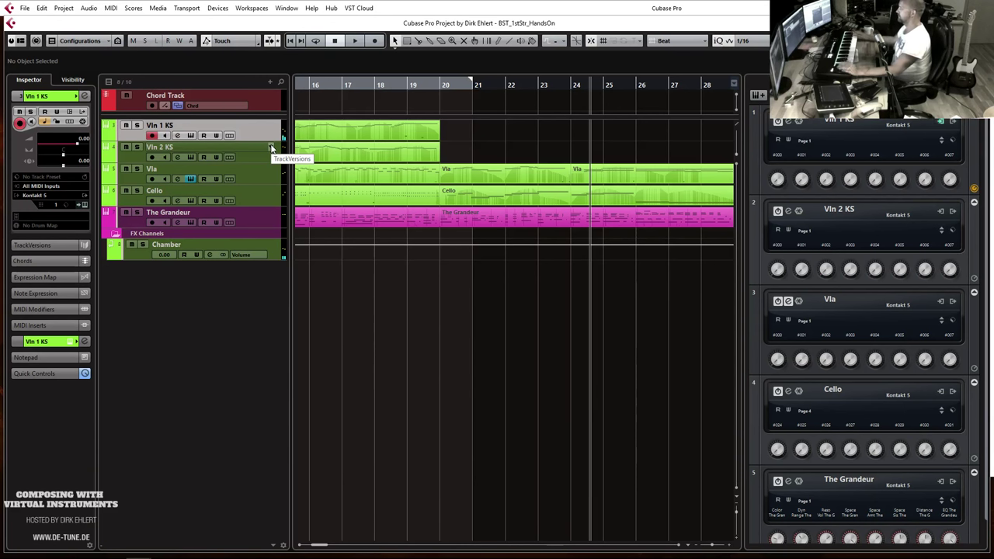
{"action": "left_click", "coordinate": [541, 86]}
{"action": "key", "text": "space"}
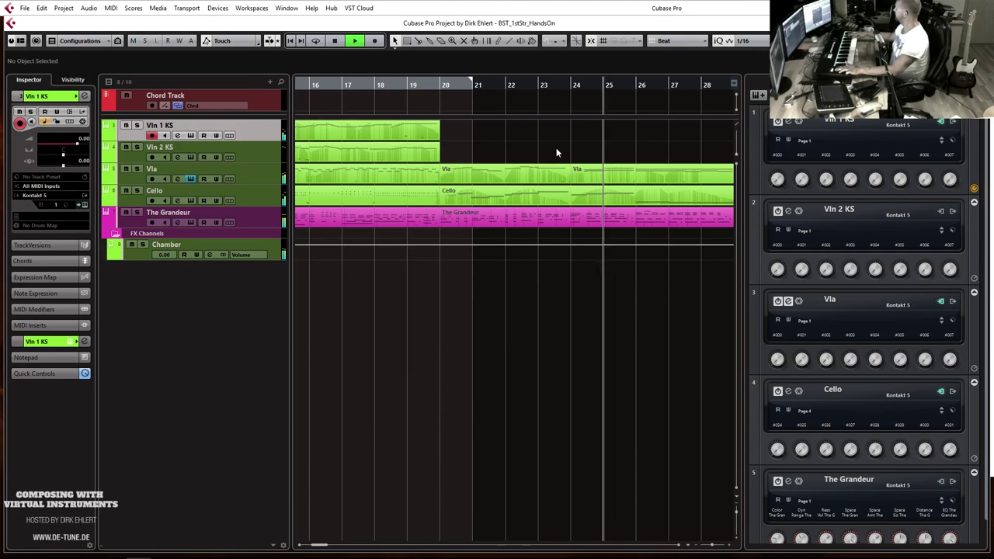
{"action": "key", "text": "space"}
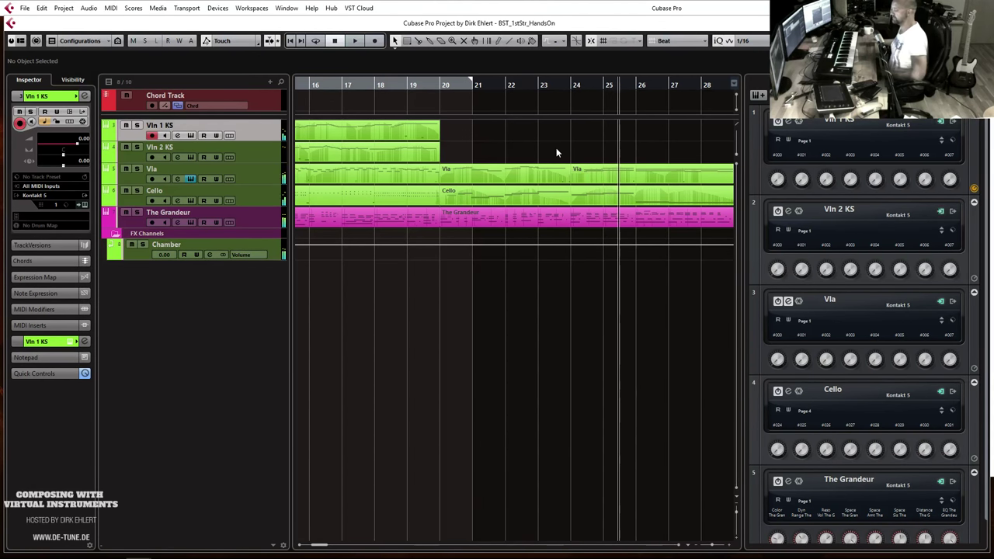
Rehearse the first violin line against playback from bar 23 into bar 29 and return the playhead to bar 20.
{"action": "double_click", "coordinate": [550, 83]}
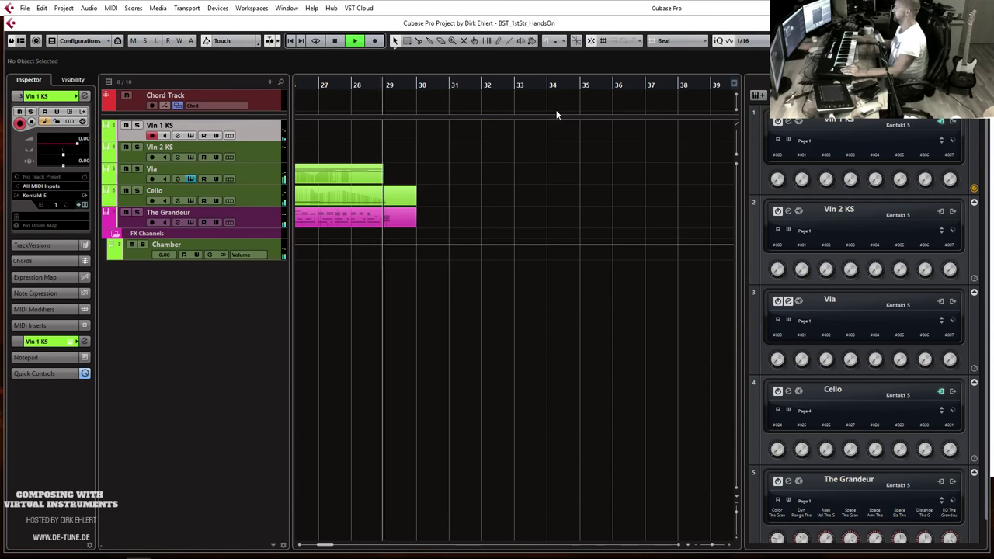
{"action": "key", "text": "space"}
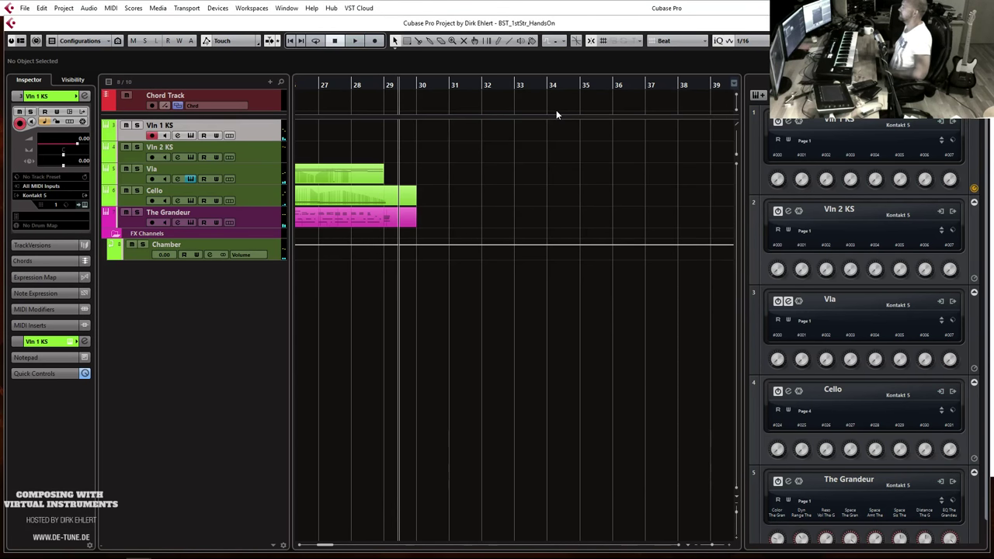
{"action": "scroll", "coordinate": [378, 233], "scroll_direction": "left", "scroll_amount": 5}
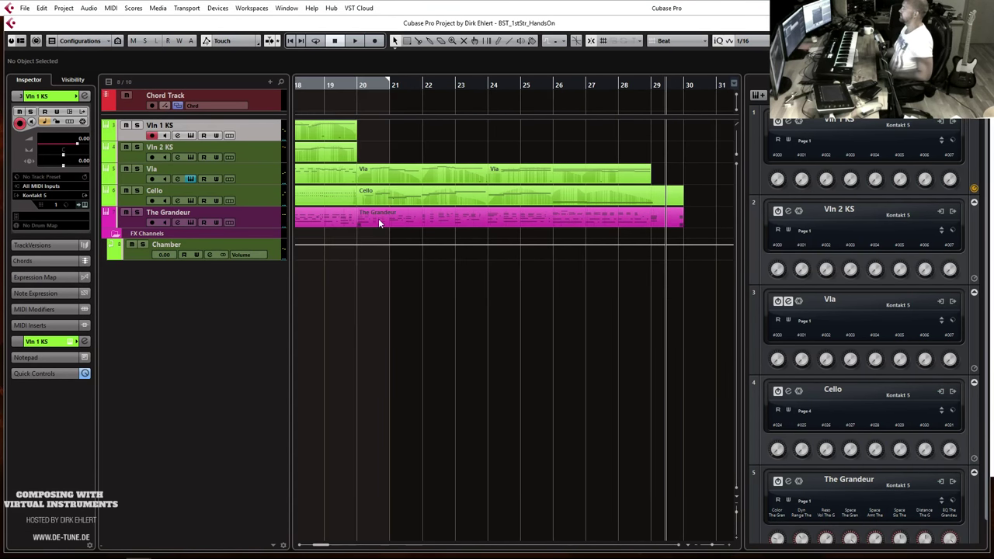
{"action": "left_click", "coordinate": [353, 83]}
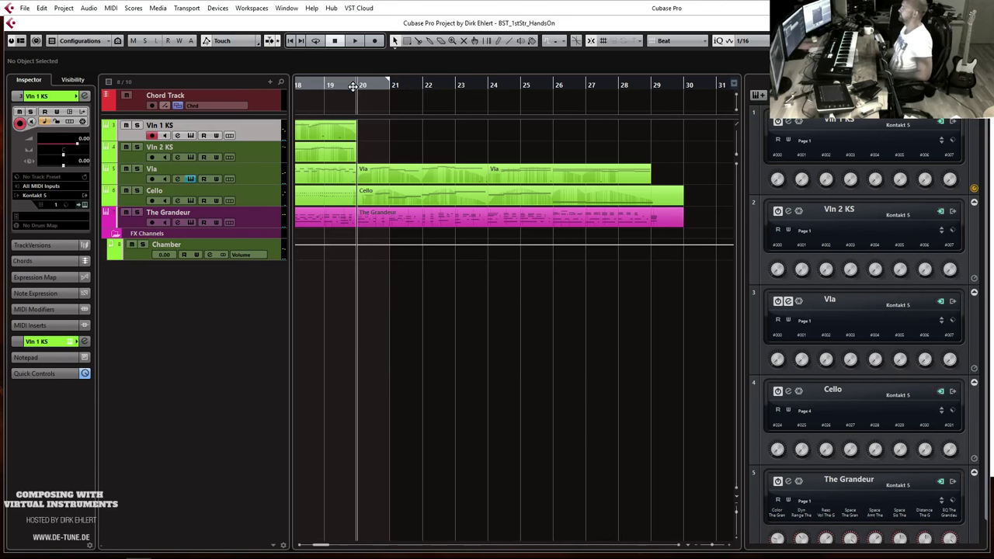
Arm the Vln 2 KS track and rehearse its line against playback from bar 19 and again from bar 20.
{"action": "left_click", "coordinate": [261, 152]}
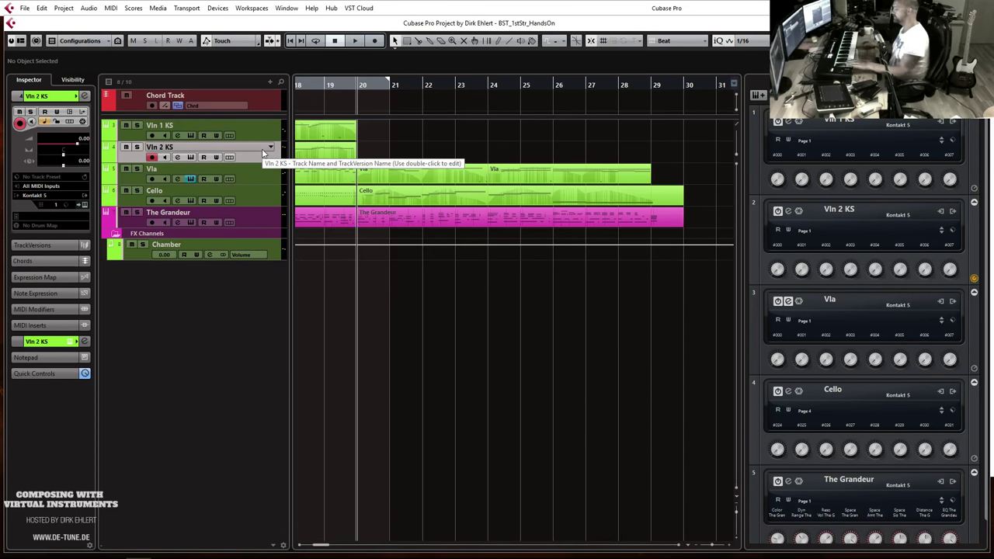
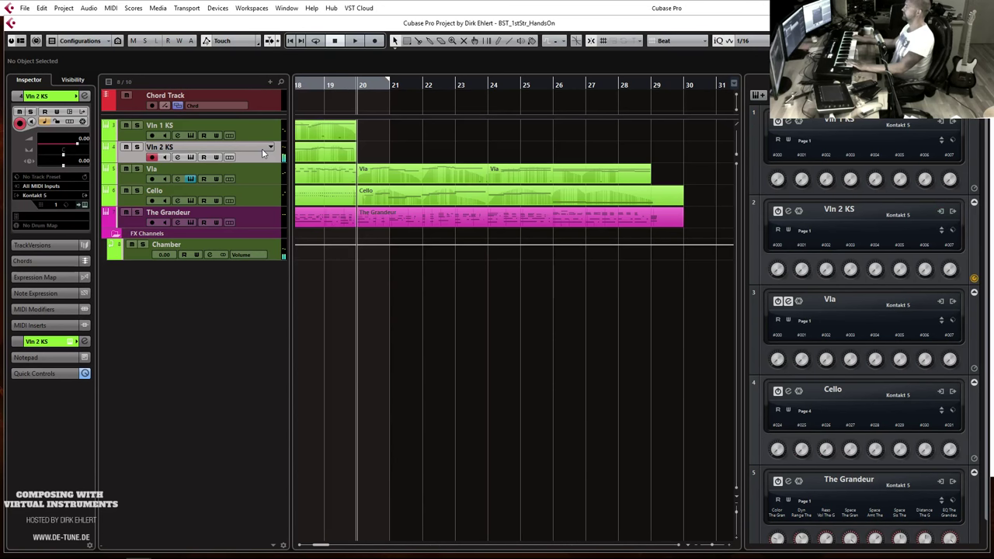
{"action": "left_click", "coordinate": [324, 87]}
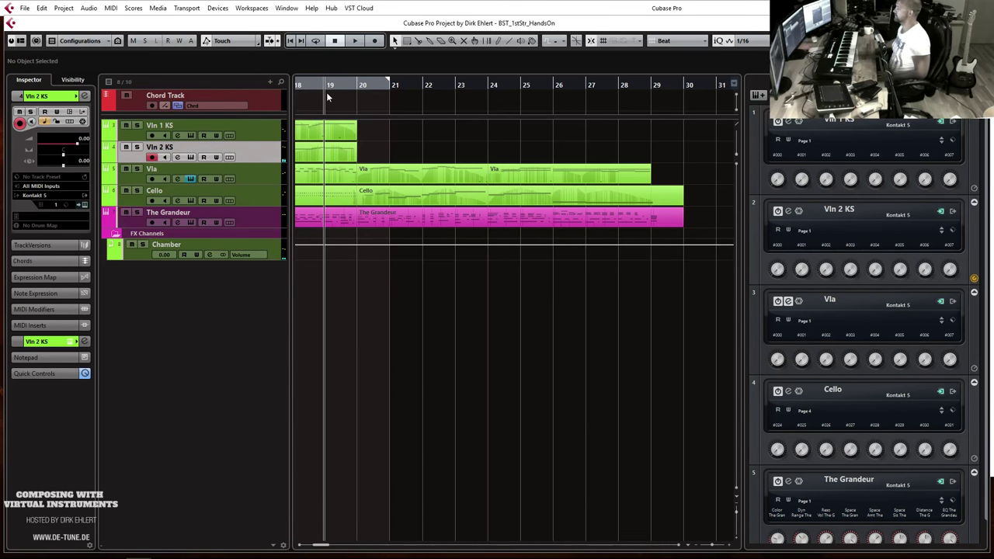
{"action": "key", "text": "space"}
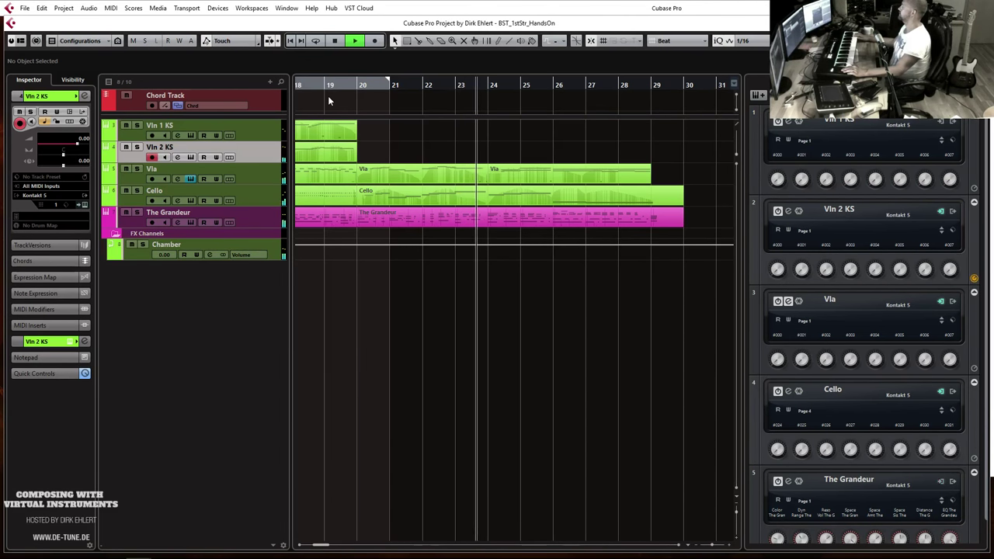
{"action": "key", "text": "space"}
{"action": "left_click", "coordinate": [361, 87]}
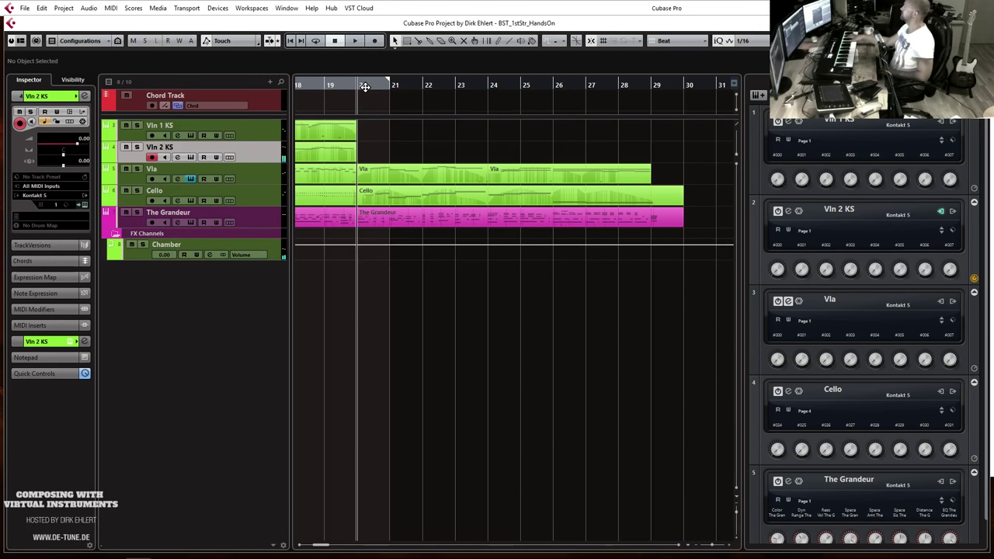
{"action": "key", "text": "space"}
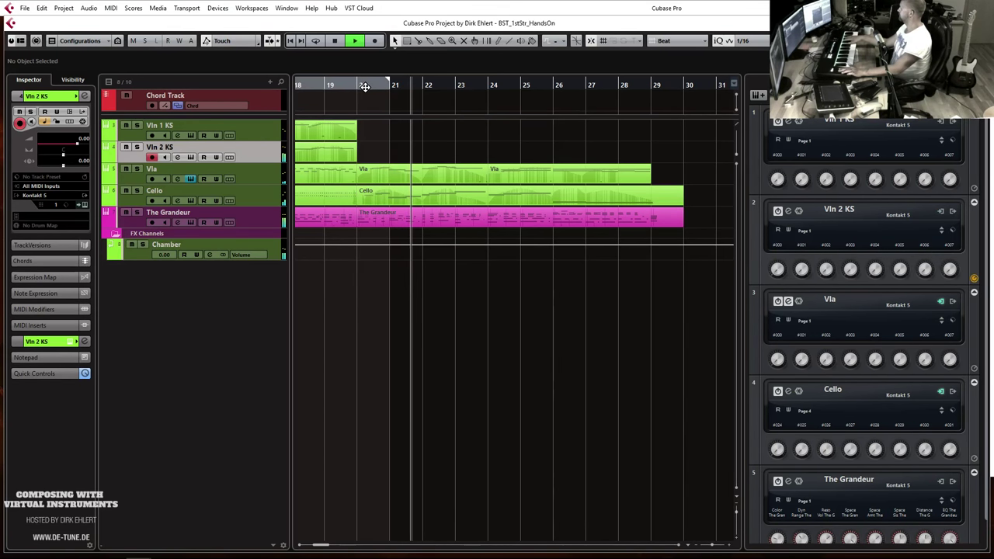
{"action": "key", "text": "space"}
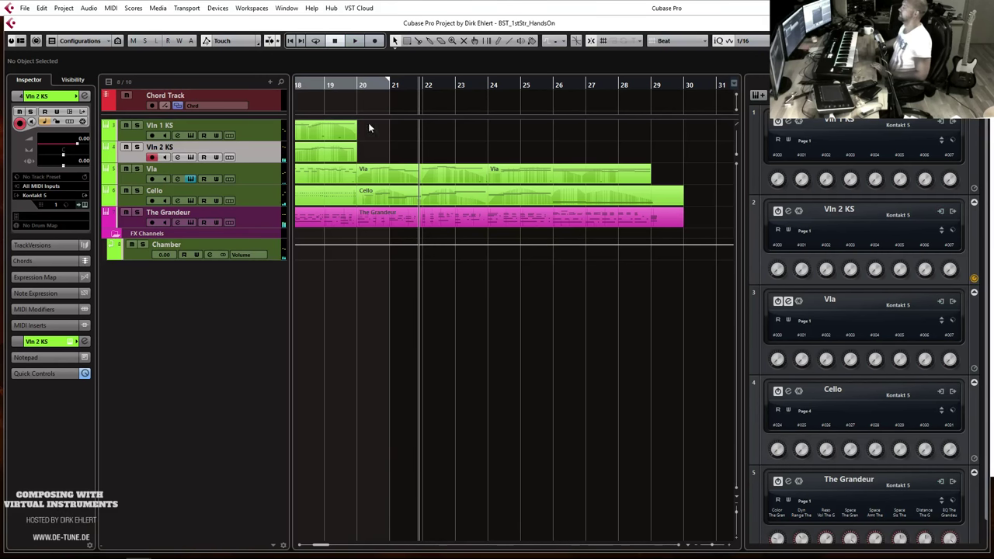
Rehearse the second violin line against playback twice from bar 20 into bar 23, and once from bar 19 into bar 21.
{"action": "left_click", "coordinate": [265, 132]}
{"action": "left_click", "coordinate": [264, 154]}
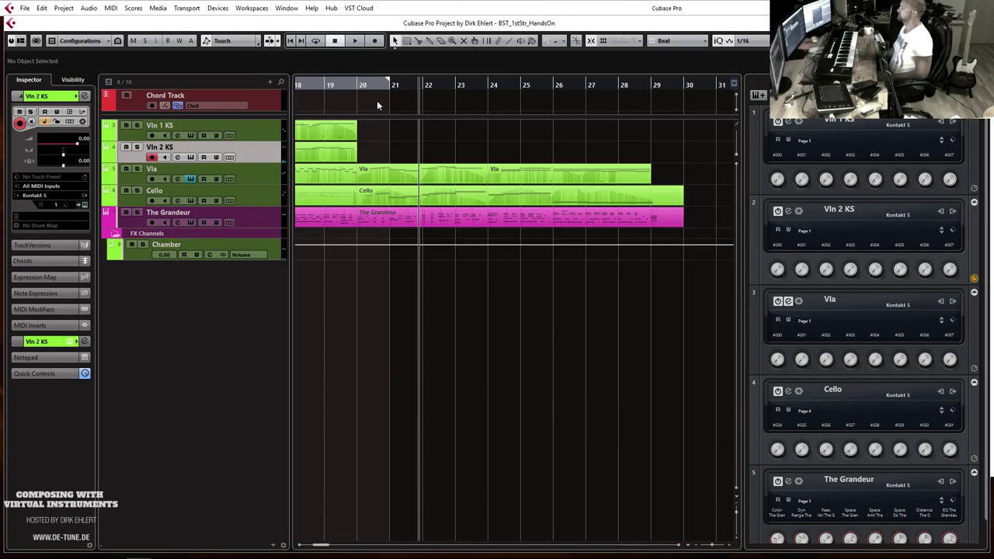
{"action": "left_click", "coordinate": [358, 87]}
{"action": "key", "text": "space"}
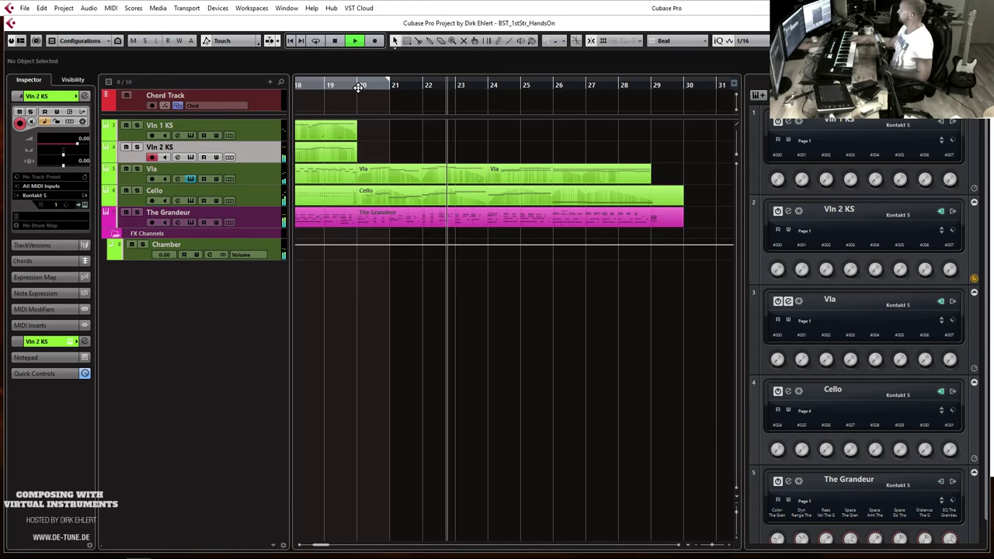
{"action": "key", "text": "space"}
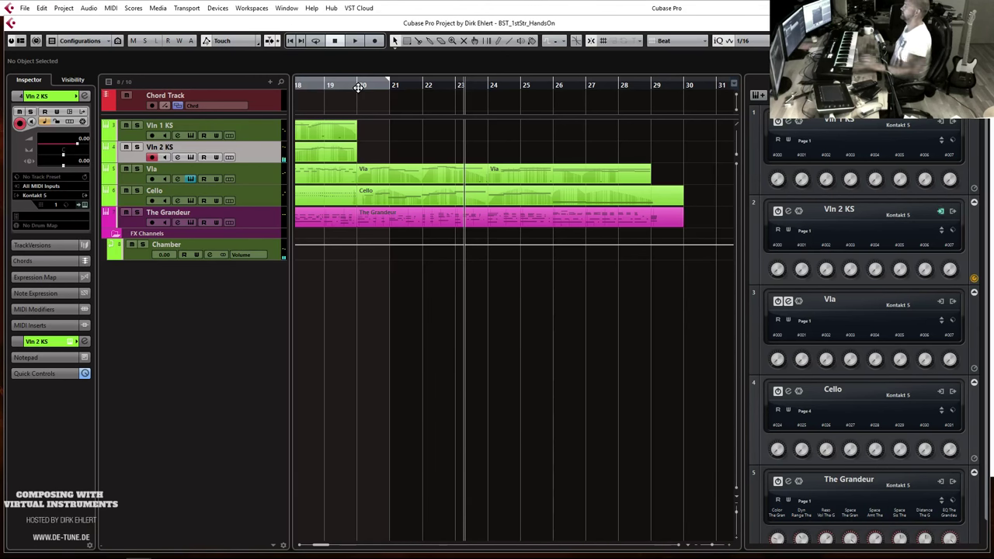
{"action": "left_click", "coordinate": [358, 87]}
{"action": "key", "text": "space"}
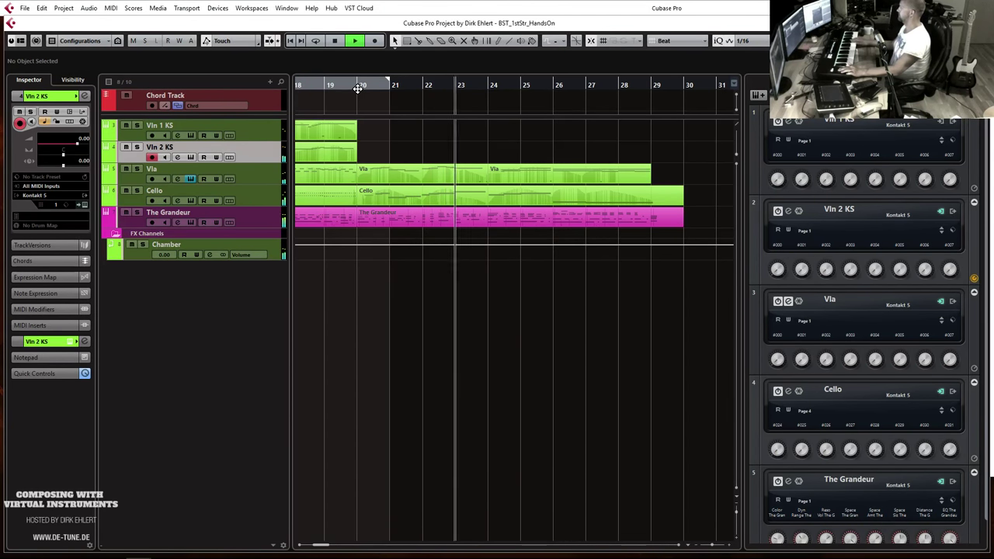
{"action": "key", "text": "space"}
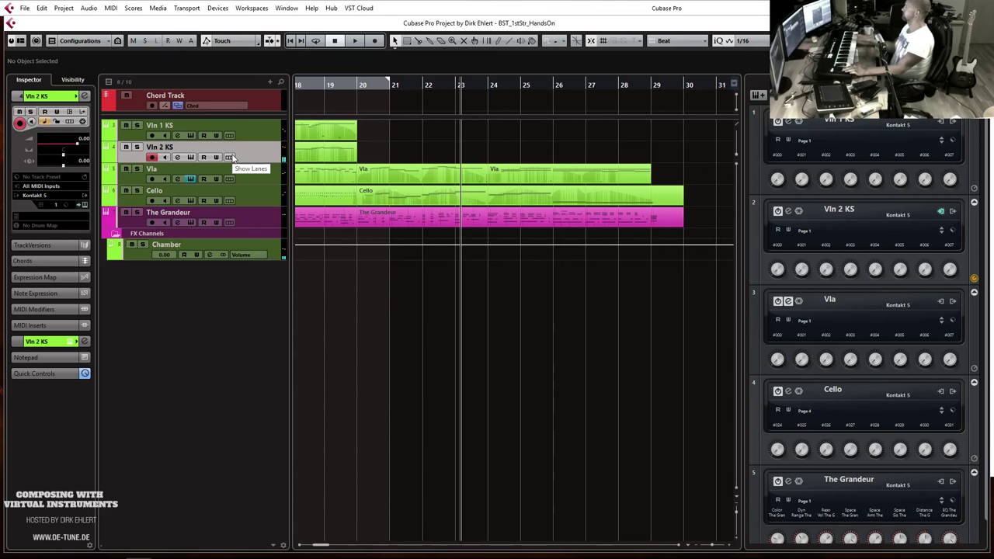
{"action": "left_click", "coordinate": [324, 85]}
{"action": "key", "text": "space"}
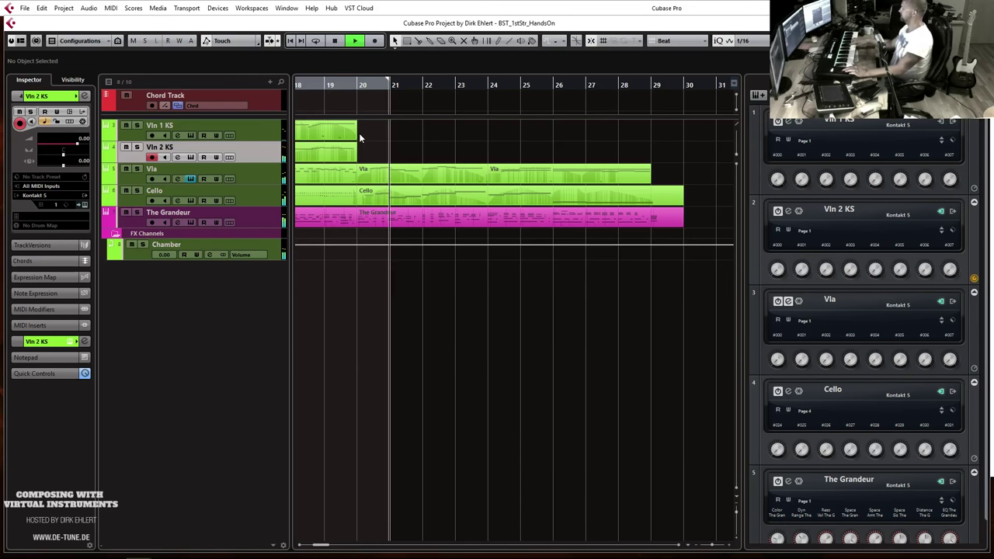
{"action": "key", "text": "space"}
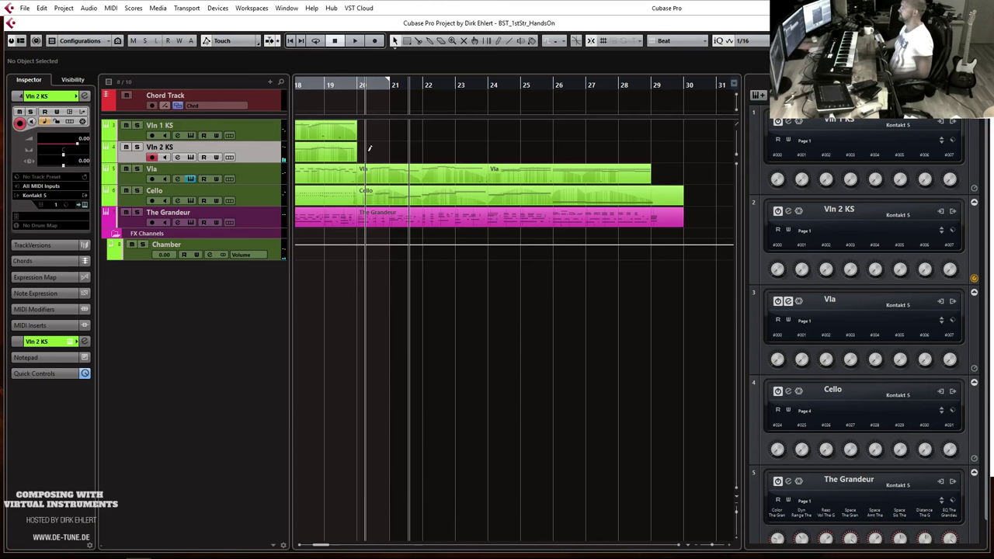
Draw an empty part on the Vln 2 KS track from bar 20 to beat 2 of bar 24 and open it in the Key Editor.
{"action": "left_click_drag", "start_coordinate": [362, 148], "coordinate": [493, 150]}
{"action": "double_click", "coordinate": [492, 155]}
{"action": "scroll", "coordinate": [311, 143], "scroll_direction": "left", "scroll_amount": 3}
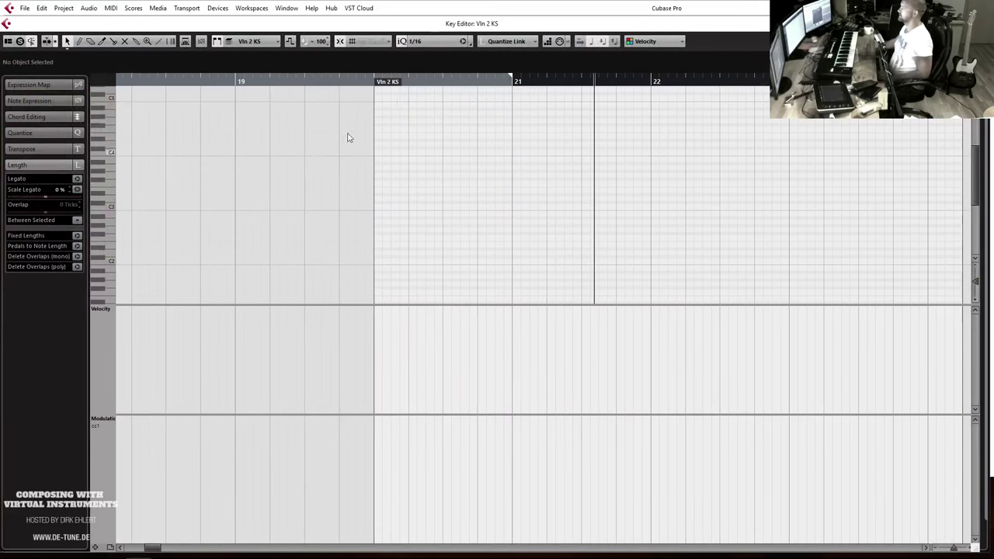
Set the quantize value to 1/8, enter sustained two-voice notes across bars 20 and 21 with step input, and play them back.
{"action": "left_click", "coordinate": [429, 44]}
{"action": "left_click", "coordinate": [434, 89]}
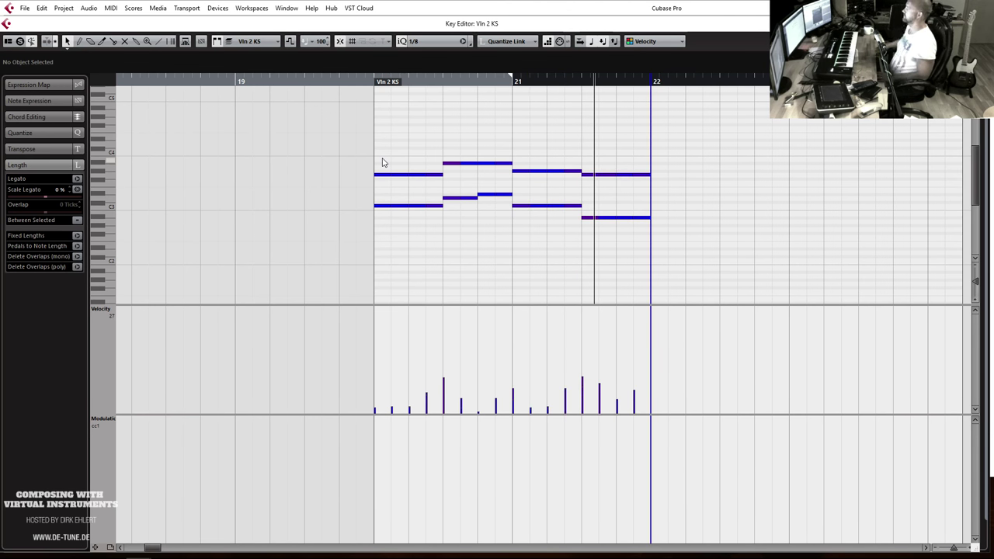
{"action": "left_click", "coordinate": [371, 81]}
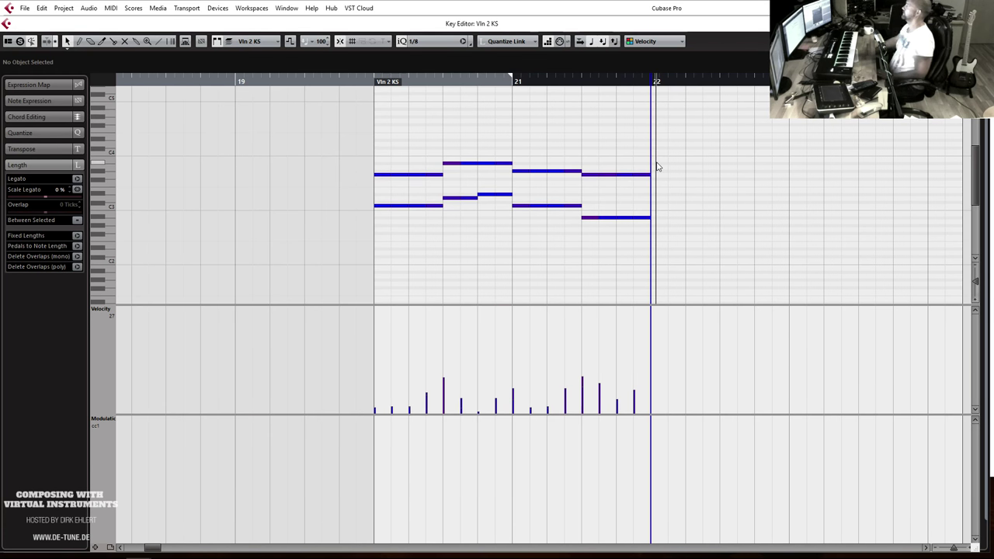
Set the quantize value to 1/16, step-enter alternating sixteenth notes over the first two beats of bar 22, and play them back.
{"action": "key", "text": "g"}
{"action": "key", "text": "h"}
{"action": "key", "text": "h"}
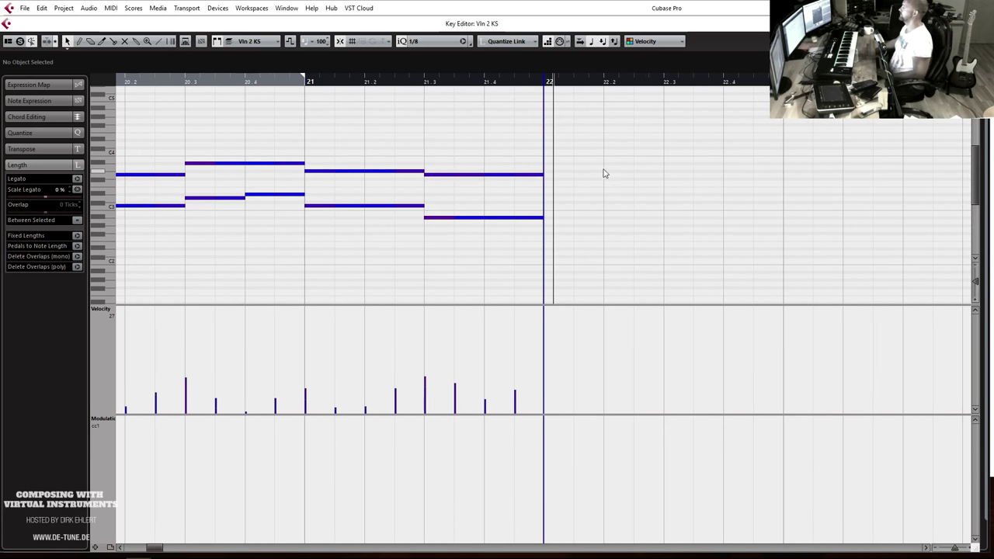
{"action": "left_click", "coordinate": [427, 51]}
{"action": "left_click", "coordinate": [441, 100]}
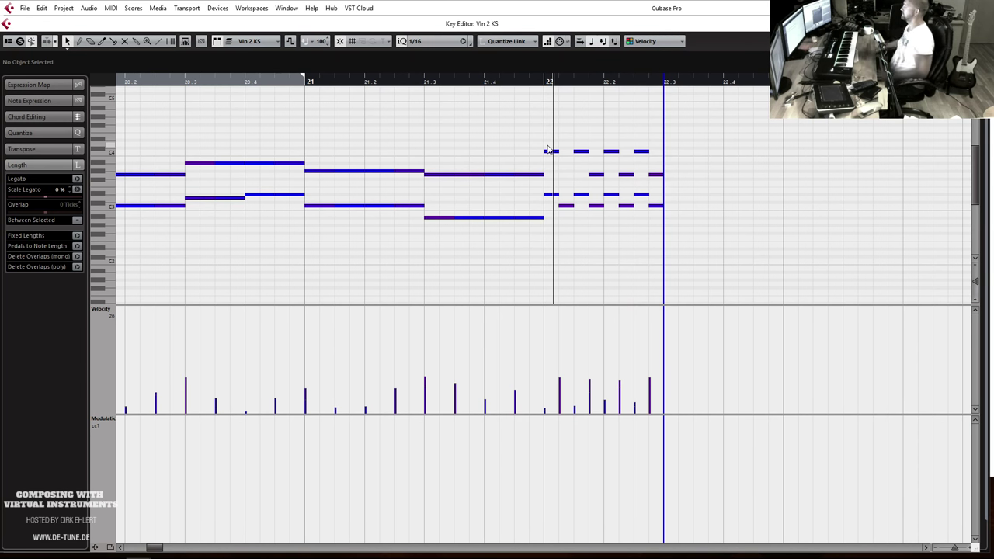
{"action": "left_click", "coordinate": [546, 81]}
{"action": "key", "text": "space"}
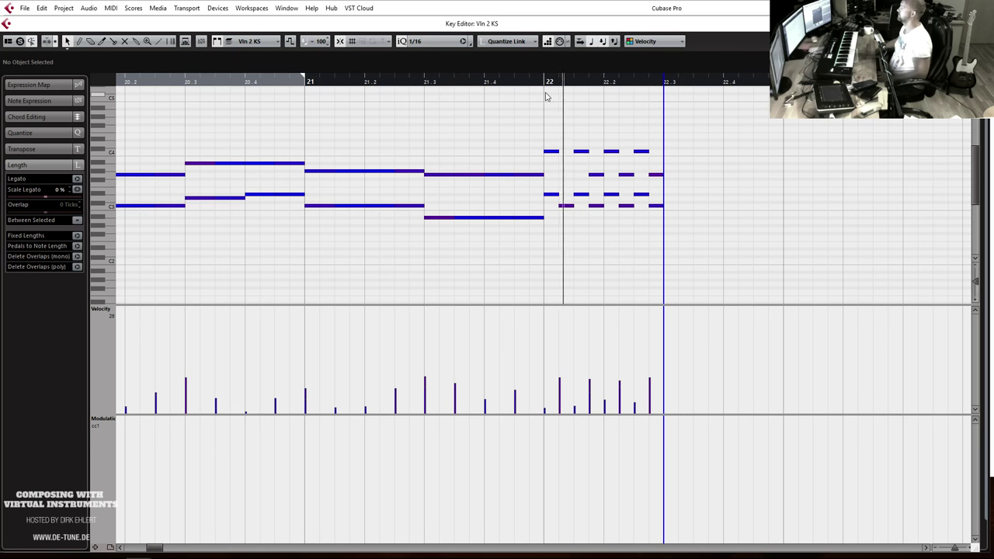
Delete the sixteenth notes in bar 22, try entering them again, and undo the new entries.
{"action": "left_click_drag", "start_coordinate": [547, 127], "coordinate": [734, 269]}
{"action": "key", "text": "Delete"}
{"action": "key", "text": "space"}
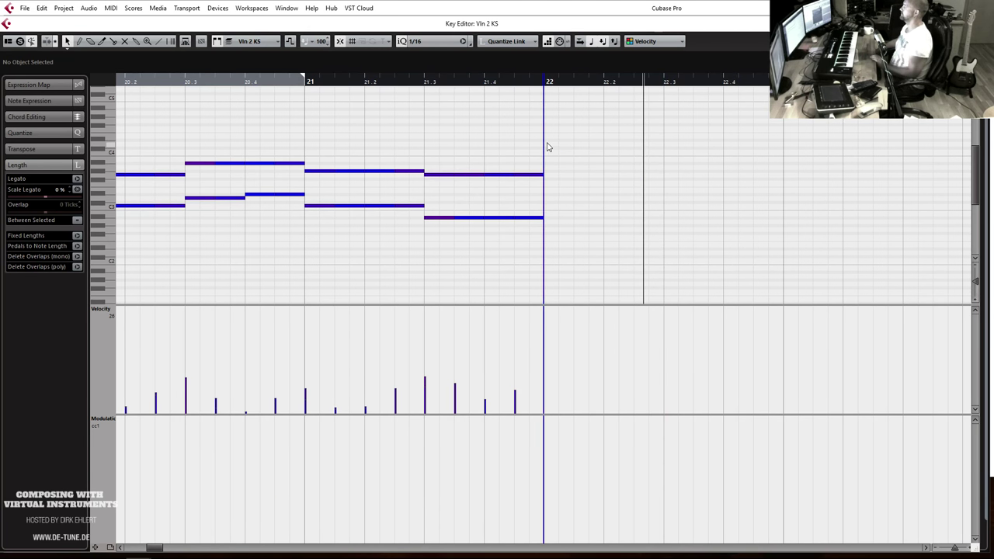
{"action": "key", "text": "KP_Multiply"}
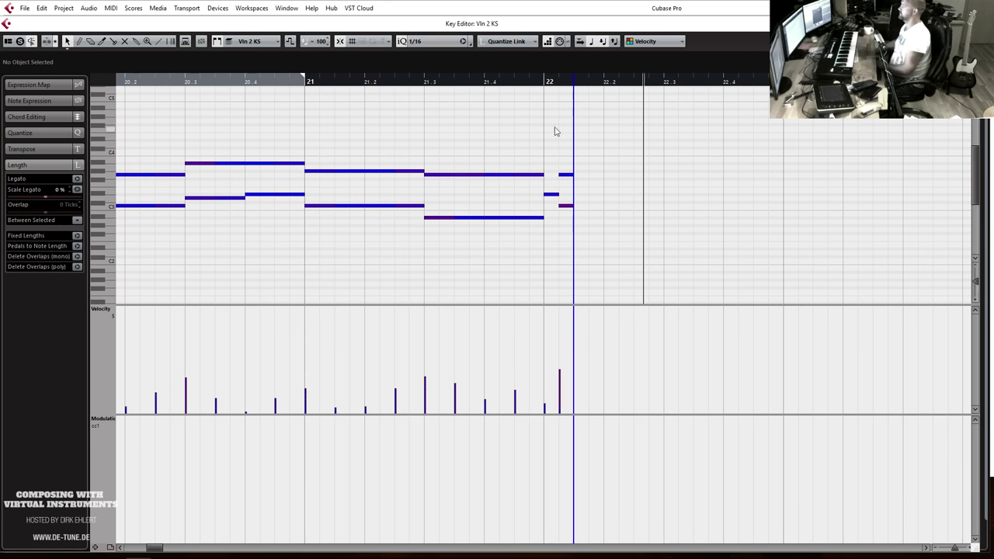
{"action": "key", "text": "ctrl+z"}
{"action": "key", "text": "space"}
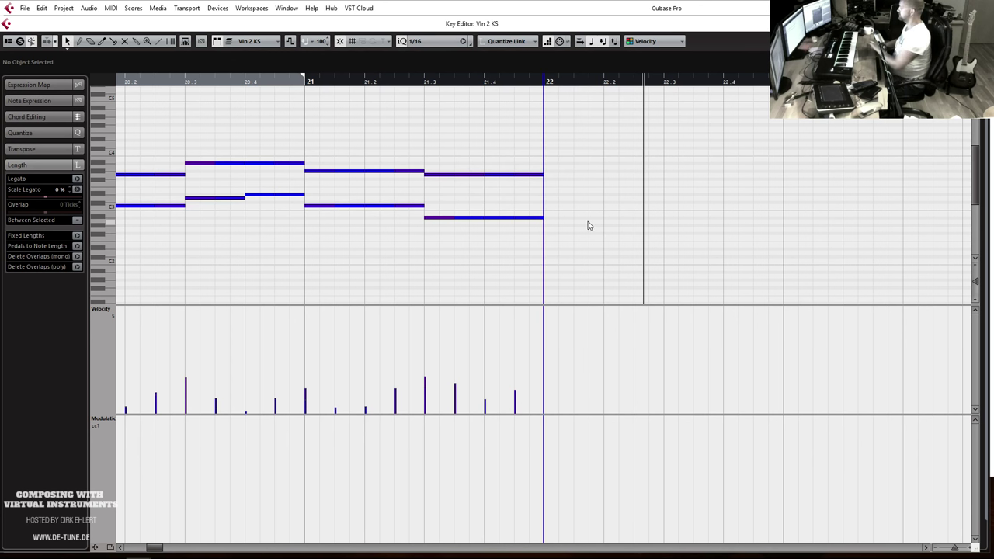
Step-enter alternating sixteenth-note pairs across bars 22 and 23, and set the two top notes on beat 3 of bar 23 to D4.
{"action": "key", "text": "KP_Multiply"}
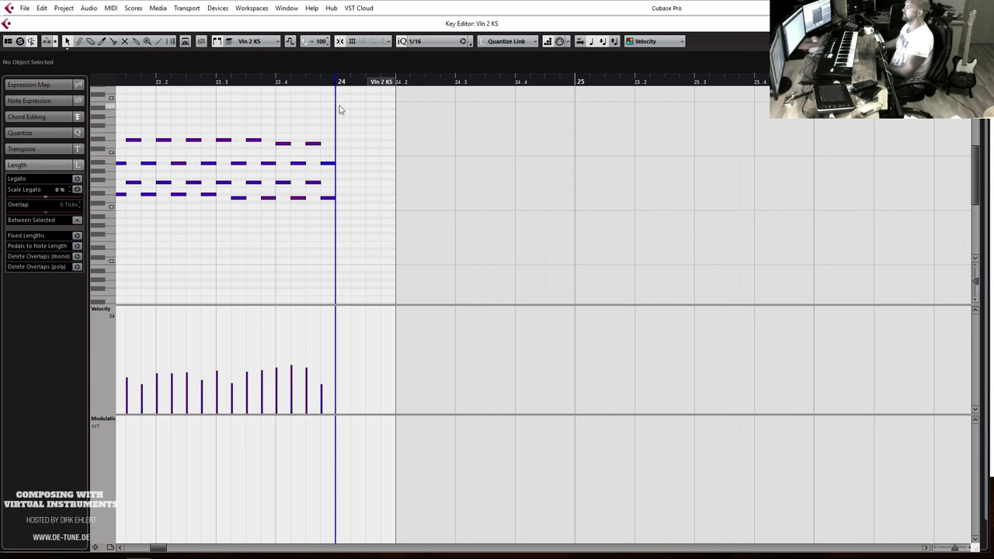
{"action": "key", "text": "space"}
{"action": "left_click_drag", "start_coordinate": [251, 145], "coordinate": [253, 146]}
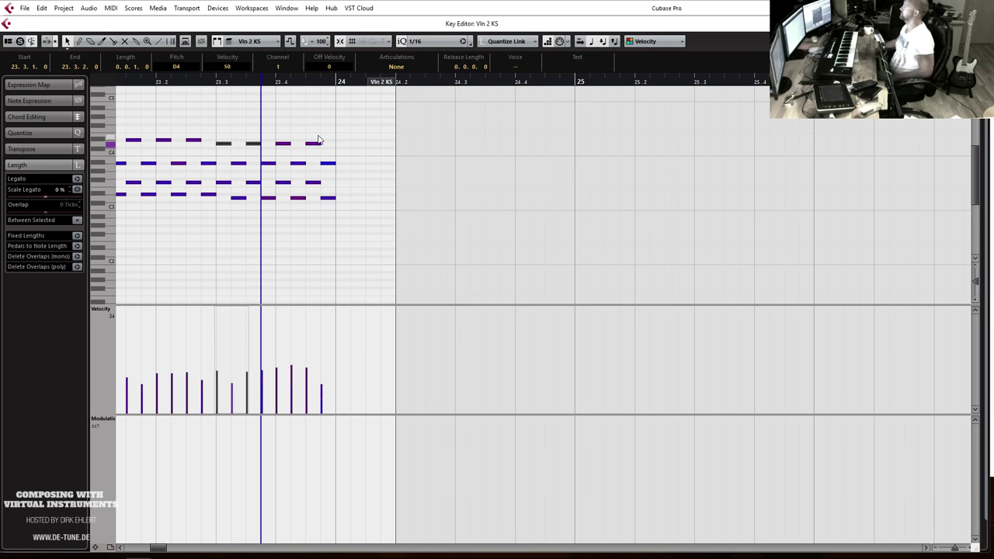
Play back the second violin sixteenth-note passage from bar 22.
{"action": "scroll", "coordinate": [317, 141], "scroll_direction": "left", "scroll_amount": 5}
{"action": "left_click", "coordinate": [375, 74]}
{"action": "key", "text": "space"}
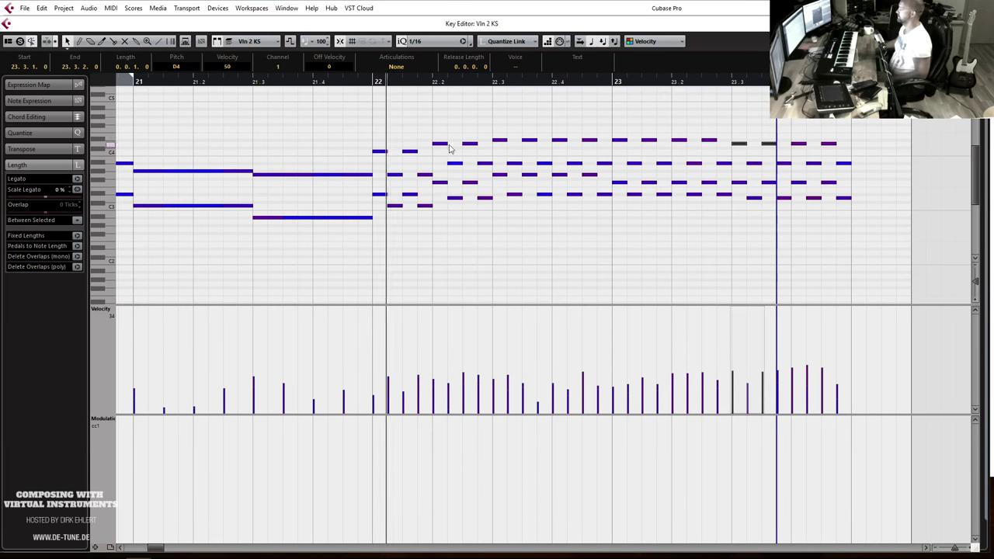
{"action": "scroll", "coordinate": [456, 183], "scroll_direction": "down", "scroll_amount": 2}
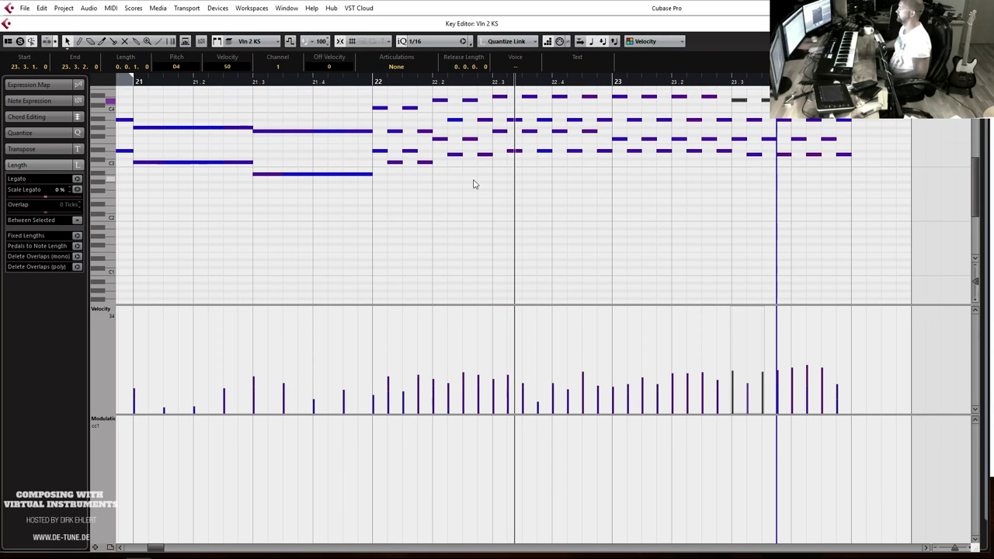
Delete the highest-voice notes throughout bar 23 of the Vln 2 KS part.
{"action": "key", "text": "g"}
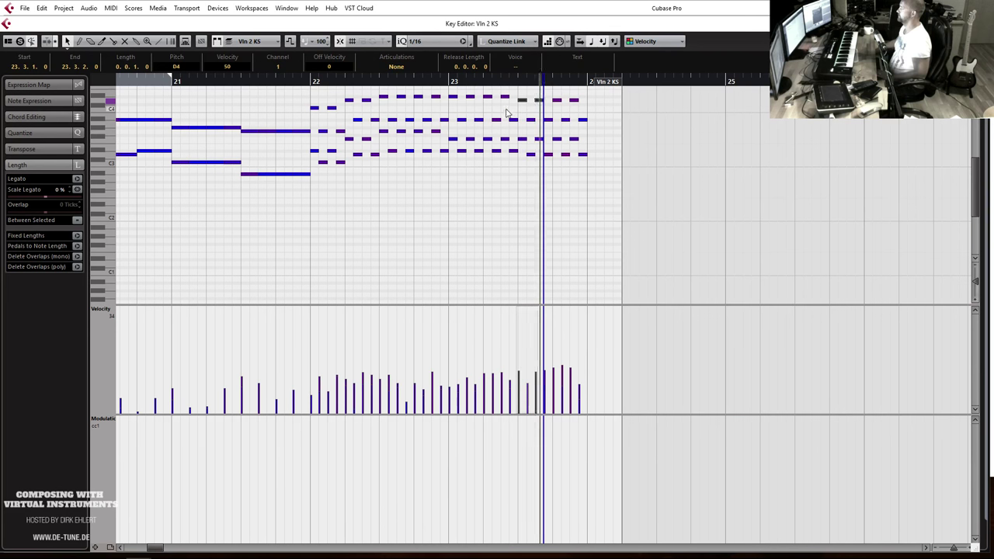
{"action": "left_click_drag", "start_coordinate": [513, 97], "coordinate": [432, 97]}
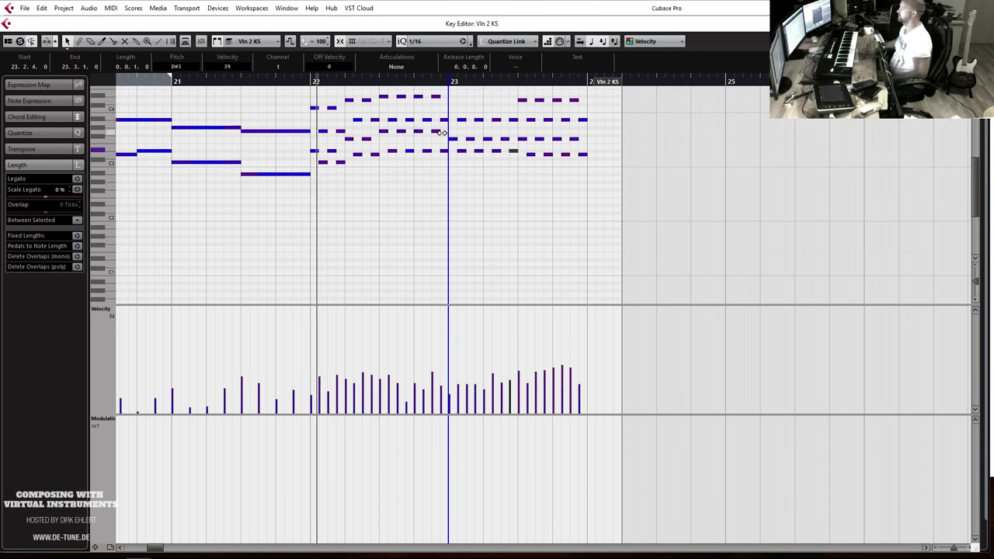
{"action": "scroll", "coordinate": [566, 156], "scroll_direction": "down", "scroll_amount": 3, "text": "ctrl"}
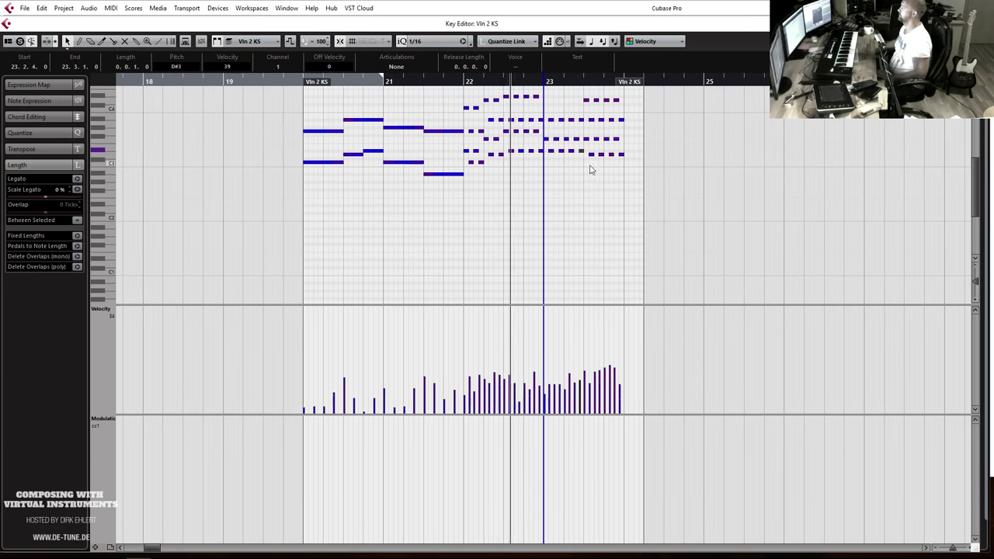
{"action": "key", "text": "h"}
{"action": "key", "text": "h"}
{"action": "key", "text": "h"}
{"action": "key", "text": "h"}
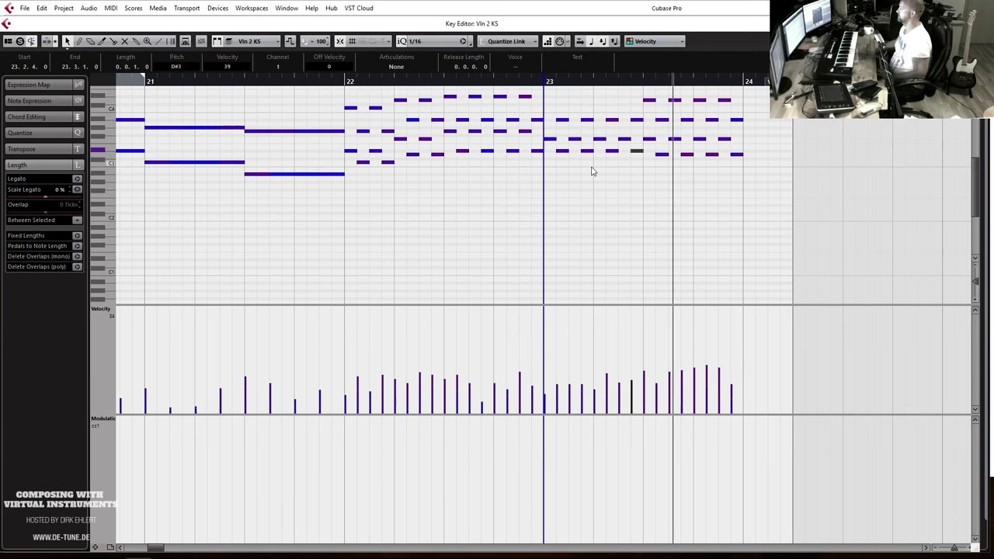
{"action": "key", "text": "ctrl+z"}
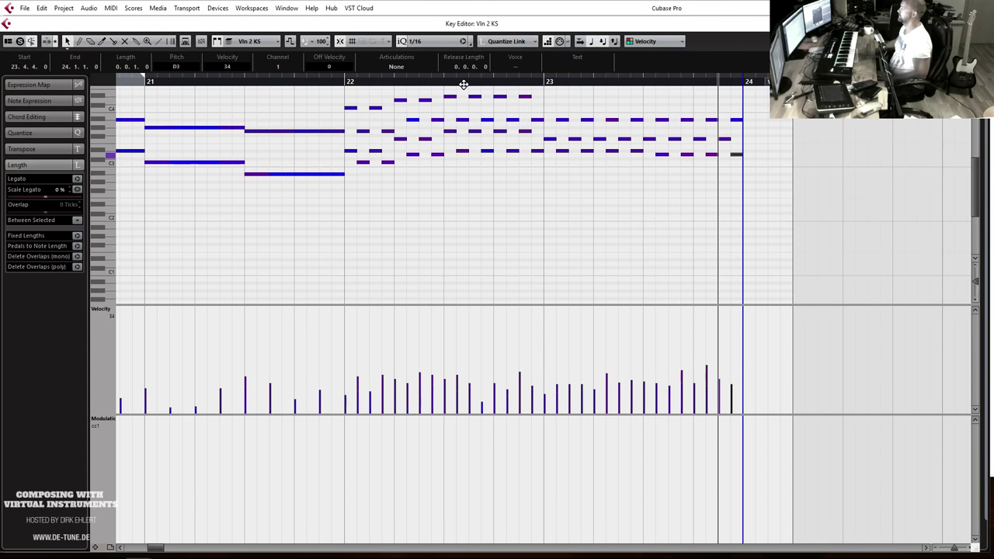
Play back the edited Vln 2 KS passage from bar 22 through bar 23 and close the Key Editor.
{"action": "left_click", "coordinate": [653, 143]}
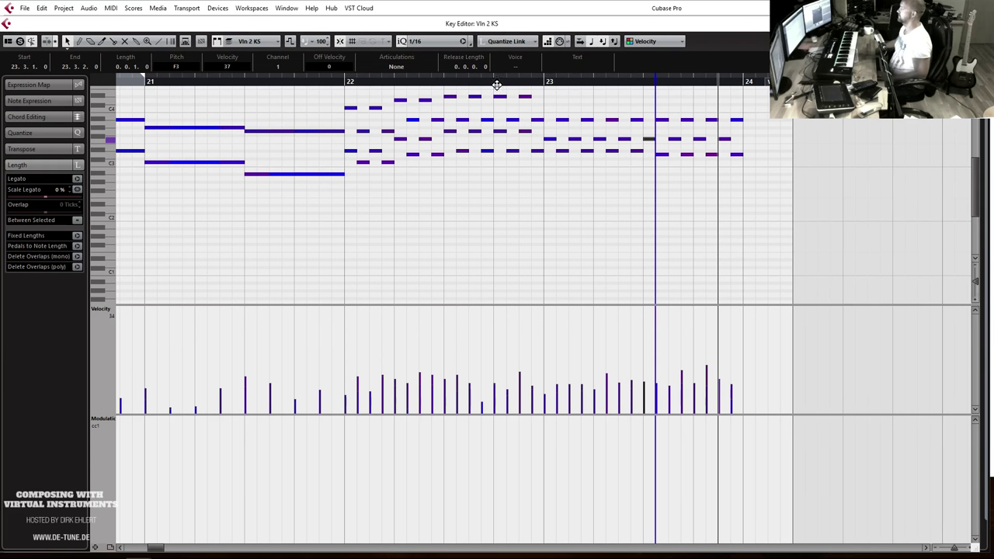
{"action": "left_click", "coordinate": [343, 81]}
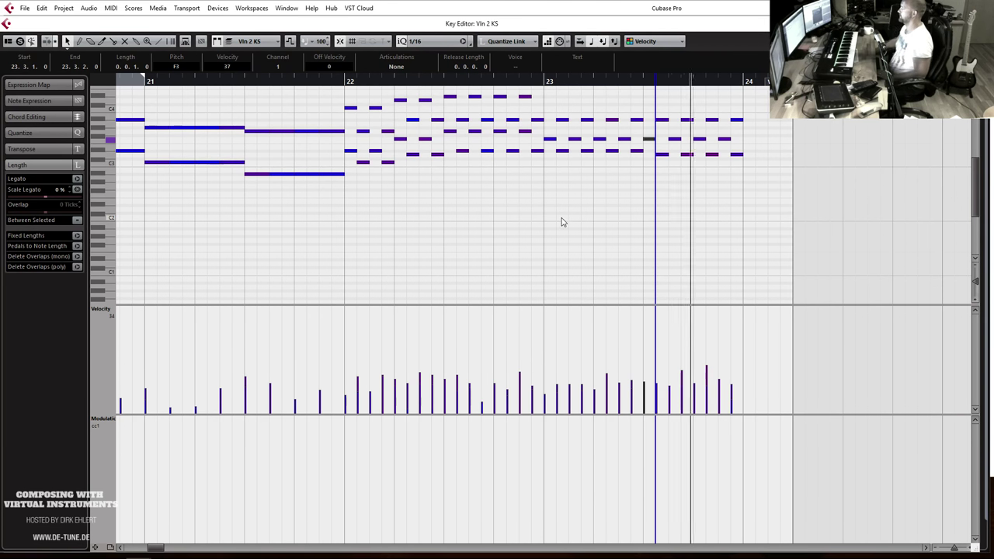
{"action": "key", "text": "space"}
{"action": "key", "text": "Escape"}
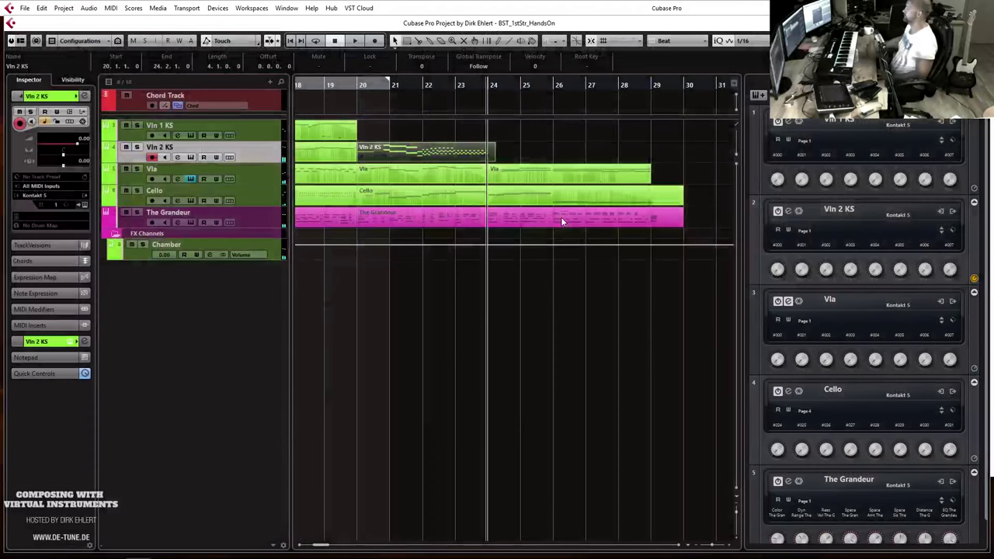
Shorten the Vln 2 KS part to end at bar 24 and play back the other parts from there.
{"action": "left_click_drag", "start_coordinate": [493, 159], "coordinate": [487, 158]}
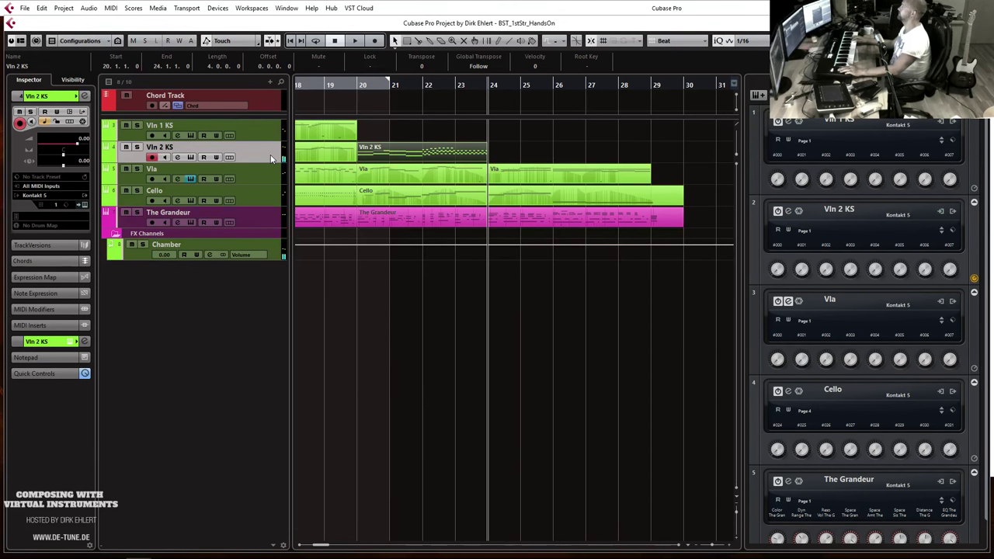
{"action": "key", "text": "space"}
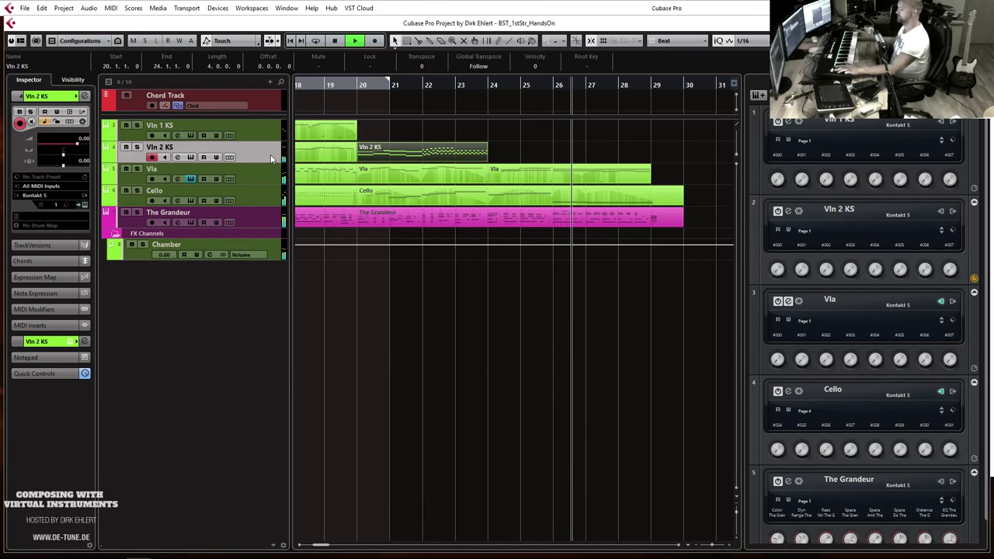
{"action": "key", "text": "space"}
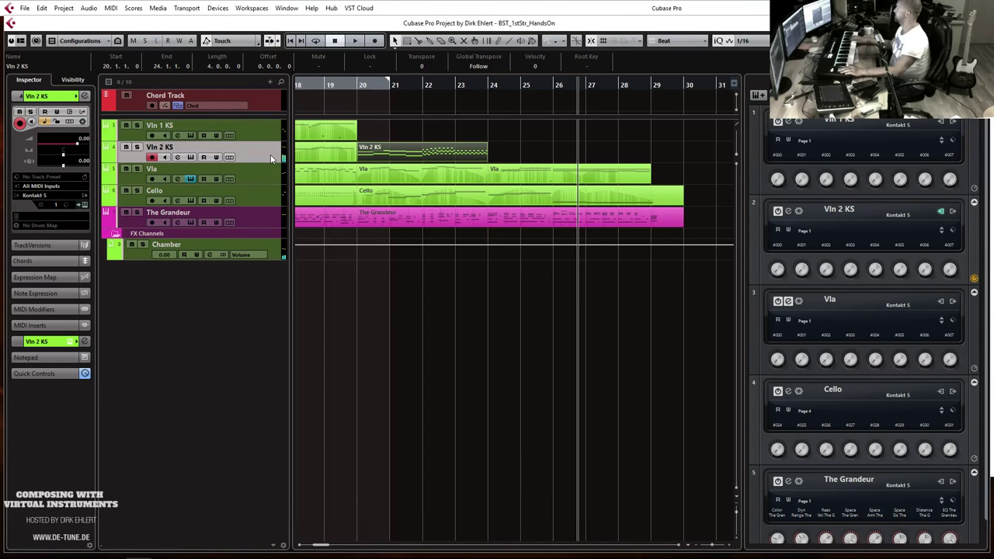
Record the continuation of the second violin line on the Vln 2 KS track from bar 23 through bar 30.
{"action": "left_click", "coordinate": [465, 87]}
{"action": "key", "text": "KP_Multiply"}
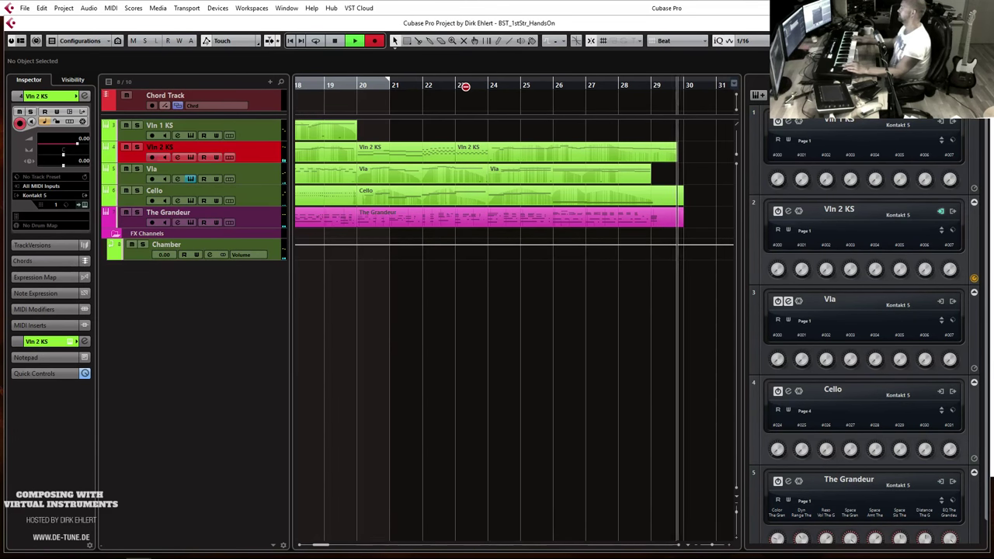
{"action": "key", "text": "space"}
Arm the Vln 1 KS track and play back the arrangement from bar 24 to rehearse the first violin line.
{"action": "left_click", "coordinate": [488, 85]}
{"action": "left_click", "coordinate": [243, 137]}
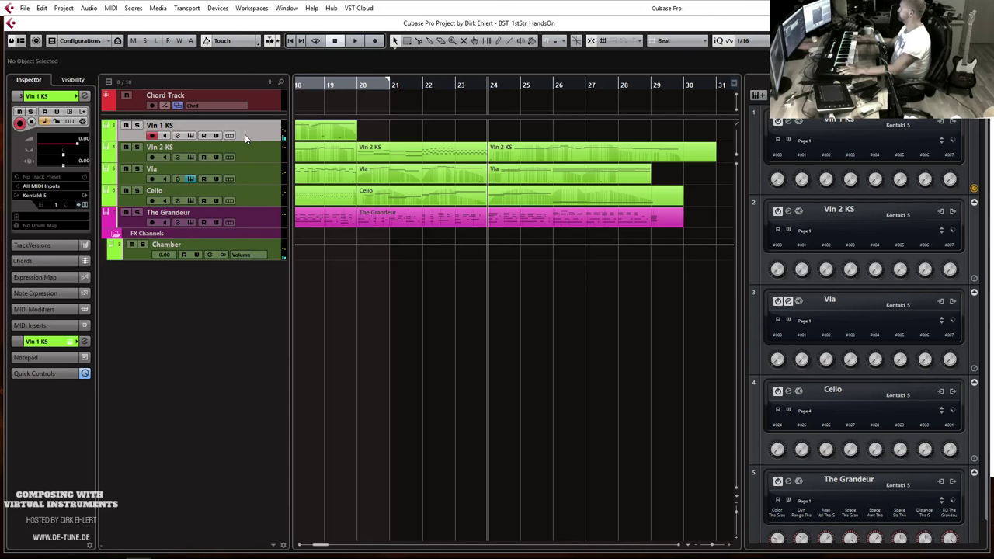
{"action": "key", "text": "space"}
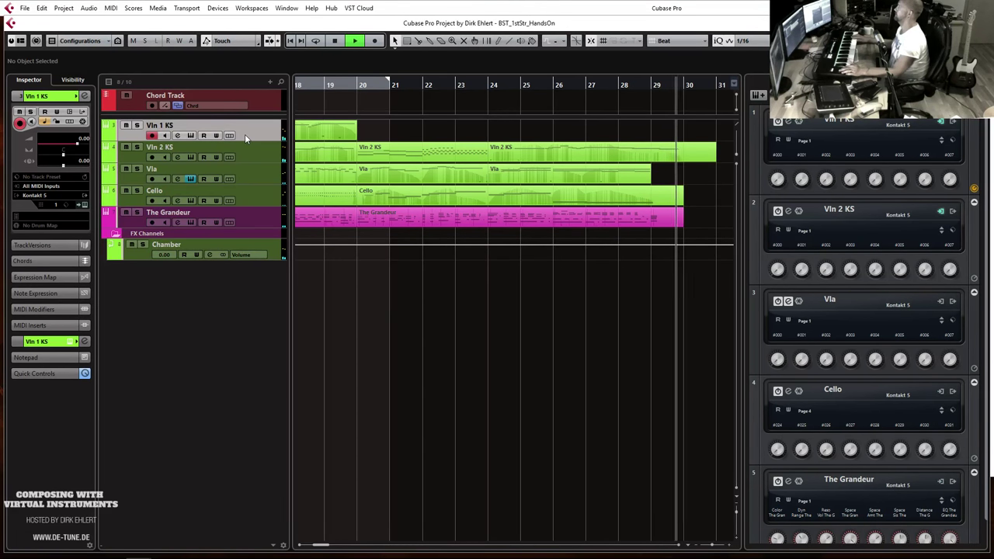
{"action": "key", "text": "space"}
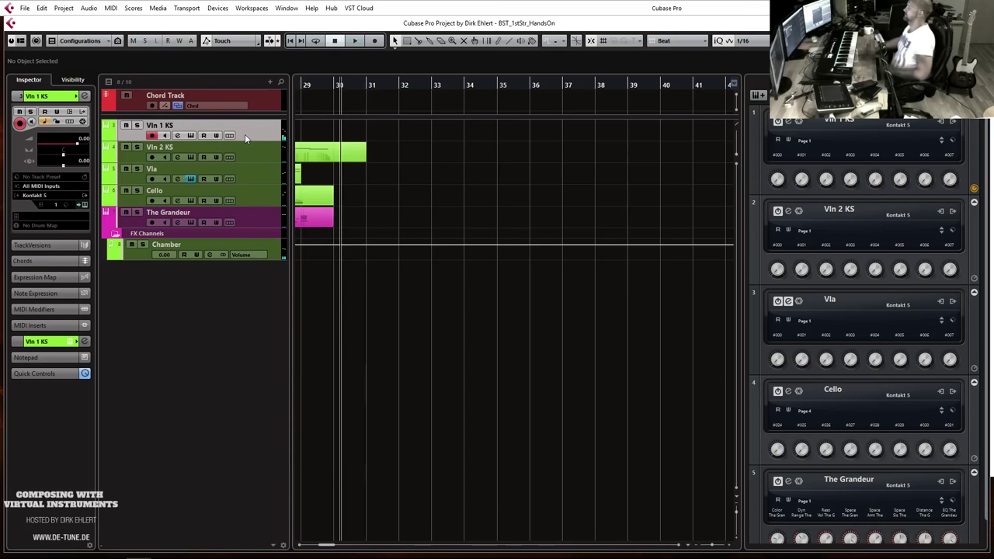
Retrospectively capture a first violin line played from bar 23 on the Vln 1 KS track, and delete the captured part.
{"action": "scroll", "coordinate": [366, 220], "scroll_direction": "right", "scroll_amount": 1}
{"action": "scroll", "coordinate": [368, 224], "scroll_direction": "right", "scroll_amount": 1}
{"action": "left_click", "coordinate": [389, 85]}
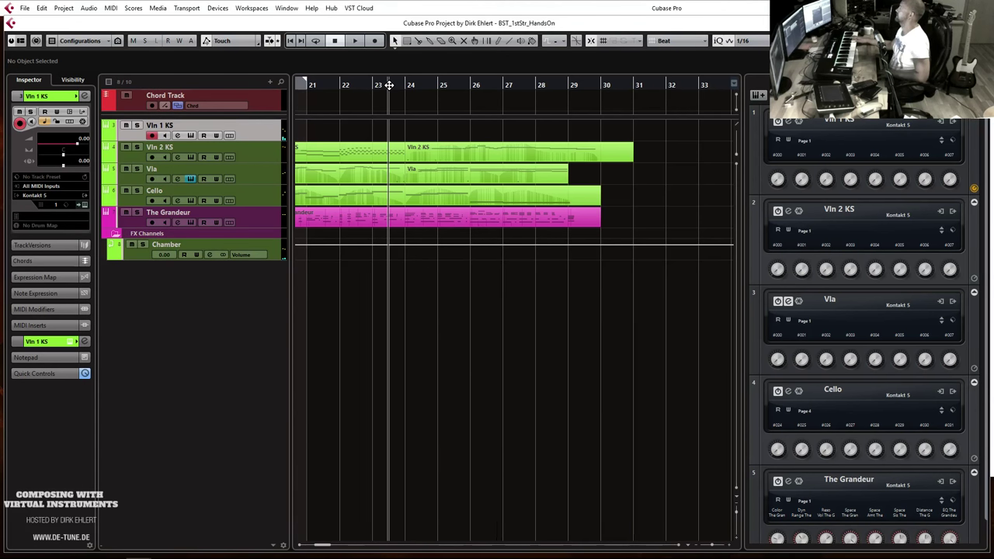
{"action": "key", "text": "space"}
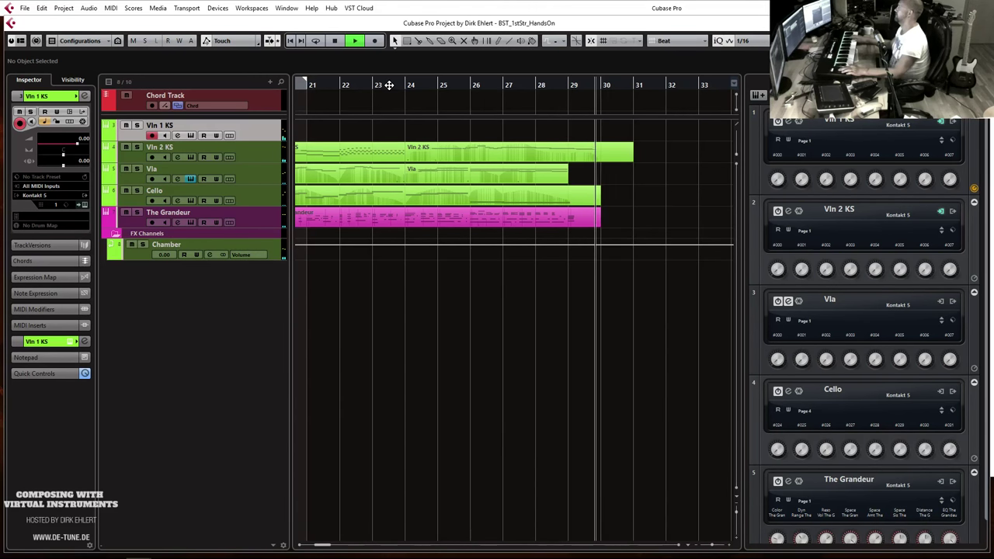
{"action": "key", "text": "space"}
{"action": "key", "text": "shift+KP_Multiply"}
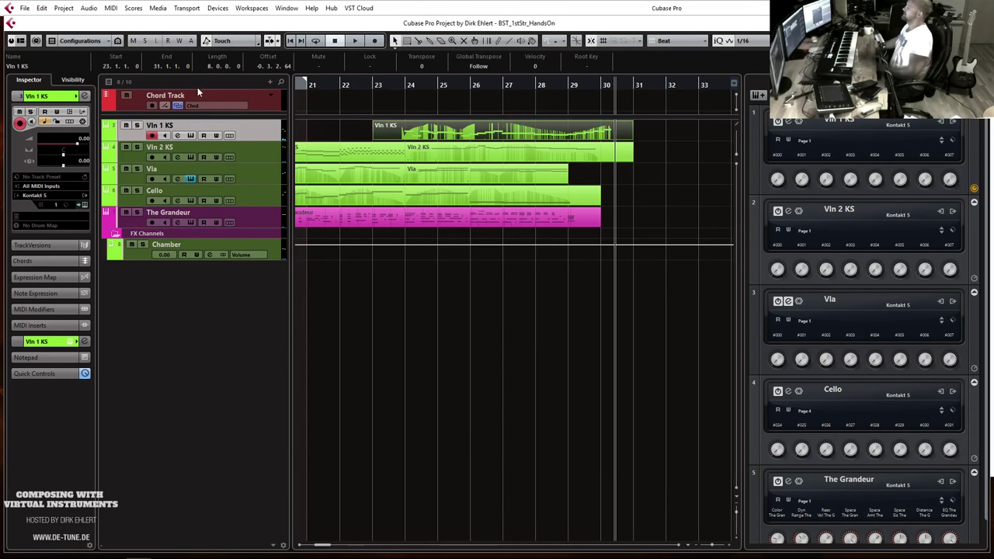
{"action": "scroll", "coordinate": [364, 254], "scroll_direction": "left", "scroll_amount": 5}
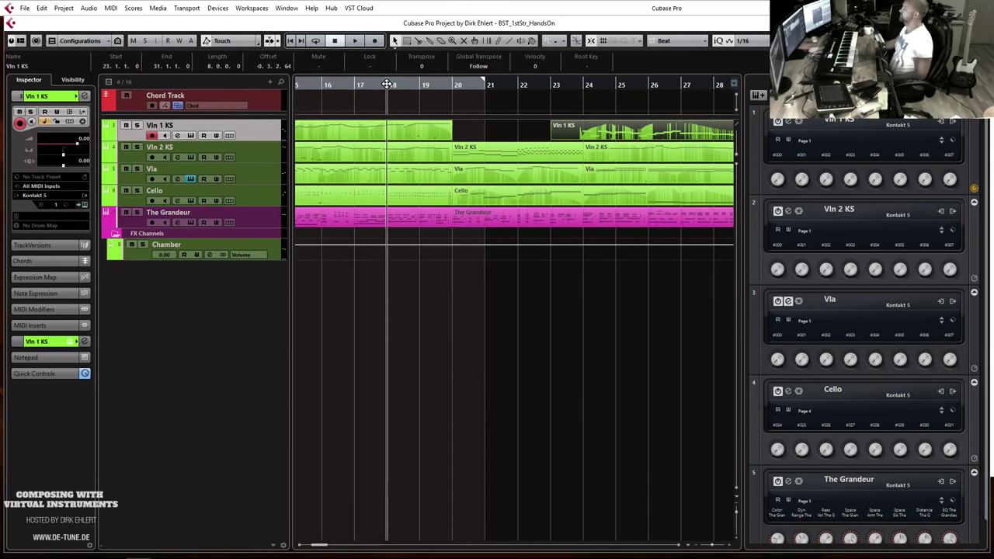
{"action": "key", "text": "Delete"}
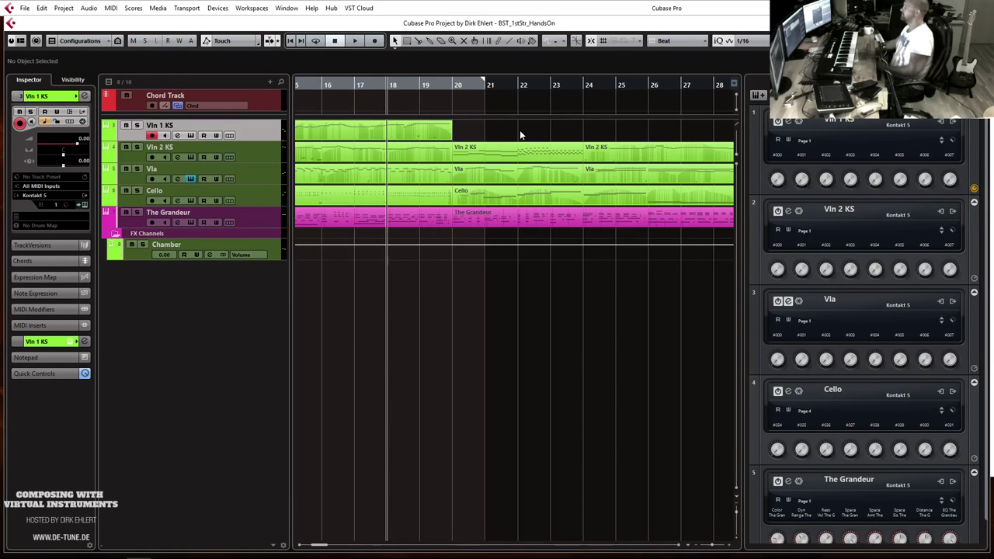
Undo the last change and add a C0 keyswitch note at 23.4.4 in the Vln 1 KS part.
{"action": "key", "text": "ctrl+z"}
{"action": "key", "text": "Return"}
{"action": "scroll", "coordinate": [334, 201], "scroll_direction": "down", "scroll_amount": 3}
{"action": "scroll", "coordinate": [302, 285], "scroll_direction": "down", "scroll_amount": 6}
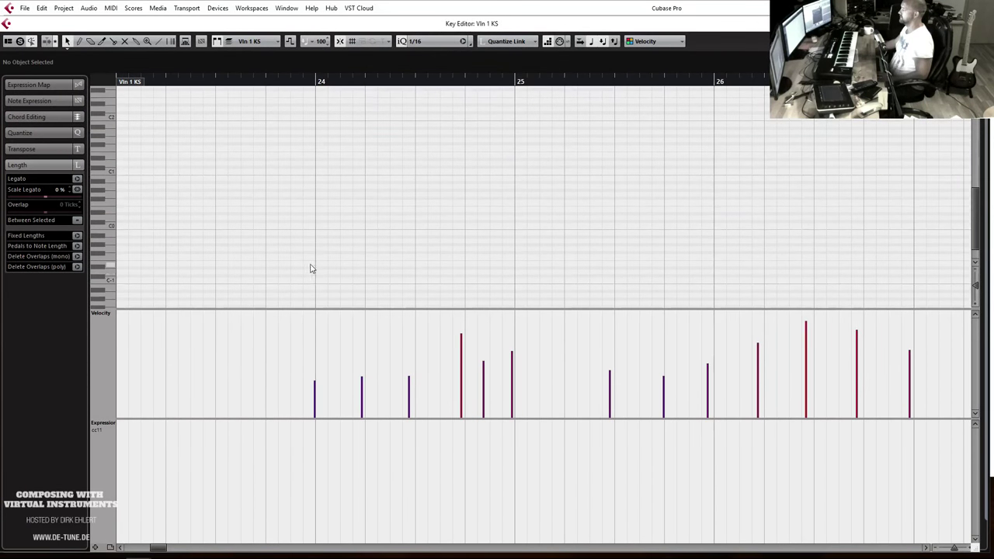
{"action": "left_click", "coordinate": [314, 268]}
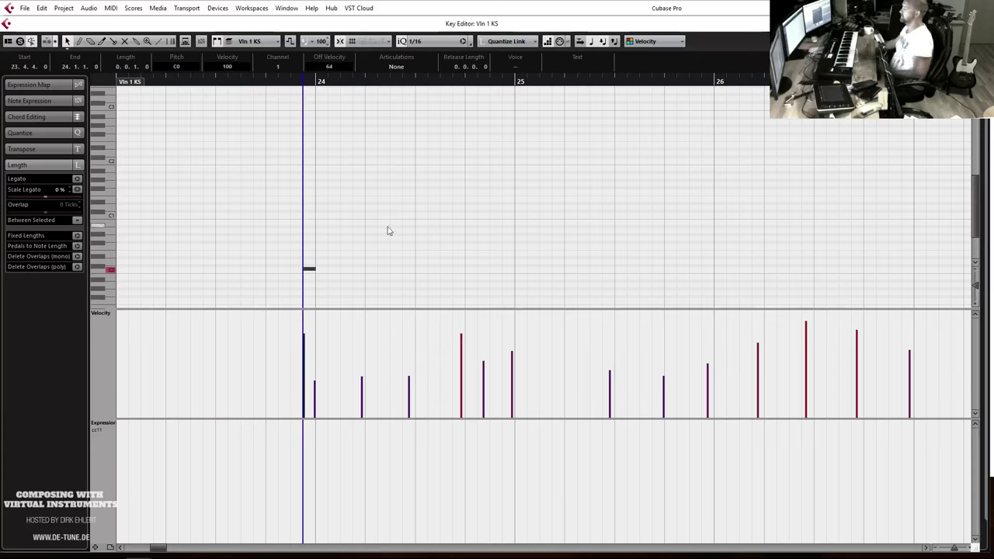
{"action": "key", "text": "Return"}
{"action": "left_click", "coordinate": [435, 90]}
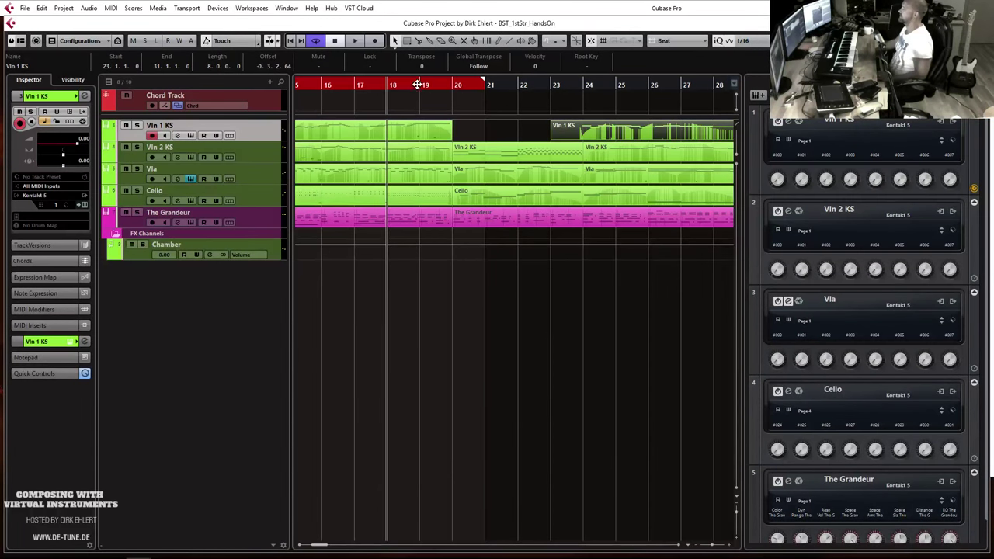
{"action": "left_click_drag", "start_coordinate": [418, 85], "coordinate": [474, 115]}
{"action": "key", "text": "space"}
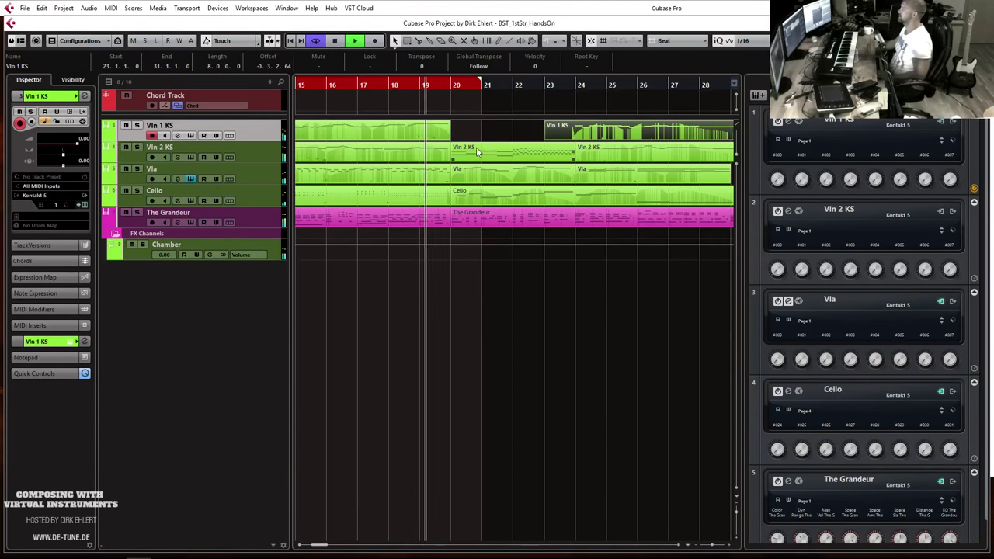
{"action": "key", "text": "g"}
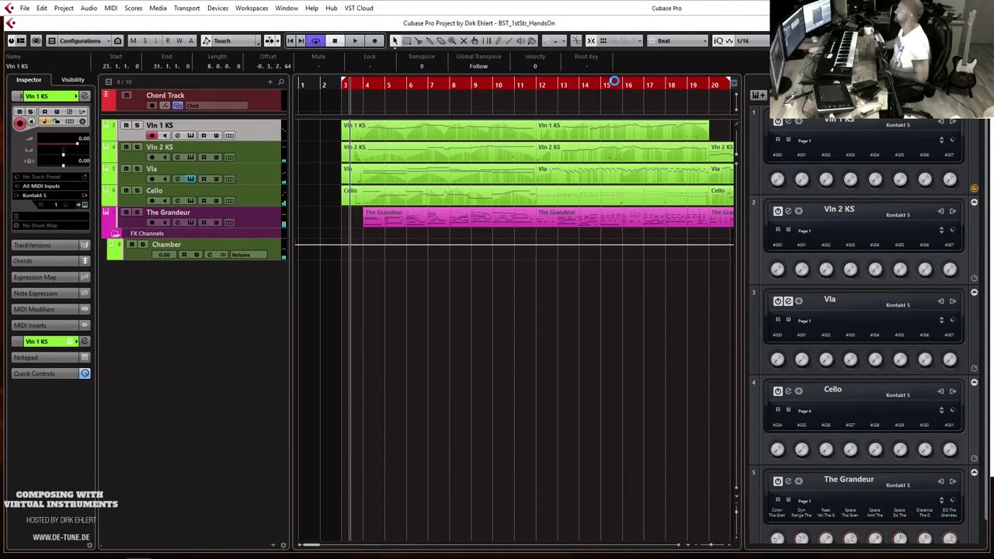
{"action": "left_click", "coordinate": [615, 82]}
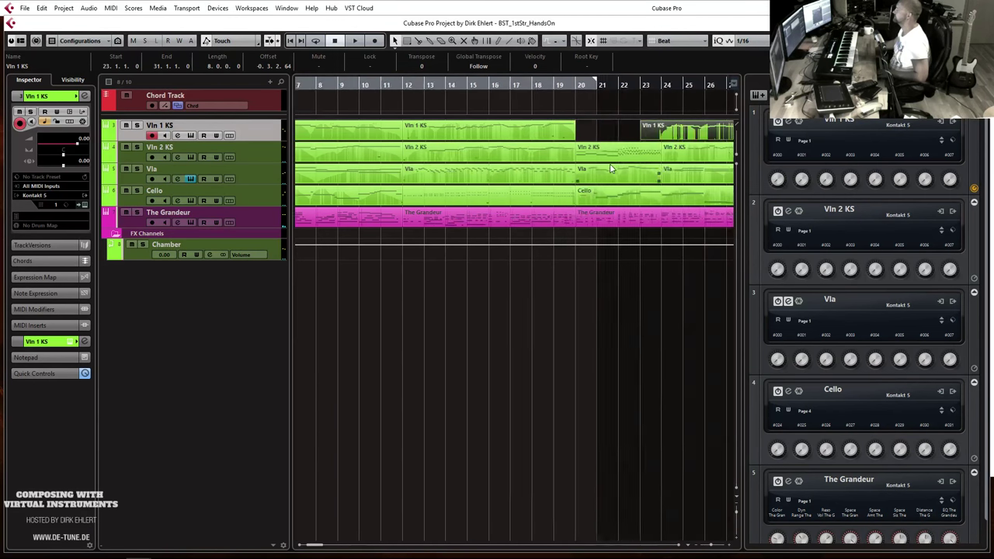
Play back the arrangement from before bar 20 to listen to the transition into the following section.
{"action": "left_click", "coordinate": [471, 83]}
{"action": "key", "text": "space"}
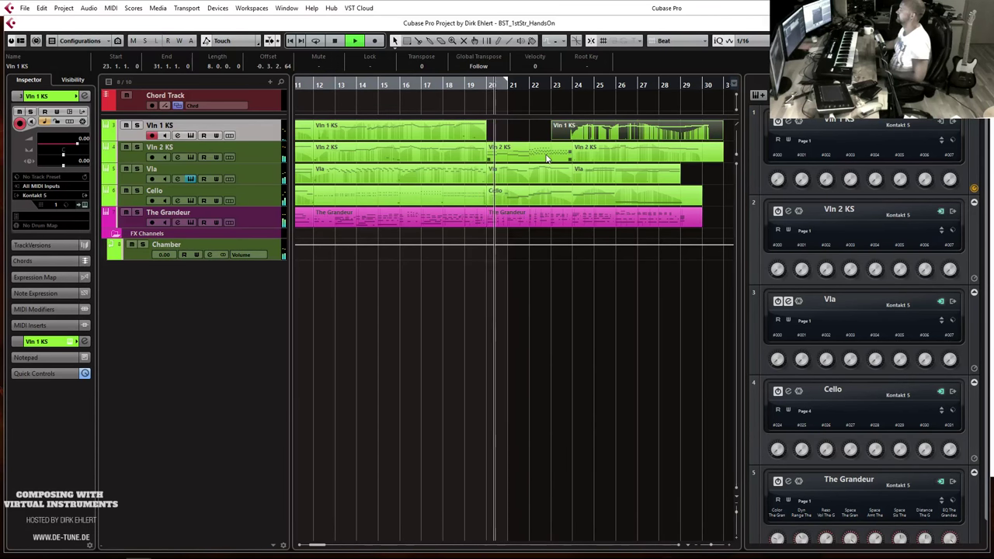
{"action": "key", "text": "g"}
{"action": "key", "text": "g"}
{"action": "key", "text": "g"}
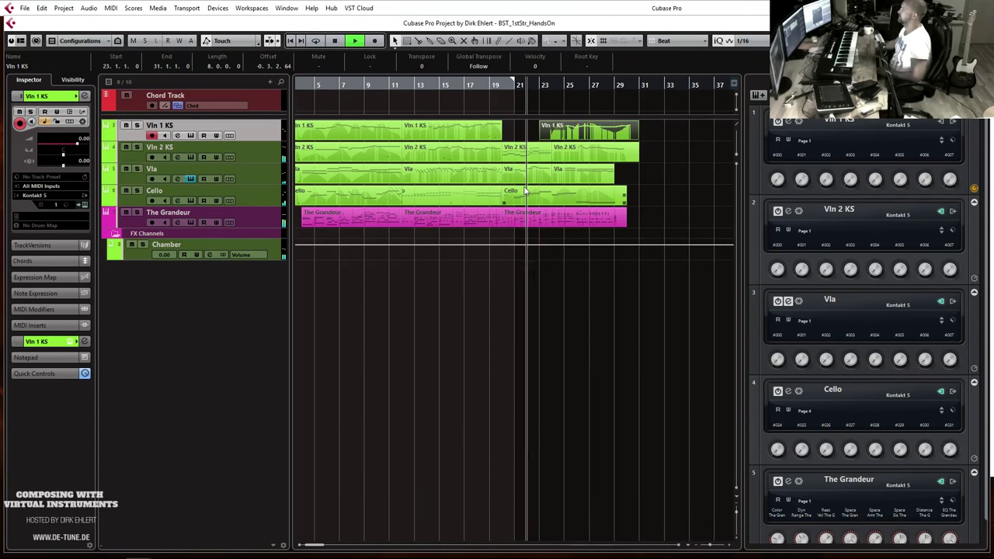
In the Vln 2 KS part at bar 20, trim the first two notes to start at 20.1.1.14 and add a D#0 keyswitch at 20.1.1.0.
{"action": "double_click", "coordinate": [509, 150]}
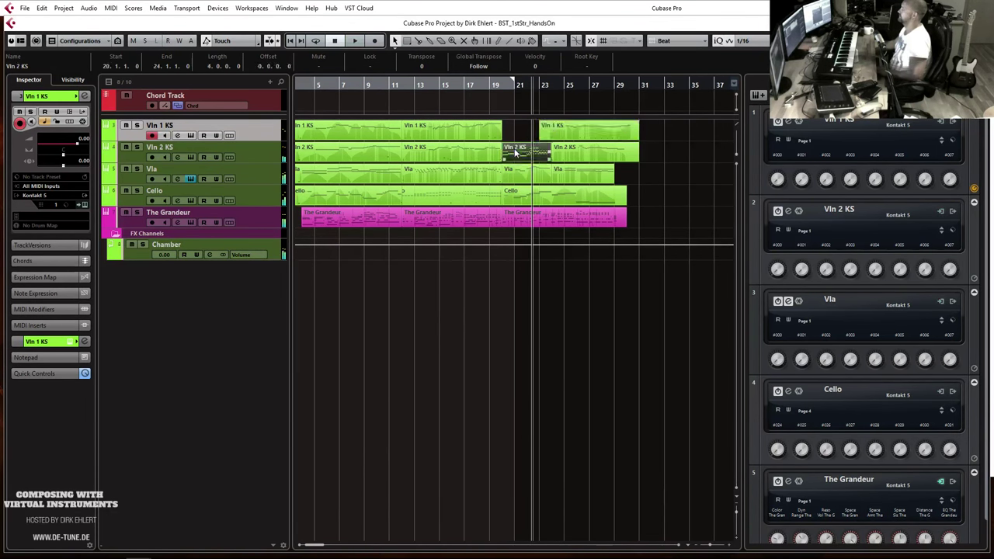
{"action": "scroll", "coordinate": [285, 206], "scroll_direction": "left", "scroll_amount": 3}
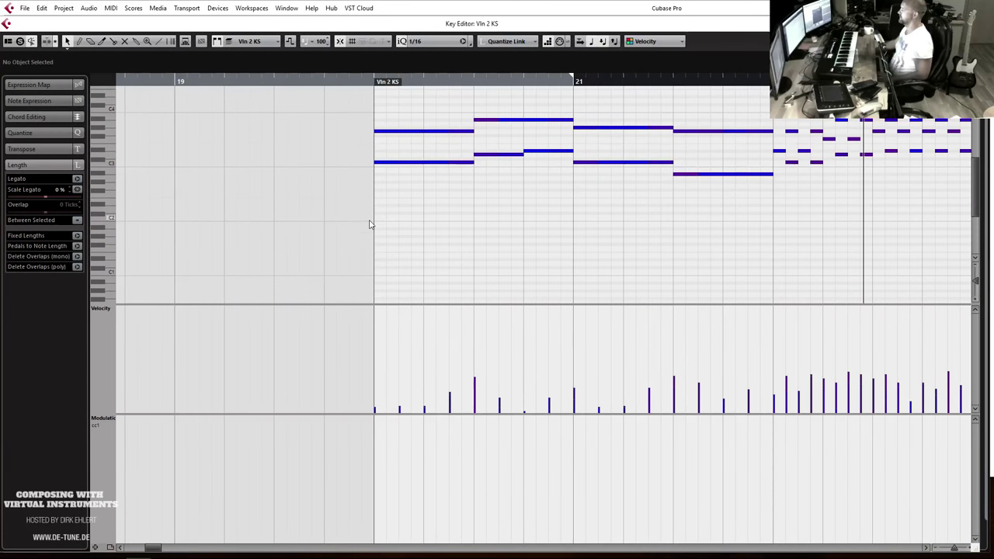
{"action": "scroll", "coordinate": [370, 224], "scroll_direction": "down", "scroll_amount": 2}
{"action": "scroll", "coordinate": [380, 173], "scroll_direction": "up", "scroll_amount": 2}
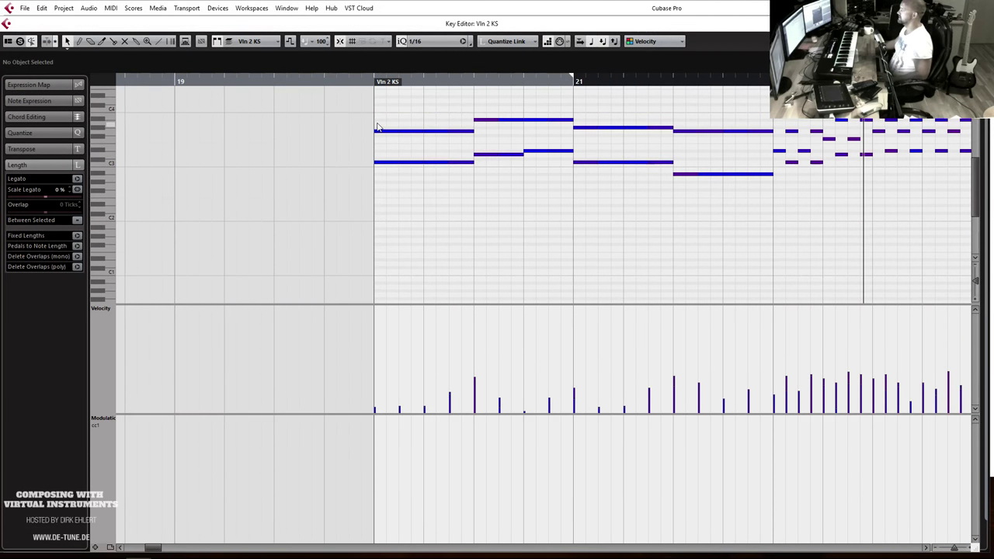
{"action": "left_click_drag", "start_coordinate": [377, 185], "coordinate": [375, 163]}
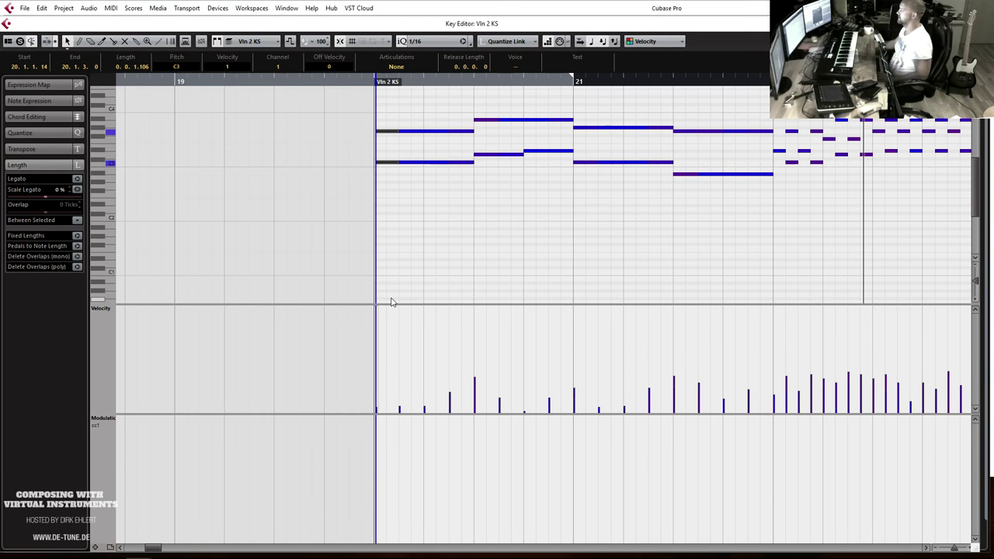
{"action": "scroll", "coordinate": [393, 303], "scroll_direction": "down", "scroll_amount": 2}
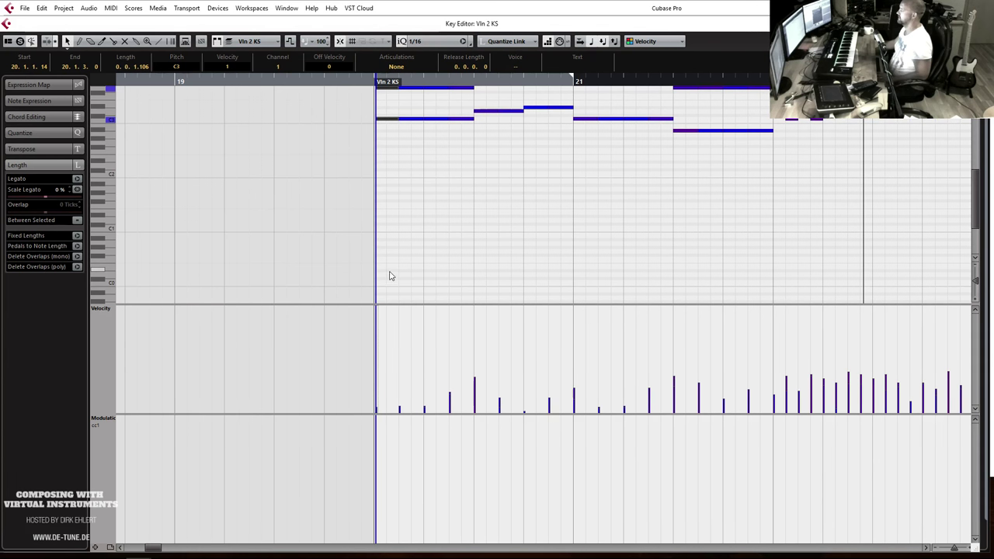
{"action": "left_click", "coordinate": [380, 272]}
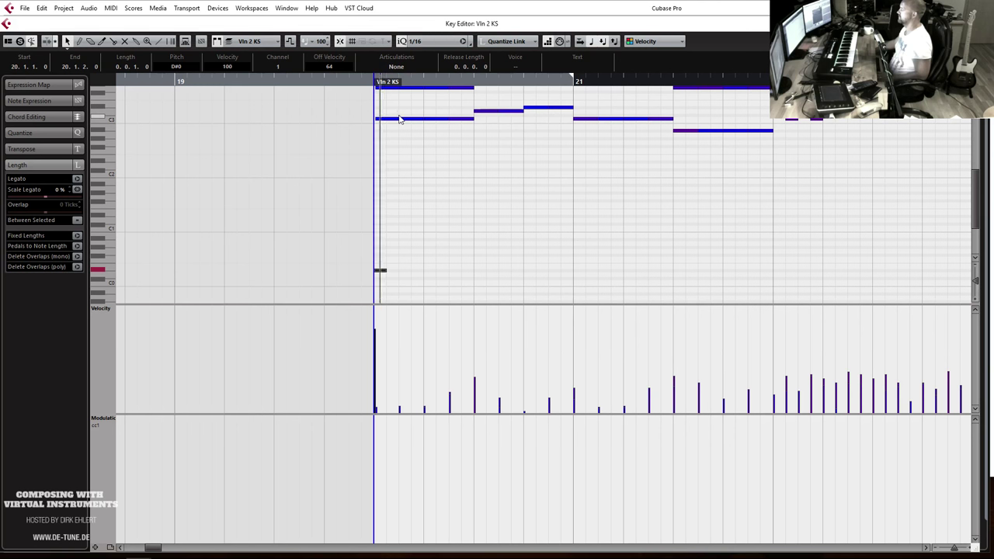
{"action": "key", "text": "Return"}
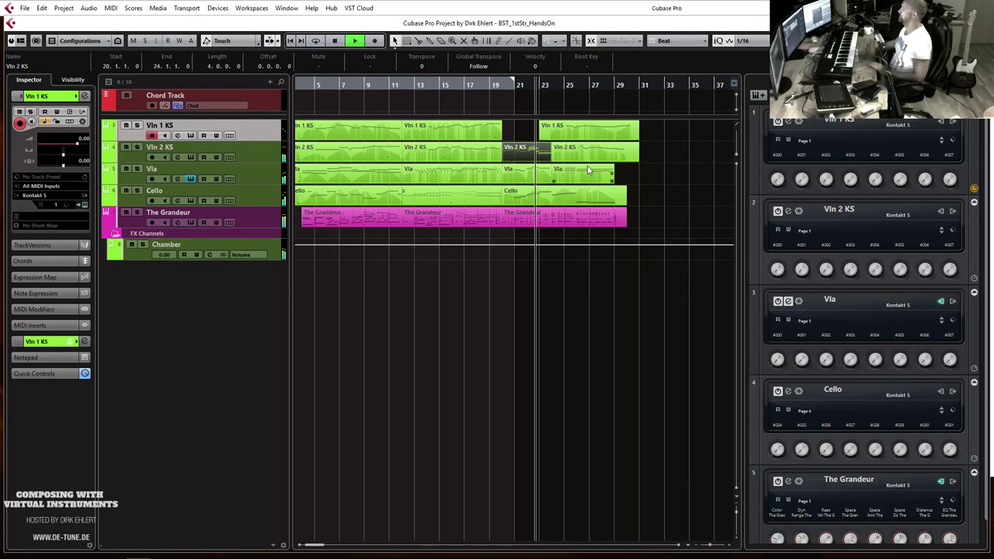
Play from bar 20 while performing the first violin line, and insert the retrospective recording on the Vln 1 KS track.
{"action": "key", "text": "space"}
{"action": "key", "text": "h"}
{"action": "key", "text": "h"}
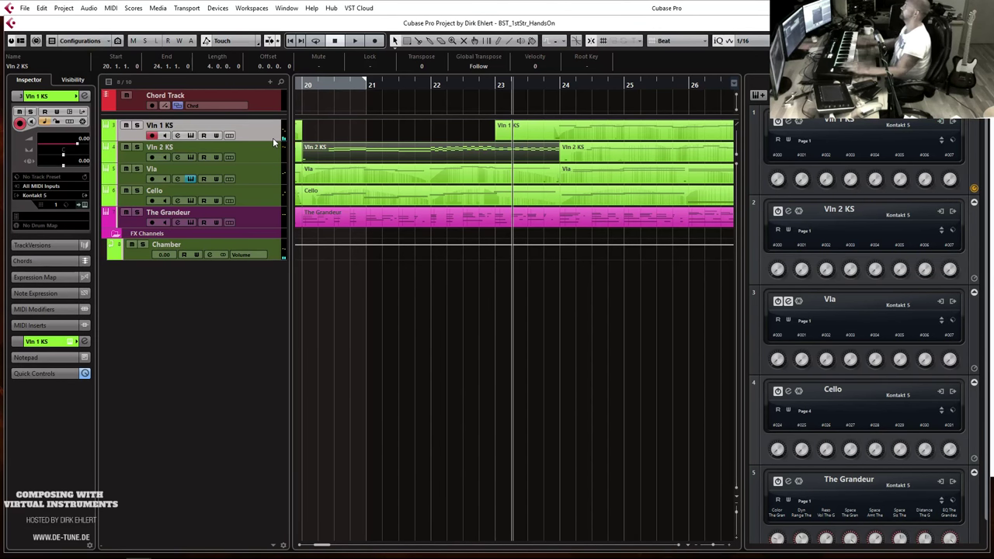
{"action": "left_click", "coordinate": [303, 83]}
{"action": "key", "text": "space"}
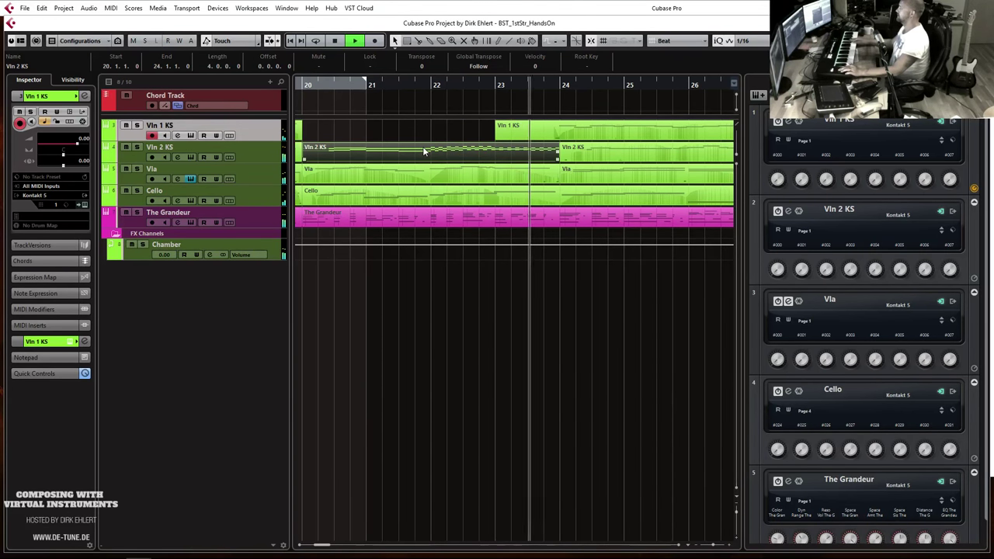
{"action": "key", "text": "space"}
{"action": "key", "text": "shift+KP_Multiply"}
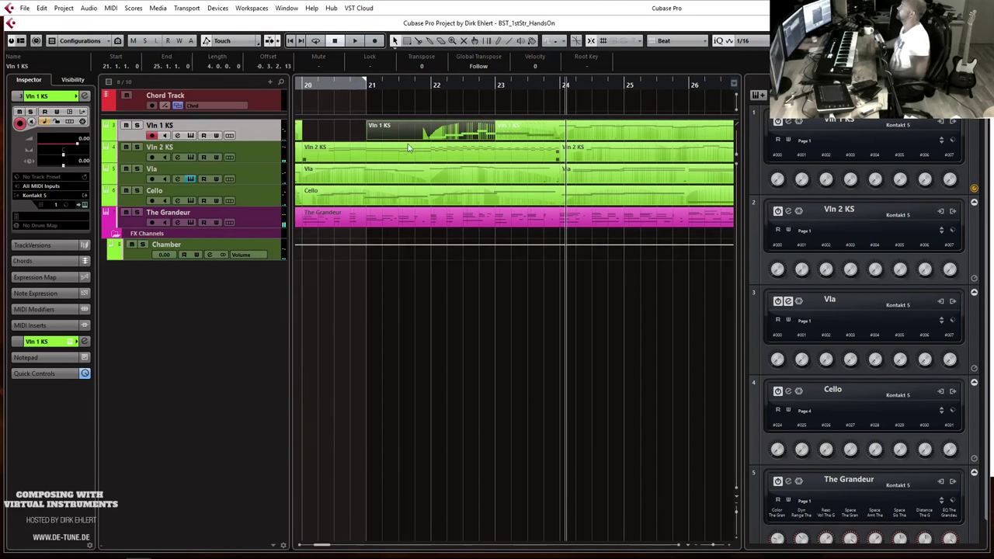
Glue the two overlapping Vln 1 KS events together and extend the merged event's start back to bar 20.
{"action": "scroll", "coordinate": [468, 202], "scroll_direction": "left", "scroll_amount": 5}
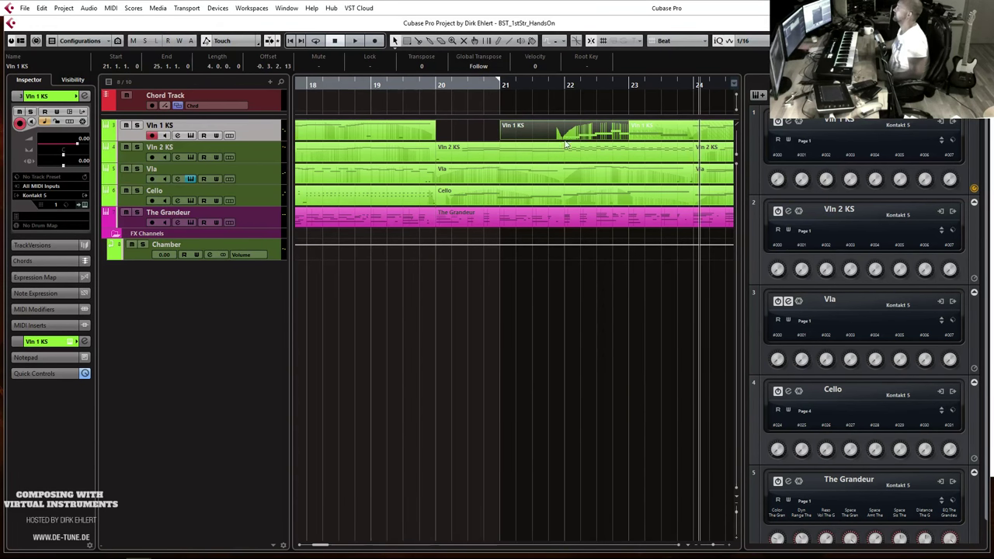
{"action": "left_click", "coordinate": [534, 133], "text": "ctrl"}
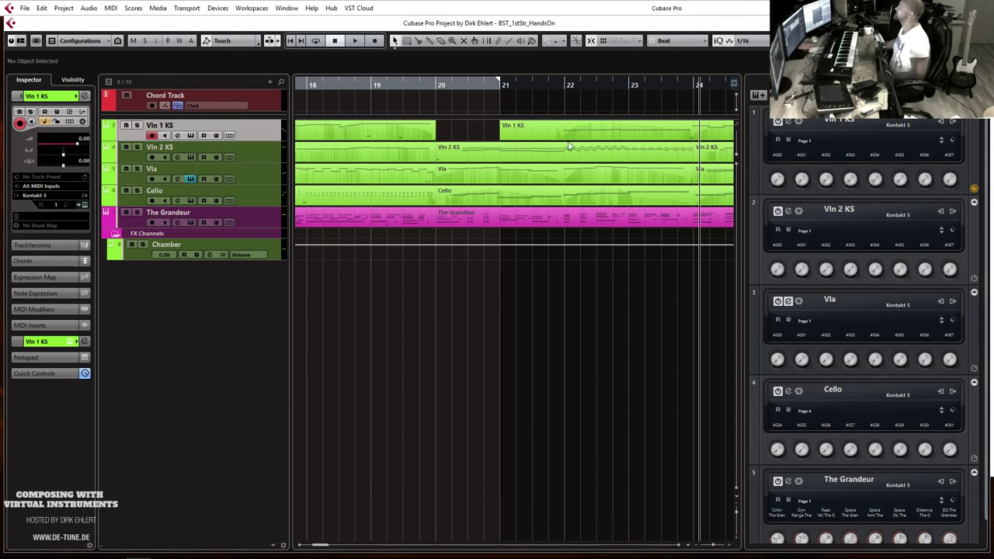
{"action": "left_click_drag", "start_coordinate": [502, 138], "coordinate": [438, 139]}
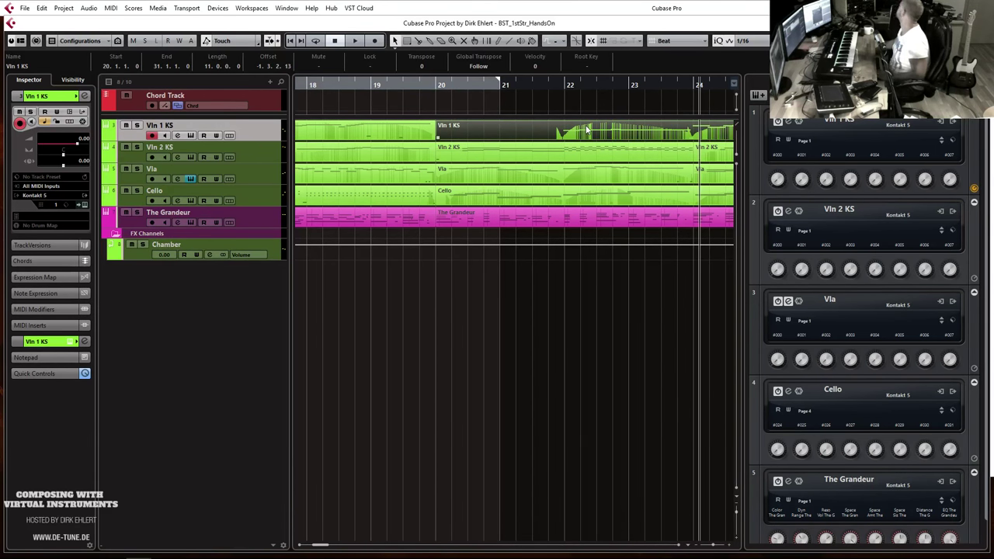
Quantize the notes of the merged Vln 1 KS part to 1/8.
{"action": "double_click", "coordinate": [531, 138]}
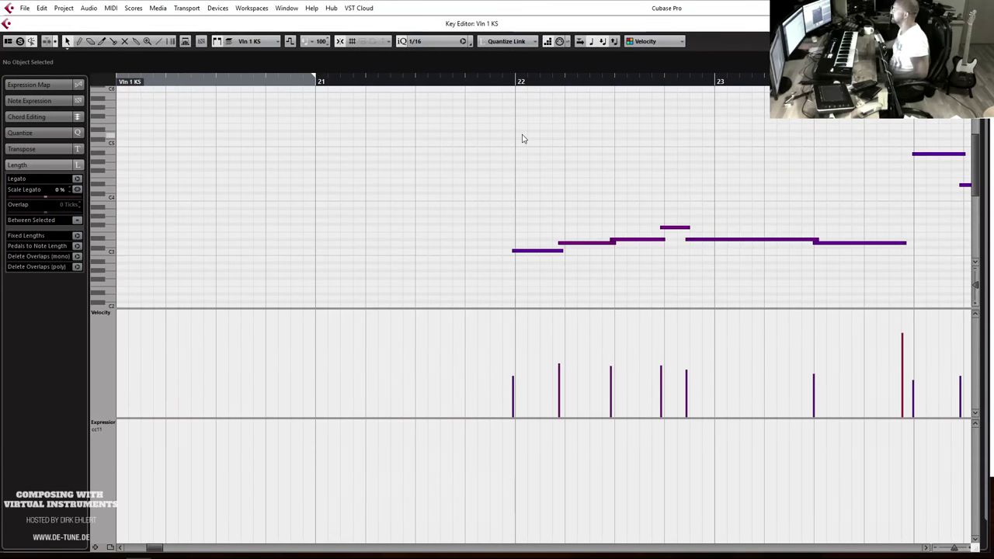
{"action": "left_click", "coordinate": [420, 42]}
{"action": "left_click", "coordinate": [427, 90]}
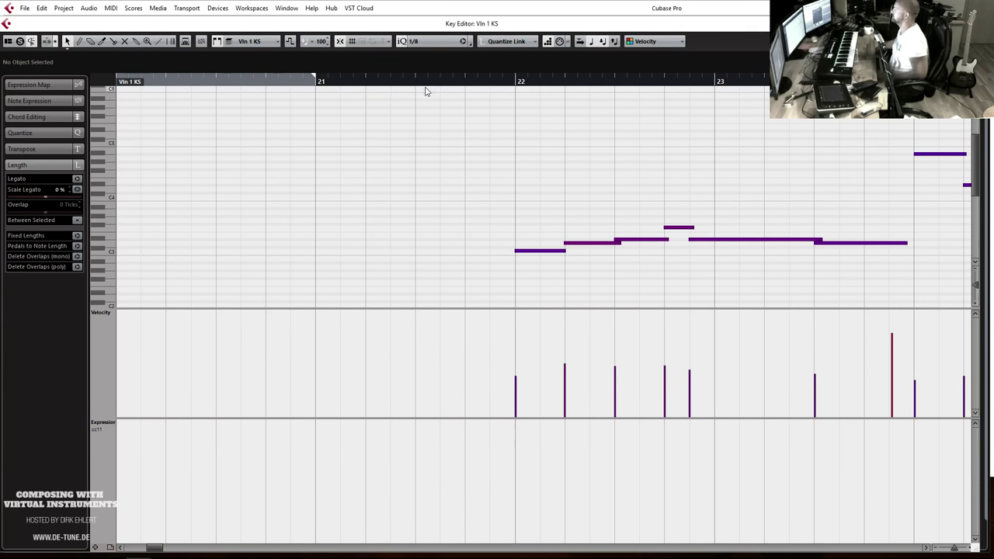
{"action": "key", "text": "Escape"}
Play back the section from bar 20 to check the quantized first violin against the other parts.
{"action": "key", "text": "space"}
{"action": "key", "text": "g"}
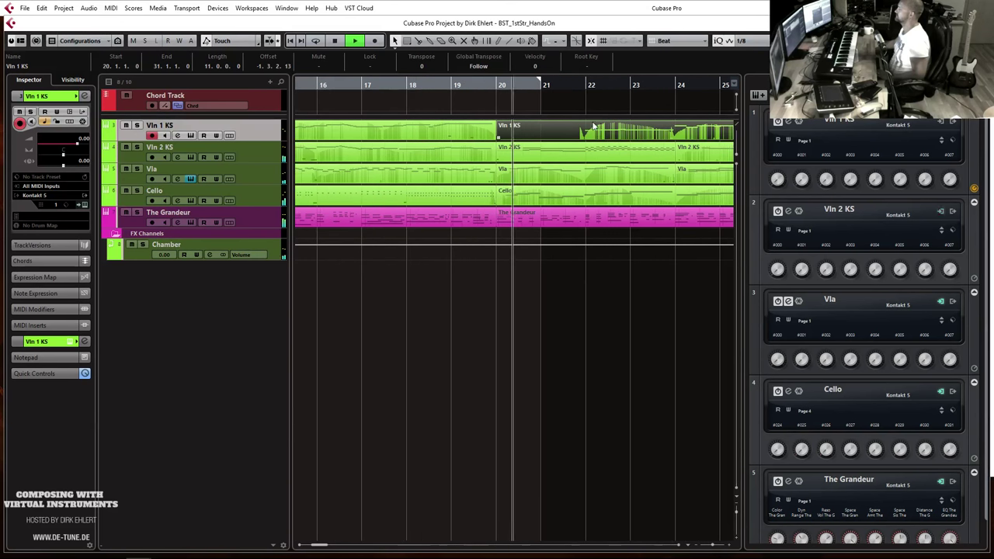
{"action": "key", "text": "g"}
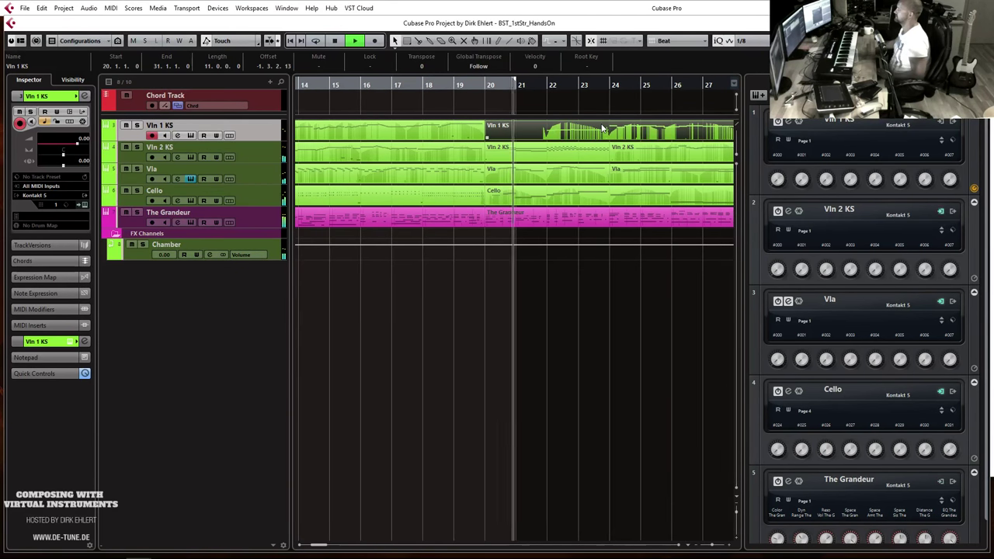
{"action": "key", "text": "g"}
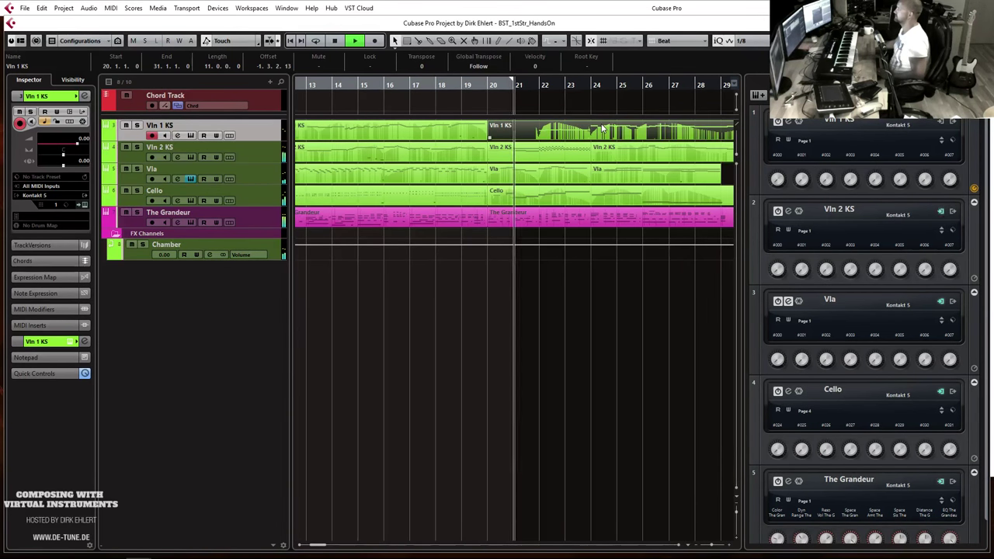
{"action": "key", "text": "space"}
In the Vln 1 KS part, trim the long note to start at bar 23 and extend the short note before it to meet it.
{"action": "double_click", "coordinate": [555, 134]}
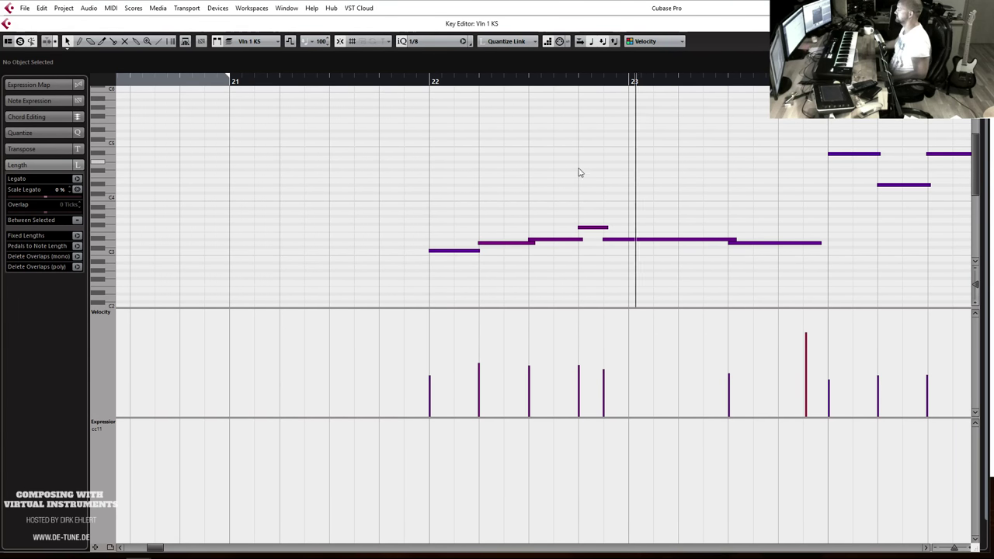
{"action": "left_click_drag", "start_coordinate": [602, 238], "coordinate": [628, 227]}
{"action": "left_click", "coordinate": [606, 227]}
{"action": "key", "text": "Return"}
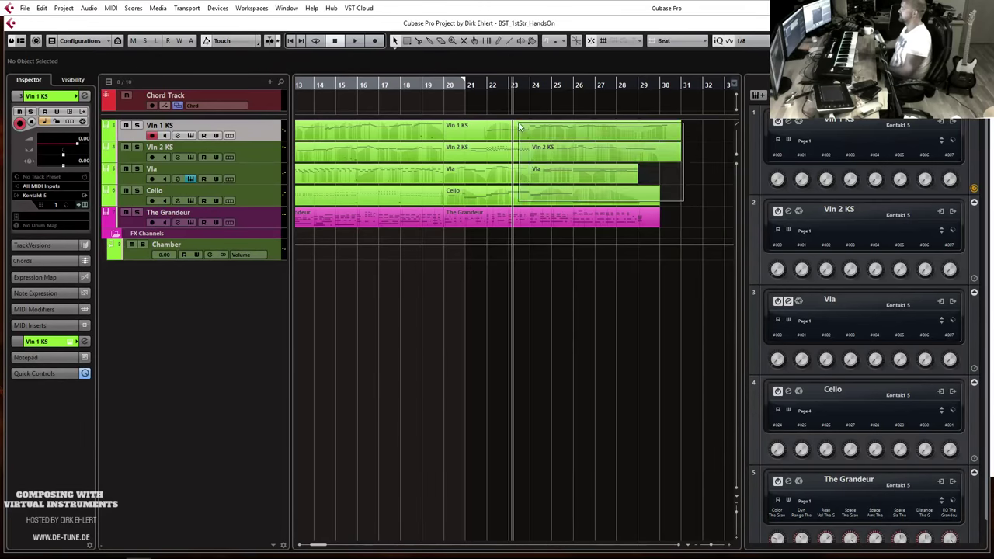
Open the Vln 1, Vln 2, Vla and Cello parts together in the Key Editor and examine them during playback from bar 20.
{"action": "double_click", "coordinate": [518, 123]}
{"action": "scroll", "coordinate": [513, 144], "scroll_direction": "left", "scroll_amount": 3}
{"action": "scroll", "coordinate": [517, 130], "scroll_direction": "down", "scroll_amount": 2}
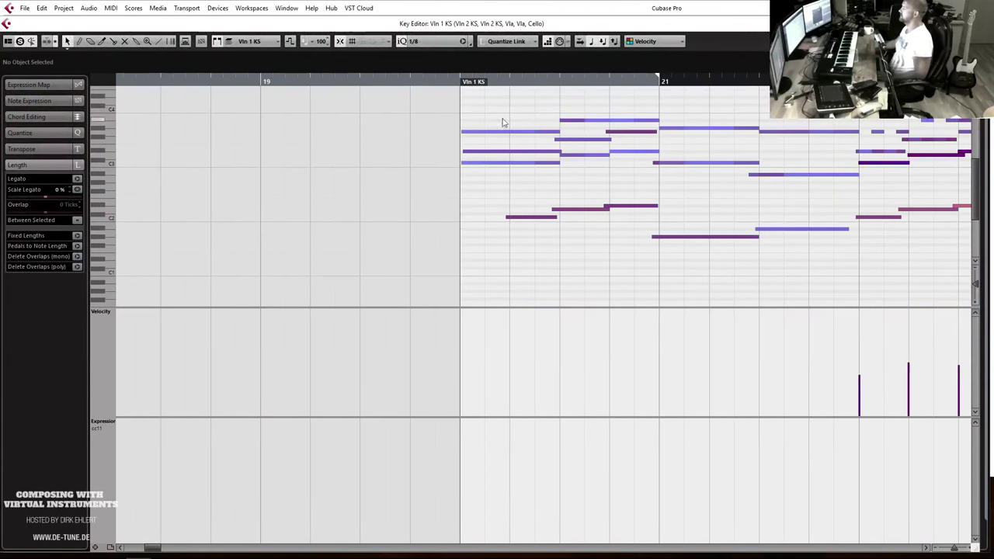
{"action": "left_click", "coordinate": [453, 81]}
{"action": "key", "text": "space"}
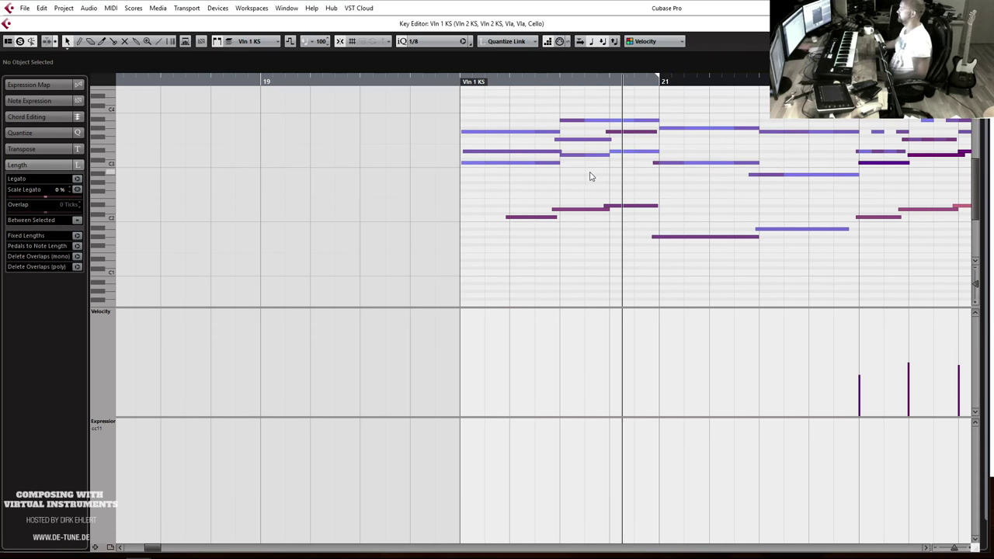
{"action": "scroll", "coordinate": [595, 177], "scroll_direction": "down", "scroll_amount": 3}
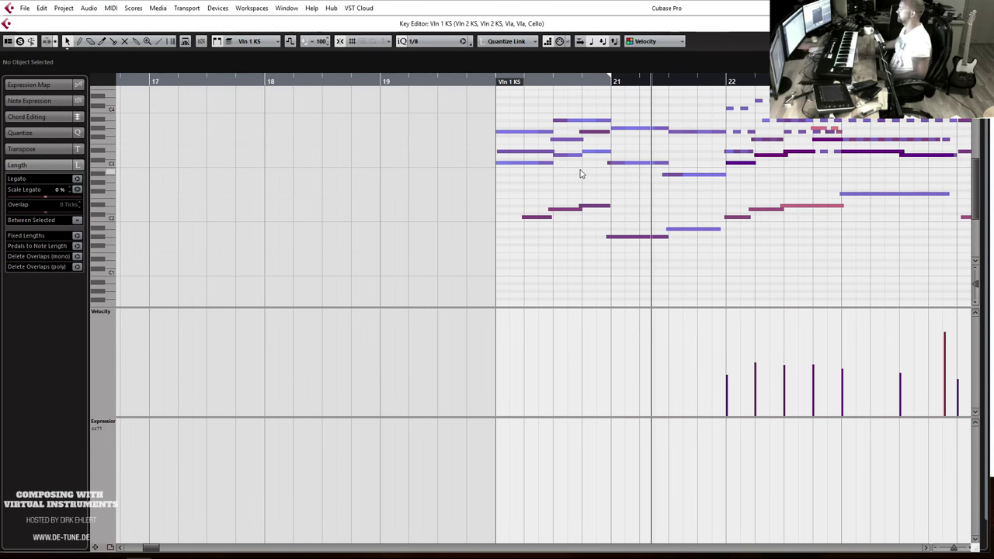
{"action": "scroll", "coordinate": [583, 176], "scroll_direction": "down", "scroll_amount": 3}
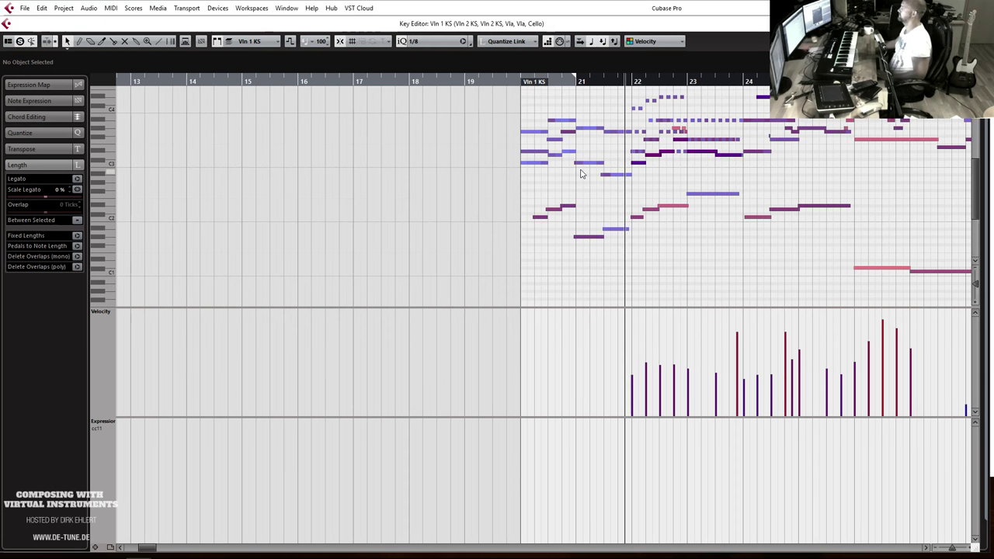
{"action": "scroll", "coordinate": [608, 188], "scroll_direction": "up", "scroll_amount": 3}
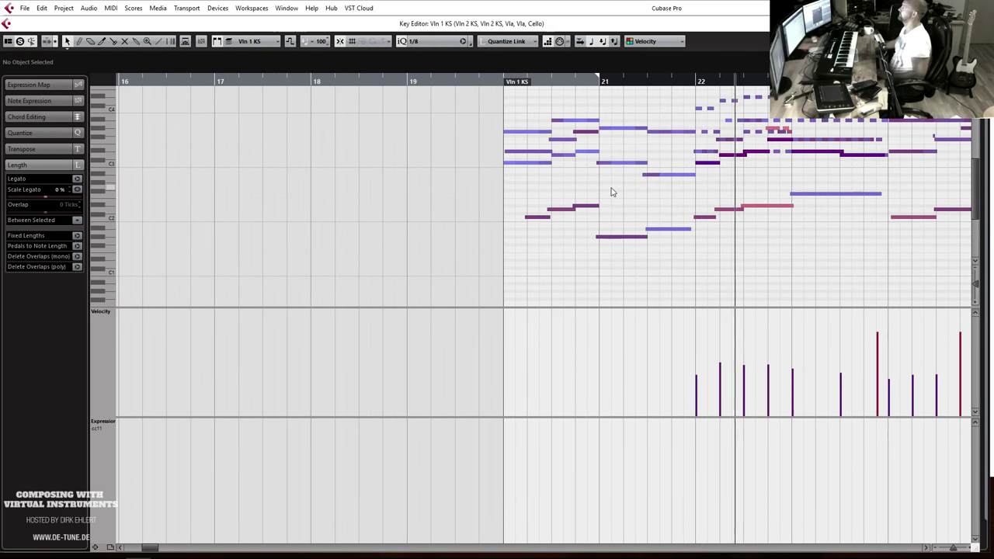
{"action": "scroll", "coordinate": [614, 192], "scroll_direction": "down", "scroll_amount": 3}
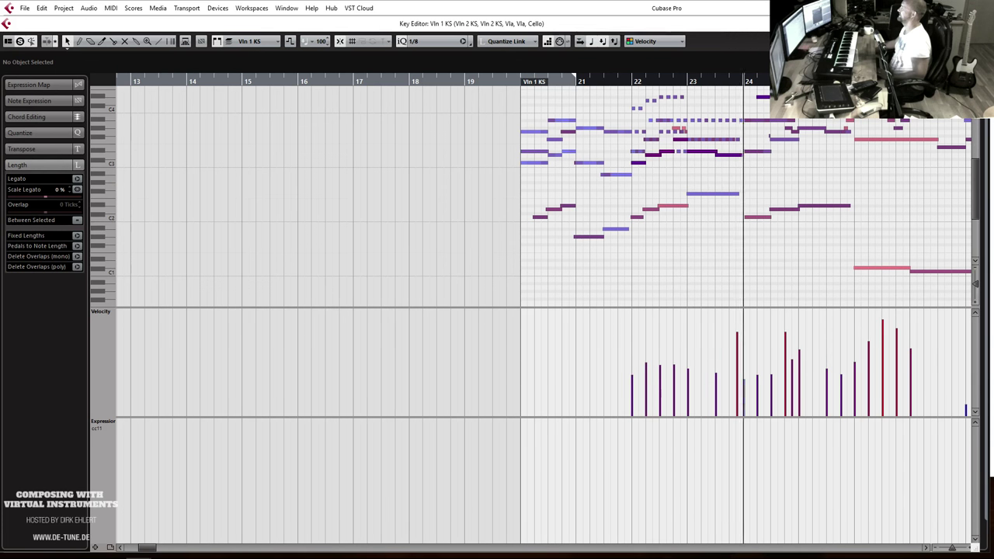
{"action": "scroll", "coordinate": [857, 186], "scroll_direction": "up", "scroll_amount": 2}
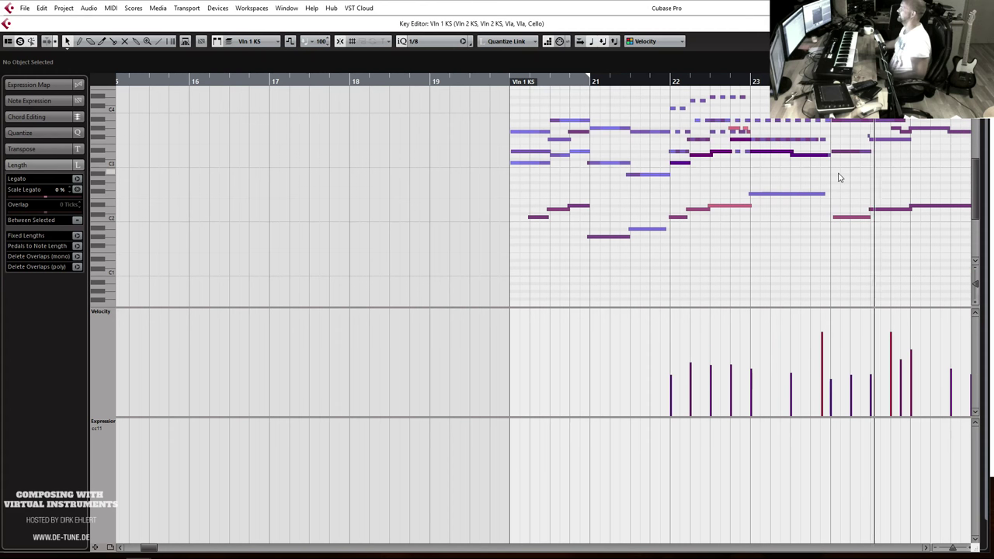
Examine the combined violin, viola and cello notes from bar 21 to bar 30 during playback.
{"action": "scroll", "coordinate": [857, 186], "scroll_direction": "right", "scroll_amount": 5}
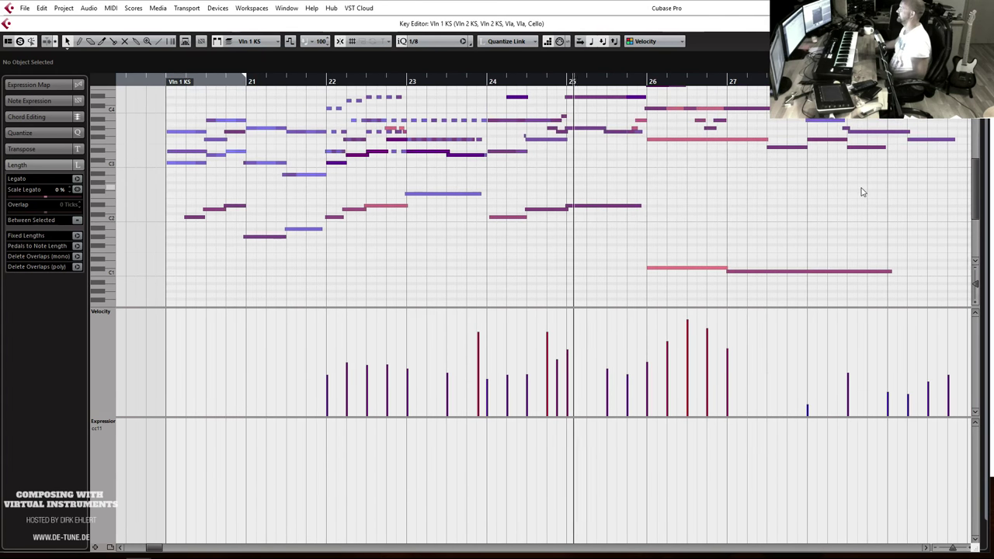
{"action": "scroll", "coordinate": [849, 195], "scroll_direction": "up", "scroll_amount": 2}
{"action": "scroll", "coordinate": [843, 200], "scroll_direction": "up", "scroll_amount": 2}
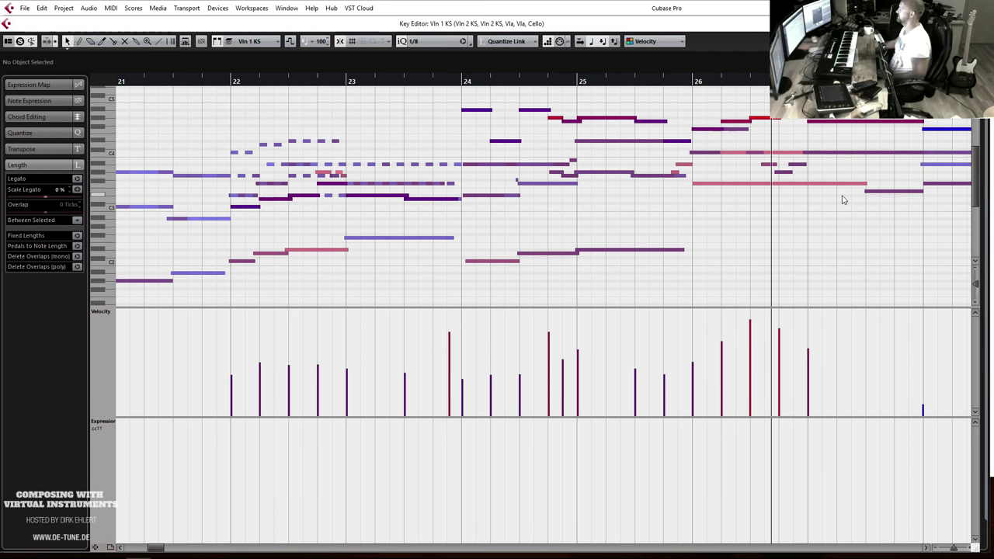
{"action": "scroll", "coordinate": [842, 198], "scroll_direction": "up", "scroll_amount": 2}
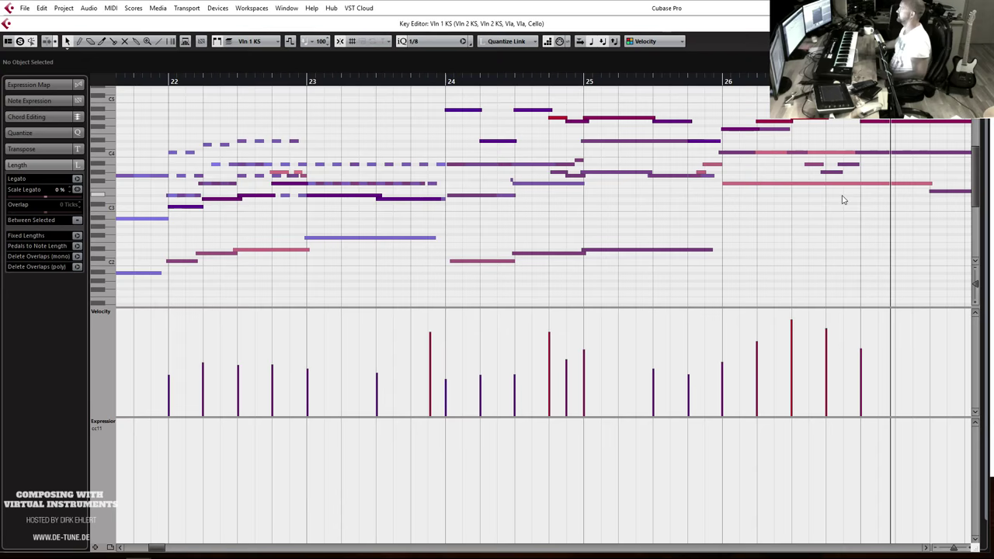
{"action": "scroll", "coordinate": [812, 202], "scroll_direction": "down", "scroll_amount": 6}
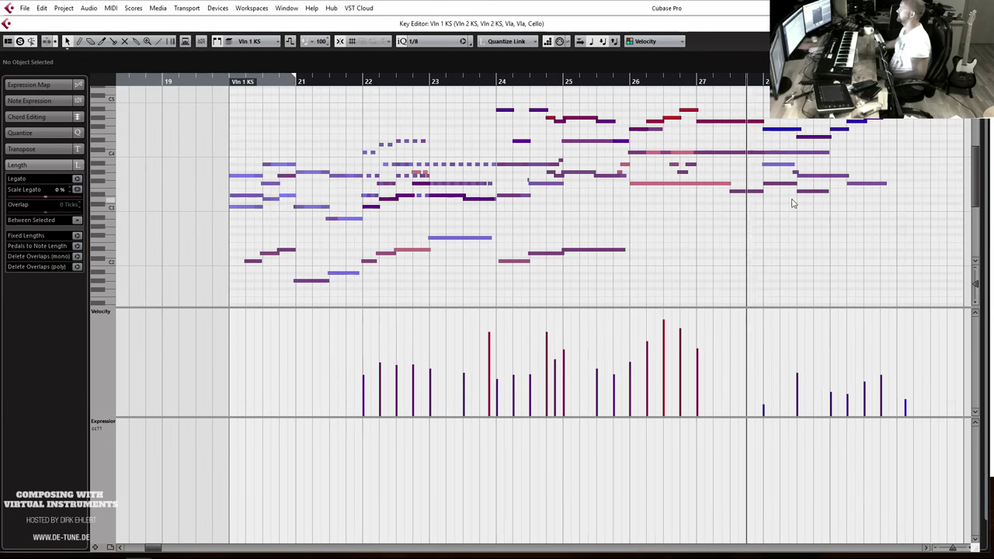
{"action": "scroll", "coordinate": [792, 204], "scroll_direction": "up", "scroll_amount": 3}
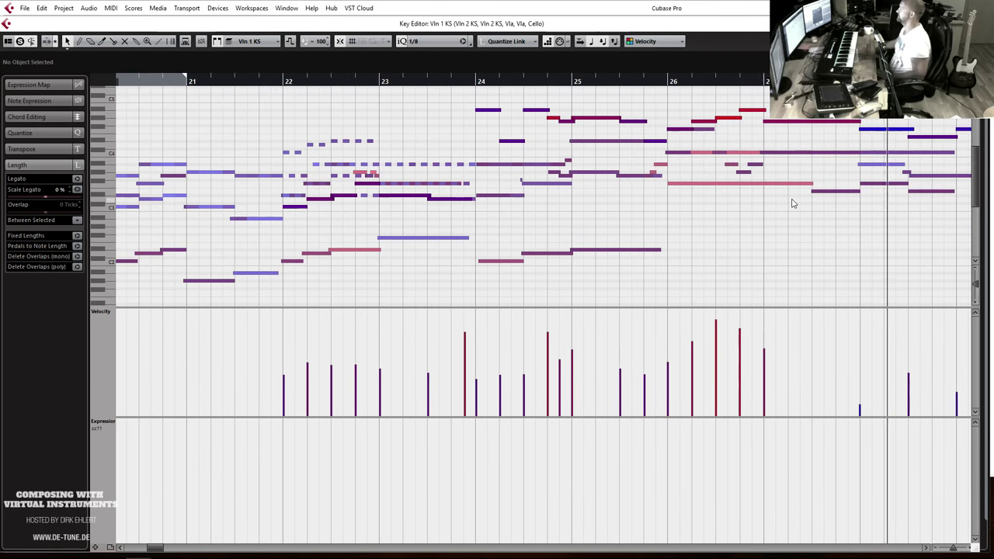
{"action": "scroll", "coordinate": [792, 204], "scroll_direction": "down", "scroll_amount": 3}
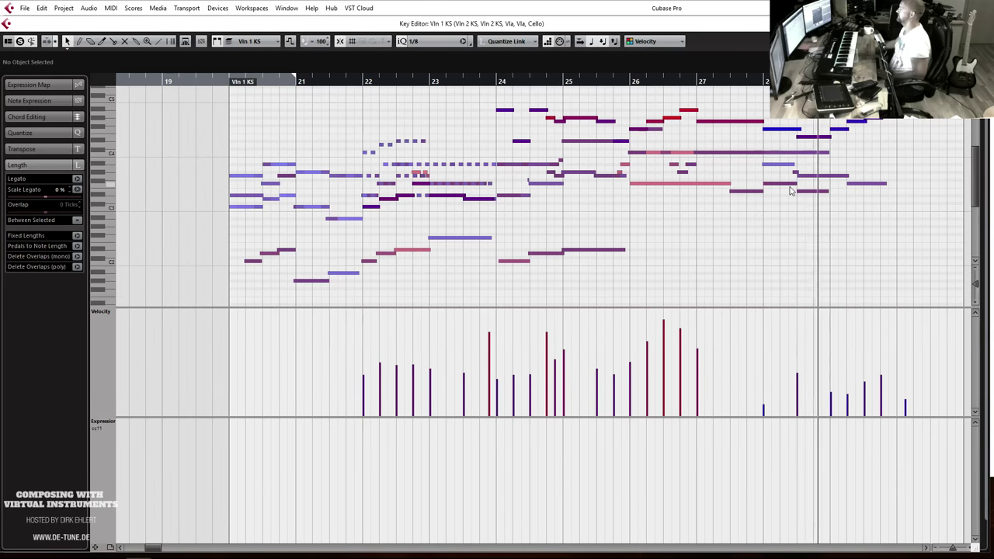
{"action": "scroll", "coordinate": [777, 186], "scroll_direction": "up", "scroll_amount": 2}
{"action": "scroll", "coordinate": [760, 192], "scroll_direction": "right", "scroll_amount": 4}
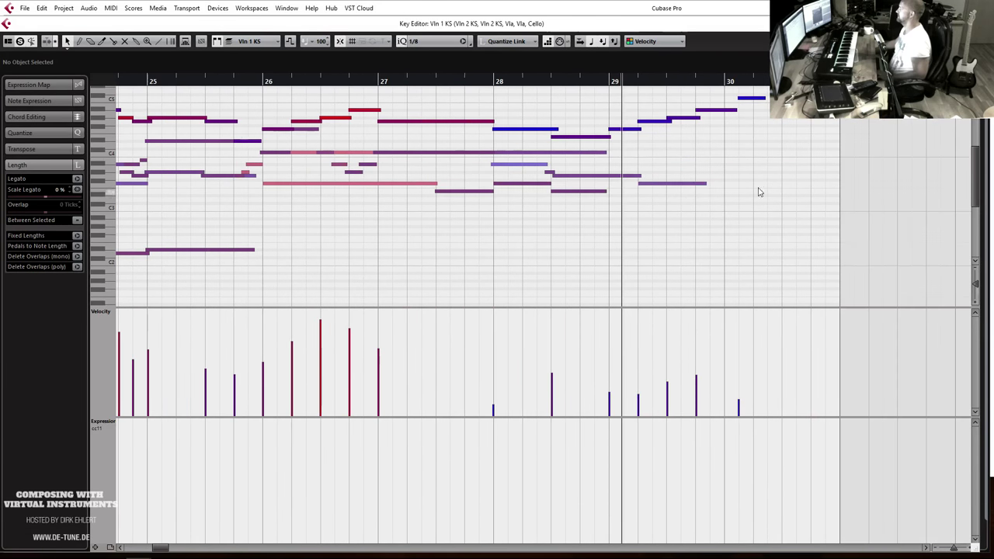
In the Vln 2 KS part, lengthen the short G#3 note in bar 28 so it starts at 28.2.3, and close the combined editor.
{"action": "left_click", "coordinate": [532, 165]}
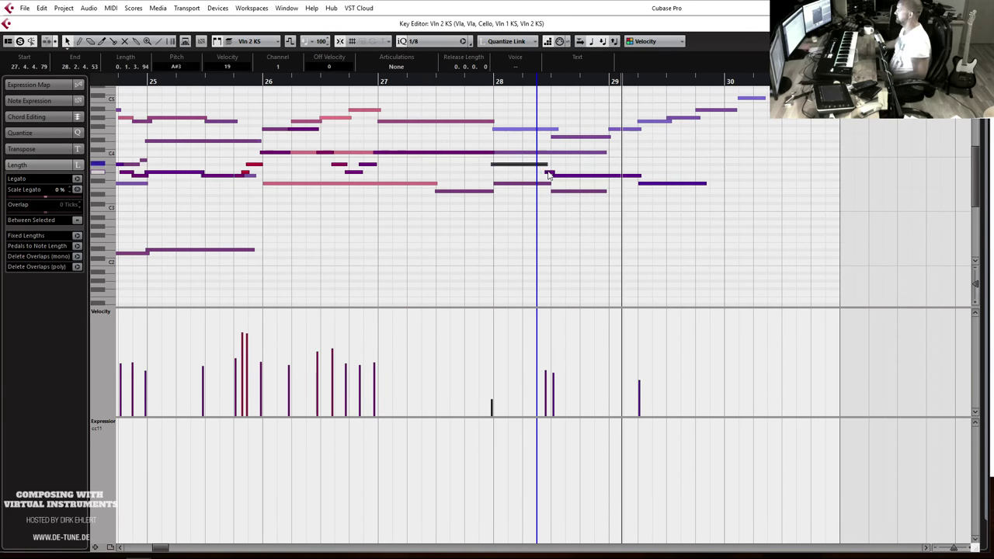
{"action": "left_click_drag", "start_coordinate": [547, 171], "coordinate": [540, 171]}
{"action": "left_click", "coordinate": [485, 84]}
{"action": "key", "text": "space"}
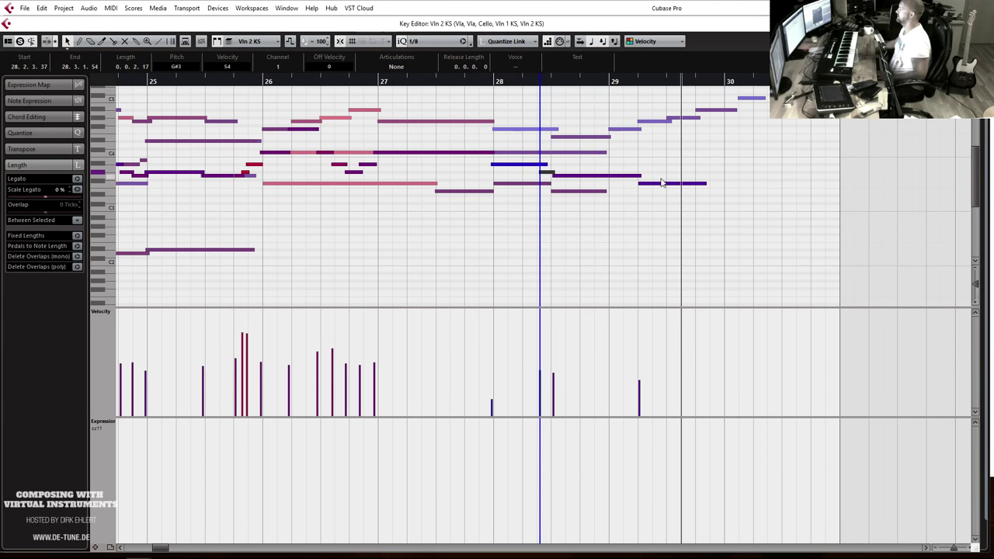
{"action": "left_click", "coordinate": [597, 197]}
{"action": "left_click", "coordinate": [592, 192]}
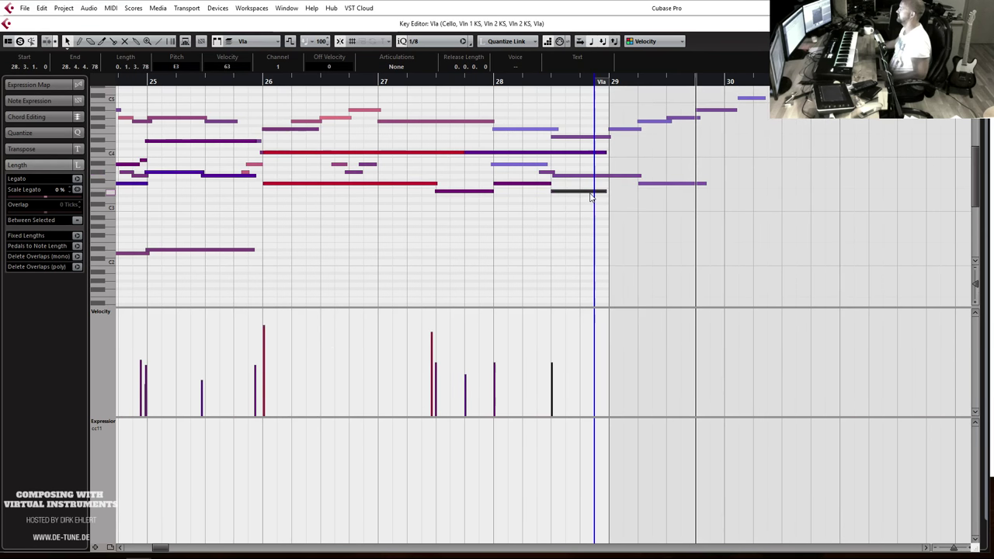
{"action": "key", "text": "Escape"}
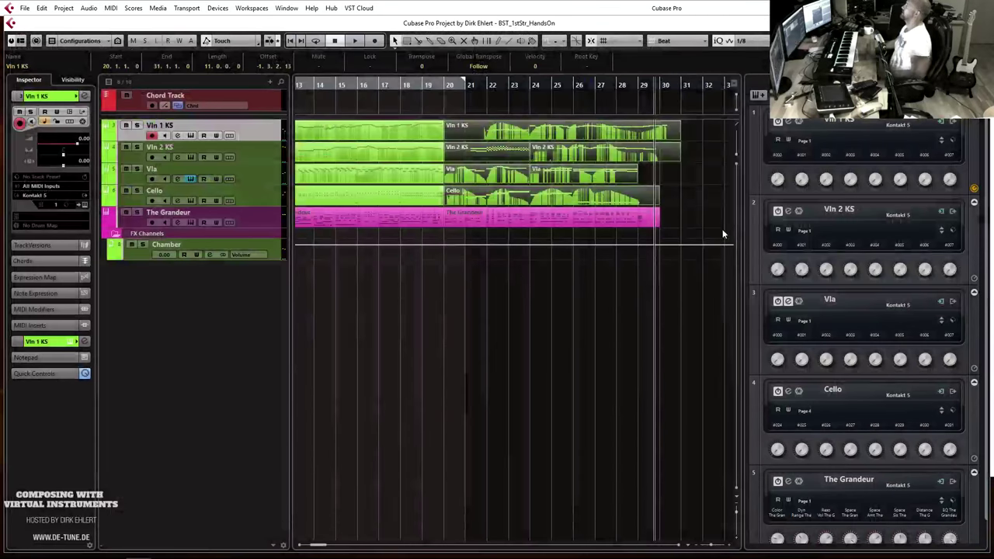
In the Cello part, draw a two-bar F1 note from bar 29 and a gently falling modulation curve beneath it.
{"action": "double_click", "coordinate": [657, 199]}
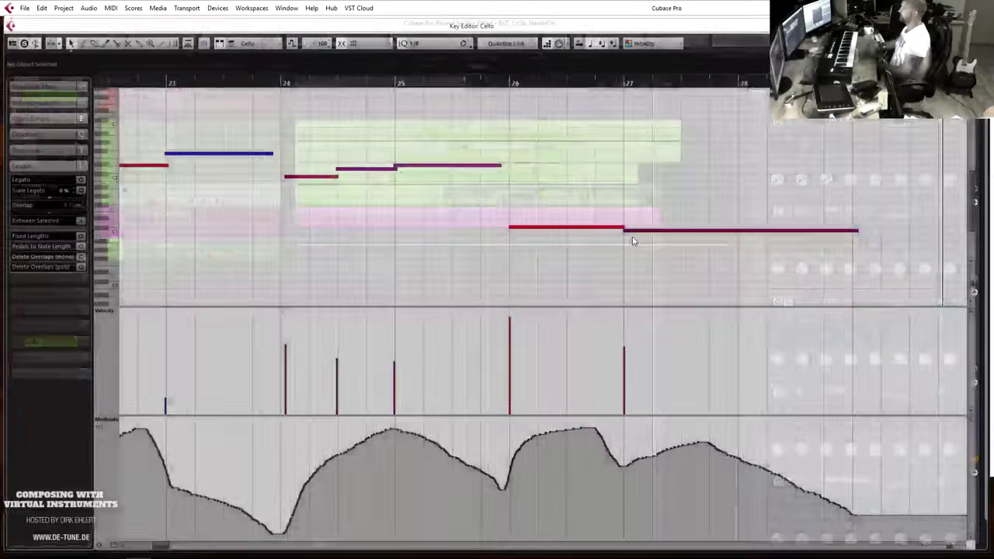
{"action": "left_click", "coordinate": [678, 230]}
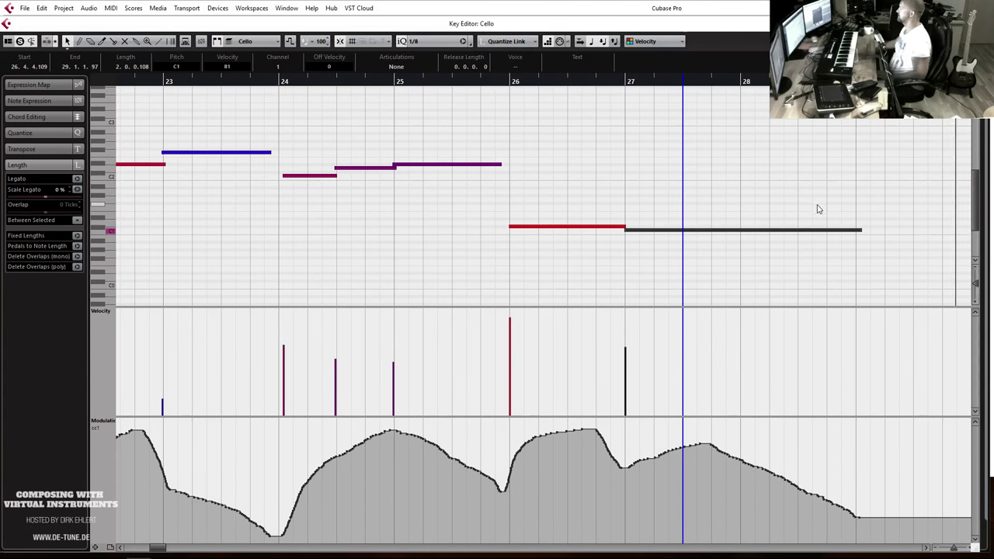
{"action": "key", "text": "g"}
{"action": "left_click_drag", "start_coordinate": [690, 207], "coordinate": [880, 196]}
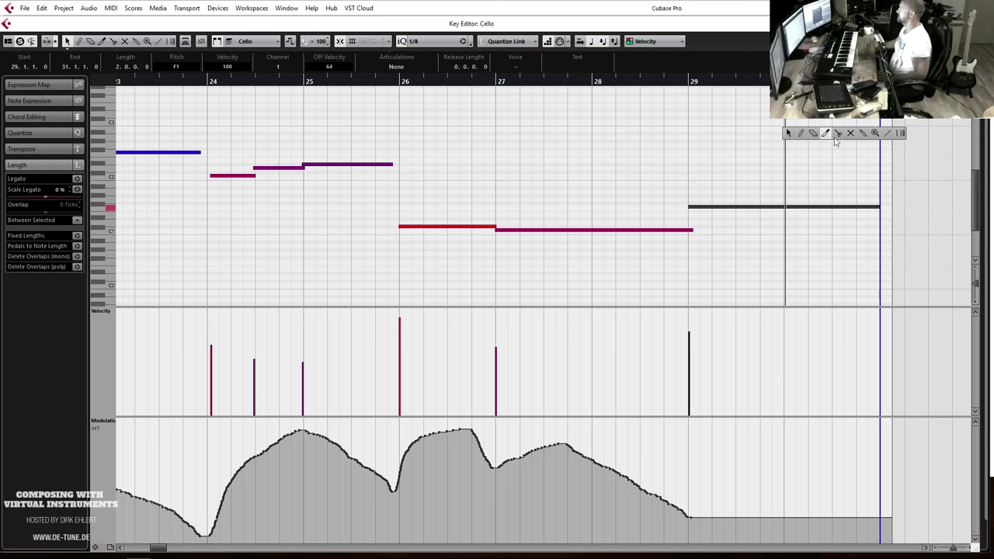
{"action": "left_click_drag", "start_coordinate": [691, 515], "coordinate": [870, 536]}
{"action": "key", "text": "Return"}
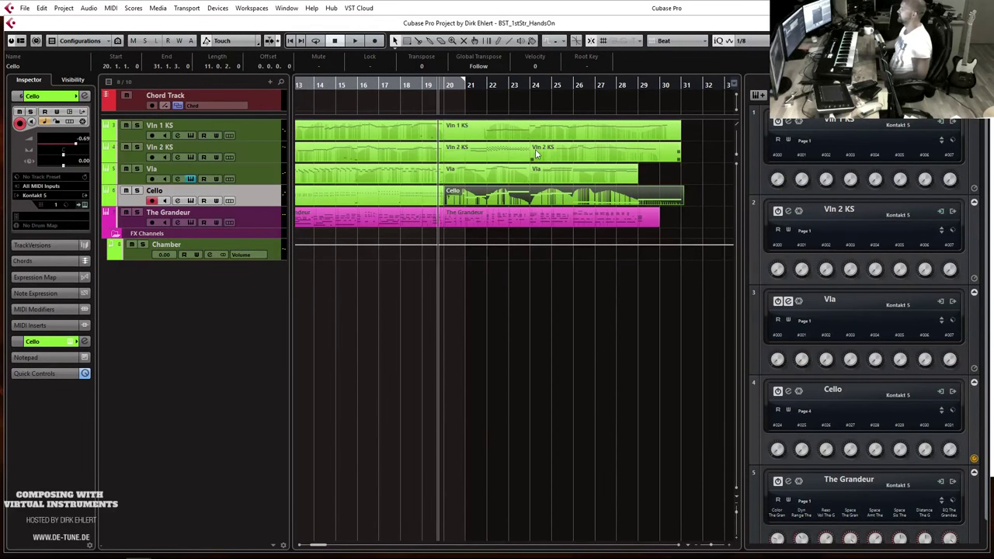
Play back the arrangement through bar 30 and examine where the parts end.
{"action": "key", "text": "g"}
{"action": "key", "text": "g"}
{"action": "key", "text": "g"}
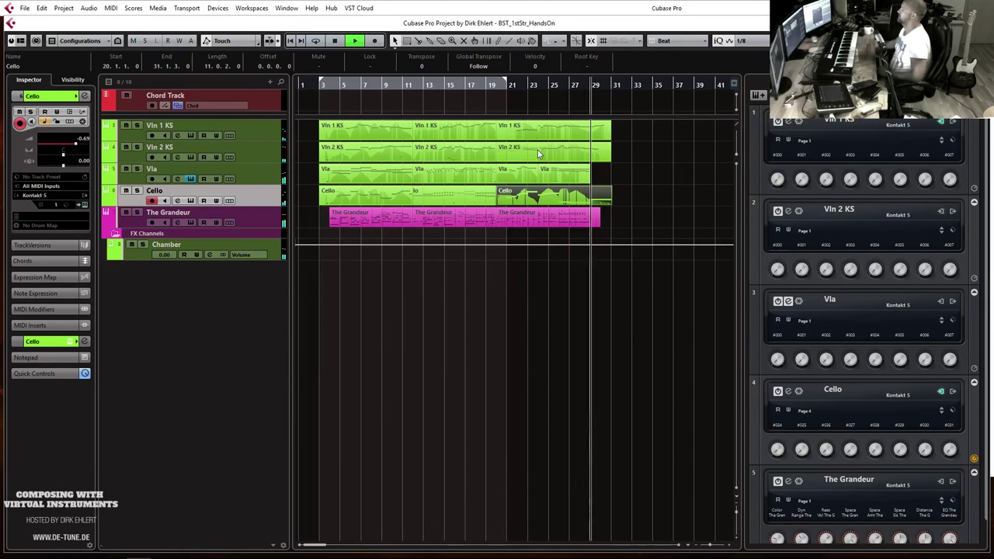
{"action": "key", "text": "g"}
{"action": "key", "text": "g"}
{"action": "key", "text": "g"}
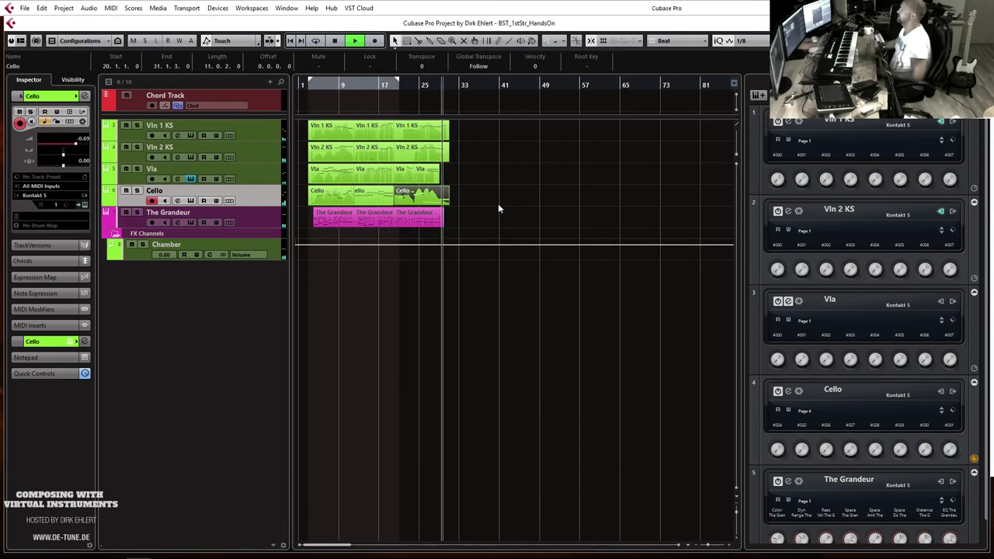
{"action": "key", "text": "h"}
{"action": "key", "text": "h"}
{"action": "key", "text": "h"}
{"action": "key", "text": "h"}
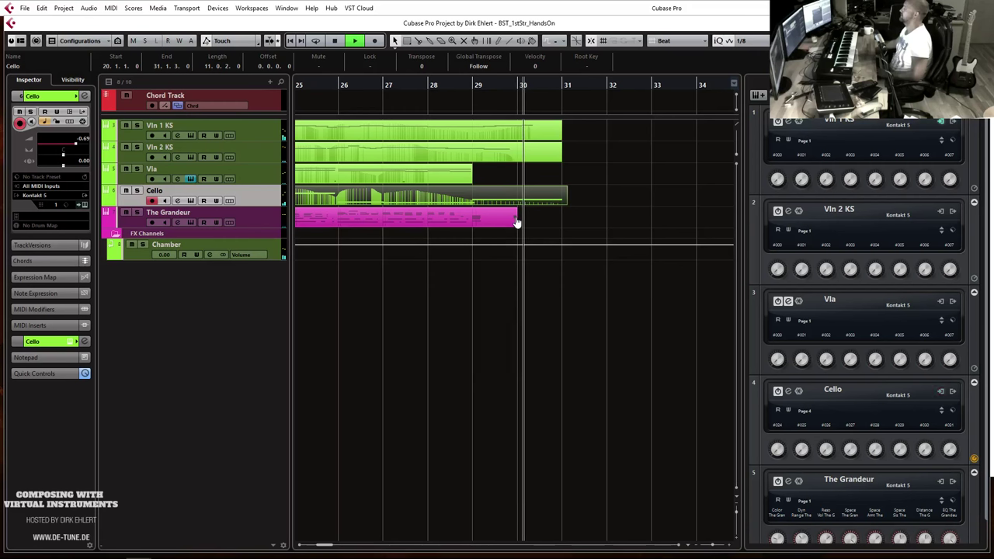
{"action": "key", "text": "space"}
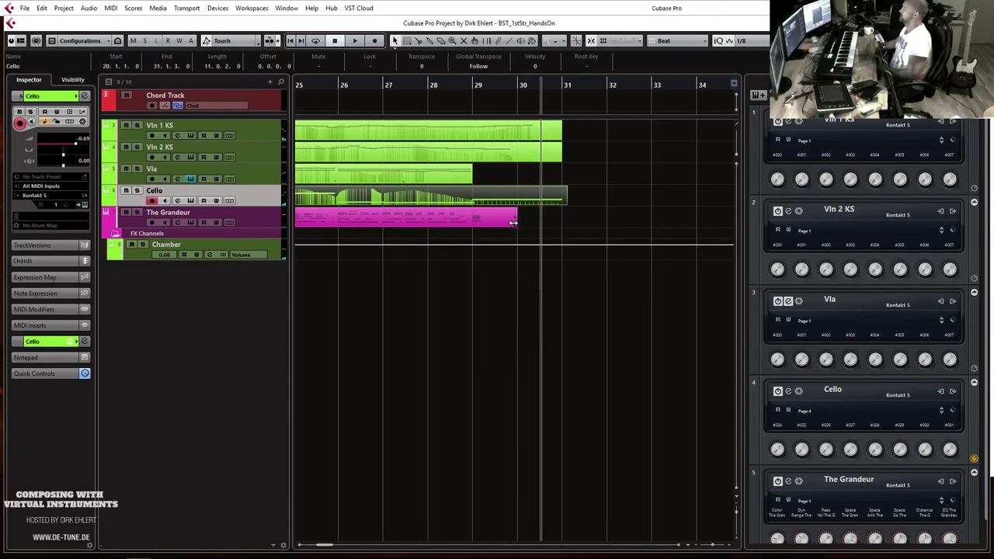
In The Grandeur part, delete the four notes above F1 from the final chord at bar 29.
{"action": "double_click", "coordinate": [509, 220]}
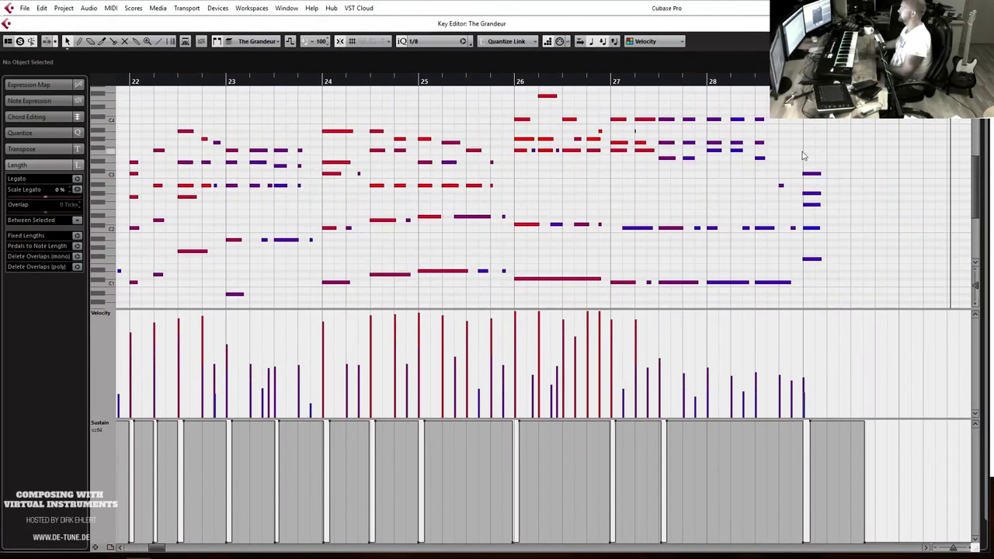
{"action": "left_click_drag", "start_coordinate": [802, 152], "coordinate": [846, 247]}
{"action": "key", "text": "Delete"}
{"action": "left_click", "coordinate": [812, 260]}
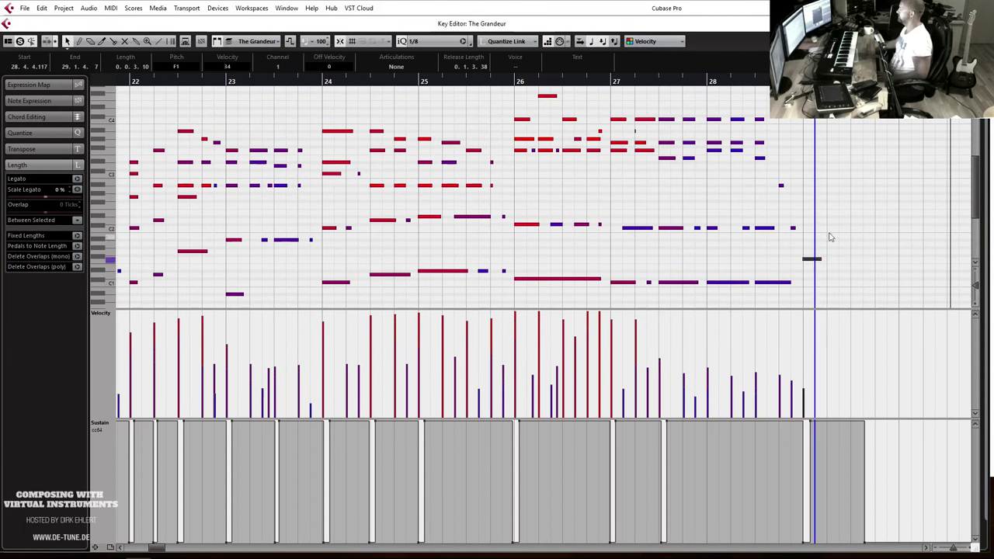
Duplicate the piano's F1 note at bar 29 one octave lower and lengthen both notes into bar 30.
{"action": "scroll", "coordinate": [823, 233], "scroll_direction": "down", "scroll_amount": 2}
{"action": "left_click_drag", "start_coordinate": [812, 217], "coordinate": [812, 272]}
{"action": "left_click", "coordinate": [834, 261]}
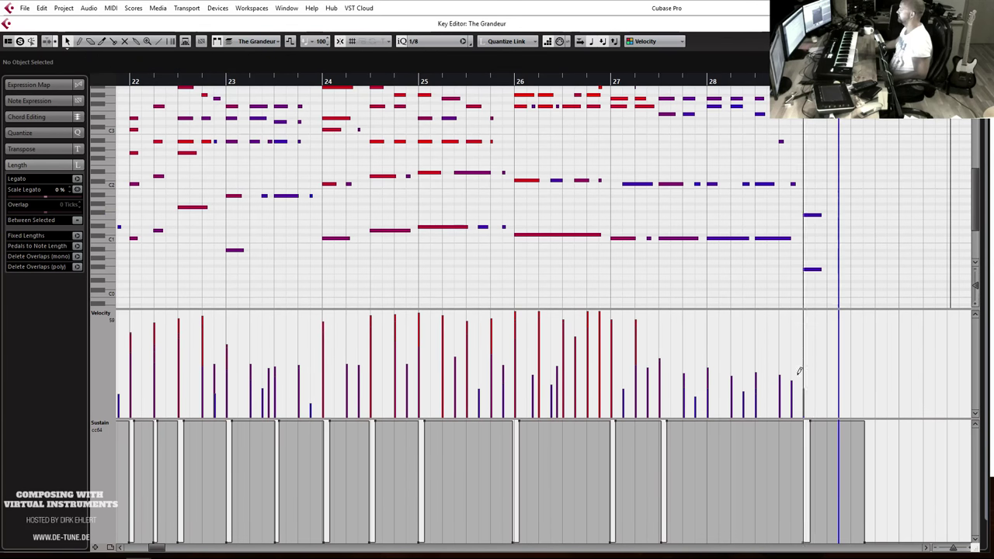
{"action": "left_click_drag", "start_coordinate": [816, 208], "coordinate": [923, 271]}
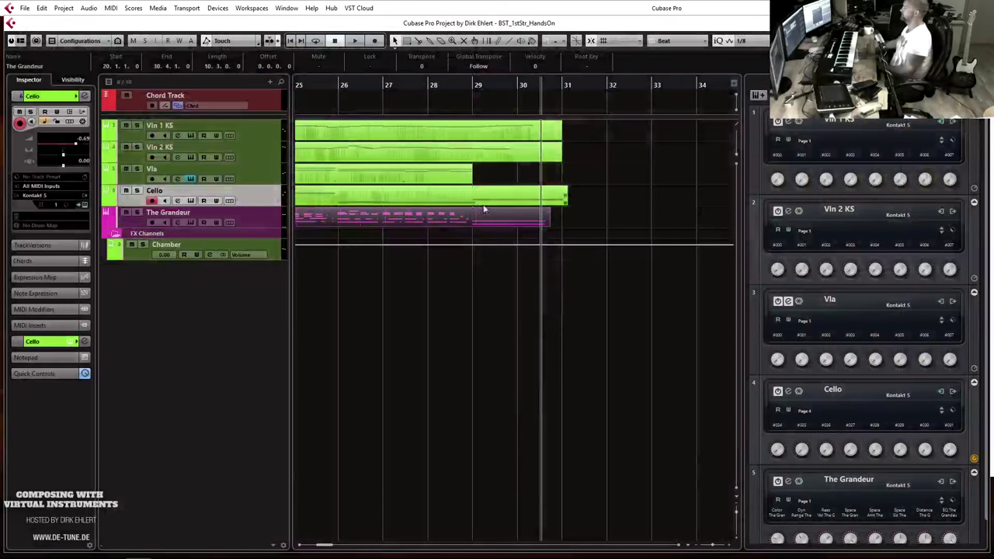
Extend the last Vla part to bar 31 and open the four string parts together with Vla as the edited part.
{"action": "left_click_drag", "start_coordinate": [470, 179], "coordinate": [562, 179]}
{"action": "left_click_drag", "start_coordinate": [581, 128], "coordinate": [546, 200]}
{"action": "left_click_drag", "start_coordinate": [546, 201], "coordinate": [546, 200]}
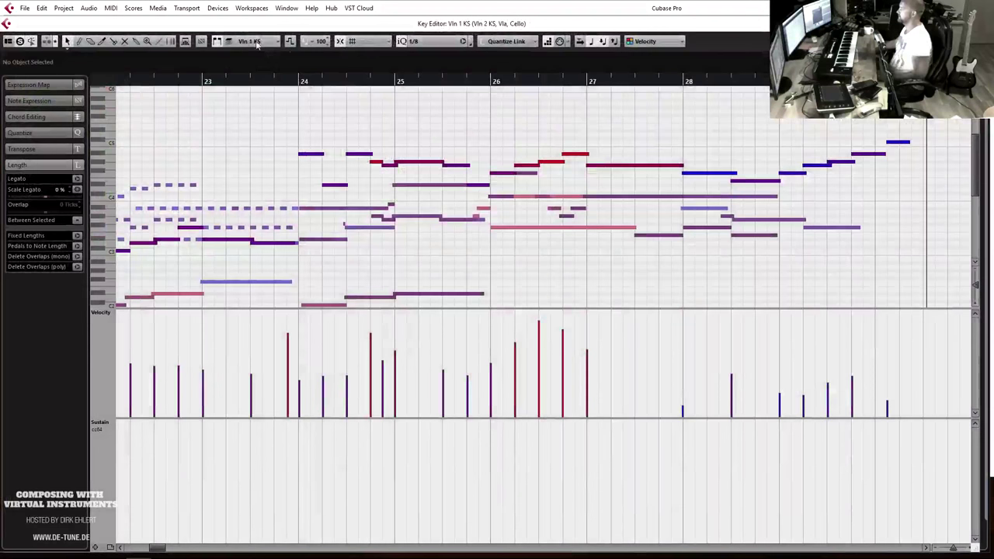
{"action": "left_click", "coordinate": [242, 41]}
{"action": "left_click", "coordinate": [268, 68]}
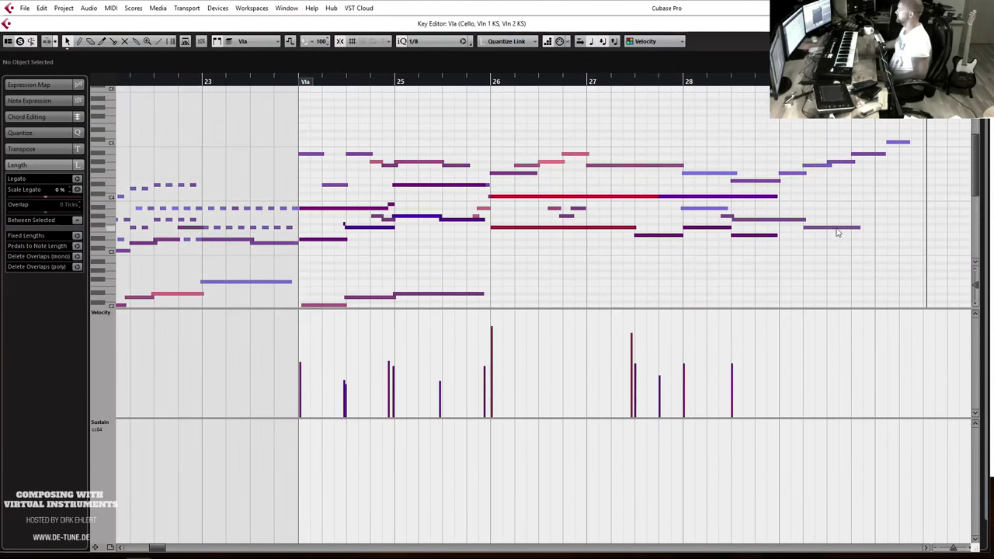
In the Vla part, extend the last C4 note to 30.2.3 and add an F3 note from bar 29 to 30.3.1.
{"action": "left_click", "coordinate": [746, 201]}
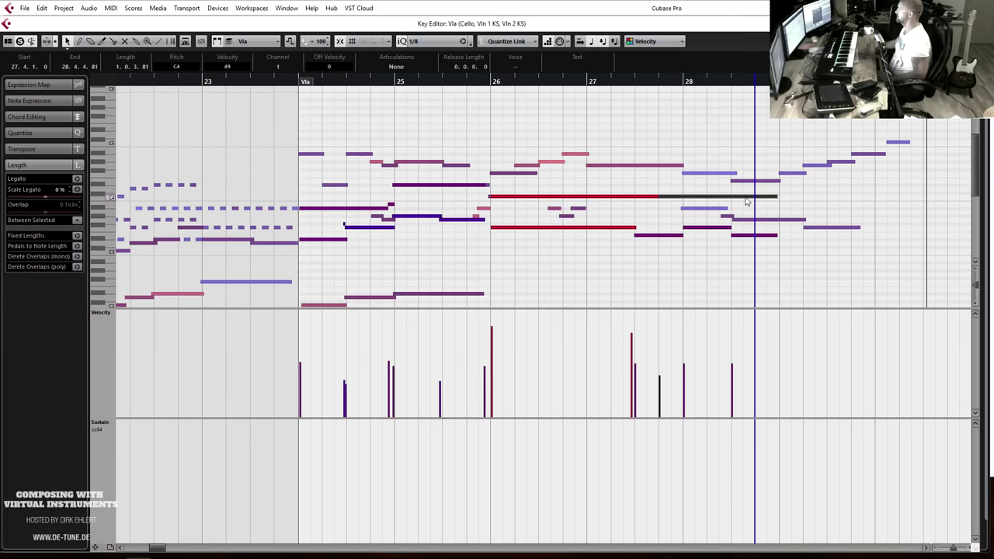
{"action": "key", "text": "space"}
{"action": "left_click", "coordinate": [749, 237]}
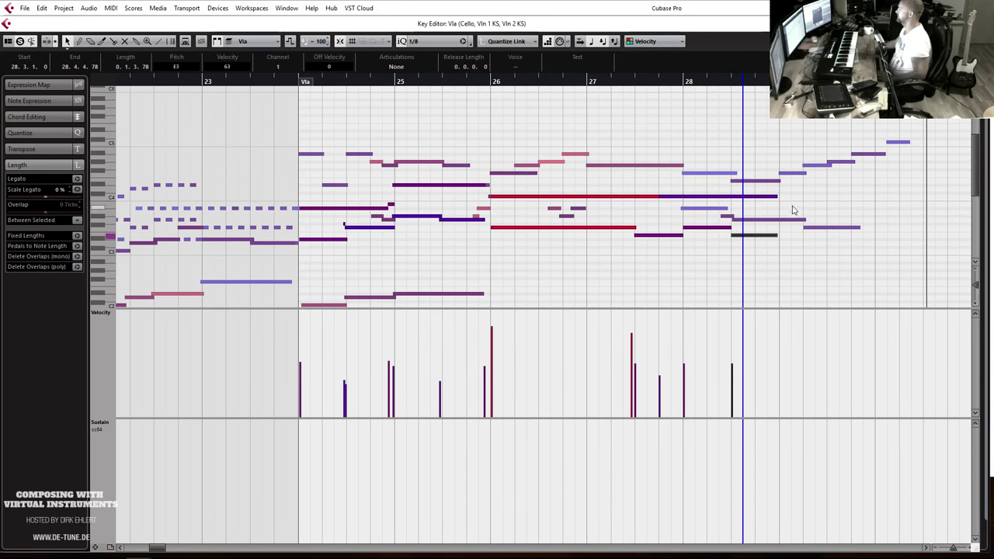
{"action": "left_click_drag", "start_coordinate": [778, 197], "coordinate": [906, 200]}
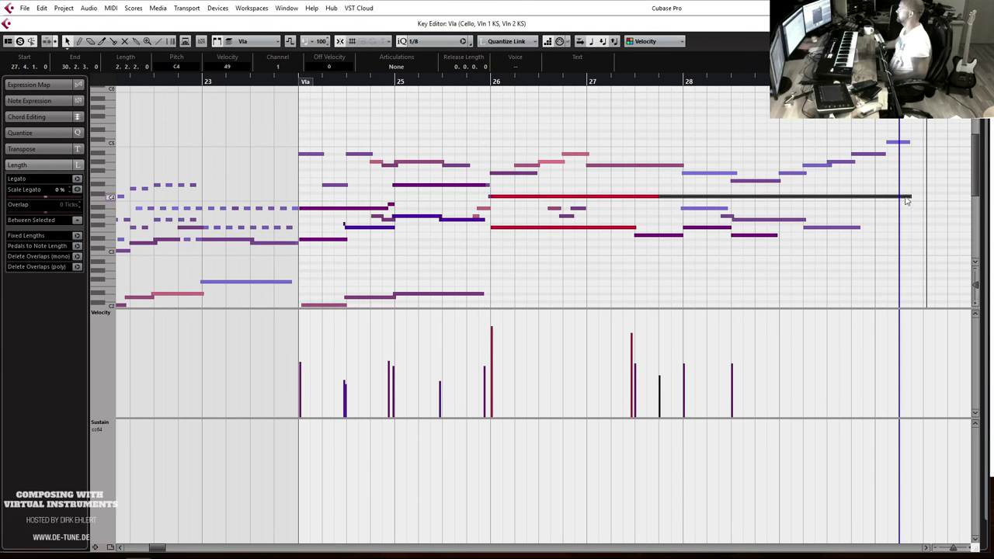
{"action": "left_click_drag", "start_coordinate": [763, 237], "coordinate": [922, 231]}
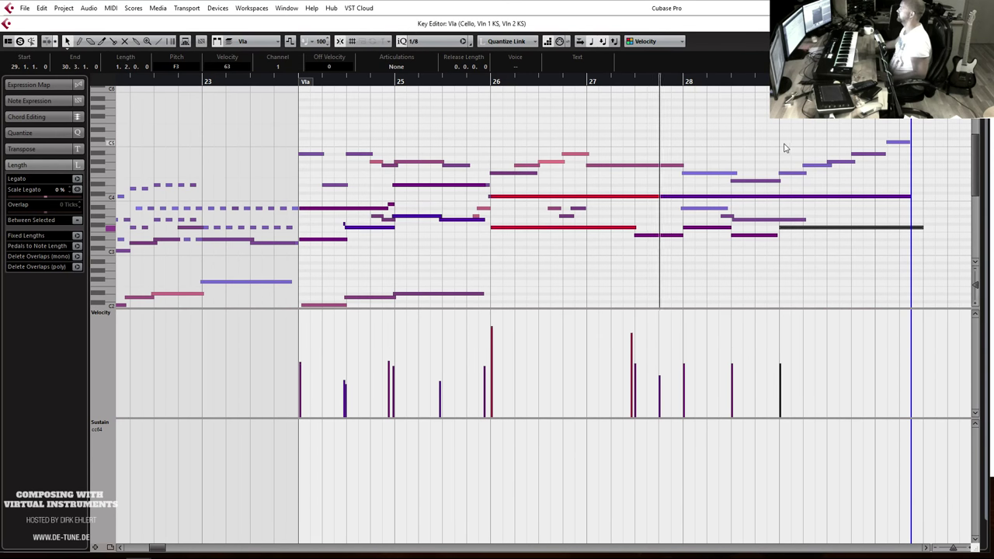
Shorten the Cello's F1 note at bar 29 to end at 30.3.1, level with the viola's F3 note.
{"action": "key", "text": "g"}
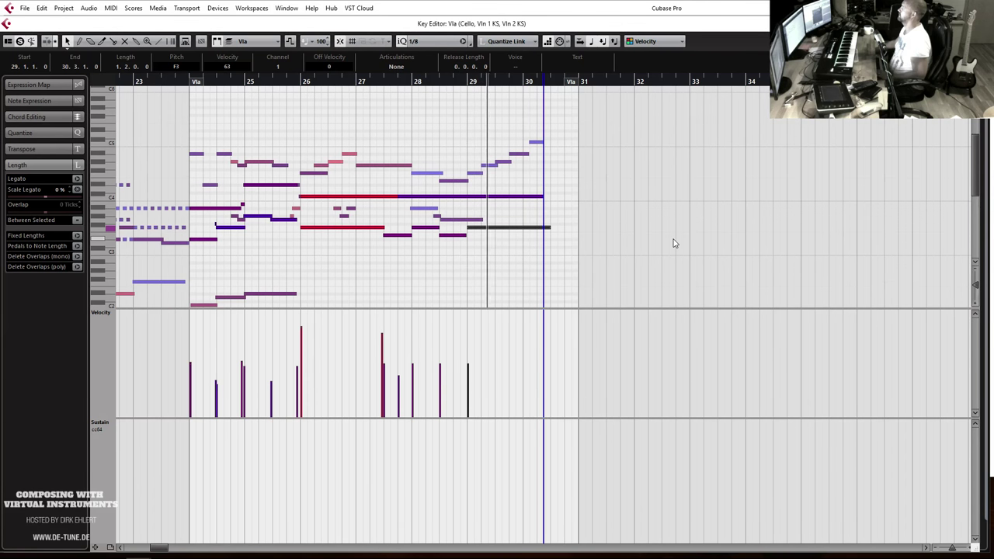
{"action": "key", "text": "h"}
{"action": "key", "text": "h"}
{"action": "key", "text": "h"}
{"action": "key", "text": "h"}
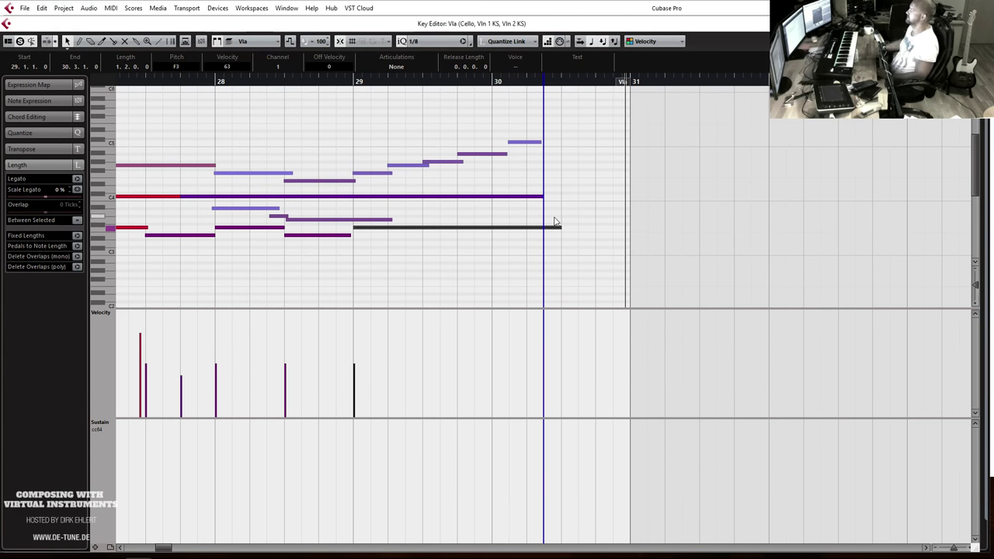
{"action": "scroll", "coordinate": [565, 221], "scroll_direction": "down", "scroll_amount": 3}
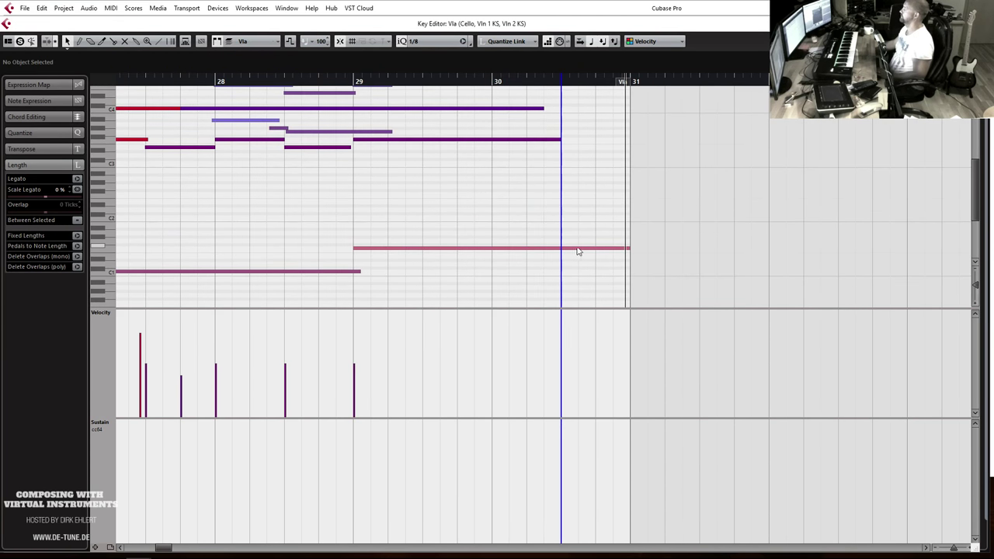
{"action": "left_click", "coordinate": [621, 249]}
{"action": "left_click_drag", "start_coordinate": [628, 247], "coordinate": [561, 248]}
Show CC 1 (Modulation) for the Cello part and redraw its curve as a dip and swell from bar 29 to about 30.3.
{"action": "left_click", "coordinate": [108, 421]}
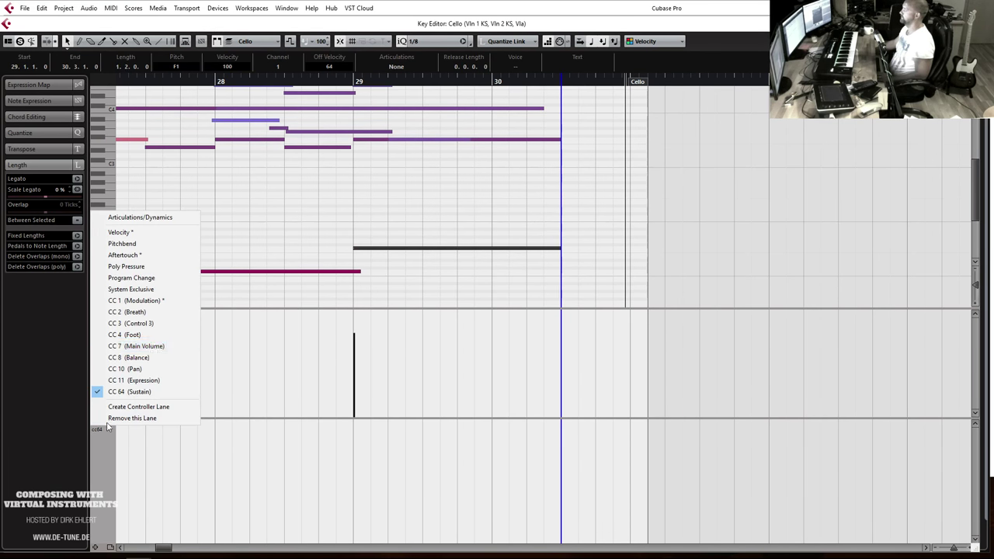
{"action": "left_click", "coordinate": [165, 304]}
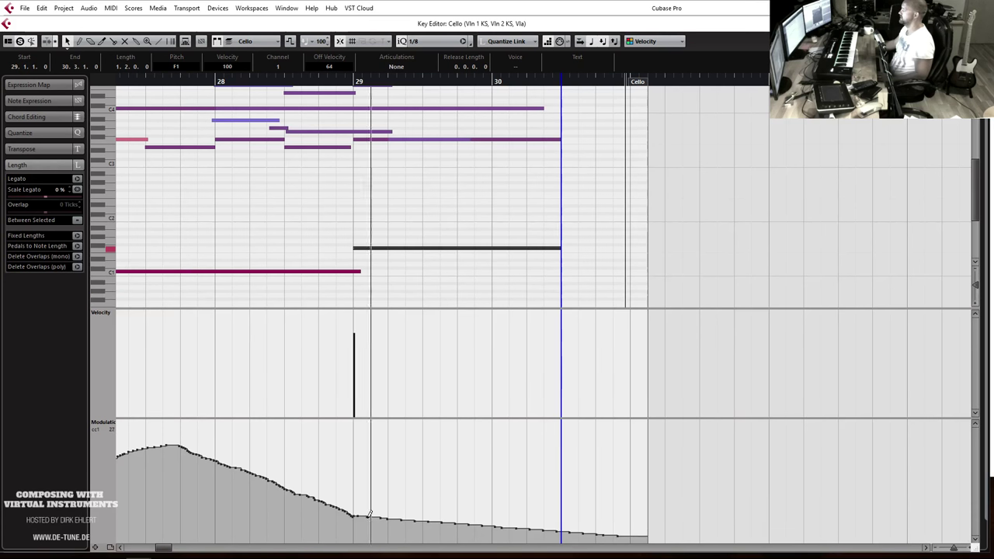
{"action": "mouse_move", "coordinate": [359, 514]}
{"action": "left_mouse_down"}
{"action": "mouse_move", "coordinate": [466, 508]}
{"action": "mouse_move", "coordinate": [542, 479]}
{"action": "left_mouse_up"}
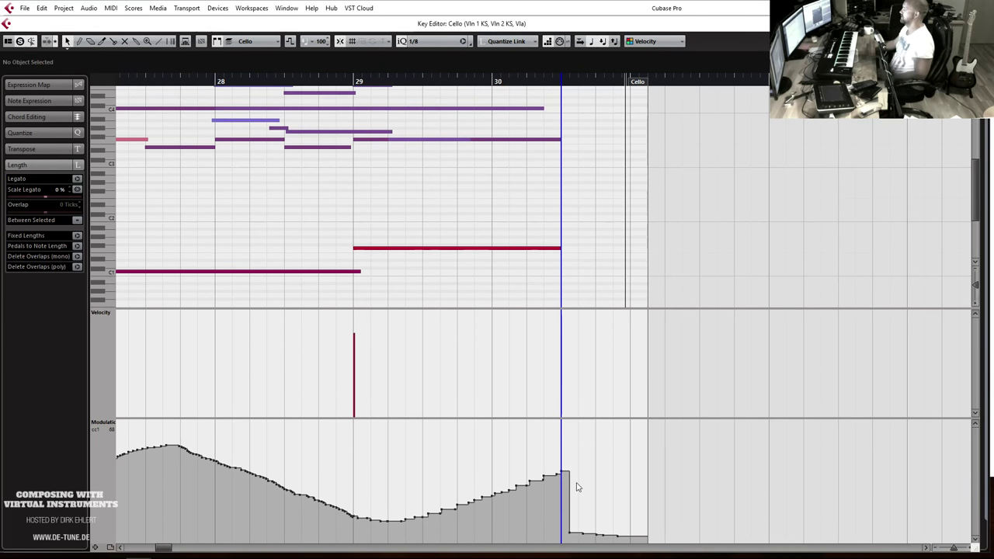
Close the note editor and play the whole arrangement from the beginning with all parts in view.
{"action": "key", "text": "ctrl+w"}
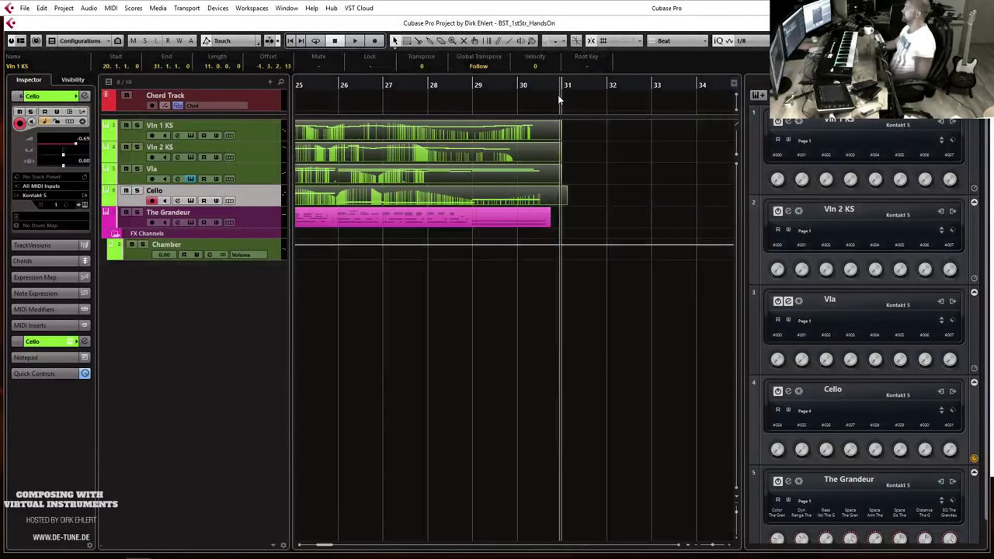
{"action": "left_click", "coordinate": [557, 95]}
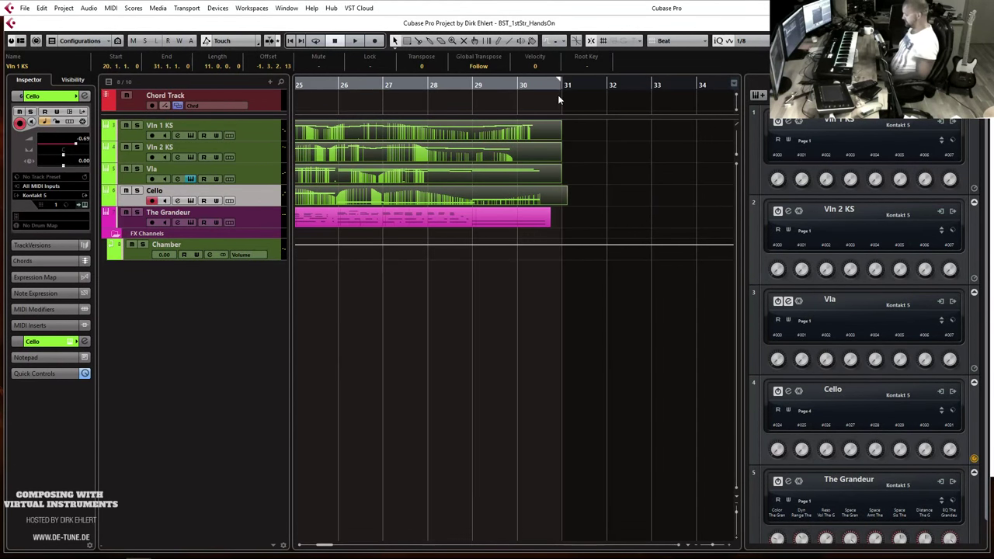
{"action": "key", "text": "Home"}
{"action": "key", "text": "space"}
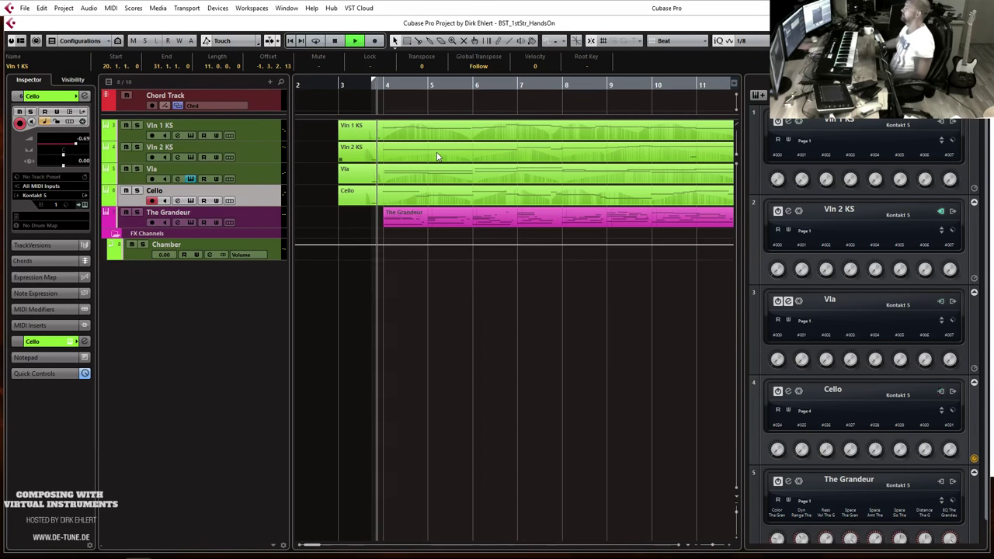
{"action": "key", "text": "g"}
{"action": "key", "text": "g"}
{"action": "key", "text": "g"}
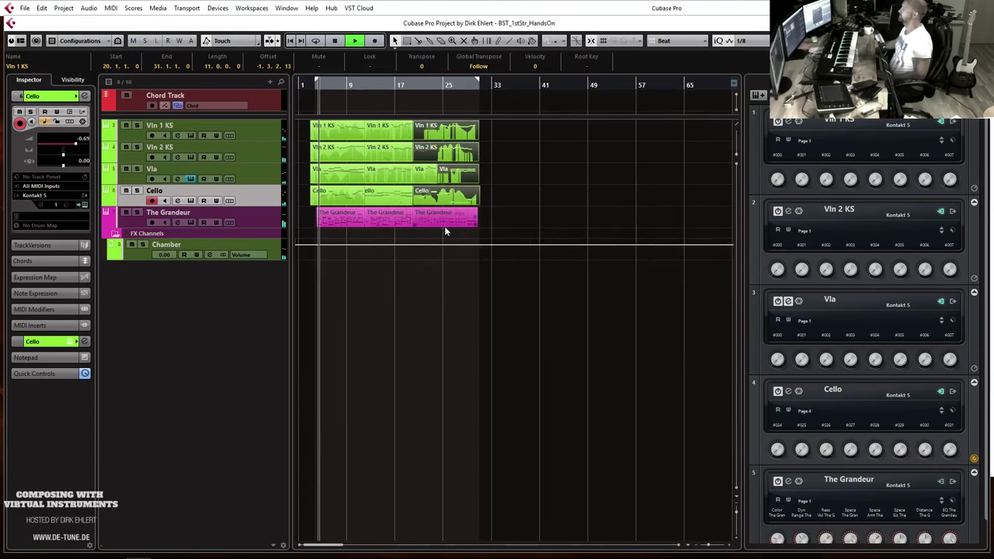
{"action": "left_click", "coordinate": [452, 83]}
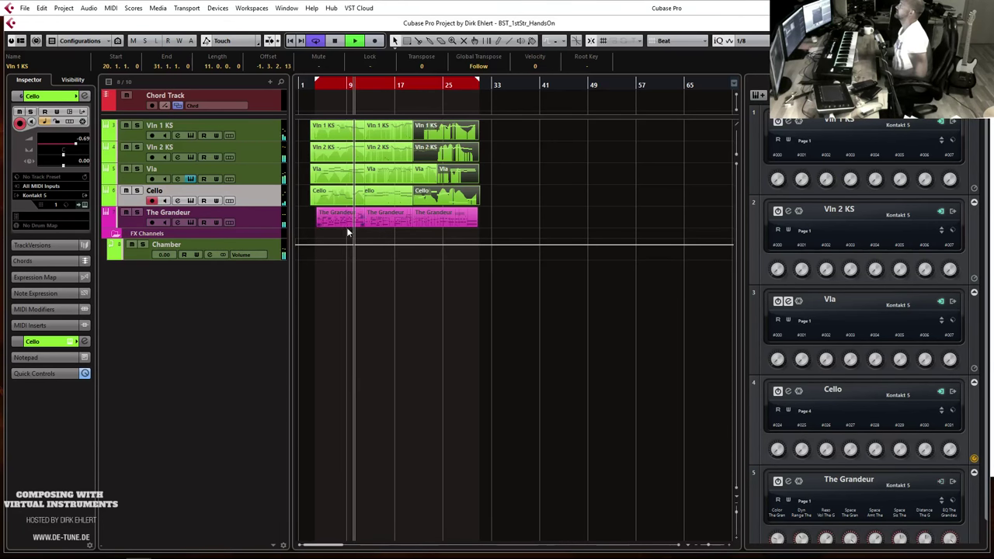
{"action": "left_click", "coordinate": [431, 327]}
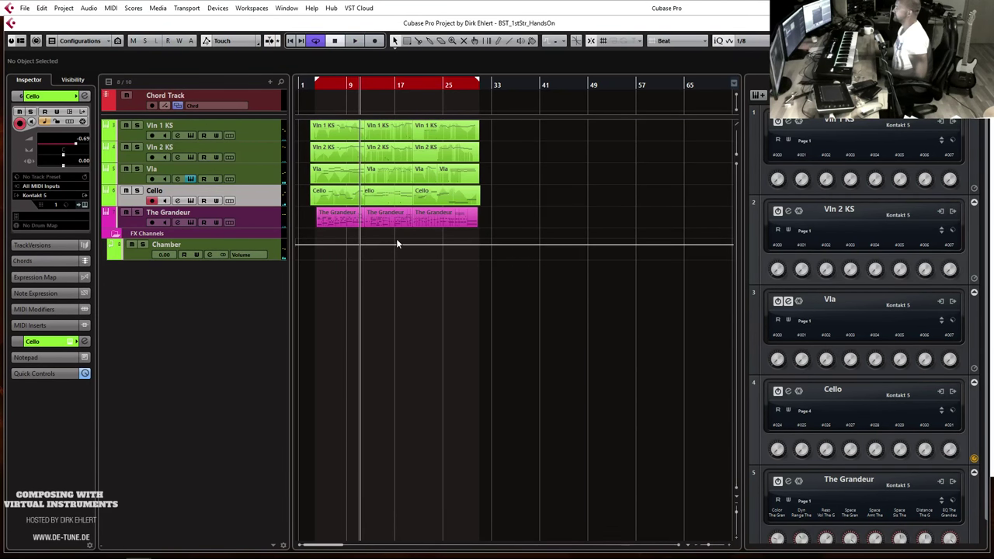
Play the arrangement briefly from just before bar 20 to listen to the last string section.
{"action": "left_click", "coordinate": [411, 85]}
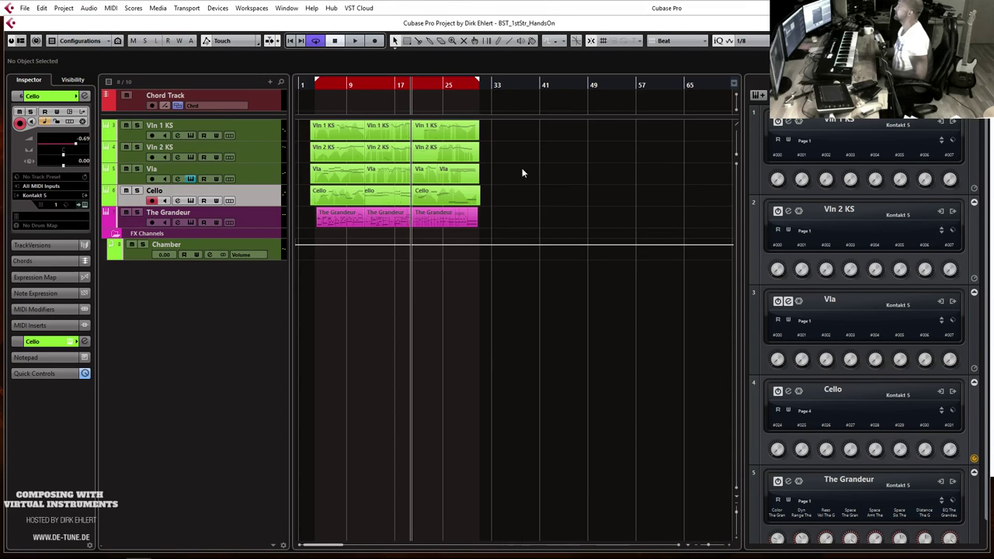
{"action": "key", "text": "space"}
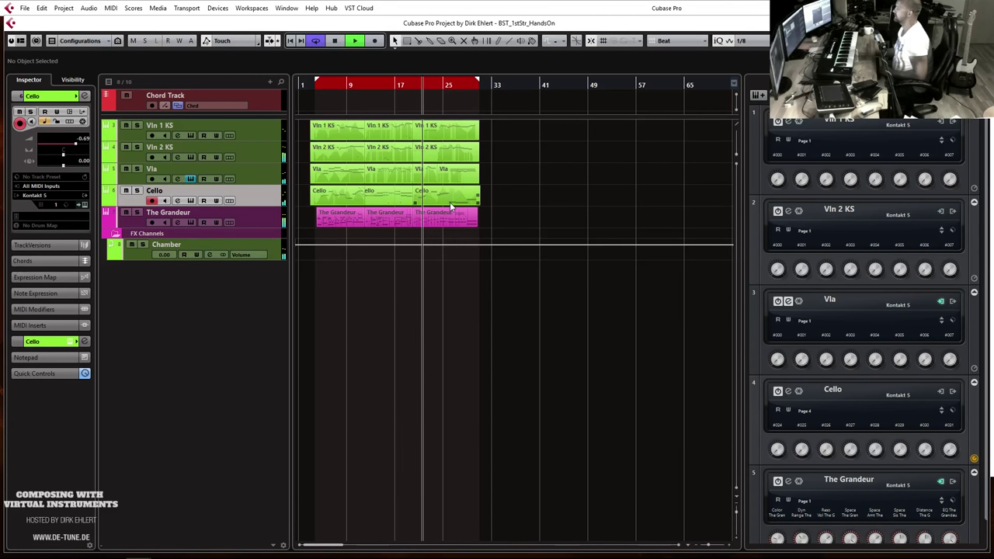
{"action": "key", "text": "space"}
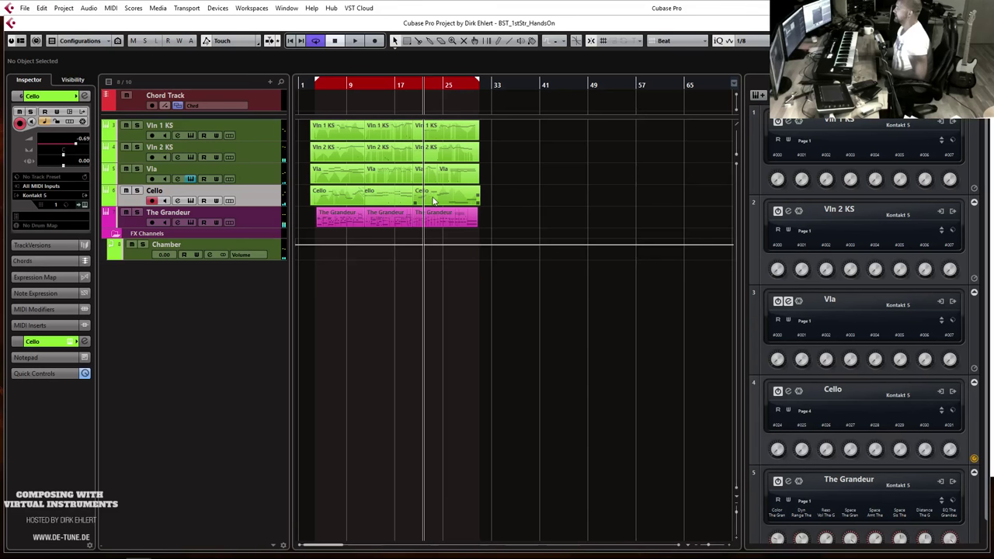
Duplicate the Cello track.
{"action": "right_click", "coordinate": [236, 199]}
{"action": "mouse_move", "coordinate": [316, 201]}
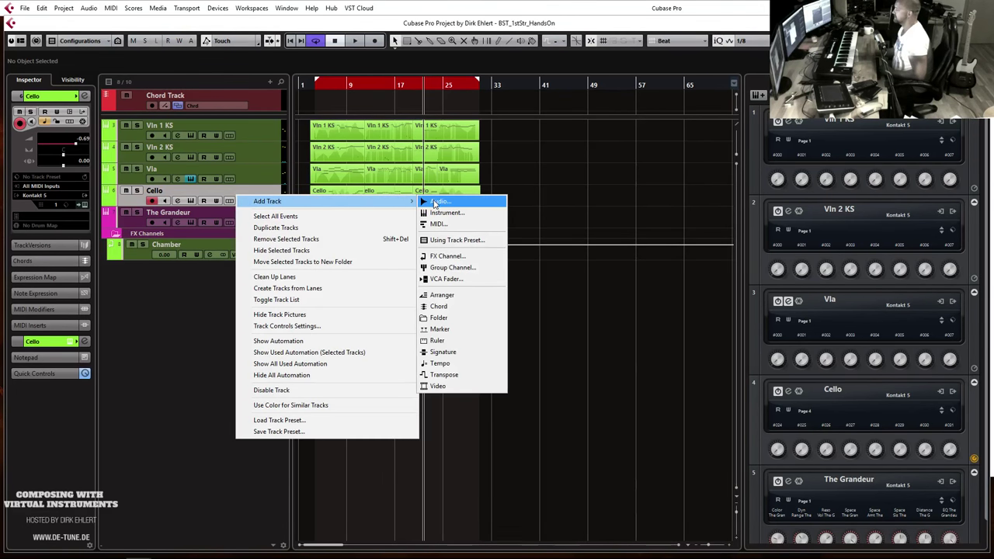
{"action": "left_click", "coordinate": [341, 228]}
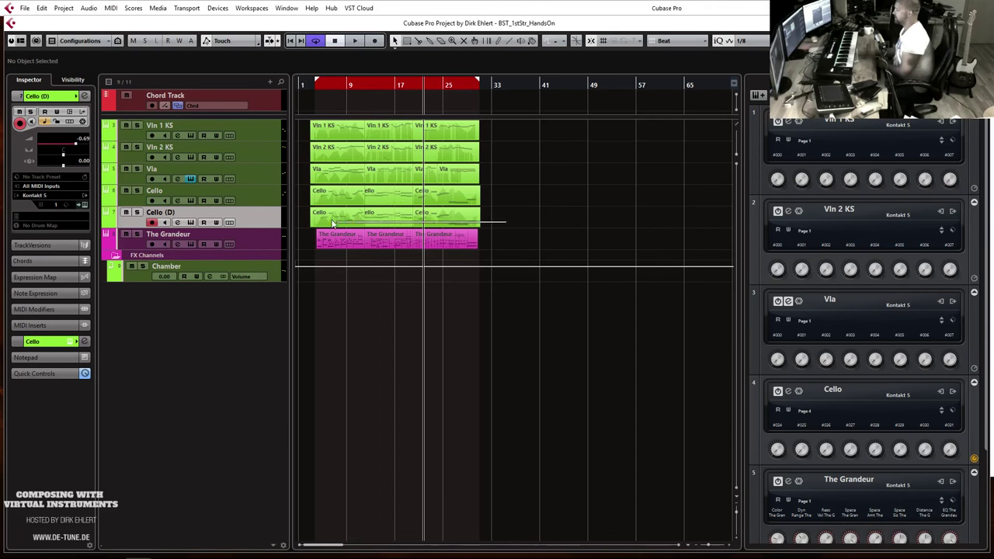
Open the duplicated Cello track's Kontakt instrument and browse the single-articulation Basses patches of the Berlin Strings main collection.
{"action": "left_click", "coordinate": [84, 205]}
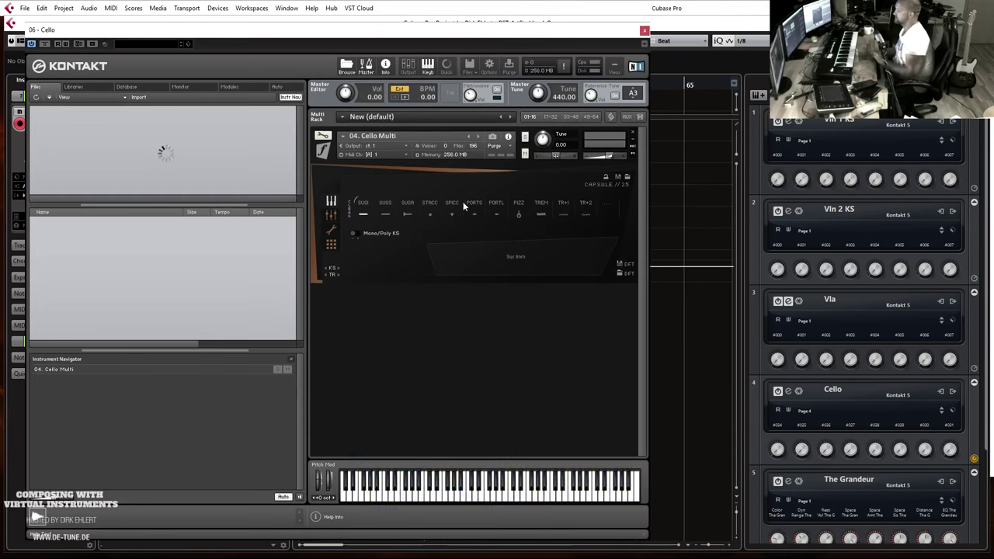
{"action": "left_click", "coordinate": [73, 86]}
{"action": "left_click", "coordinate": [97, 149]}
{"action": "left_click", "coordinate": [99, 162]}
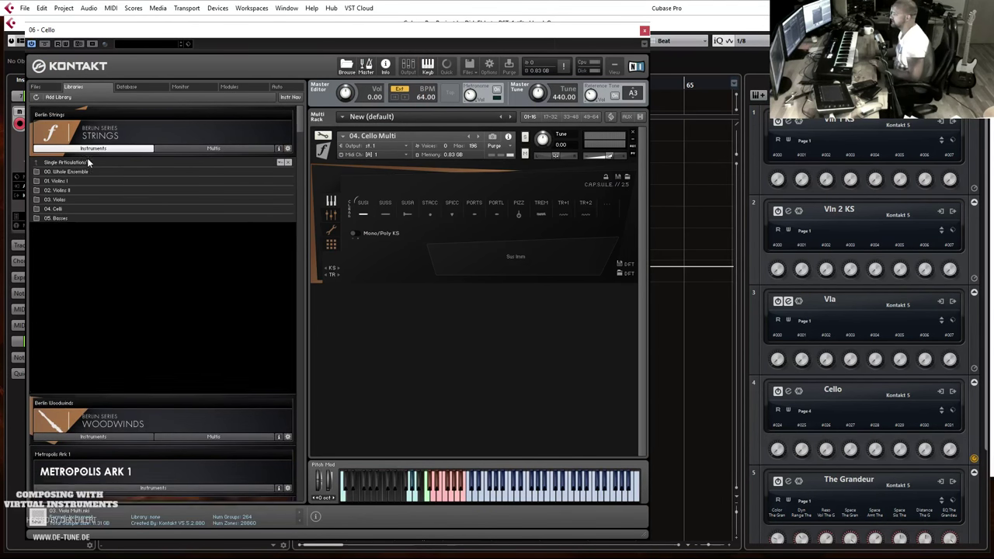
{"action": "double_click", "coordinate": [98, 217]}
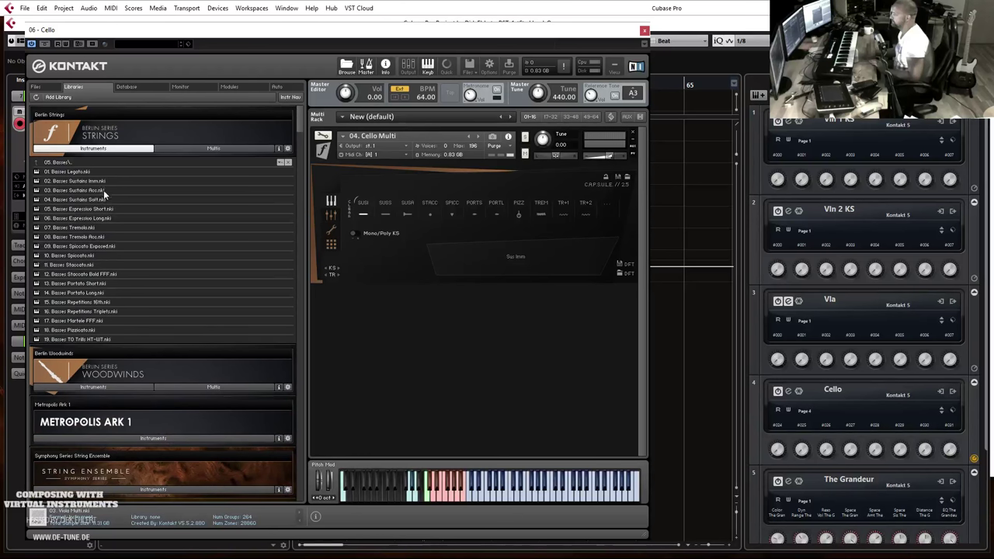
Replace the Cello Multi with 06. Basses Sul Tasto Legato from Special Bows II 2.0's single articulations, and close Kontakt.
{"action": "left_click", "coordinate": [85, 162]}
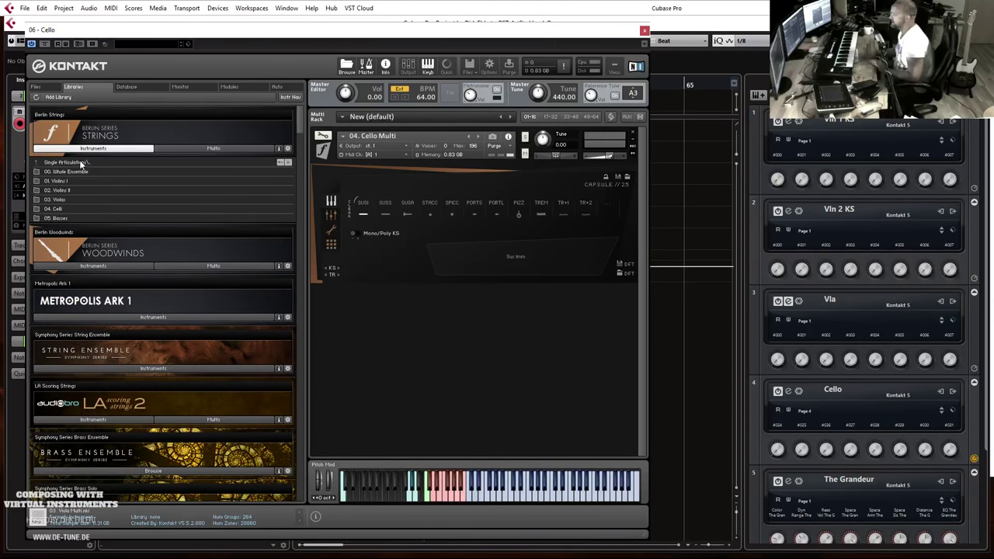
{"action": "left_click", "coordinate": [81, 163]}
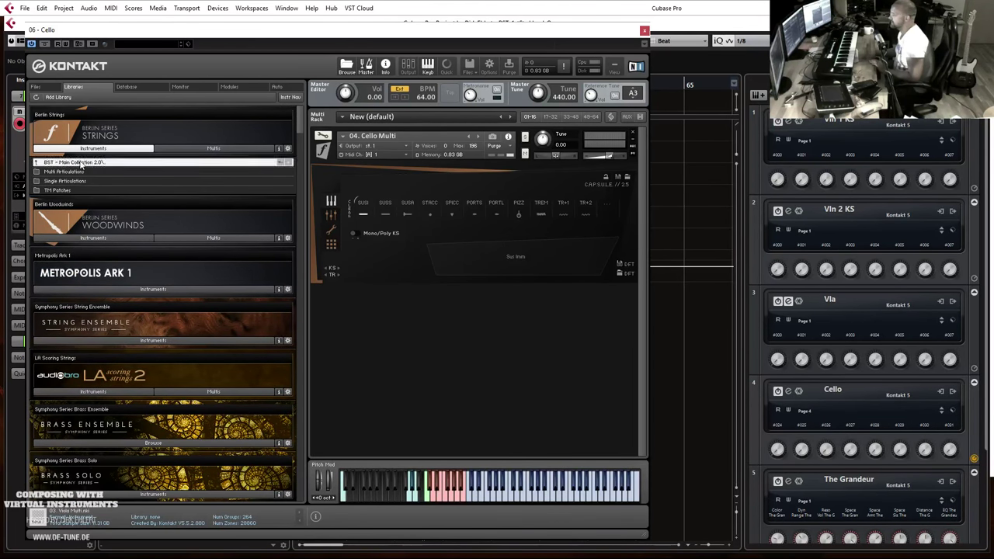
{"action": "double_click", "coordinate": [96, 203]}
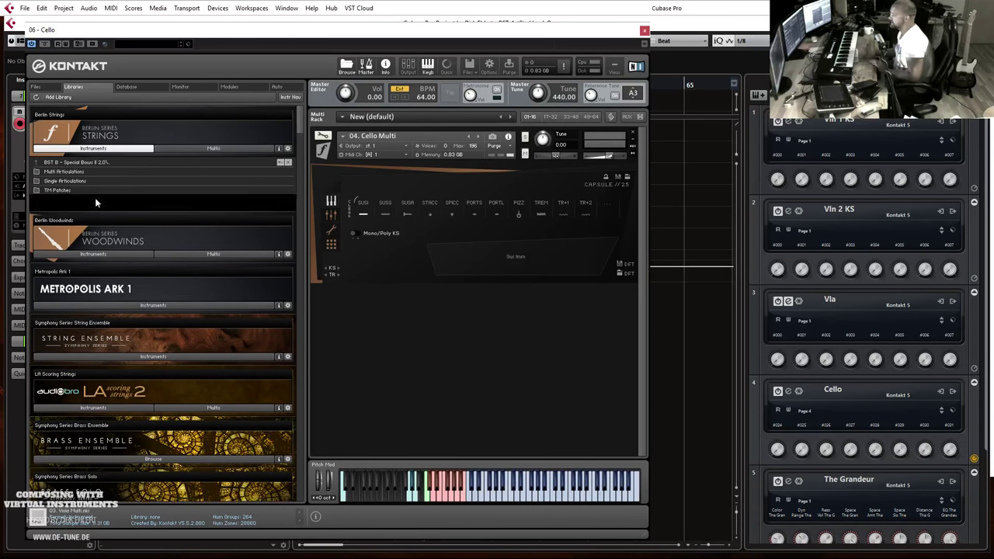
{"action": "double_click", "coordinate": [81, 175]}
{"action": "left_click", "coordinate": [85, 162]}
{"action": "double_click", "coordinate": [77, 185]}
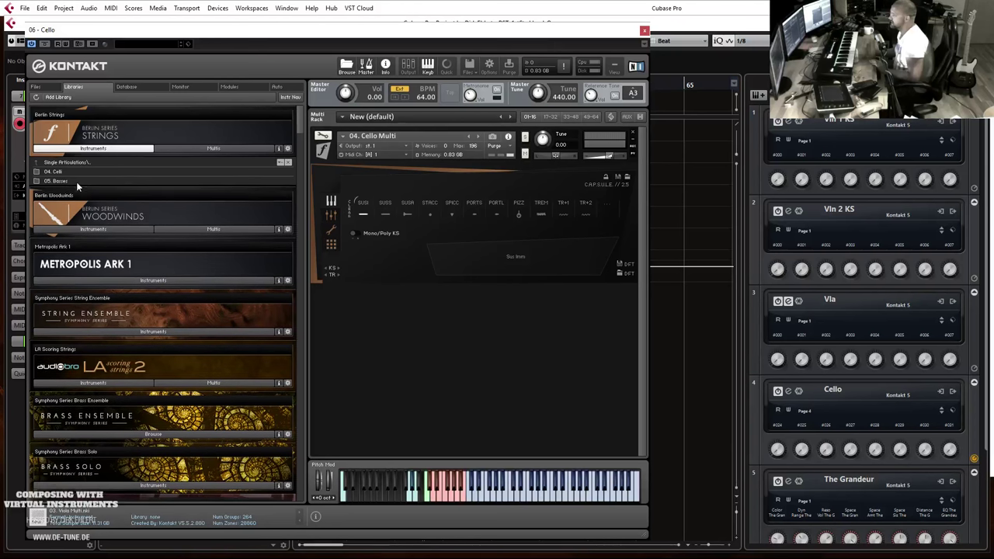
{"action": "double_click", "coordinate": [74, 181]}
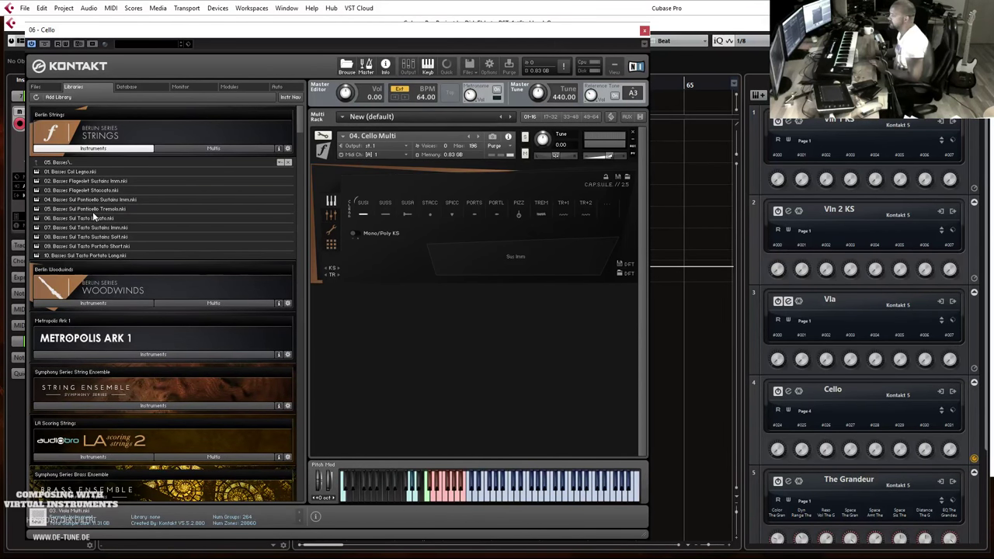
{"action": "double_click", "coordinate": [102, 218]}
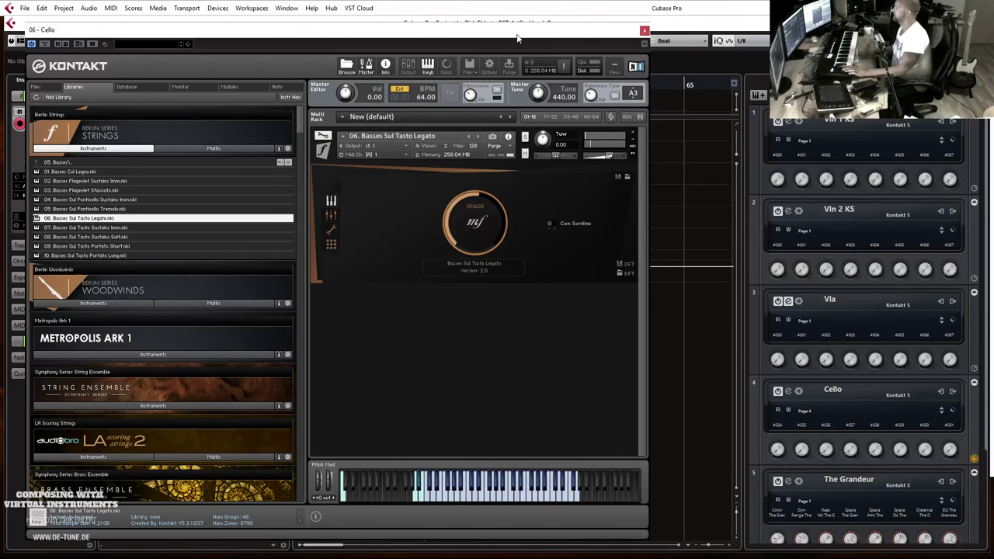
{"action": "left_click", "coordinate": [644, 31]}
Try recording a bass line on the Cello (D) track from shortly before bar 20 and delete the take.
{"action": "left_click", "coordinate": [406, 85]}
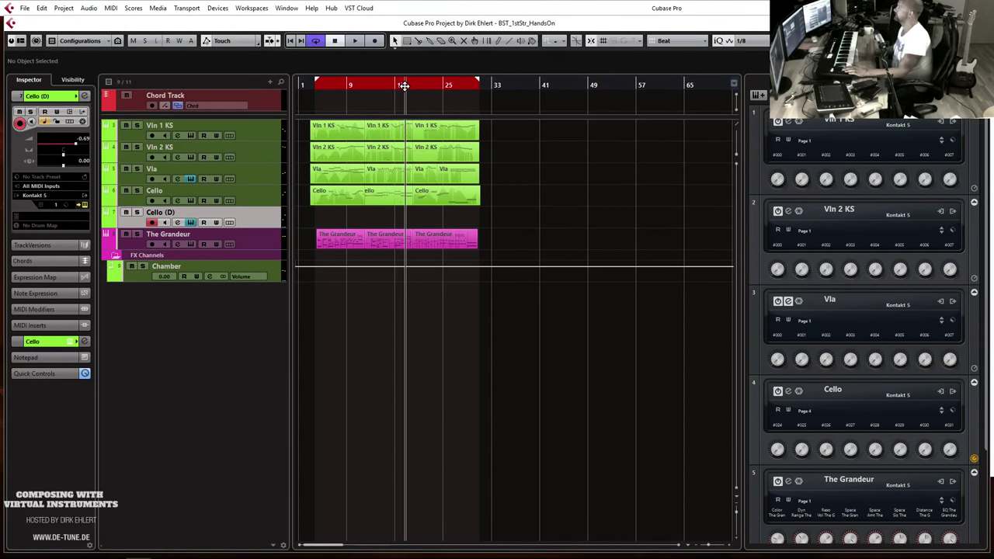
{"action": "key", "text": "KP_Multiply"}
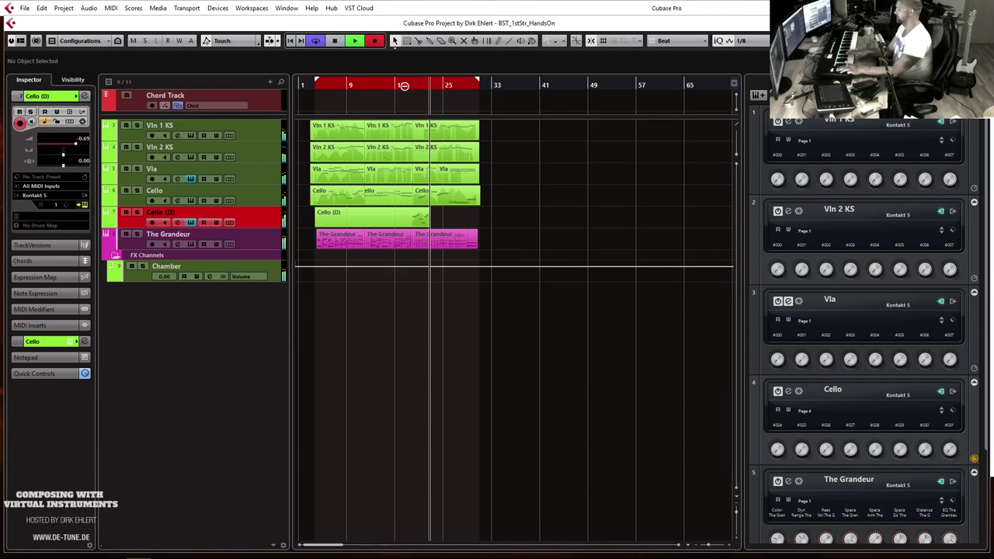
{"action": "key", "text": "space"}
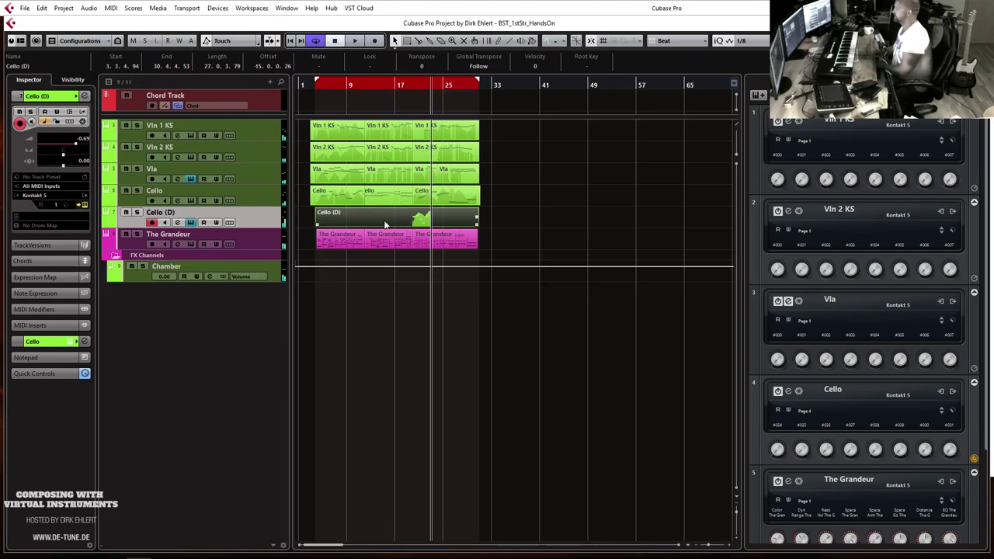
{"action": "key", "text": "Delete"}
Rename the Cello (D) track as Bass Sul Tasto.
{"action": "left_click", "coordinate": [412, 85]}
{"action": "left_click", "coordinate": [405, 86]}
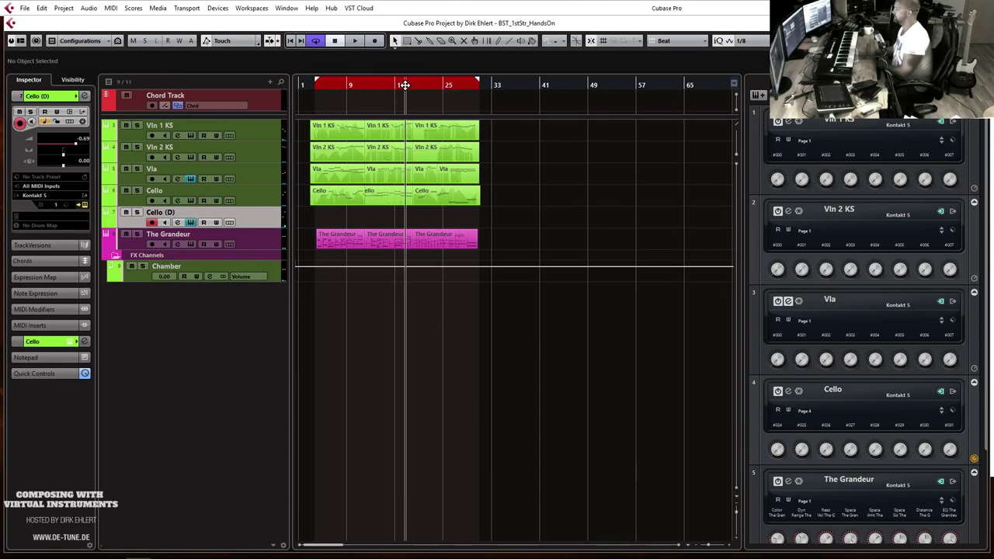
{"action": "double_click", "coordinate": [163, 214]}
{"action": "type", "text": "Bas"}
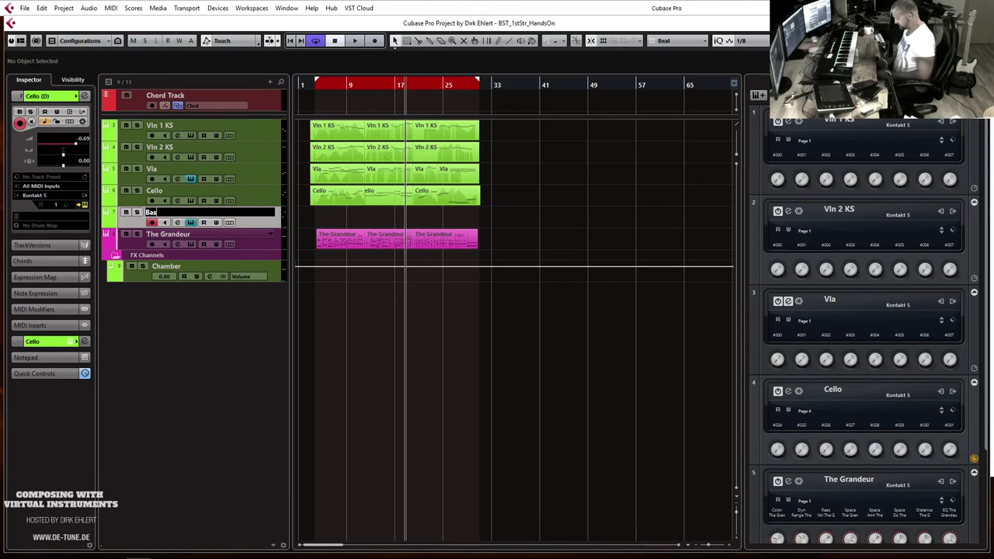
{"action": "type", "text": "s Sul Tast"}
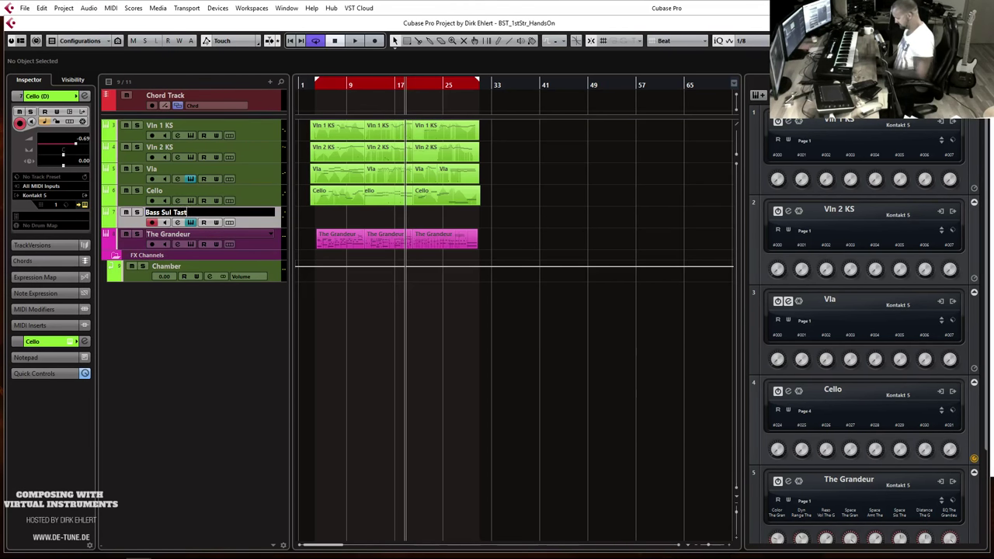
{"action": "type", "text": "o"}
{"action": "key", "text": "Return"}
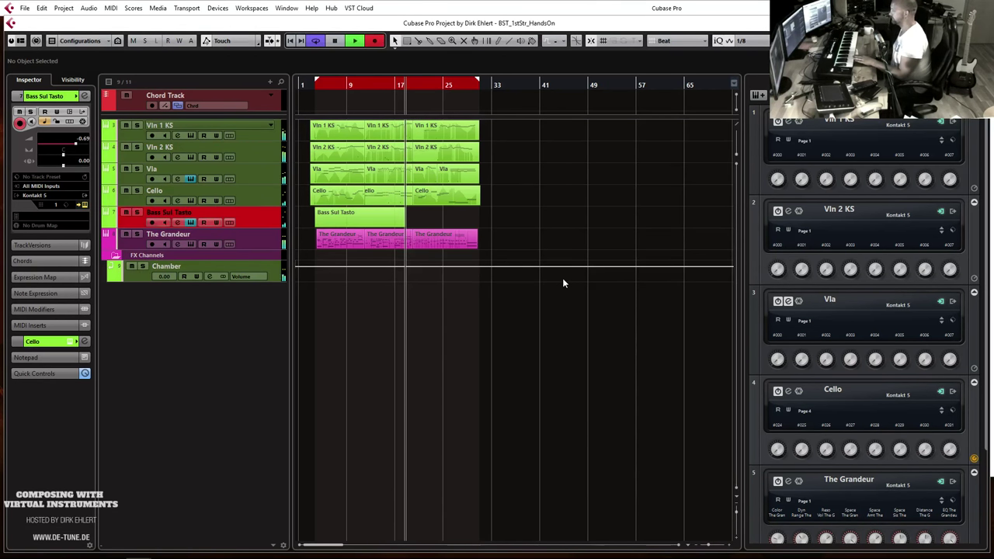
Turn off cycle playback and record a bass line on the Bass Sul Tasto track from bar 18 to bar 31.
{"action": "left_click", "coordinate": [415, 82]}
{"action": "left_click", "coordinate": [401, 87]}
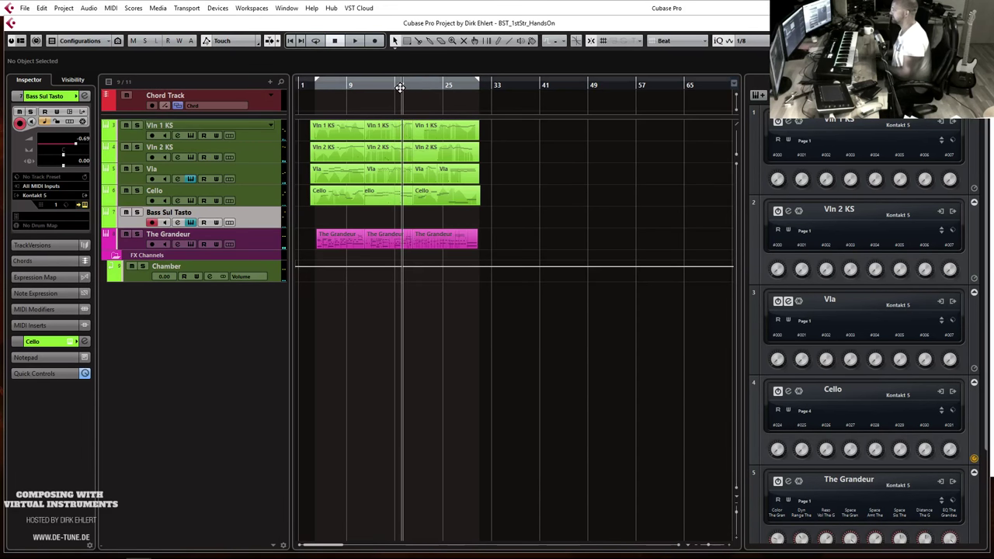
{"action": "key", "text": "KP_Multiply"}
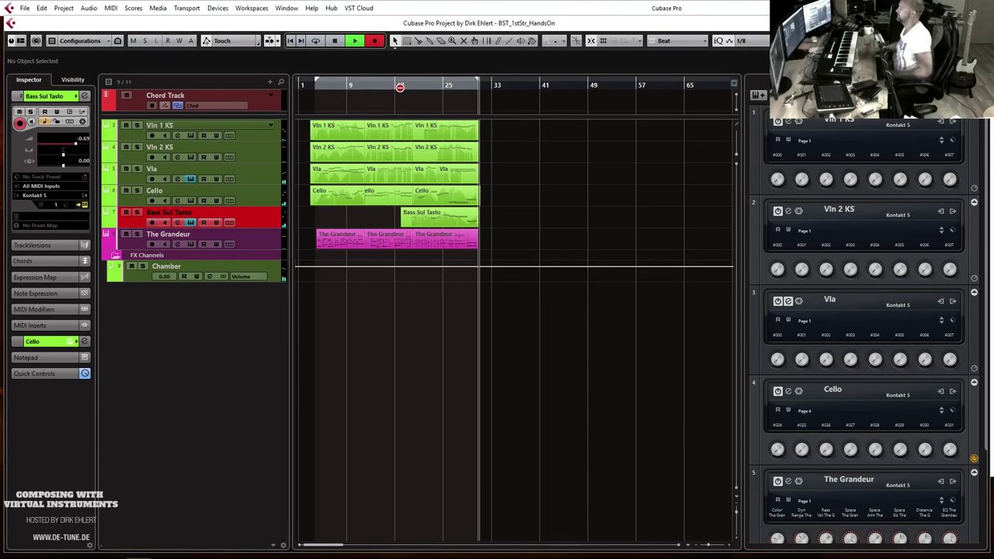
{"action": "key", "text": "space"}
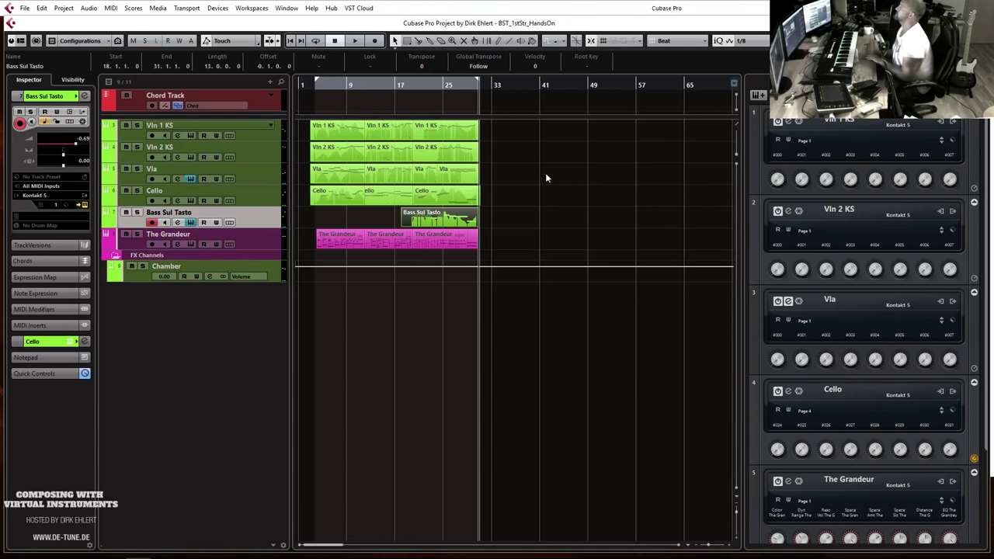
Open the last parts of both violins, Vla, Cello and Bass Sul Tasto together in the Key Editor and play them, viewing the low notes.
{"action": "left_click", "coordinate": [400, 88]}
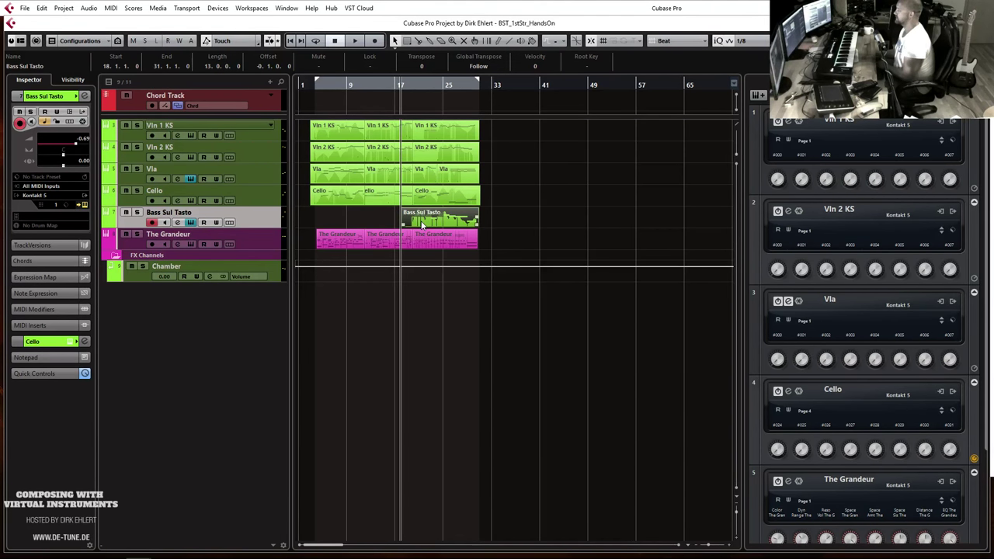
{"action": "left_click_drag", "start_coordinate": [488, 216], "coordinate": [419, 126]}
{"action": "key", "text": "Return"}
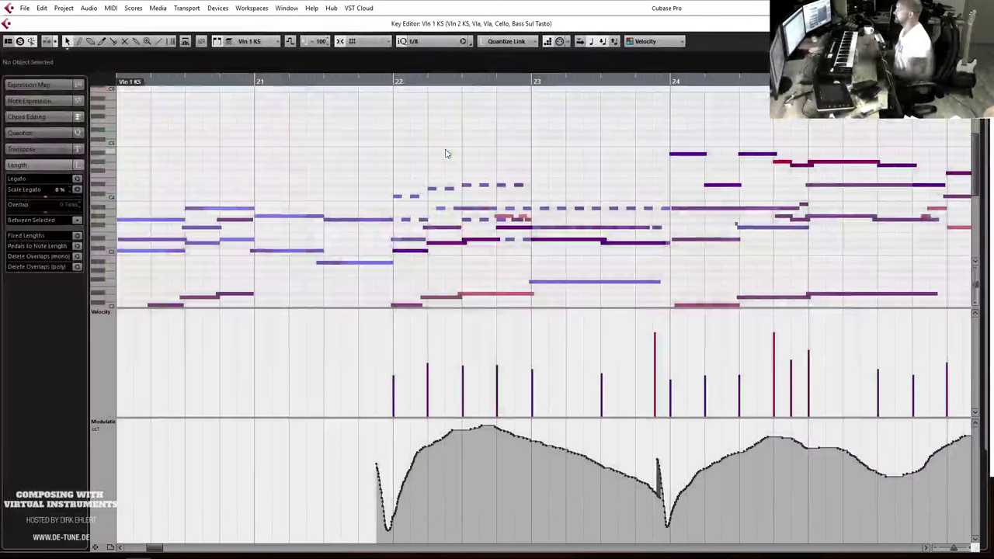
{"action": "scroll", "coordinate": [522, 167], "scroll_direction": "down", "scroll_amount": 3}
{"action": "scroll", "coordinate": [515, 167], "scroll_direction": "down", "scroll_amount": 4}
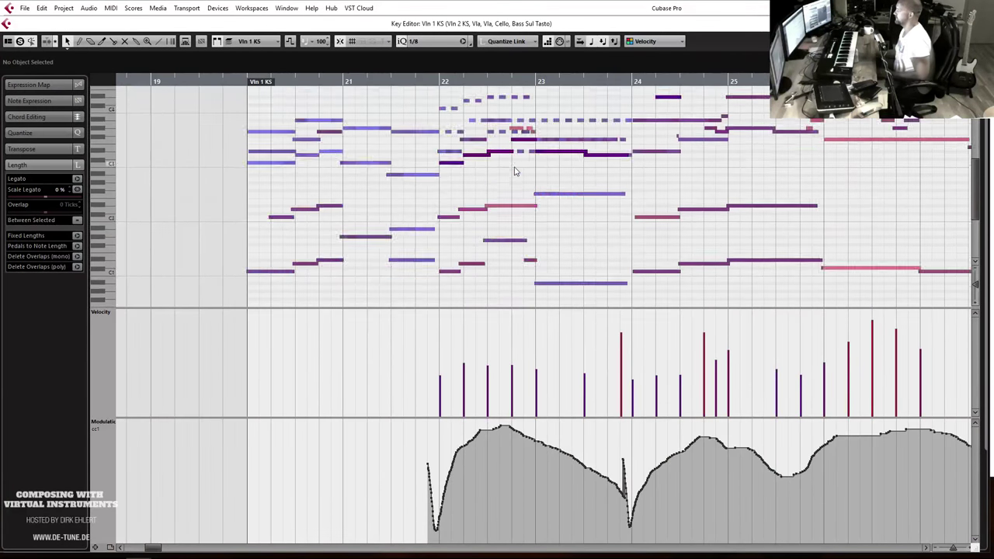
{"action": "key", "text": "space"}
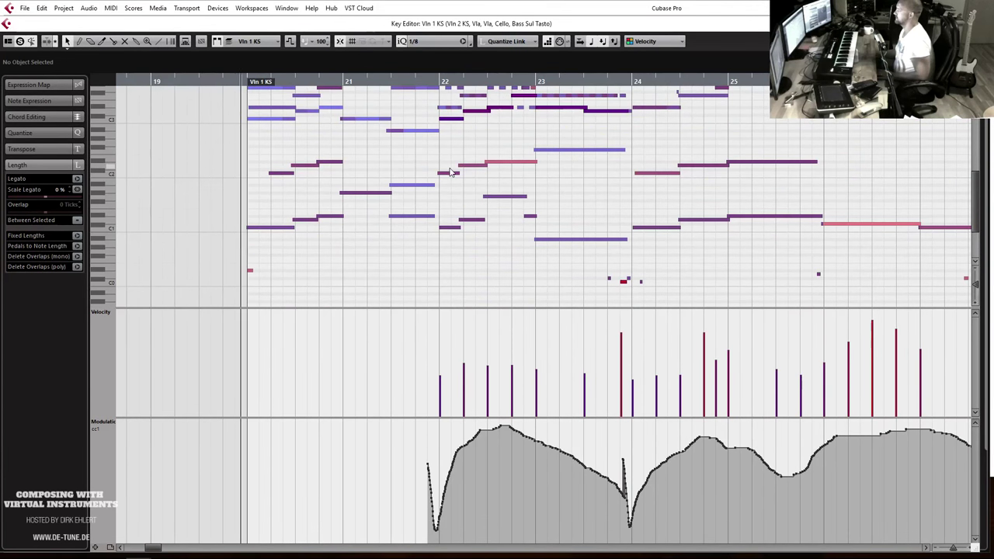
{"action": "scroll", "coordinate": [488, 215], "scroll_direction": "down", "scroll_amount": 2}
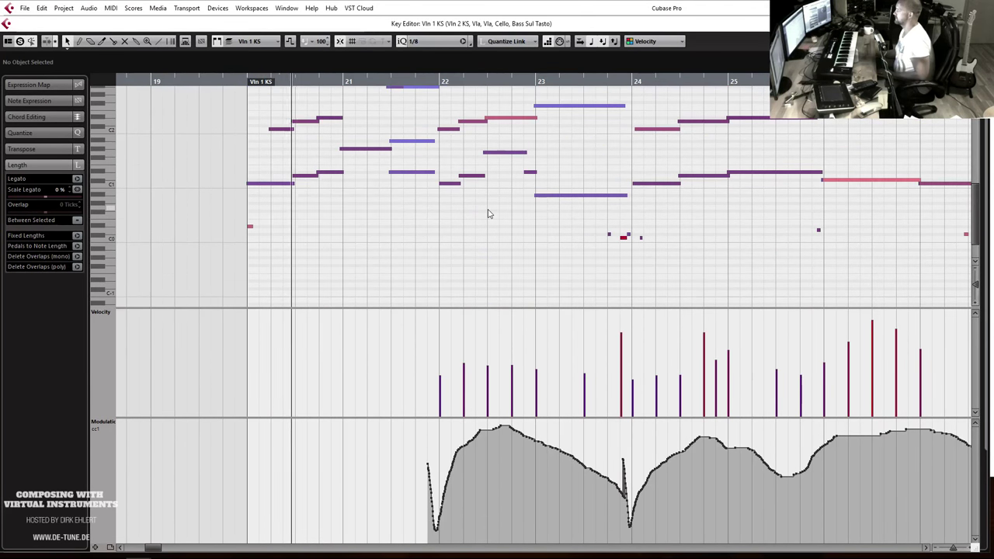
Raise the cello notes that double the bass at bars 26 and 27 by an octave, to C#2 and C2, and close the Key Editor.
{"action": "scroll", "coordinate": [493, 215], "scroll_direction": "up", "scroll_amount": 2}
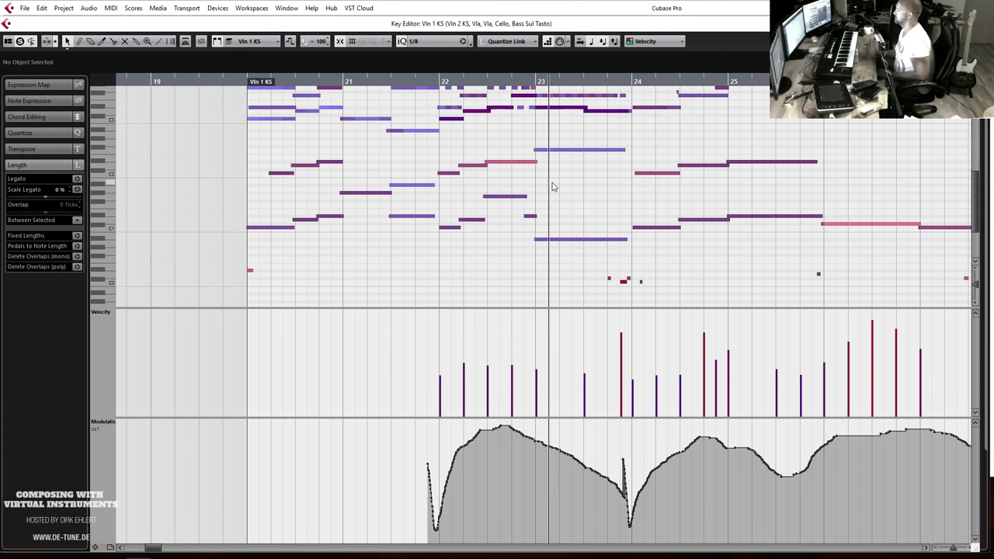
{"action": "key", "text": "g"}
{"action": "key", "text": "g"}
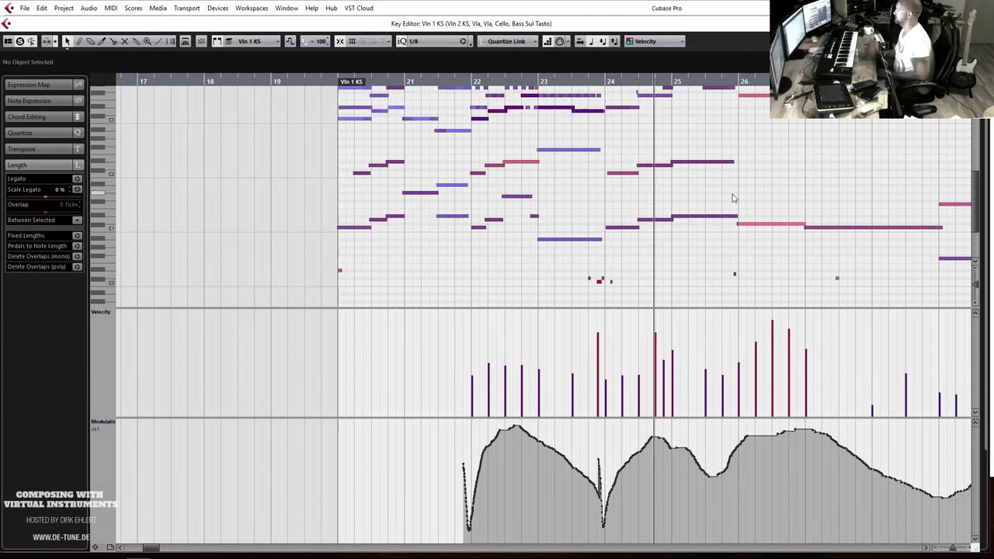
{"action": "key", "text": "g"}
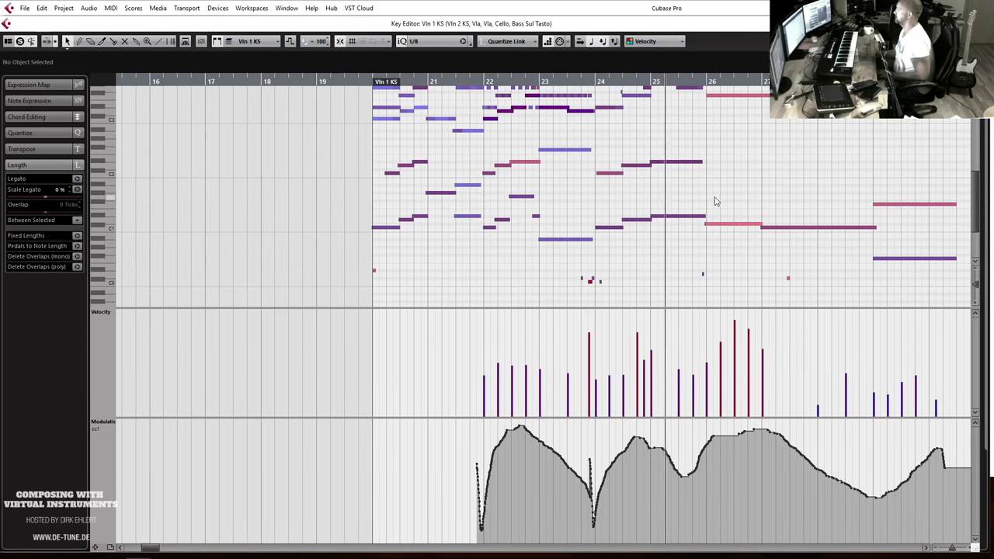
{"action": "scroll", "coordinate": [715, 200], "scroll_direction": "right", "scroll_amount": 5}
{"action": "scroll", "coordinate": [706, 200], "scroll_direction": "right", "scroll_amount": 2}
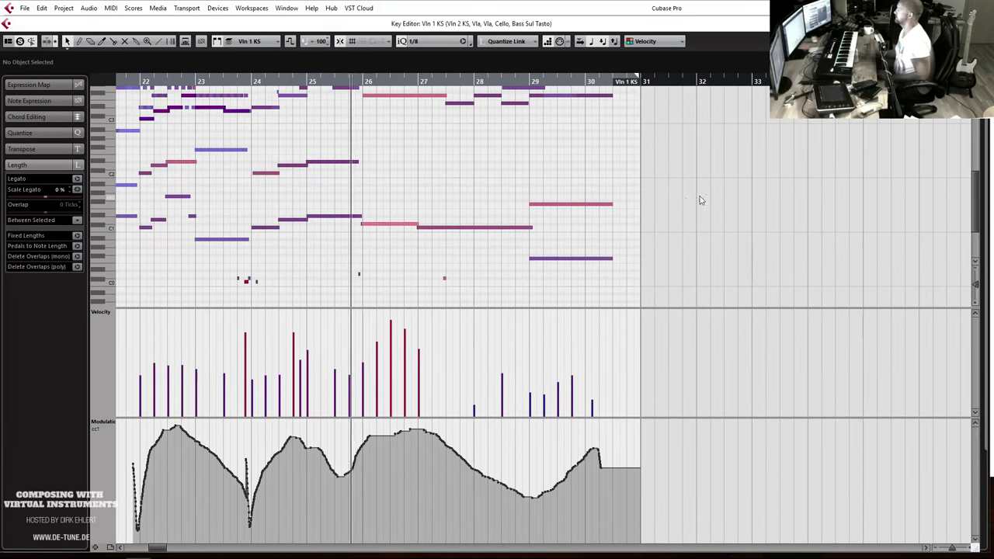
{"action": "scroll", "coordinate": [511, 212], "scroll_direction": "up", "scroll_amount": 3}
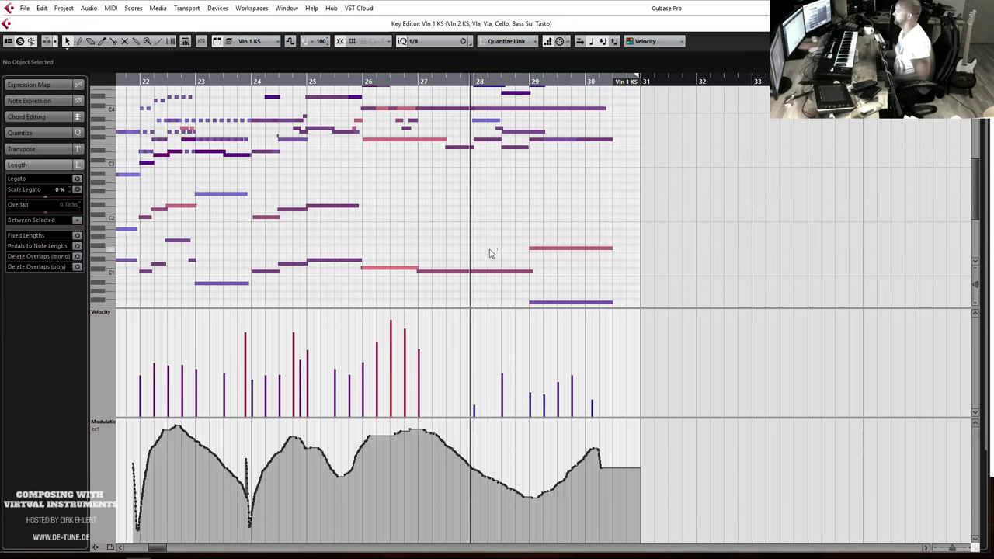
{"action": "left_click", "coordinate": [397, 271]}
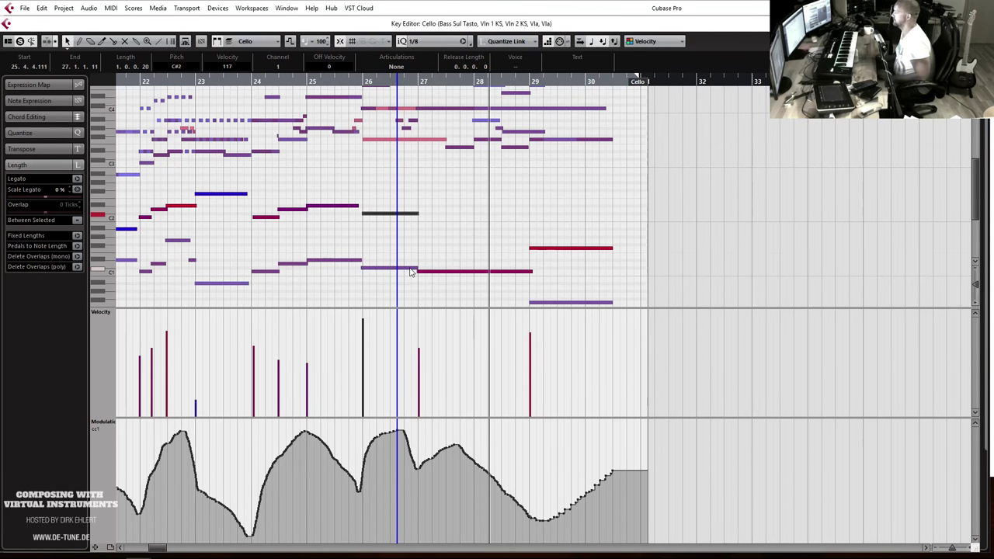
{"action": "left_click", "coordinate": [429, 271]}
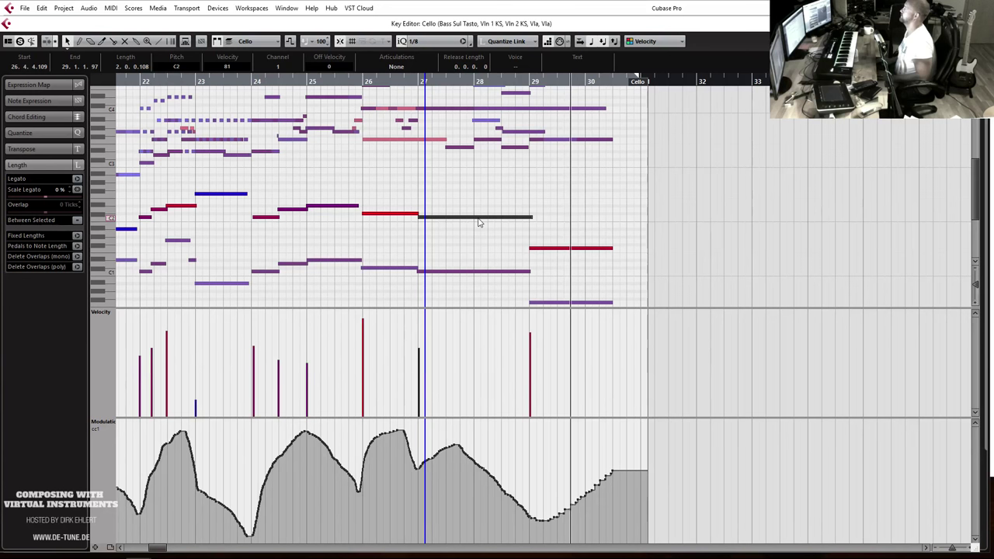
{"action": "key", "text": "ctrl+e"}
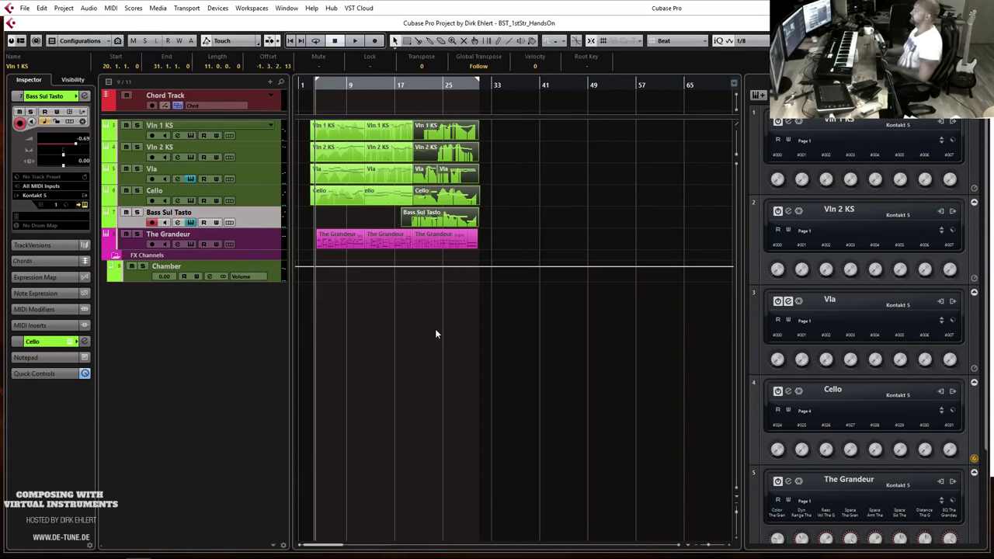
In the MixConsole, add a stereo group channel named Strings for the Vln 1 KS through Bass Sul Tasto channels, output to Stereo Out.
{"action": "key", "text": "F3"}
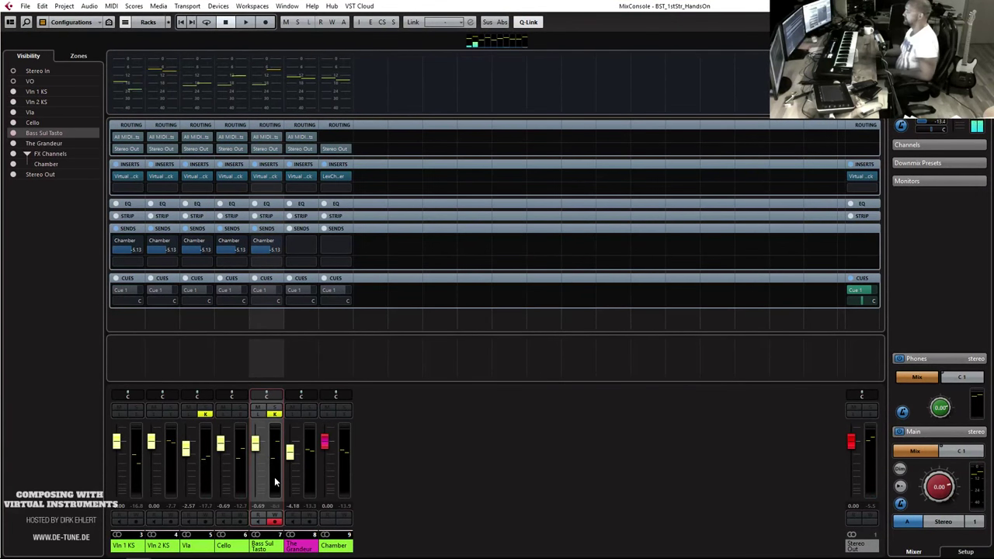
{"action": "left_click", "coordinate": [131, 489], "text": "shift"}
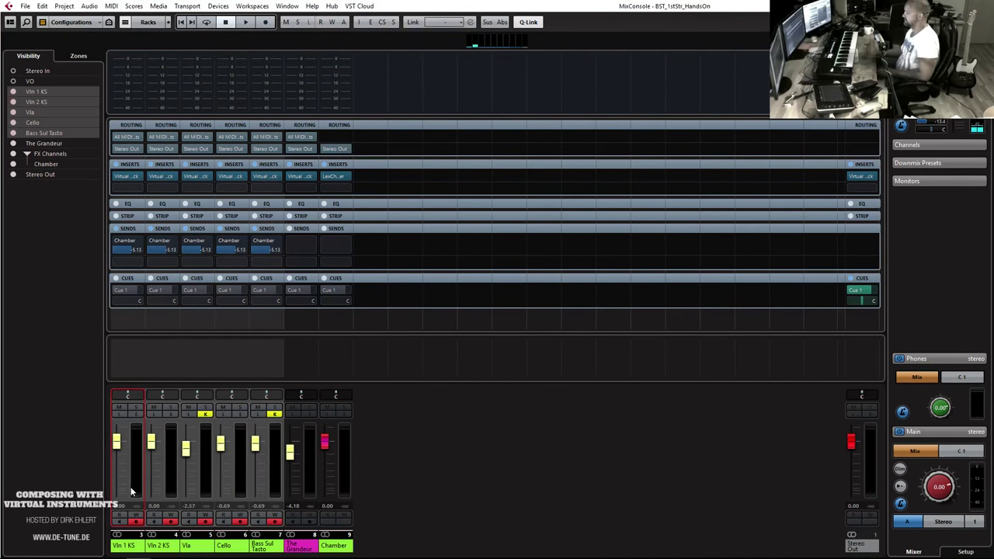
{"action": "right_click", "coordinate": [131, 491]}
{"action": "left_click", "coordinate": [217, 335]}
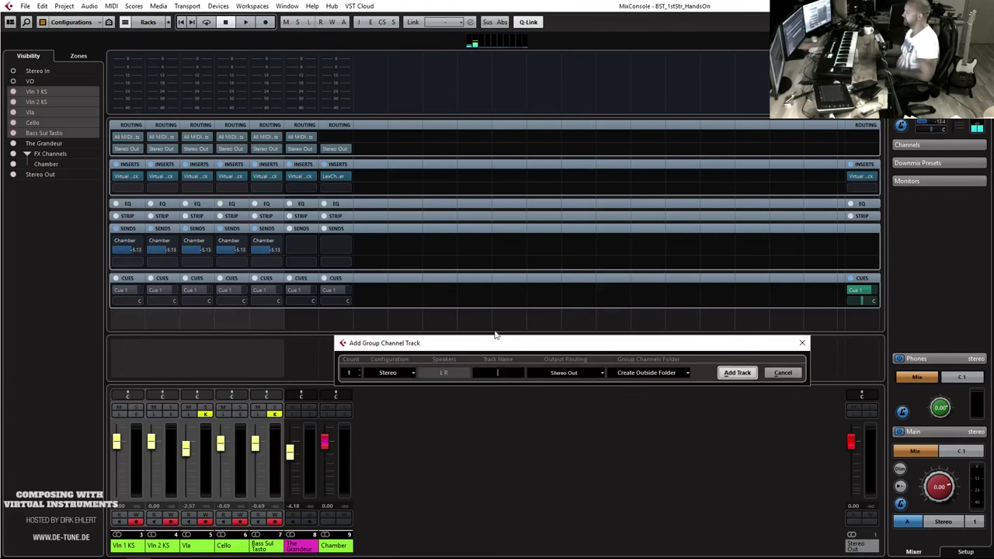
{"action": "type", "text": "Strings"}
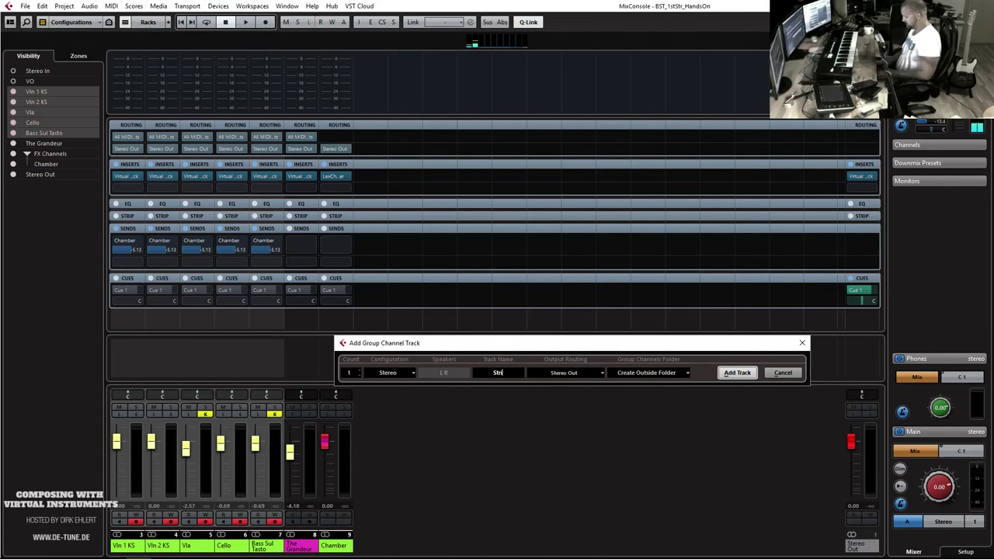
{"action": "key", "text": "Return"}
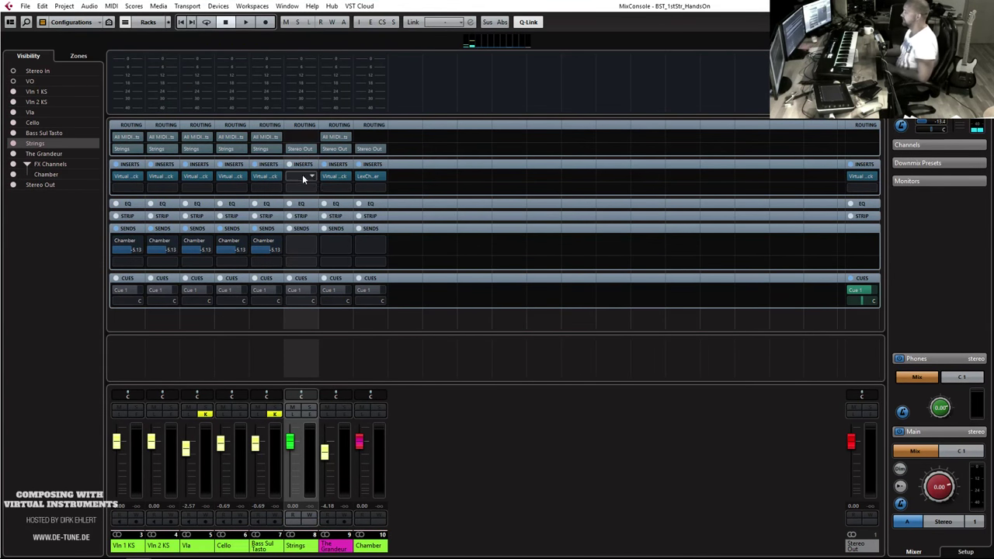
Load FabFilter Pro-Q 2 as the first insert on the Strings group, solo the group and open the plug-in.
{"action": "left_click", "coordinate": [303, 177]}
{"action": "left_click", "coordinate": [302, 230]}
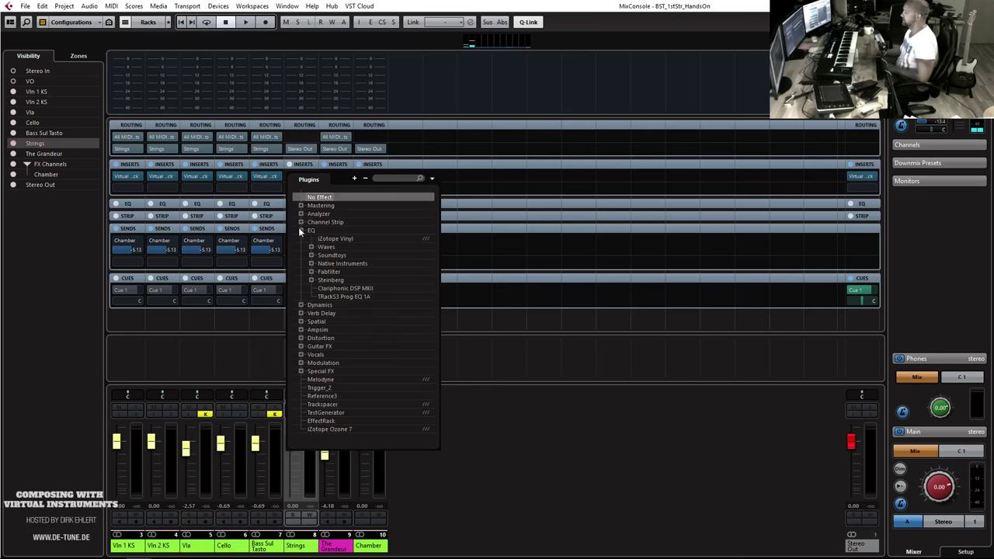
{"action": "left_click", "coordinate": [312, 273]}
{"action": "left_click", "coordinate": [311, 271]}
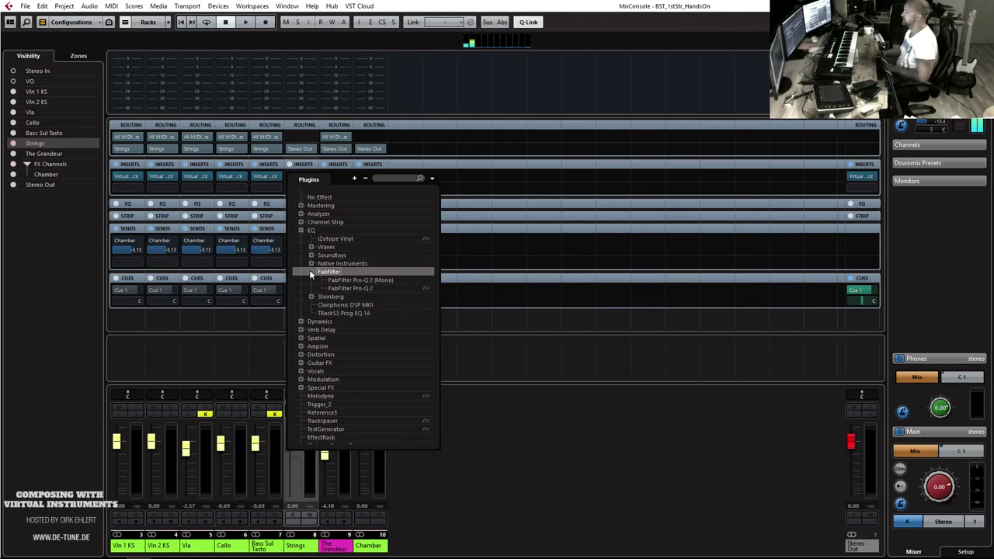
{"action": "left_click", "coordinate": [349, 289]}
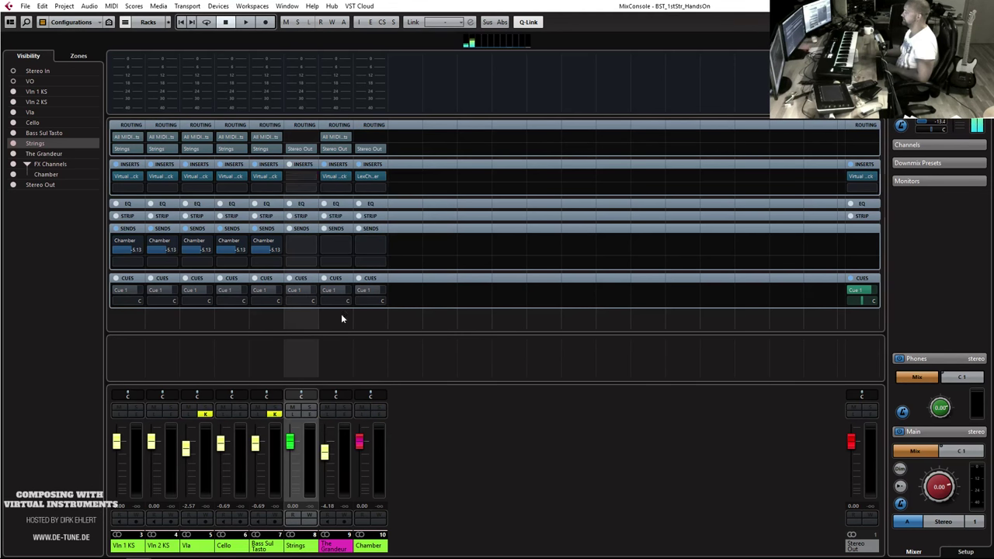
{"action": "left_click", "coordinate": [309, 407]}
{"action": "left_click", "coordinate": [302, 177]}
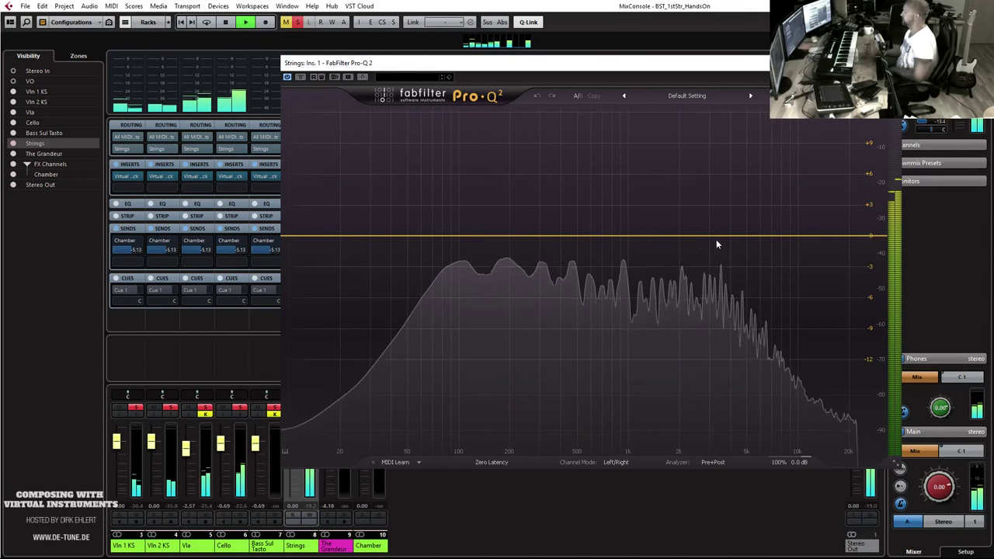
Add a narrow bell band to the Strings EQ and place it as a cut of about -3.4 dB near 350 Hz, Q about 14.
{"action": "left_click_drag", "start_coordinate": [681, 235], "coordinate": [683, 223]}
{"action": "scroll", "coordinate": [684, 271], "scroll_direction": "up", "scroll_amount": 10}
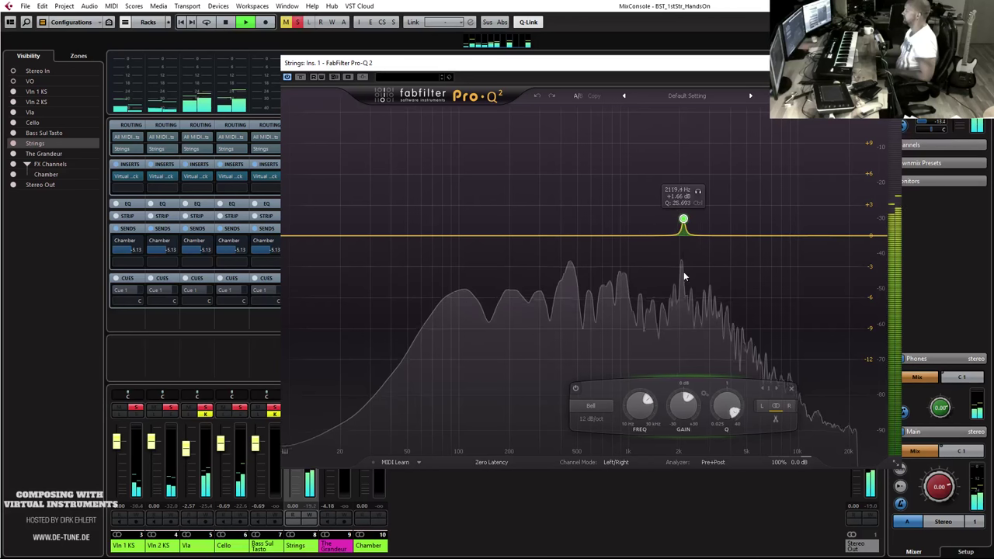
{"action": "left_click_drag", "start_coordinate": [682, 259], "coordinate": [552, 349]}
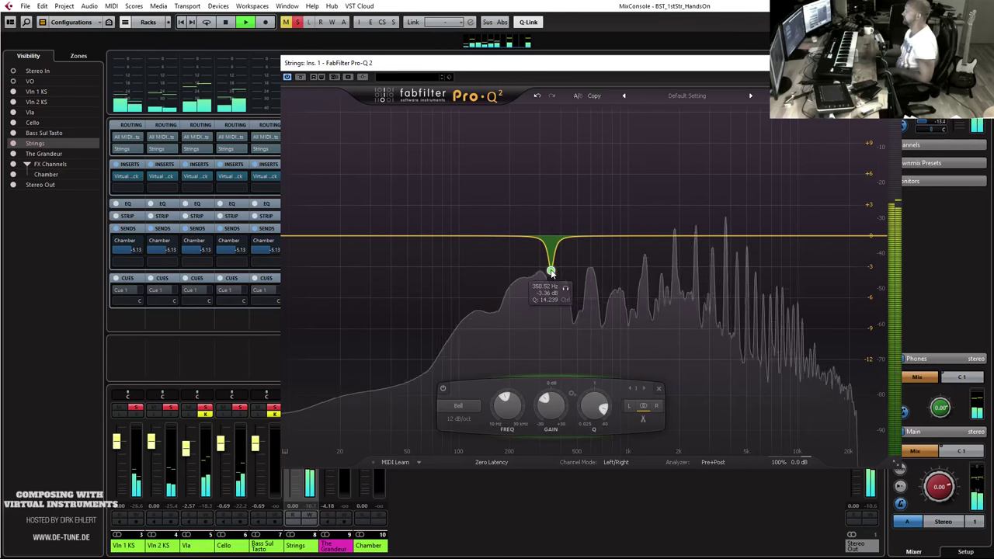
{"action": "left_click_drag", "start_coordinate": [552, 272], "coordinate": [550, 271]}
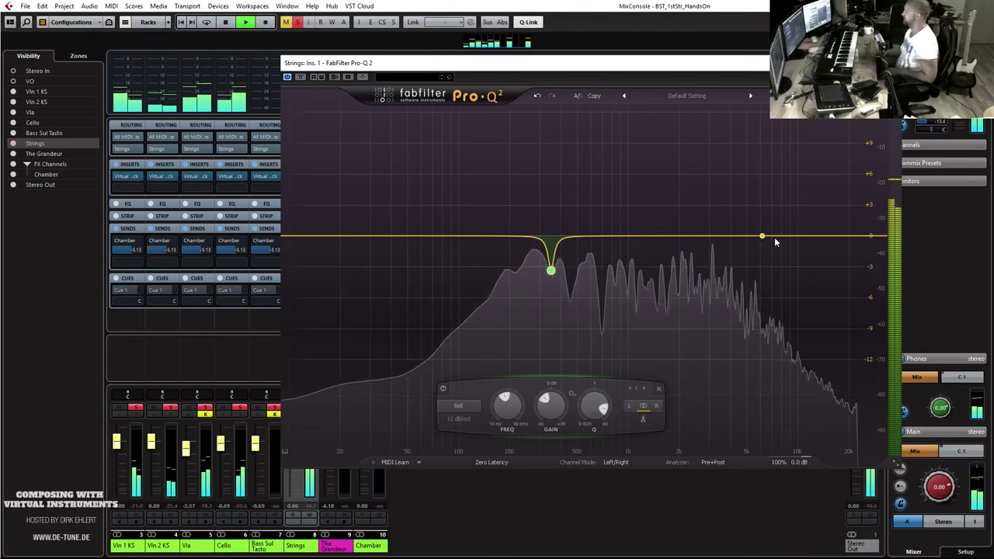
Add a high shelf of about +1 dB near 4.3 kHz and a broad bell boost of about +1.9 dB near 88 Hz.
{"action": "left_click_drag", "start_coordinate": [882, 240], "coordinate": [746, 215]}
{"action": "scroll", "coordinate": [755, 208], "scroll_direction": "up", "scroll_amount": 3}
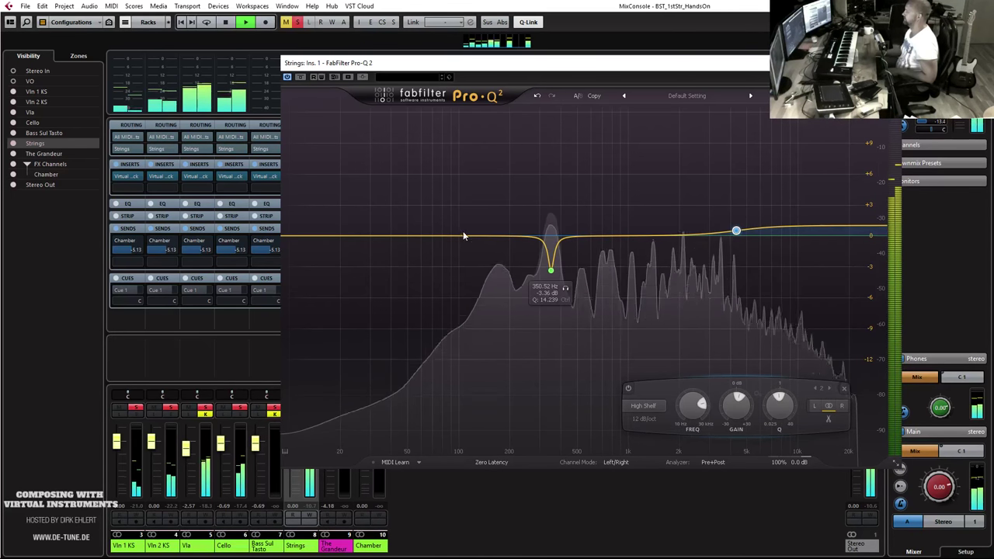
{"action": "mouse_move", "coordinate": [460, 237]}
{"action": "left_mouse_down"}
{"action": "mouse_move", "coordinate": [459, 214]}
{"action": "mouse_move", "coordinate": [452, 227]}
{"action": "left_mouse_up"}
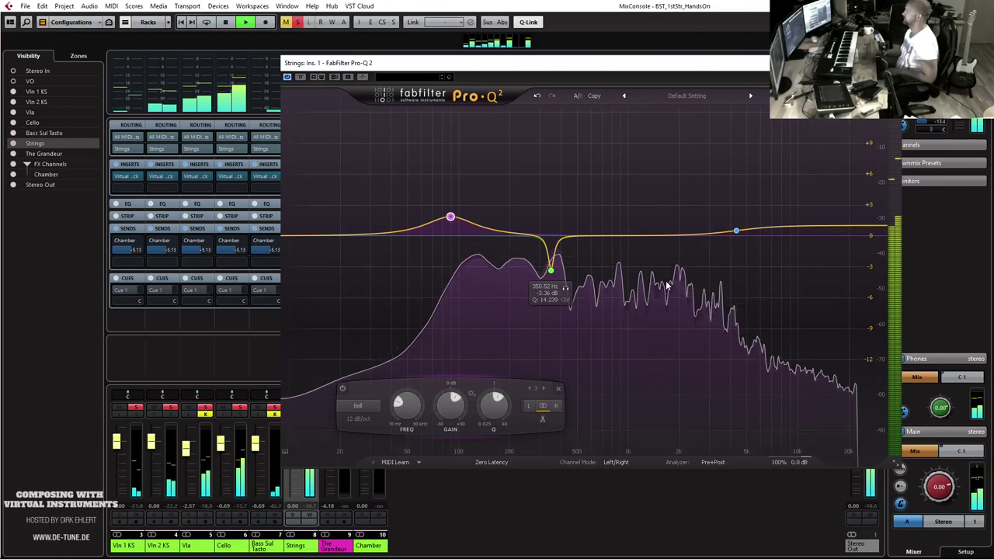
Audition the narrow cut near 350 Hz during playback, then widen it slightly and ease it to about -2.5 dB.
{"action": "key", "text": "space"}
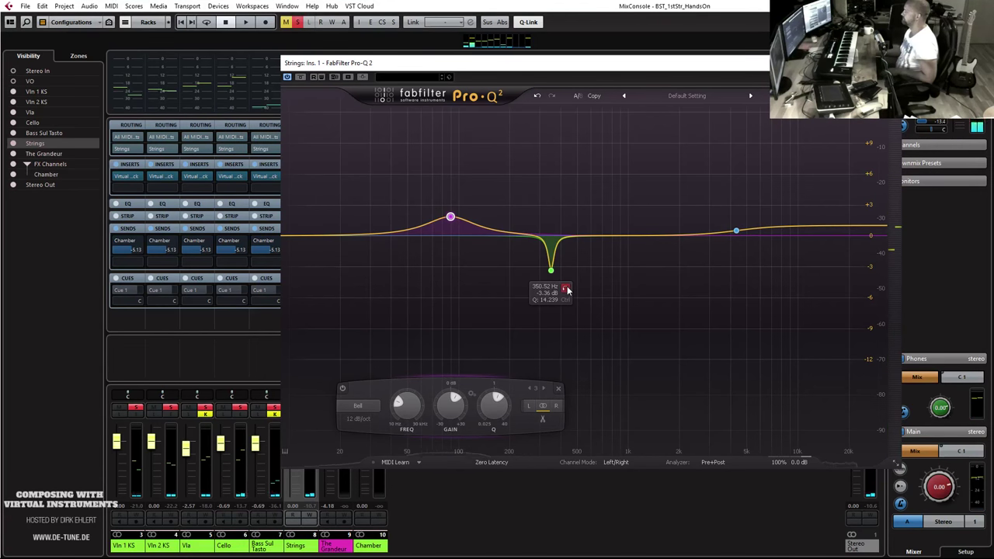
{"action": "key", "text": "space"}
{"action": "left_click", "coordinate": [567, 288]}
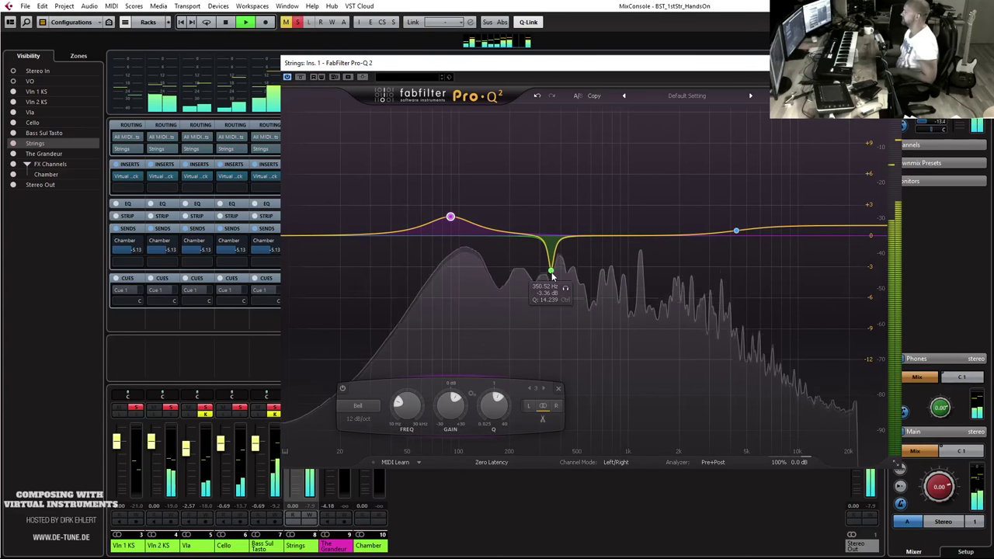
{"action": "left_click", "coordinate": [550, 272]}
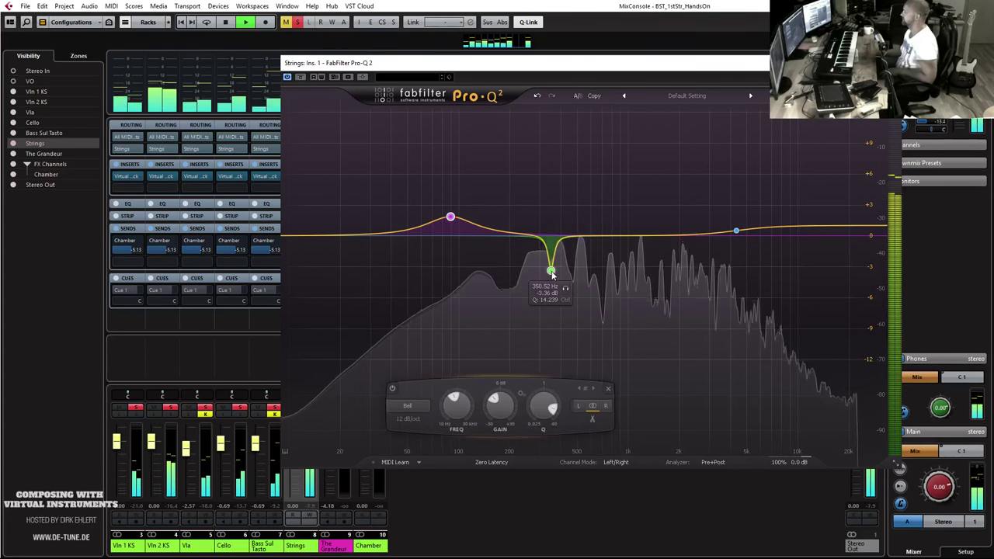
{"action": "scroll", "coordinate": [550, 272], "scroll_direction": "down", "scroll_amount": 1}
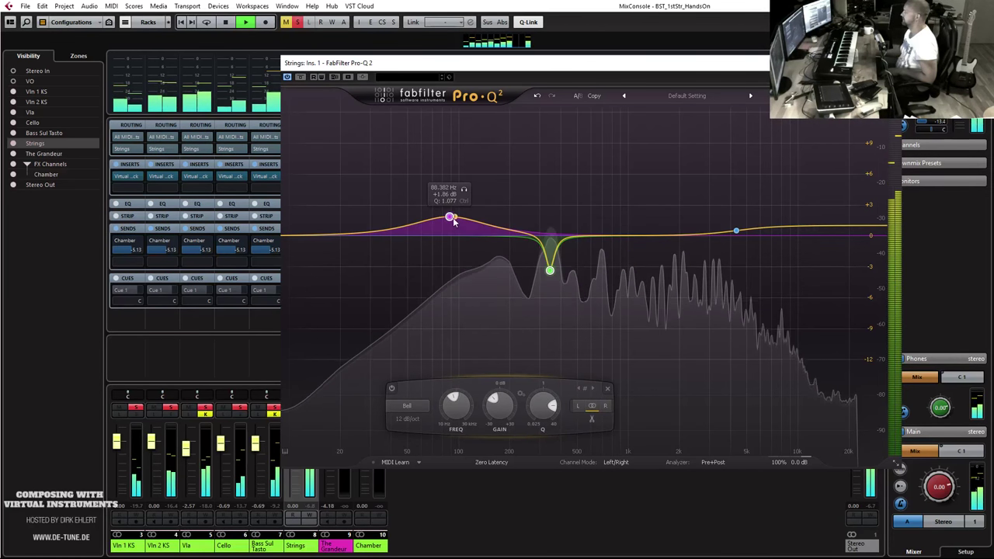
Adjust the low bell boost to about 98 Hz at +1.44 dB and add a 12 dB/oct low cut just below 50 Hz.
{"action": "left_click_drag", "start_coordinate": [454, 220], "coordinate": [457, 223]}
{"action": "left_click_drag", "start_coordinate": [456, 222], "coordinate": [454, 222]}
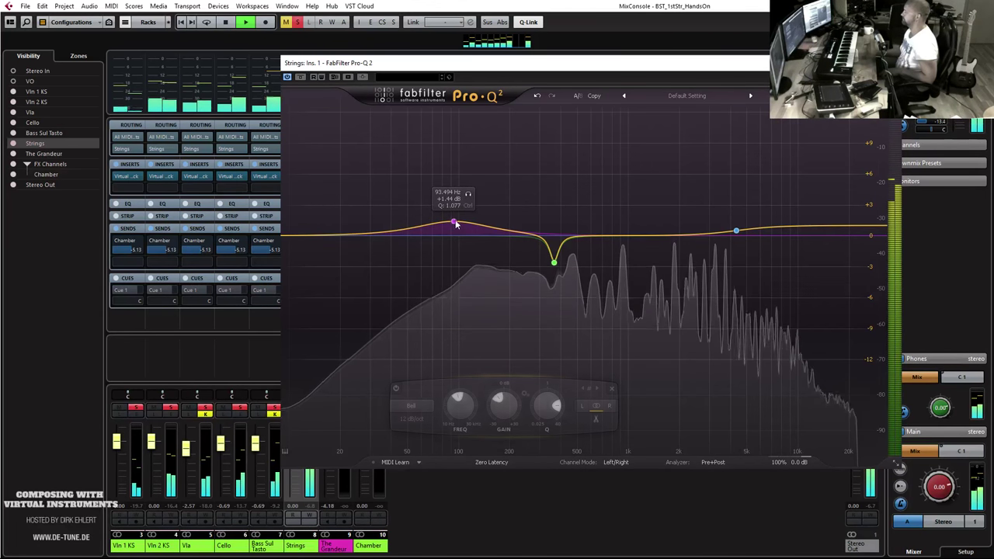
{"action": "left_click_drag", "start_coordinate": [454, 222], "coordinate": [457, 223]}
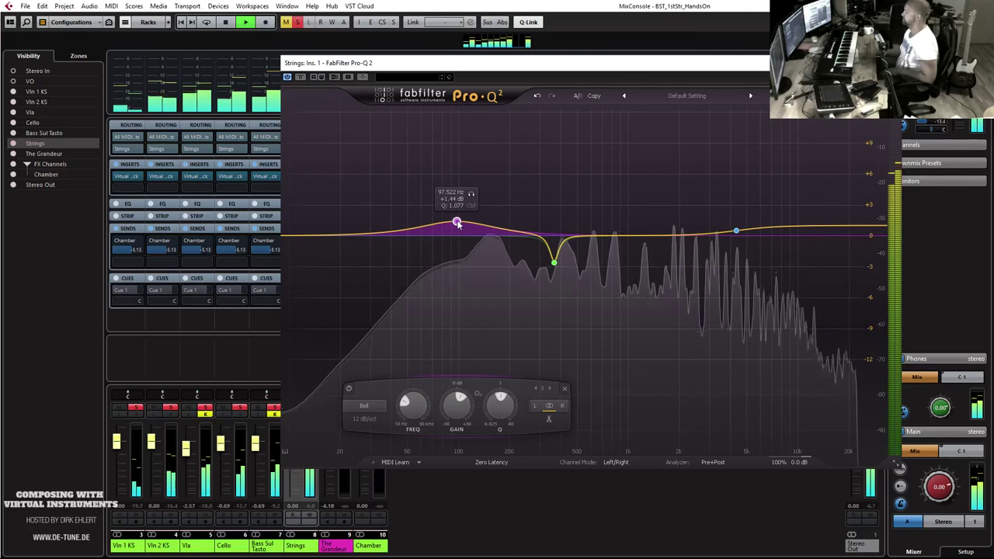
{"action": "left_click", "coordinate": [297, 235]}
{"action": "left_click_drag", "start_coordinate": [298, 236], "coordinate": [395, 233]}
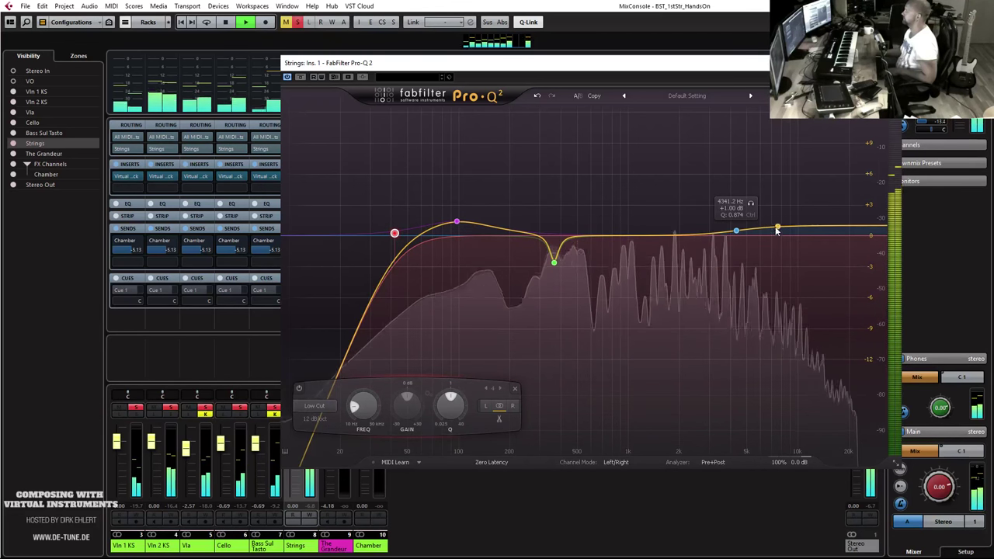
Try different gains on the high shelf, delete that band, close the Strings EQ and stop playback.
{"action": "left_click", "coordinate": [736, 230]}
{"action": "left_click_drag", "start_coordinate": [736, 231], "coordinate": [736, 228]}
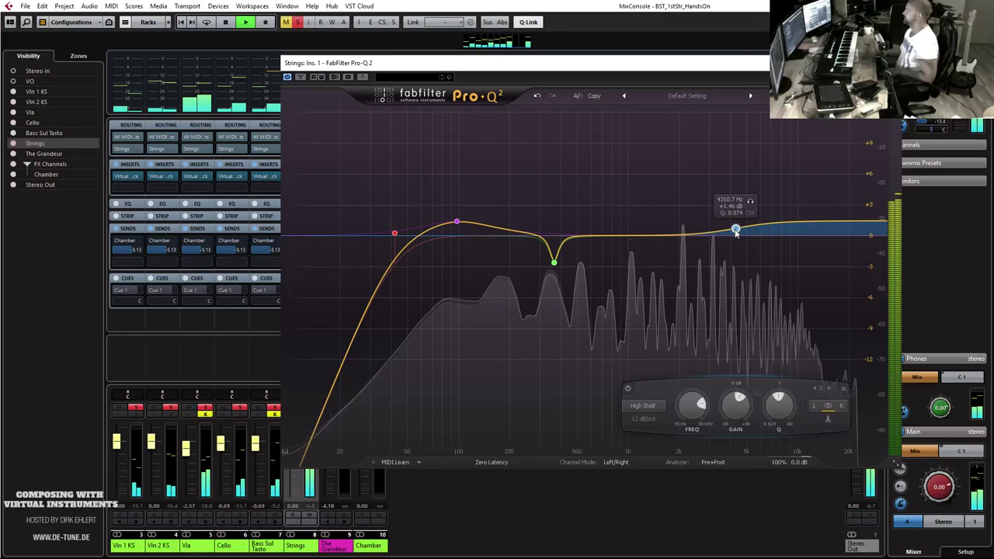
{"action": "mouse_move", "coordinate": [736, 228]}
{"action": "left_mouse_down"}
{"action": "mouse_move", "coordinate": [736, 246]}
{"action": "mouse_move", "coordinate": [735, 236]}
{"action": "left_mouse_up"}
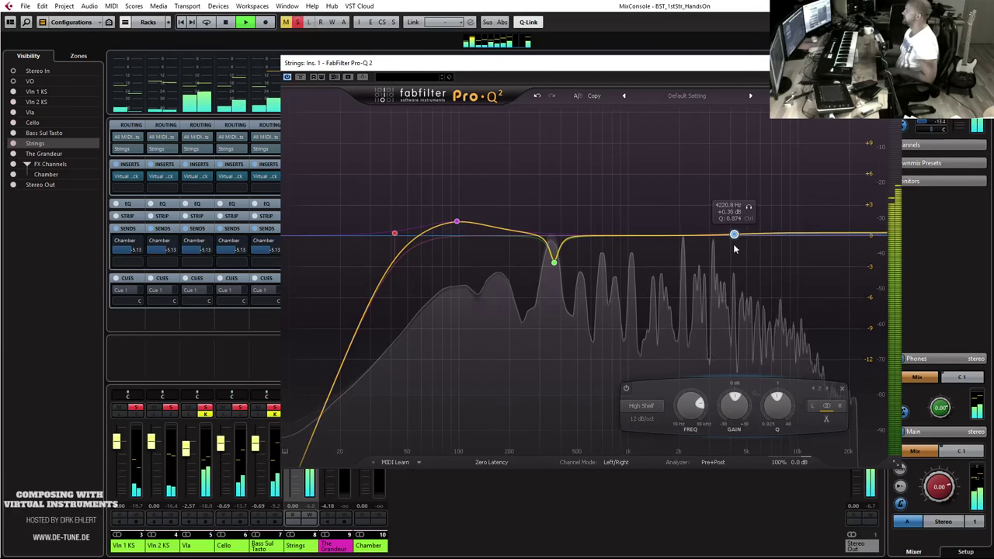
{"action": "right_click", "coordinate": [735, 237]}
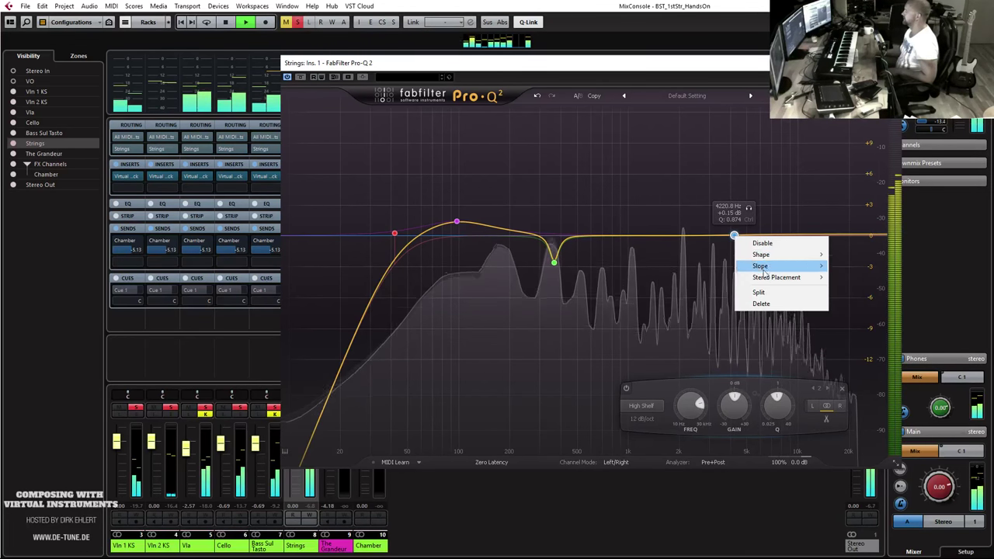
{"action": "left_click", "coordinate": [761, 303]}
{"action": "left_click", "coordinate": [760, 62]}
{"action": "key", "text": "space"}
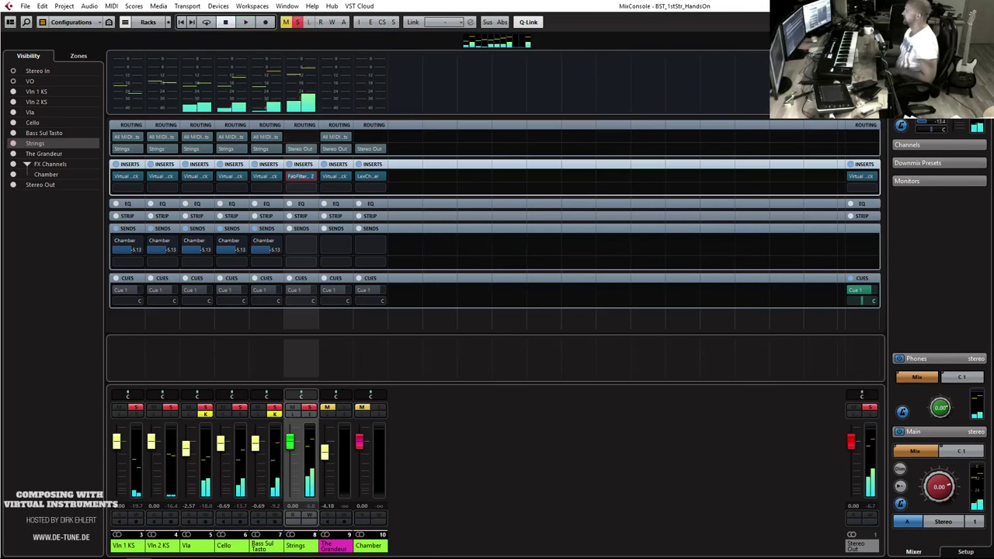
Start playback and insert the Clariphonic DSP MKII equalizer in the Strings group's second insert slot.
{"action": "key", "text": "space"}
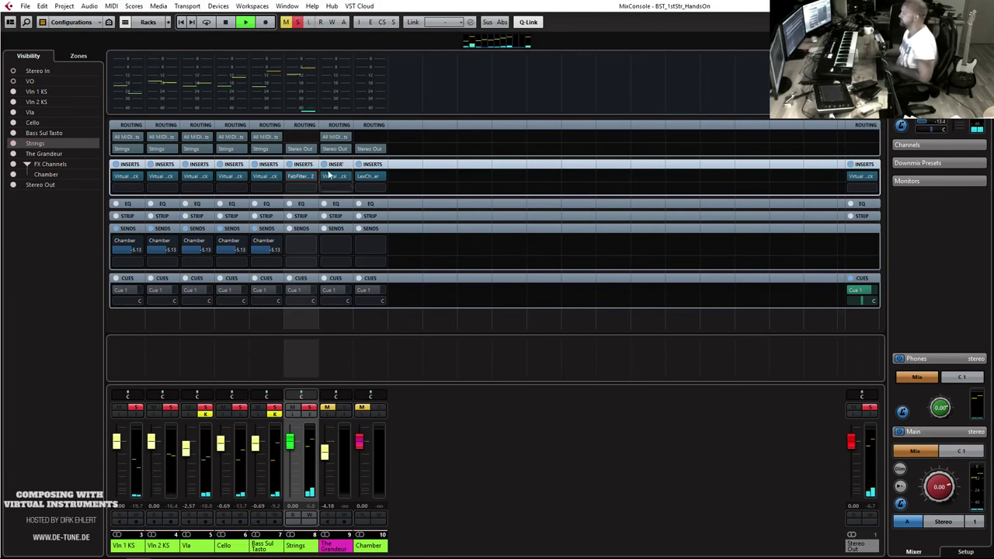
{"action": "left_click", "coordinate": [312, 187]}
{"action": "left_click", "coordinate": [301, 242]}
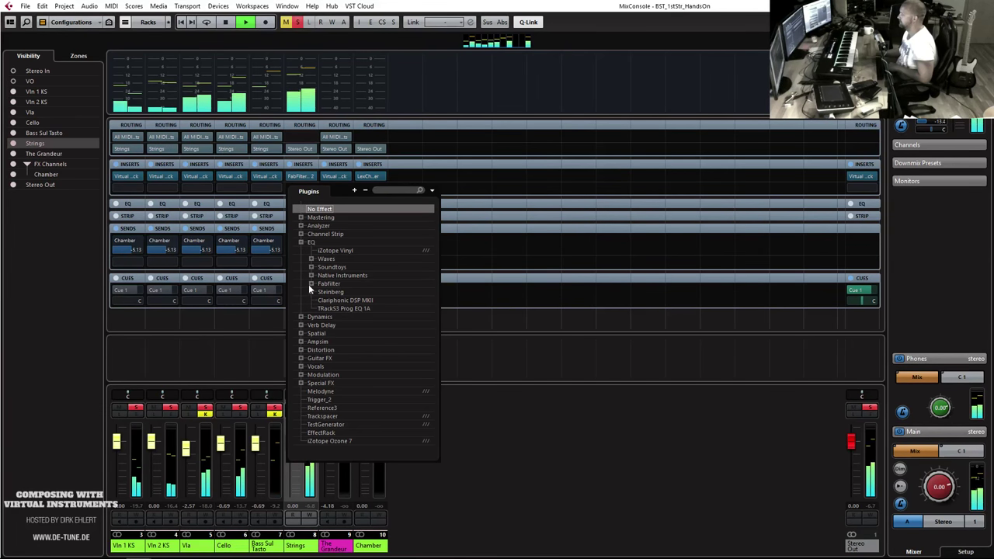
{"action": "left_click", "coordinate": [334, 299]}
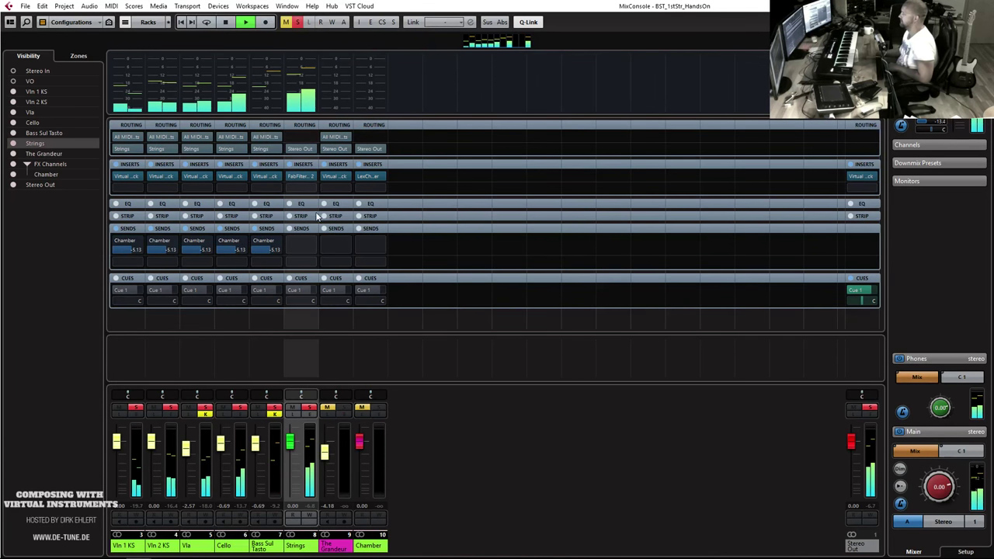
{"action": "mouse_move", "coordinate": [301, 190]}
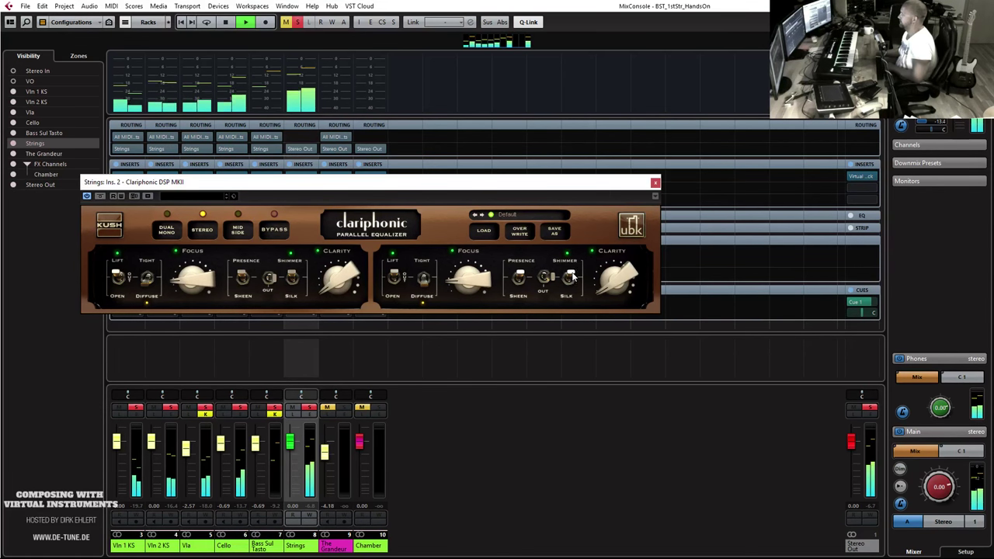
Switch the Clariphonic's Shimmer setting to Silk, adjust its Clarity amount and close the plug-in.
{"action": "left_click_drag", "start_coordinate": [611, 290], "coordinate": [604, 246]}
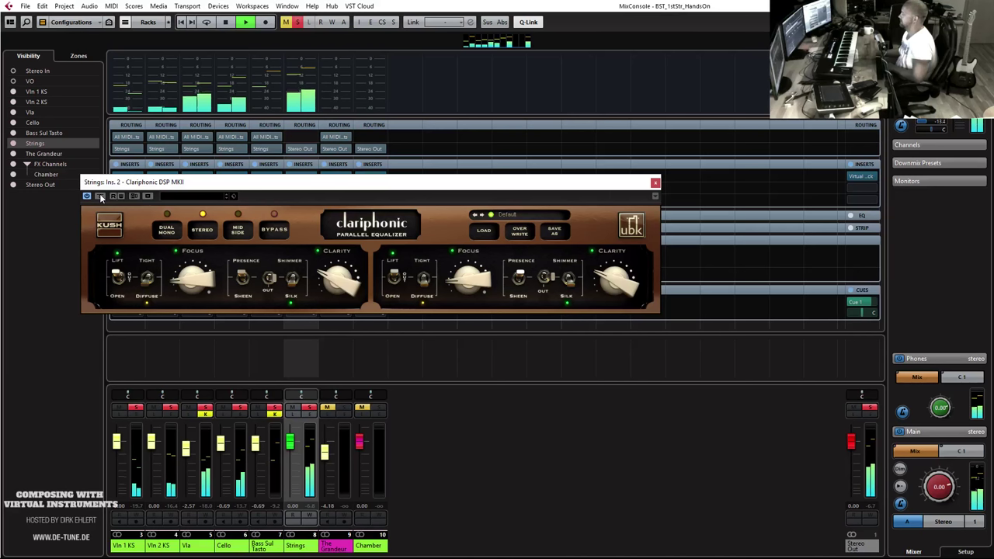
{"action": "left_click_drag", "start_coordinate": [392, 187], "coordinate": [449, 178]}
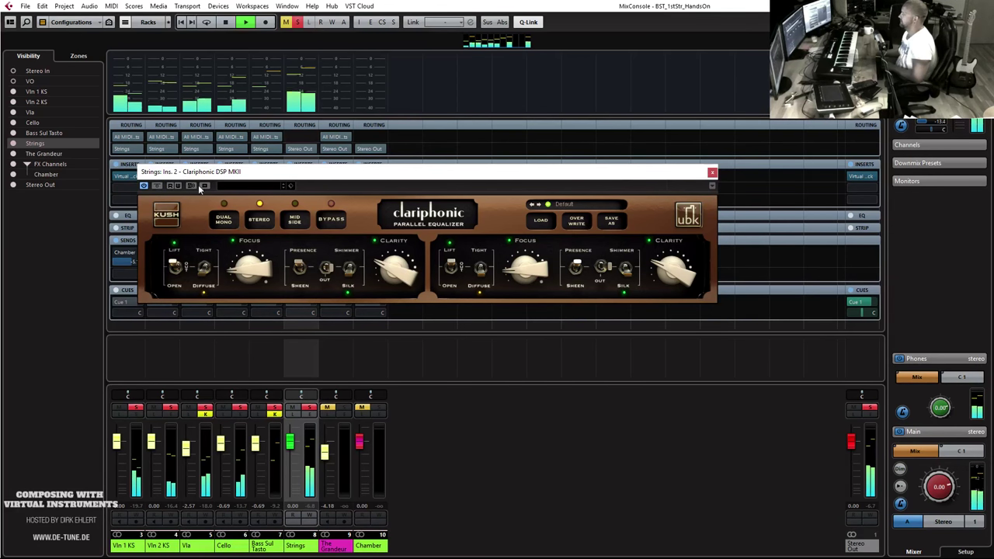
{"action": "left_click", "coordinate": [712, 173]}
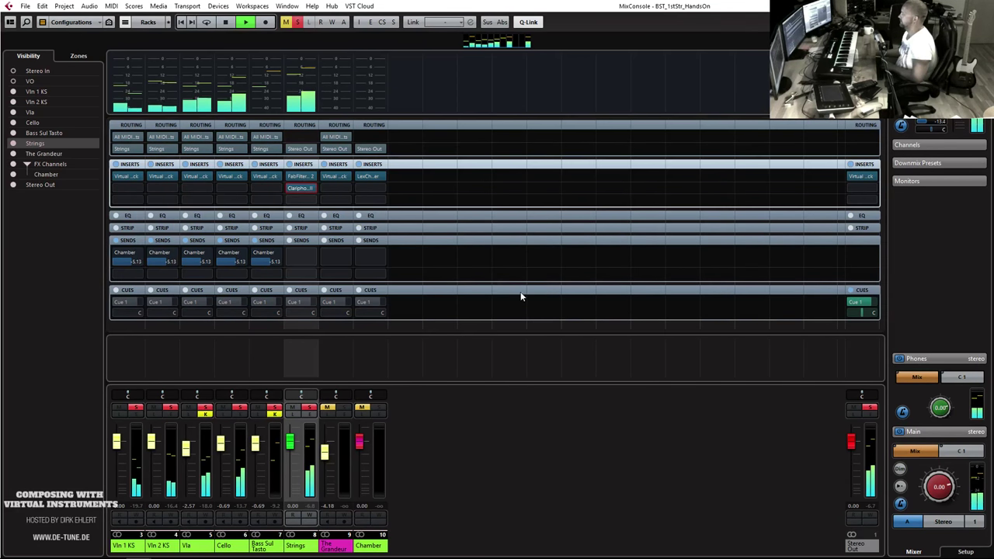
Route the Chamber reverb channel's output to the Strings group, then play back with the Strings group soloed.
{"action": "left_click", "coordinate": [310, 408]}
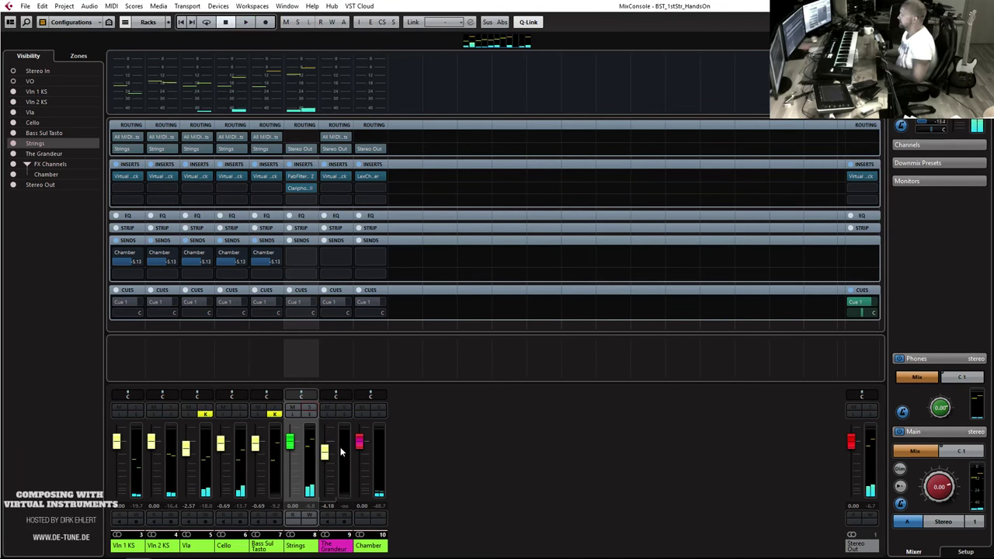
{"action": "left_click", "coordinate": [381, 150]}
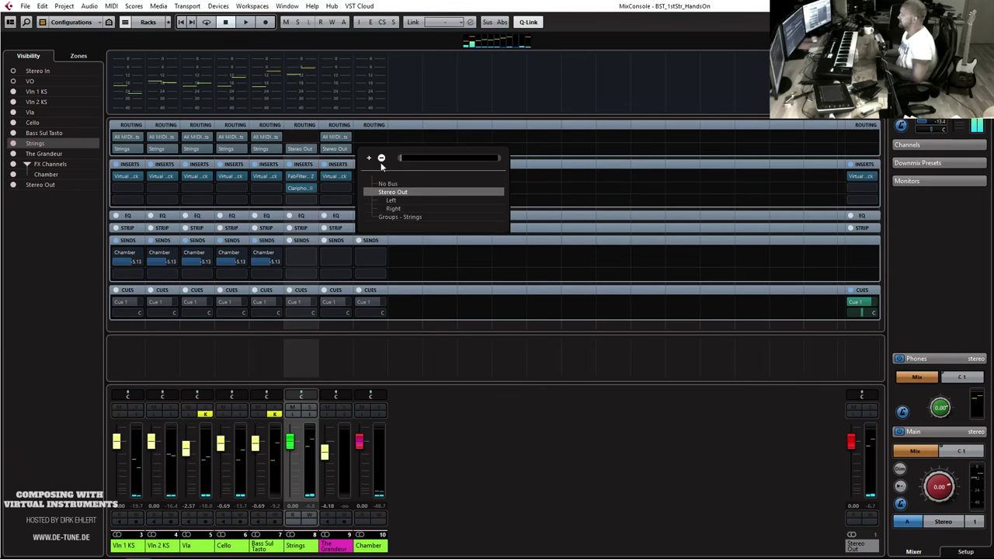
{"action": "left_click", "coordinate": [404, 218]}
{"action": "left_click", "coordinate": [310, 407]}
{"action": "key", "text": "space"}
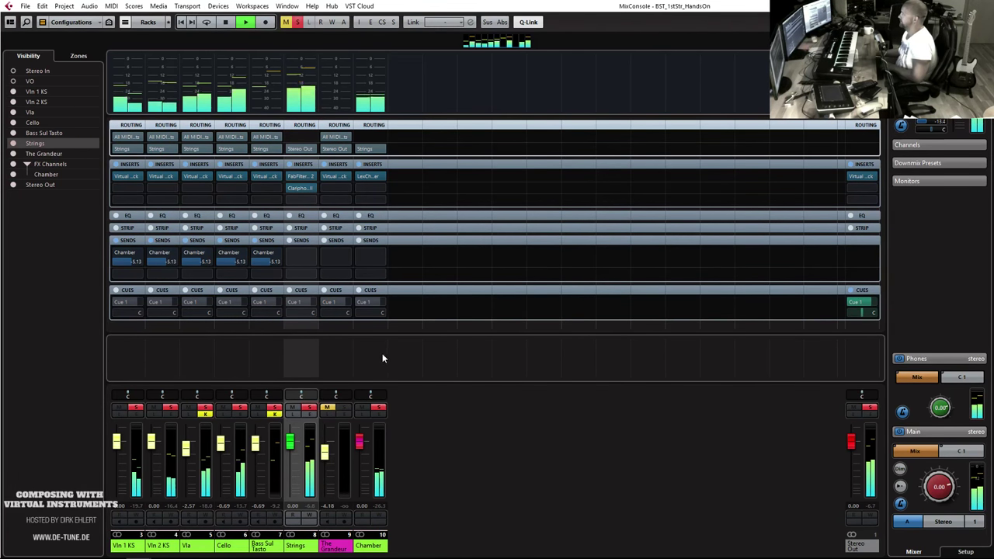
Stop playback and insert FabFilter Pro-Q 2 after the reverb on the Chamber channel.
{"action": "key", "text": "space"}
{"action": "left_click", "coordinate": [379, 200]}
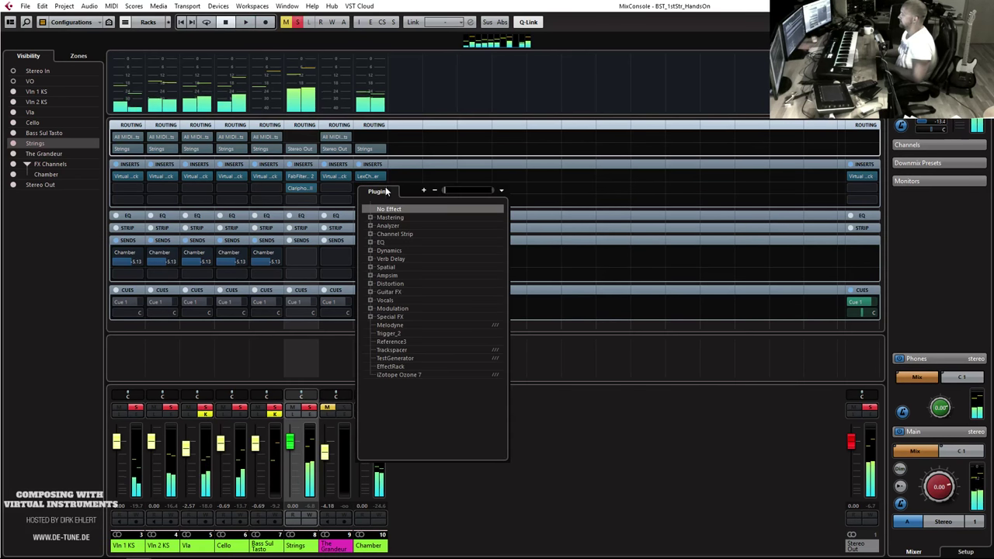
{"action": "left_click", "coordinate": [371, 243]}
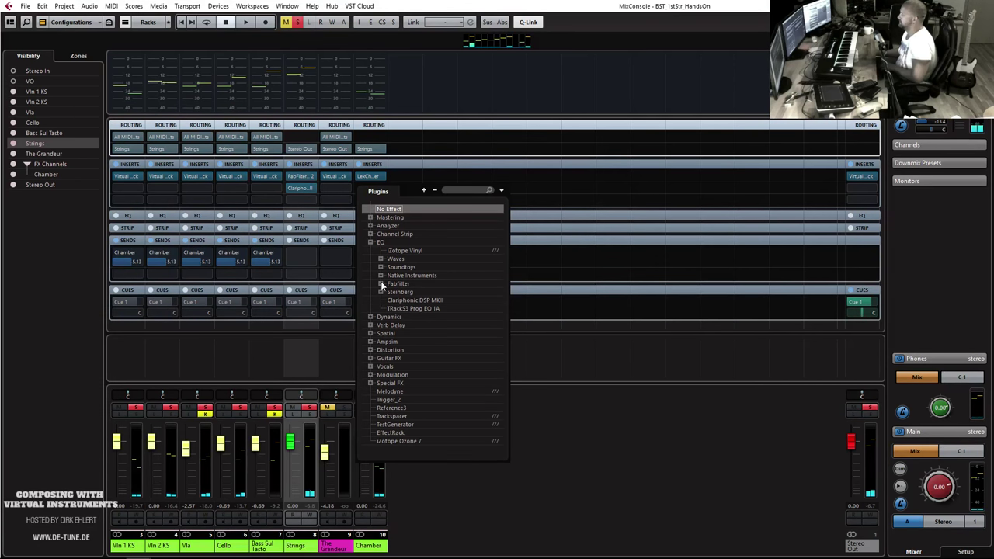
{"action": "left_click", "coordinate": [380, 283]}
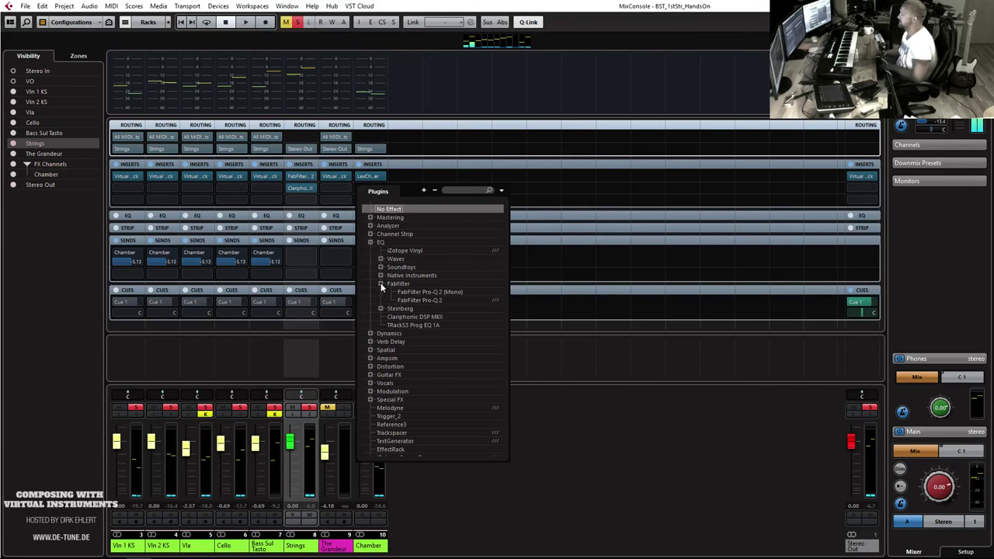
{"action": "left_click", "coordinate": [409, 298]}
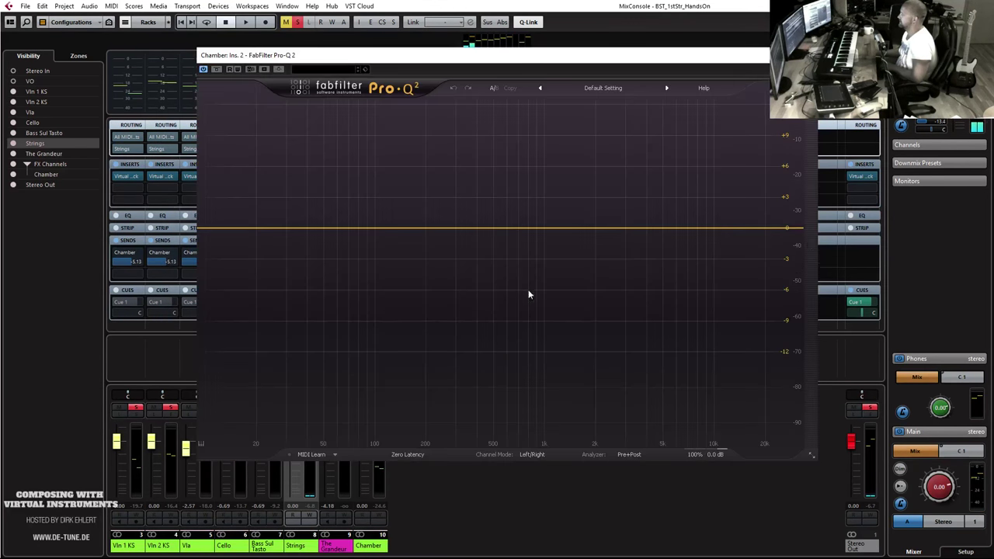
Shape the Chamber reverb with a 12 dB/oct high cut near 7150 Hz and a low cut during playback, then close the EQ.
{"action": "double_click", "coordinate": [803, 231]}
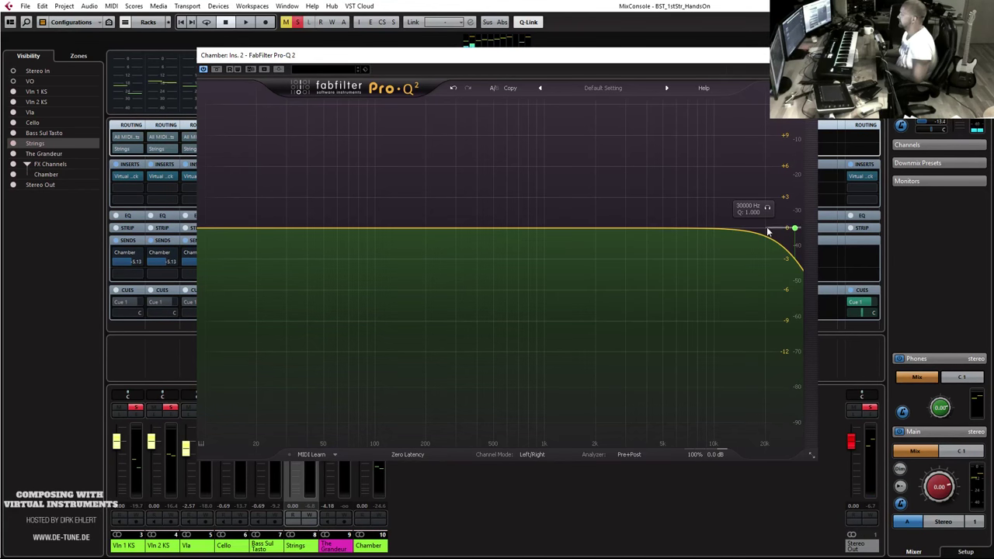
{"action": "left_click_drag", "start_coordinate": [796, 231], "coordinate": [689, 233]}
{"action": "key", "text": "space"}
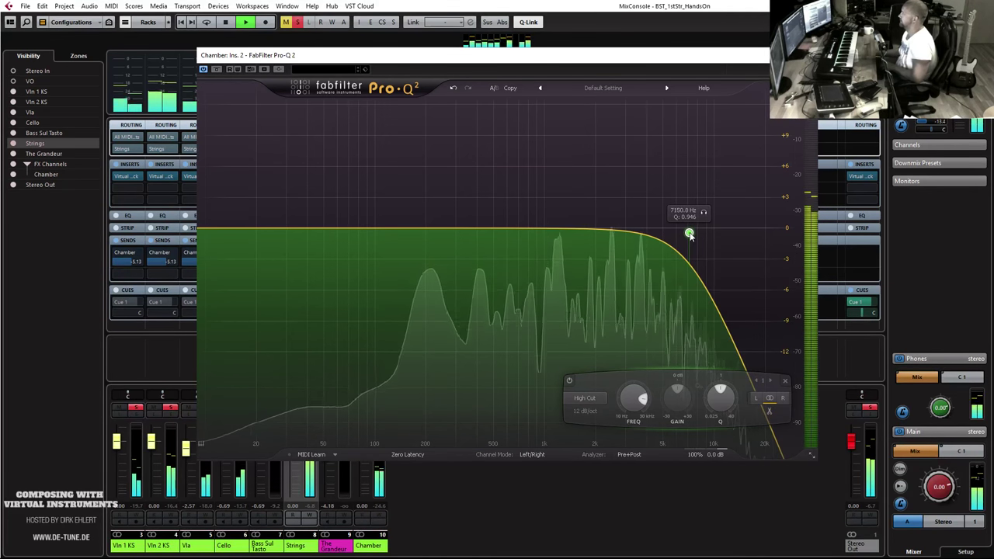
{"action": "left_click", "coordinate": [210, 231]}
{"action": "left_click_drag", "start_coordinate": [210, 231], "coordinate": [334, 231]}
{"action": "key", "text": "ctrl+w"}
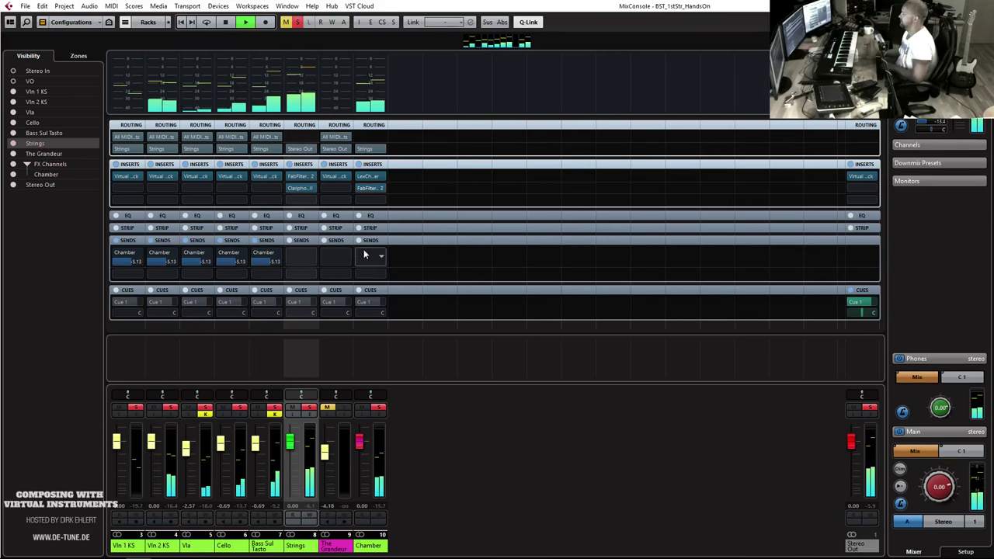
{"action": "left_click", "coordinate": [378, 408]}
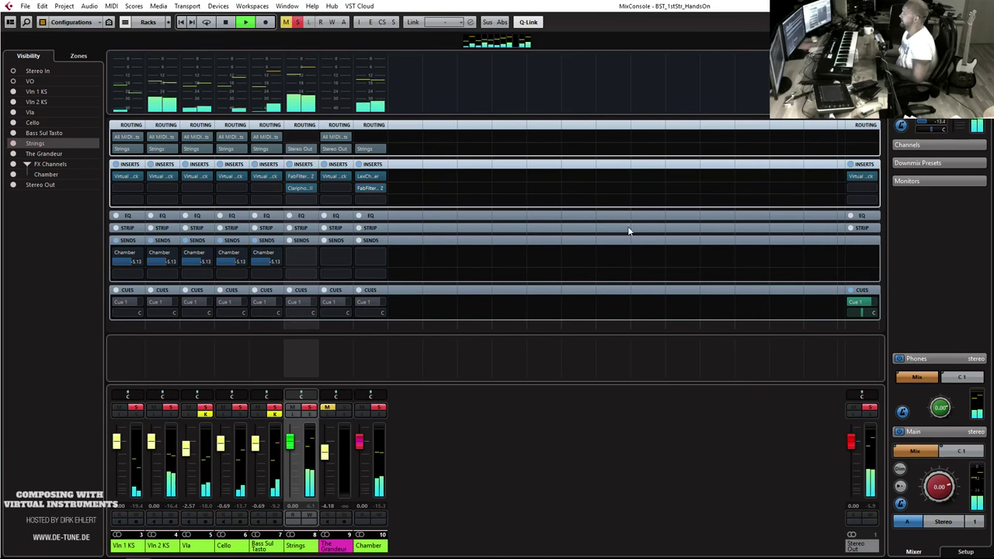
{"action": "key", "text": "space"}
Open the Vln 2 KS part starting at bar 20 in the Key Editor and examine its repeated notes and low keyswitch notes.
{"action": "key", "text": "F3"}
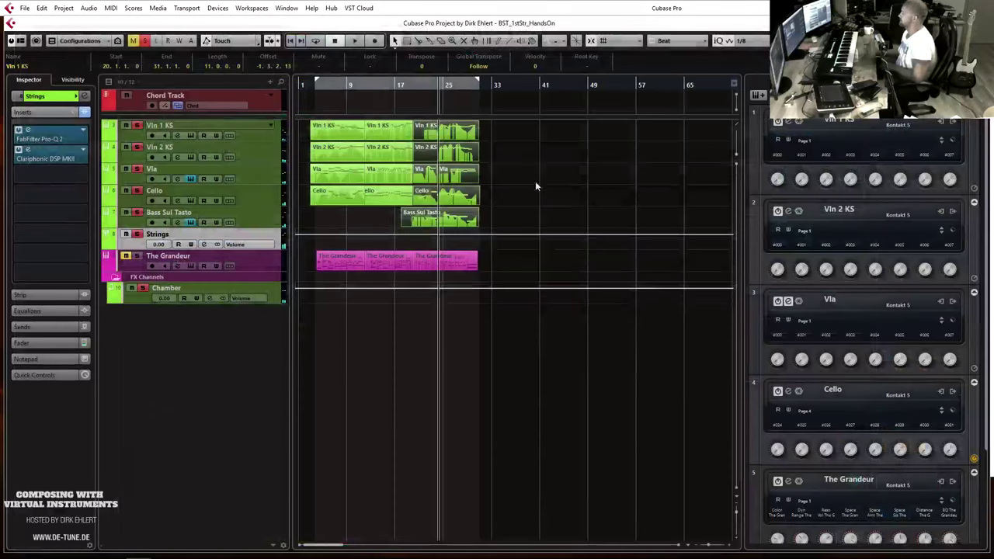
{"action": "left_click", "coordinate": [479, 180]}
{"action": "double_click", "coordinate": [428, 149]}
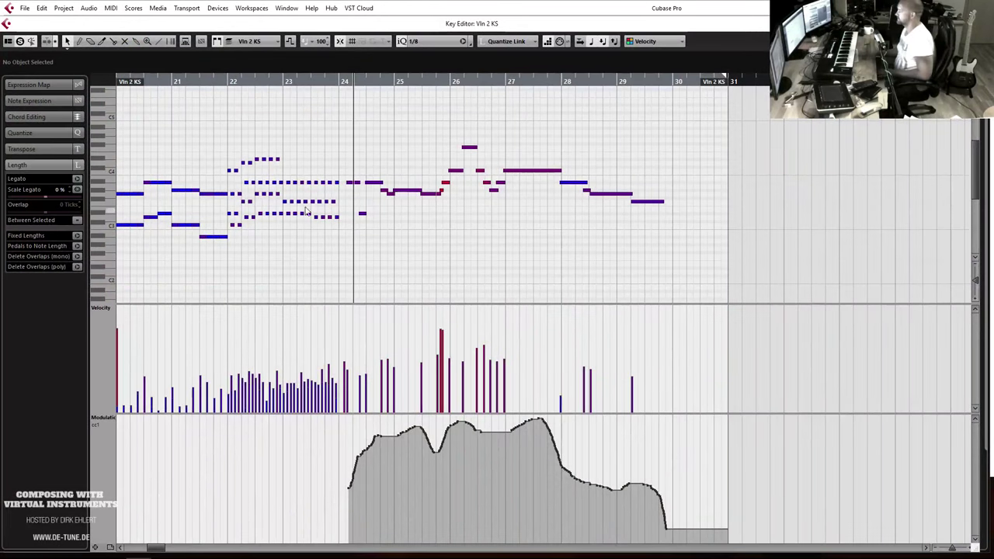
{"action": "left_click_drag", "start_coordinate": [285, 175], "coordinate": [338, 235]}
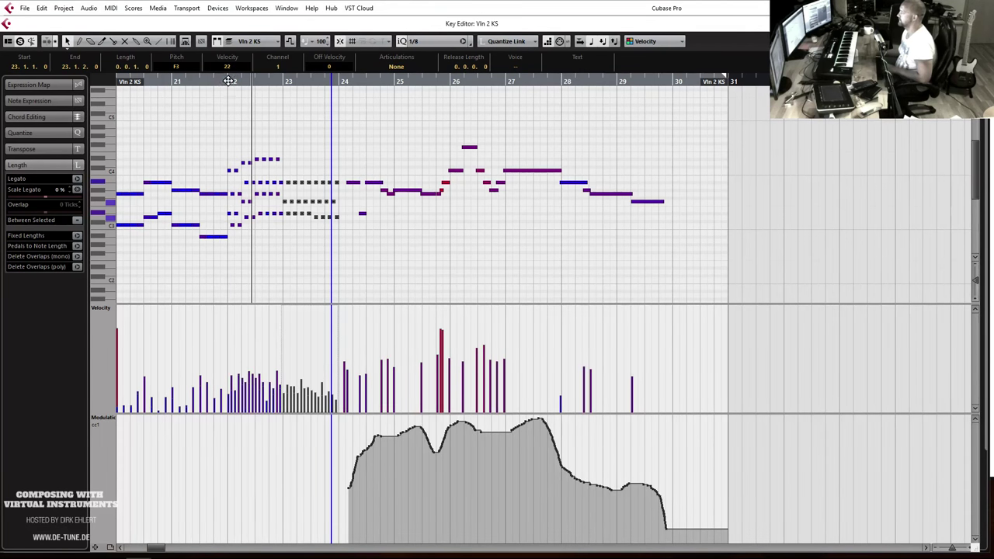
{"action": "scroll", "coordinate": [262, 149], "scroll_direction": "down", "scroll_amount": 6}
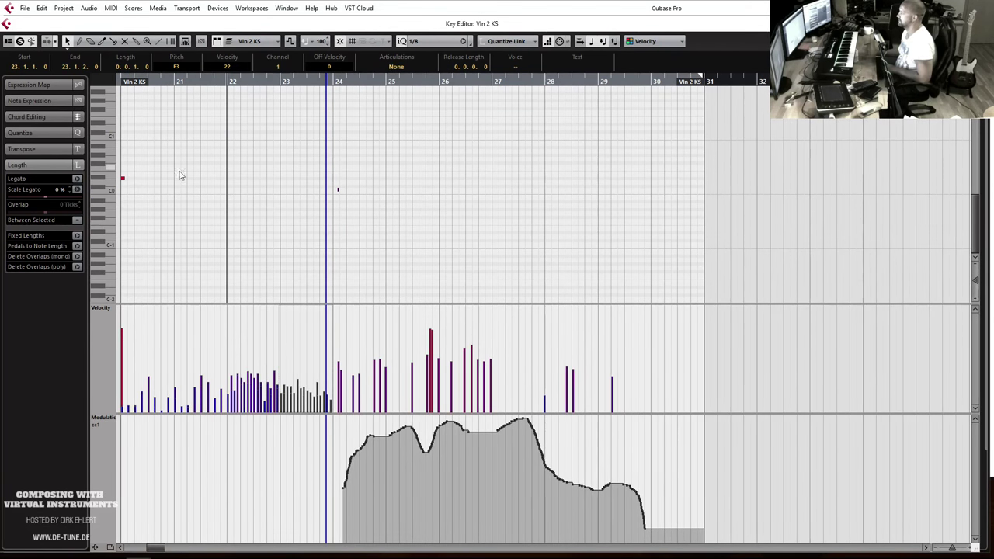
{"action": "scroll", "coordinate": [180, 175], "scroll_direction": "left", "scroll_amount": 1}
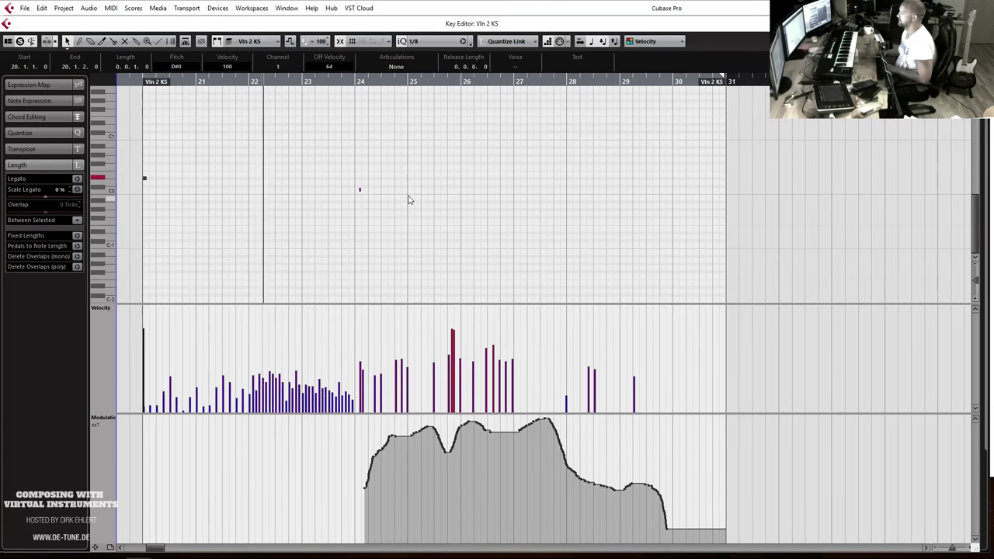
{"action": "scroll", "coordinate": [409, 199], "scroll_direction": "up", "scroll_amount": 5}
{"action": "scroll", "coordinate": [410, 200], "scroll_direction": "down", "scroll_amount": 3}
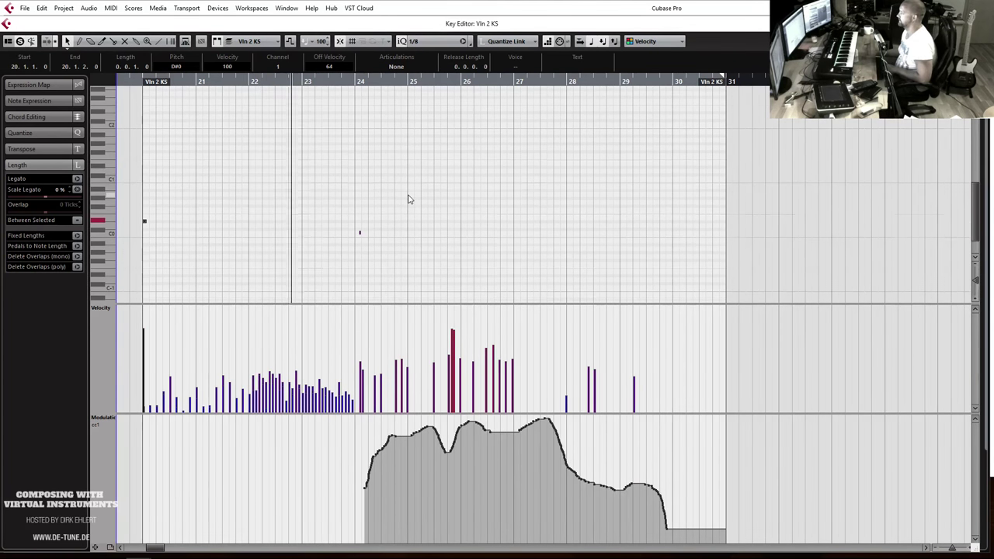
{"action": "scroll", "coordinate": [410, 200], "scroll_direction": "up", "scroll_amount": 3}
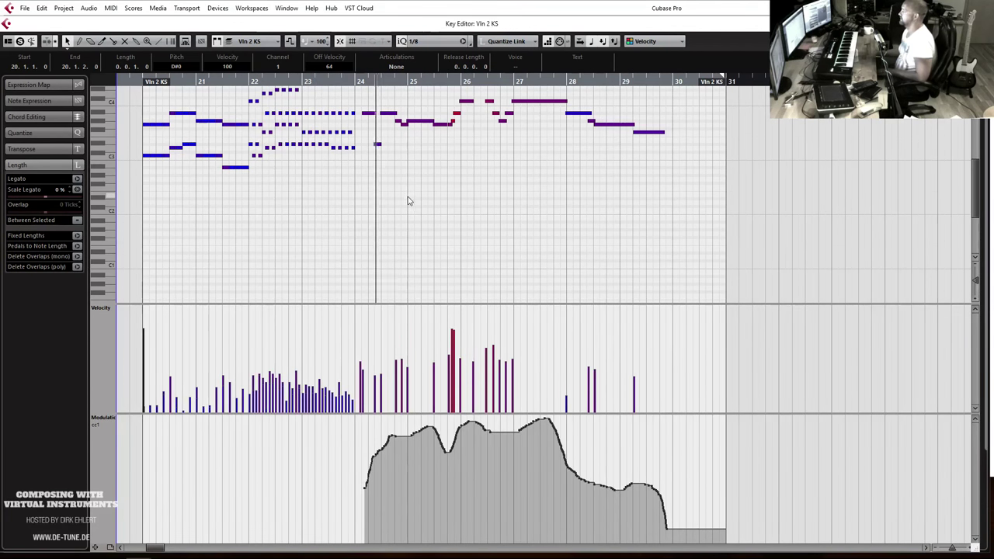
Audition the Vln 2 KS part from just before bar 20 while following its notes, velocities and modulation curve.
{"action": "key", "text": "space"}
{"action": "key", "text": "h"}
{"action": "key", "text": "h"}
{"action": "key", "text": "h"}
{"action": "key", "text": "h"}
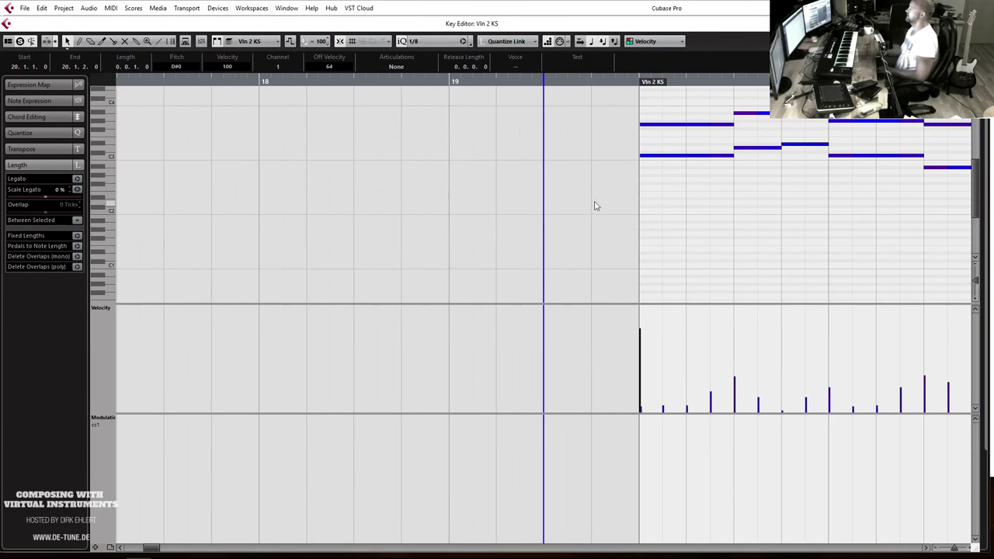
{"action": "key", "text": "g"}
{"action": "key", "text": "g"}
{"action": "key", "text": "g"}
{"action": "key", "text": "g"}
{"action": "key", "text": "g"}
{"action": "key", "text": "g"}
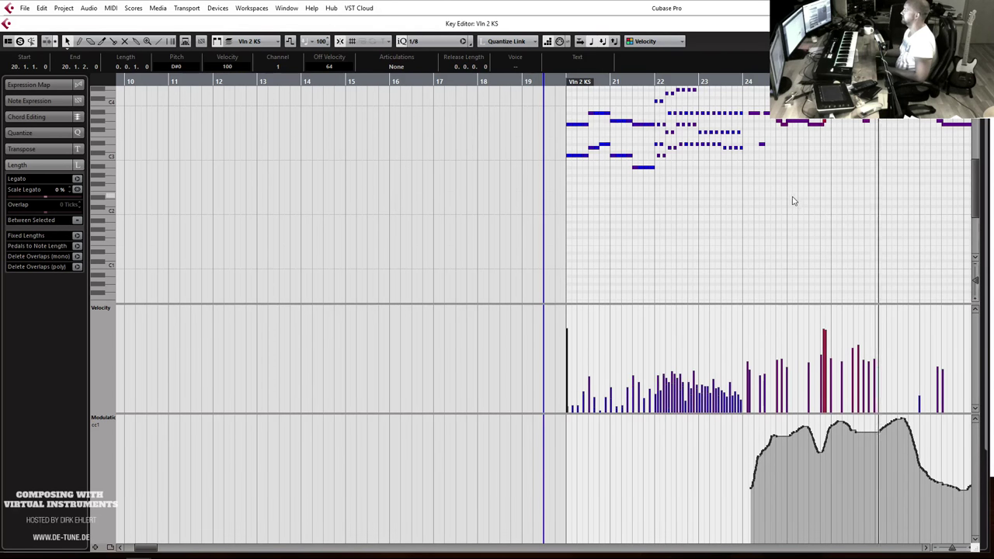
{"action": "scroll", "coordinate": [814, 203], "scroll_direction": "right", "scroll_amount": 5}
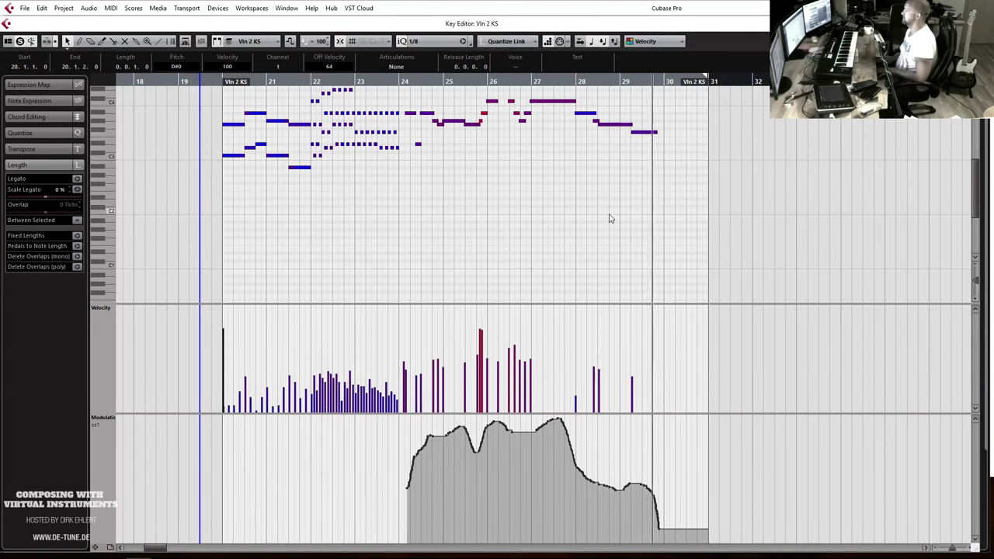
Close the Key Editor, play the soloed strings from bar 20 in the project and deselect the part.
{"action": "key", "text": "Return"}
{"action": "double_click", "coordinate": [414, 91]}
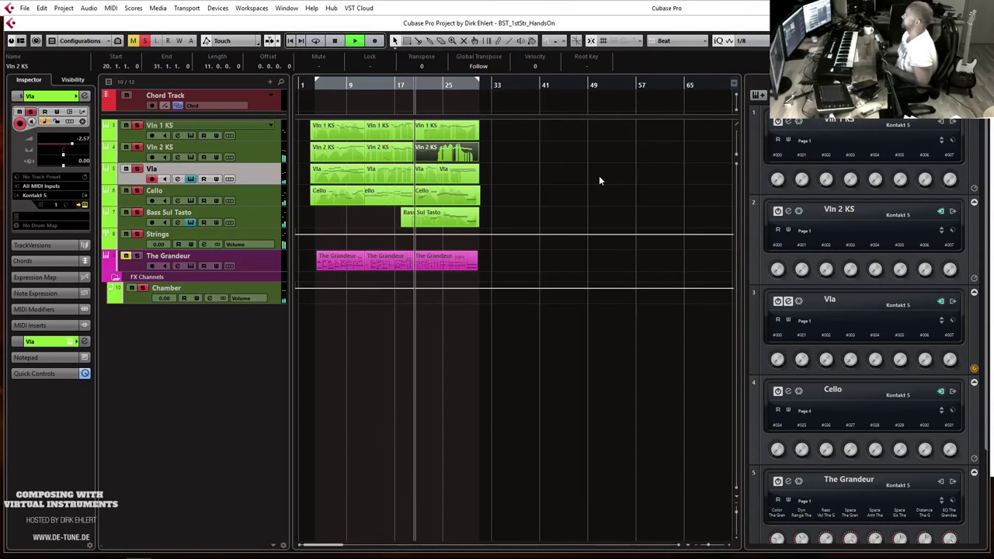
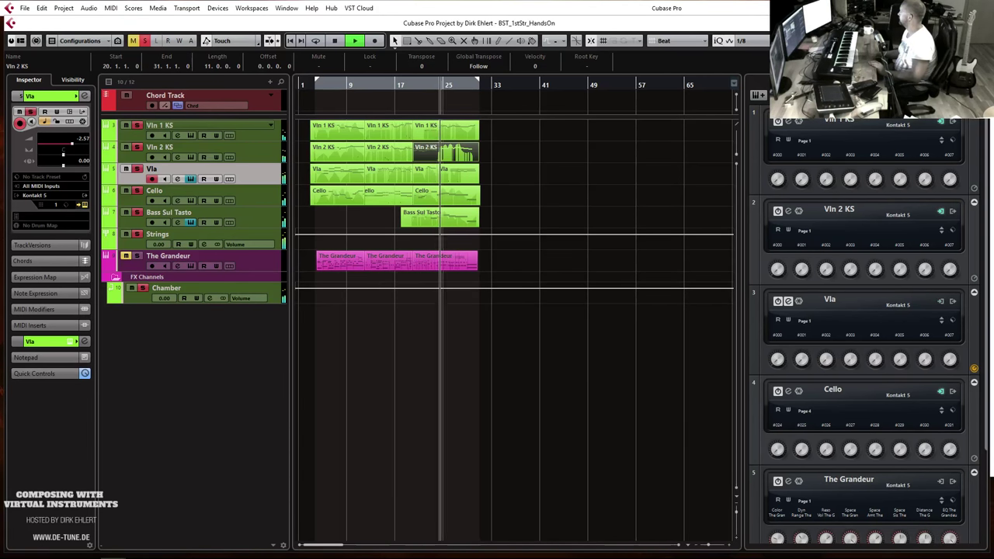
{"action": "left_click", "coordinate": [586, 193]}
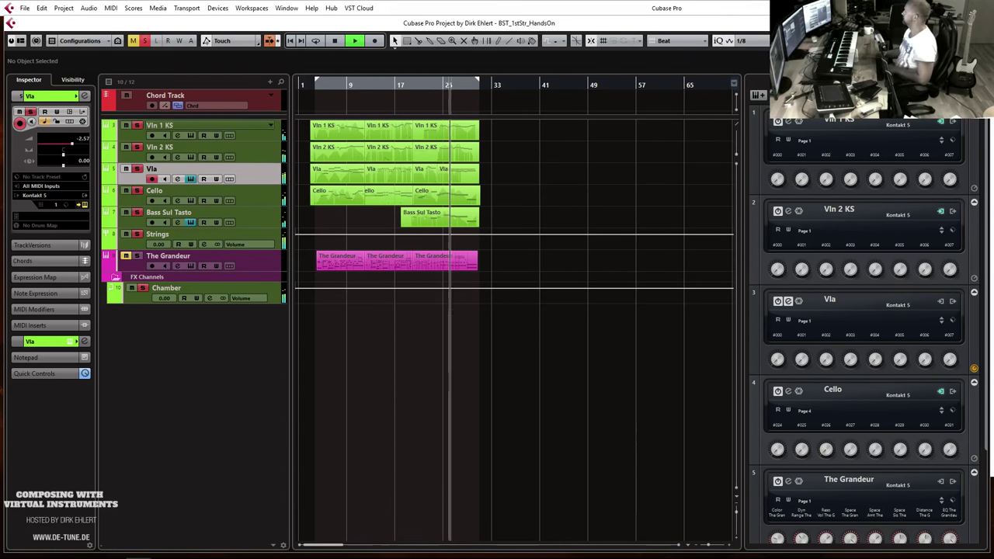
Slightly adjust the Basses Sul Tasto Legato instrument's volume in Kontakt during playback, then close the instrument window.
{"action": "left_click", "coordinate": [940, 121]}
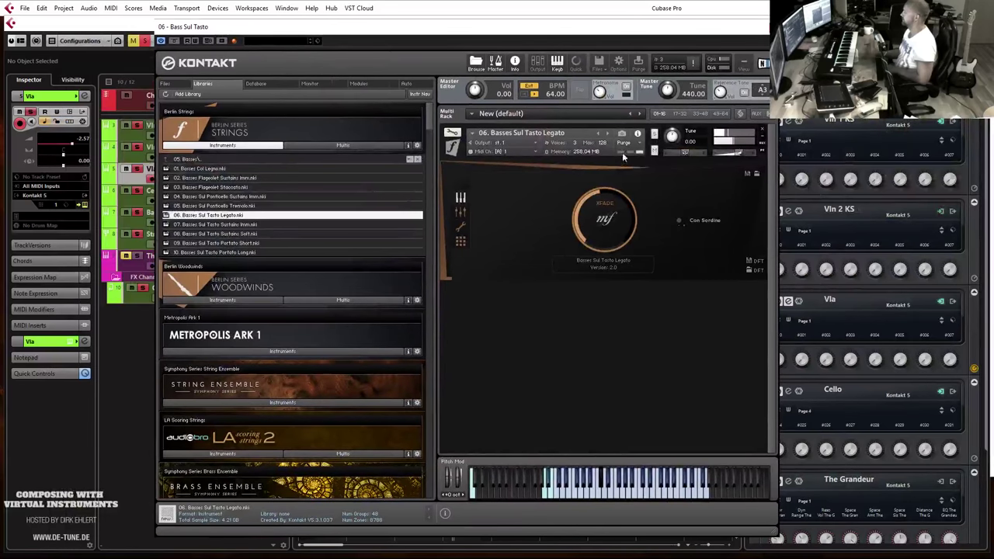
{"action": "left_click_drag", "start_coordinate": [739, 156], "coordinate": [737, 156]}
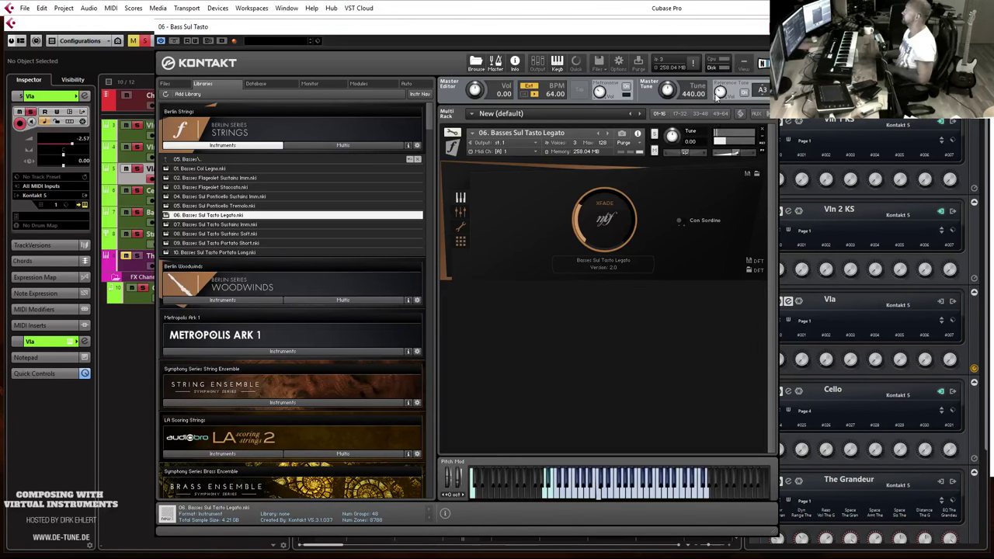
{"action": "key", "text": "Escape"}
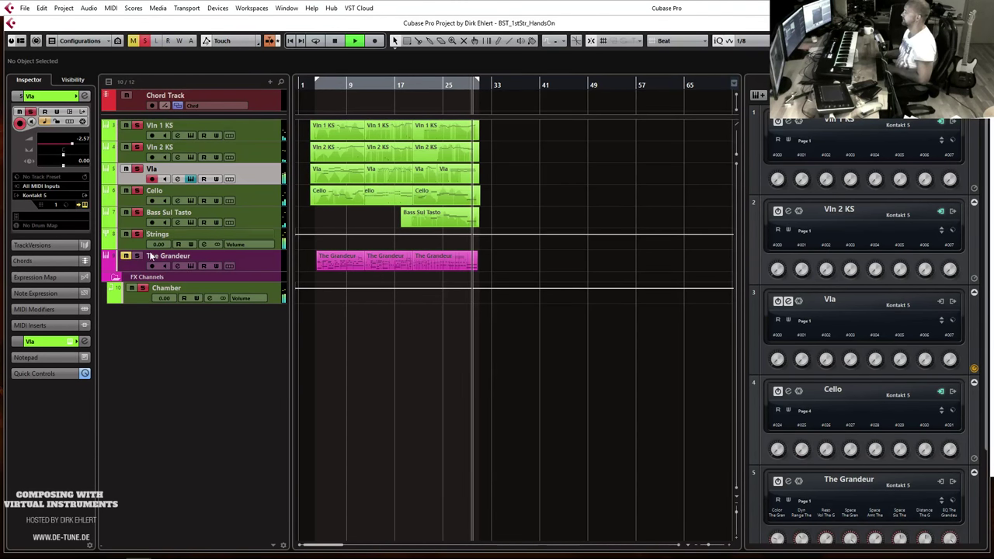
Stop playback, clear all solo states and return to the MixConsole.
{"action": "key", "text": "space"}
{"action": "left_click", "coordinate": [144, 41]}
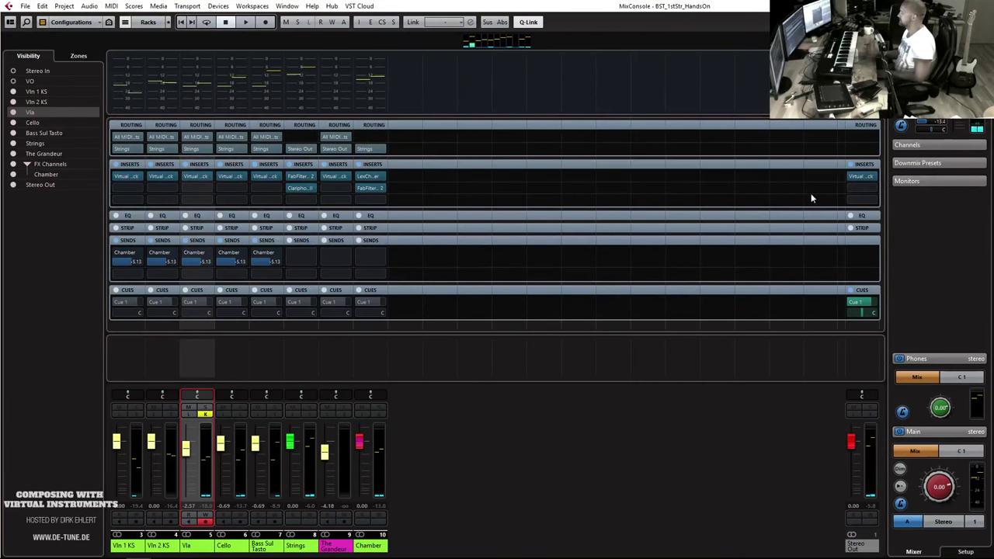
Check the Virtual Mix Rack on the Stereo Out channel and insert Slate's VBC Rack in its second insert slot.
{"action": "left_click", "coordinate": [863, 177]}
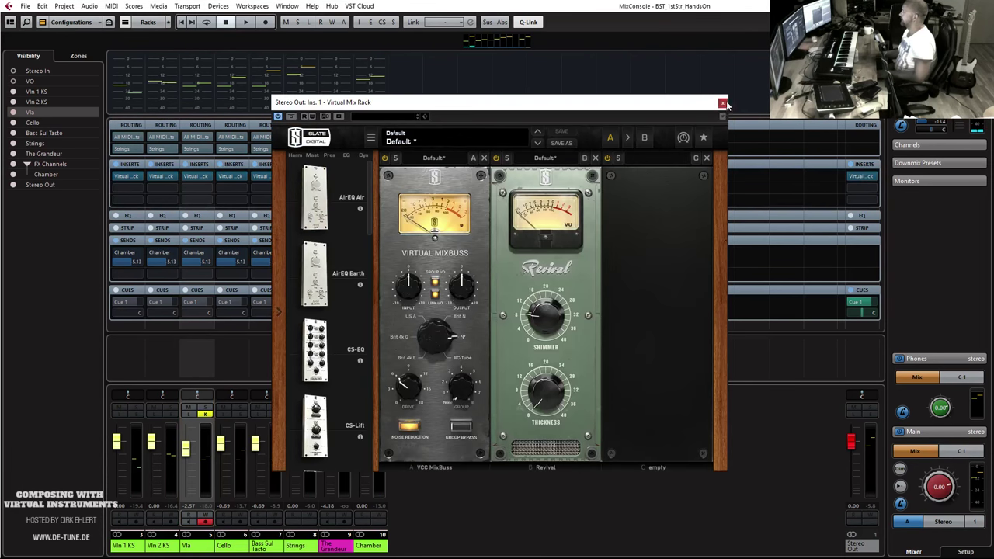
{"action": "left_click", "coordinate": [722, 102]}
{"action": "left_click", "coordinate": [866, 188]}
{"action": "left_click", "coordinate": [854, 250]}
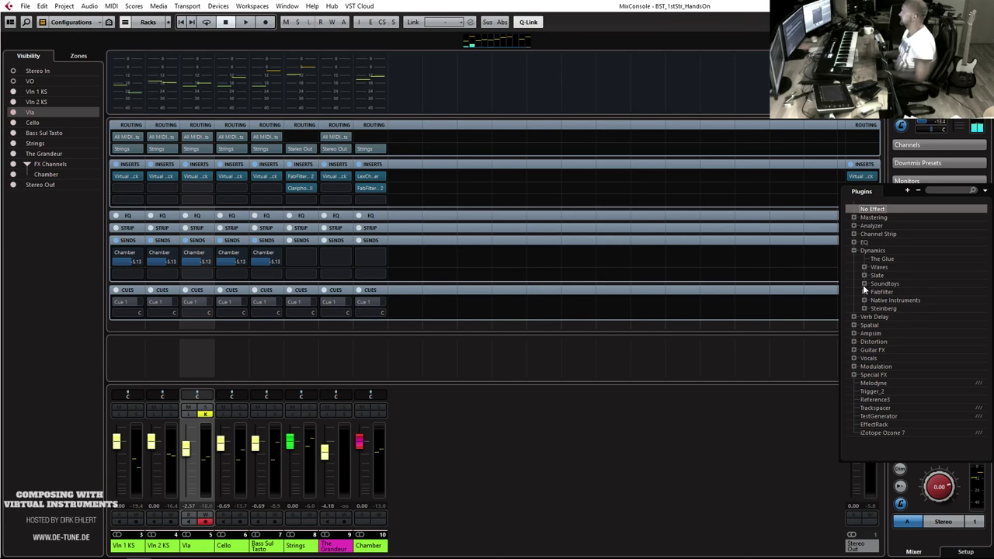
{"action": "left_click", "coordinate": [865, 275]}
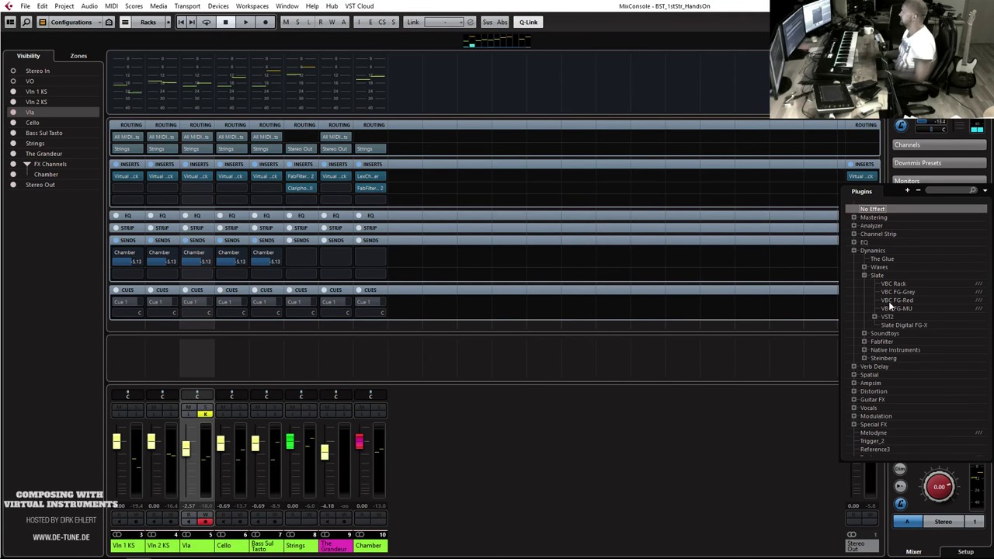
{"action": "left_click", "coordinate": [893, 284]}
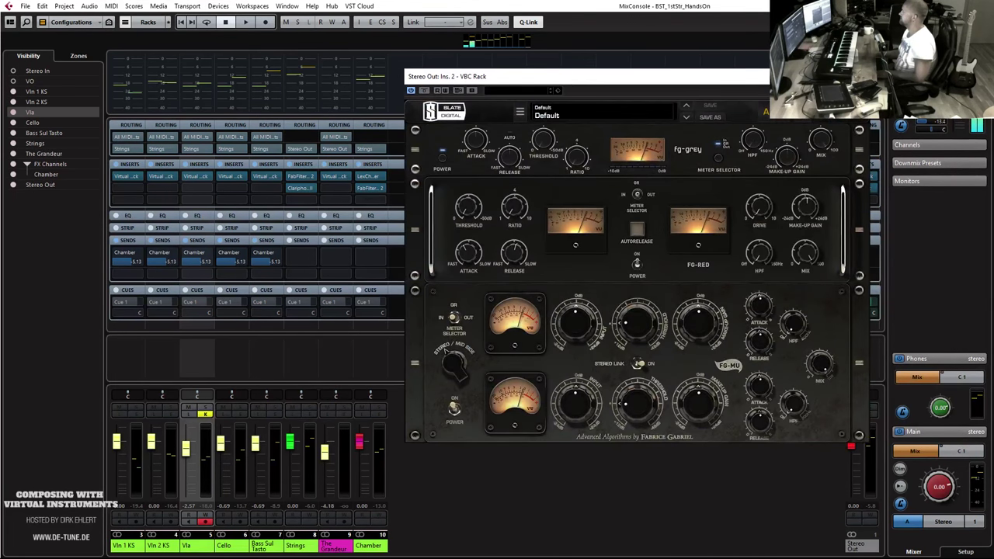
Load iZotope Ozone 7 from the Mastering plug-ins into the third insert slot of the Stereo Out channel.
{"action": "left_click", "coordinate": [869, 201]}
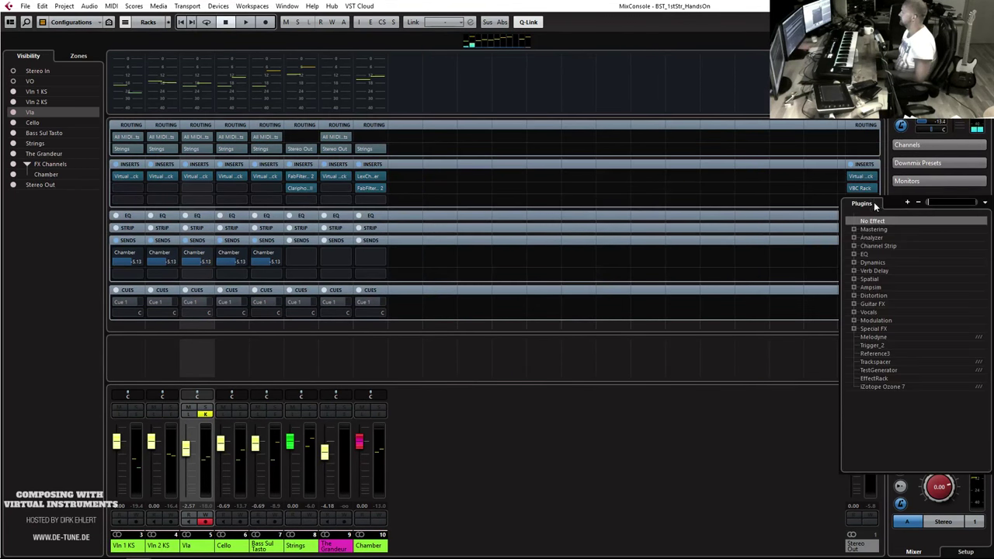
{"action": "left_click", "coordinate": [854, 229]}
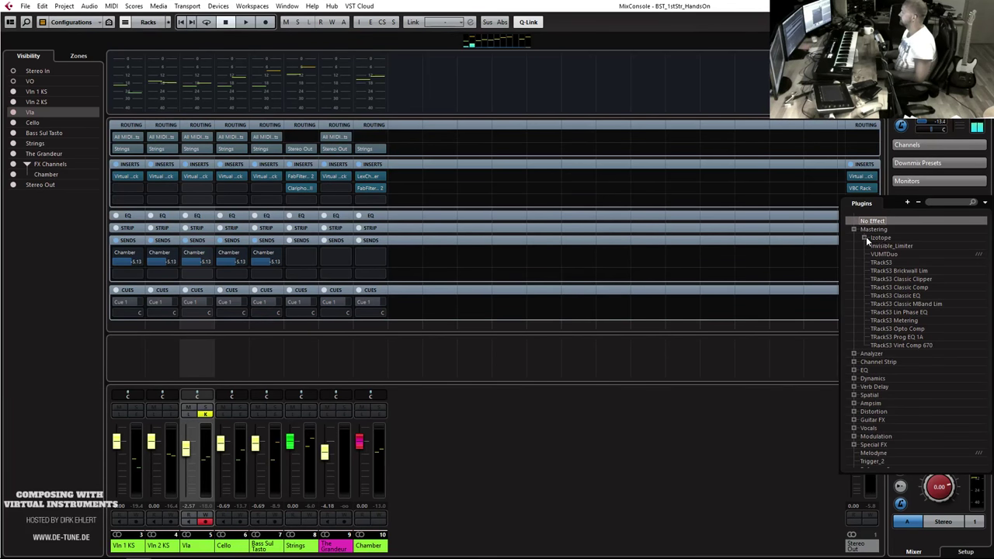
{"action": "left_click", "coordinate": [863, 238]}
{"action": "left_click", "coordinate": [902, 245]}
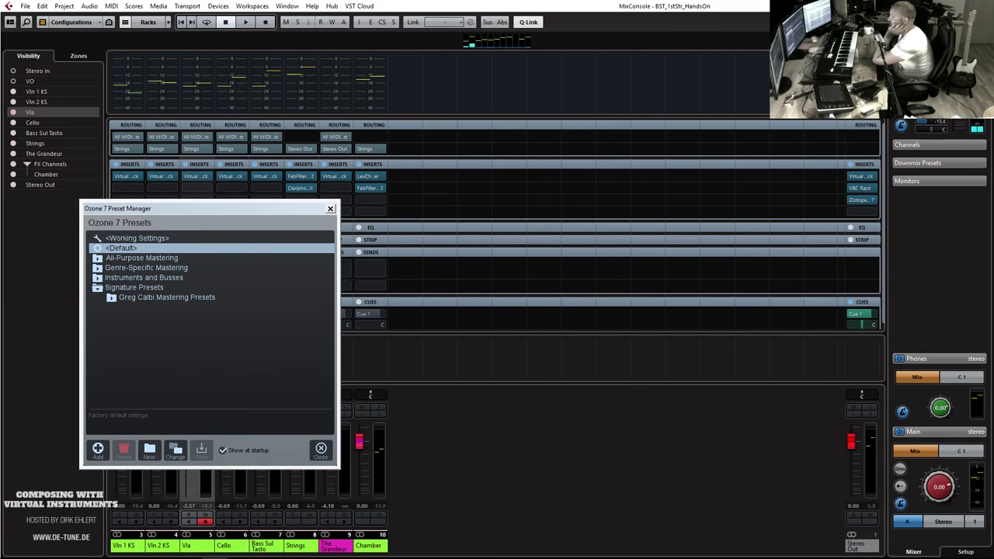
Look through the Genre-Specific Mastering presets in the Ozone 7 Preset Manager for one that suits the strings.
{"action": "left_click_drag", "start_coordinate": [150, 210], "coordinate": [220, 208]}
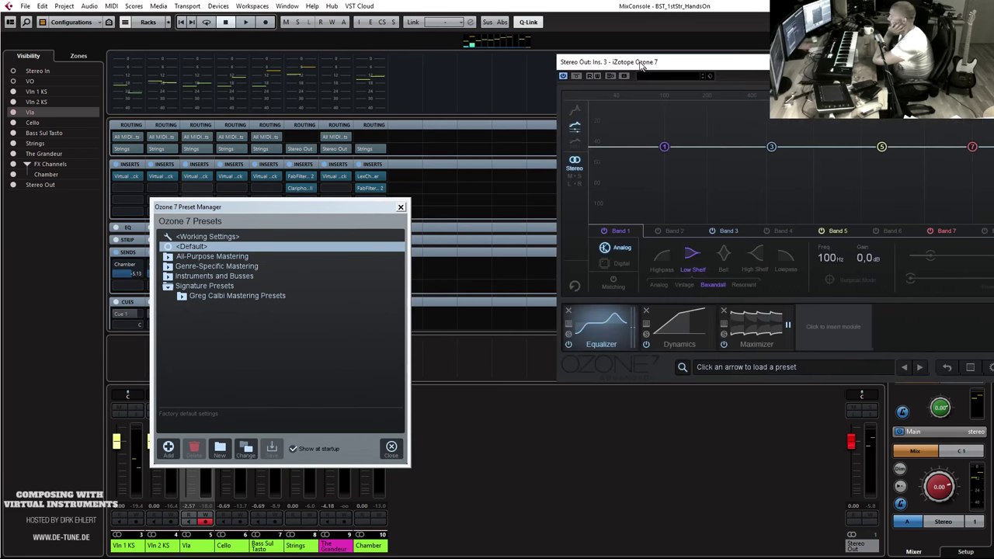
{"action": "left_click", "coordinate": [167, 267]}
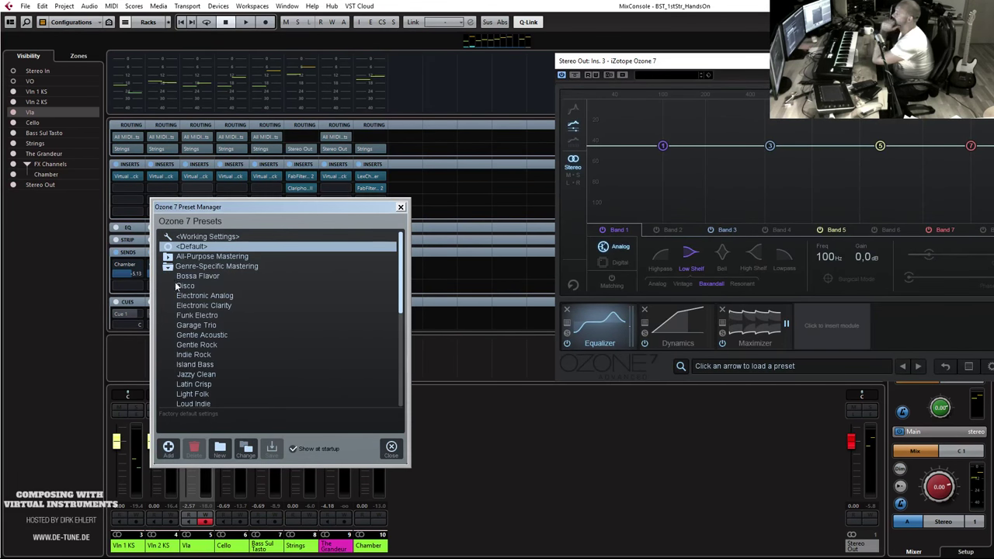
{"action": "scroll", "coordinate": [233, 280], "scroll_direction": "down", "scroll_amount": 1}
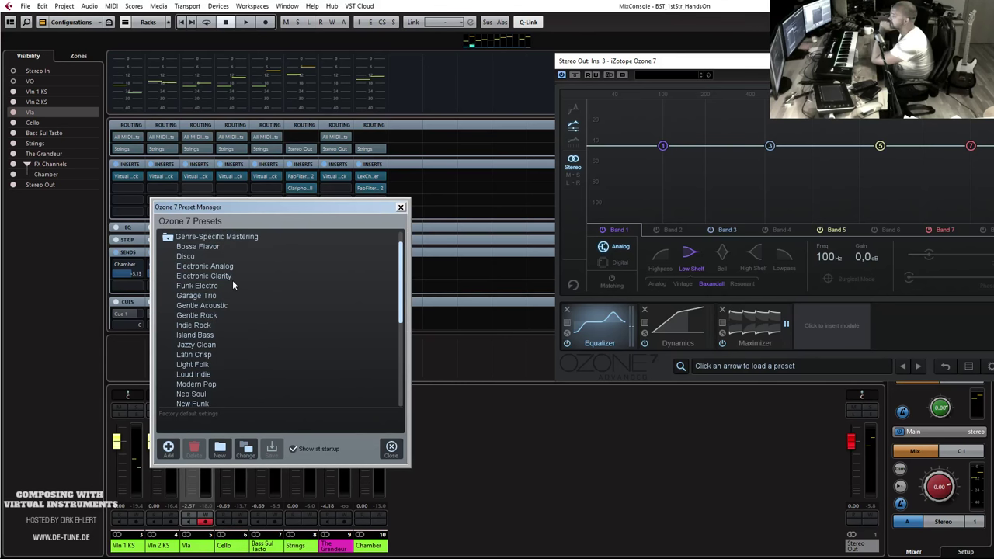
{"action": "scroll", "coordinate": [232, 284], "scroll_direction": "down", "scroll_amount": 3}
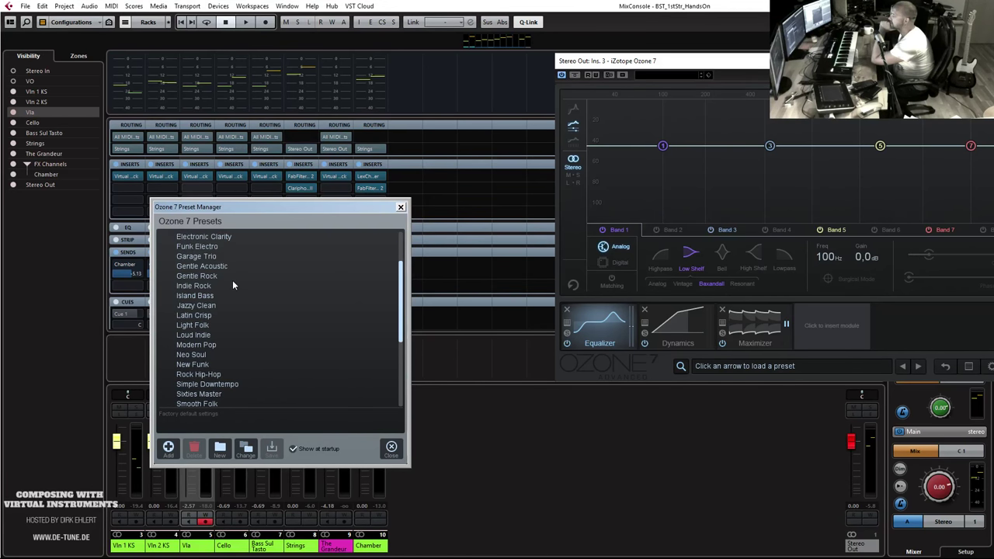
{"action": "scroll", "coordinate": [232, 284], "scroll_direction": "down", "scroll_amount": 4}
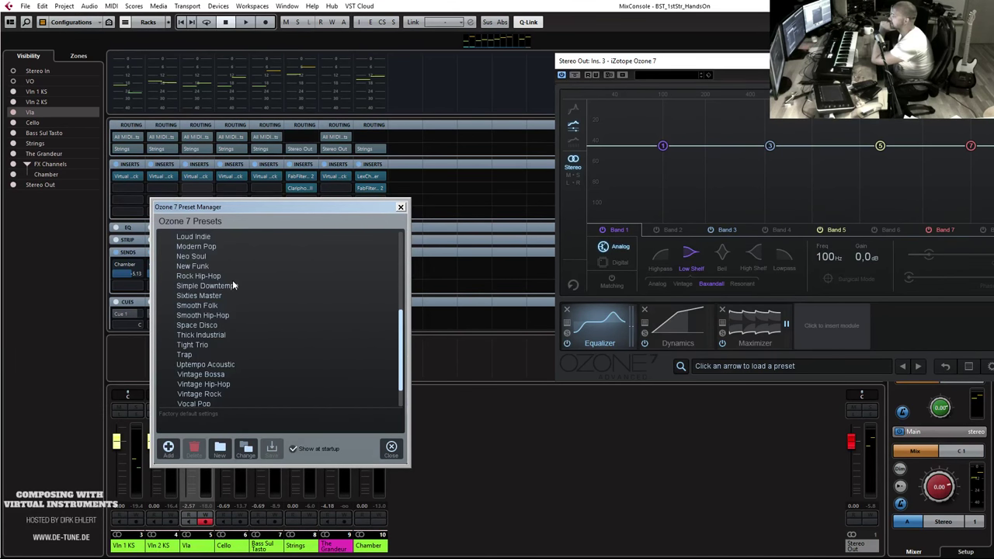
{"action": "scroll", "coordinate": [232, 284], "scroll_direction": "down", "scroll_amount": 1}
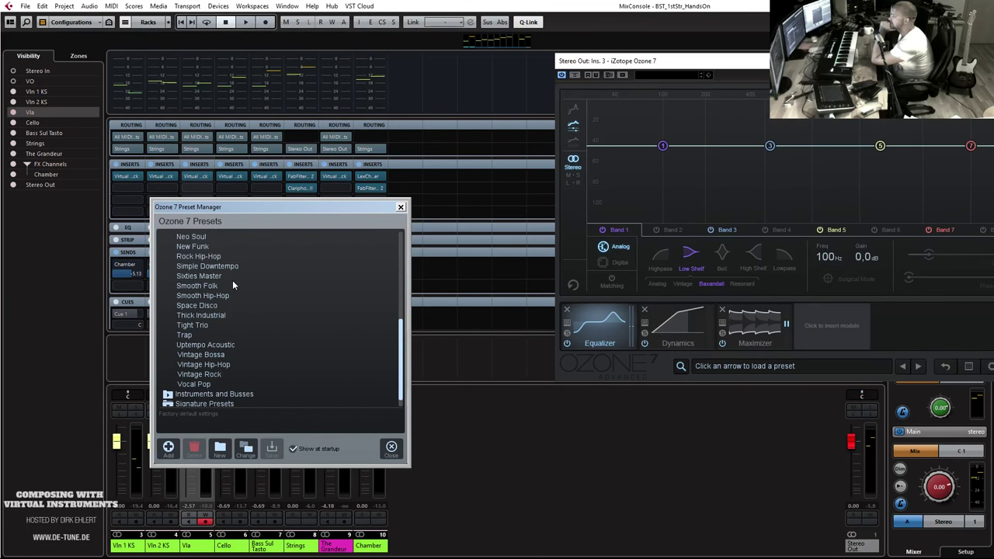
{"action": "scroll", "coordinate": [230, 296], "scroll_direction": "down", "scroll_amount": 1}
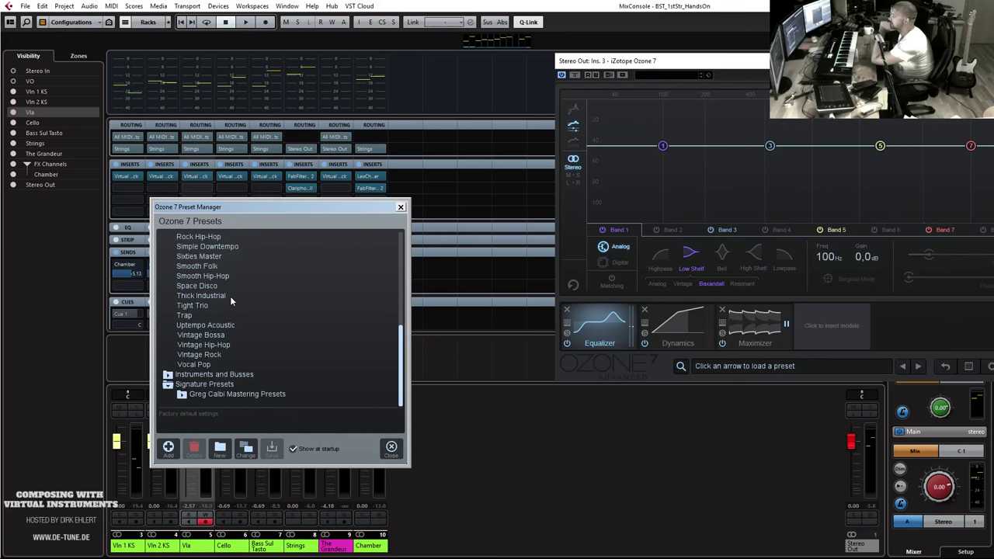
{"action": "scroll", "coordinate": [230, 296], "scroll_direction": "up", "scroll_amount": 10}
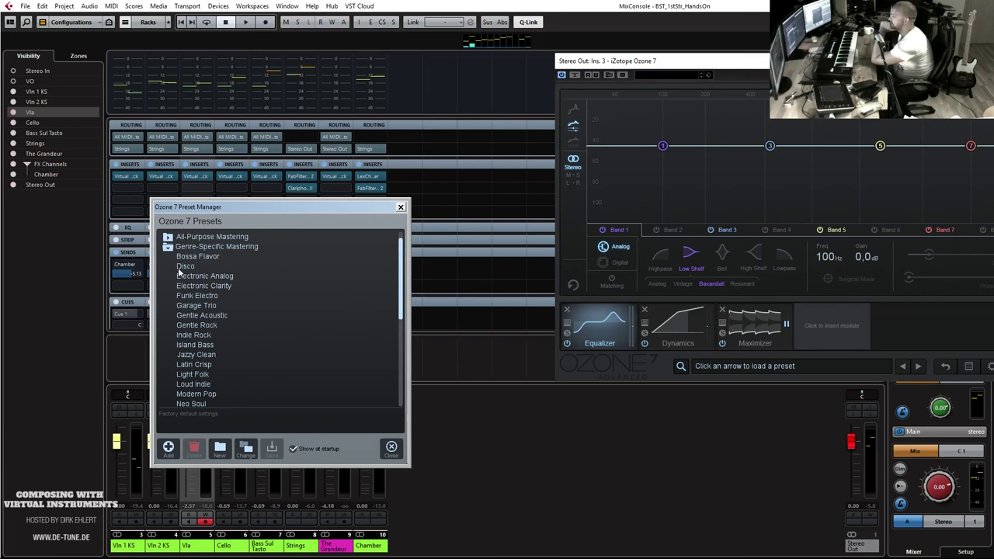
Look through the All-Purpose Mastering presets of Ozone 7 and collapse that folder again.
{"action": "left_click", "coordinate": [167, 238]}
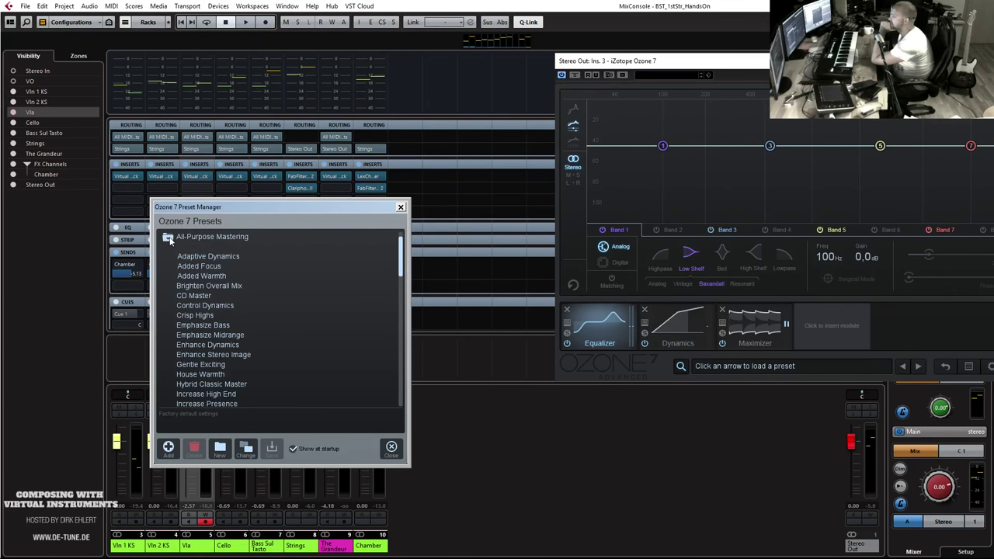
{"action": "scroll", "coordinate": [234, 284], "scroll_direction": "down", "scroll_amount": 2}
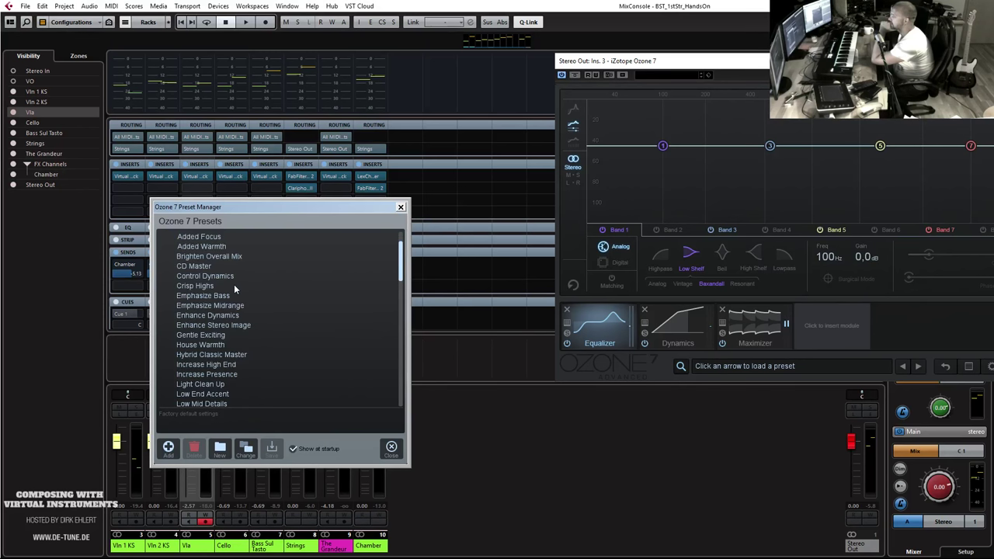
{"action": "scroll", "coordinate": [234, 287], "scroll_direction": "down", "scroll_amount": 1}
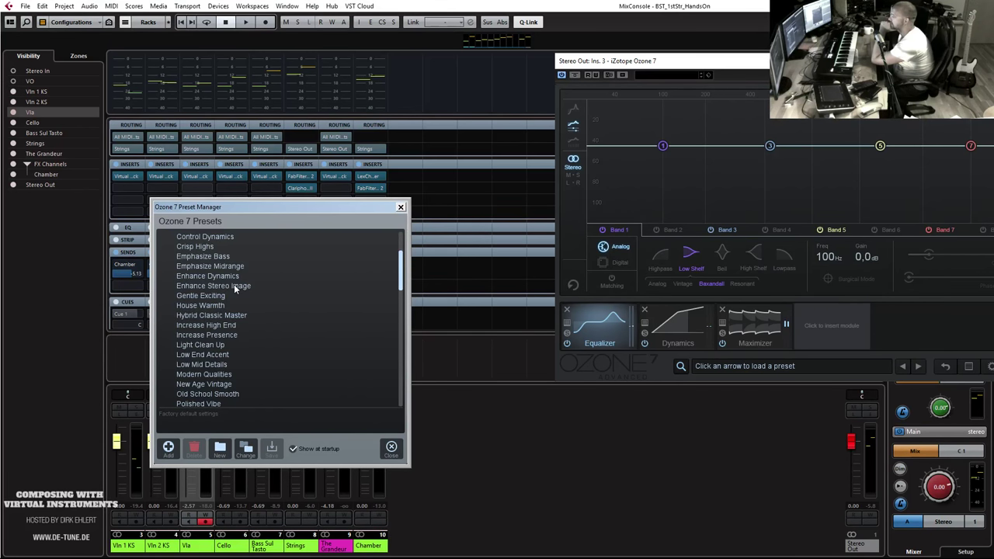
{"action": "scroll", "coordinate": [234, 285], "scroll_direction": "down", "scroll_amount": 1}
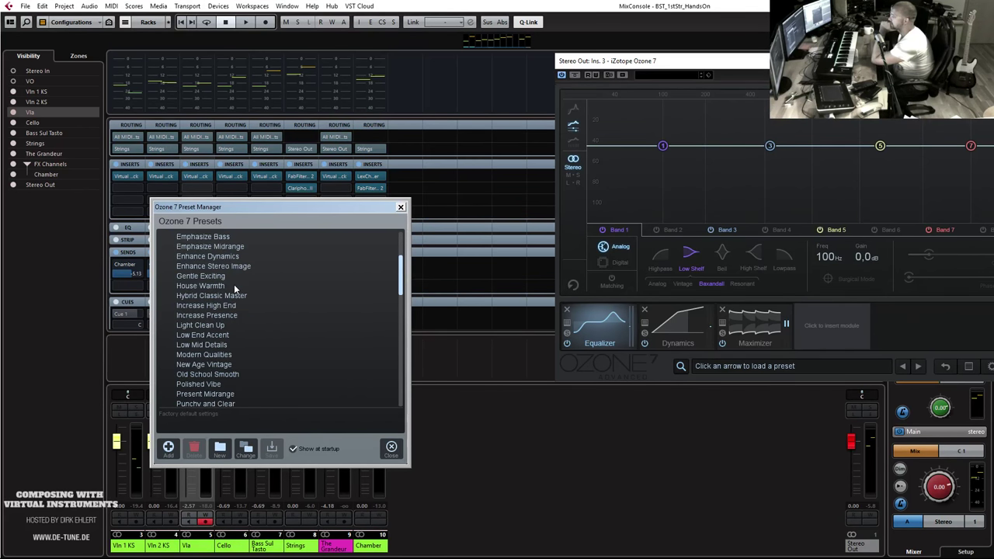
{"action": "scroll", "coordinate": [234, 285], "scroll_direction": "down", "scroll_amount": 1}
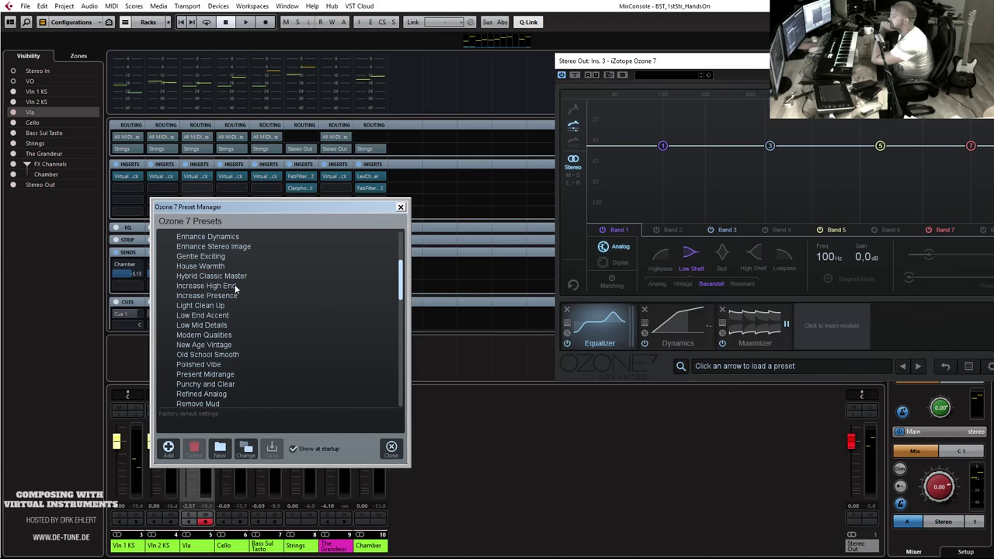
{"action": "scroll", "coordinate": [235, 287], "scroll_direction": "up", "scroll_amount": 6}
{"action": "left_click", "coordinate": [168, 241]}
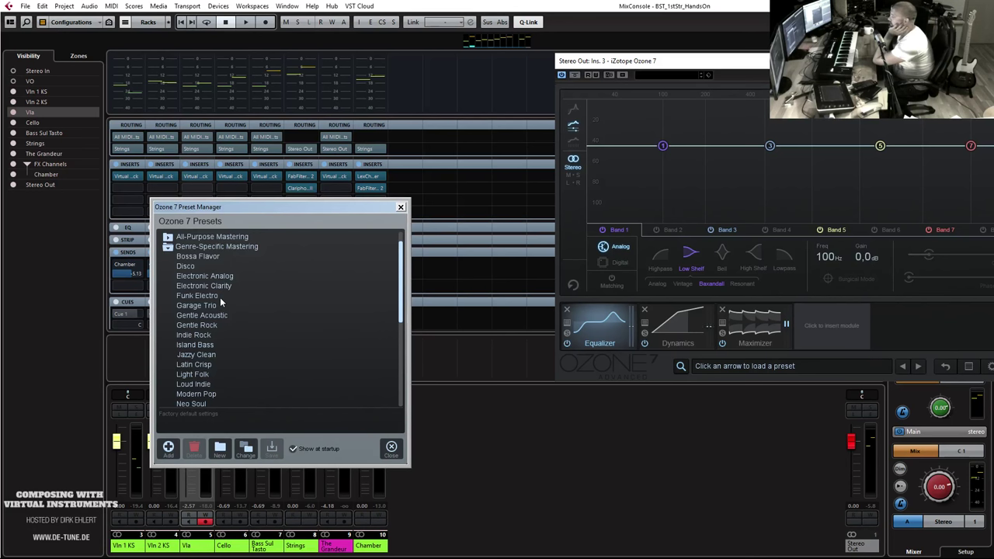
Go through the Genre-Specific Mastering presets a second time, from the first entries down to Vocal Pop.
{"action": "scroll", "coordinate": [220, 303], "scroll_direction": "down", "scroll_amount": 3}
{"action": "scroll", "coordinate": [220, 305], "scroll_direction": "down", "scroll_amount": 2}
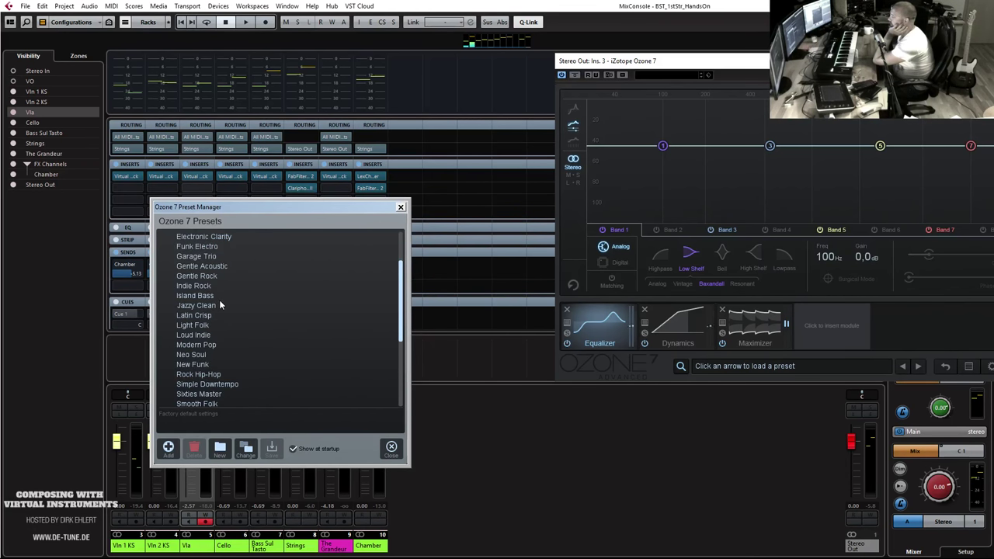
{"action": "scroll", "coordinate": [220, 305], "scroll_direction": "down", "scroll_amount": 1}
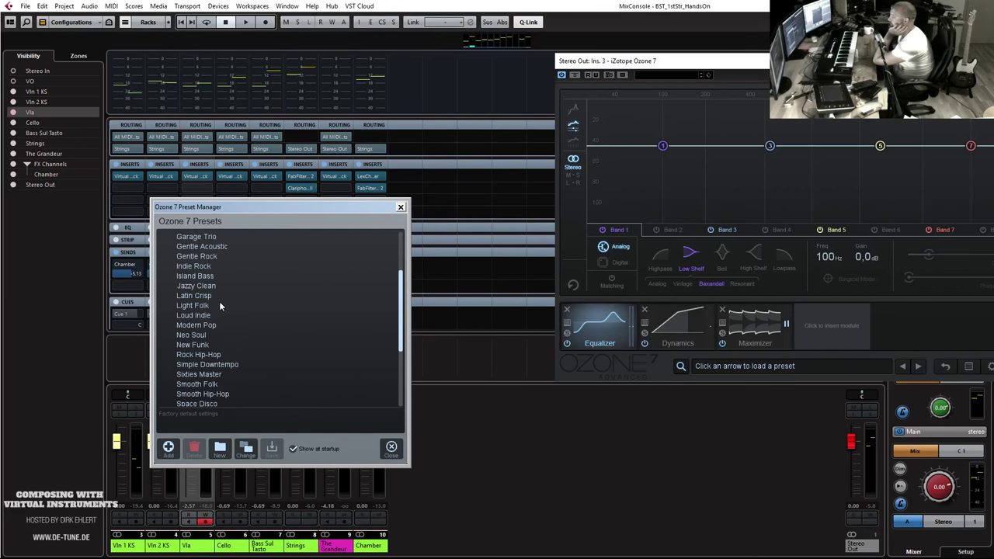
{"action": "scroll", "coordinate": [219, 305], "scroll_direction": "down", "scroll_amount": 1}
{"action": "scroll", "coordinate": [219, 305], "scroll_direction": "down", "scroll_amount": 1}
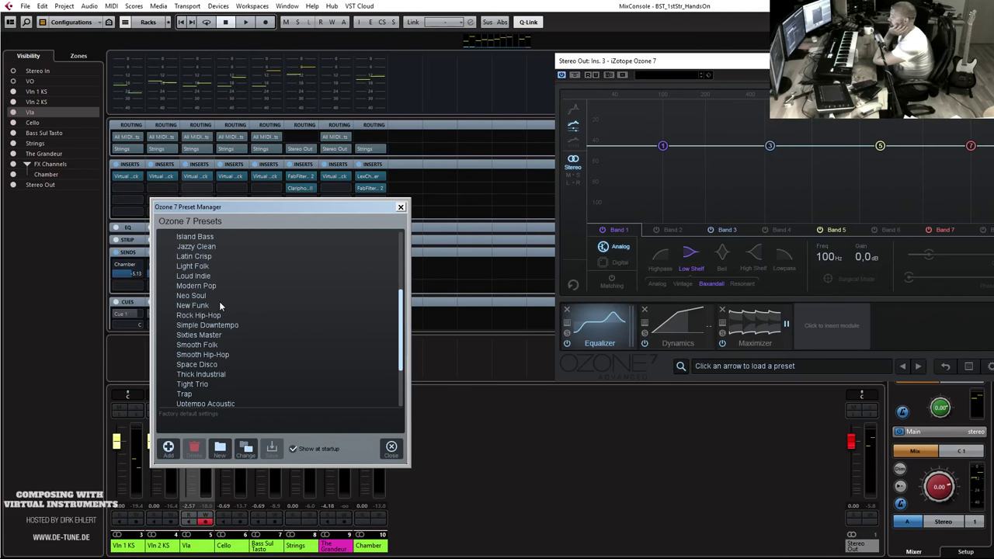
{"action": "scroll", "coordinate": [219, 305], "scroll_direction": "down", "scroll_amount": 1}
{"action": "scroll", "coordinate": [219, 305], "scroll_direction": "down", "scroll_amount": 1}
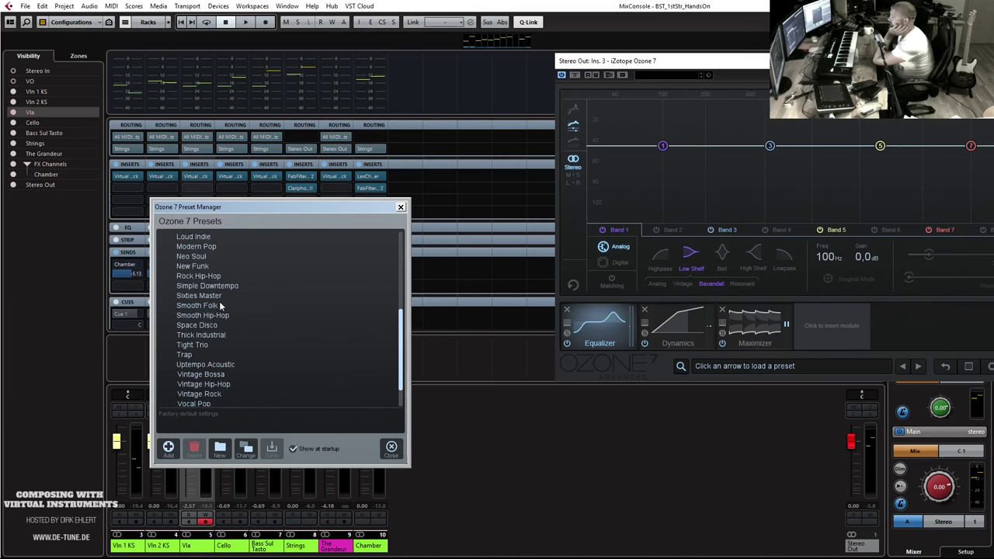
{"action": "scroll", "coordinate": [219, 305], "scroll_direction": "down", "scroll_amount": 1}
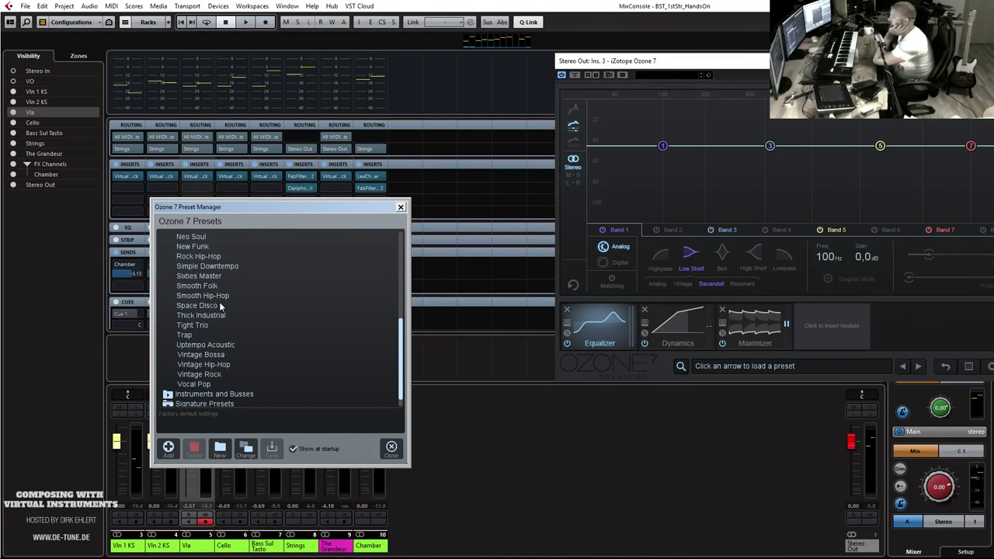
{"action": "scroll", "coordinate": [219, 305], "scroll_direction": "down", "scroll_amount": 1}
Expand the Instruments and Busses presets of Ozone 7 and read through them for a fitting option.
{"action": "left_click", "coordinate": [167, 375]}
{"action": "scroll", "coordinate": [268, 339], "scroll_direction": "down", "scroll_amount": 5}
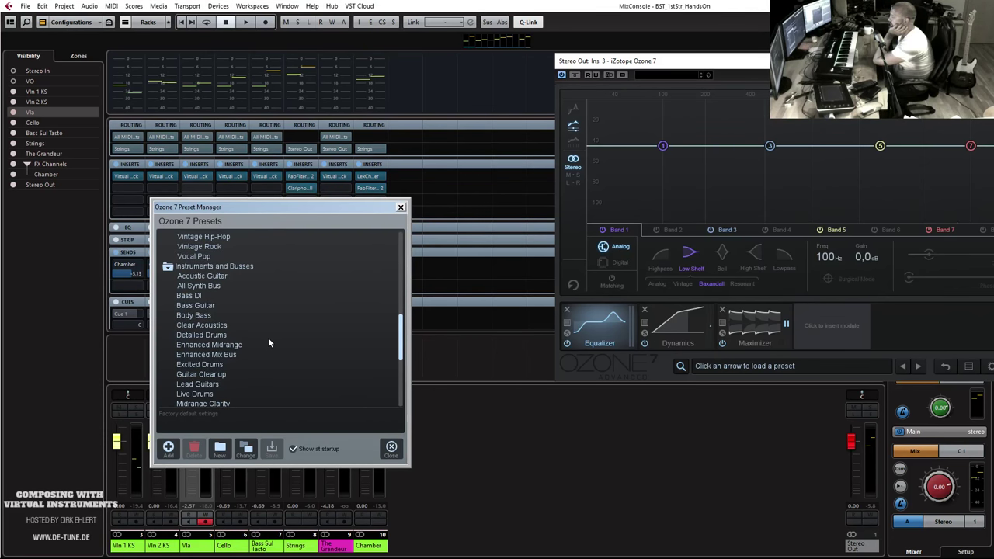
{"action": "scroll", "coordinate": [271, 344], "scroll_direction": "down", "scroll_amount": 3}
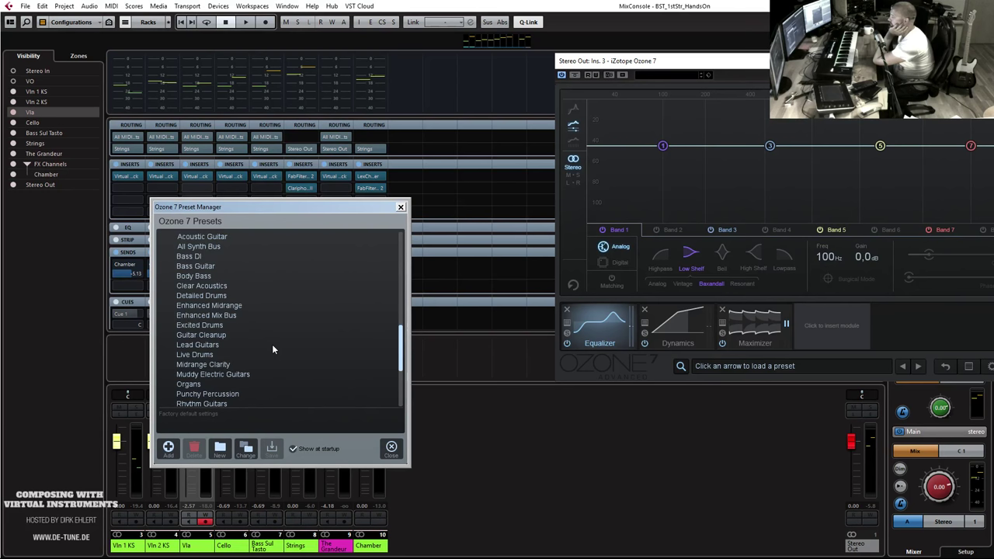
{"action": "scroll", "coordinate": [247, 355], "scroll_direction": "down", "scroll_amount": 5}
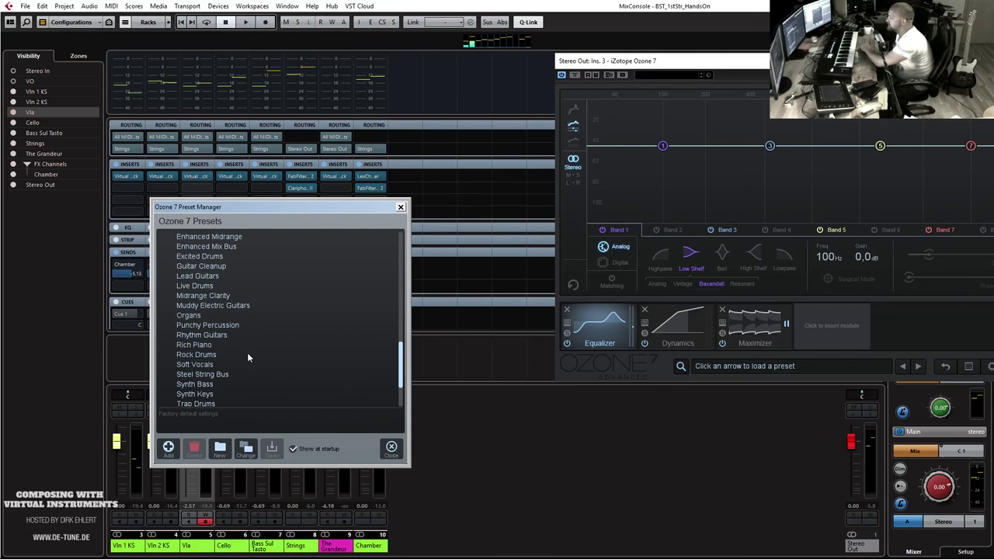
{"action": "scroll", "coordinate": [247, 358], "scroll_direction": "down", "scroll_amount": 1}
{"action": "scroll", "coordinate": [247, 358], "scroll_direction": "up", "scroll_amount": 5}
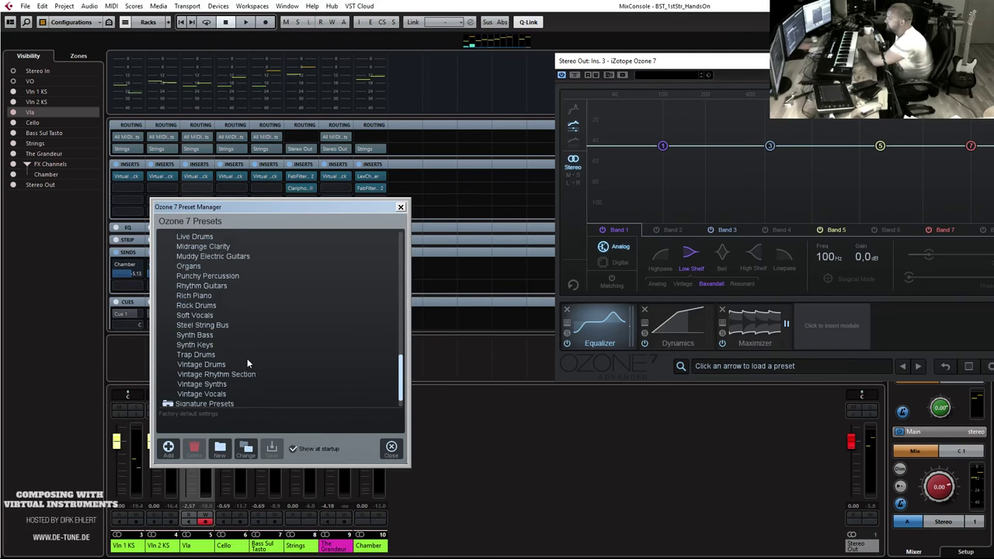
{"action": "scroll", "coordinate": [247, 362], "scroll_direction": "up", "scroll_amount": 1}
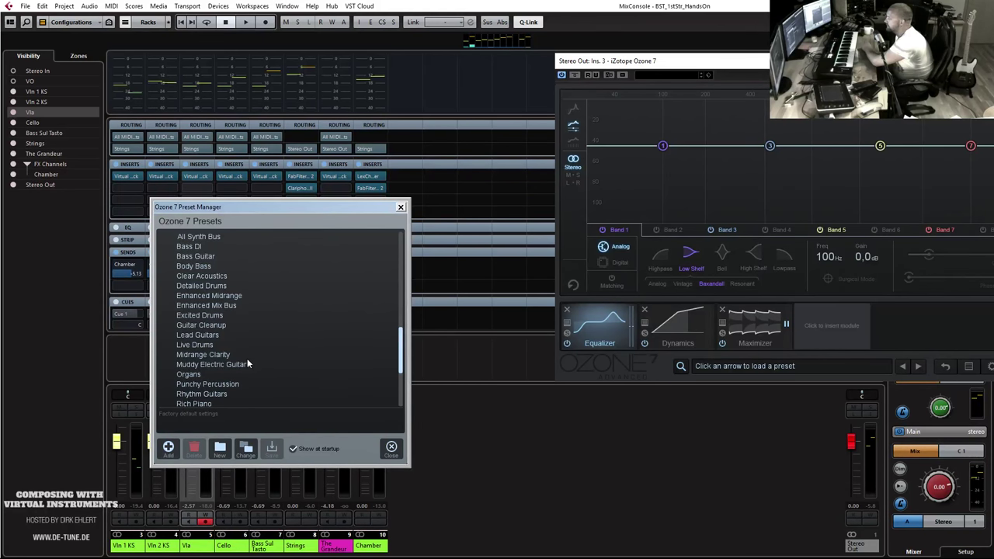
Close the Ozone 7 Preset Manager and remove Ozone 7 from the third insert slot of the Stereo Out channel.
{"action": "left_click", "coordinate": [400, 208]}
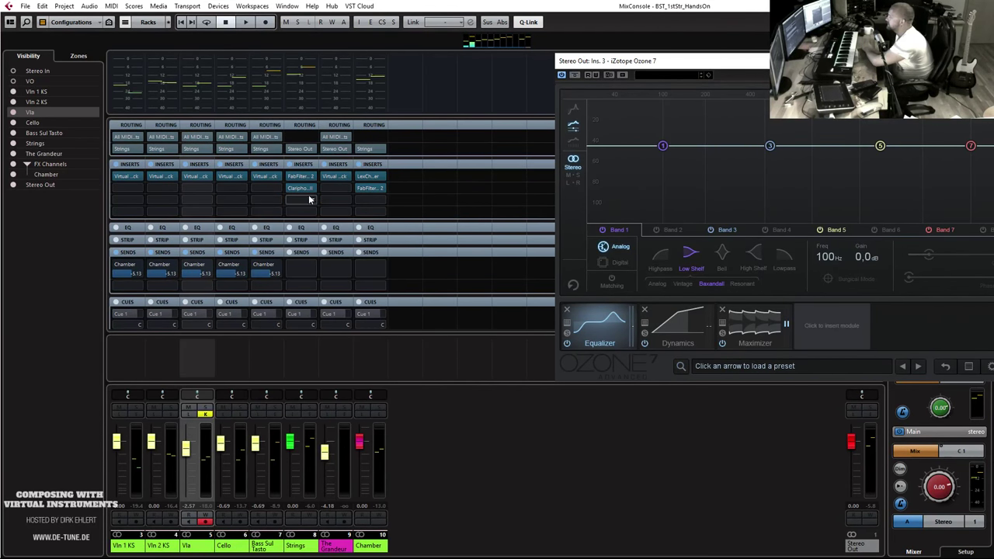
{"action": "left_click_drag", "start_coordinate": [859, 65], "coordinate": [309, 78]}
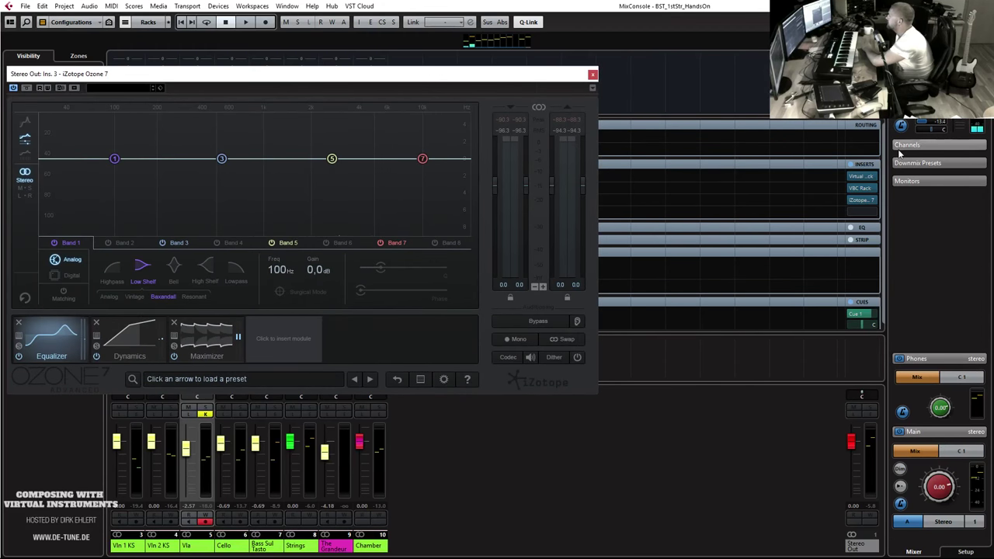
{"action": "left_click", "coordinate": [872, 210]}
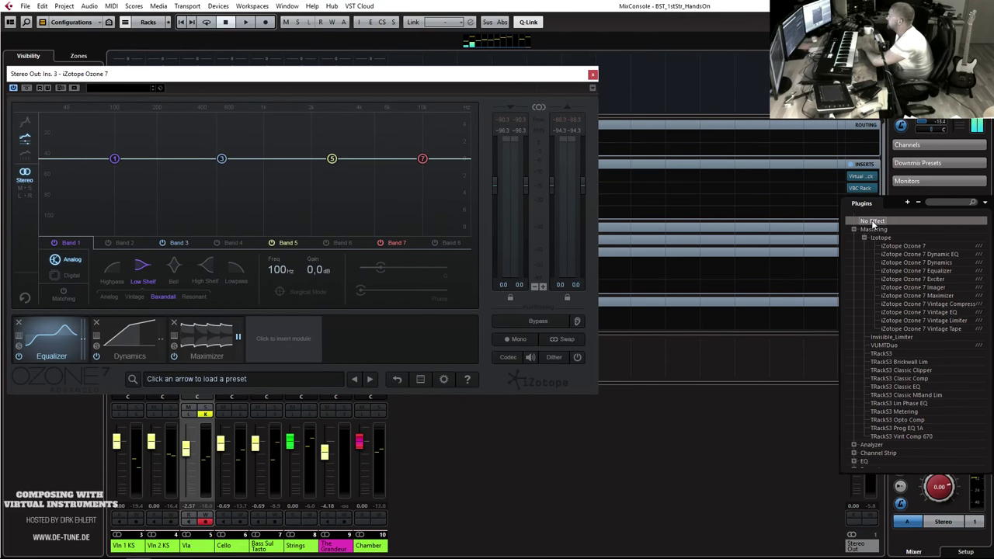
{"action": "left_click", "coordinate": [872, 220]}
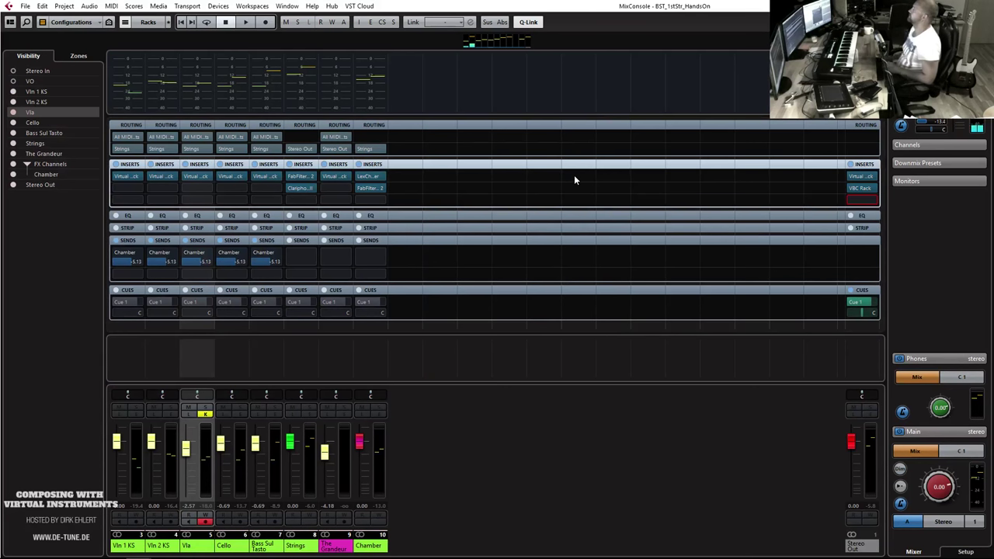
Play the arrangement and compare the Control Room's Master level meter with its Loudness readout, leaving Loudness displayed.
{"action": "key", "text": "space"}
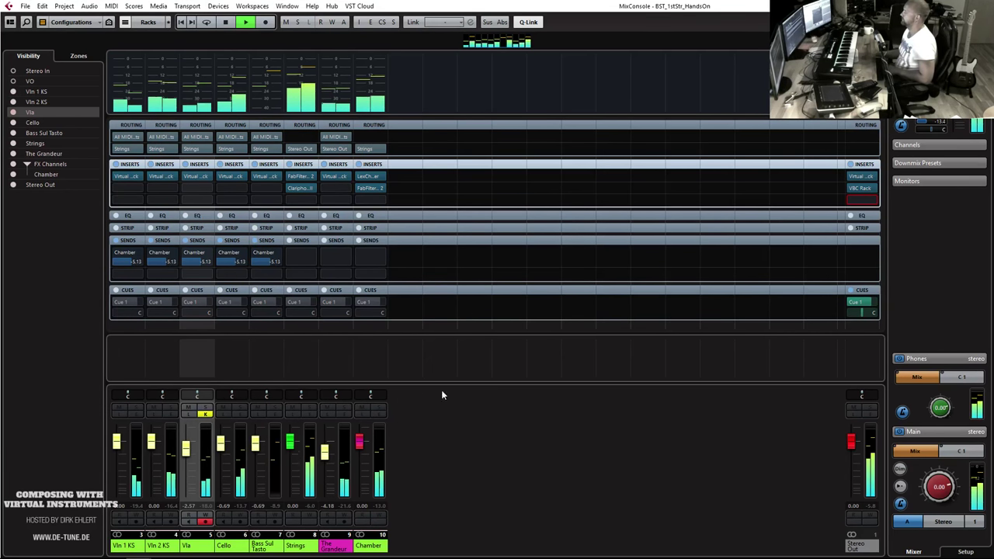
{"action": "left_click", "coordinate": [963, 109]}
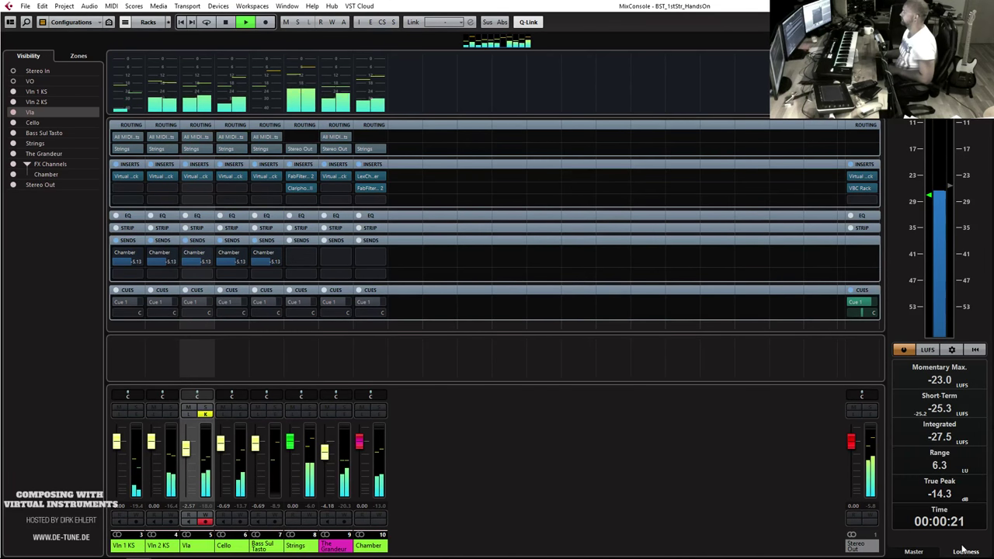
{"action": "left_click", "coordinate": [914, 551]}
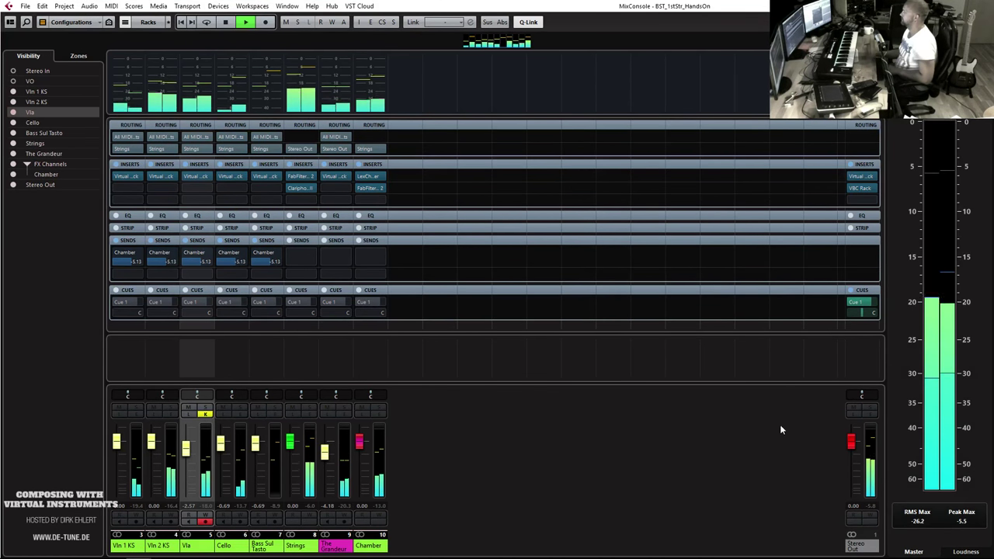
{"action": "left_click", "coordinate": [965, 551]}
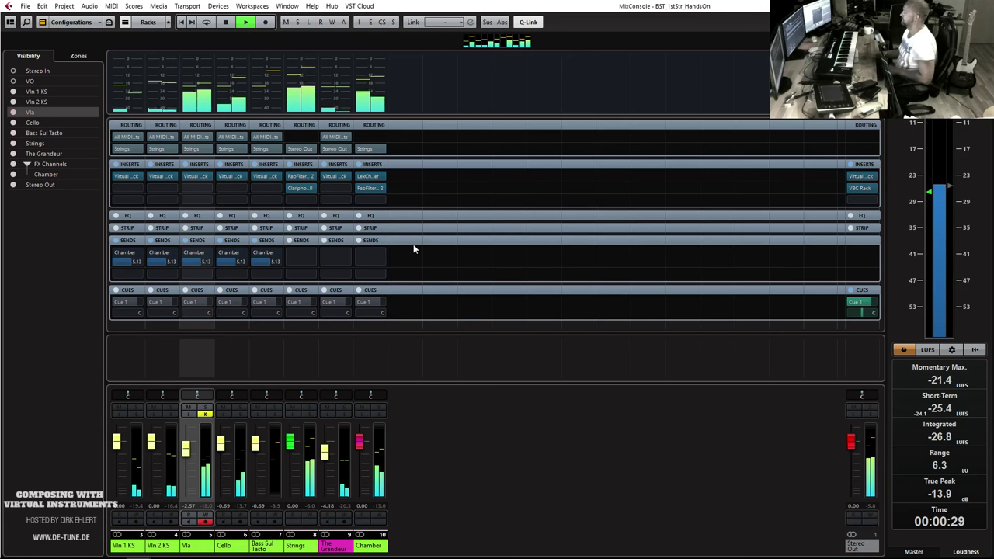
Insert iZotope Ozone 7 in the third insert slot of the Chamber channel.
{"action": "left_click", "coordinate": [381, 202]}
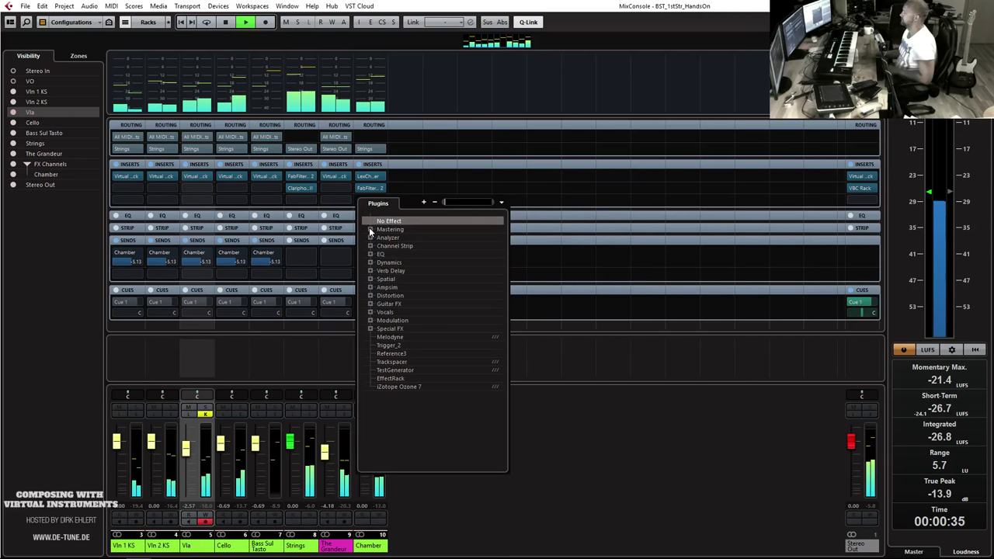
{"action": "left_click", "coordinate": [371, 229]}
{"action": "left_click", "coordinate": [382, 238]}
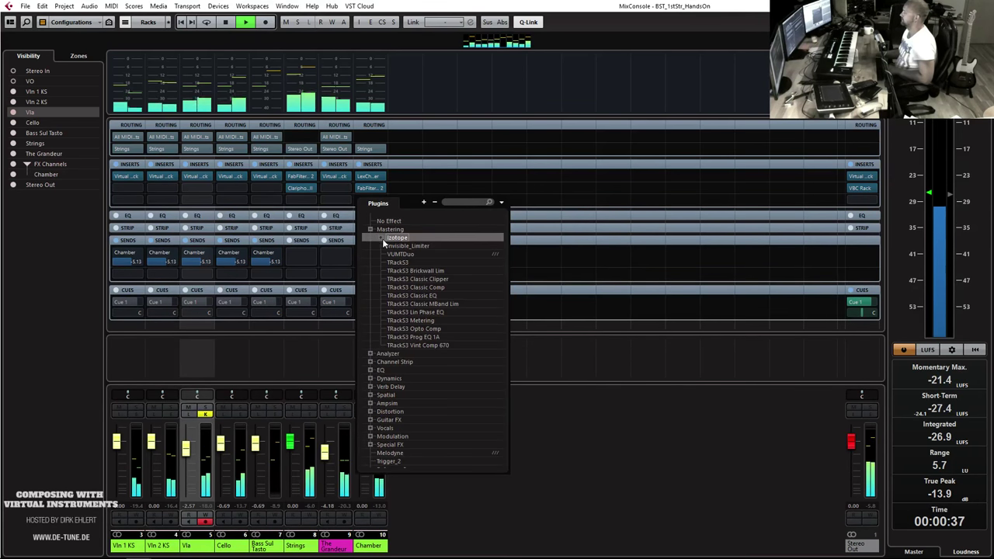
{"action": "left_click", "coordinate": [382, 238]}
{"action": "left_click", "coordinate": [411, 246]}
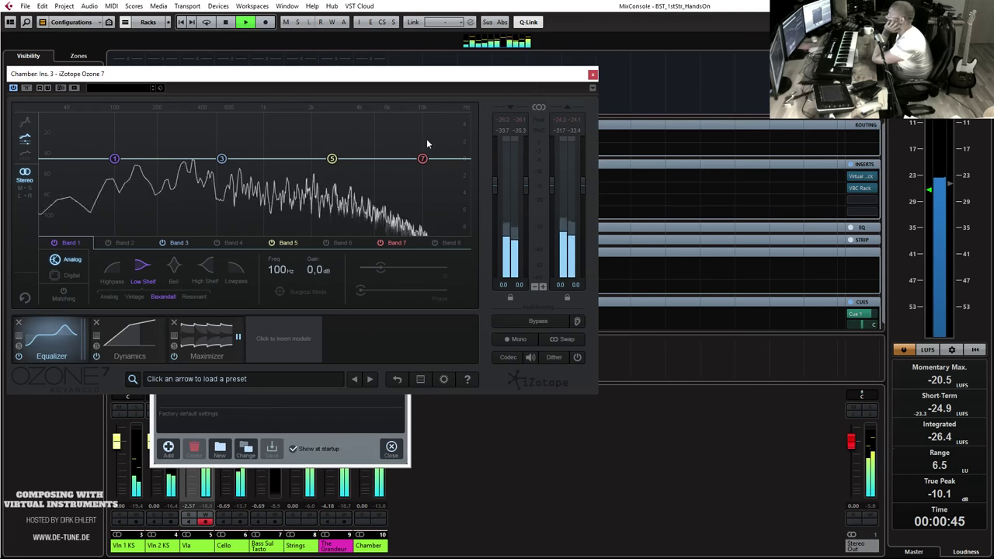
{"action": "left_click_drag", "start_coordinate": [240, 73], "coordinate": [452, 68]}
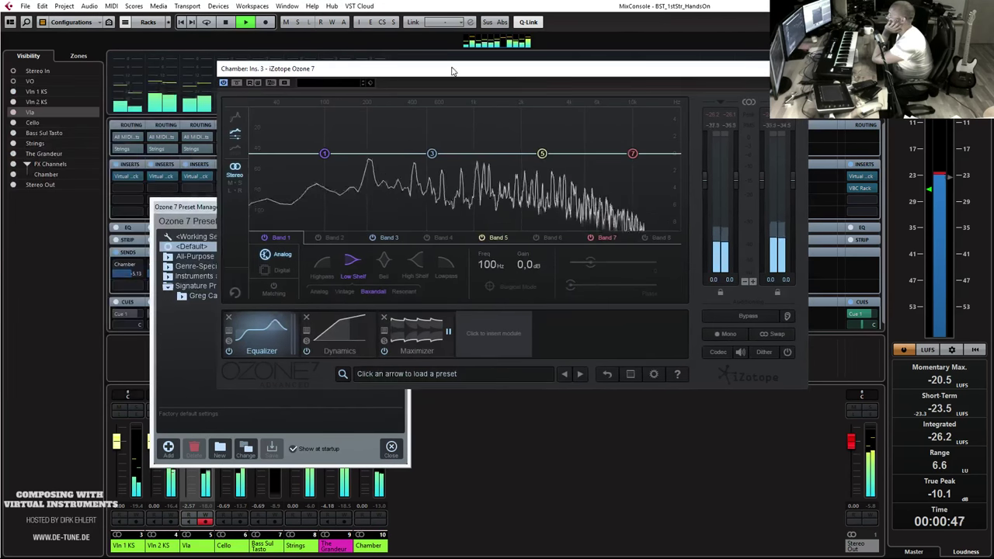
Remove the Equalizer, Dynamics and Maximizer modules from Ozone 7 and add a Vintage Tape module.
{"action": "left_click", "coordinate": [229, 317]}
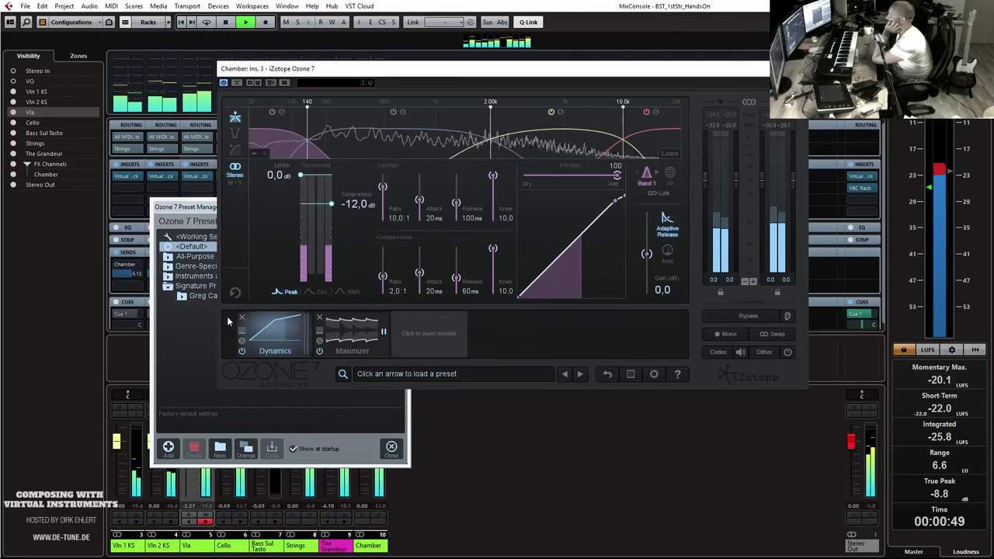
{"action": "left_click", "coordinate": [228, 317]}
{"action": "left_click", "coordinate": [229, 317]}
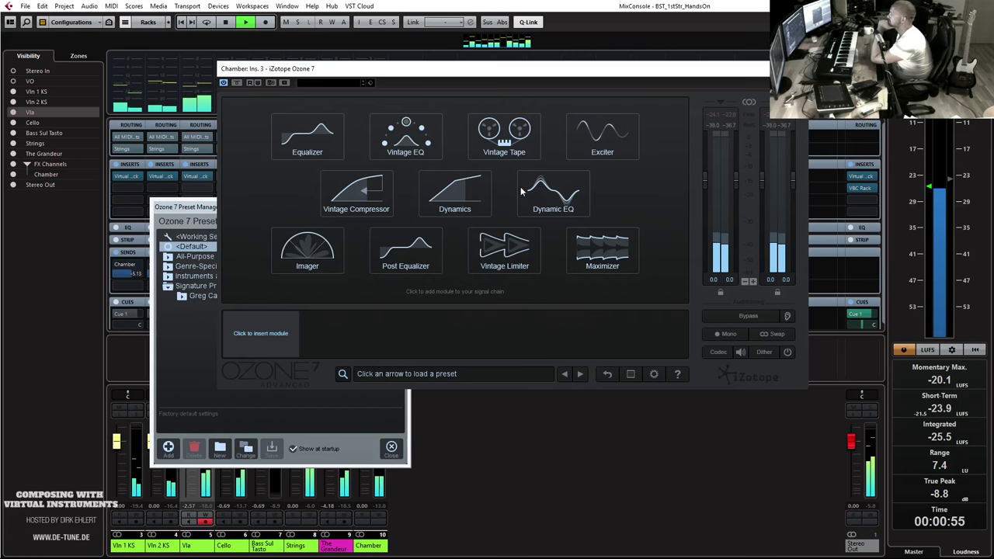
{"action": "left_click", "coordinate": [505, 137]}
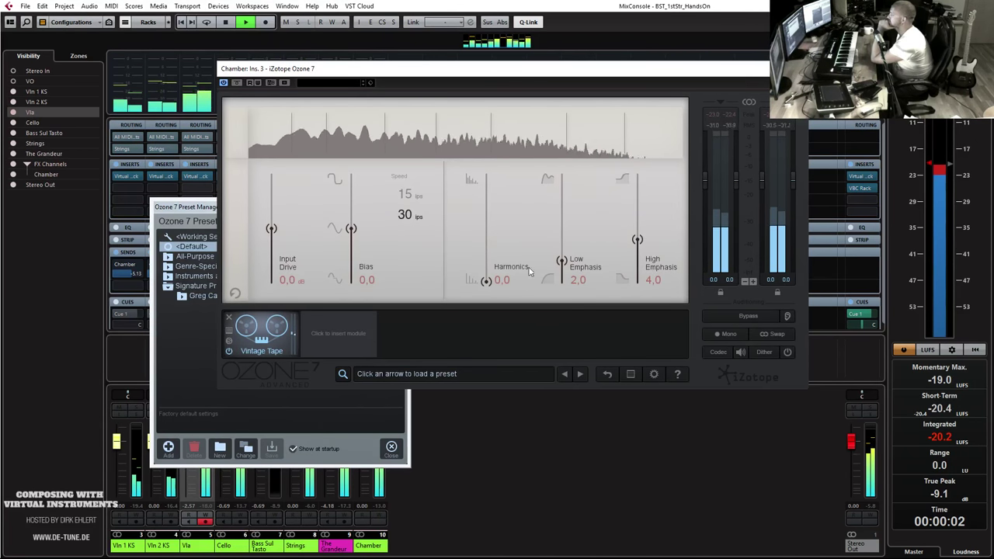
Set the Vintage Tape's High Emphasis and Low Emphasis to 2.5, Harmonics to 1.4 and Bias to -0.2.
{"action": "left_click_drag", "start_coordinate": [639, 244], "coordinate": [632, 260]}
{"action": "left_click_drag", "start_coordinate": [561, 261], "coordinate": [562, 255]}
{"action": "left_click_drag", "start_coordinate": [486, 280], "coordinate": [485, 267]}
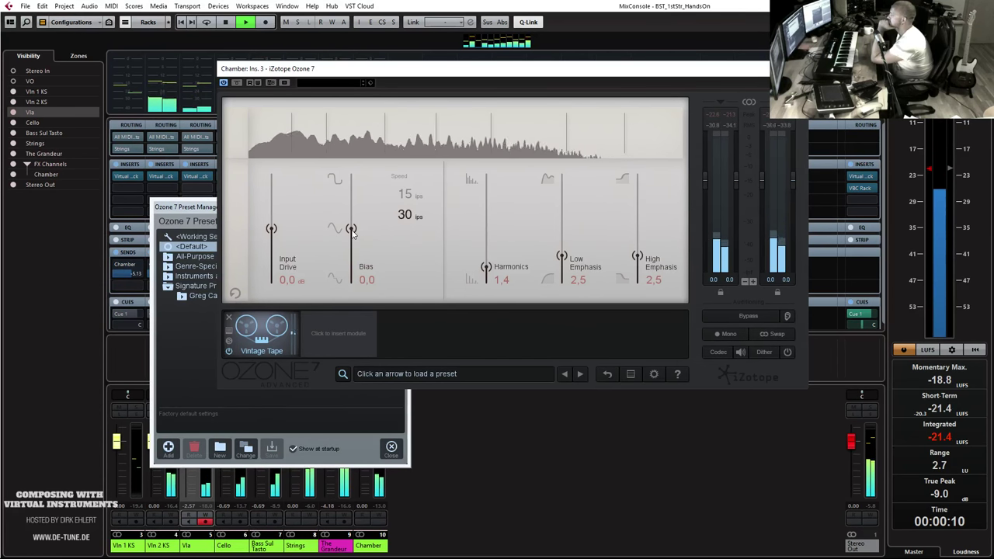
{"action": "left_click_drag", "start_coordinate": [351, 233], "coordinate": [351, 235]}
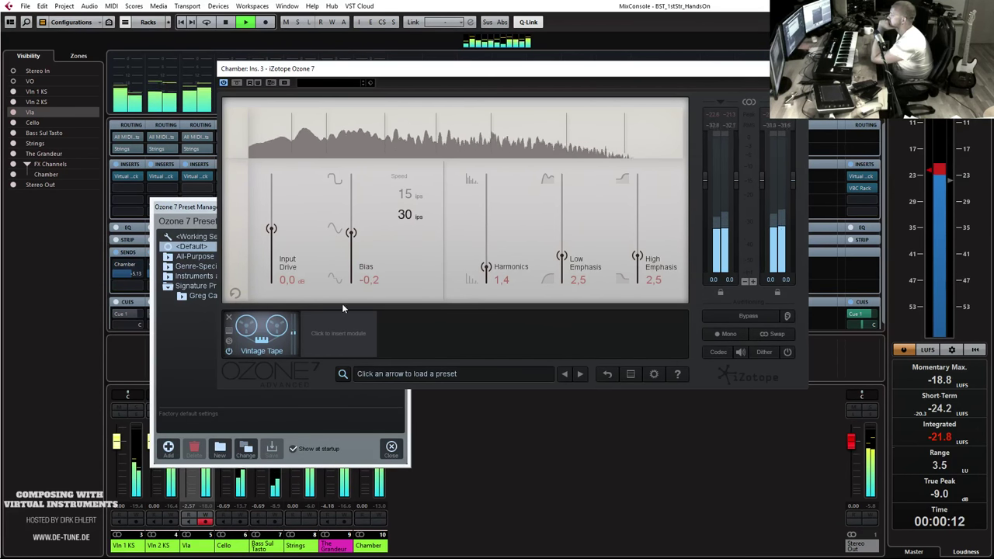
Add an Equalizer module after Vintage Tape and boost band 5 by 2.0 dB at about 3.48 kHz.
{"action": "left_click", "coordinate": [346, 333]}
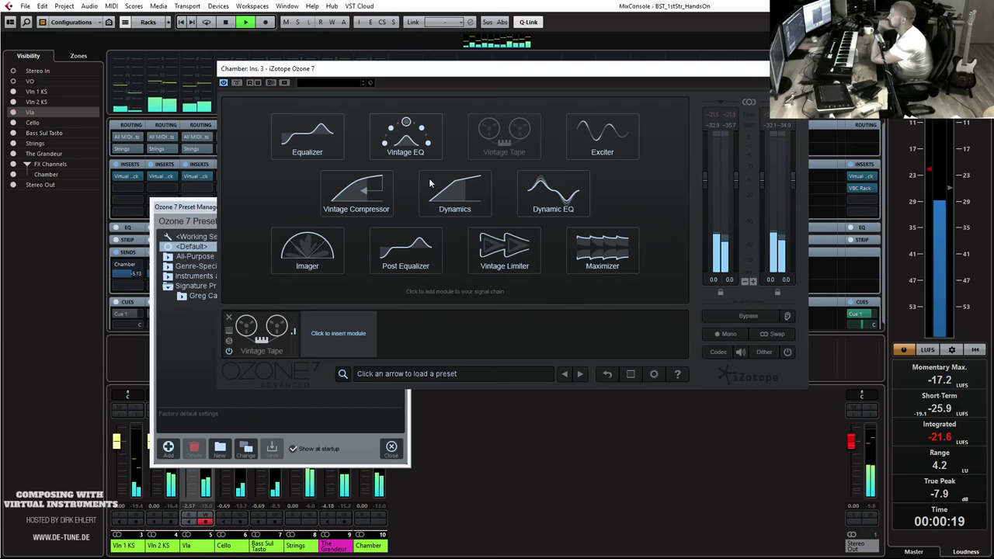
{"action": "left_click", "coordinate": [316, 136]}
{"action": "left_click", "coordinate": [542, 154]}
{"action": "left_click_drag", "start_coordinate": [543, 159], "coordinate": [559, 138]}
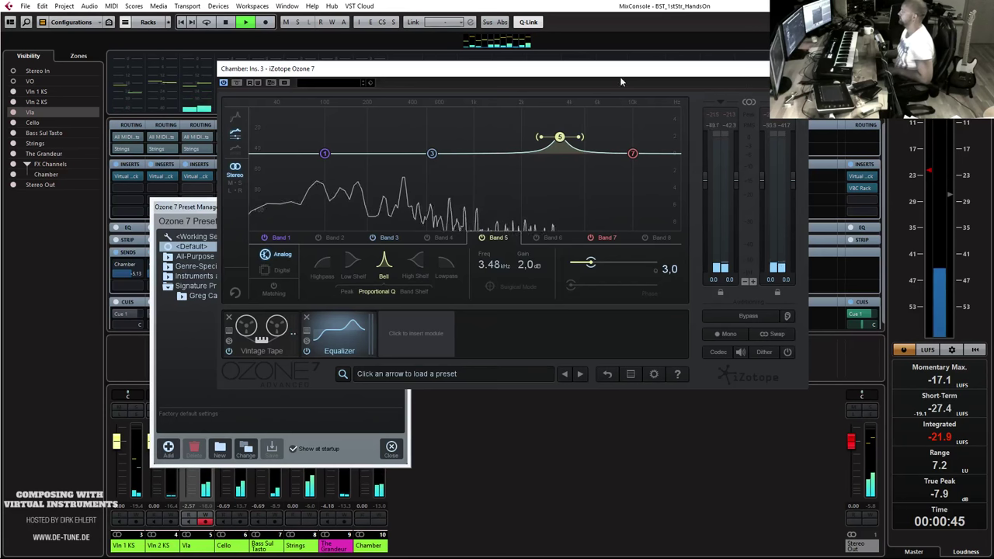
Close Ozone 7, stop playback and move the effect to the Chamber channel's fourth insert slot.
{"action": "left_click_drag", "start_coordinate": [621, 77], "coordinate": [797, 88]}
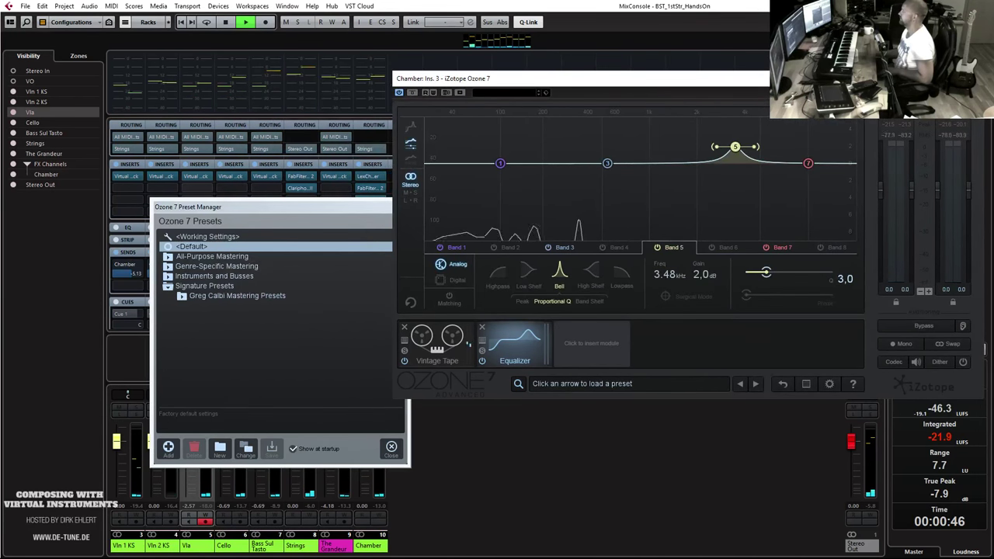
{"action": "left_click", "coordinate": [762, 78]}
{"action": "left_click", "coordinate": [762, 77]}
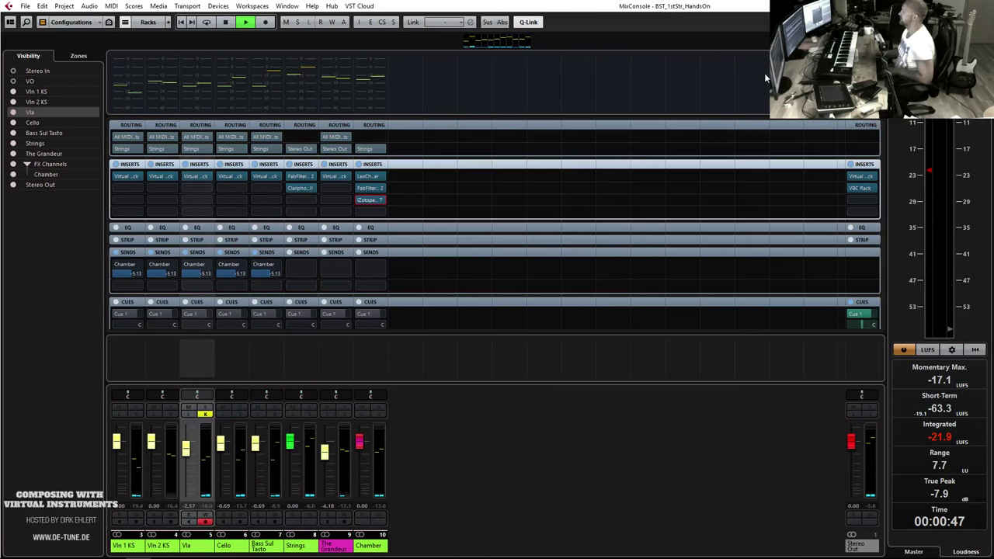
{"action": "left_click", "coordinate": [381, 201]}
{"action": "left_click", "coordinate": [428, 187]}
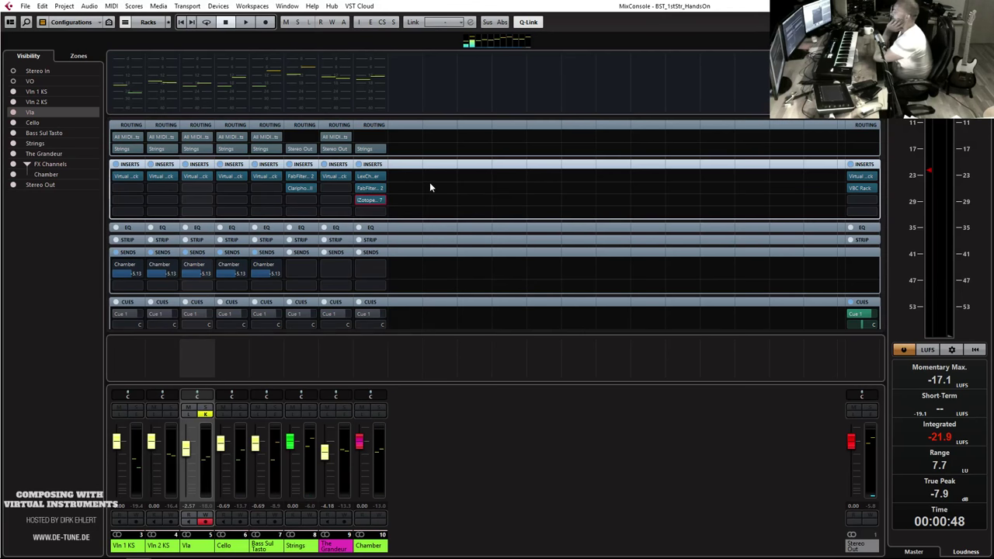
{"action": "left_click_drag", "start_coordinate": [371, 204], "coordinate": [373, 220]}
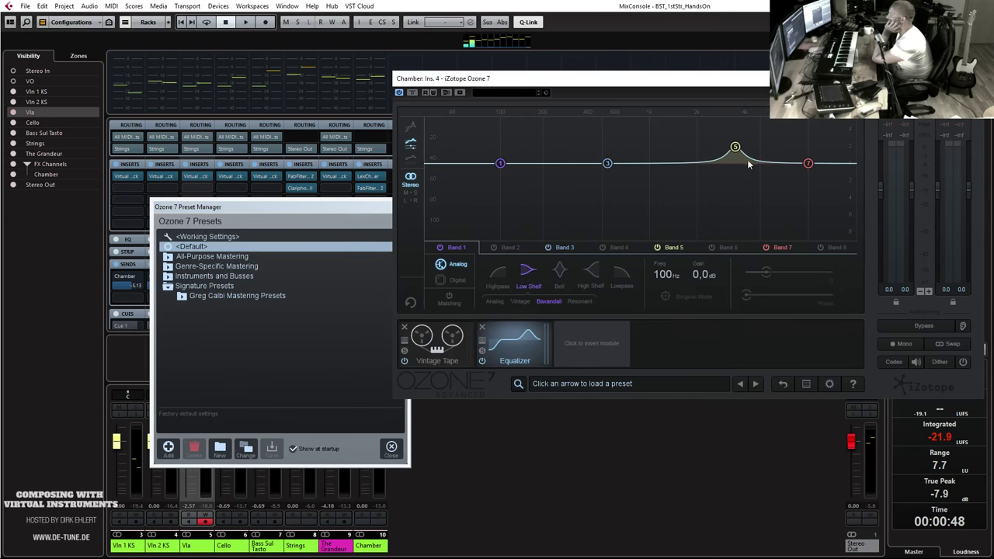
Flatten band 5 to about 0.1 dB, remove the Equalizer module from Ozone 7 and close its windows.
{"action": "left_click_drag", "start_coordinate": [736, 150], "coordinate": [733, 165]}
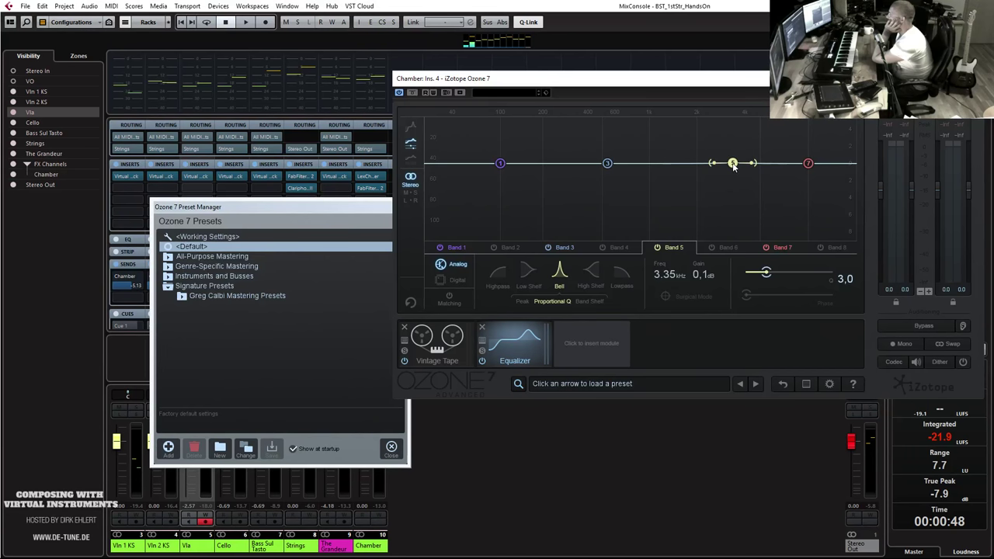
{"action": "left_click", "coordinate": [482, 328]}
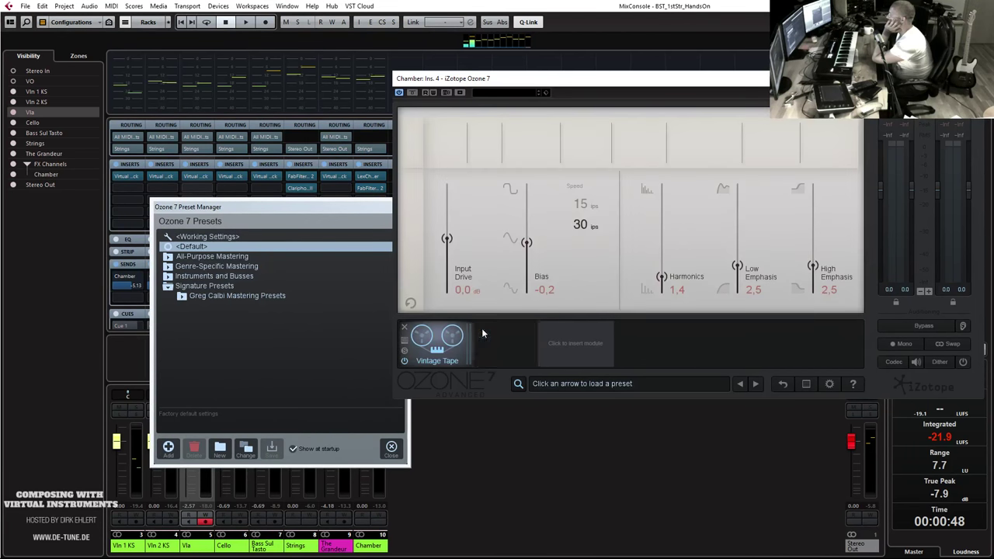
{"action": "left_click", "coordinate": [310, 168]}
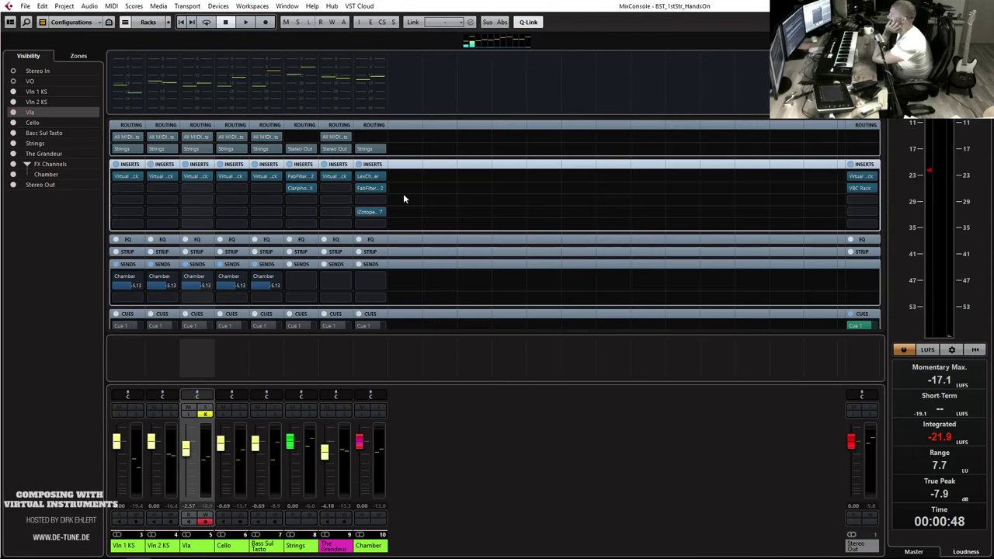
Insert FabFilter Pro-MB in the Chamber channel's third insert slot and create a compression band around 2.7 kHz.
{"action": "left_click", "coordinate": [381, 201]}
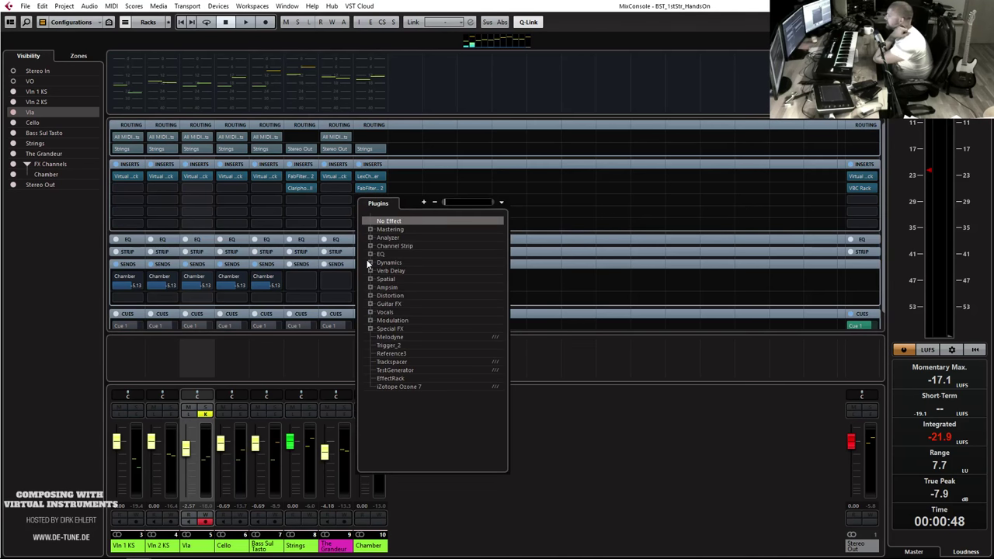
{"action": "left_click", "coordinate": [369, 263]}
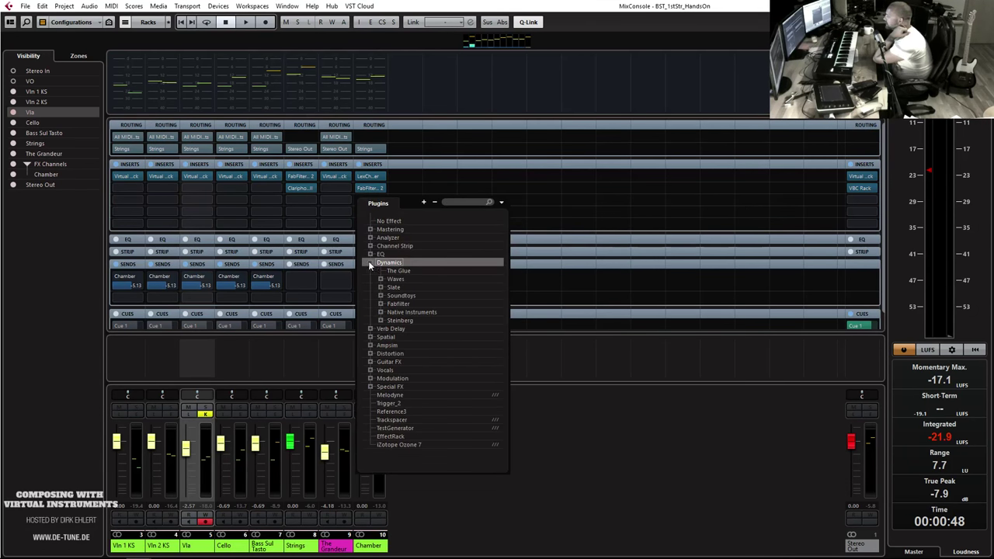
{"action": "left_click", "coordinate": [381, 303]}
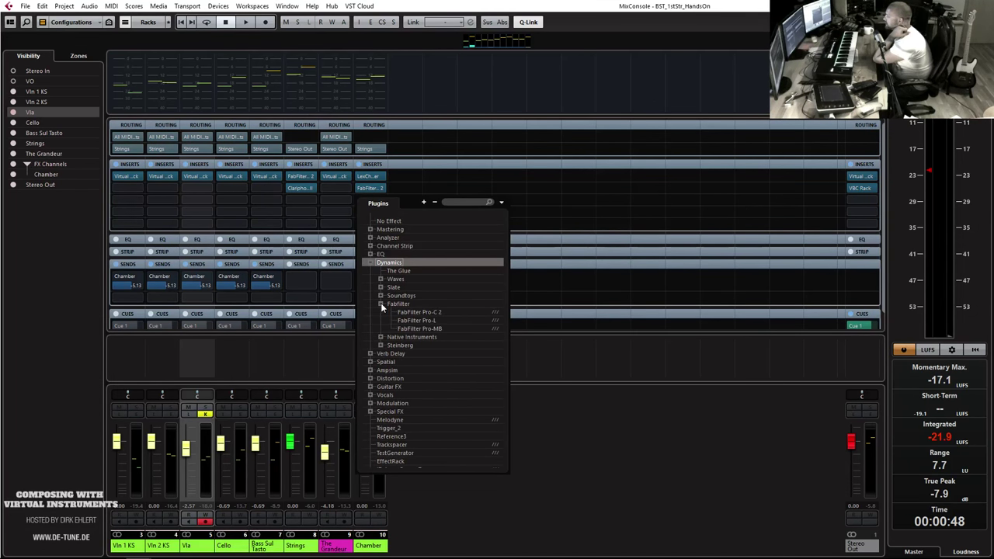
{"action": "left_click", "coordinate": [424, 326]}
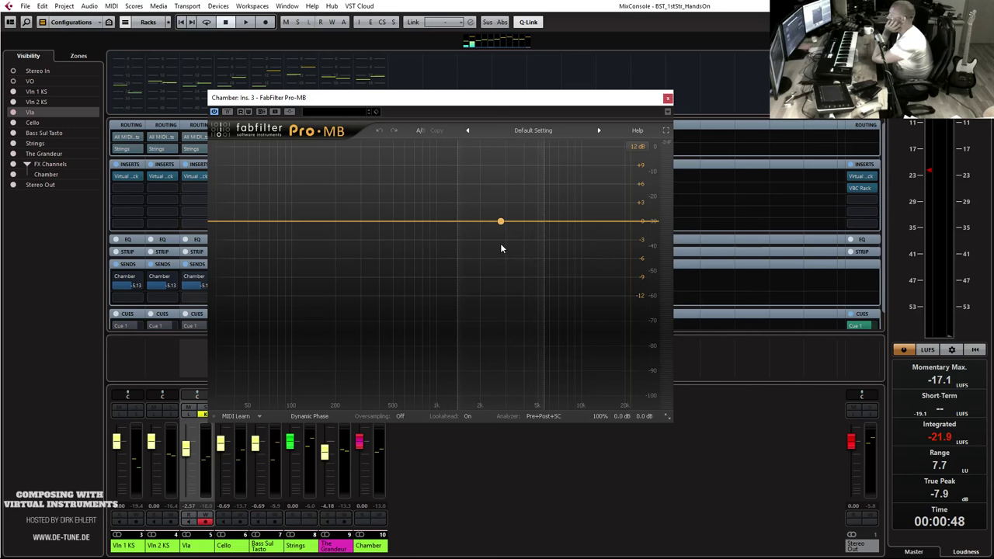
{"action": "left_click", "coordinate": [500, 243]}
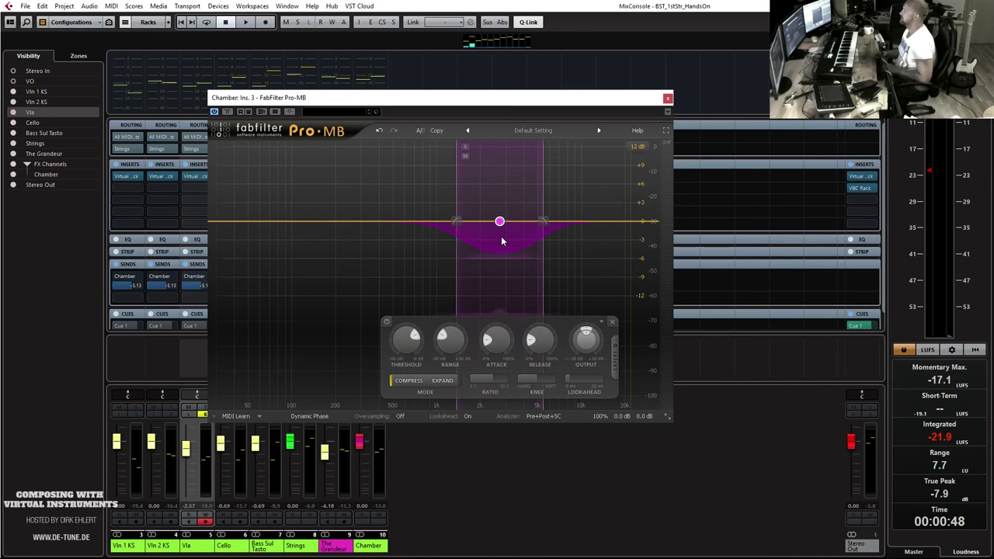
Play the arrangement and briefly solo the Pro-MB band to hear its frequency range.
{"action": "key", "text": "space"}
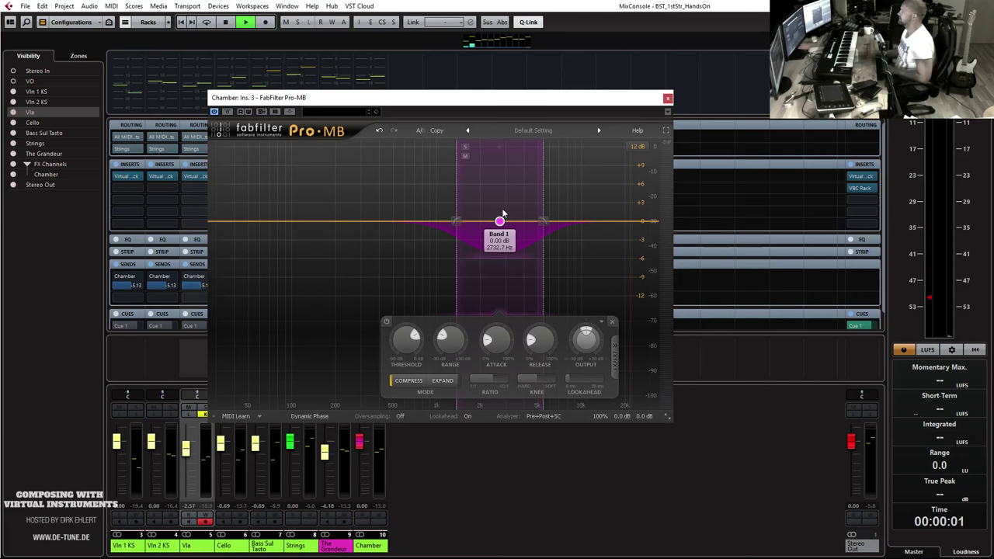
{"action": "left_click", "coordinate": [466, 149]}
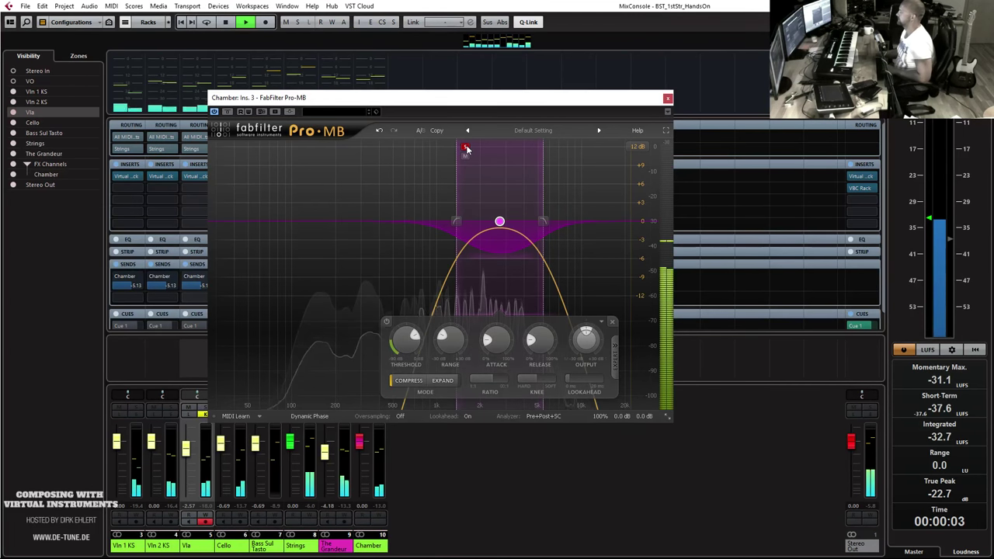
{"action": "left_click", "coordinate": [466, 149]}
Move Ozone 7 and Pro-MB from the Chamber channel to the Stereo Out's fourth and third insert slots.
{"action": "left_click_drag", "start_coordinate": [443, 101], "coordinate": [476, 538]}
{"action": "left_click_drag", "start_coordinate": [373, 216], "coordinate": [455, 220]}
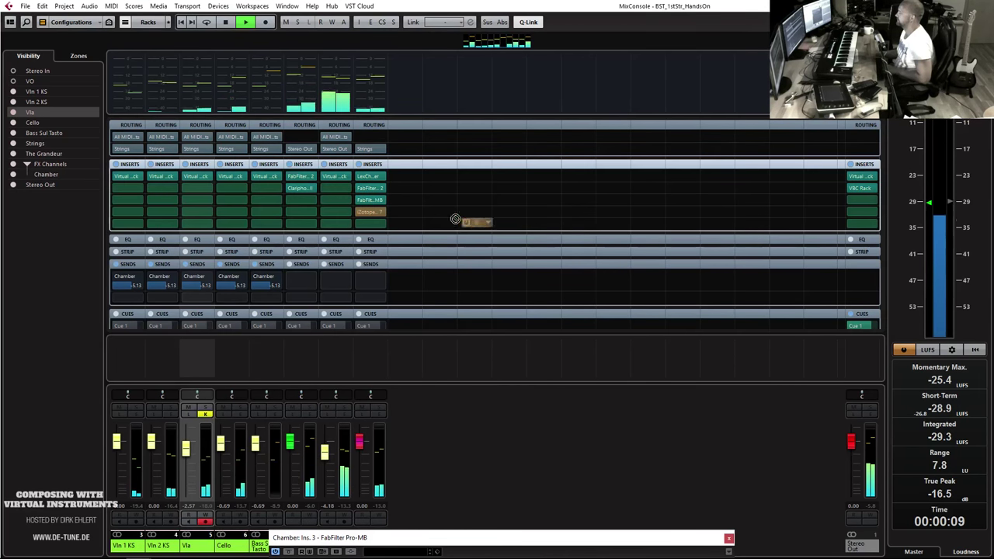
{"action": "left_click_drag", "start_coordinate": [860, 218], "coordinate": [860, 218]}
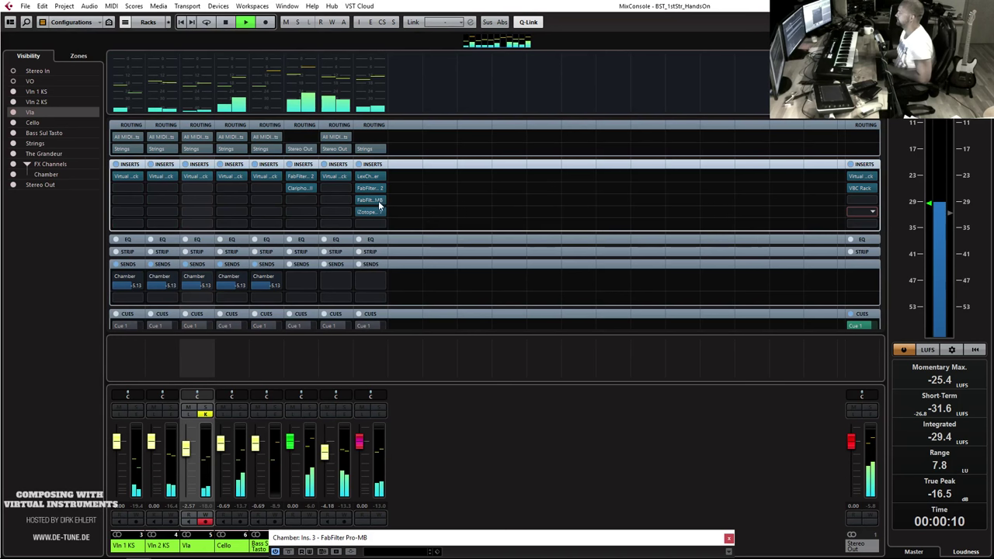
{"action": "left_click_drag", "start_coordinate": [370, 203], "coordinate": [665, 203]}
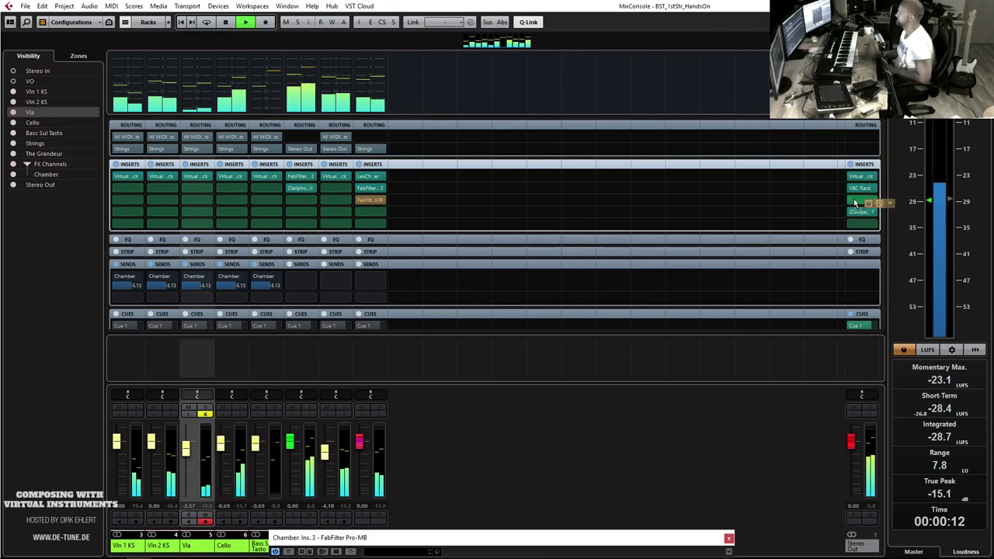
{"action": "left_click_drag", "start_coordinate": [854, 202], "coordinate": [856, 201]}
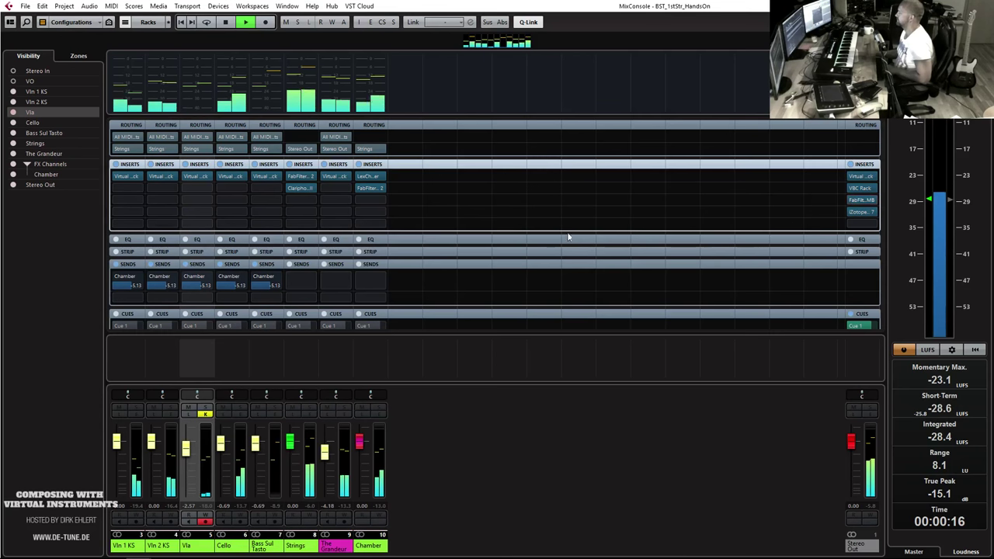
Open Pro-MB on the Stereo Out and, while soloing its band, raise the upper crossover so the band centers around 3.1 kHz.
{"action": "left_click", "coordinate": [863, 200]}
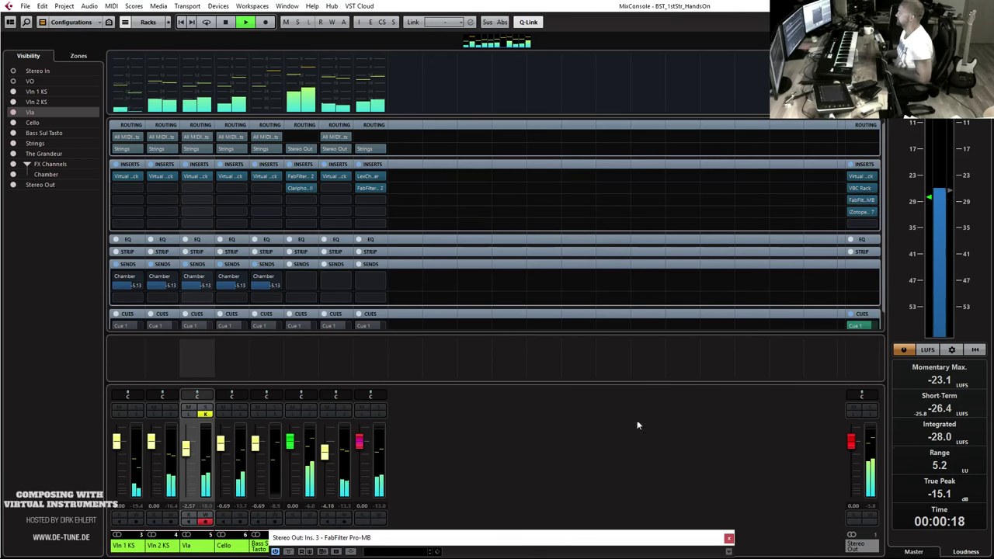
{"action": "left_click_drag", "start_coordinate": [555, 540], "coordinate": [493, 92]}
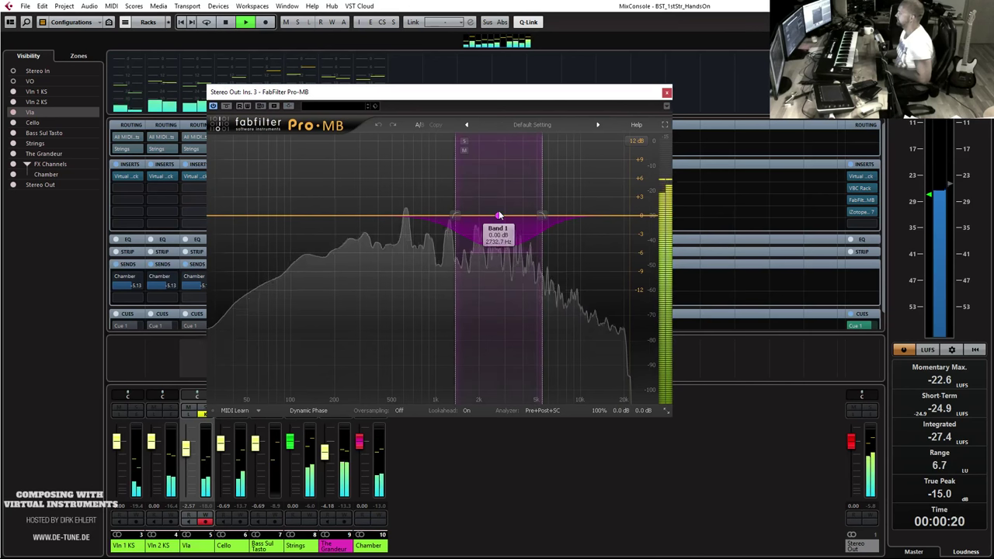
{"action": "left_click", "coordinate": [464, 142]}
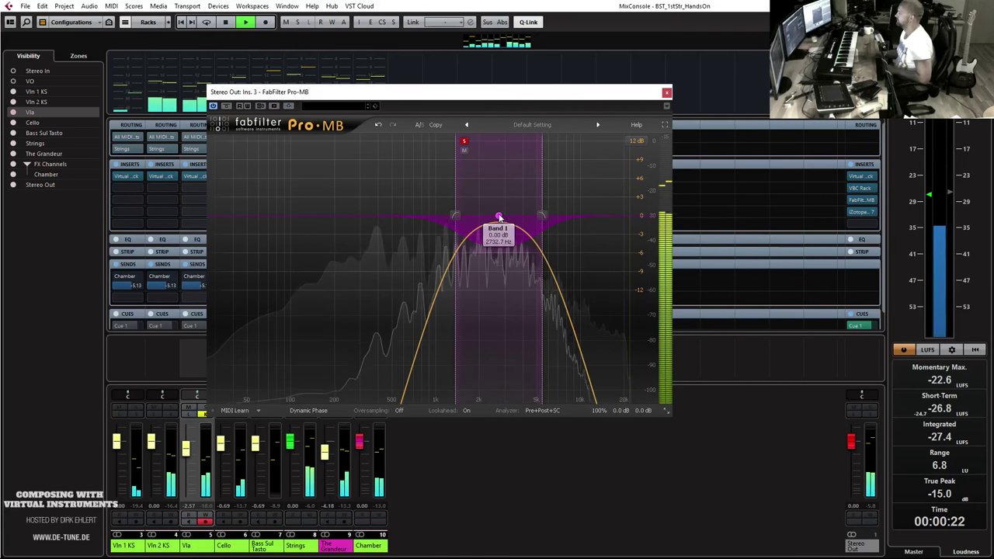
{"action": "left_click_drag", "start_coordinate": [541, 215], "coordinate": [560, 220]}
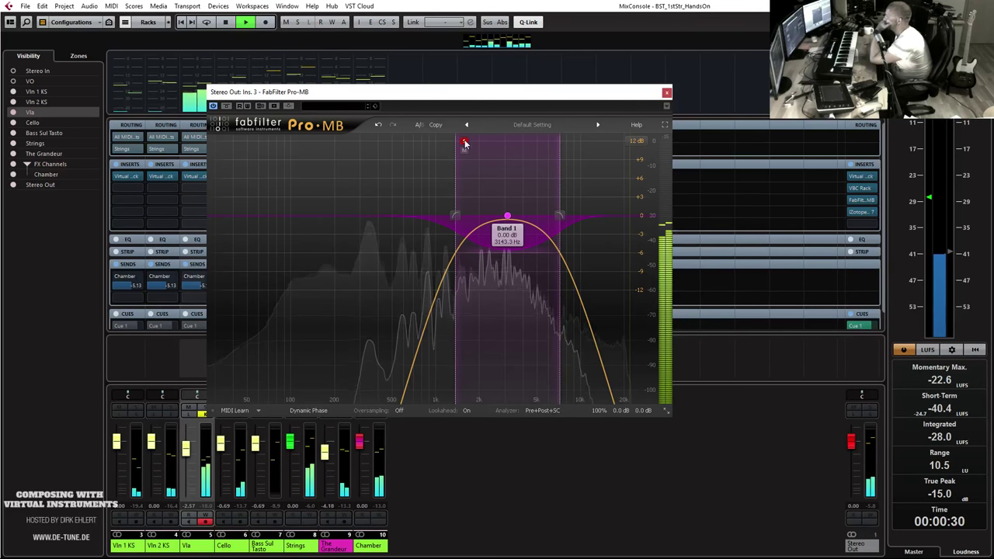
{"action": "left_click", "coordinate": [507, 225], "text": "alt"}
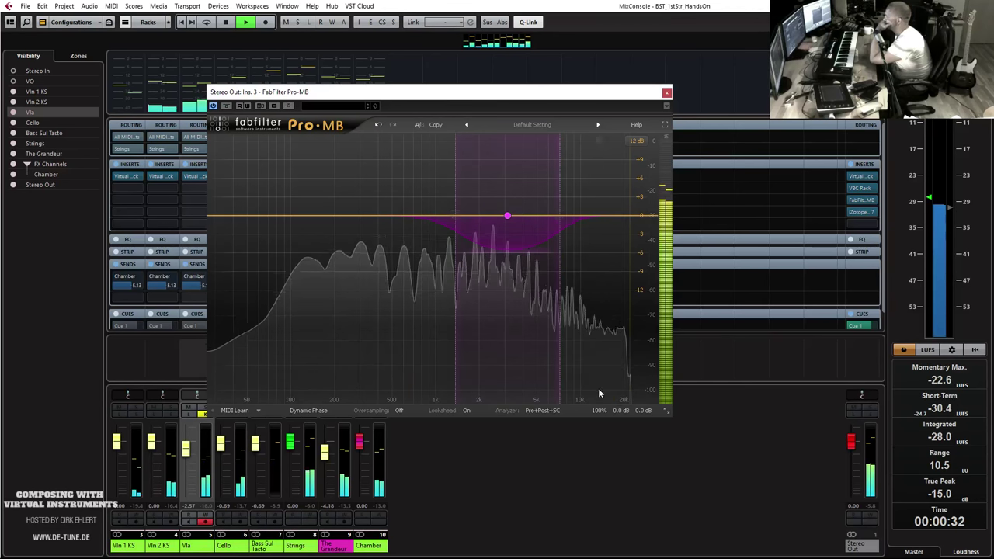
Lower the Pro-MB band's threshold to about -27.3 dB and reduce its compression range.
{"action": "left_click", "coordinate": [507, 219]}
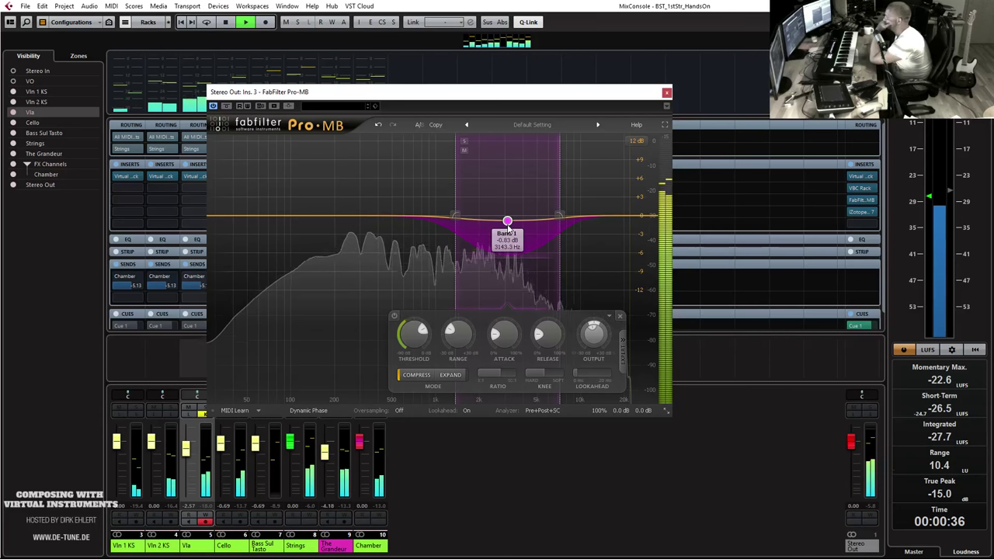
{"action": "left_click_drag", "start_coordinate": [426, 333], "coordinate": [422, 364]}
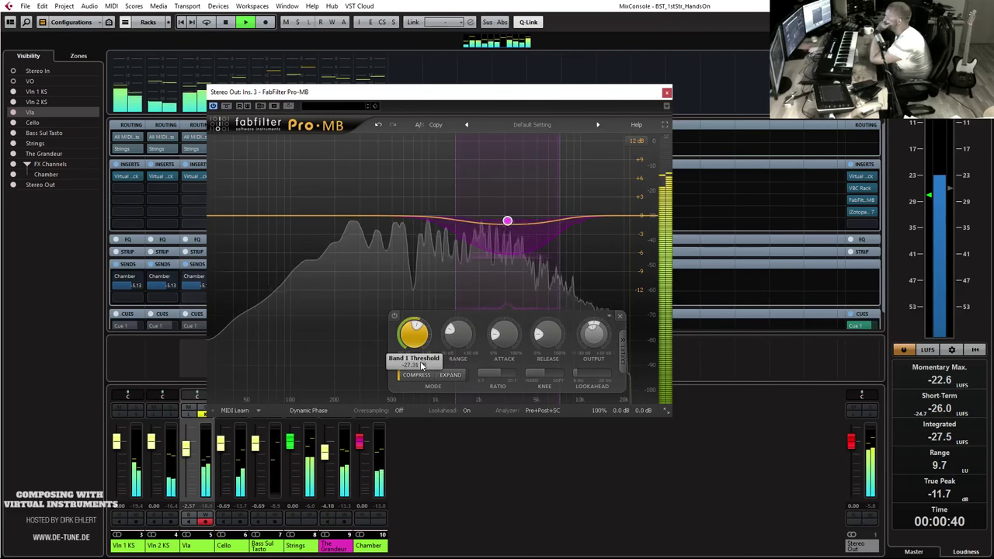
{"action": "mouse_move", "coordinate": [453, 341]}
{"action": "left_mouse_down"}
{"action": "mouse_move", "coordinate": [456, 323]}
{"action": "mouse_move", "coordinate": [459, 330]}
{"action": "left_mouse_up"}
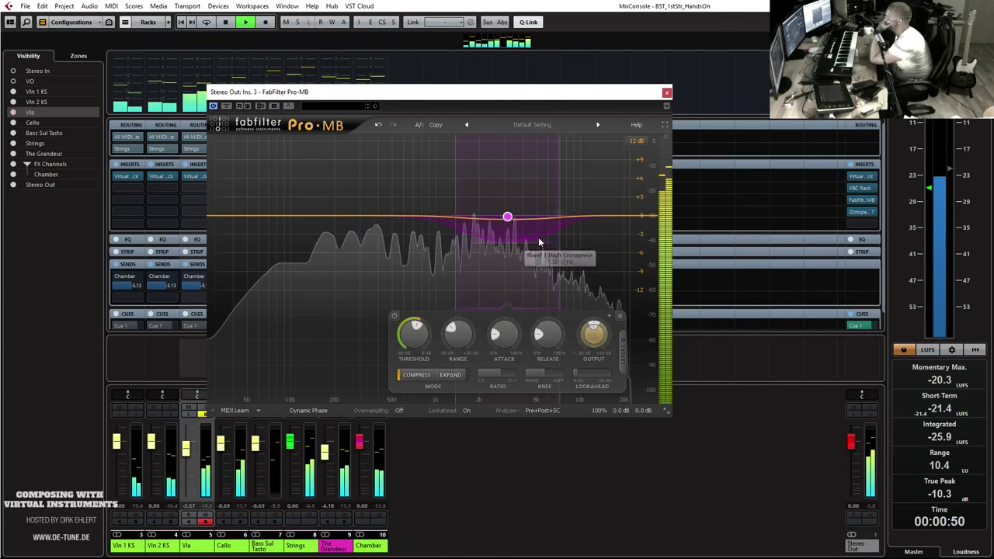
Compare the playing mix with the Pro-MB band soloed and with the plug-in bypassed, and close its window.
{"action": "left_click", "coordinate": [463, 144]}
{"action": "left_click", "coordinate": [464, 144]}
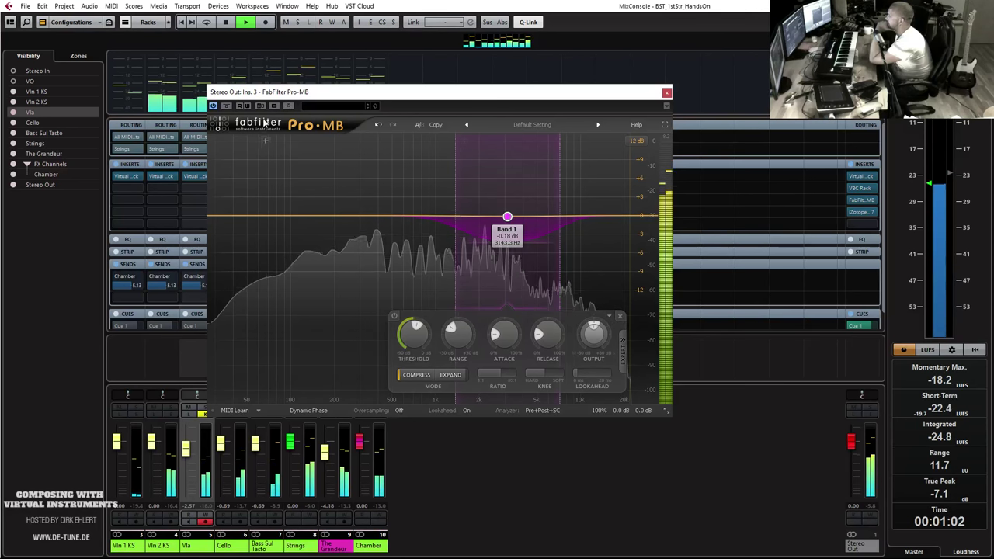
{"action": "left_click", "coordinate": [227, 106]}
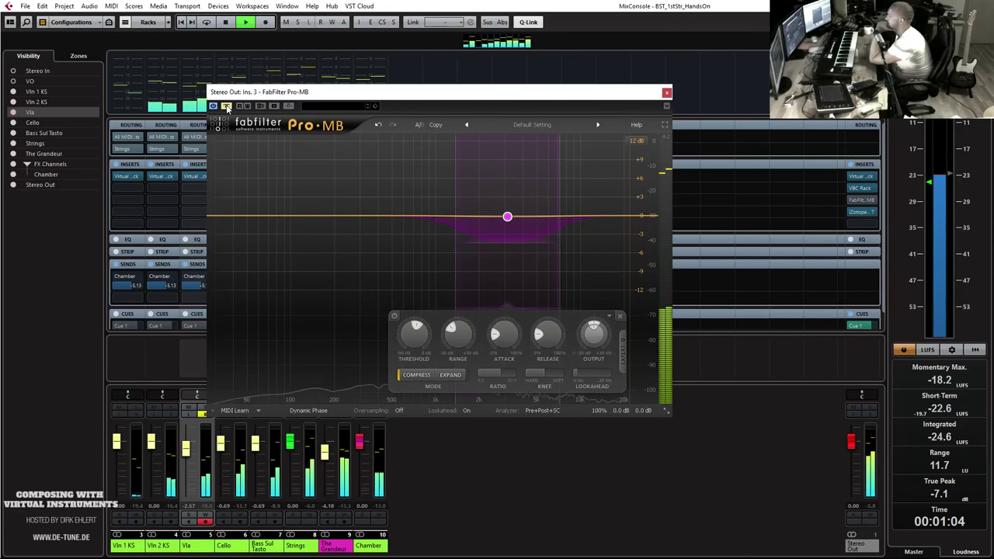
{"action": "left_click", "coordinate": [227, 107]}
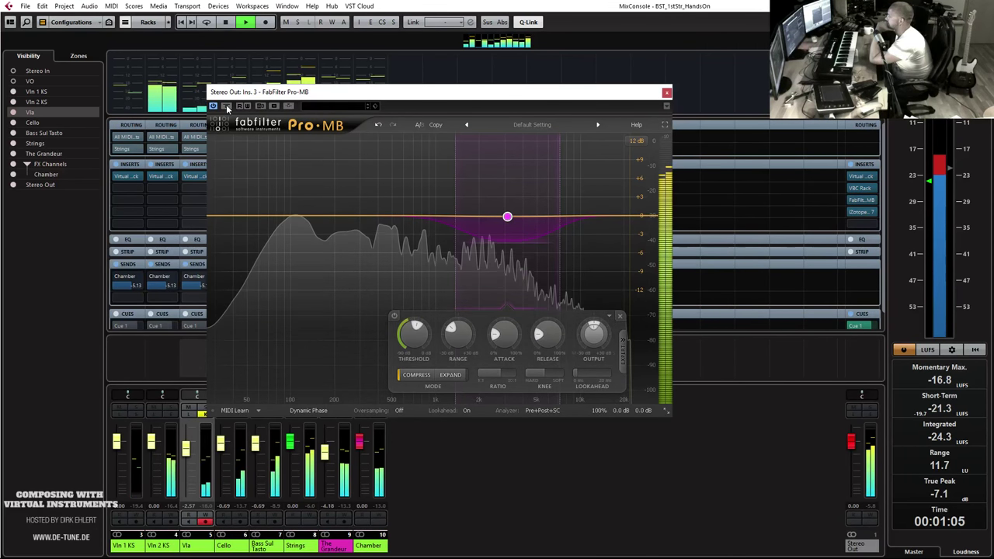
{"action": "left_click", "coordinate": [464, 143]}
{"action": "left_click", "coordinate": [463, 142]}
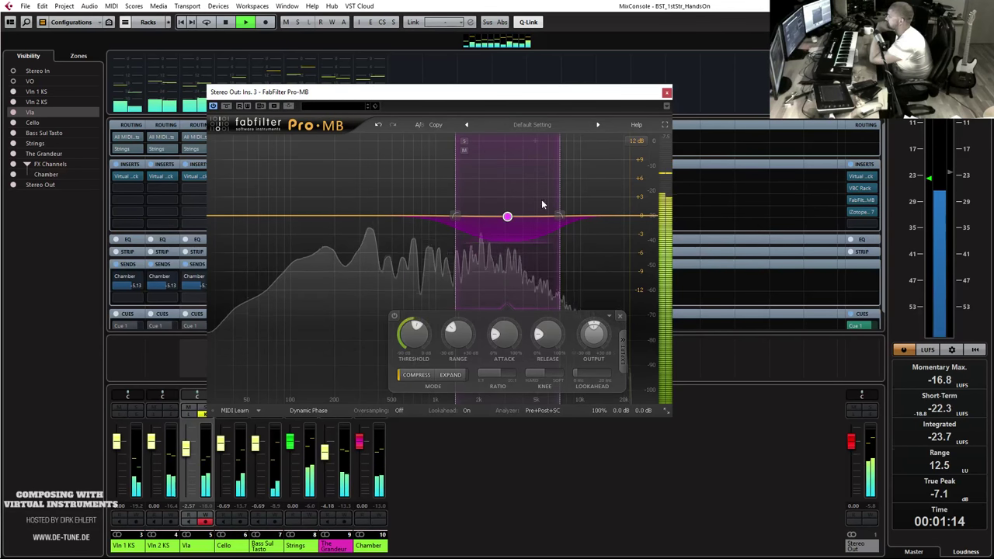
{"action": "left_click", "coordinate": [667, 93]}
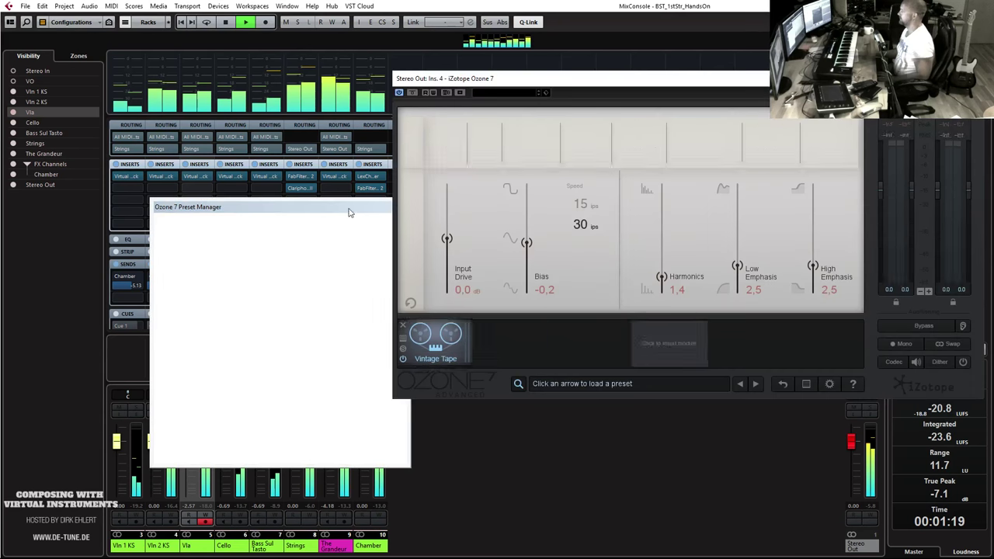
Add a Dynamics module to Ozone 7 with band 1 compressor threshold -24.9 dB, limiter ratio 3.9:1 and limiter release 180 ms.
{"action": "left_click", "coordinate": [514, 346]}
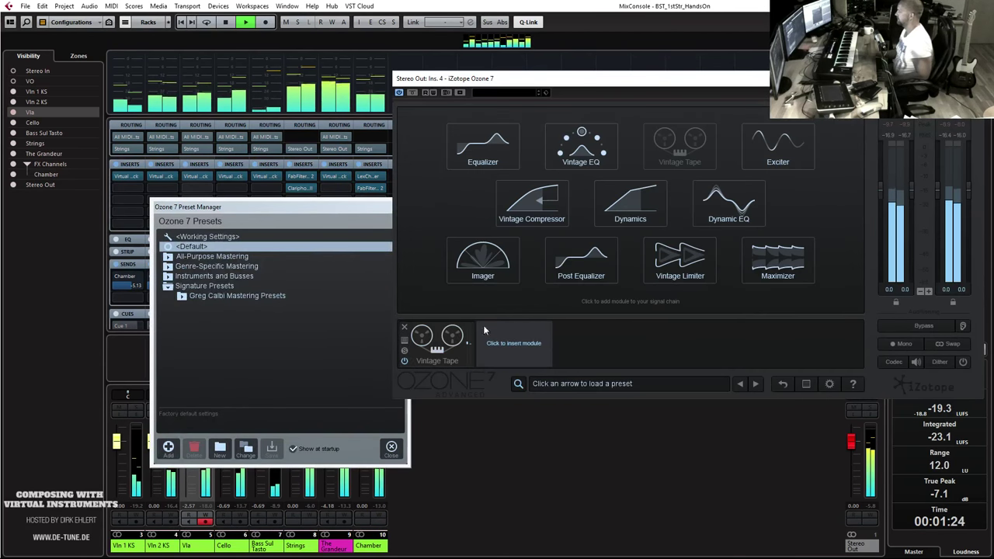
{"action": "left_click", "coordinate": [631, 203]}
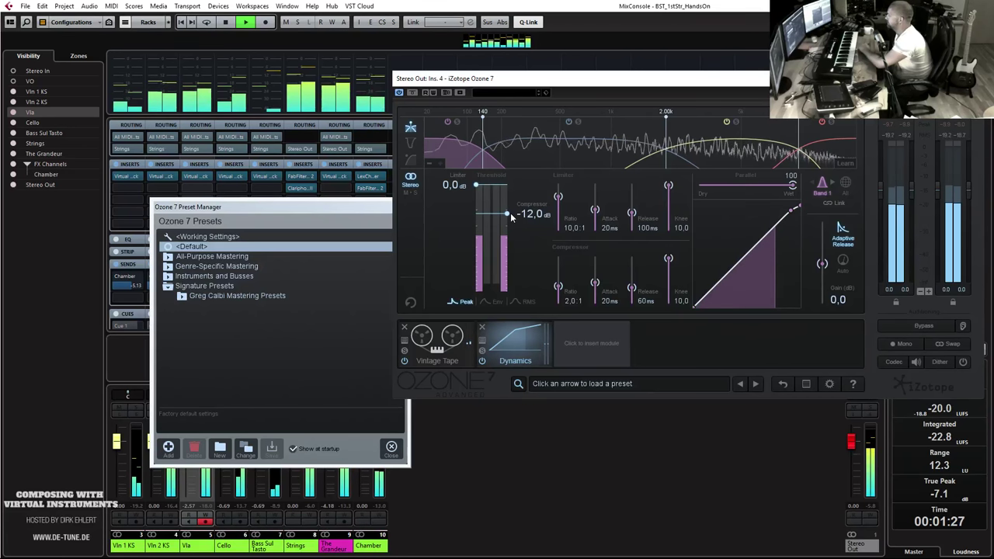
{"action": "left_click_drag", "start_coordinate": [509, 216], "coordinate": [506, 226]}
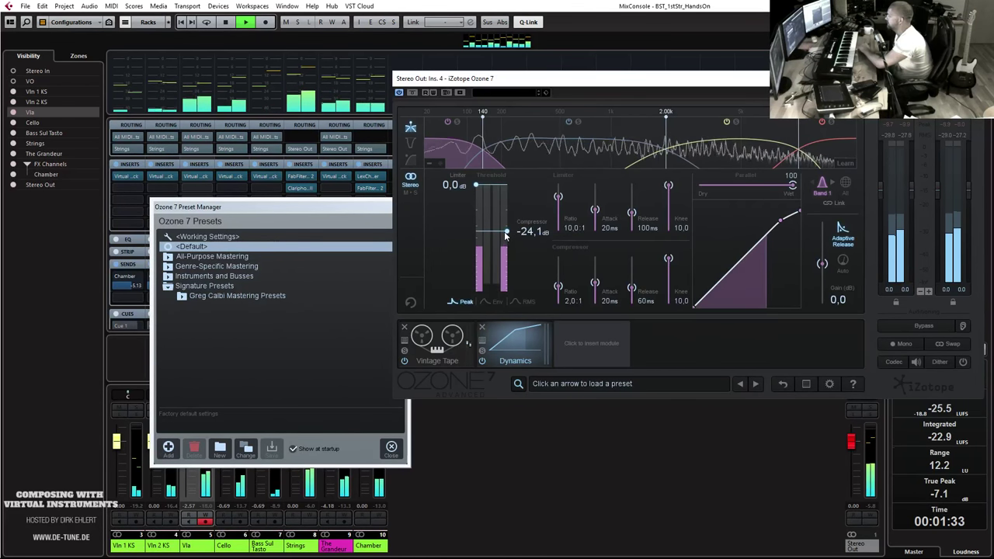
{"action": "left_click_drag", "start_coordinate": [505, 236], "coordinate": [507, 236]}
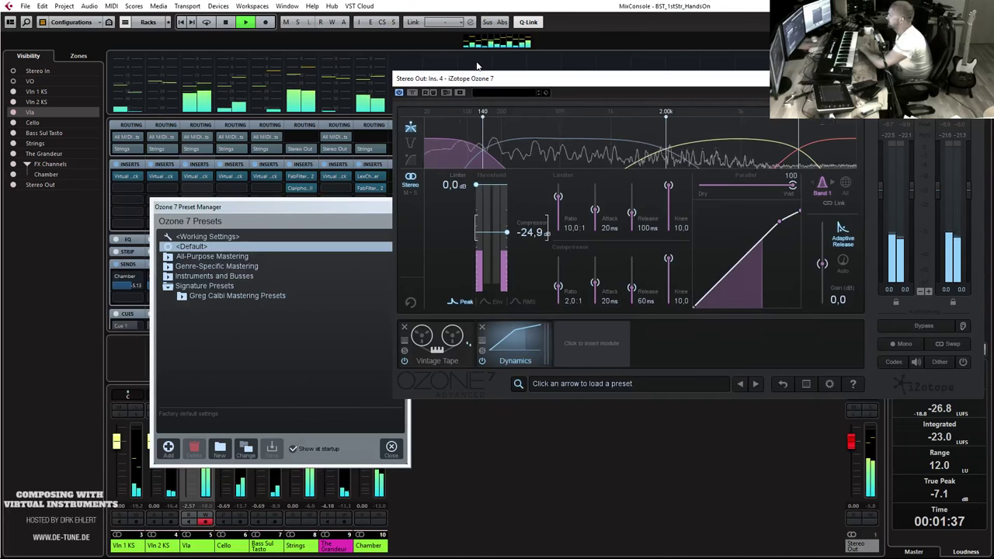
{"action": "left_click_drag", "start_coordinate": [556, 197], "coordinate": [555, 211]}
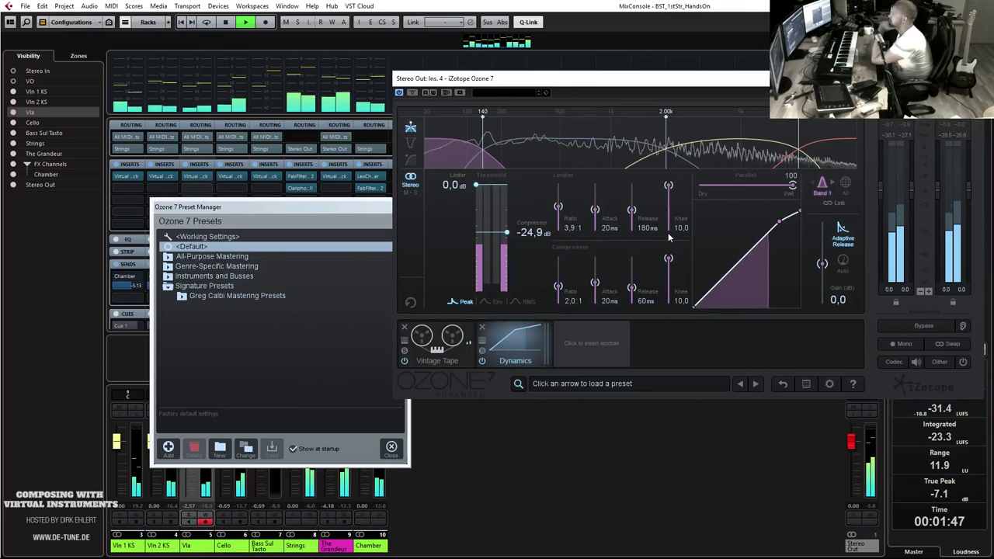
Show the Dynamics module's gain reduction trace and briefly bypass the module to compare the sound.
{"action": "left_click", "coordinate": [410, 145]}
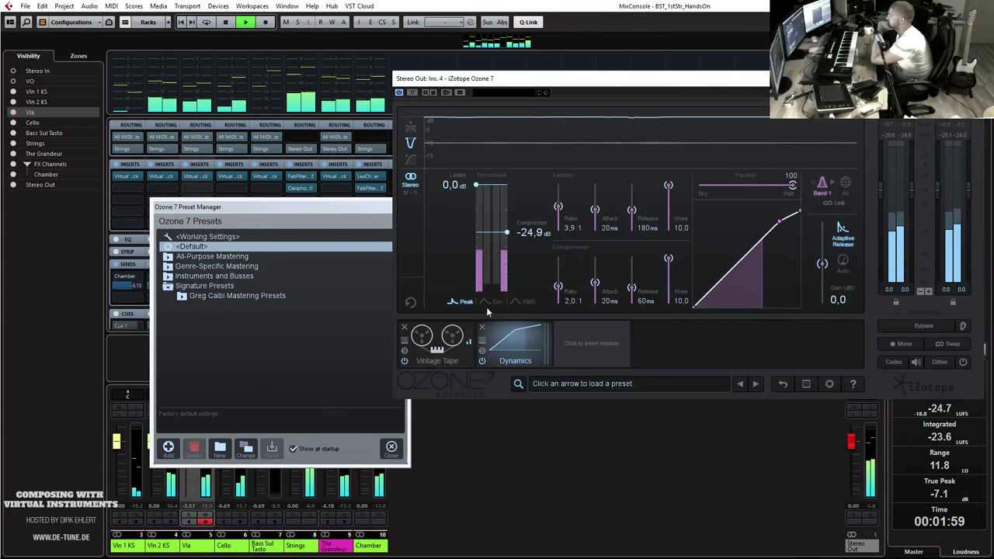
{"action": "left_click", "coordinate": [483, 361]}
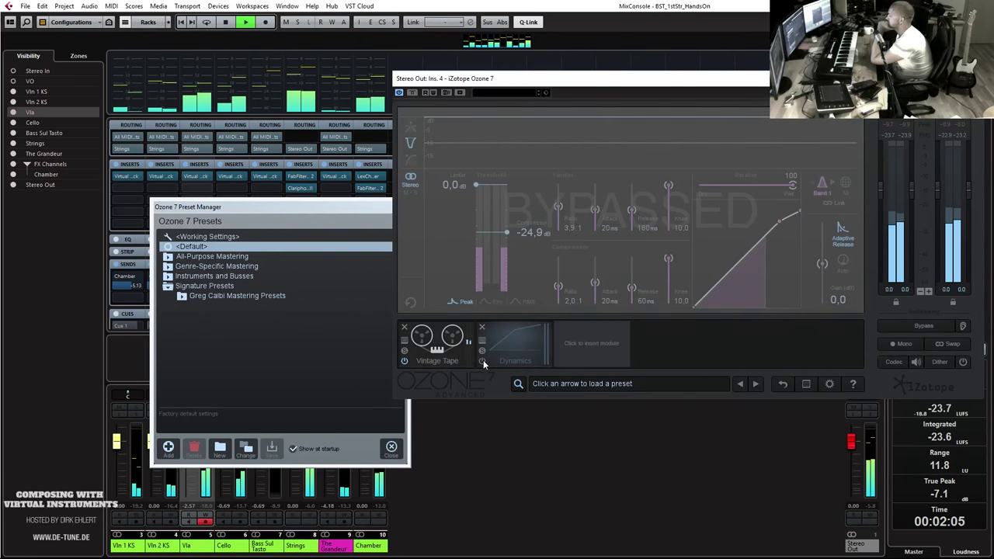
{"action": "left_click", "coordinate": [483, 362]}
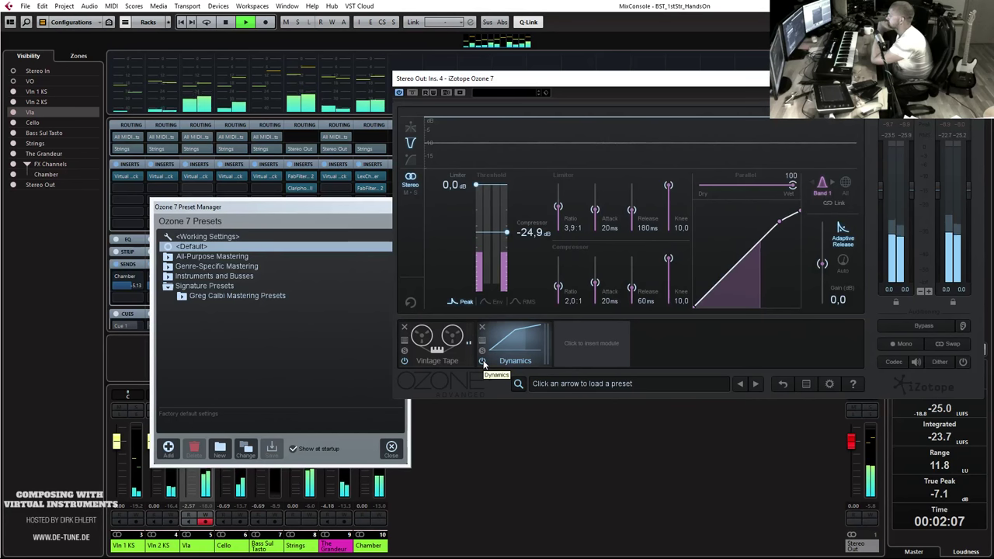
Add a Vintage Limiter module in Analog mode with ceiling -0.2 dB and threshold -2.6 dB.
{"action": "left_click", "coordinate": [587, 345]}
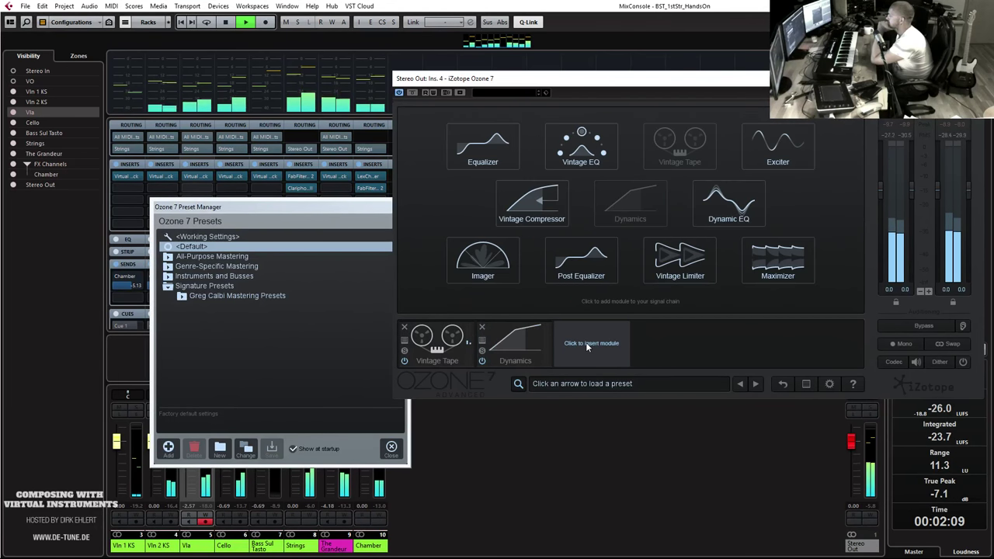
{"action": "left_click", "coordinate": [674, 259]}
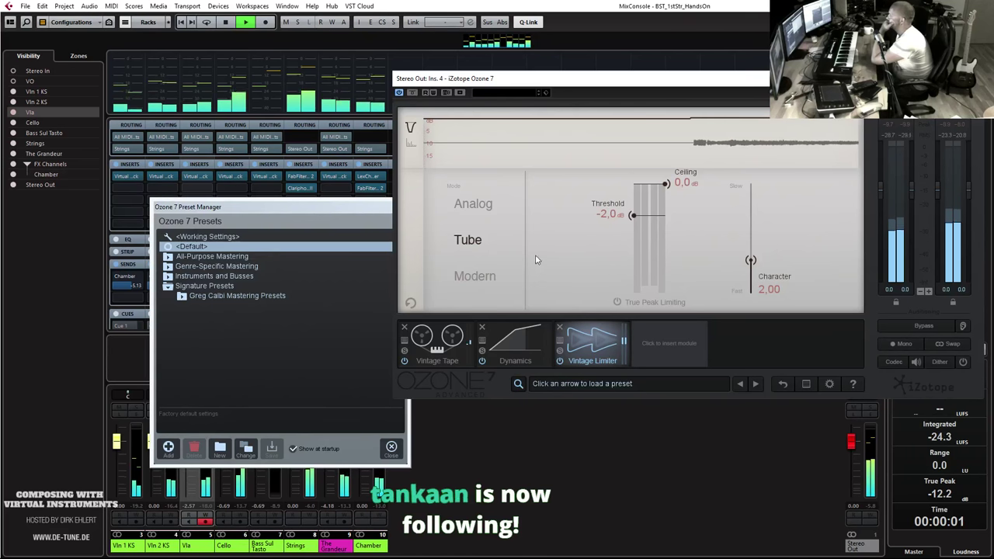
{"action": "left_click", "coordinate": [473, 204]}
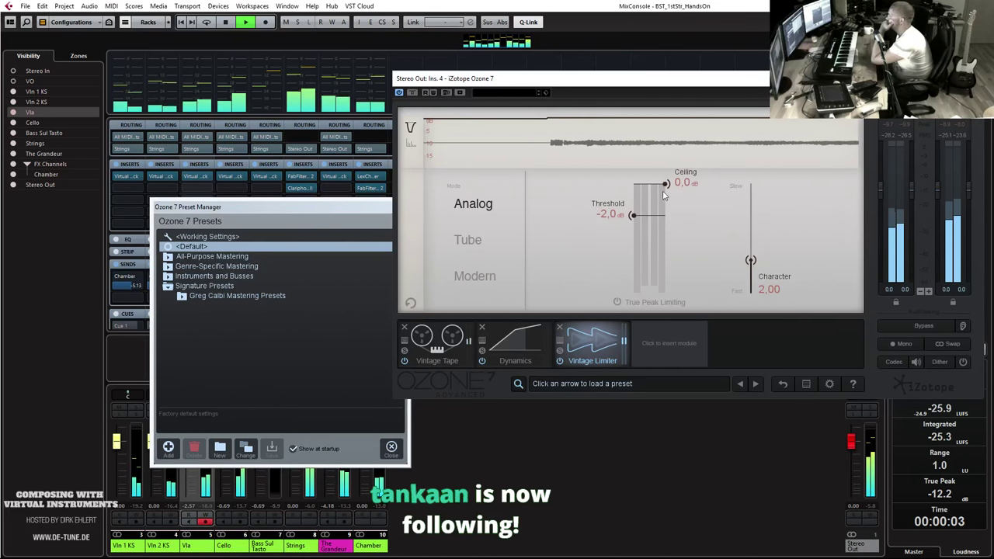
{"action": "left_click_drag", "start_coordinate": [665, 184], "coordinate": [633, 223]}
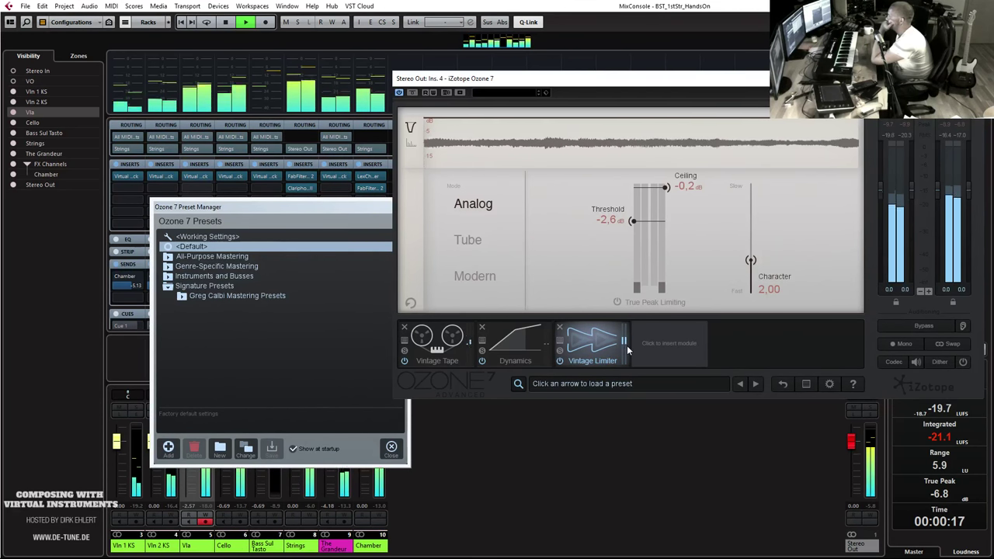
Add an Imager module ahead of the Vintage Limiter and set stereo width to 3.8 for band 3 and 6.3 for band 4.
{"action": "left_click", "coordinate": [665, 343]}
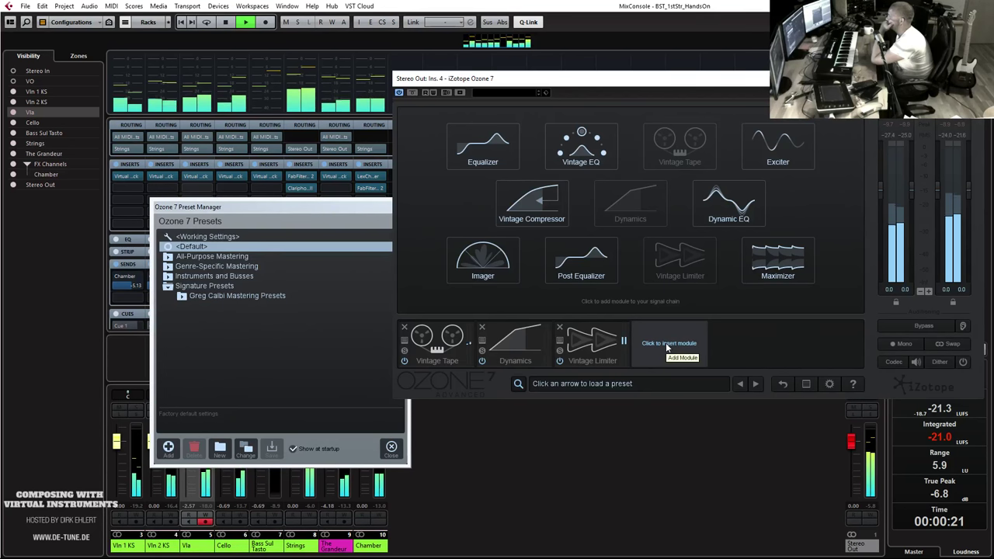
{"action": "left_click", "coordinate": [496, 267]}
{"action": "left_click_drag", "start_coordinate": [684, 360], "coordinate": [603, 351]}
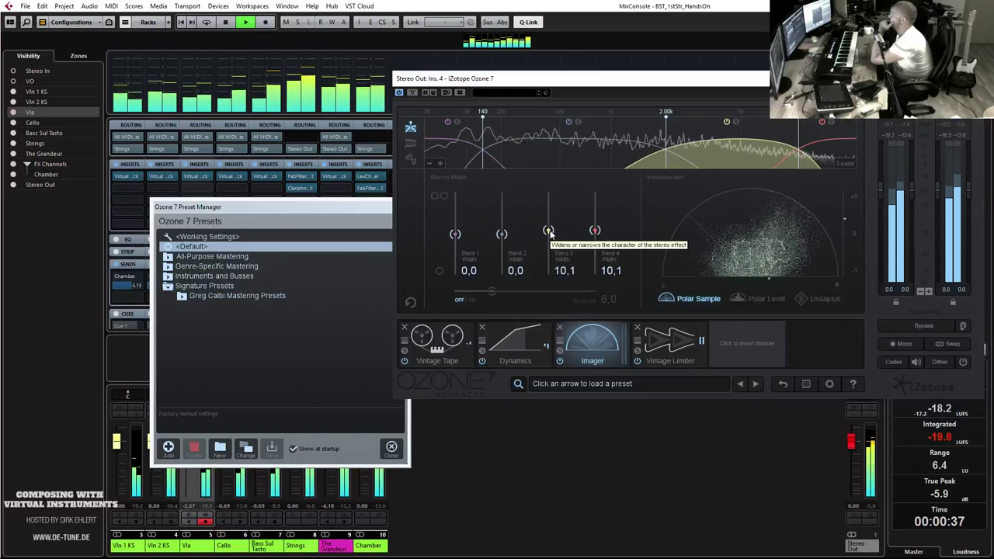
{"action": "left_click_drag", "start_coordinate": [548, 233], "coordinate": [549, 238]}
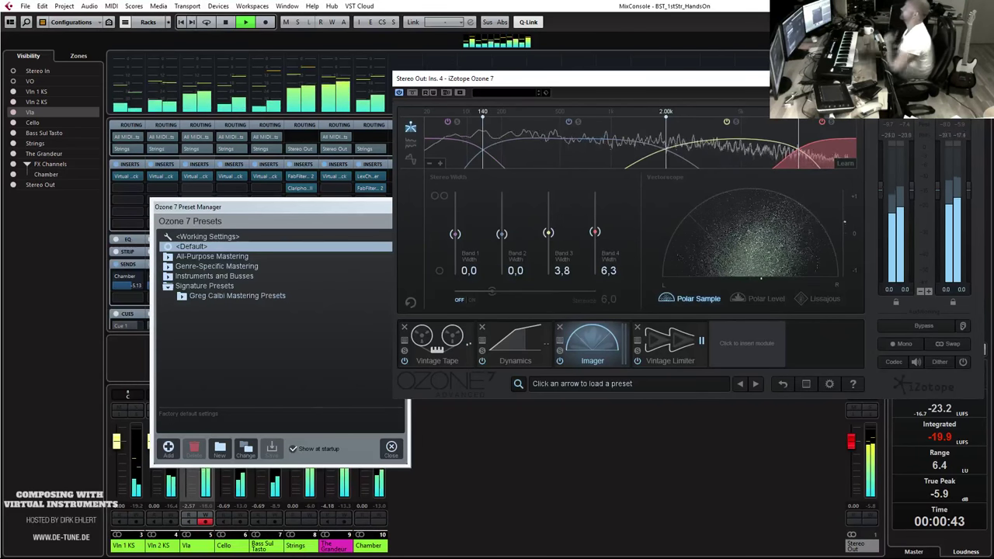
Close the Ozone 7 Preset Manager and the Ozone 7 plug-in window.
{"action": "key", "text": "ctrl+w"}
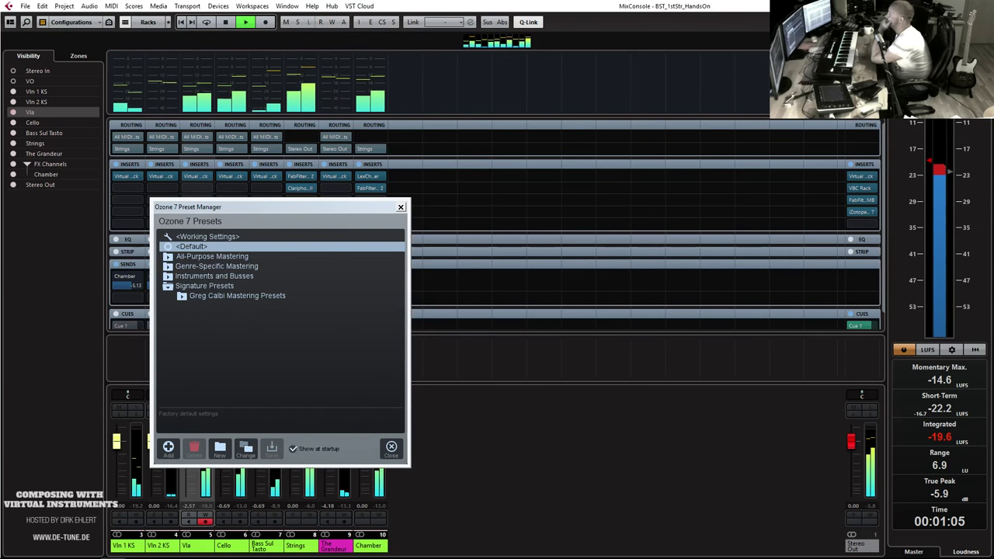
{"action": "left_click", "coordinate": [401, 207]}
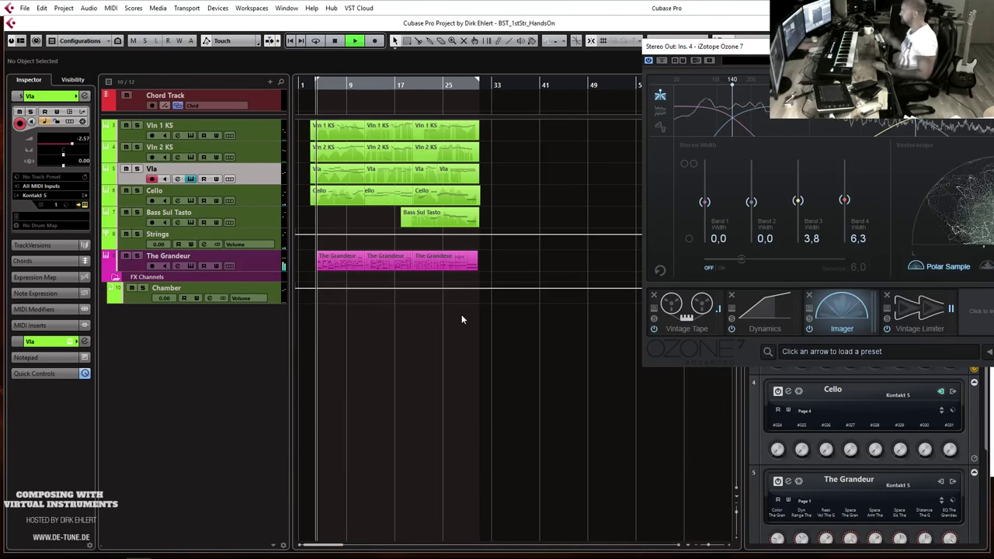
{"action": "left_click_drag", "start_coordinate": [712, 43], "coordinate": [469, 52]}
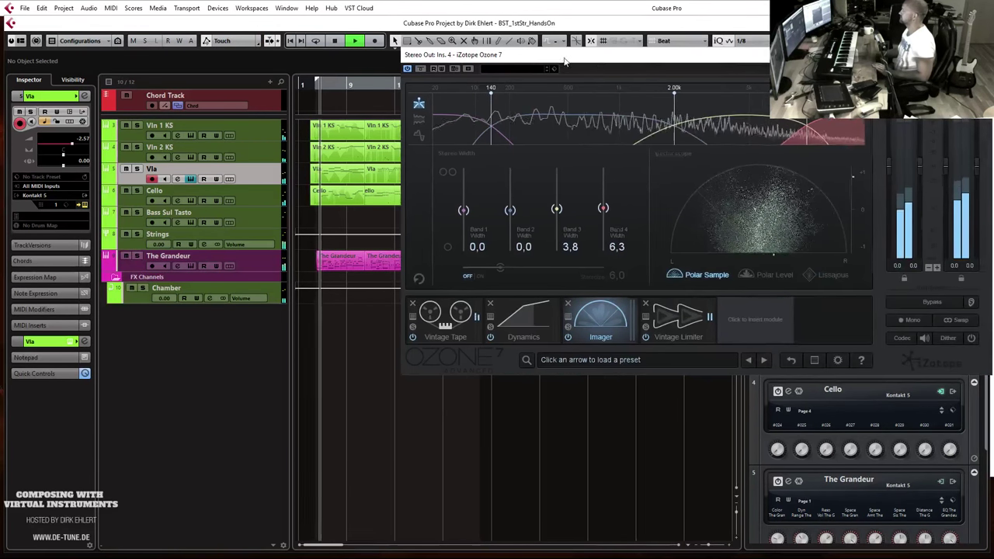
{"action": "left_click", "coordinate": [866, 54]}
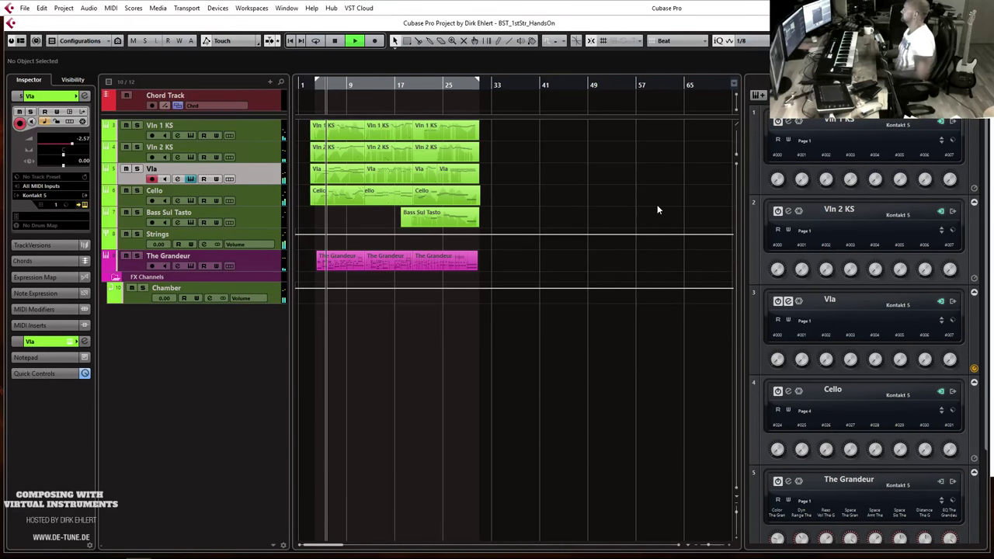
Stop playback and insert the Invisible Limiter mastering plug-in in the Stereo Out's fifth insert slot in the MixConsole.
{"action": "key", "text": "F3"}
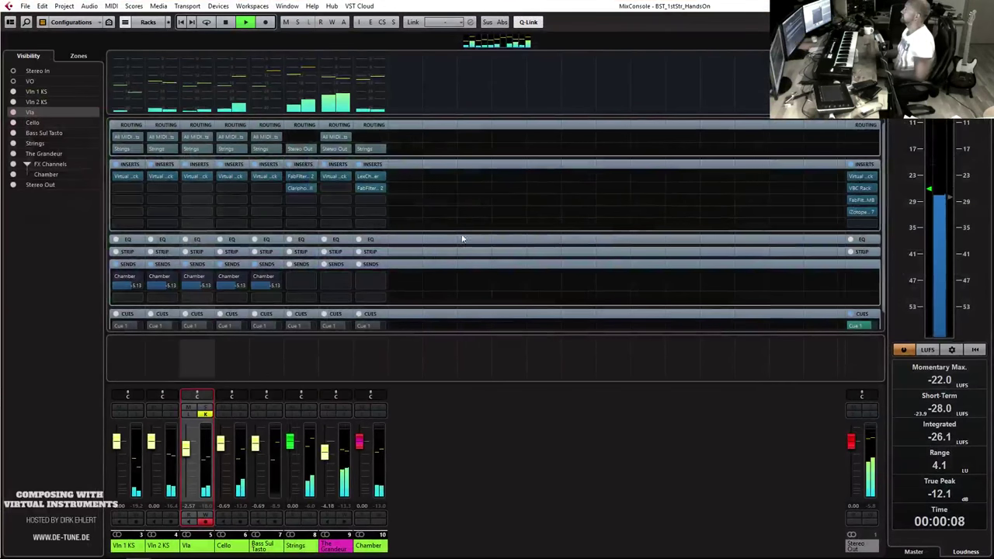
{"action": "key", "text": "space"}
{"action": "left_click", "coordinate": [873, 225]}
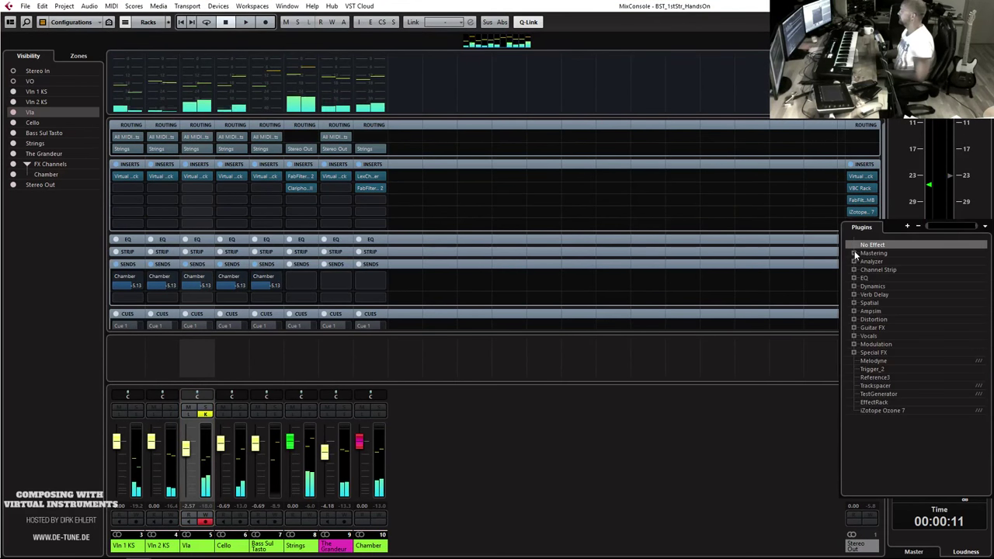
{"action": "left_click", "coordinate": [854, 254]}
{"action": "left_click", "coordinate": [877, 270]}
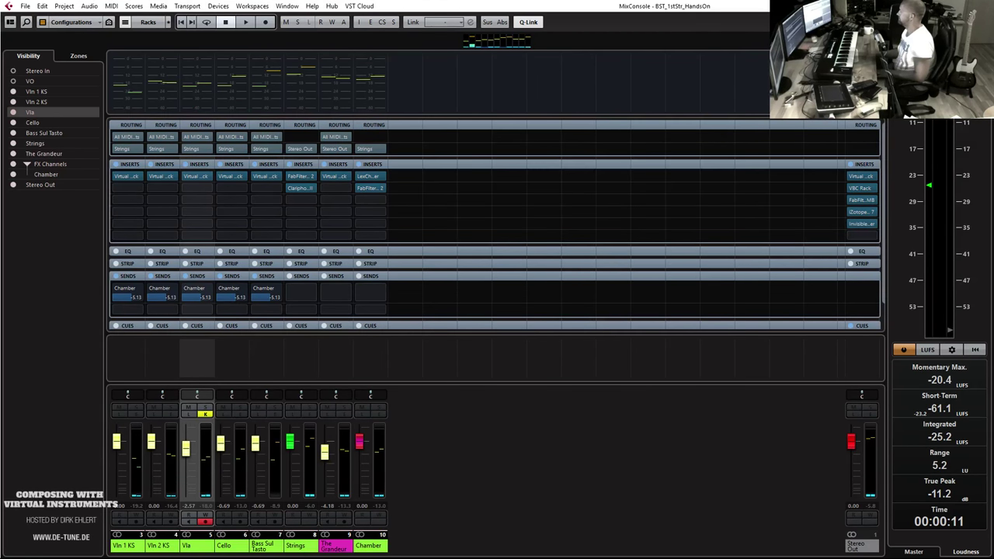
Load the +6dB 16x Linear preset in the Invisible Limiter, set its input gain to 3.45 dB and move the plug-in window aside.
{"action": "left_click_drag", "start_coordinate": [698, 133], "coordinate": [570, 132]}
{"action": "left_click", "coordinate": [588, 159]}
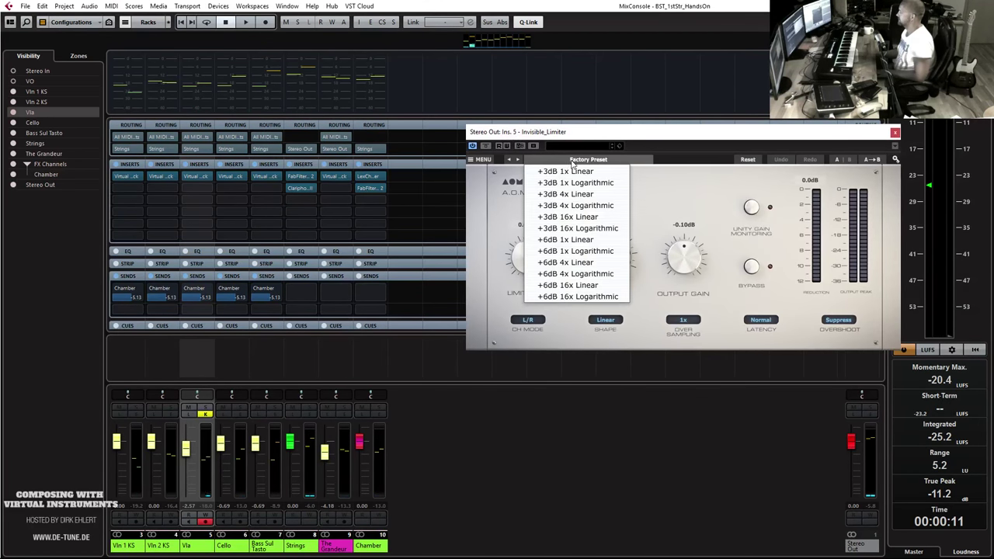
{"action": "left_click", "coordinate": [597, 286]}
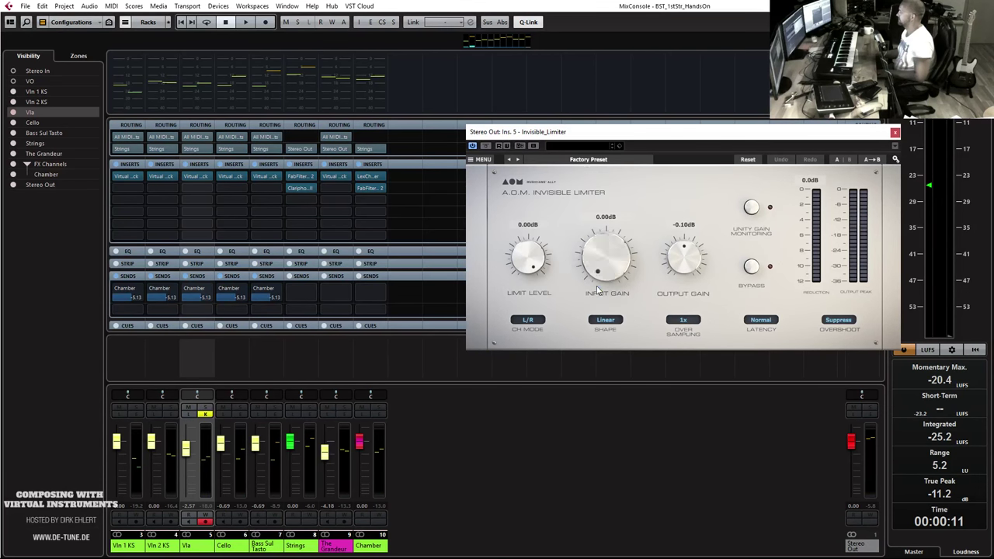
{"action": "left_click_drag", "start_coordinate": [598, 261], "coordinate": [598, 275]}
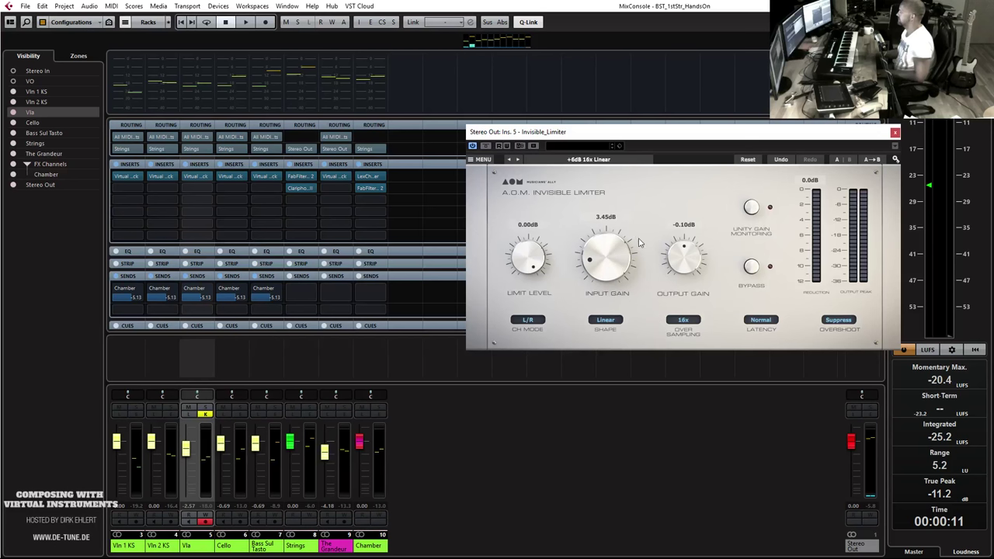
{"action": "left_click_drag", "start_coordinate": [633, 142], "coordinate": [993, 144]}
Switch from the MixConsole to the project window and play back the arrangement with the limiter active.
{"action": "key", "text": "space"}
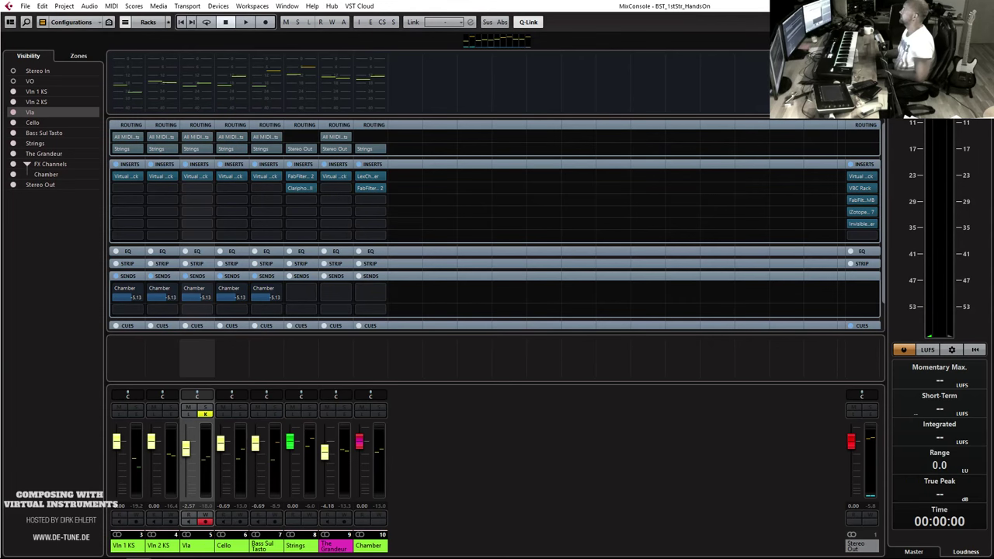
{"action": "key", "text": "F3"}
{"action": "key", "text": "space"}
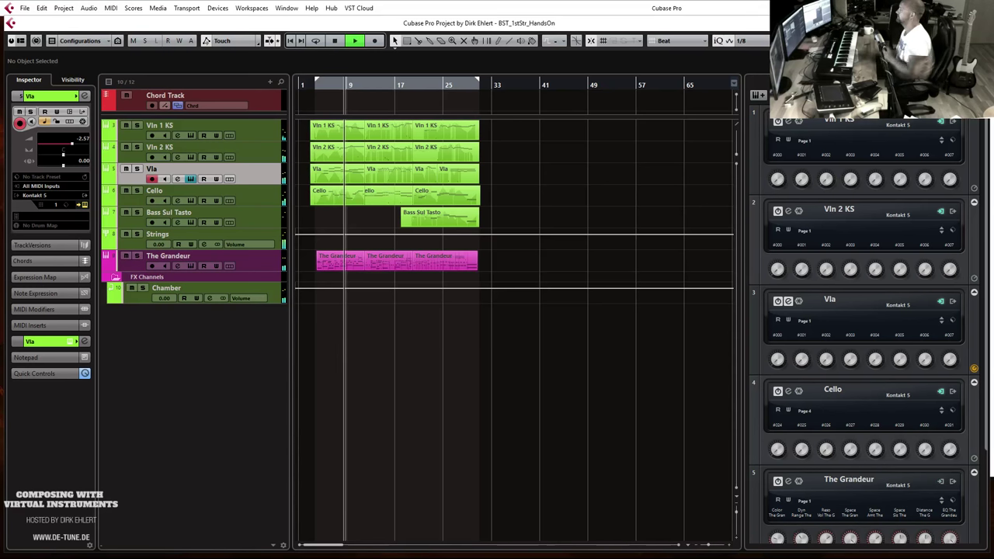
{"action": "left_click", "coordinate": [259, 262]}
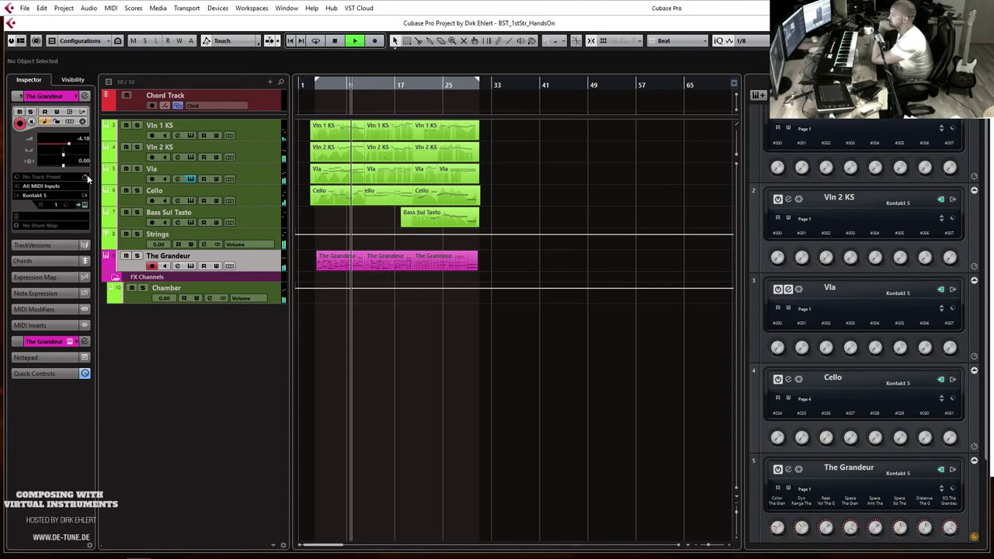
{"action": "left_click", "coordinate": [85, 341]}
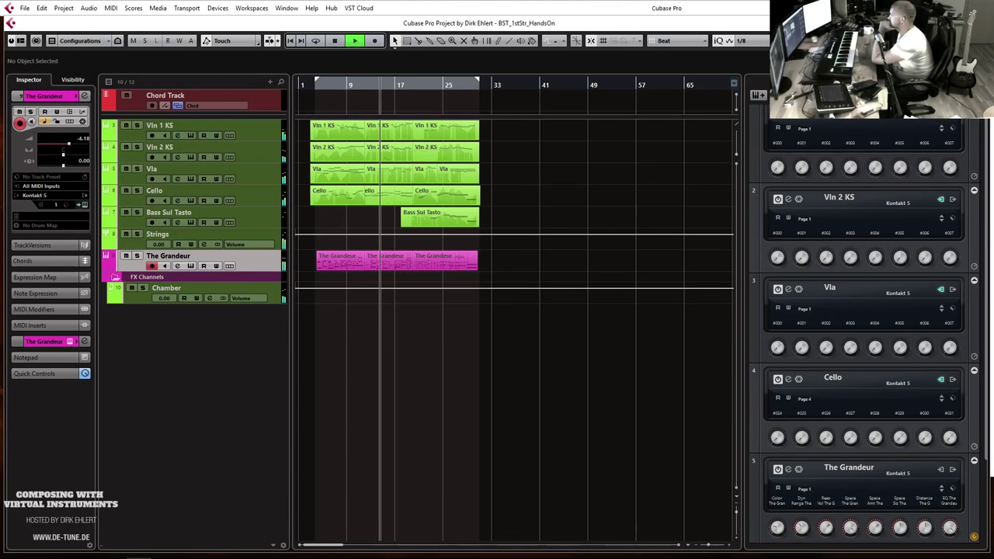
{"action": "left_click", "coordinate": [480, 362]}
{"action": "left_click", "coordinate": [84, 341]}
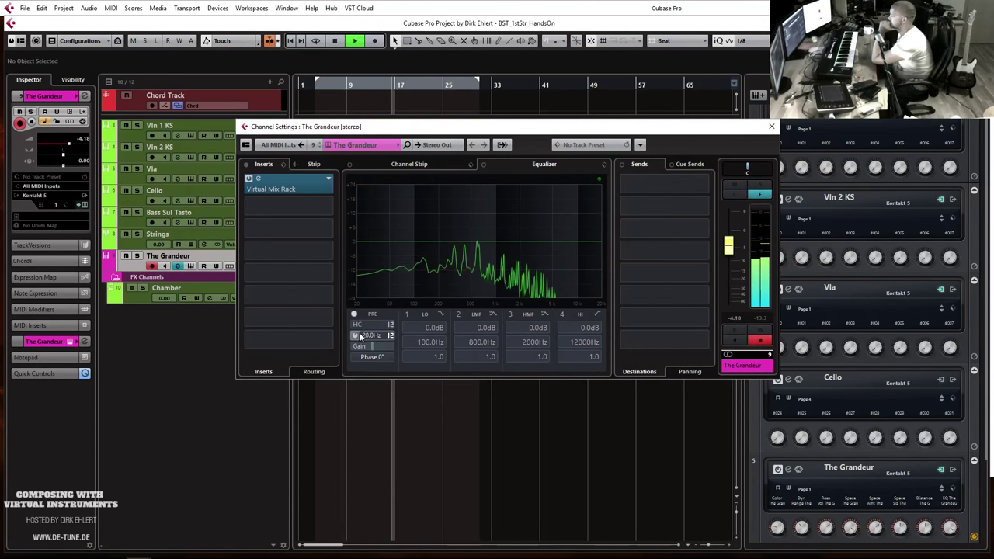
{"action": "left_click", "coordinate": [356, 336]}
{"action": "left_click_drag", "start_coordinate": [362, 339], "coordinate": [380, 339]}
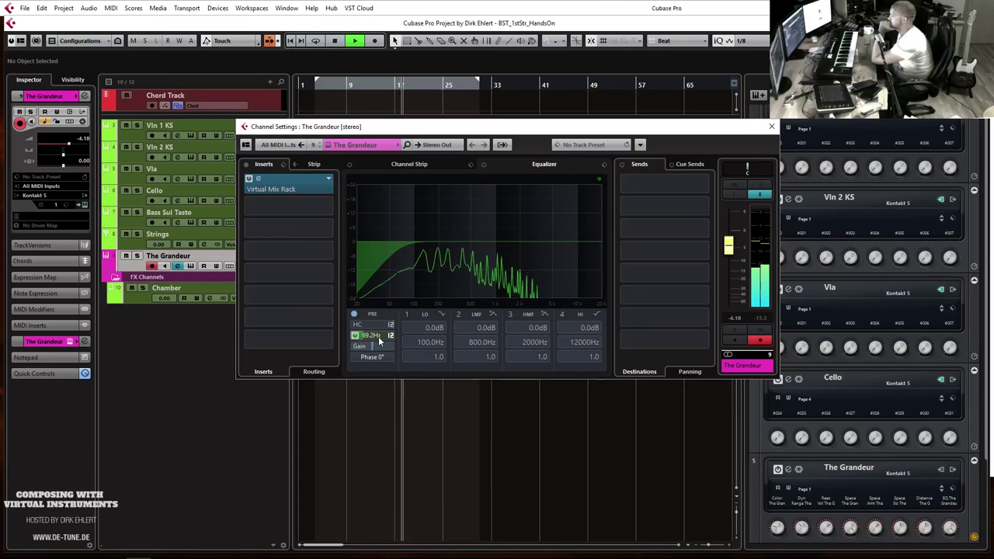
{"action": "left_click", "coordinate": [772, 126]}
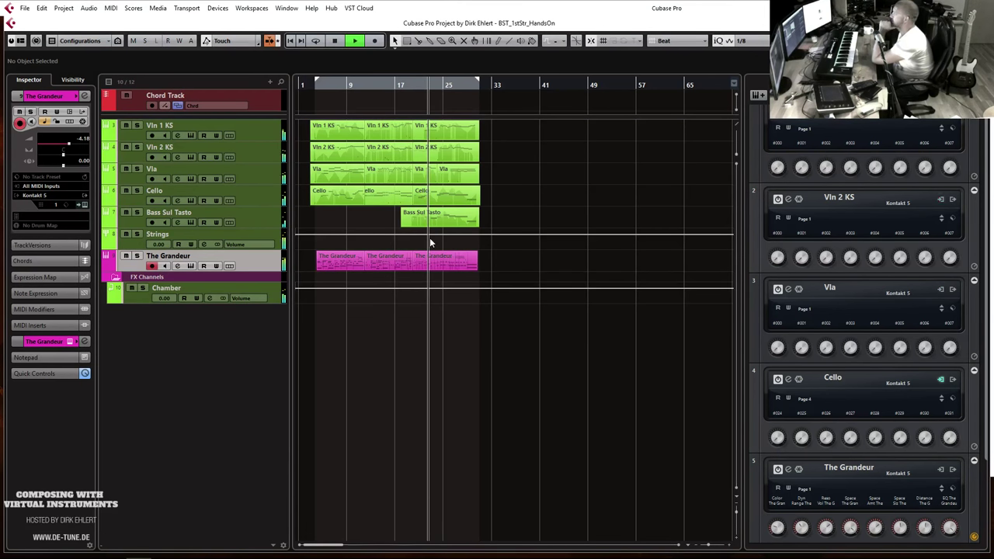
Inspect the microphone mixer view of the Vla track's Kontakt instrument, then close the instrument.
{"action": "left_click", "coordinate": [267, 174]}
{"action": "left_click", "coordinate": [85, 204]}
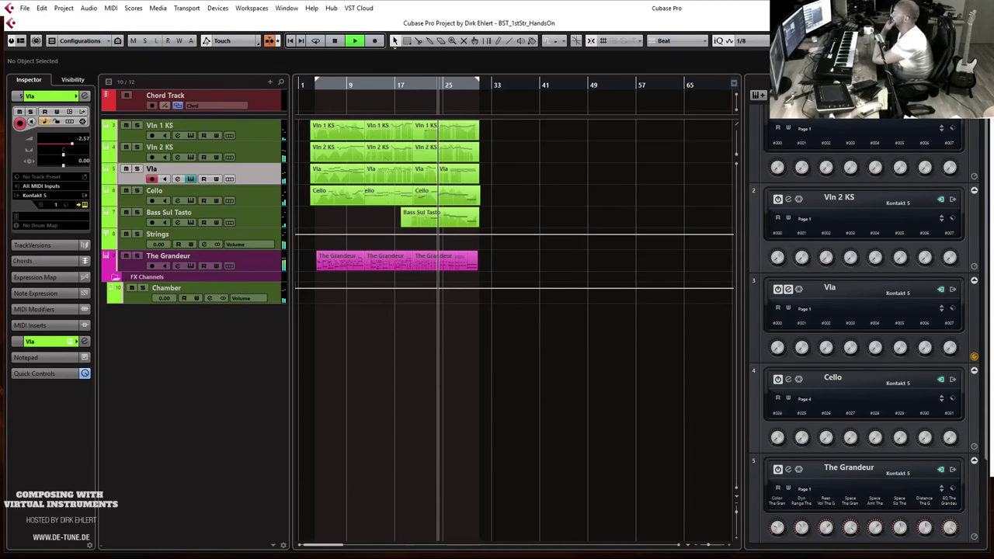
{"action": "left_click", "coordinate": [798, 288]}
{"action": "left_click_drag", "start_coordinate": [963, 57], "coordinate": [259, 58]}
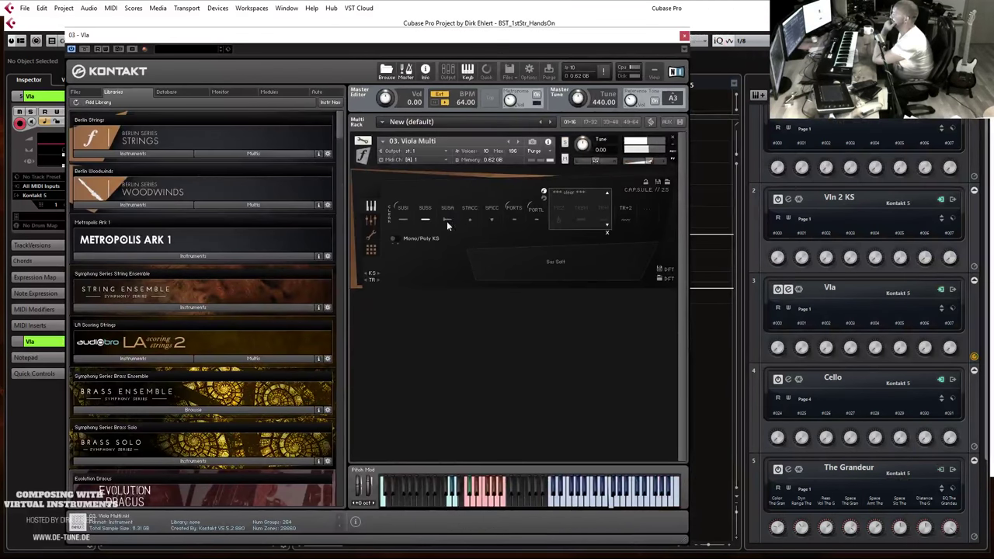
{"action": "left_click", "coordinate": [372, 222]}
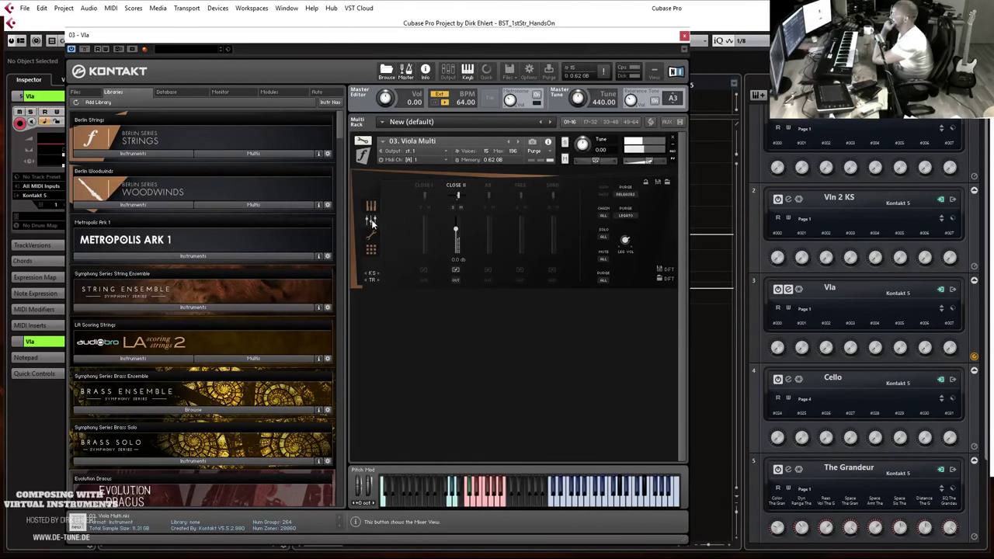
{"action": "left_click", "coordinate": [684, 35]}
Check the microphone mixer of the Vln 2 KS track's Kontakt instrument and close it.
{"action": "left_click", "coordinate": [138, 160]}
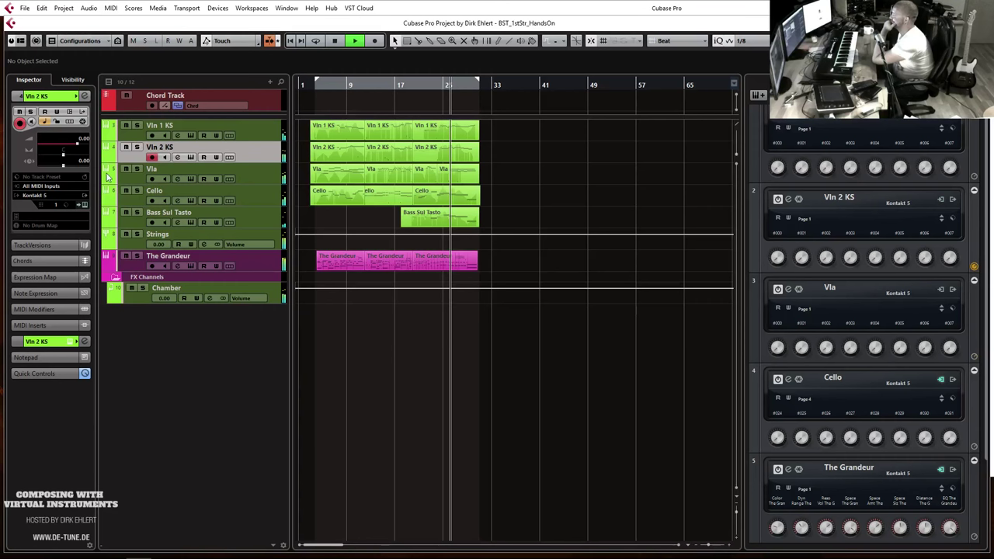
{"action": "left_click", "coordinate": [83, 205]}
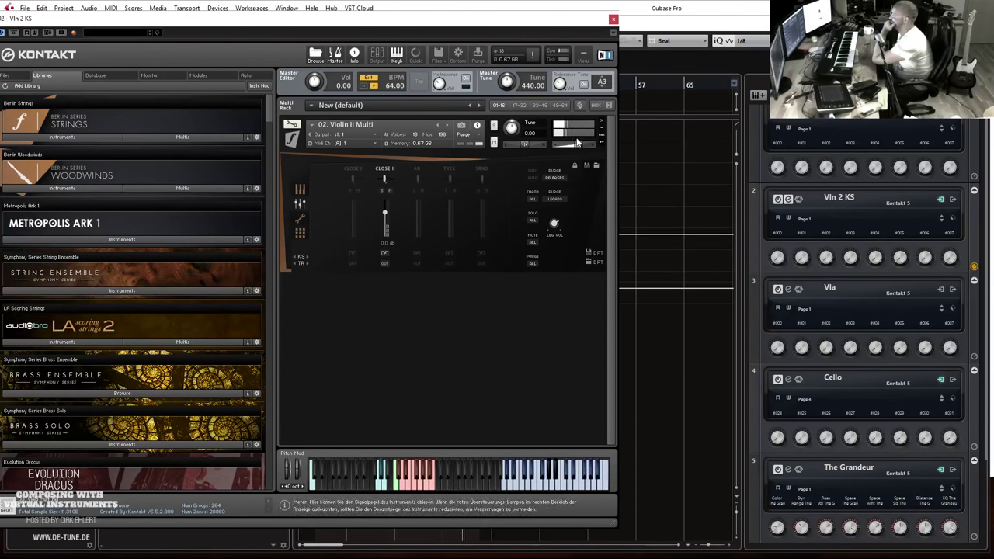
{"action": "left_click", "coordinate": [614, 19]}
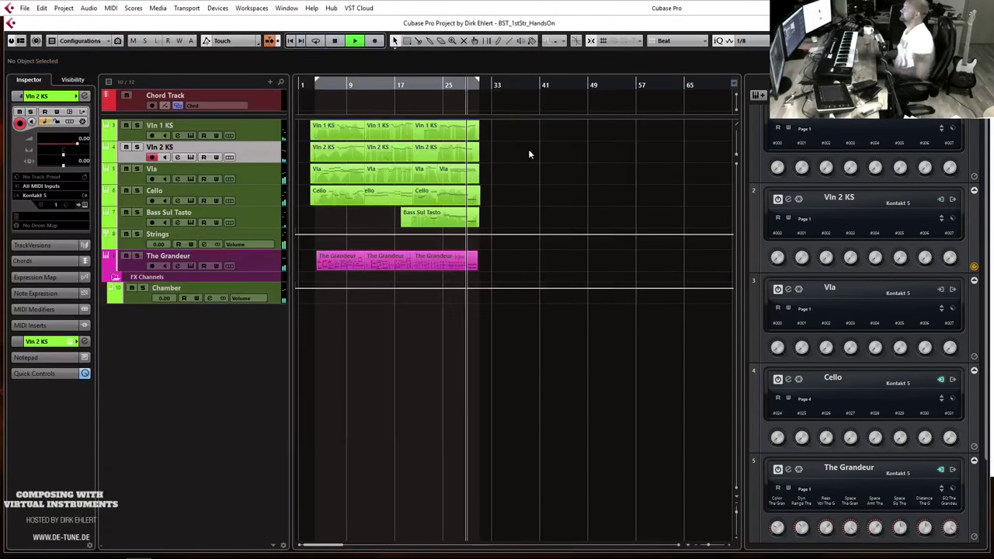
Lower the Vln 2 KS fader to -1.57 dB in the MixConsole and return to the project window.
{"action": "key", "text": "F3"}
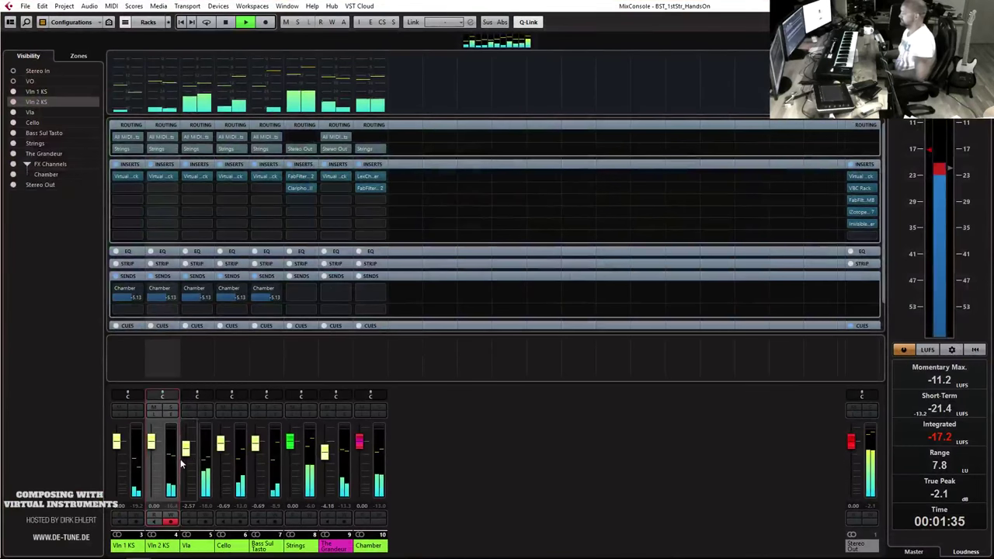
{"action": "left_click_drag", "start_coordinate": [151, 443], "coordinate": [152, 451]}
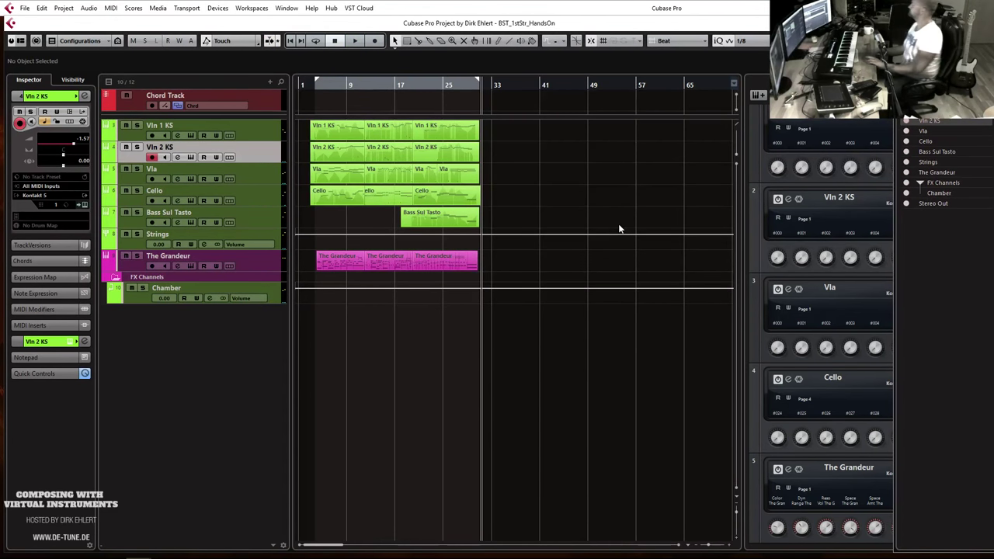
{"action": "key", "text": "F3"}
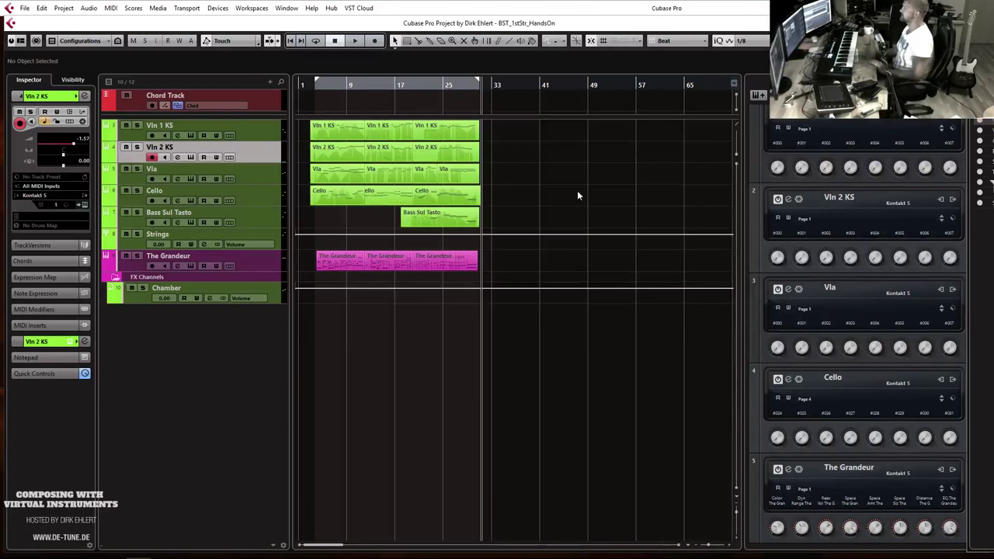
Open The Grandeur track's Kontakt instrument, return to the MixConsole and close the Invisible Limiter window.
{"action": "scroll", "coordinate": [764, 173], "scroll_direction": "up", "scroll_amount": 1}
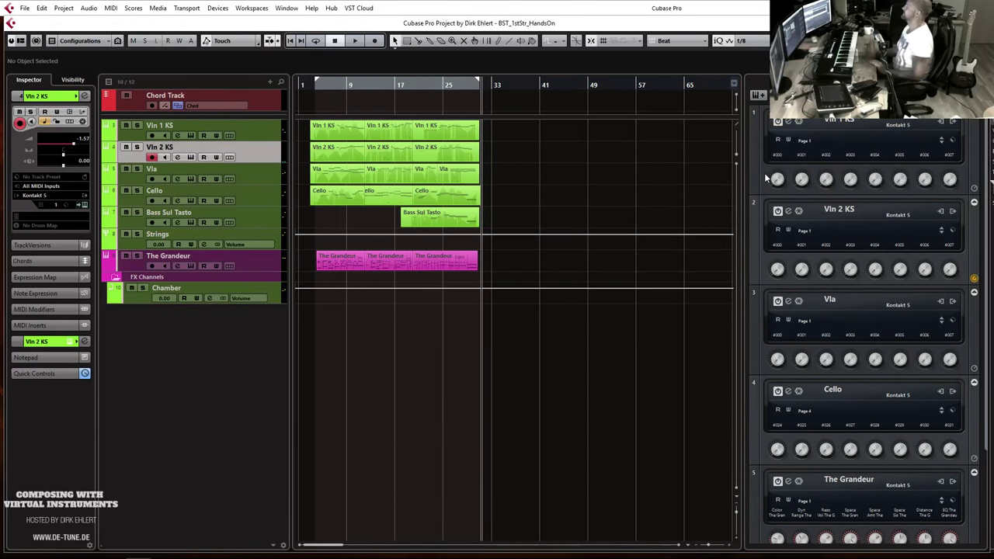
{"action": "left_click", "coordinate": [256, 265]}
{"action": "left_click", "coordinate": [84, 204]}
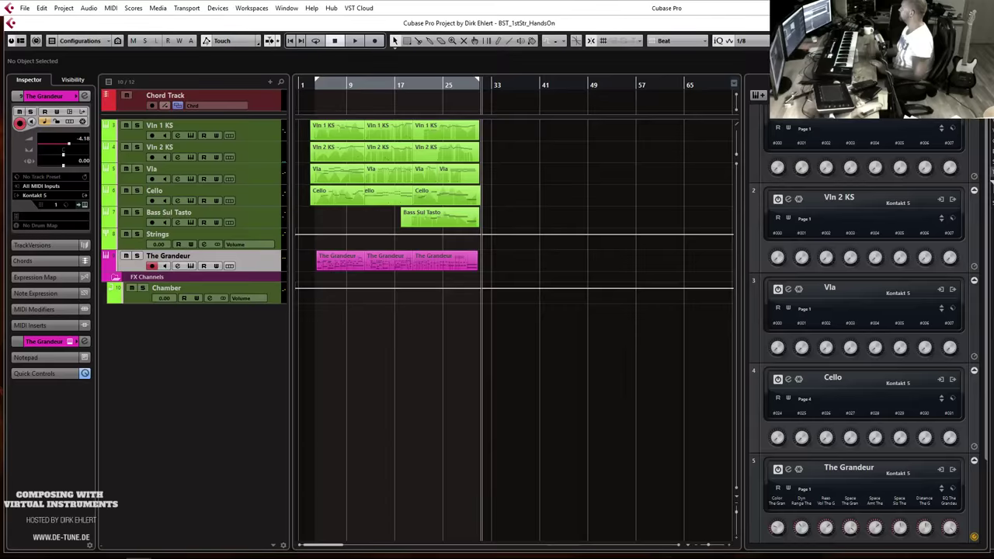
{"action": "key", "text": "F3"}
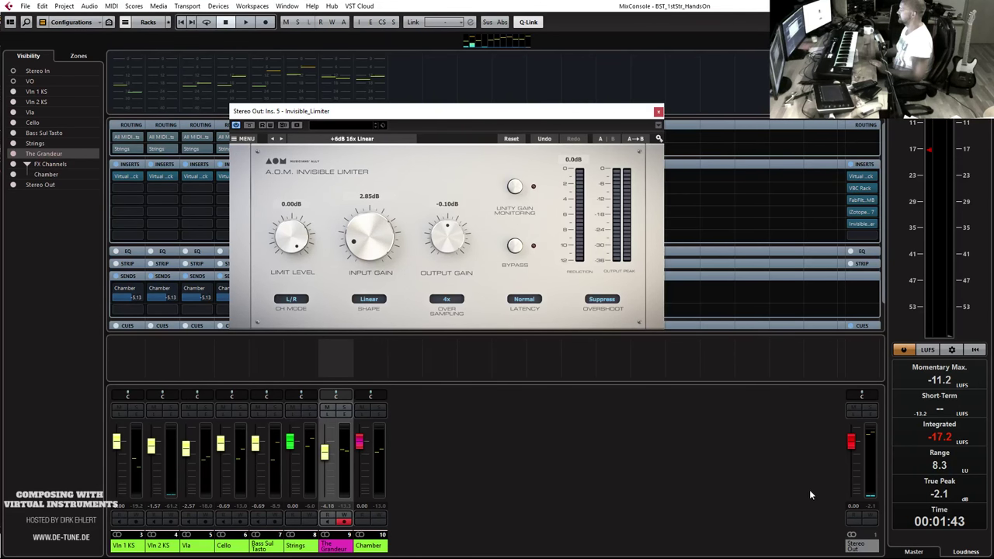
{"action": "left_click", "coordinate": [658, 111]}
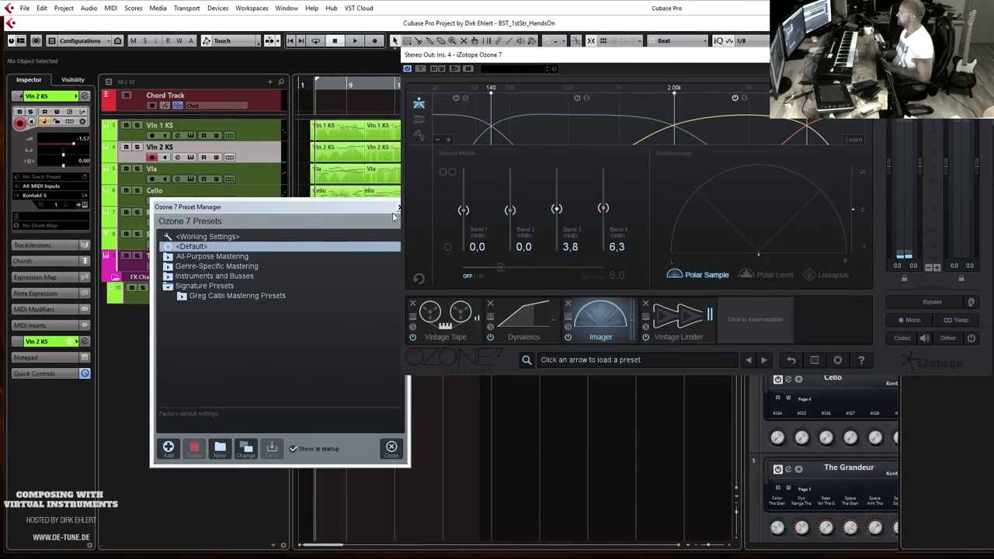
Dismiss the Ozone 7 Preset Manager, review the Vintage Tape module's settings and close Ozone 7.
{"action": "left_click", "coordinate": [386, 211]}
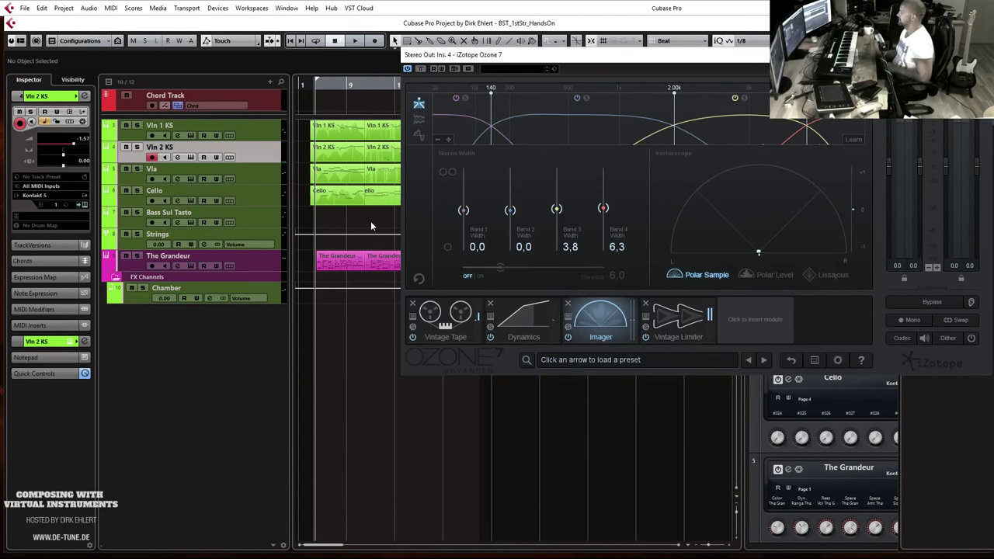
{"action": "left_click", "coordinate": [445, 325]}
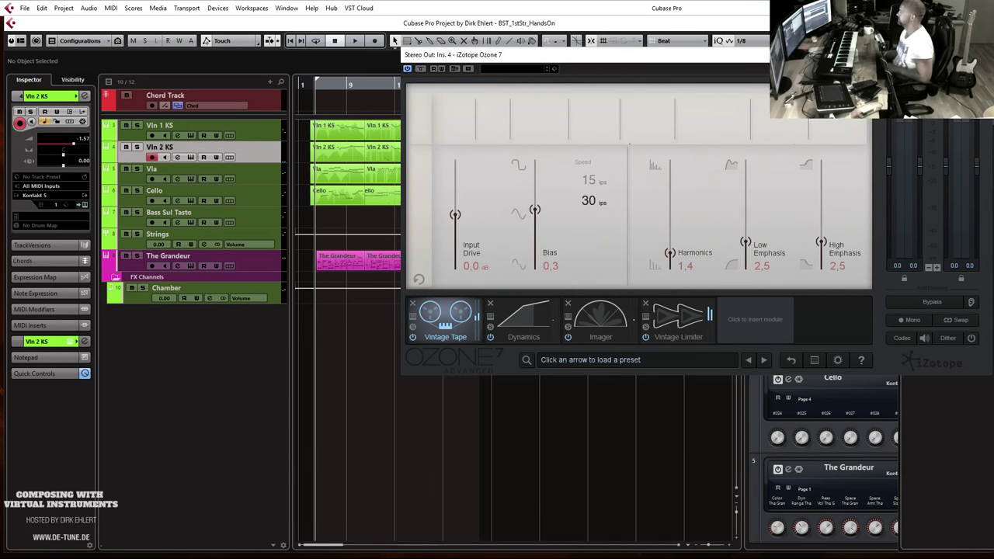
{"action": "left_click", "coordinate": [862, 54]}
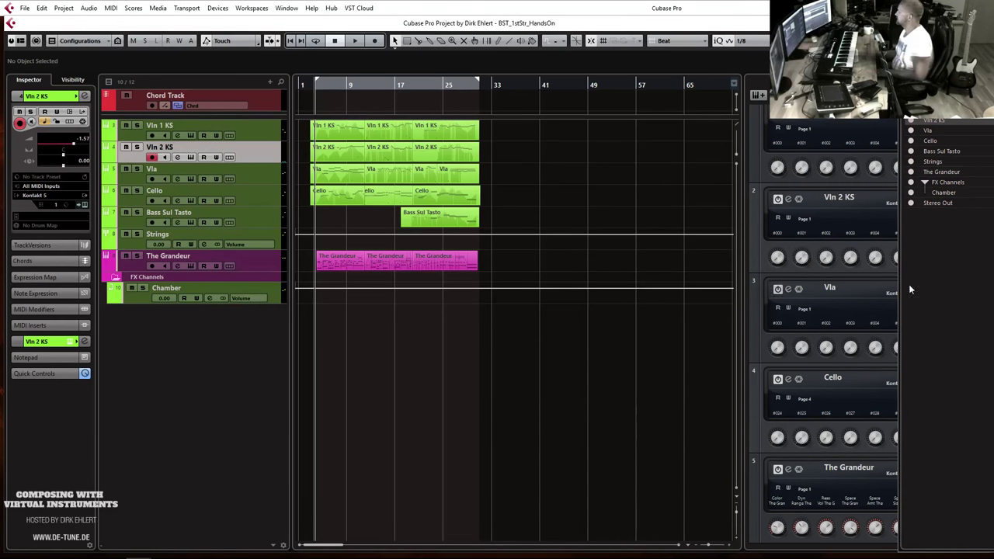
Add a Trimmer module to the Stereo Out's Virtual Mix Rack, set its trim to +1.05 dB and close the rack.
{"action": "key", "text": "F3"}
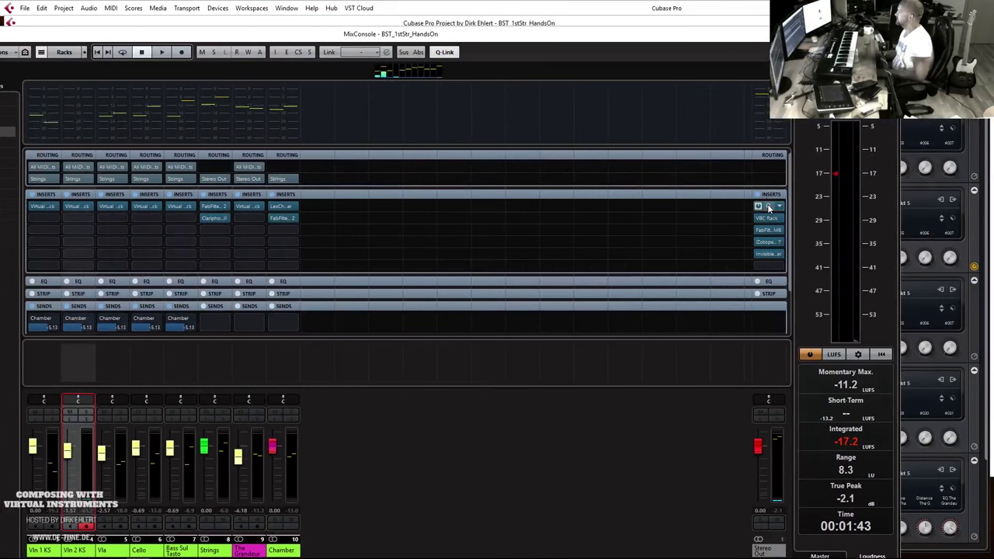
{"action": "left_click", "coordinate": [769, 207]}
{"action": "left_click_drag", "start_coordinate": [369, 233], "coordinate": [370, 461]}
{"action": "left_click_drag", "start_coordinate": [314, 341], "coordinate": [629, 353]}
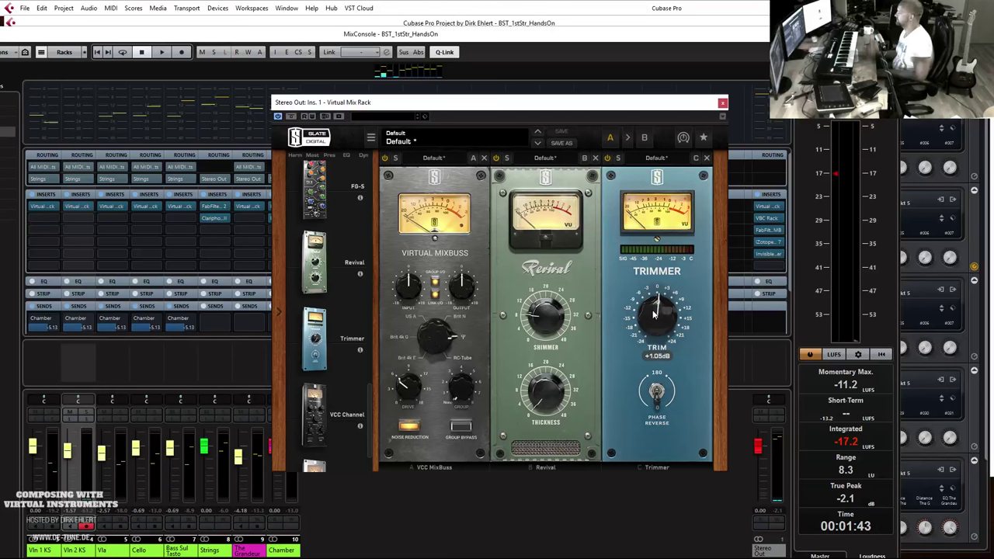
{"action": "left_click", "coordinate": [721, 104]}
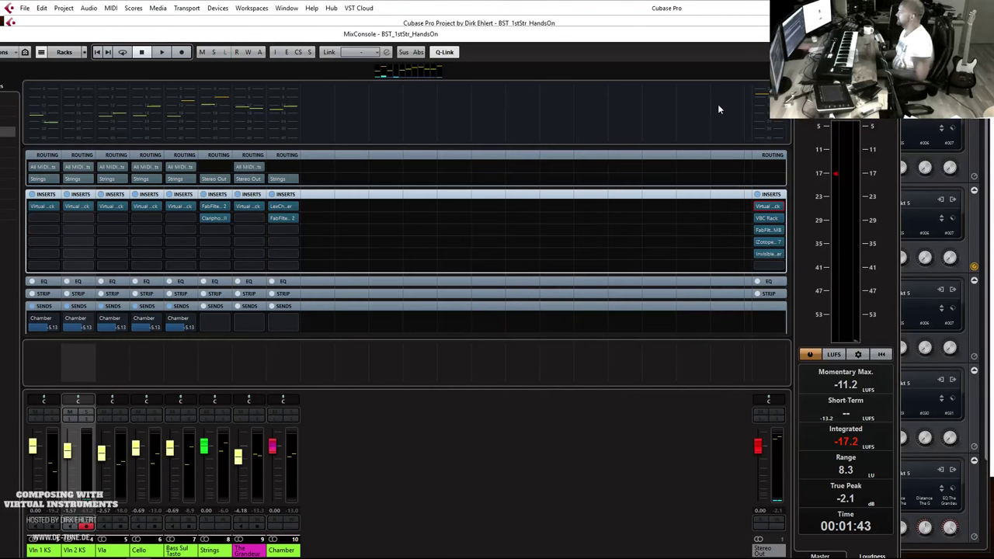
During playback, set the stereo width in Ozone 7's Imager to 6.3 for band 3 and 20.3 for band 4.
{"action": "key", "text": "space"}
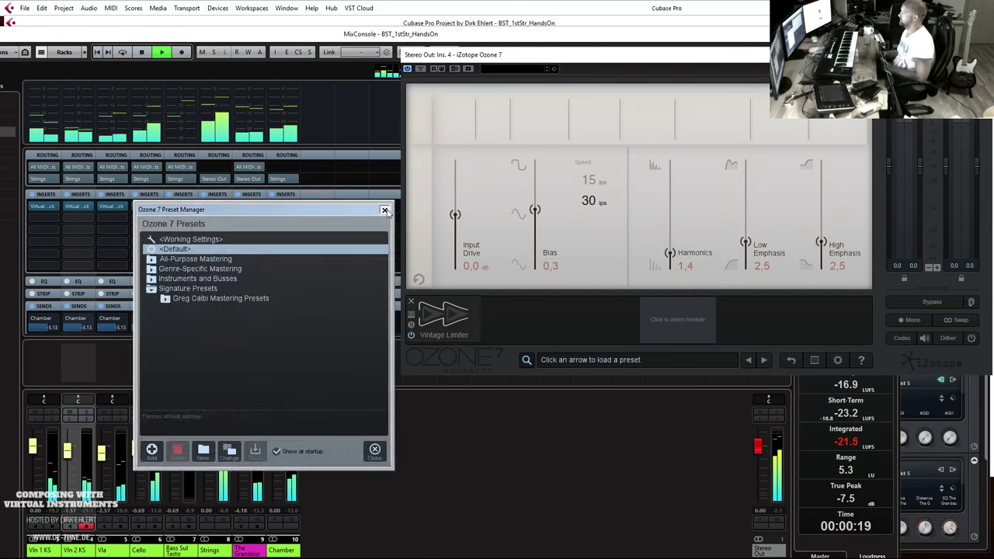
{"action": "left_click", "coordinate": [383, 210]}
{"action": "left_click", "coordinate": [597, 318]}
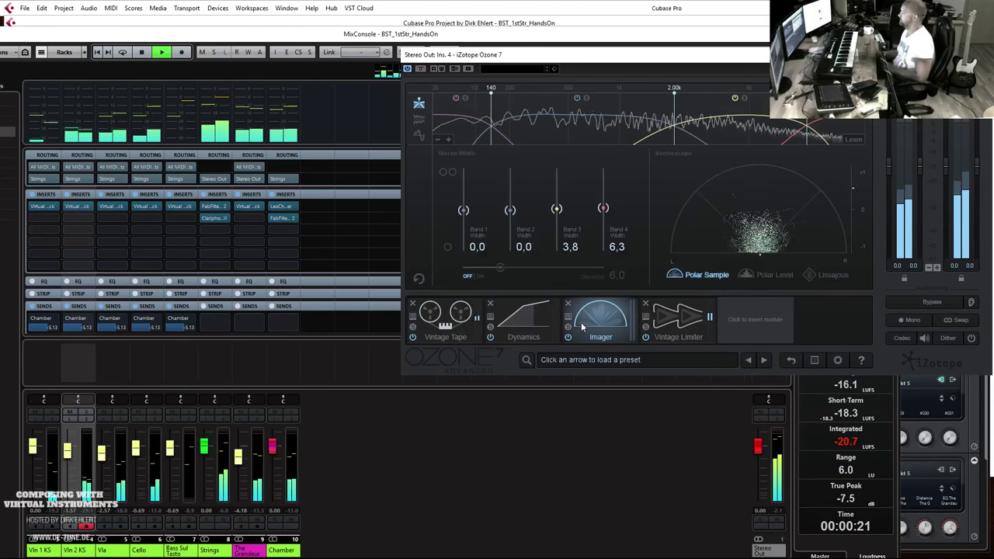
{"action": "left_click_drag", "start_coordinate": [679, 62], "coordinate": [402, 79]}
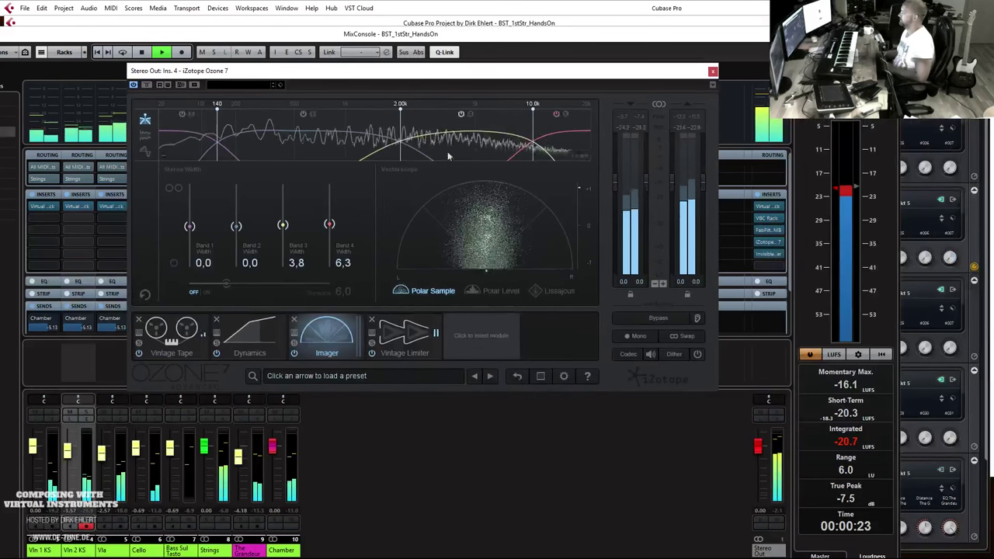
{"action": "left_click_drag", "start_coordinate": [329, 225], "coordinate": [284, 224]}
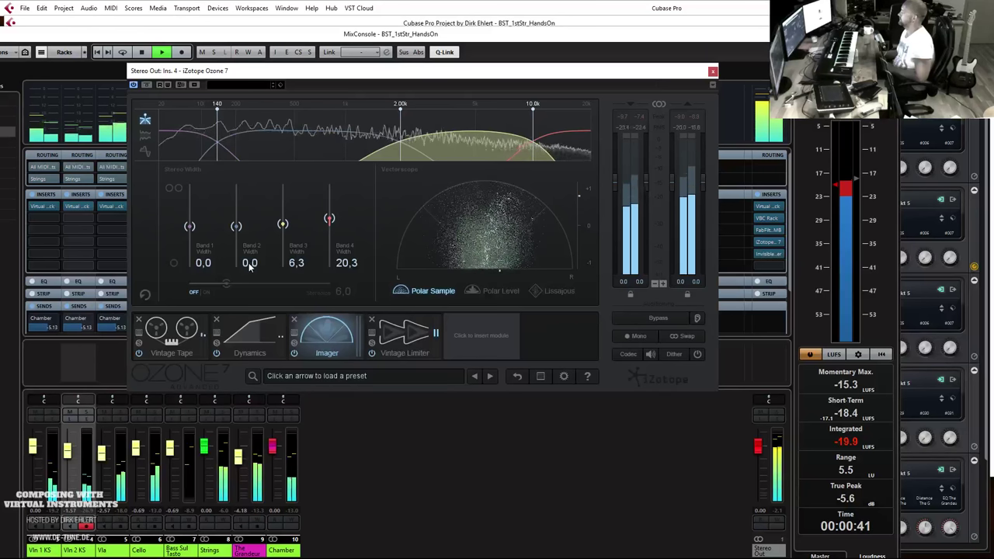
Try a different Imager width for band 1, reset it to 0.0, and set band 2's width to 6.3.
{"action": "left_click_drag", "start_coordinate": [189, 226], "coordinate": [191, 229]}
{"action": "left_click", "coordinate": [190, 228], "text": "alt"}
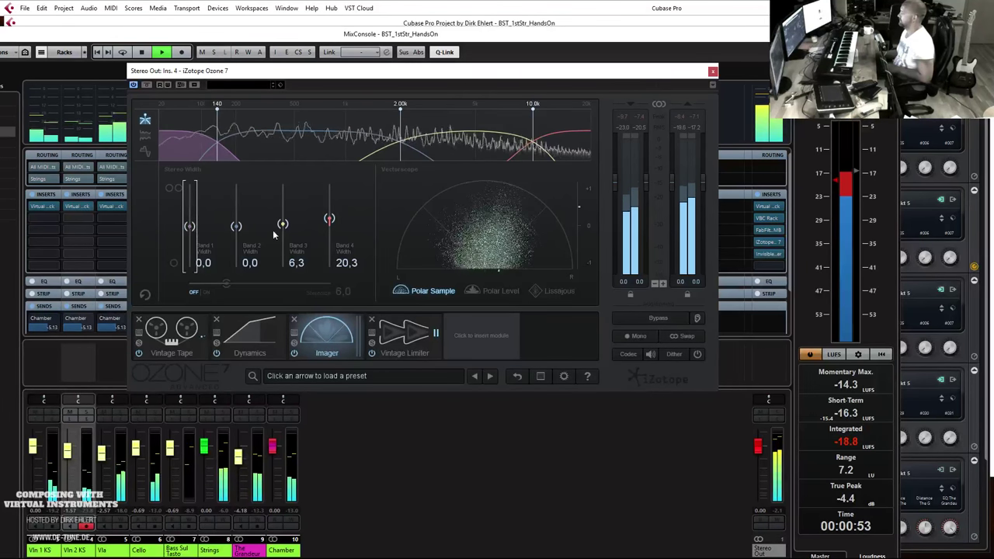
{"action": "left_click_drag", "start_coordinate": [237, 227], "coordinate": [237, 223]}
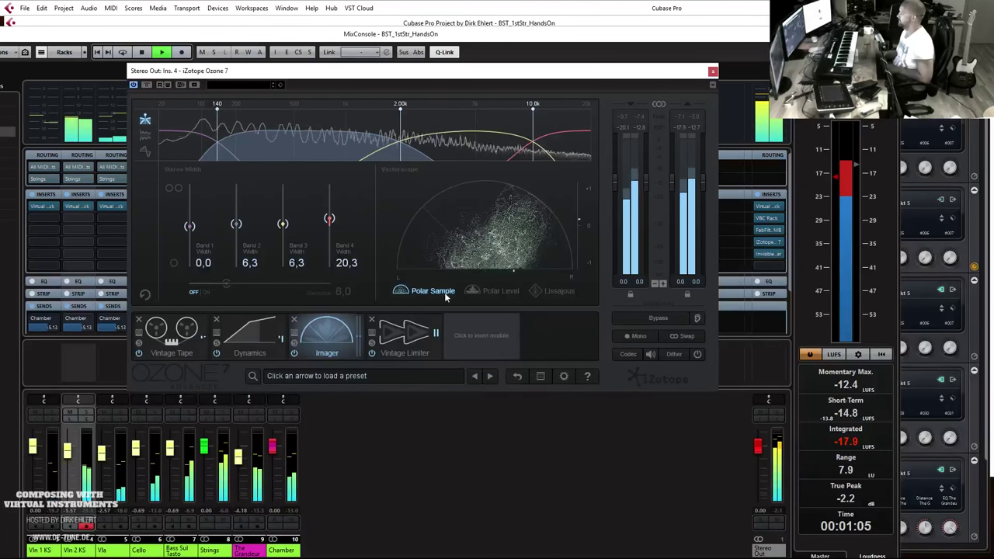
Compare the Imager's Lissajous and Polar Level displays, close Ozone 7, return to the project and stop playback.
{"action": "left_click", "coordinate": [544, 292]}
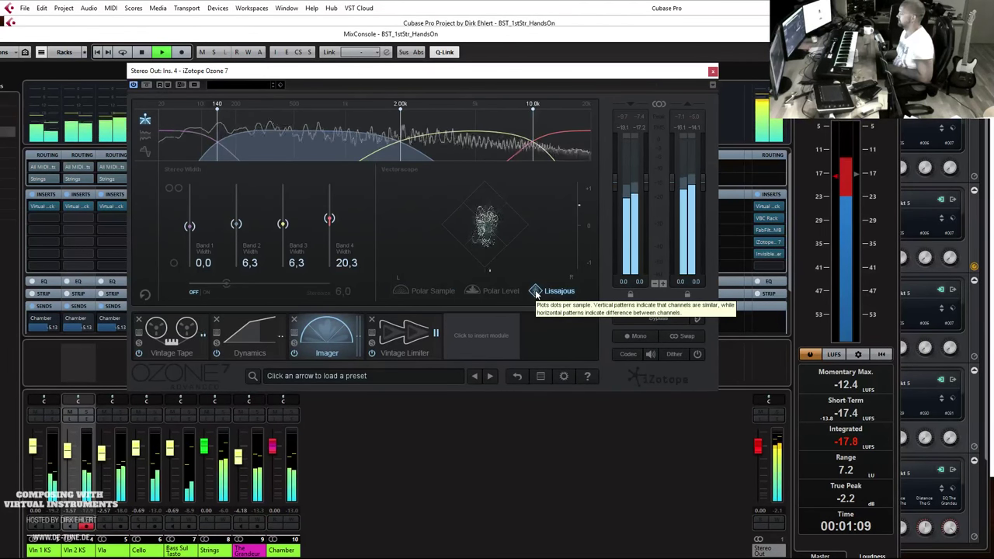
{"action": "left_click", "coordinate": [501, 291]}
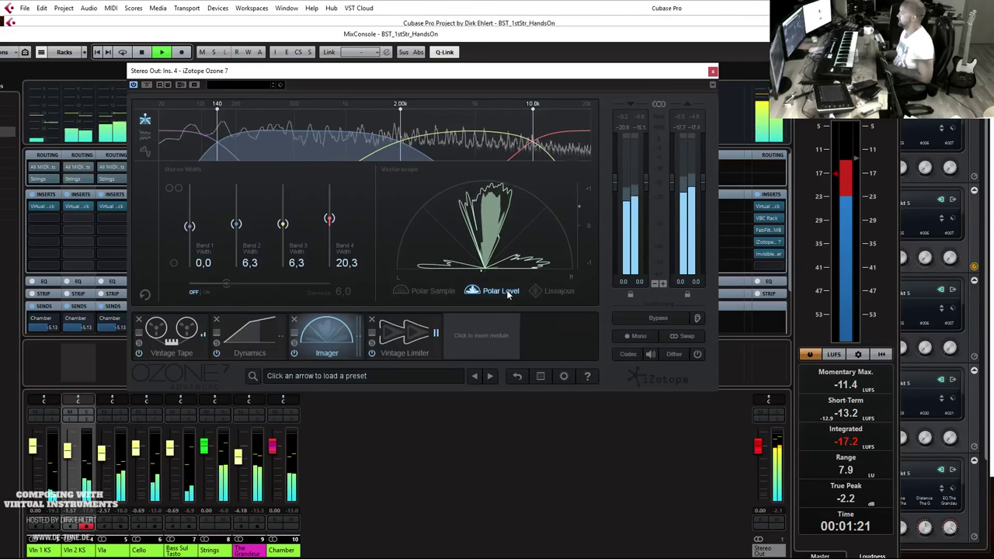
{"action": "left_click", "coordinate": [712, 70]}
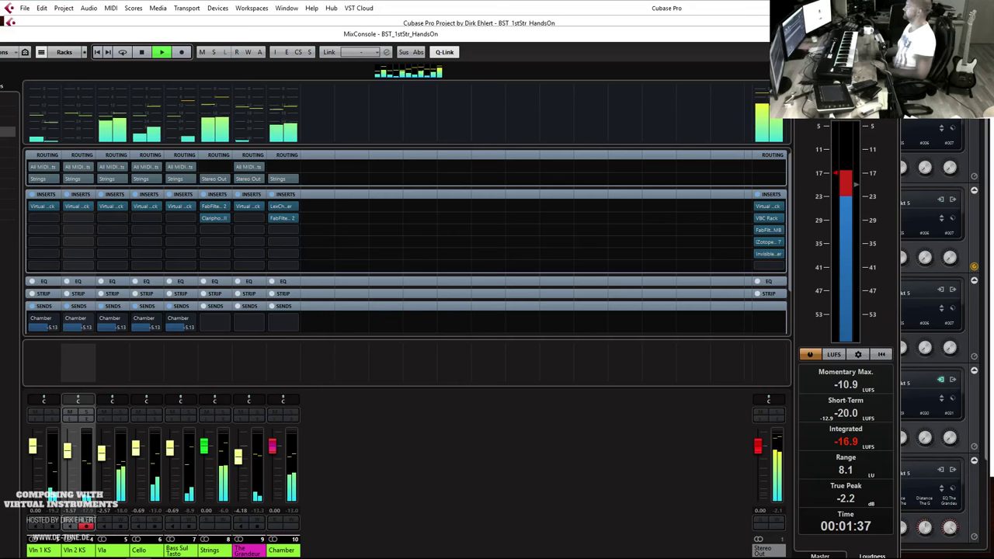
{"action": "key", "text": "F3"}
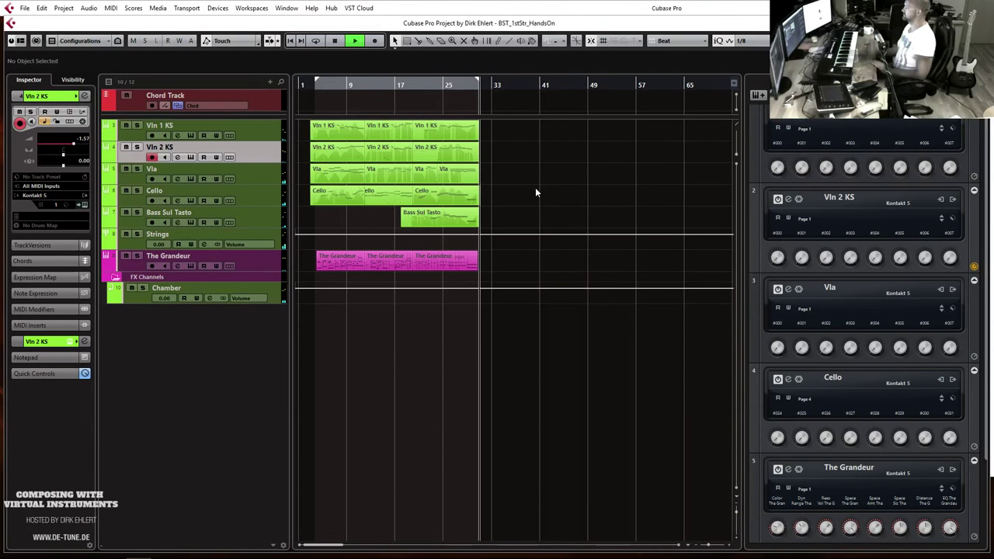
{"action": "key", "text": "Down"}
{"action": "key", "text": "Down"}
{"action": "key", "text": "space"}
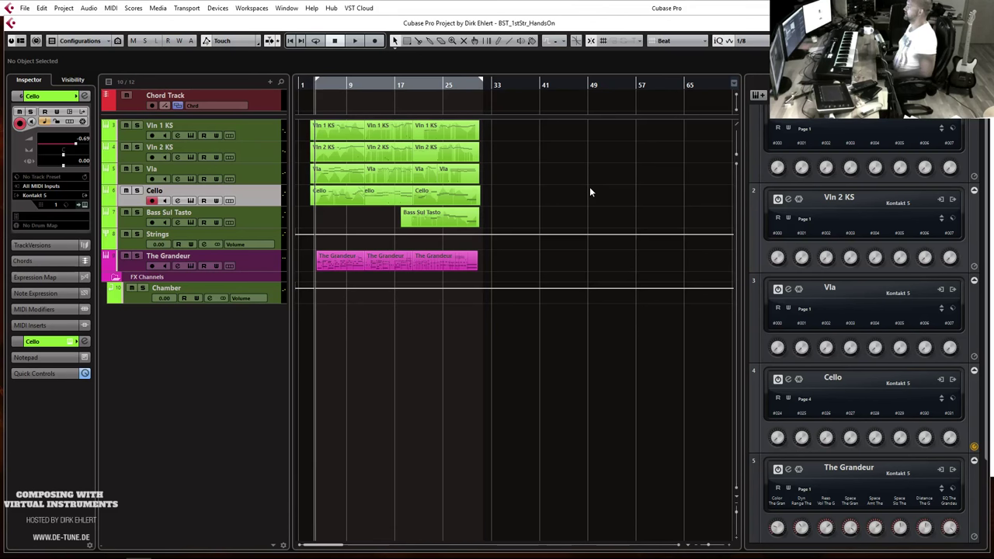
Load the Lge Narrow Chamber preset in the Chamber channel's LexChamber, audition it, stop playback and close the plug-in.
{"action": "left_click", "coordinate": [234, 290]}
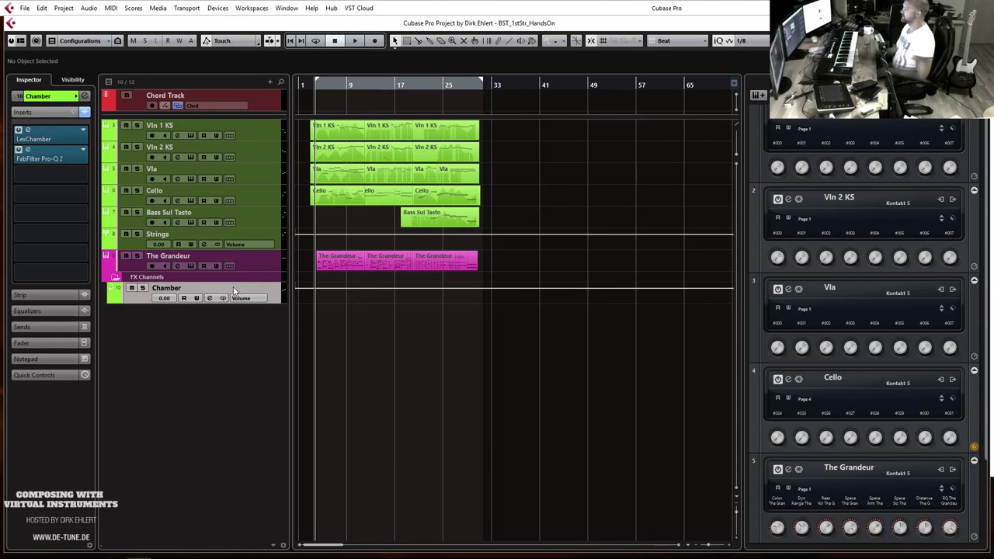
{"action": "left_click", "coordinate": [32, 135]}
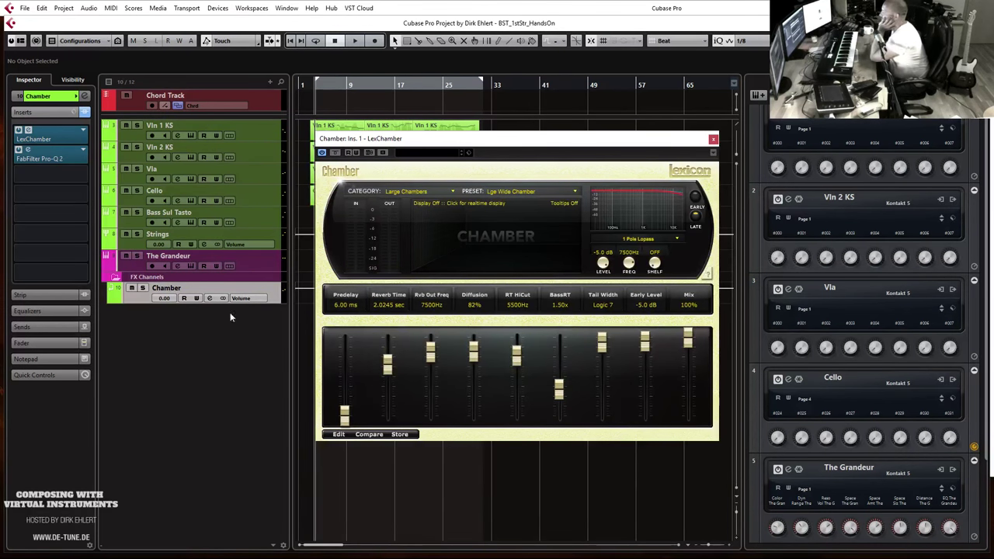
{"action": "left_click", "coordinate": [552, 191]}
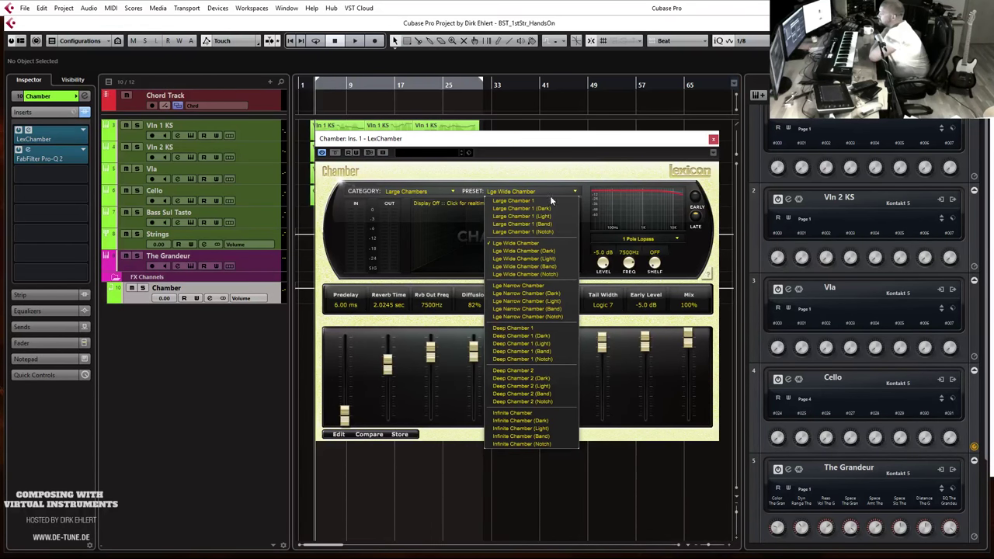
{"action": "left_click", "coordinate": [531, 285]}
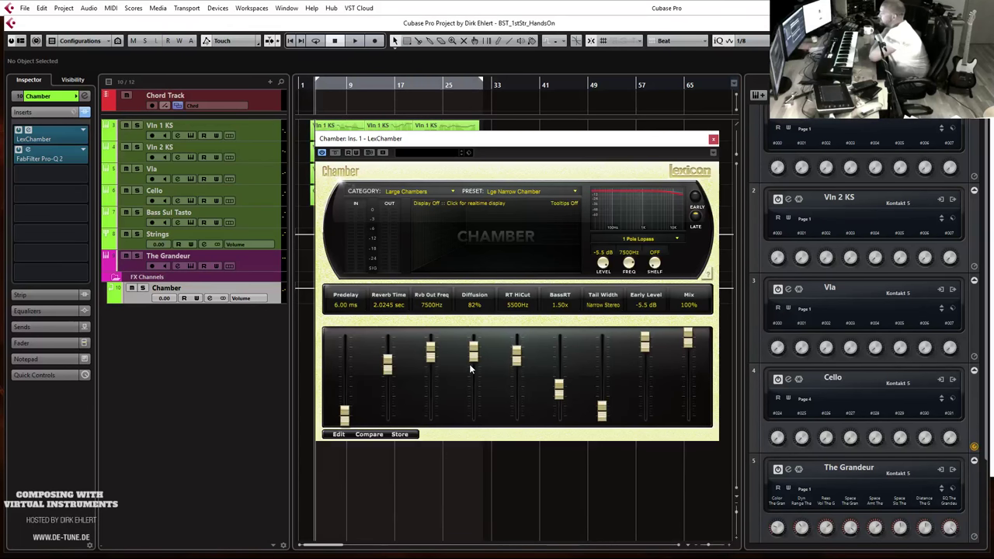
{"action": "key", "text": "space"}
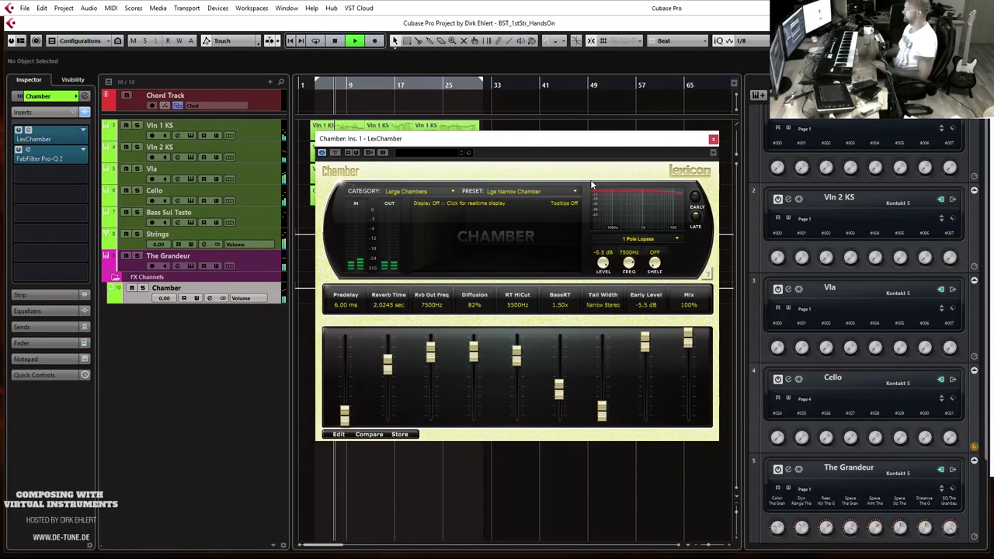
{"action": "left_click", "coordinate": [713, 141]}
{"action": "key", "text": "space"}
Turn off LexChamber, move FabFilter Pro-Q 2 down one slot and insert LexRandomHall between them on the Chamber channel.
{"action": "left_click_drag", "start_coordinate": [45, 157], "coordinate": [45, 172]}
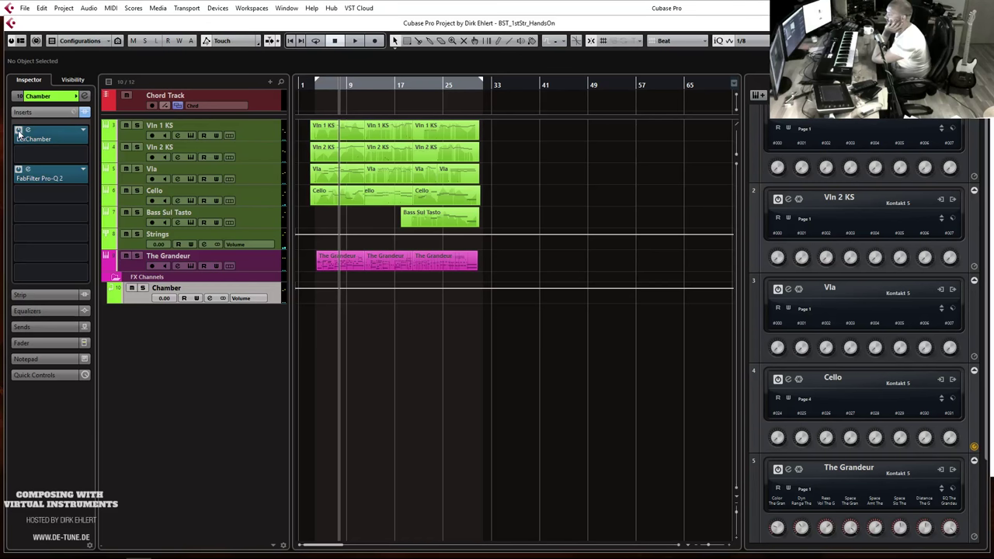
{"action": "left_click", "coordinate": [84, 156]}
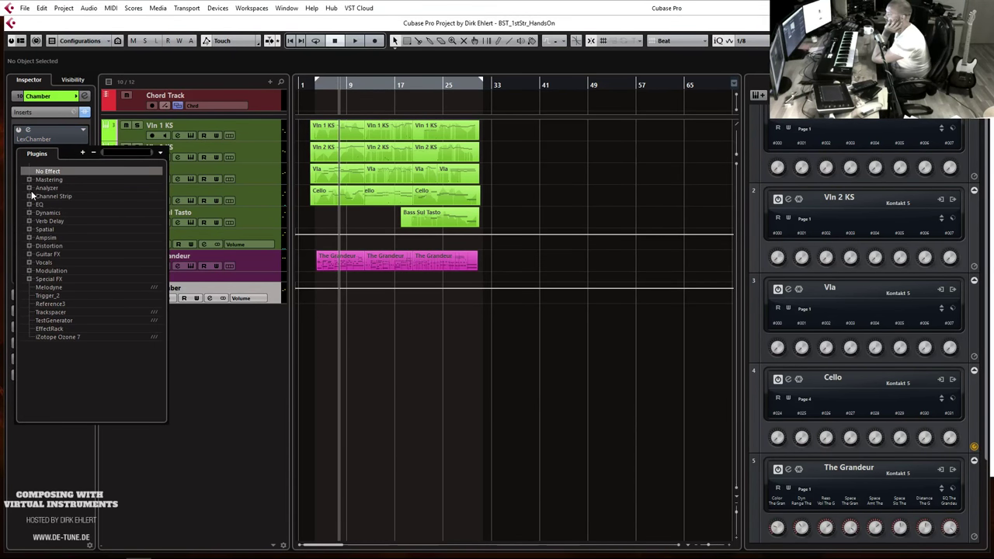
{"action": "left_click", "coordinate": [29, 220]}
{"action": "left_click", "coordinate": [39, 238]}
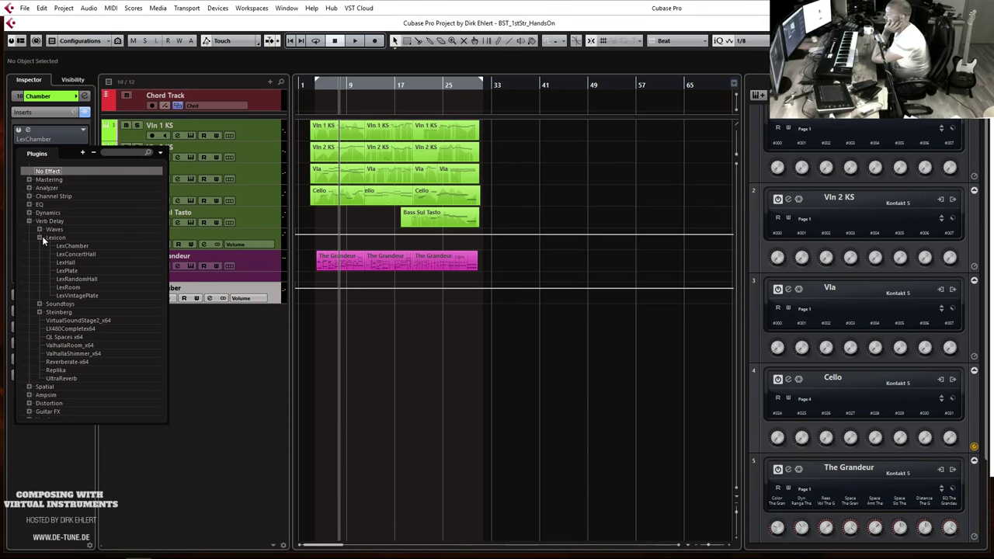
{"action": "left_click", "coordinate": [73, 278]}
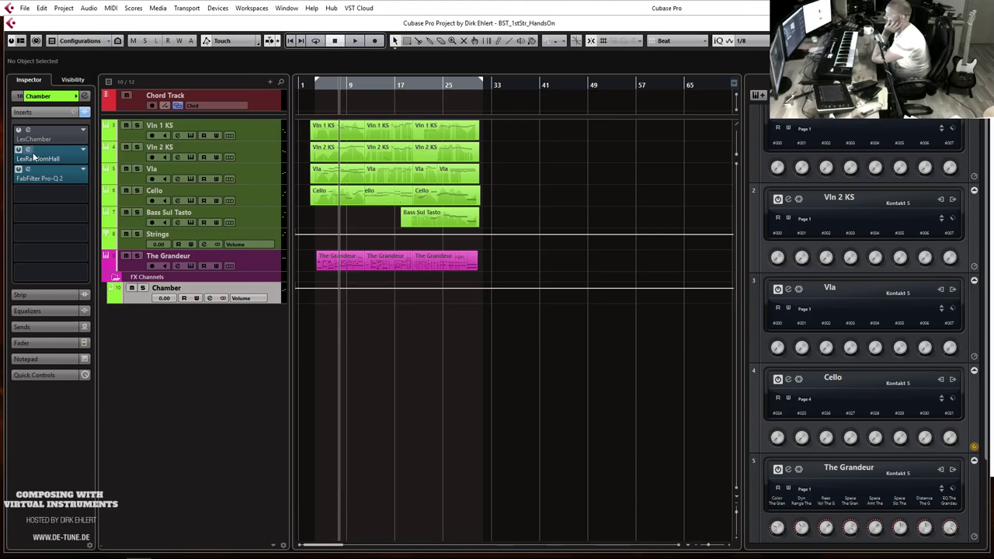
Load the Medium Halls preset Medium RHall 2 in LexRandomHall, shorten its reverb time to 2.0557 sec and start playback.
{"action": "left_click", "coordinate": [29, 151]}
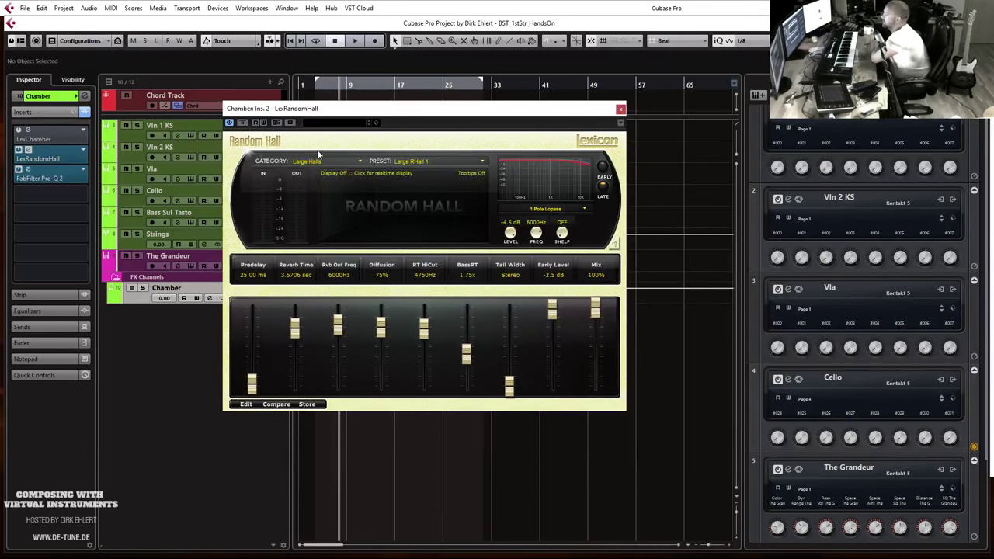
{"action": "left_click", "coordinate": [346, 162]}
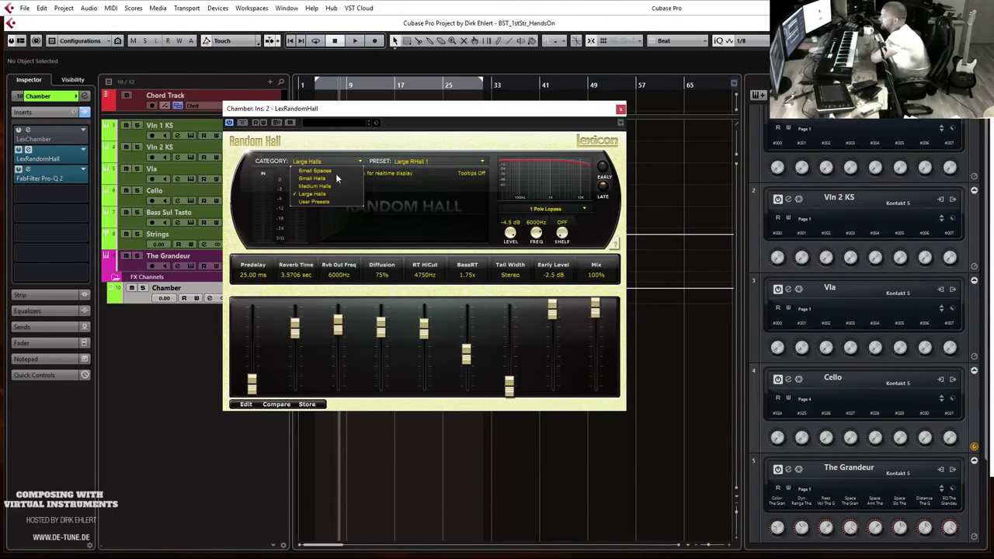
{"action": "left_click", "coordinate": [331, 186]}
{"action": "left_click", "coordinate": [424, 163]}
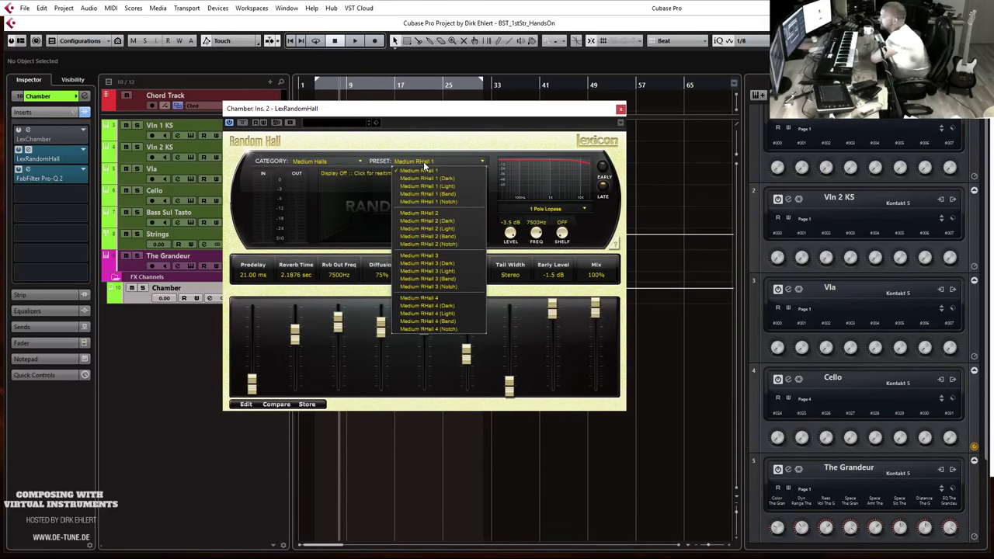
{"action": "left_click", "coordinate": [431, 213]}
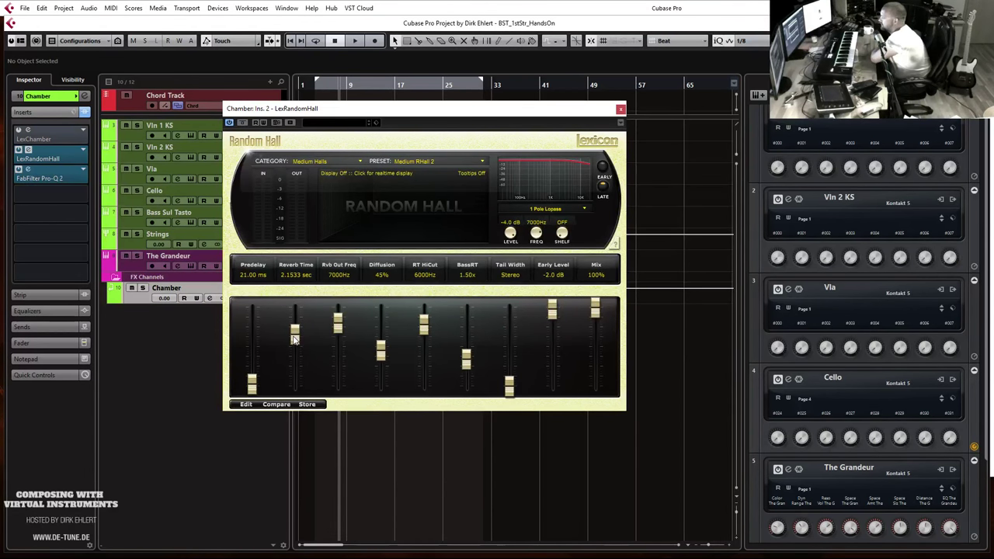
{"action": "key", "text": "space"}
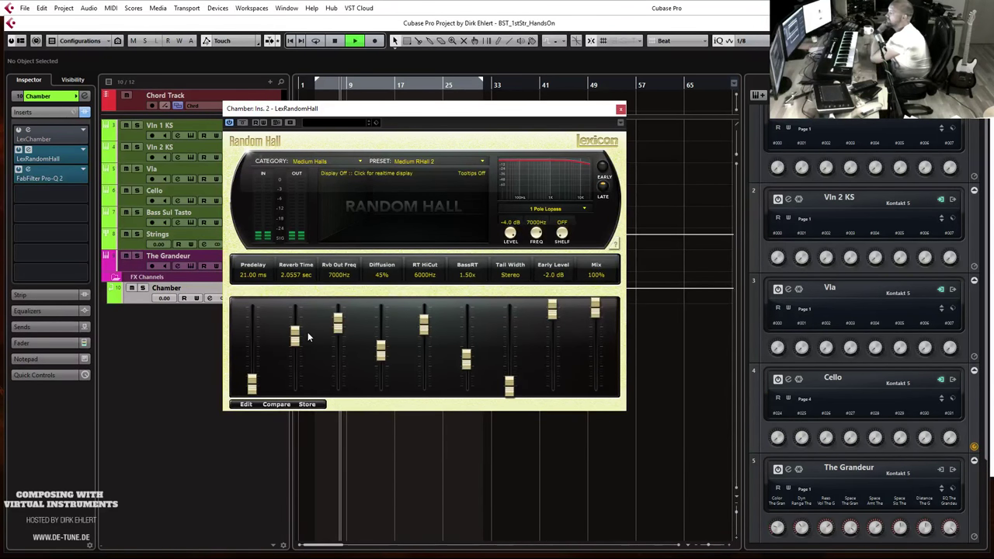
Lower the low-cut frequency slightly in the Chamber channel's FabFilter Pro-Q 2 and close both plug-in windows.
{"action": "left_click", "coordinate": [29, 168]}
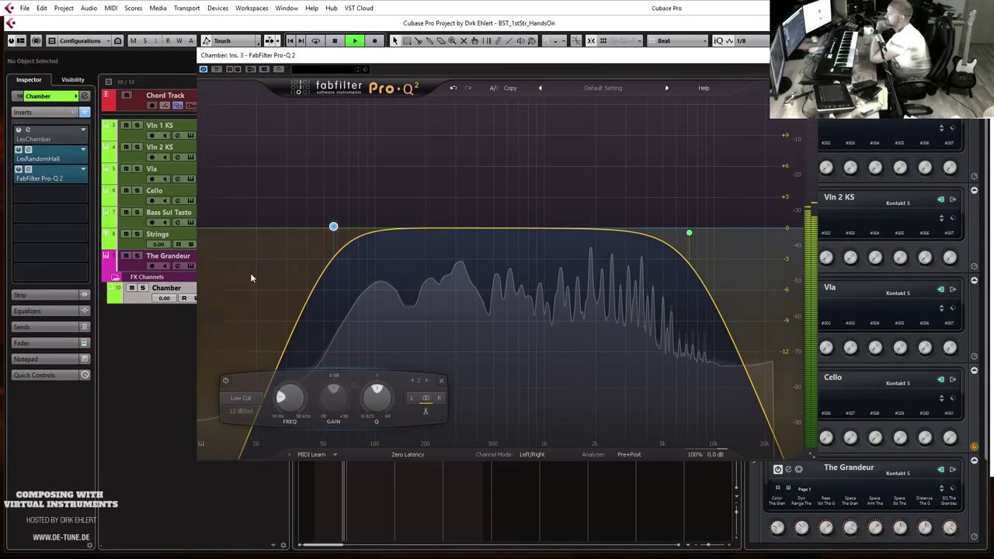
{"action": "left_click_drag", "start_coordinate": [332, 228], "coordinate": [321, 230]}
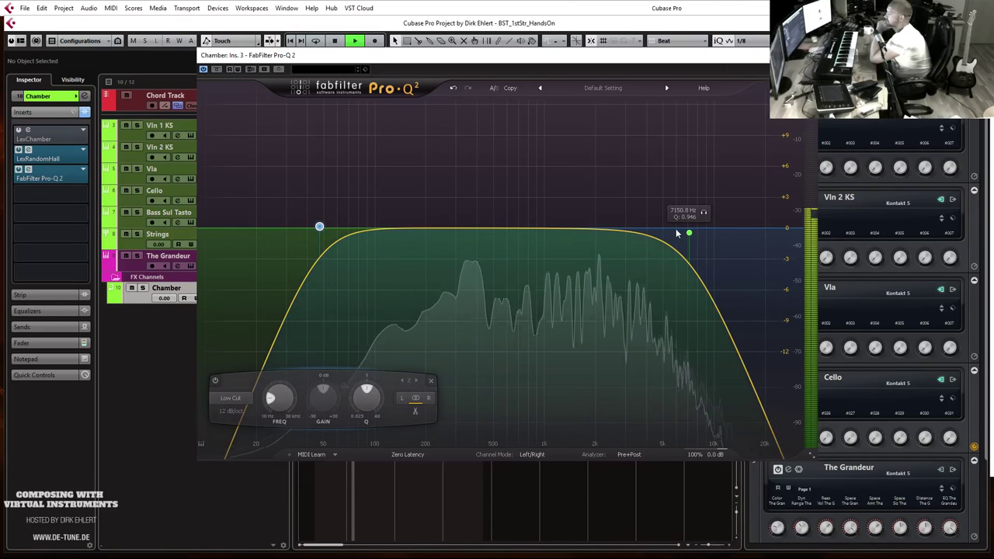
{"action": "left_click", "coordinate": [811, 55]}
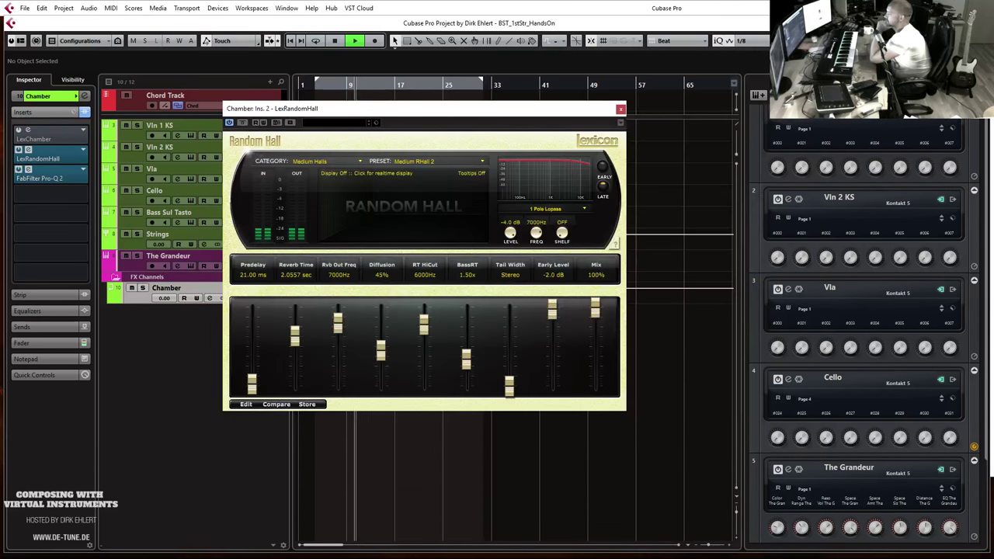
{"action": "left_click", "coordinate": [621, 109]}
Set the Cello fader to -1.76 in the MixConsole while monitoring the mix, return to the project and stop playback.
{"action": "key", "text": "F3"}
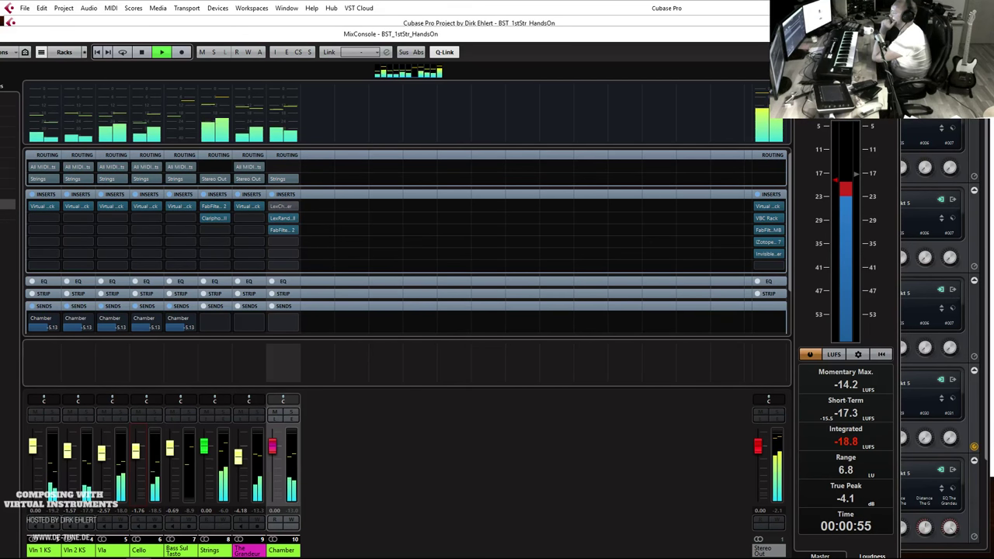
{"action": "left_click", "coordinate": [35, 412]}
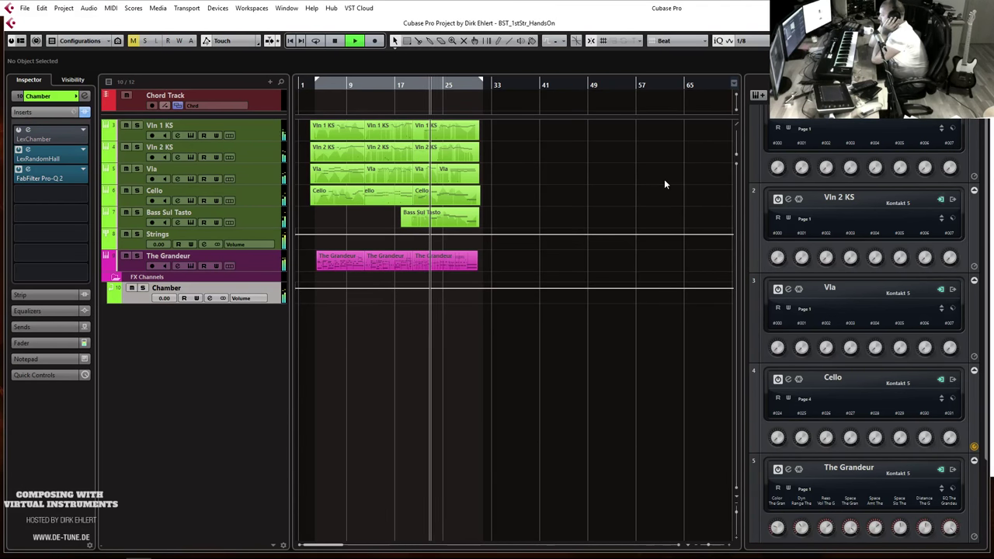
{"action": "key", "text": "space"}
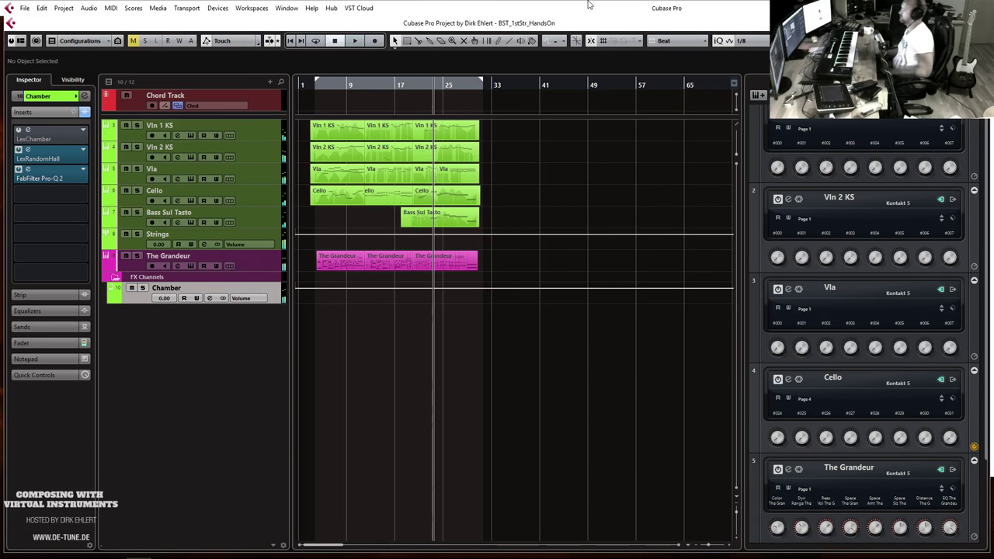
Examine The Grandeur's last part in the Key Editor around bars 21 to 24, auditioning the low chord notes near bar 22 beat 3.
{"action": "double_click", "coordinate": [429, 263]}
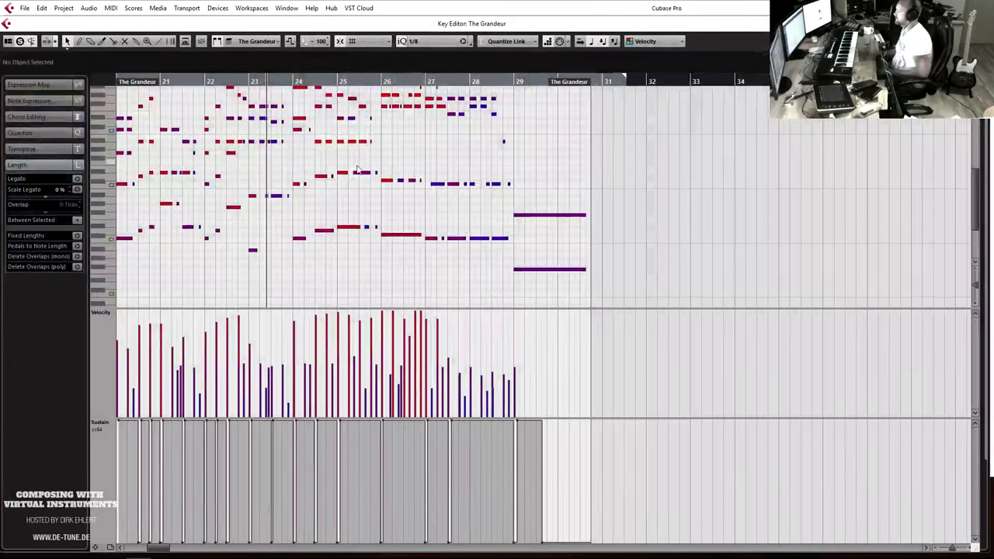
{"action": "scroll", "coordinate": [388, 191], "scroll_direction": "up", "scroll_amount": 5}
{"action": "scroll", "coordinate": [466, 178], "scroll_direction": "down", "scroll_amount": 2}
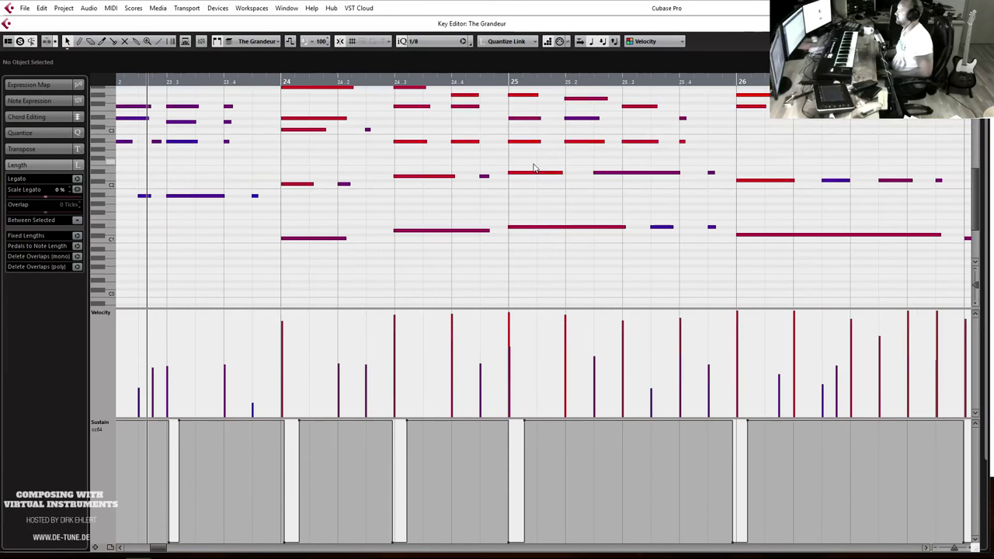
{"action": "scroll", "coordinate": [471, 162], "scroll_direction": "left", "scroll_amount": 4}
{"action": "key", "text": "space"}
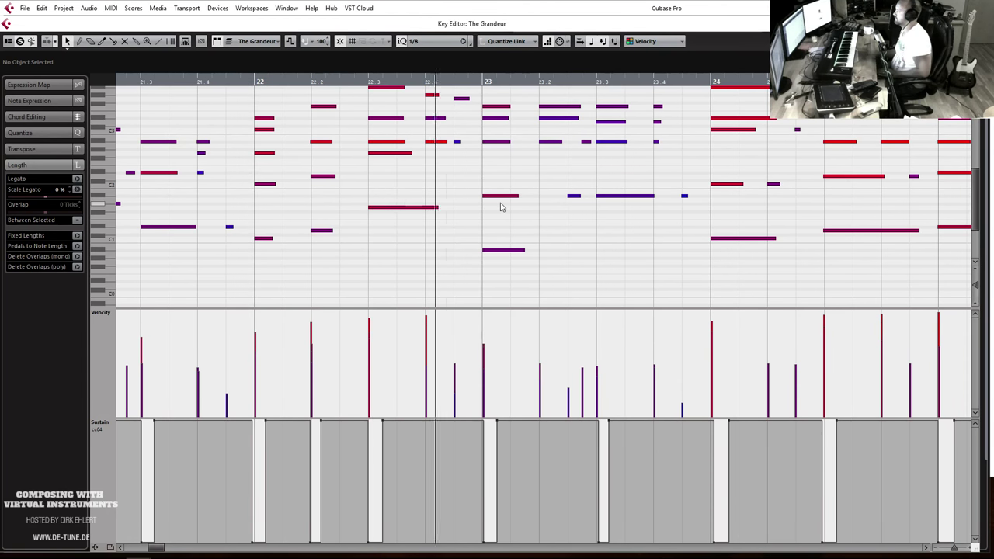
{"action": "key", "text": "g"}
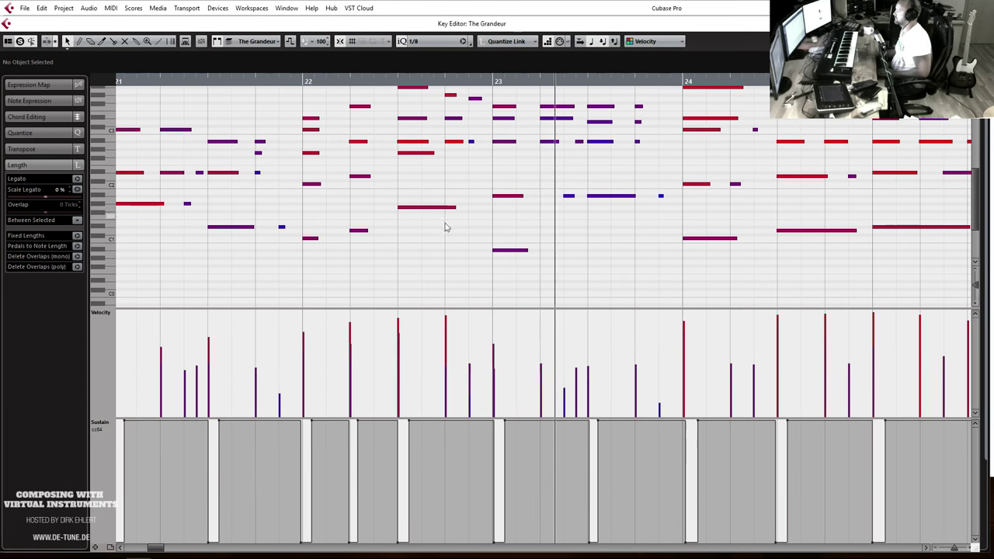
{"action": "scroll", "coordinate": [431, 162], "scroll_direction": "up", "scroll_amount": 3}
{"action": "left_click_drag", "start_coordinate": [404, 180], "coordinate": [427, 250]}
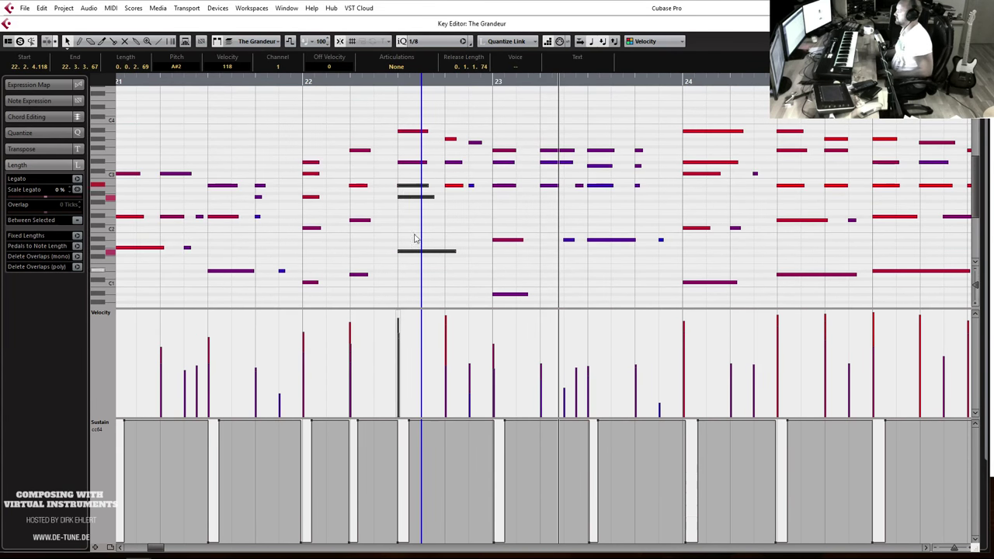
{"action": "left_click_drag", "start_coordinate": [407, 185], "coordinate": [404, 202]}
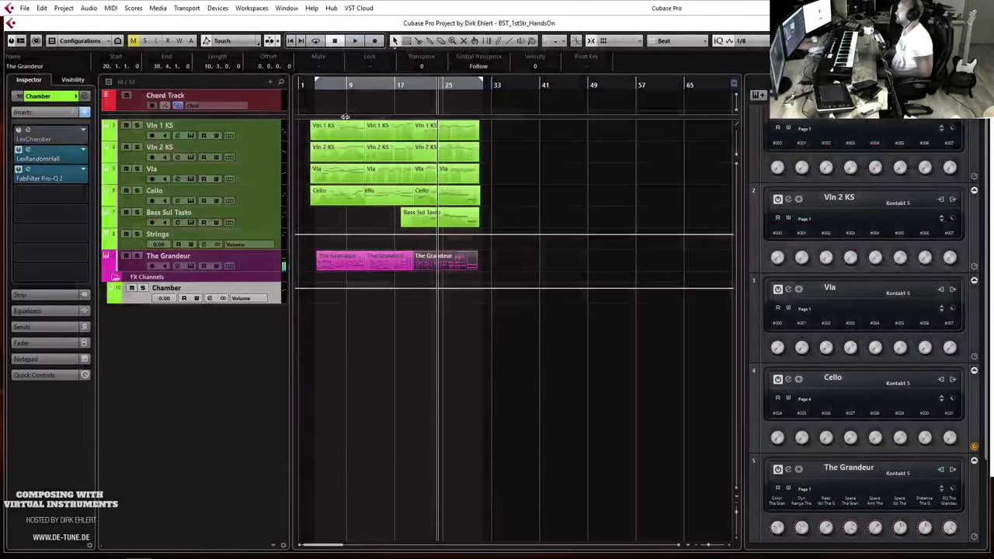
Mute The Grandeur and play the strings alone from about bar 19.
{"action": "left_click", "coordinate": [125, 256]}
{"action": "key", "text": "space"}
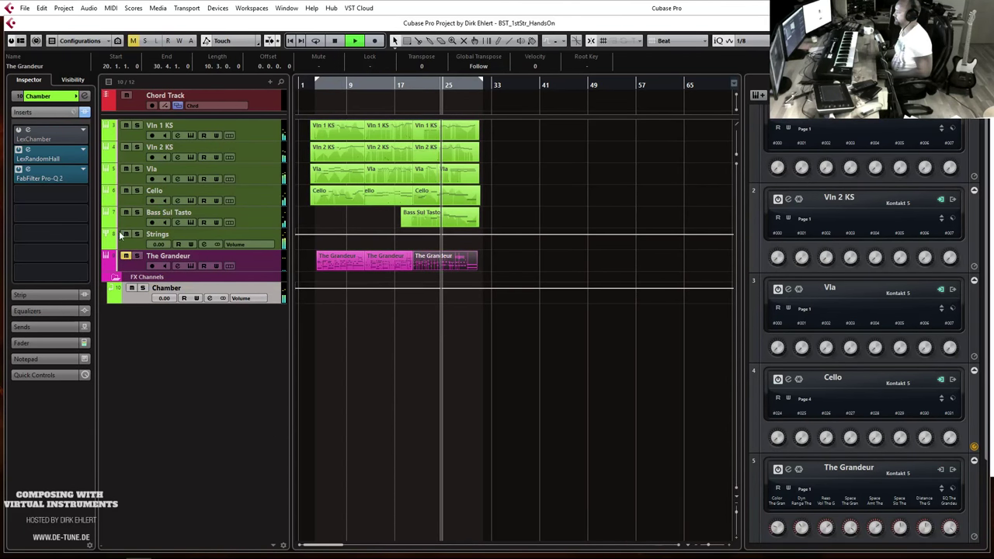
{"action": "left_click", "coordinate": [410, 90]}
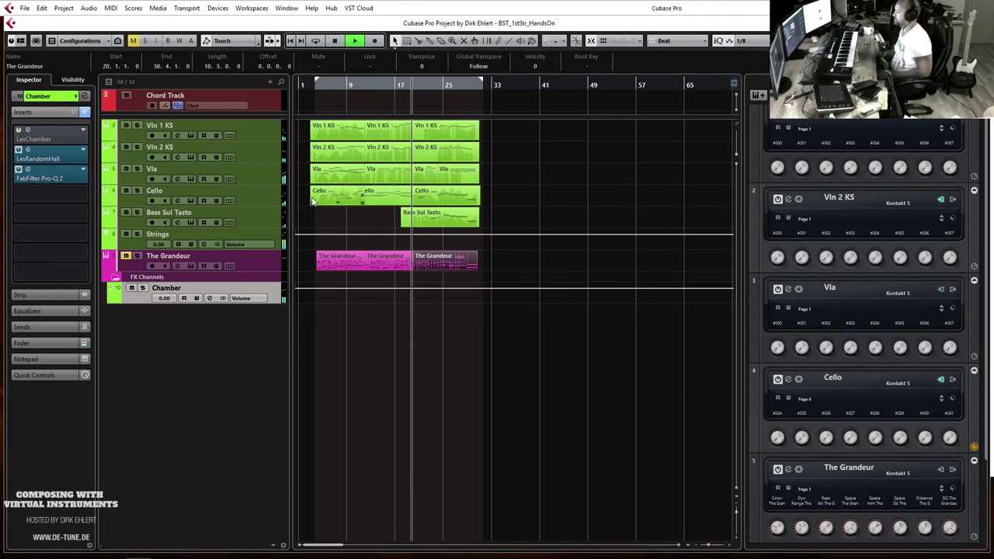
Compare LexRandomHall and LexChamber on the Chamber channel during playback, leave only LexChamber active, and stop.
{"action": "left_click", "coordinate": [19, 149]}
{"action": "left_click", "coordinate": [18, 130]}
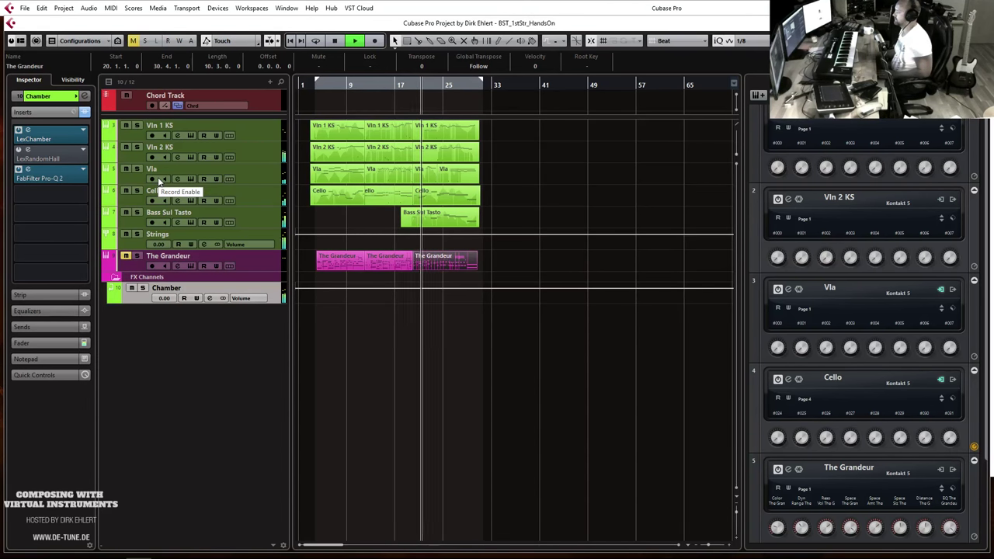
{"action": "left_click", "coordinate": [19, 140]}
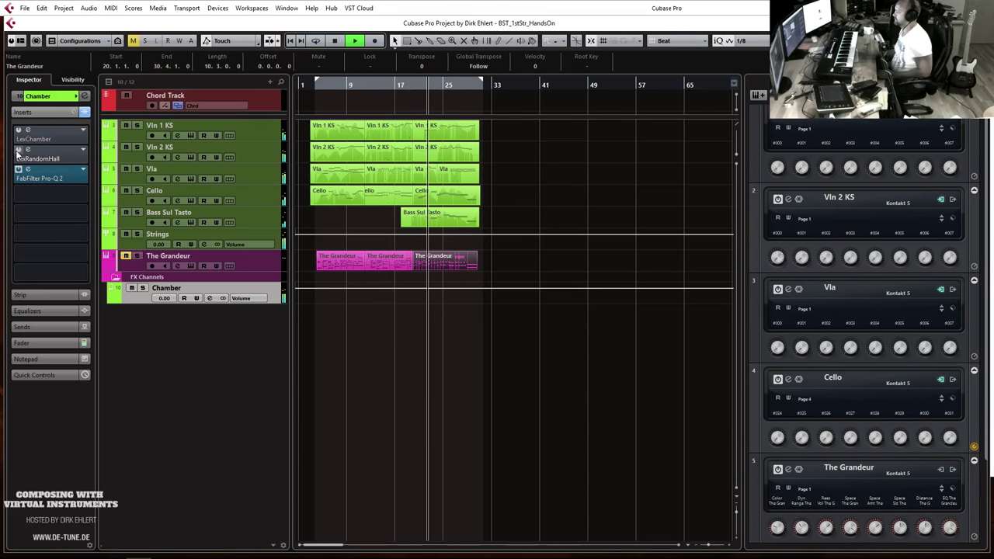
{"action": "left_click", "coordinate": [20, 153]}
{"action": "left_click", "coordinate": [19, 150]}
{"action": "left_click", "coordinate": [19, 132]}
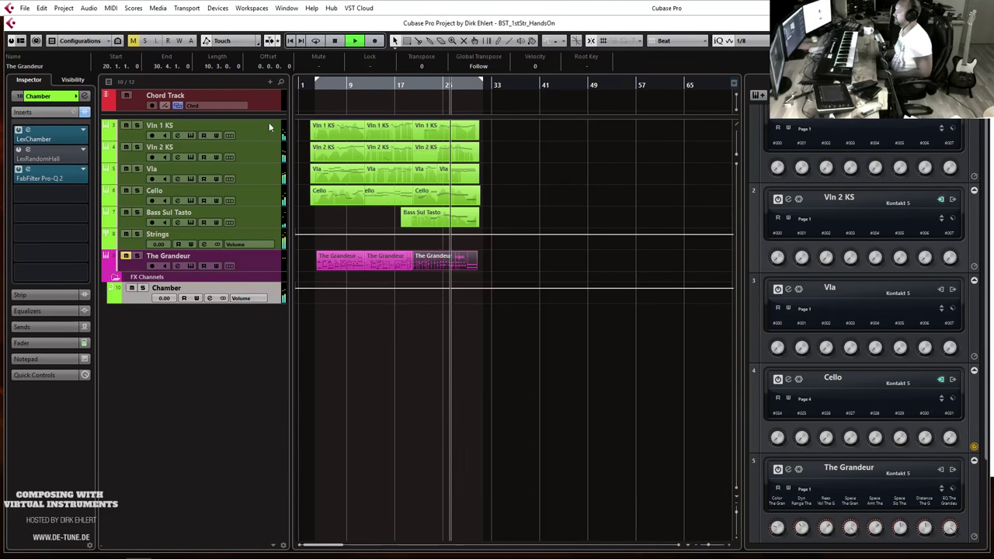
{"action": "key", "text": "space"}
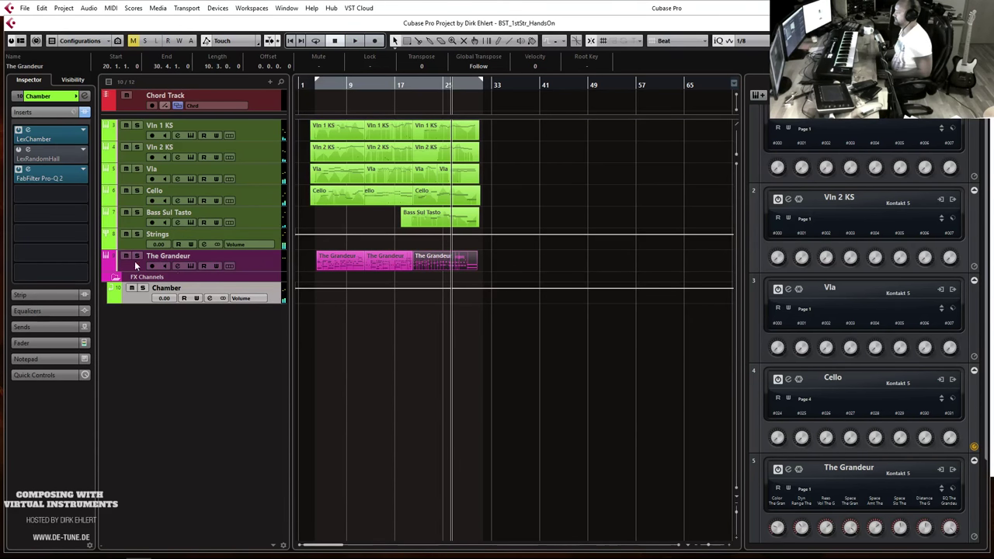
Unmute The Grandeur, solo it via the MixConsole, and play it in the project.
{"action": "left_click", "coordinate": [134, 266]}
{"action": "key", "text": "F3"}
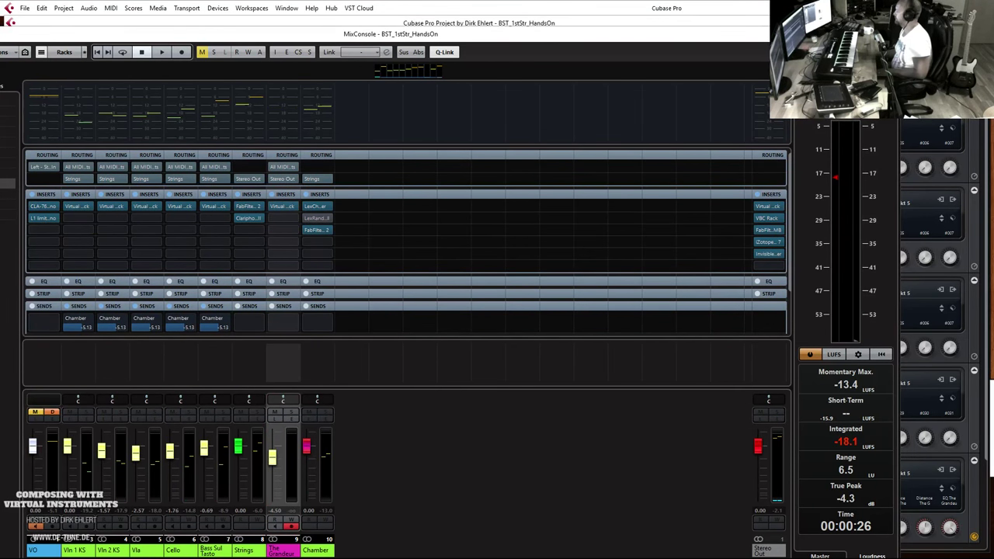
{"action": "left_click", "coordinate": [358, 226]}
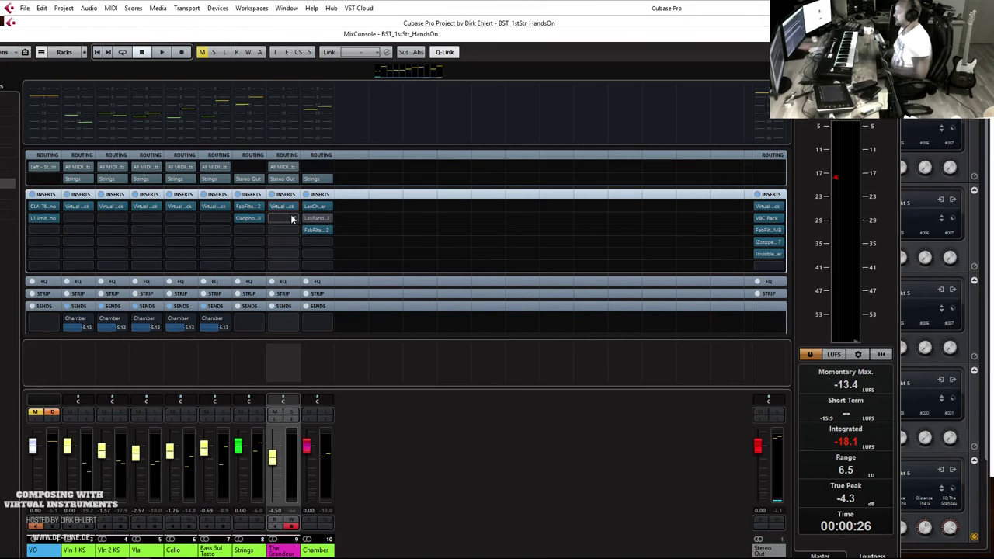
{"action": "left_click", "coordinate": [290, 413]}
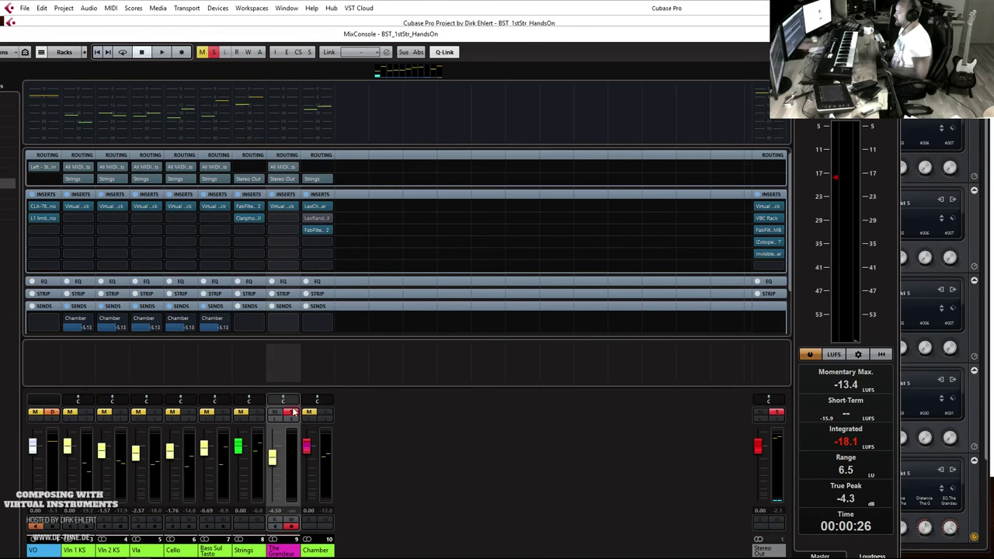
{"action": "key", "text": "F3"}
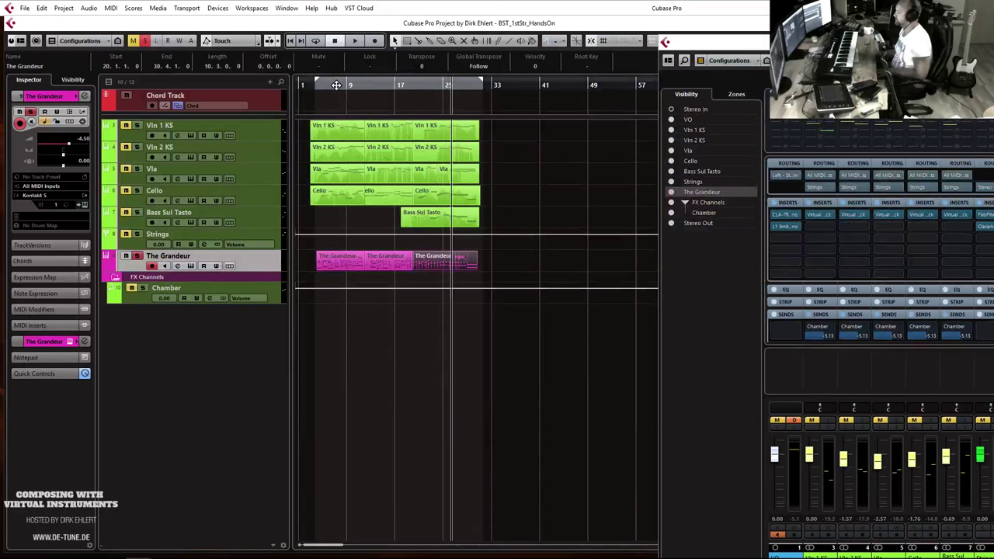
{"action": "key", "text": "space"}
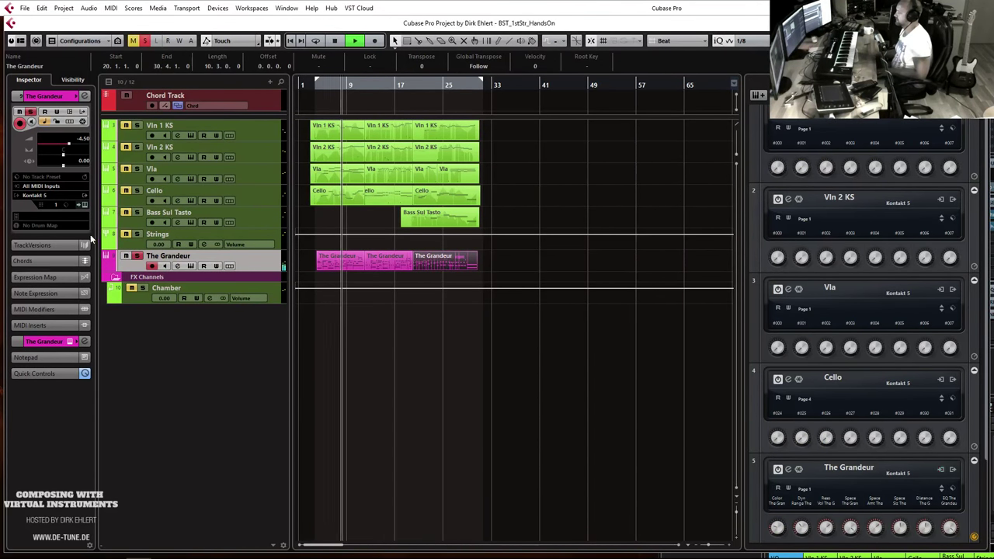
Examine The Grandeur's Tone settings in Kontakt while it plays solo, and close the instrument window.
{"action": "left_click", "coordinate": [69, 341]}
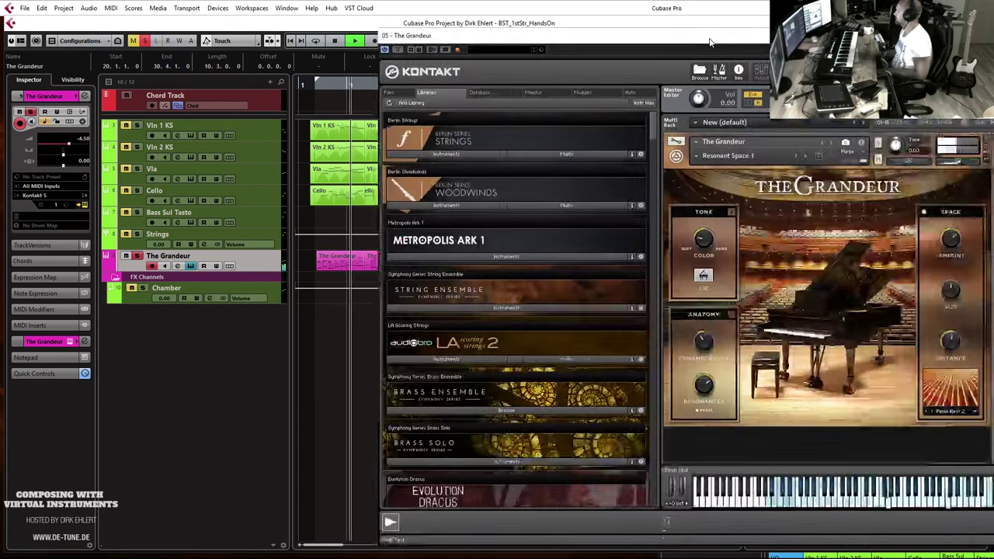
{"action": "left_click_drag", "start_coordinate": [709, 42], "coordinate": [400, 5]}
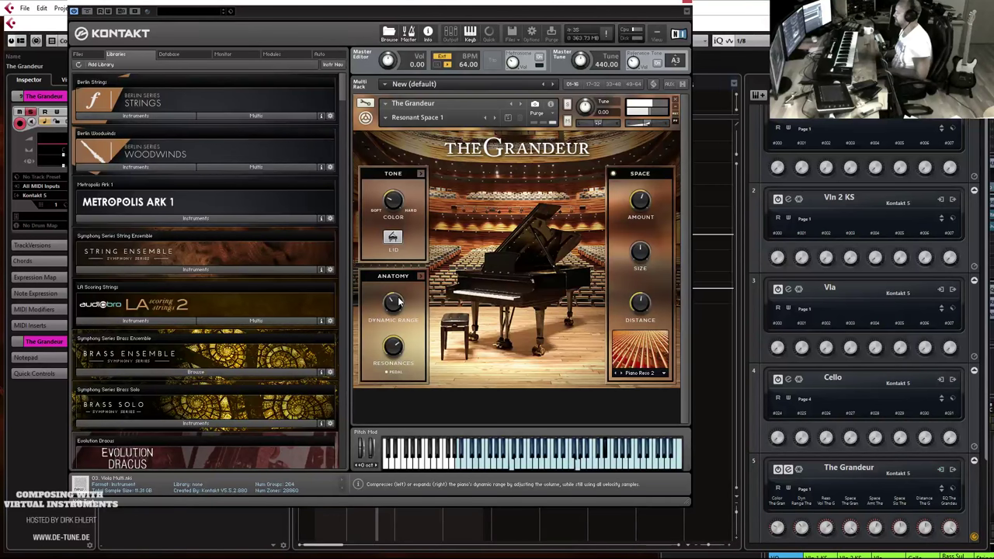
{"action": "left_click", "coordinate": [421, 174]}
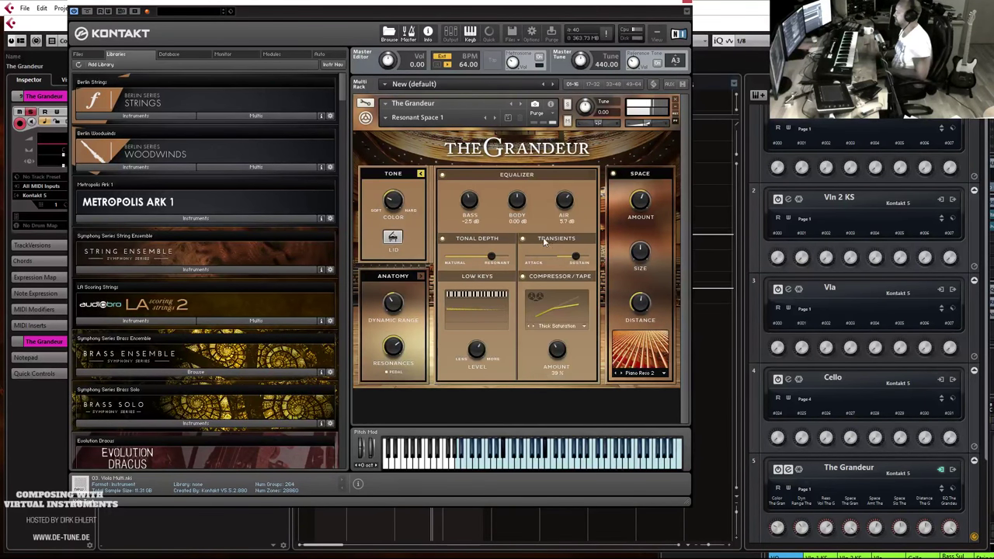
{"action": "left_click", "coordinate": [686, 11]}
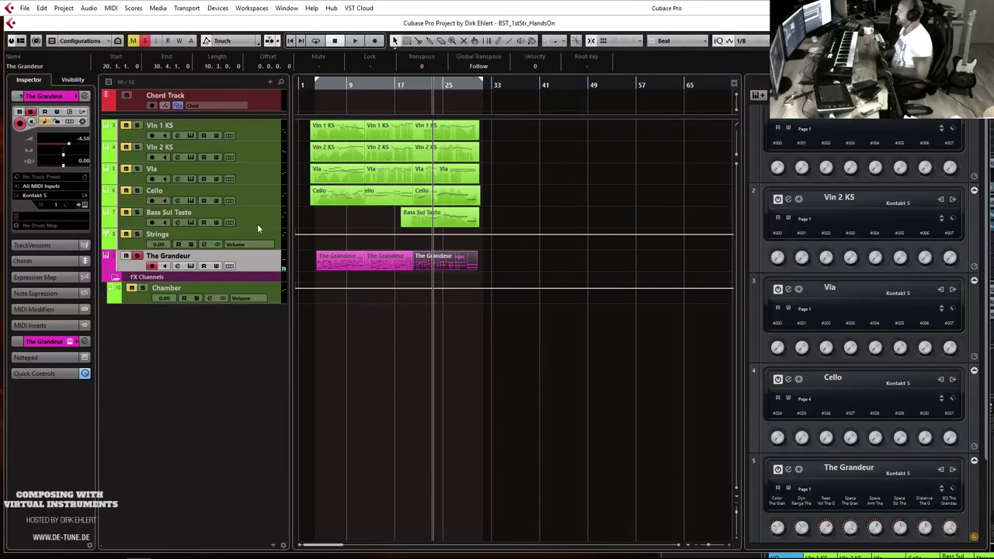
Unsolo The Grandeur, unmute the VO channel in the MixConsole, and return to the project.
{"action": "key", "text": "s"}
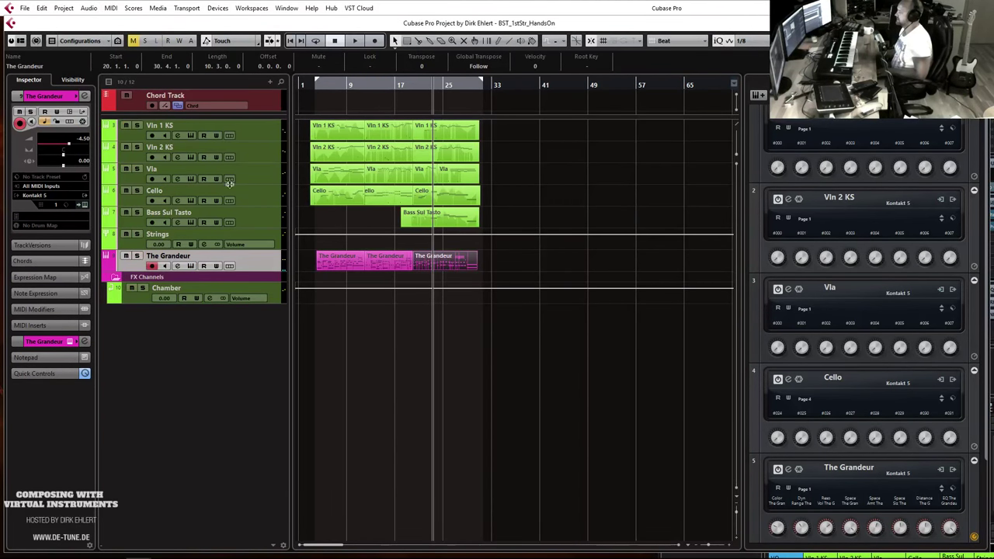
{"action": "key", "text": "F3"}
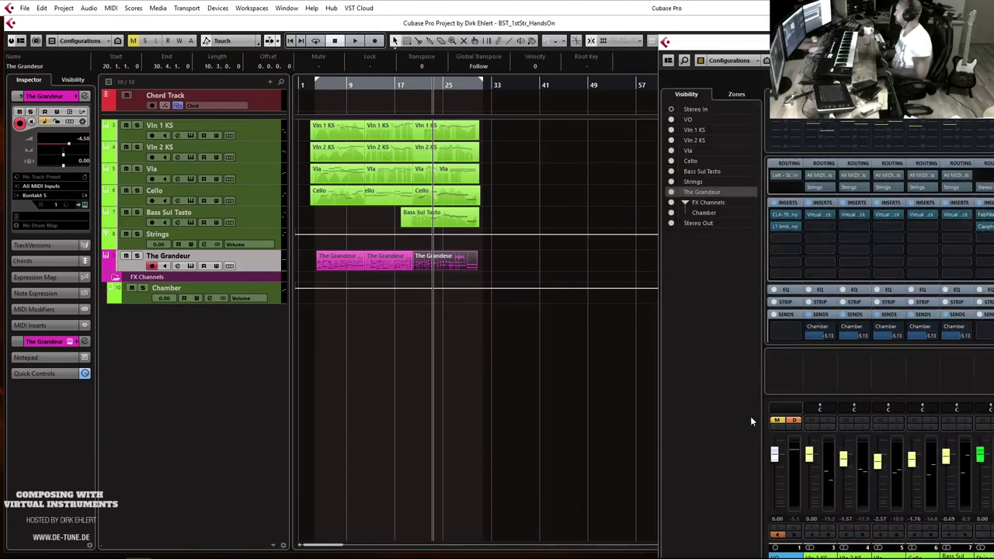
{"action": "left_click", "coordinate": [776, 420]}
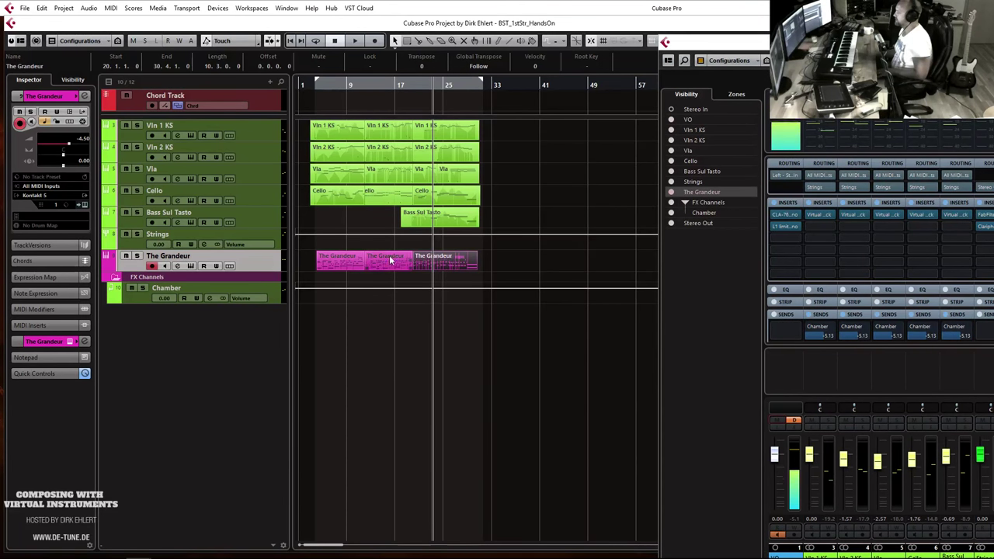
{"action": "key", "text": "F3"}
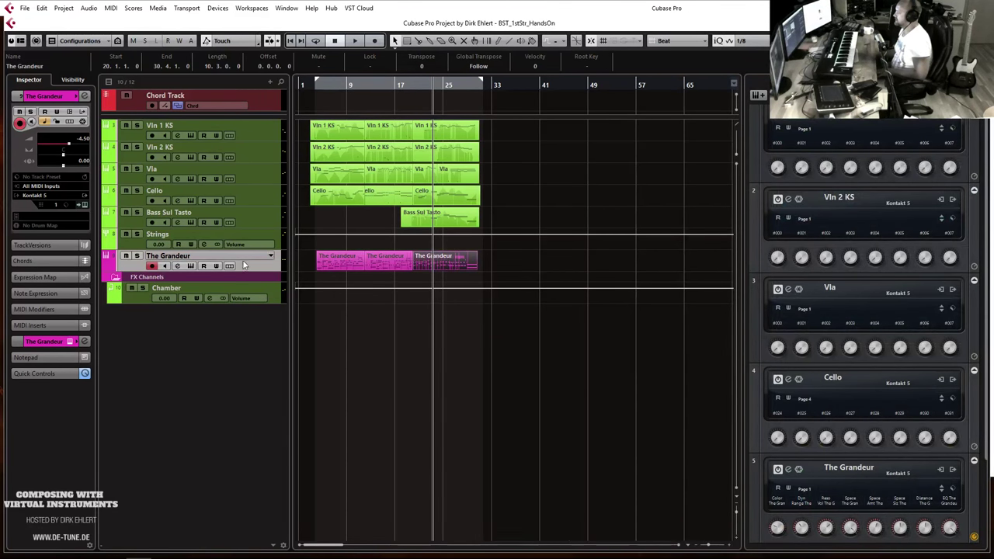
Move the playhead to the start of the piece and insert SSLComp Stereo in The Grandeur's second audio insert.
{"action": "left_click", "coordinate": [315, 87]}
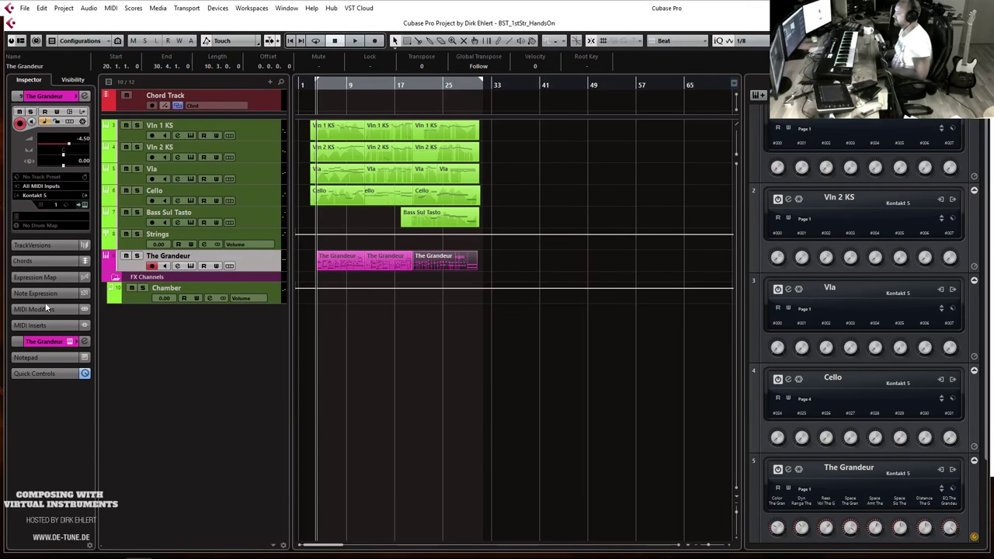
{"action": "left_click", "coordinate": [46, 342]}
{"action": "left_click", "coordinate": [42, 228]}
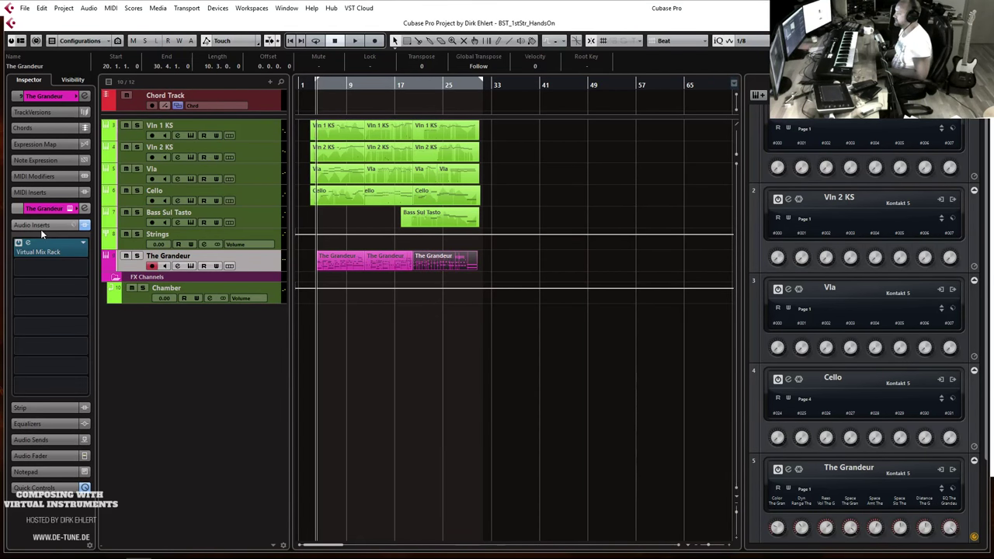
{"action": "left_click", "coordinate": [81, 265]}
{"action": "left_click", "coordinate": [28, 327]}
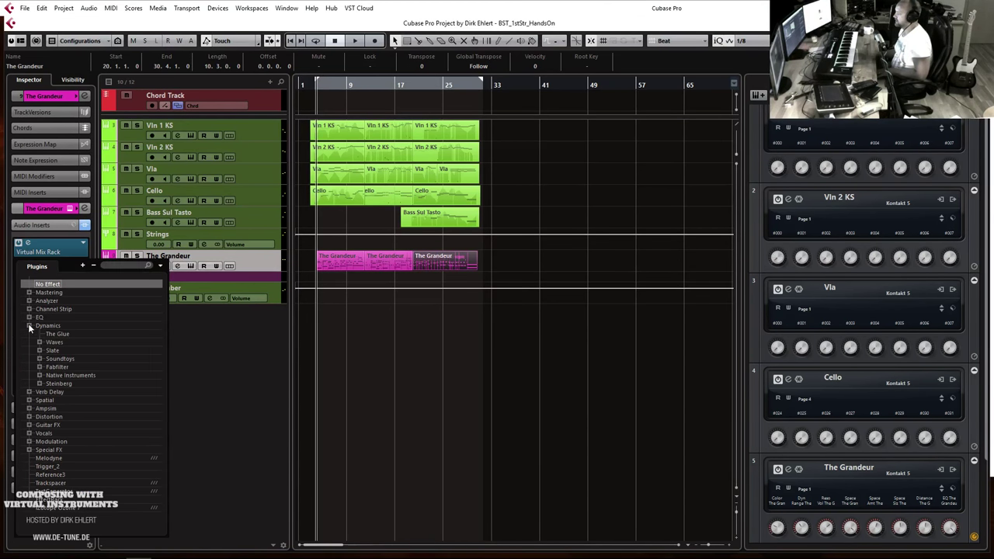
{"action": "left_click", "coordinate": [40, 342]}
{"action": "scroll", "coordinate": [73, 353], "scroll_direction": "down", "scroll_amount": 5}
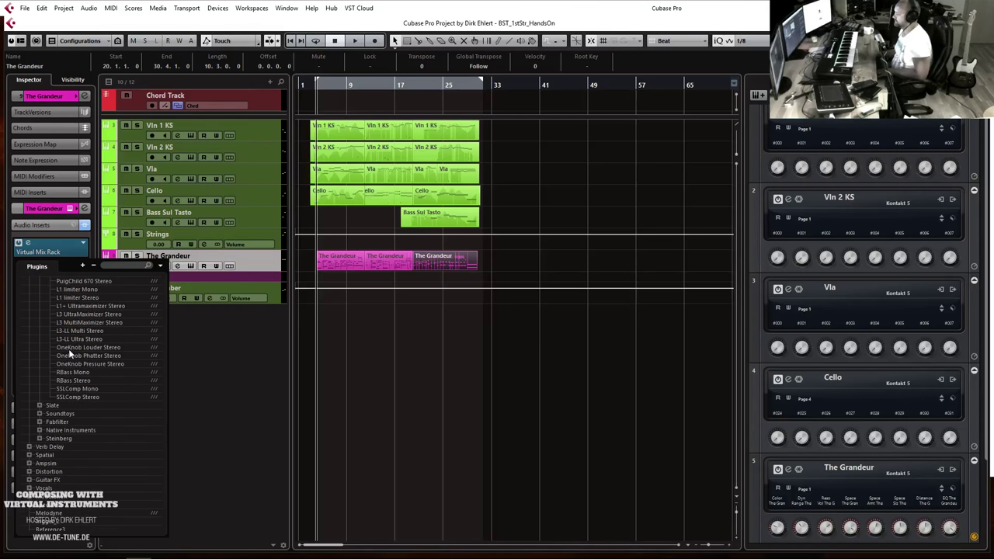
{"action": "left_click", "coordinate": [87, 398]}
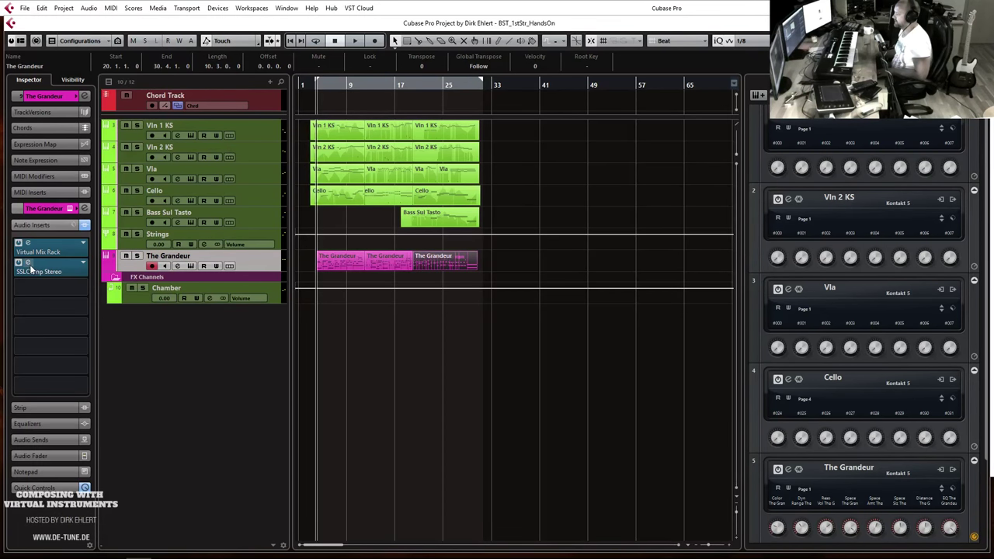
Load the Lillywhite Piano preset in SSLComp and play The Grandeur solo from the start.
{"action": "left_click", "coordinate": [495, 124]}
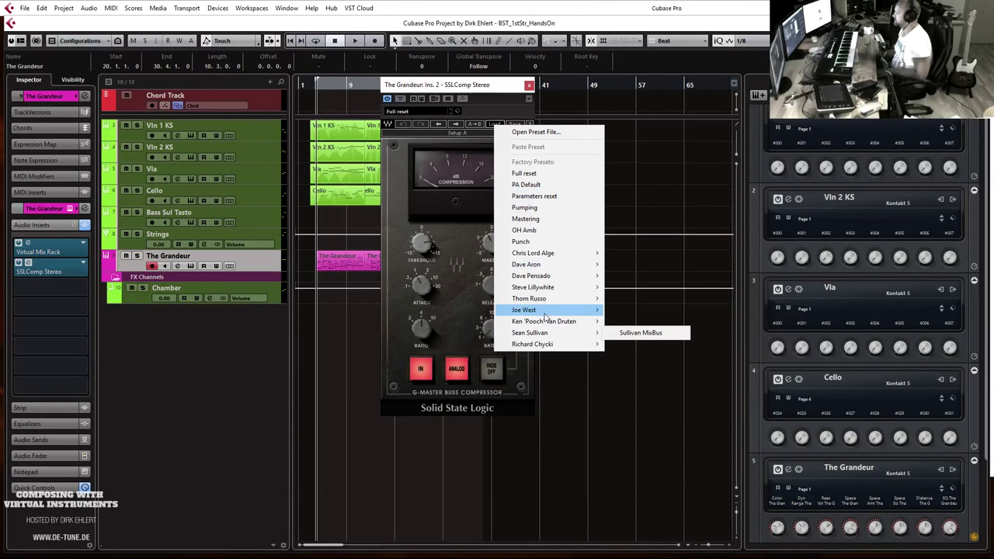
{"action": "mouse_move", "coordinate": [546, 312]}
{"action": "mouse_move", "coordinate": [555, 289]}
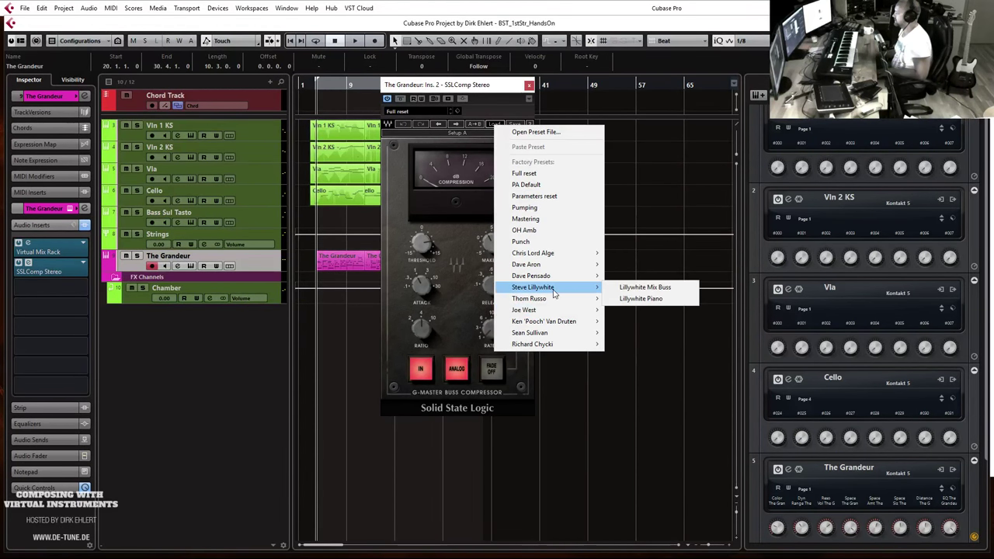
{"action": "left_click", "coordinate": [634, 299]}
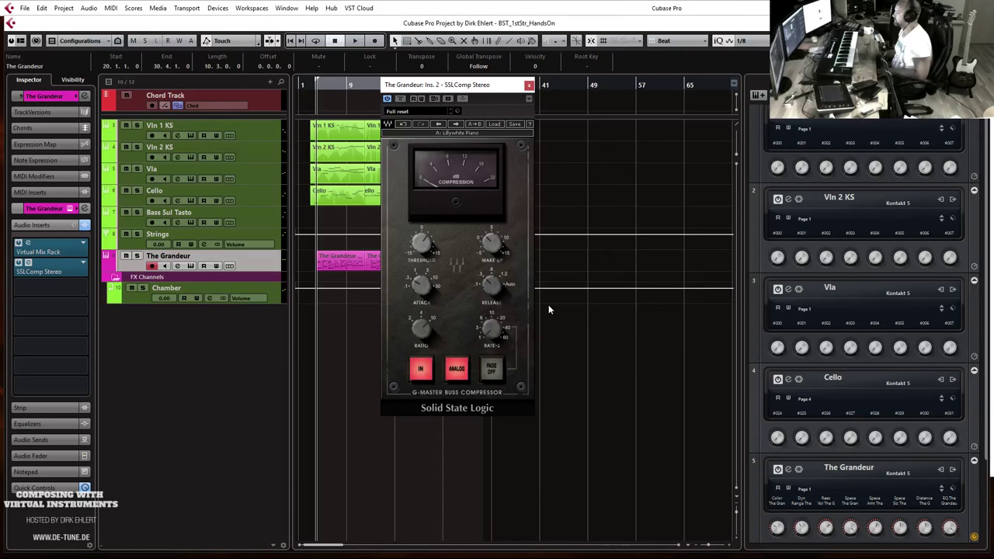
{"action": "left_click", "coordinate": [136, 257]}
{"action": "key", "text": "space"}
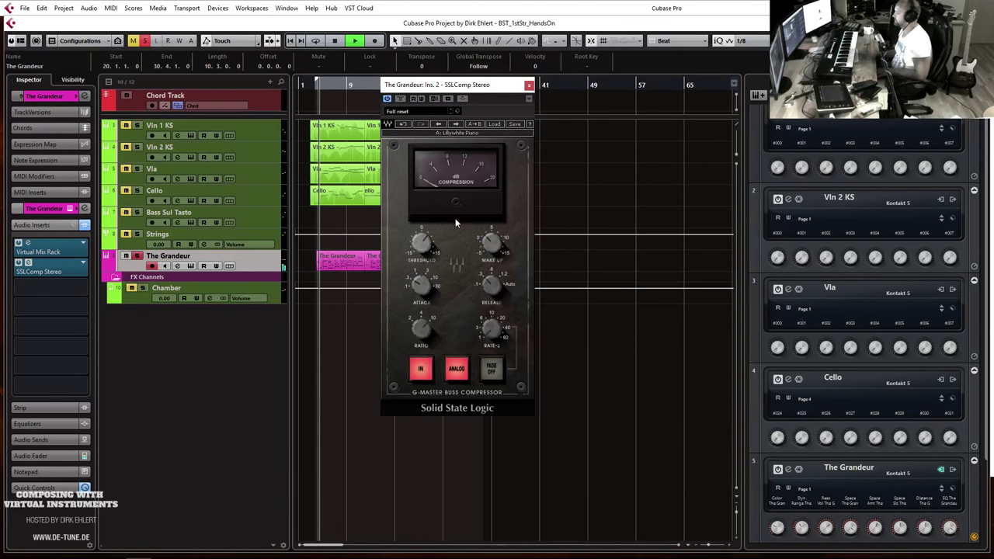
Move the first sustain pedal event of The Grandeur's first part to 4.1.1.0 in the Key Editor, and return to the project.
{"action": "left_click", "coordinate": [344, 266]}
{"action": "double_click", "coordinate": [344, 267]}
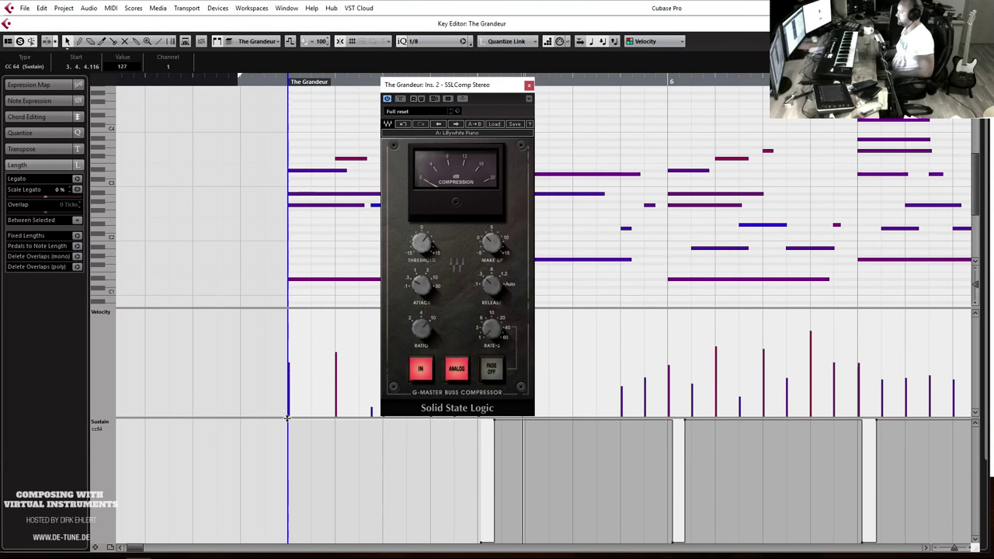
{"action": "left_click", "coordinate": [293, 424]}
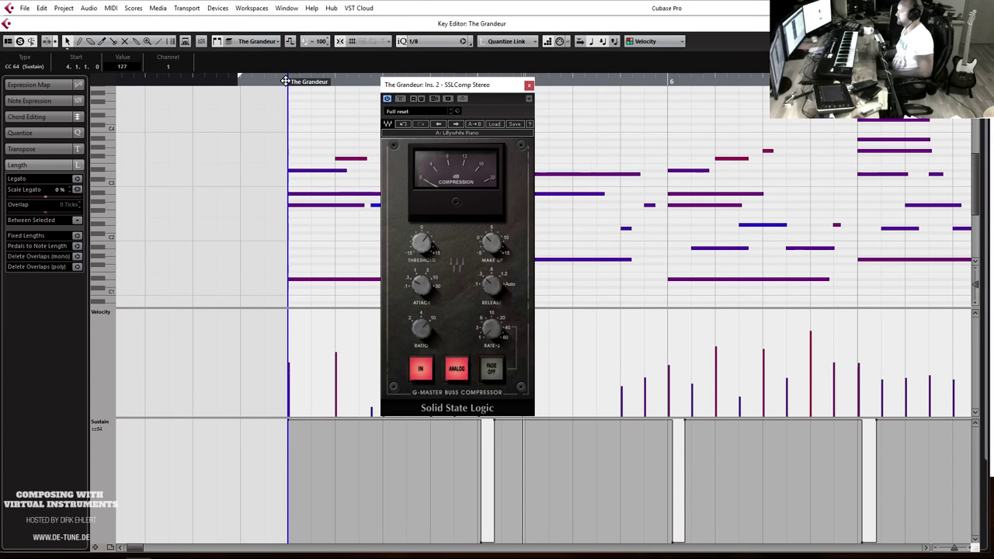
{"action": "key", "text": "Return"}
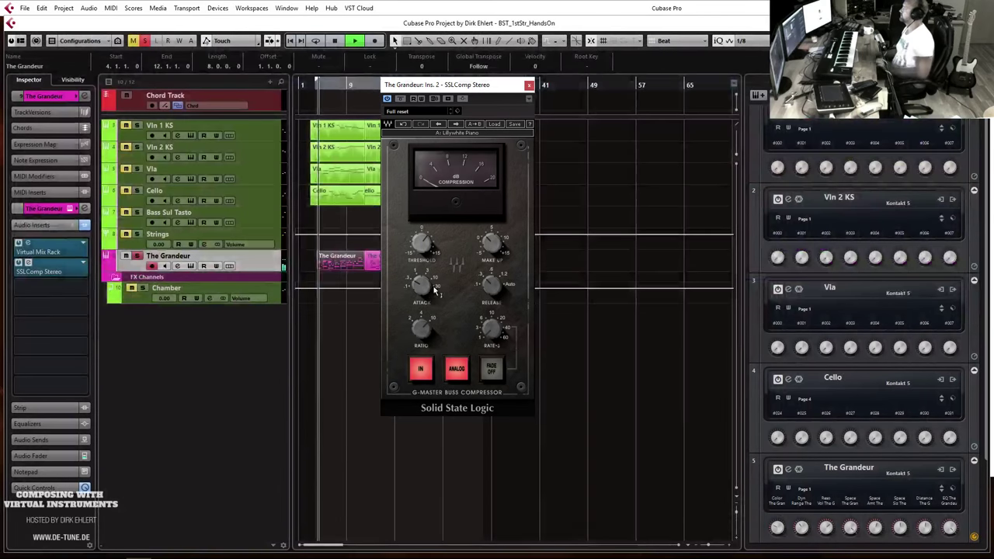
Listen to the compressed piano solo, close SSLComp, and review The Grandeur's Tone settings in Kontakt.
{"action": "mouse_move", "coordinate": [416, 270]}
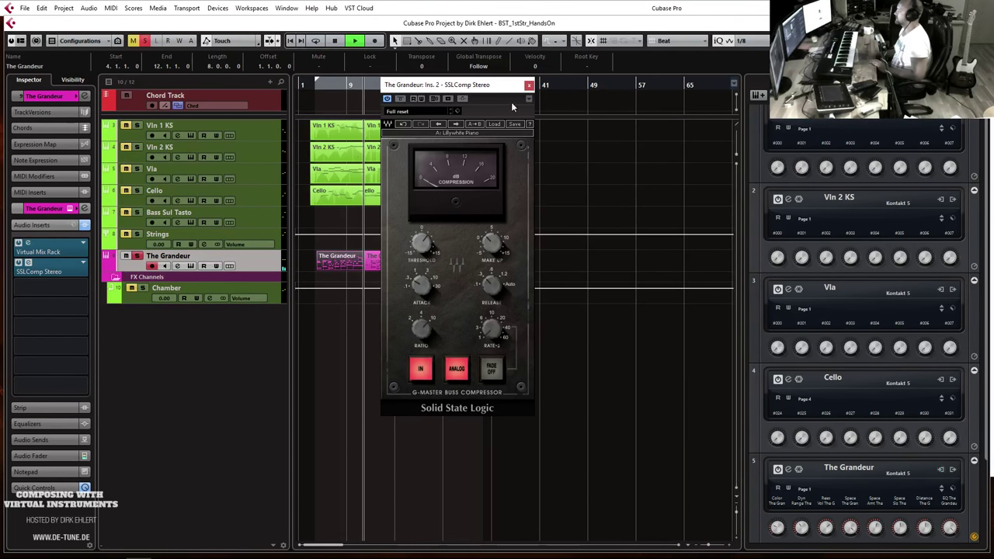
{"action": "left_click", "coordinate": [529, 84]}
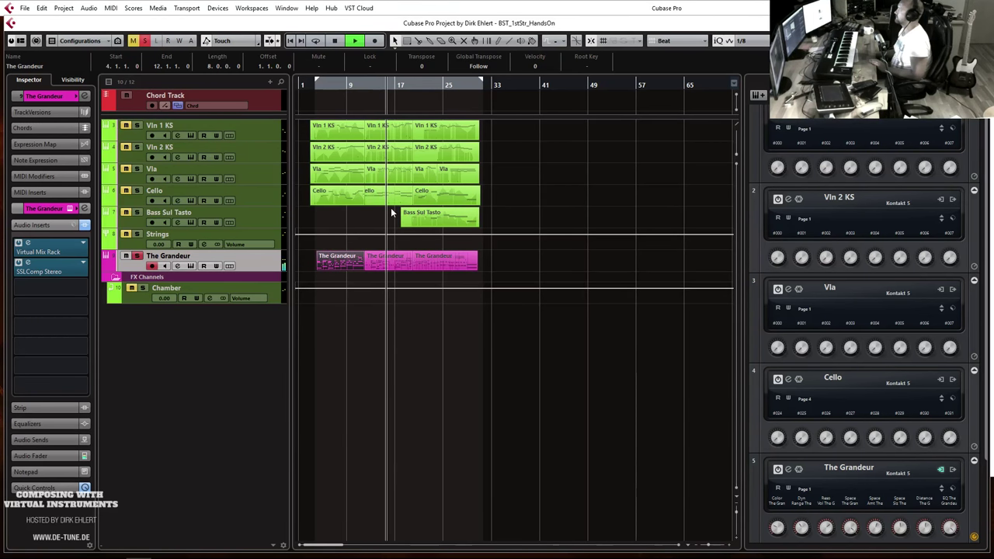
{"action": "left_click", "coordinate": [191, 266]}
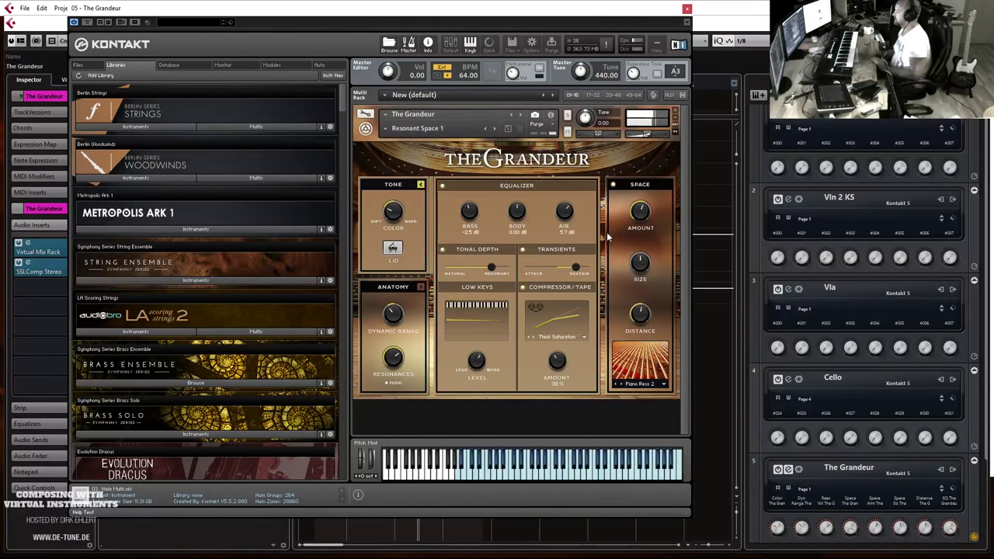
{"action": "left_click", "coordinate": [687, 10]}
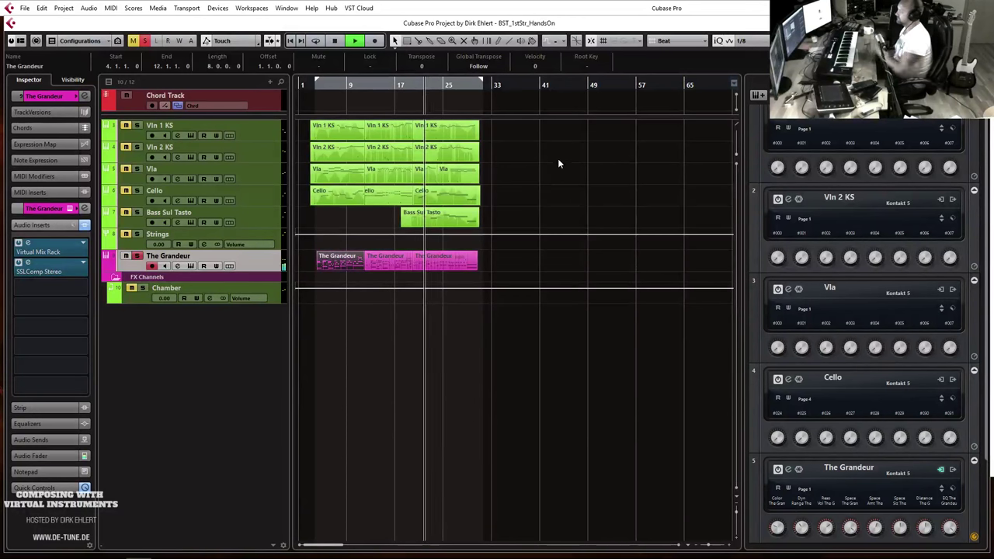
Take The Grandeur out of solo, set its level to -6.27 dB, and check its SSLComp compression in the full mix.
{"action": "left_click", "coordinate": [138, 256]}
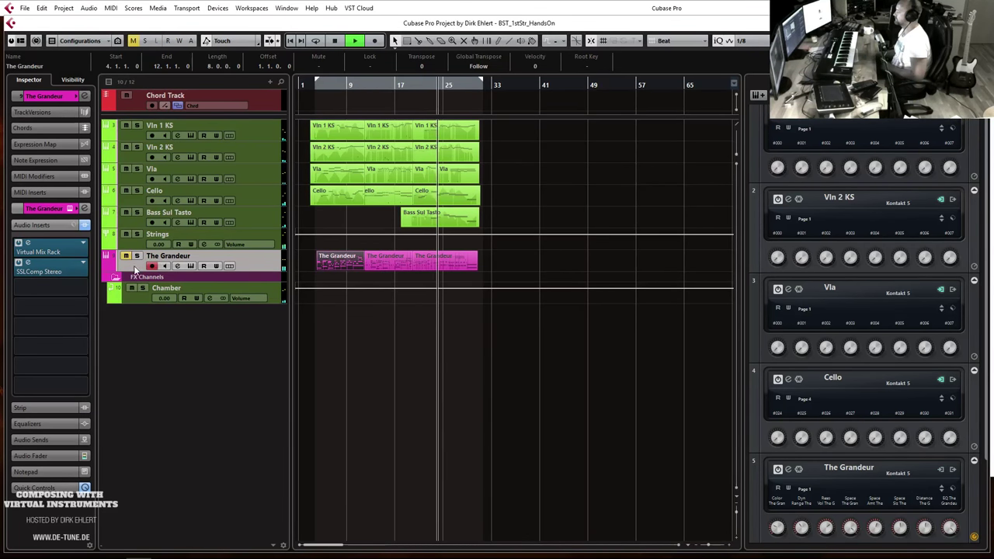
{"action": "left_click", "coordinate": [42, 456]}
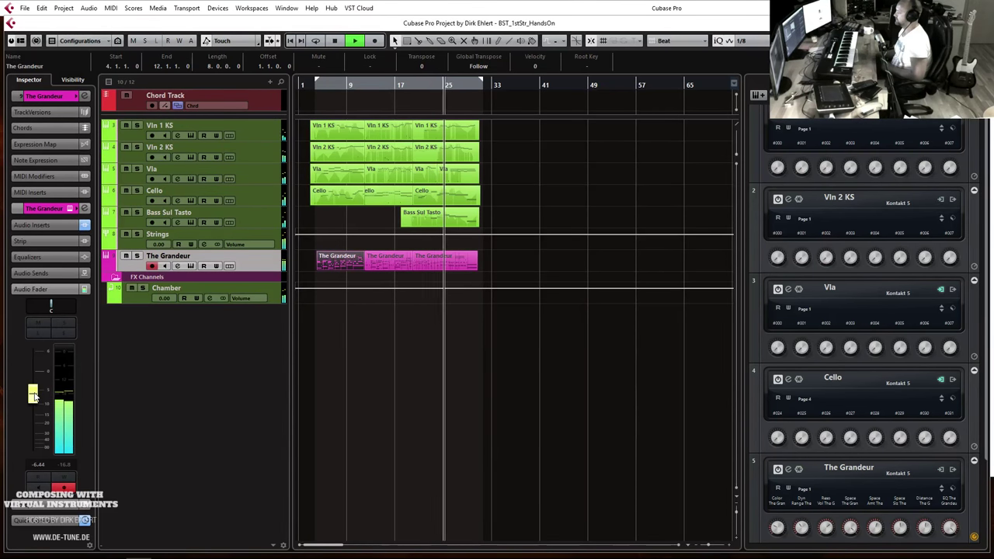
{"action": "left_click", "coordinate": [35, 226]}
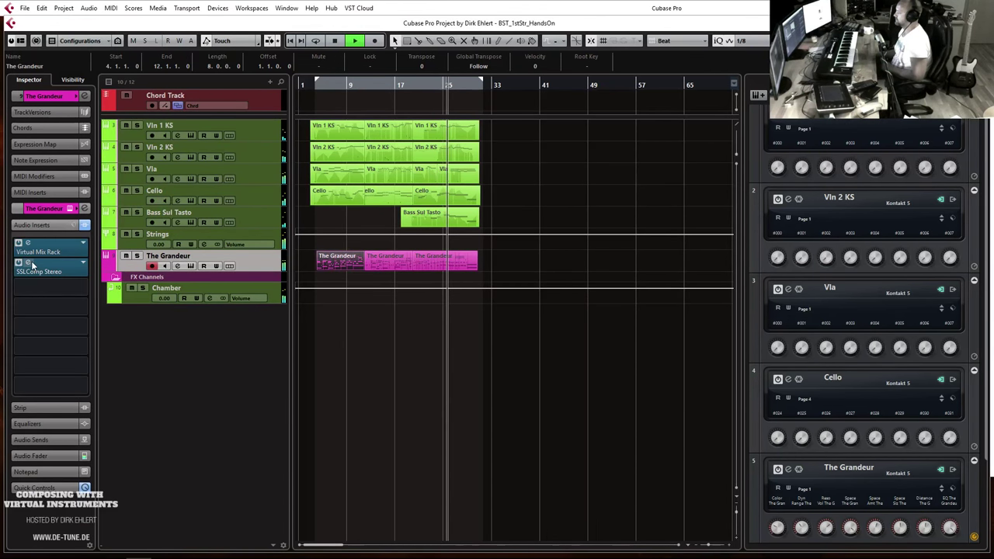
{"action": "left_click", "coordinate": [39, 271]}
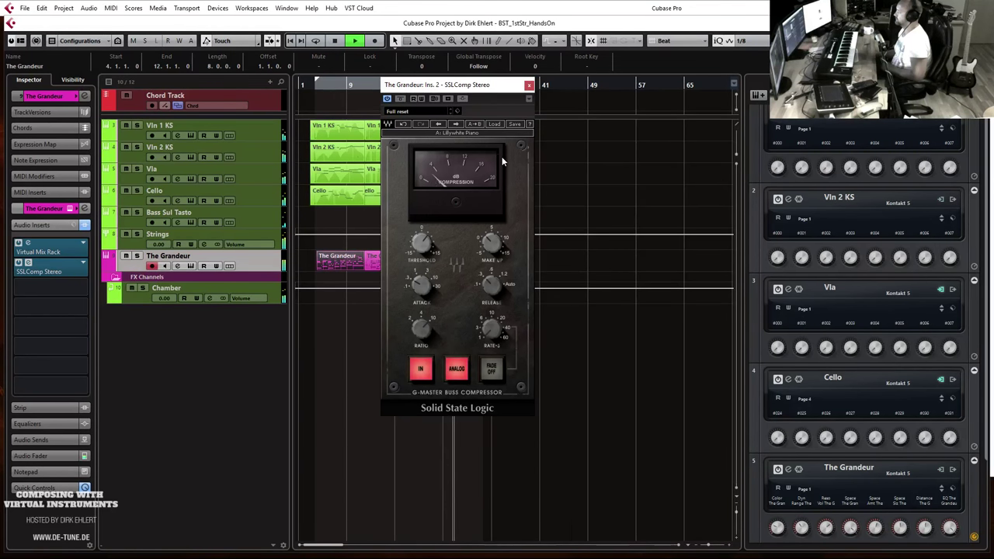
{"action": "left_click", "coordinate": [529, 85]}
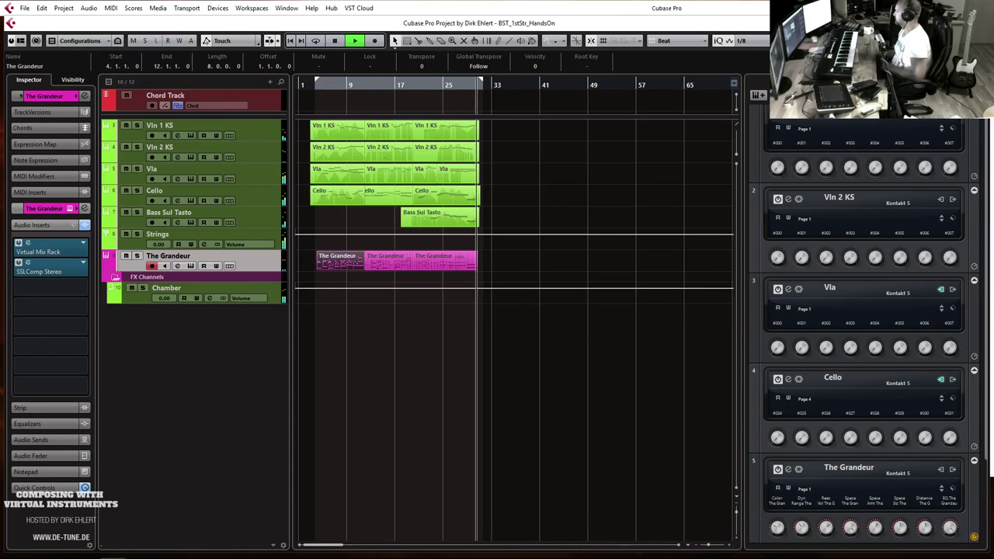
Stop playback, clear the event selection, and return the playhead to the left locator.
{"action": "key", "text": "space"}
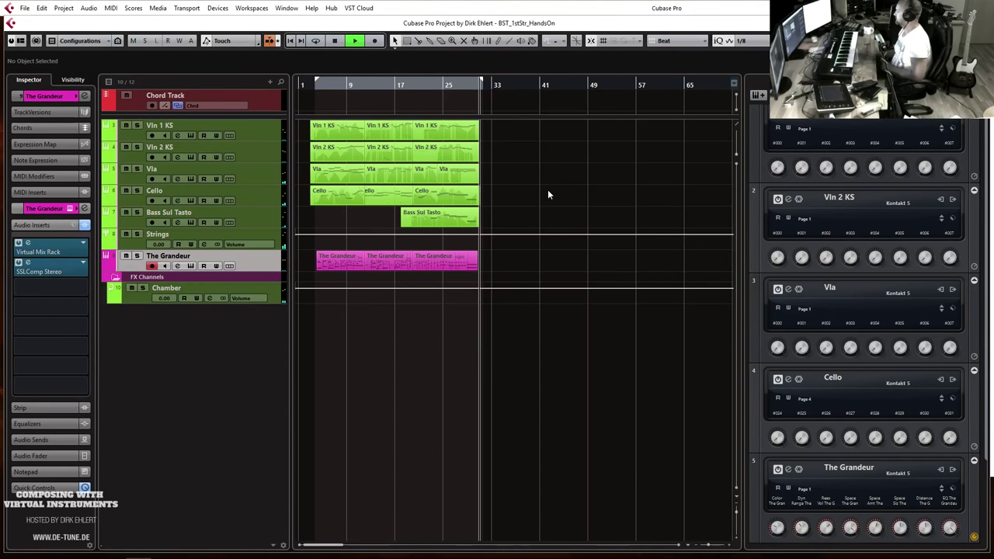
{"action": "left_click", "coordinate": [548, 190]}
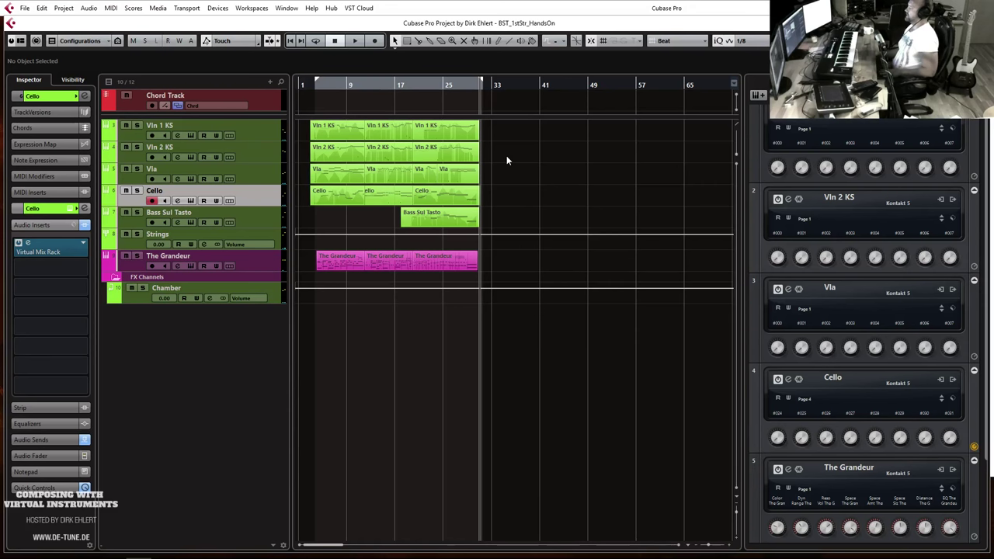
{"action": "key", "text": "KP_1"}
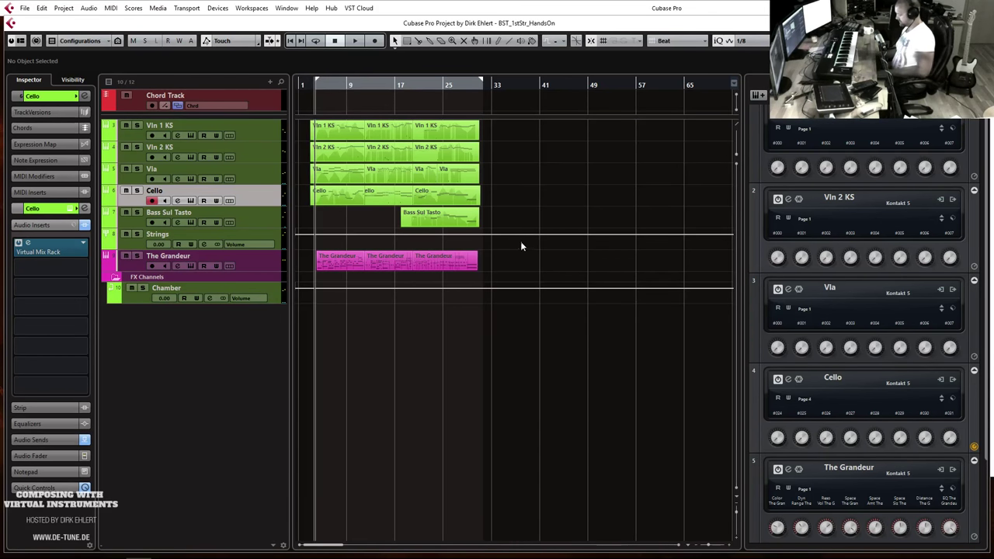
Review the channel levels and inserts in the MixConsole, and select the Vln 1 KS track in the project.
{"action": "key", "text": "F3"}
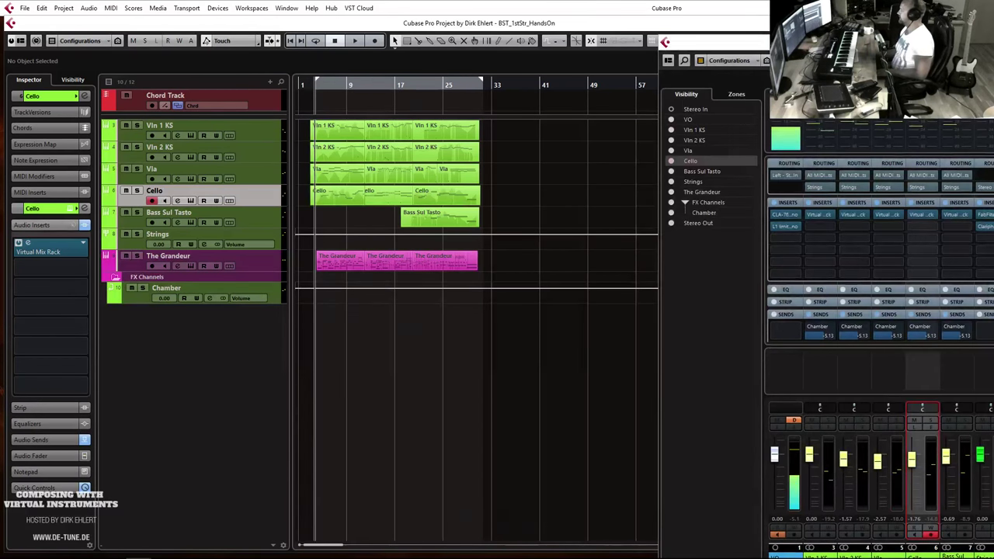
{"action": "left_click_drag", "start_coordinate": [835, 45], "coordinate": [233, 4]}
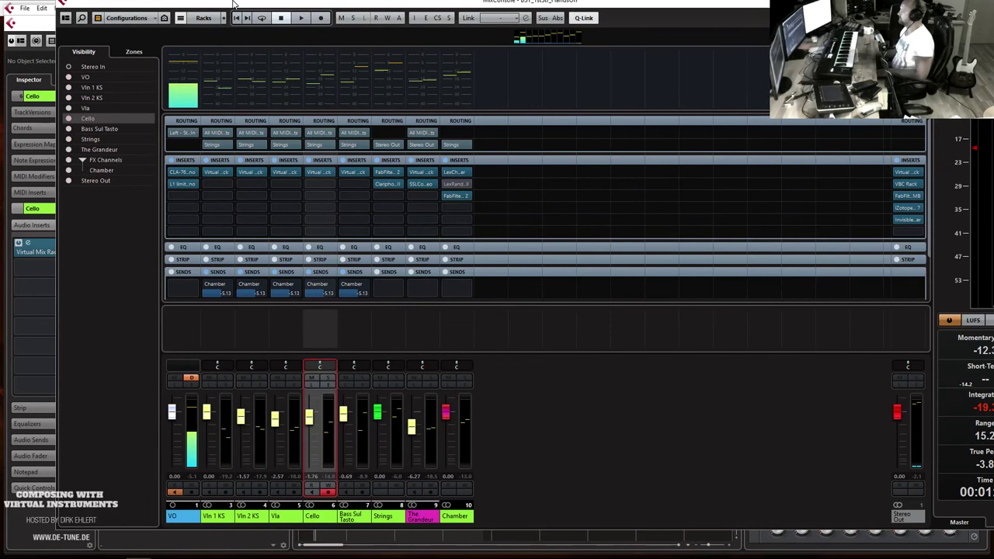
{"action": "key", "text": "F3"}
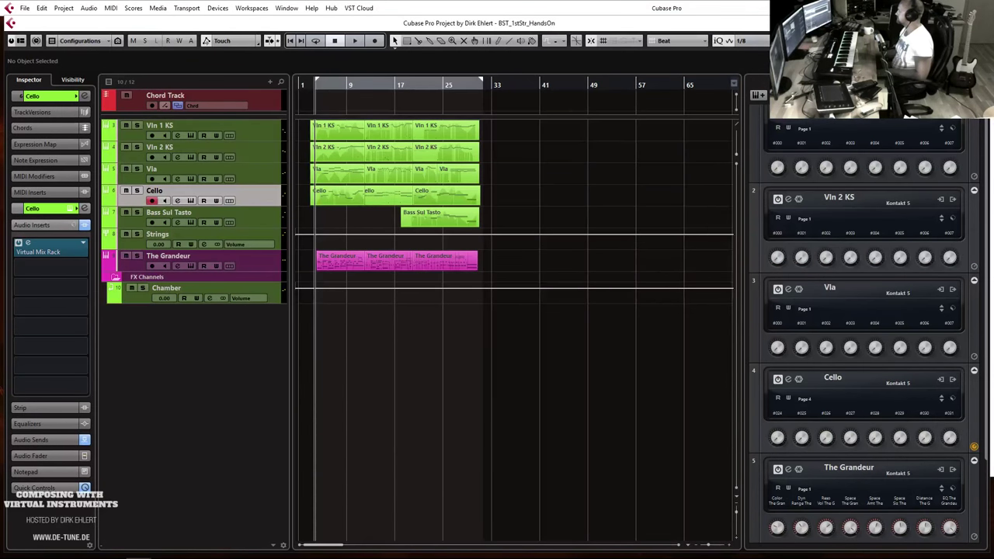
{"action": "left_click", "coordinate": [256, 131]}
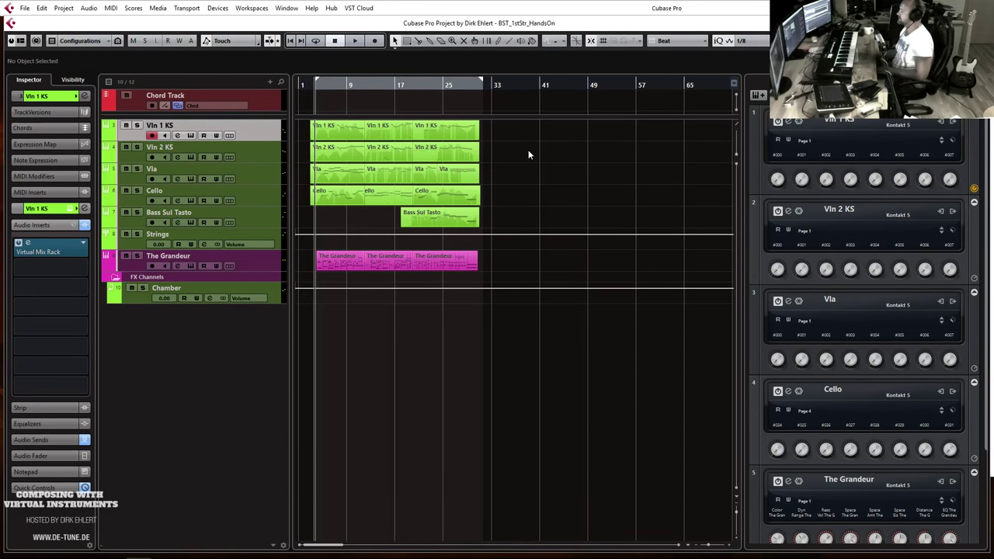
{"action": "key", "text": "h"}
{"action": "key", "text": "h"}
{"action": "key", "text": "h"}
{"action": "key", "text": "h"}
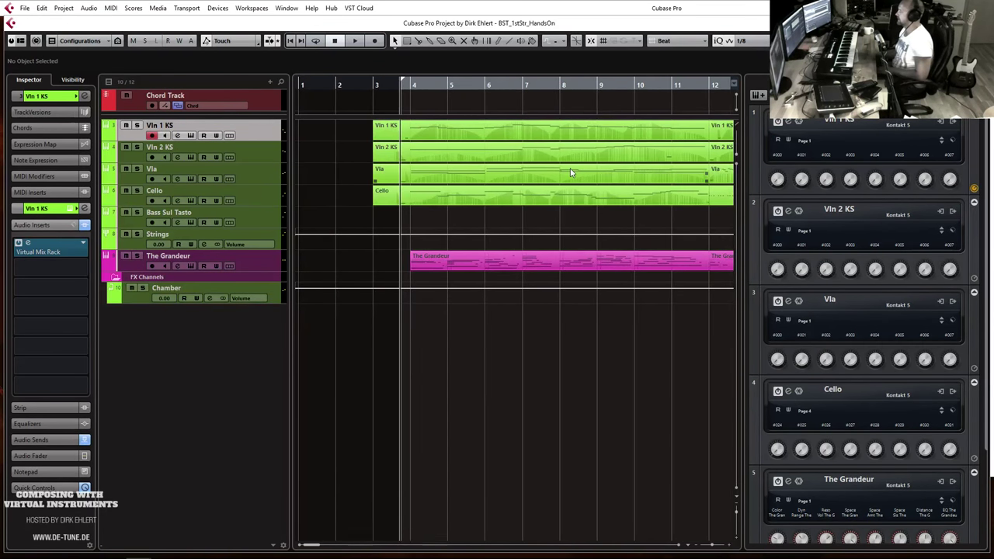
{"action": "key", "text": "g"}
{"action": "key", "text": "g"}
{"action": "key", "text": "g"}
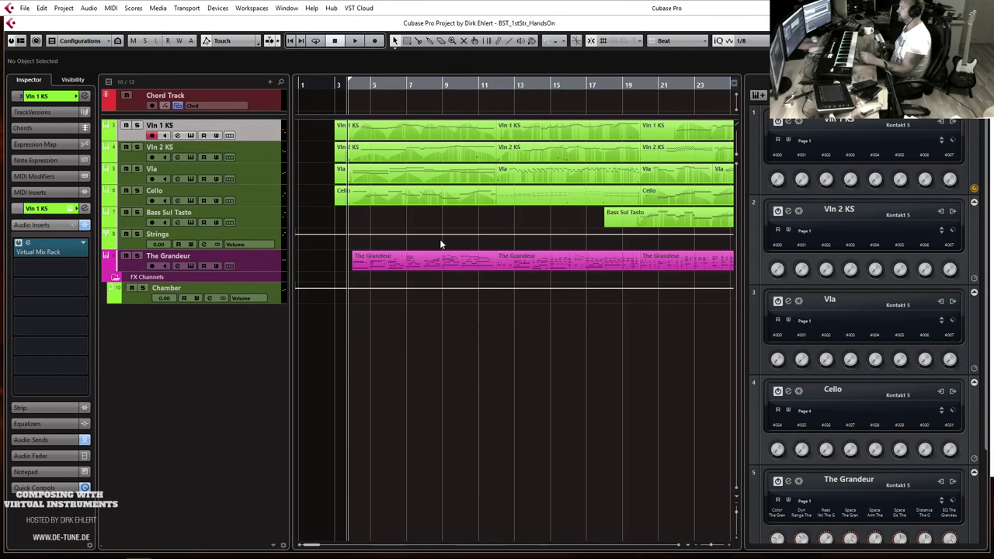
{"action": "key", "text": "g"}
{"action": "key", "text": "g"}
{"action": "key", "text": "g"}
{"action": "key", "text": "g"}
{"action": "key", "text": "g"}
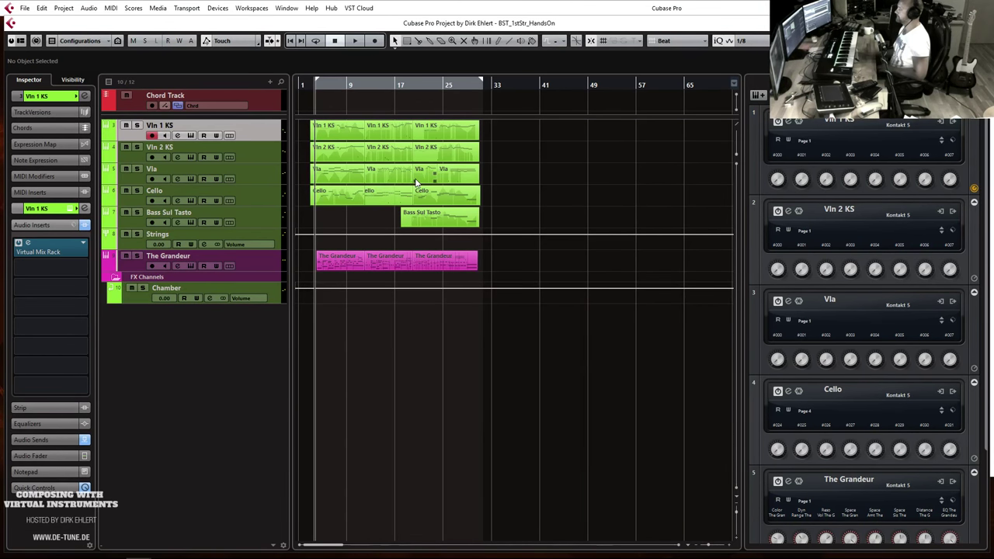
Play the full mix from the start and lower the Chamber reverb return to -2.57 dB in the MixConsole.
{"action": "left_click", "coordinate": [54, 96]}
{"action": "left_click", "coordinate": [50, 340]}
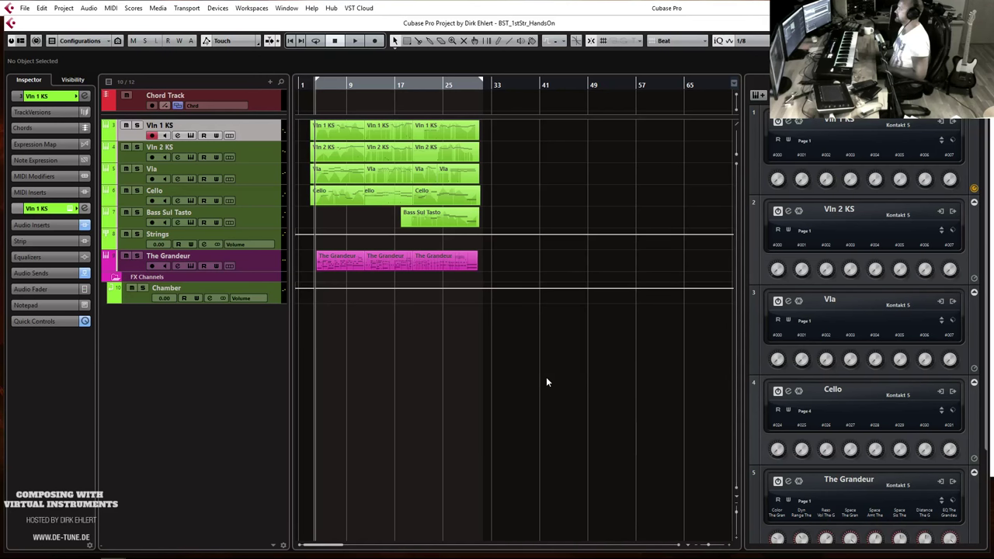
{"action": "key", "text": "space"}
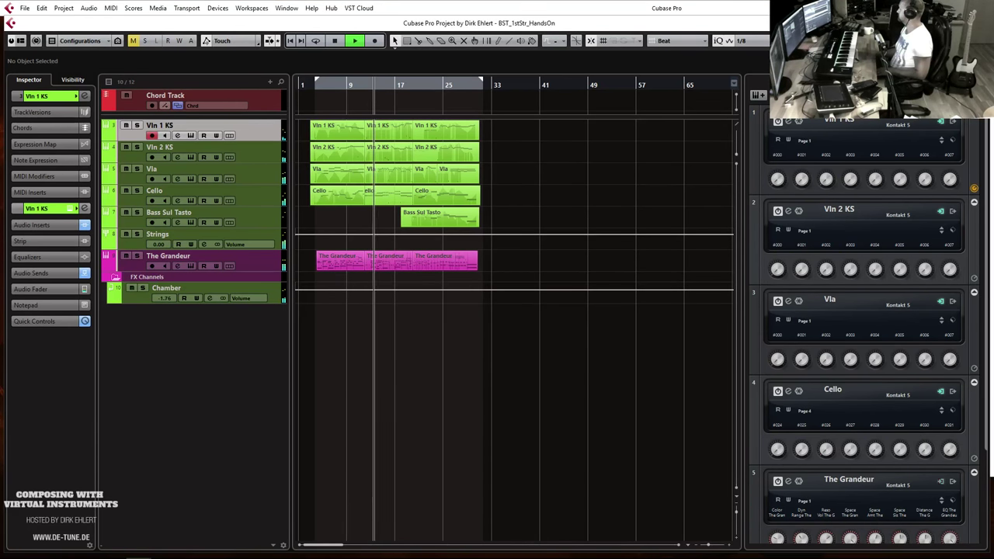
{"action": "key", "text": "F3"}
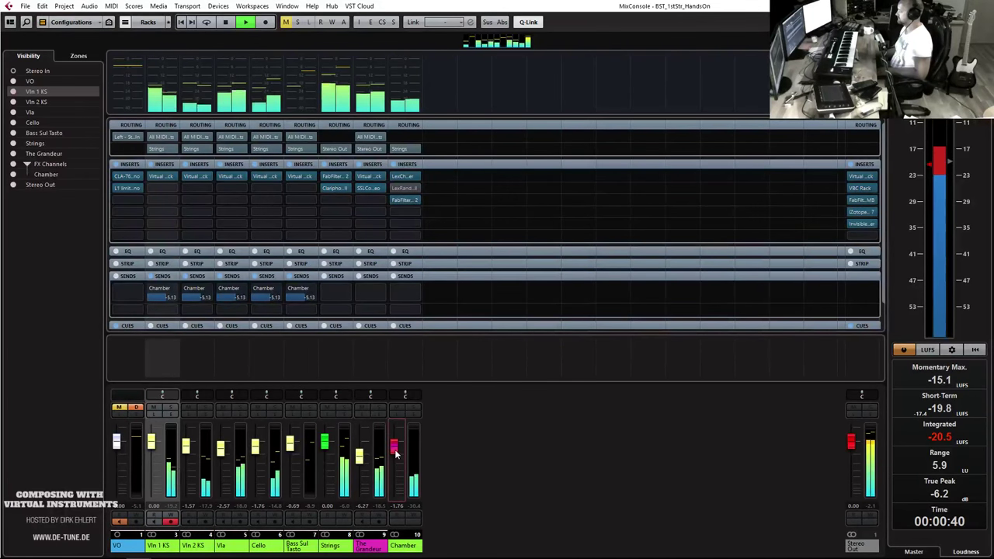
{"action": "scroll", "coordinate": [394, 450], "scroll_direction": "down", "scroll_amount": 1}
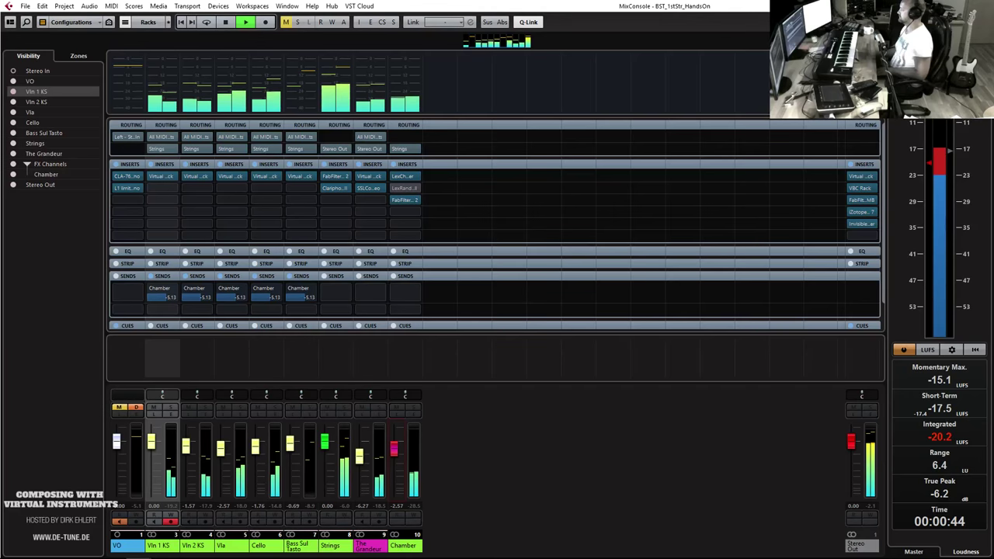
{"action": "key", "text": "F3"}
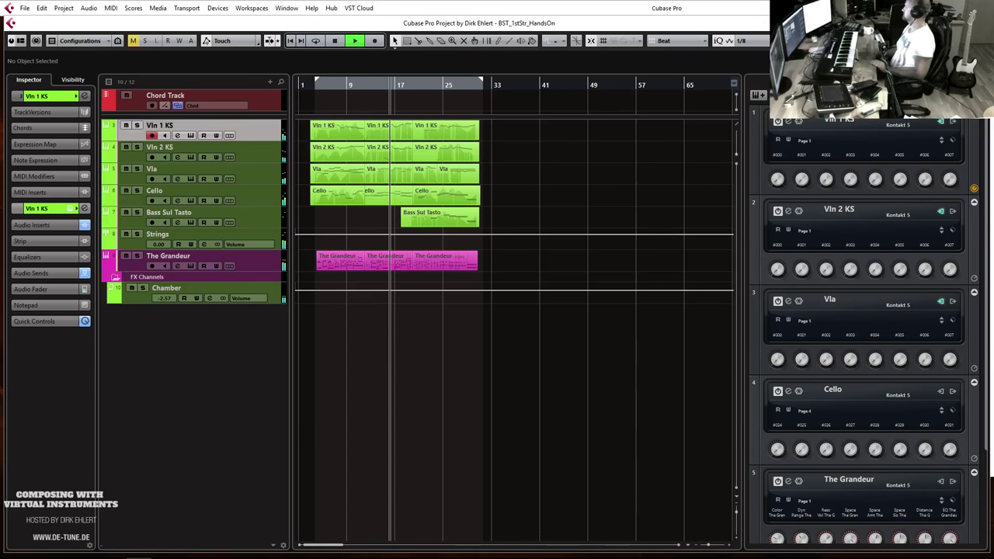